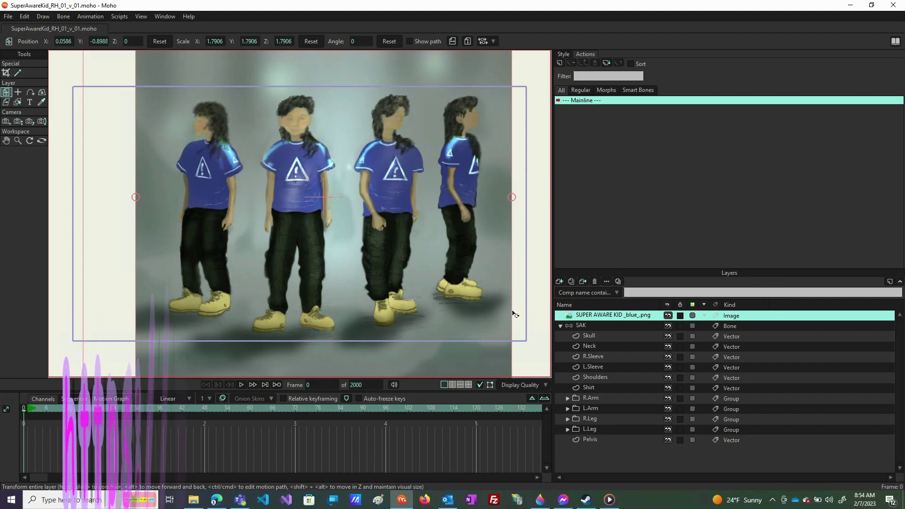
- Hide the SUPER AWARE KID reference image and move the Neck layer directly below Shirt in the SAK group
left_click(668, 315)
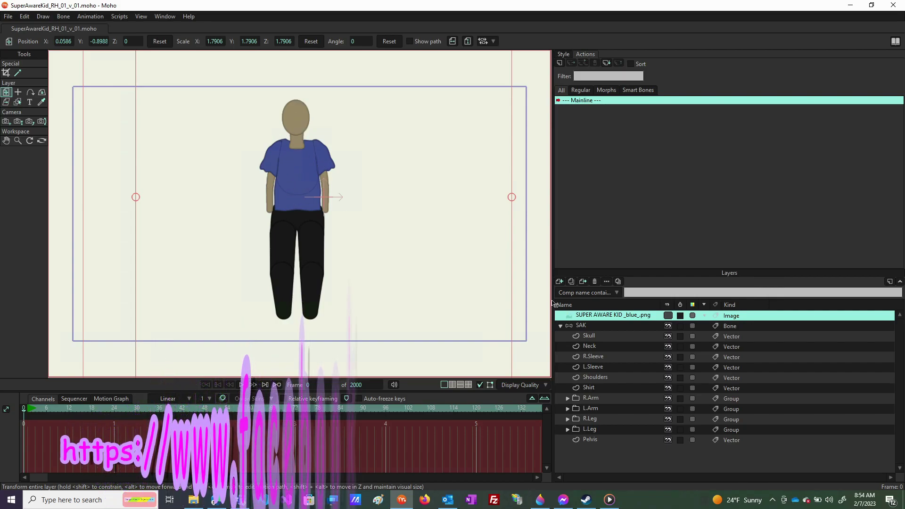
left_click(619, 348)
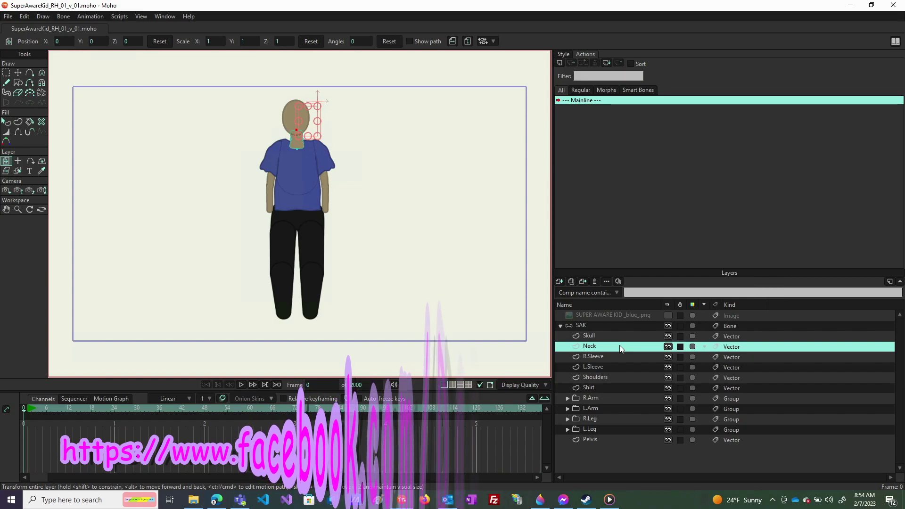
left_click_drag(621, 350, 616, 392)
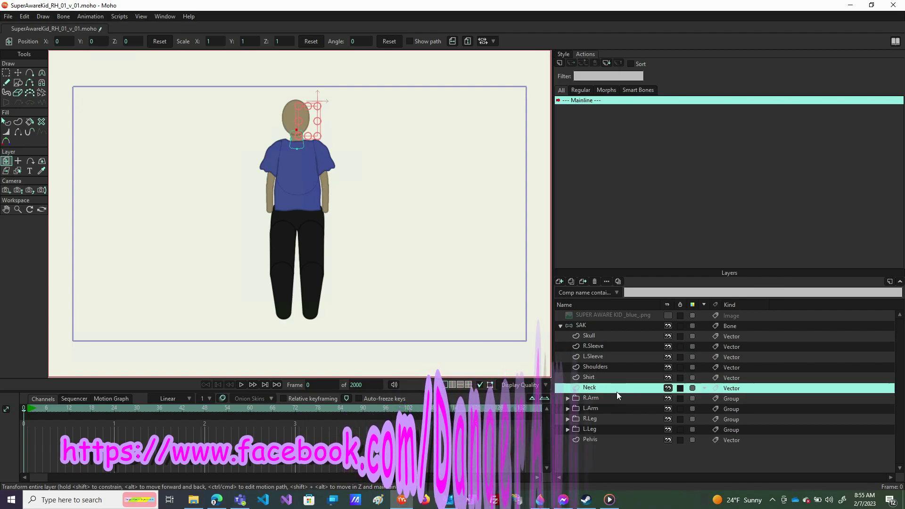
scroll(296, 126, "up", 3)
scroll(297, 126, "up", 2)
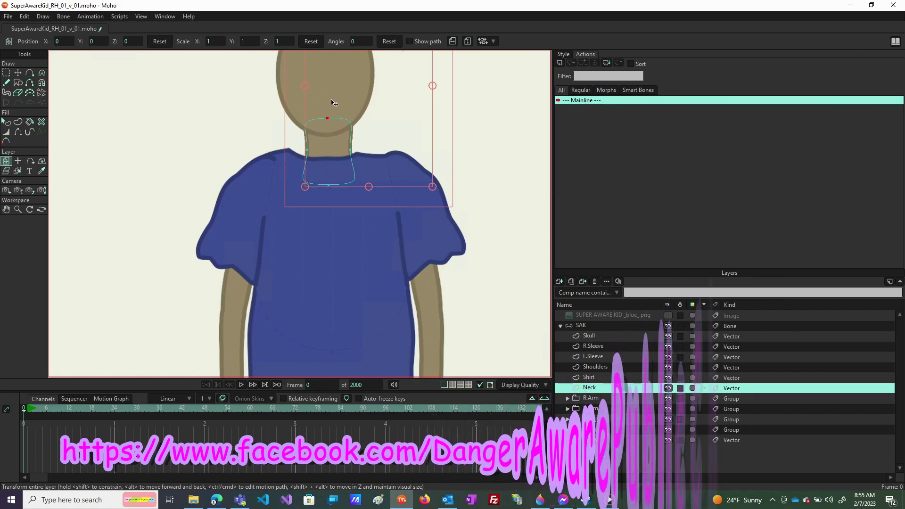
scroll(332, 103, "up", 1)
scroll(347, 197, "down", 2)
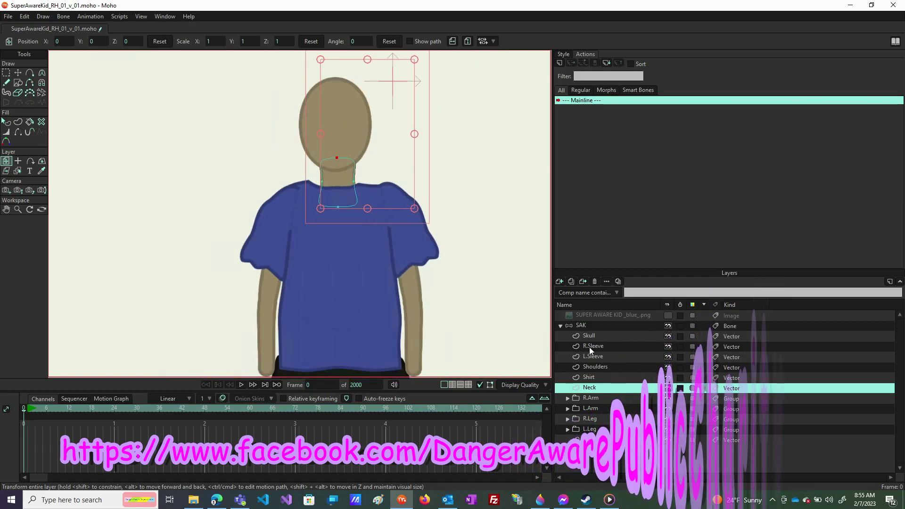
- Show the reference image again and add a vector layer named Ear above Skull in the SAK group
left_click(624, 337)
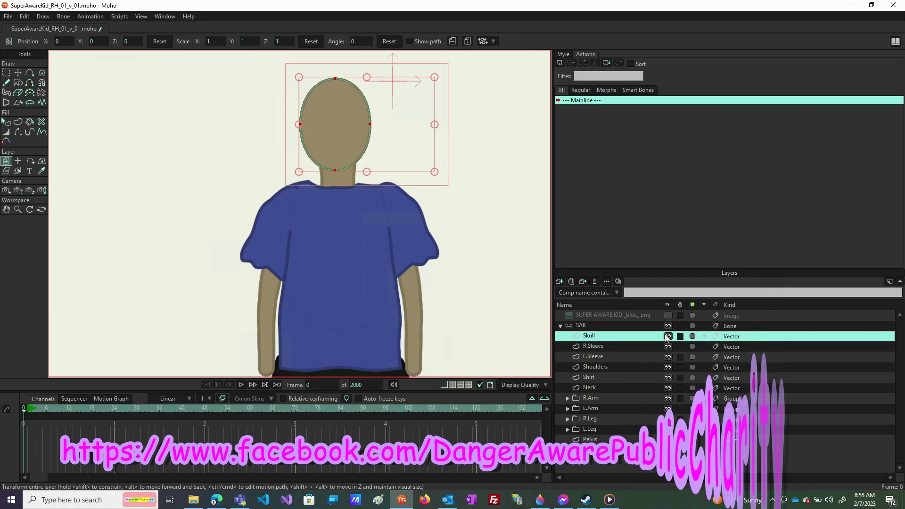
left_click(668, 316)
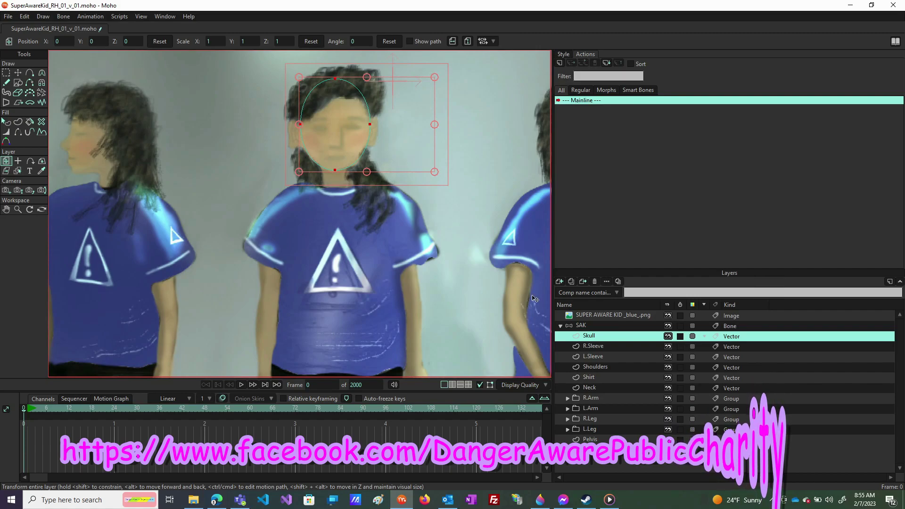
left_click(571, 281)
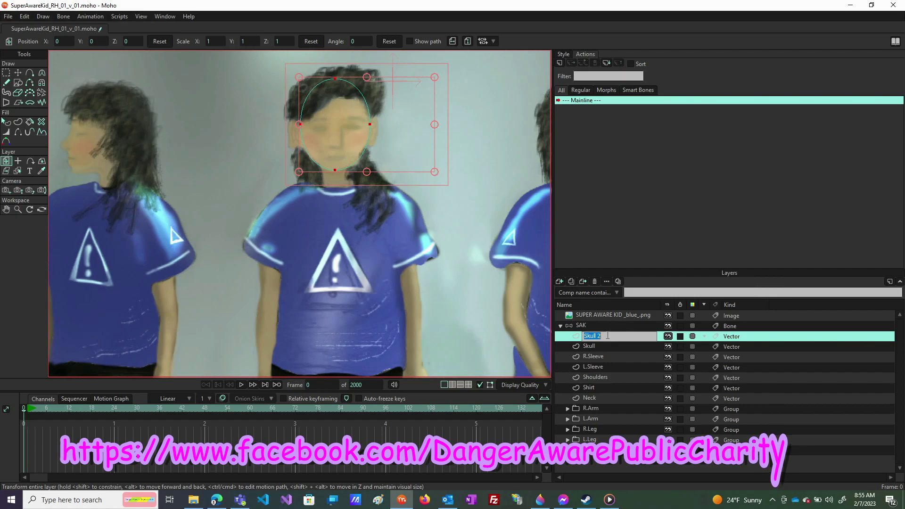
left_click(595, 281)
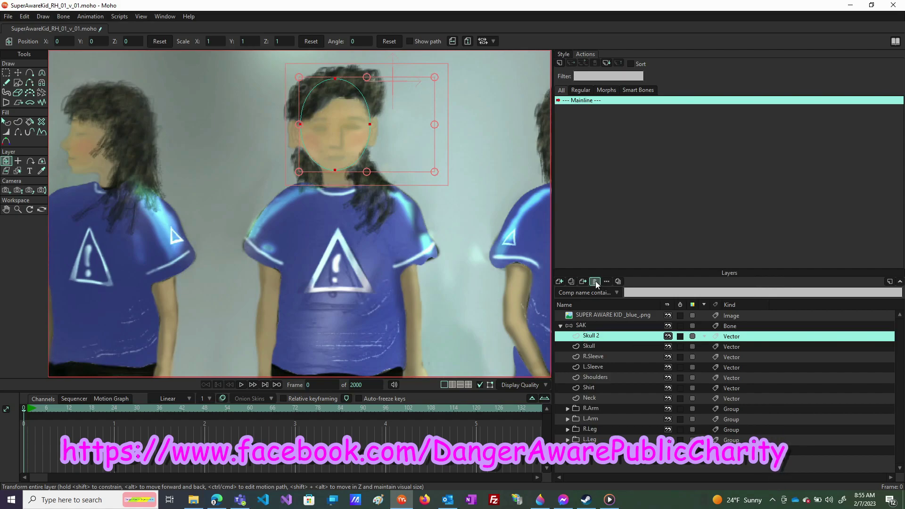
left_click(560, 282)
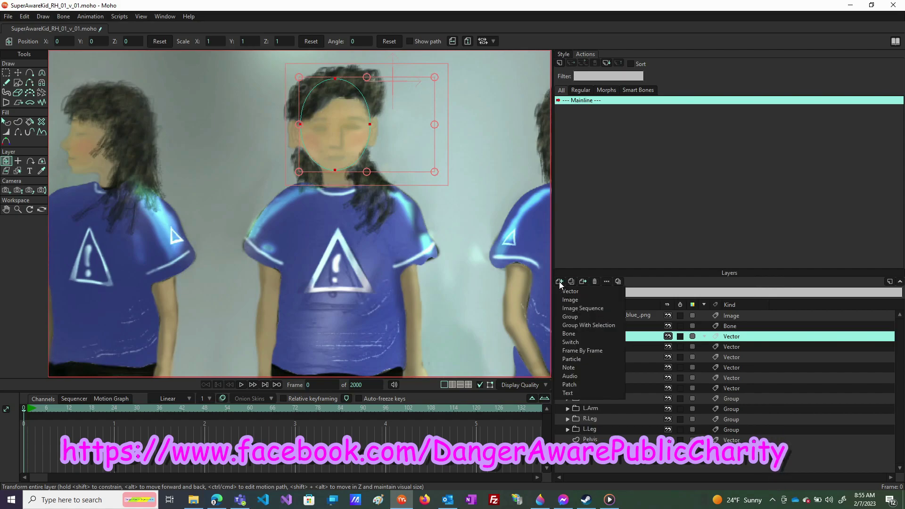
left_click(568, 292)
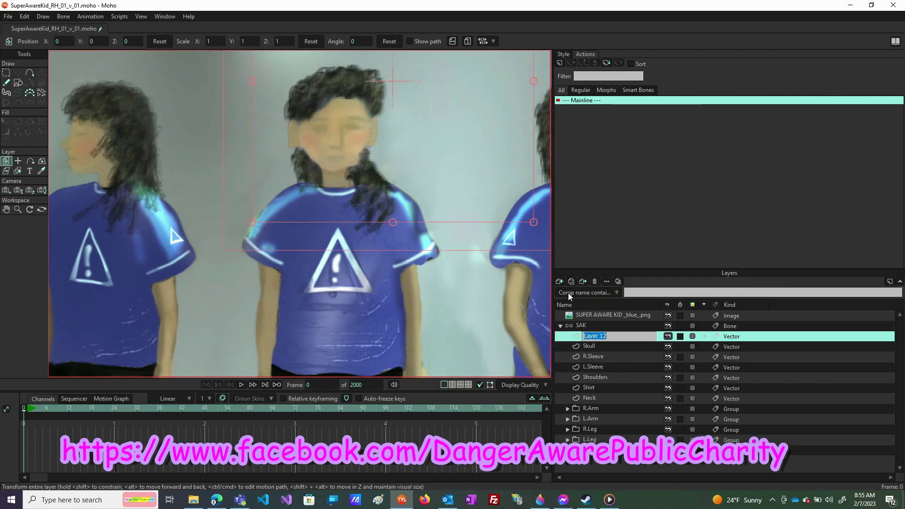
double_click(614, 335)
type("Ear")
key("Return")
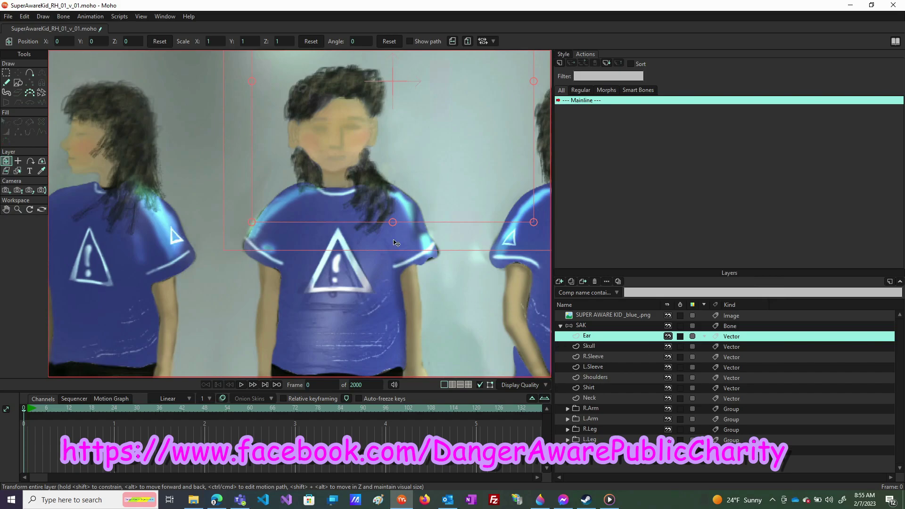
- Draw a tall oval in the Skin style over the front-view character's ear on the left of the face
left_click(19, 83)
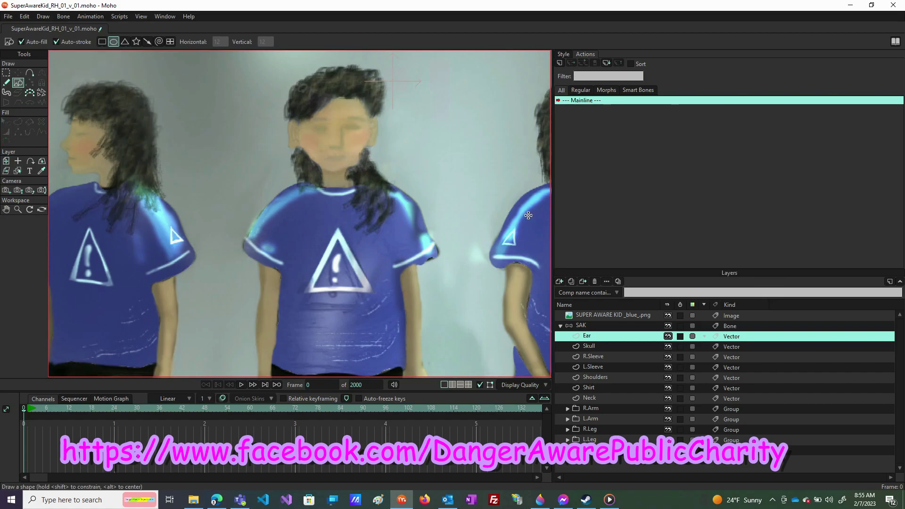
left_click(564, 55)
left_click(631, 68)
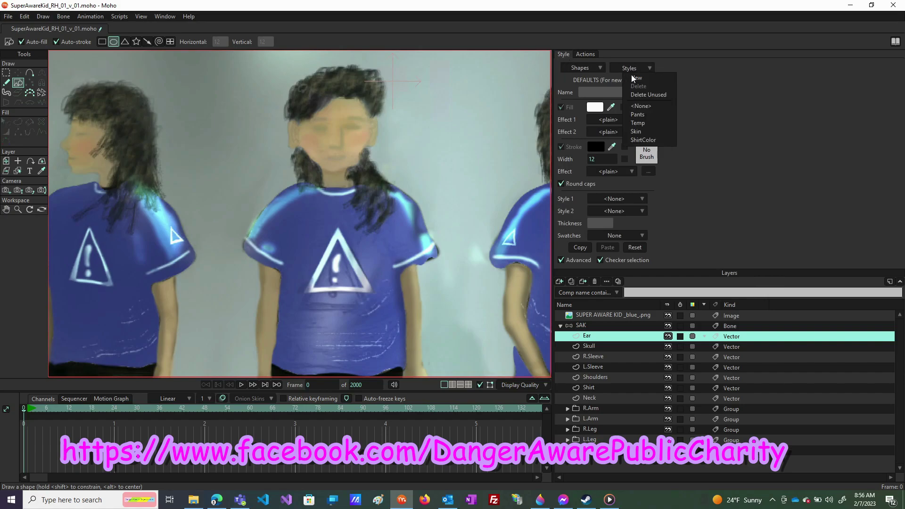
left_click(654, 132)
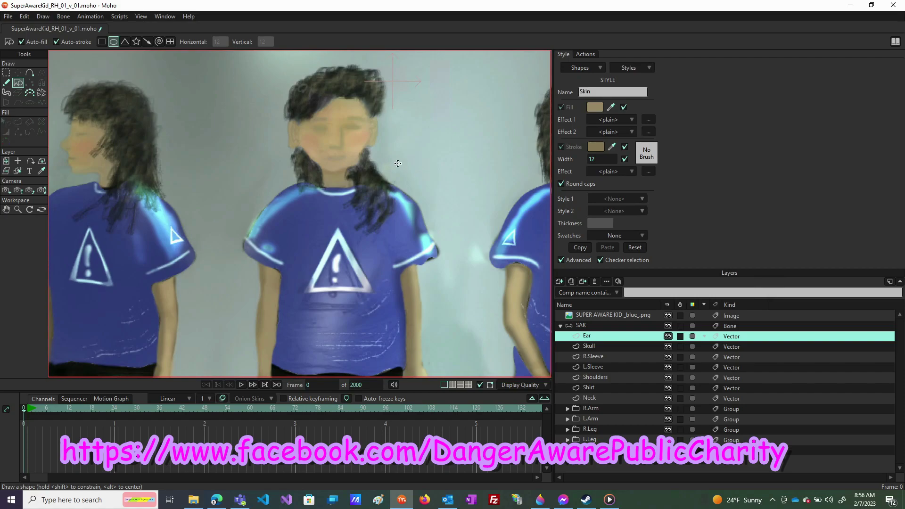
scroll(287, 104, "up", 2)
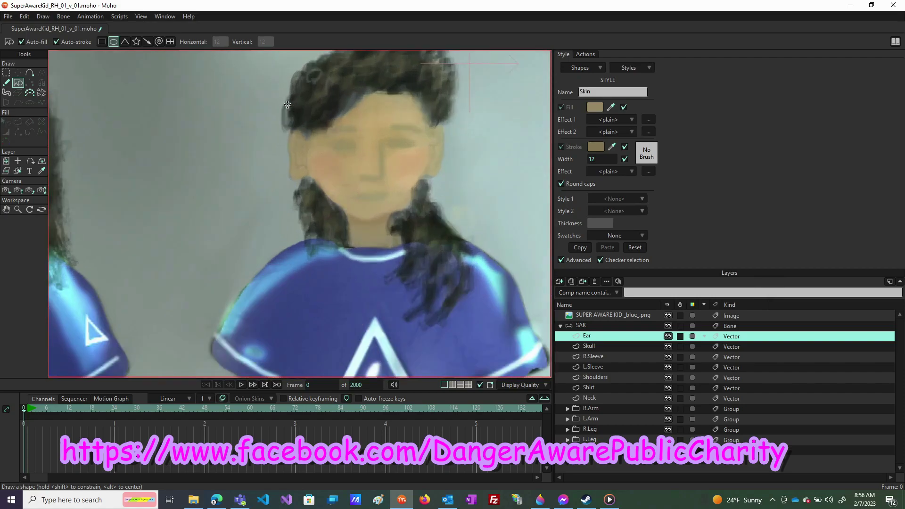
scroll(287, 105, "up", 2)
scroll(313, 149, "up", 2)
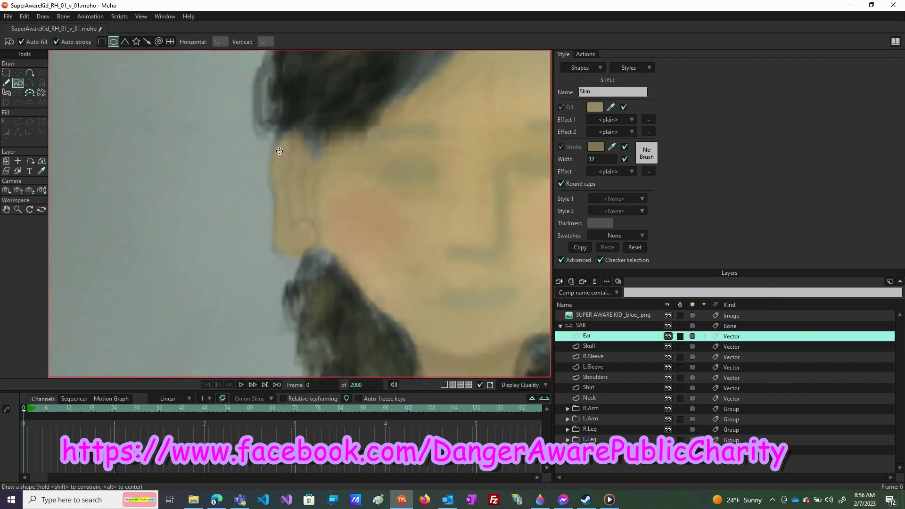
left_click_drag(279, 126, 319, 255)
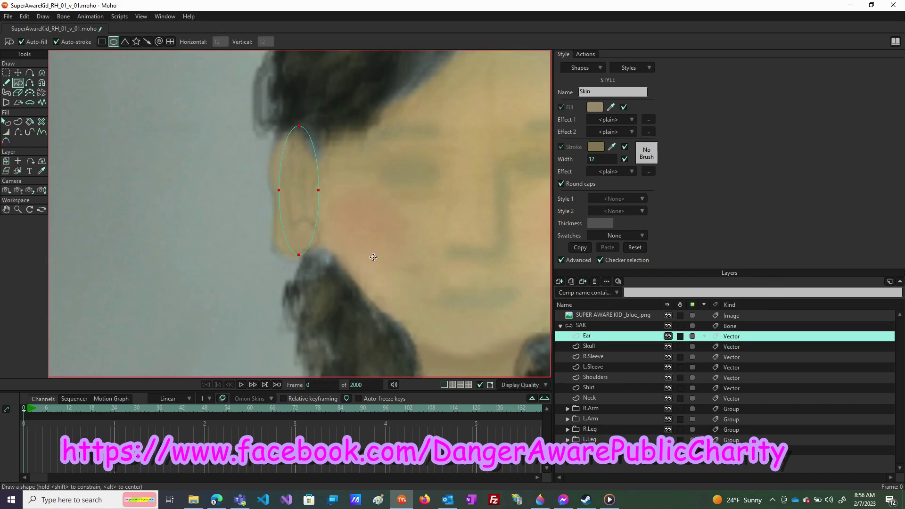
- Move the oval's top, outer and bottom points to match the ear in the reference image
left_click(17, 74)
left_click(298, 127)
left_click(299, 126)
left_click_drag(300, 127, 295, 128)
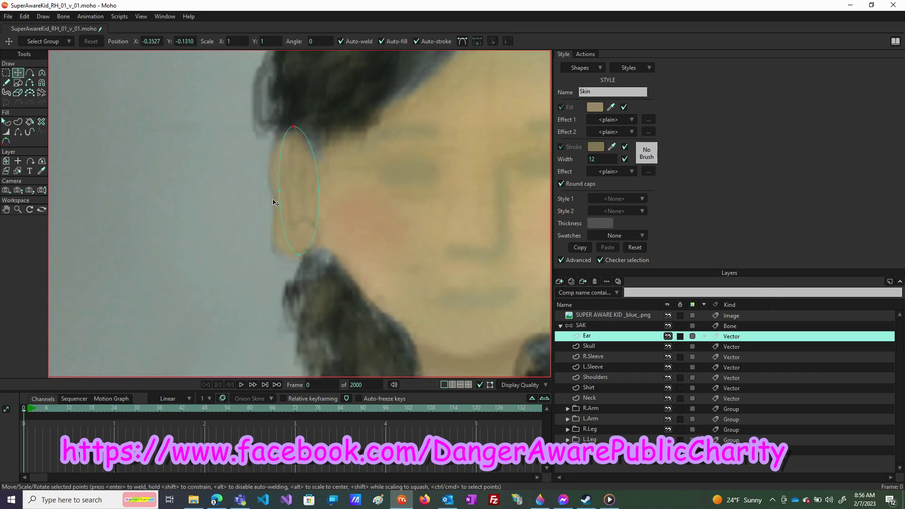
left_click_drag(279, 193, 267, 186)
mouse_move(300, 257)
left_mouse_down()
mouse_move(309, 240)
mouse_move(295, 255)
left_mouse_up()
- Add points along the lower half of the ear outline to shape the outer notch and the earlobe
key("a")
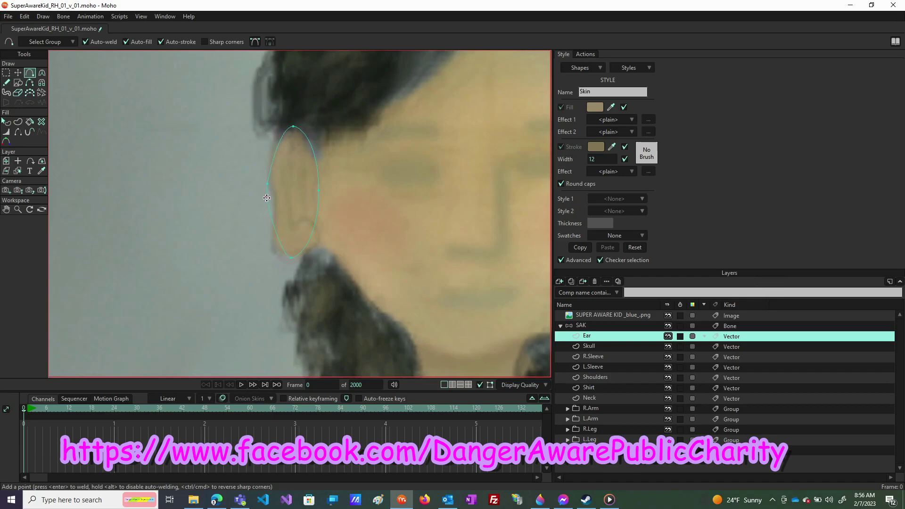
left_click_drag(269, 197, 271, 195)
left_click_drag(281, 243, 278, 249)
left_click_drag(307, 242, 315, 243)
key("ctrl+d")
left_click(312, 223)
scroll(323, 174, "down", 2)
scroll(320, 172, "up", 3)
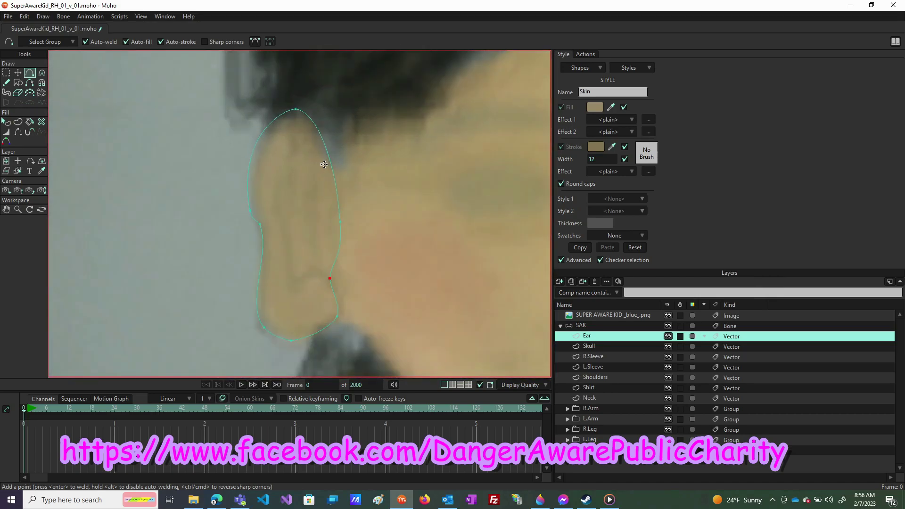
- Move the middle point on the ear's face-side edge slightly upward
key("t")
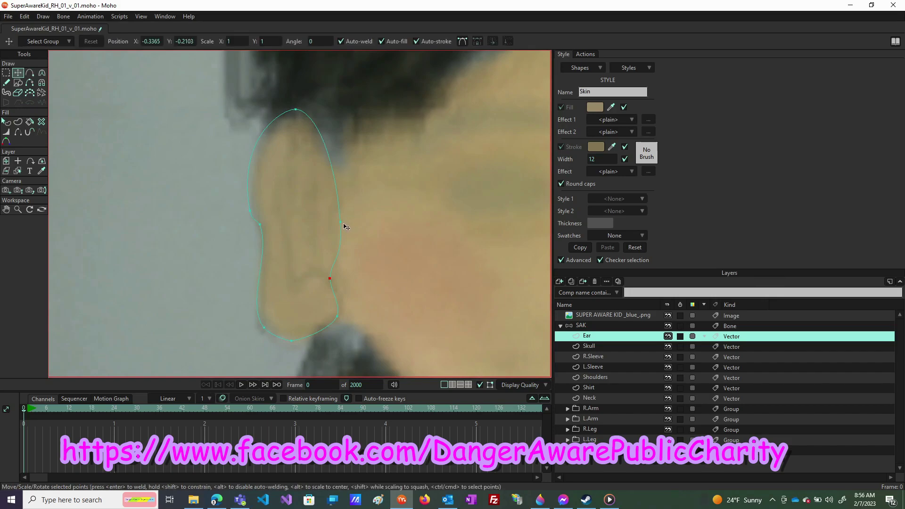
left_click(313, 222)
left_click_drag(337, 202, 341, 197)
- Draw the inner ear folds as freehand strokes inside the outline, following the reference image
left_click(6, 83)
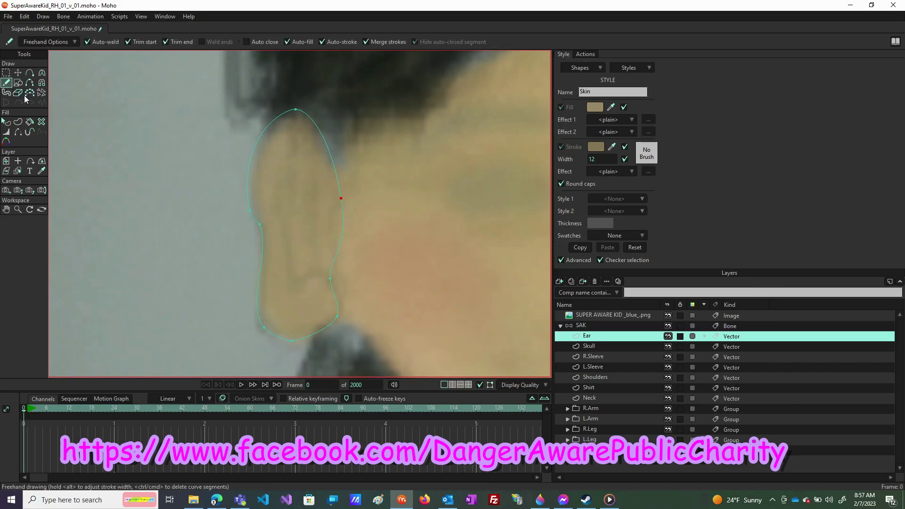
left_click(313, 268)
mouse_move(325, 278)
left_mouse_down()
mouse_move(315, 270)
mouse_move(293, 277)
mouse_move(278, 203)
mouse_move(290, 168)
left_mouse_up()
left_click_drag(277, 204, 288, 164)
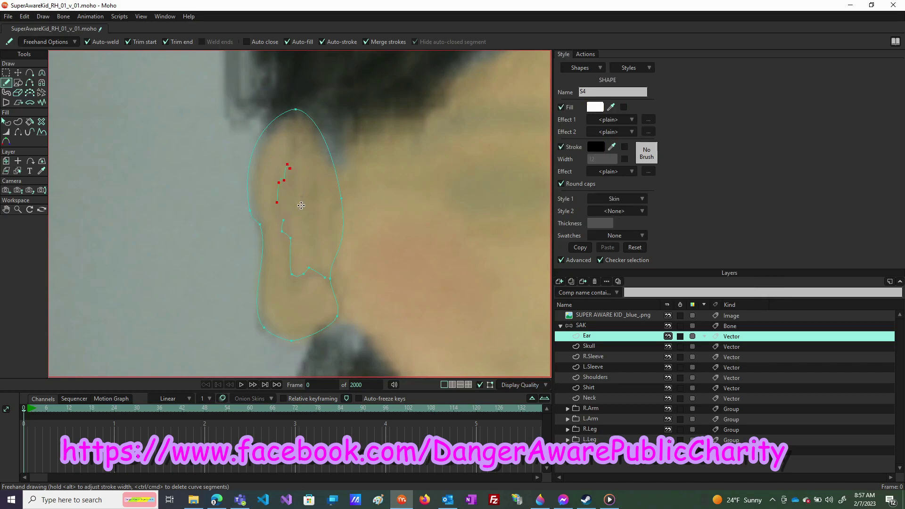
mouse_move(317, 257)
left_mouse_down()
mouse_move(305, 229)
mouse_move(312, 217)
left_mouse_up()
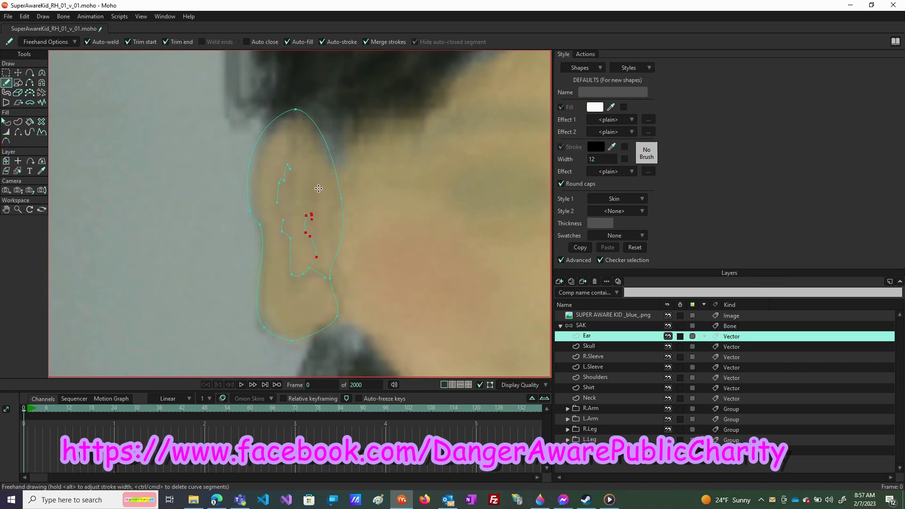
left_click_drag(310, 182, 302, 206)
- Compare the drawn ear with the reference by toggling the visibility of the reference image
scroll(295, 235, "down", 5)
scroll(294, 237, "up", 5)
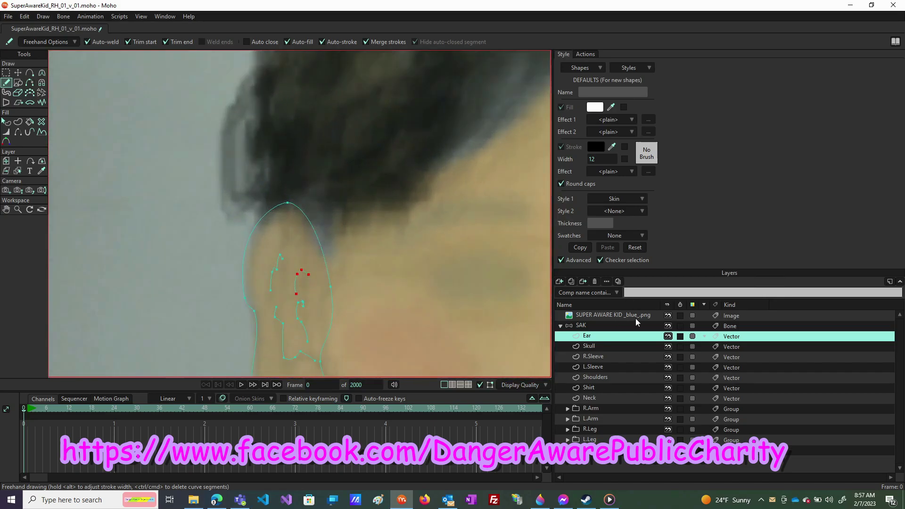
left_click(668, 315)
scroll(268, 164, "down", 4)
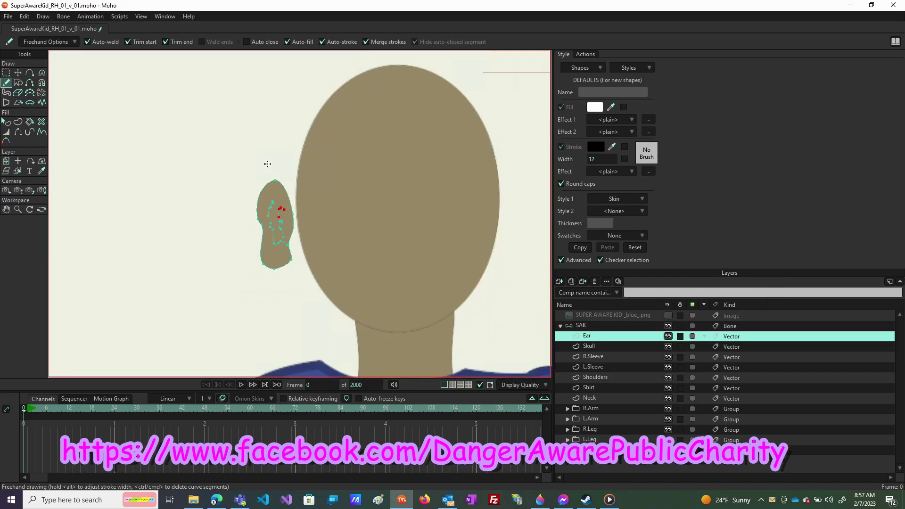
left_click(668, 325)
left_click(668, 325)
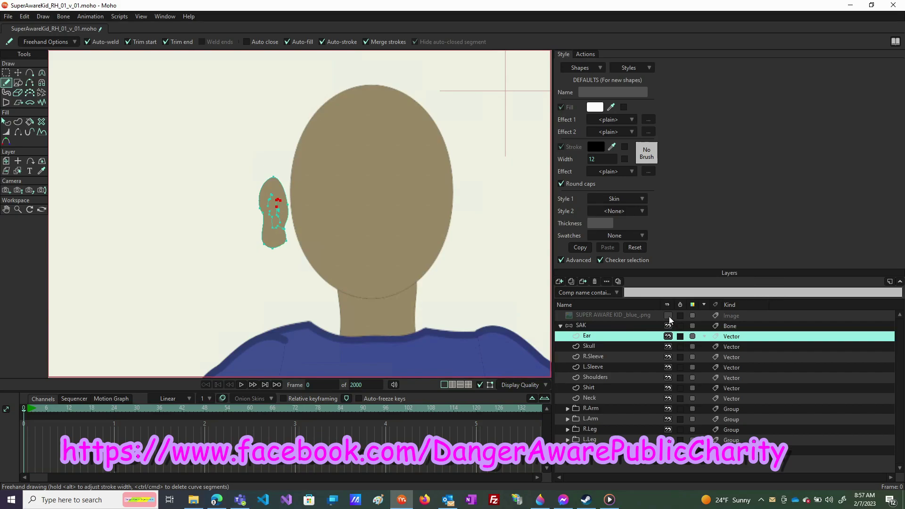
left_click(668, 315)
left_click(669, 314)
left_click(669, 316)
left_click(669, 316)
left_click(669, 315)
left_click(669, 316)
left_click(669, 316)
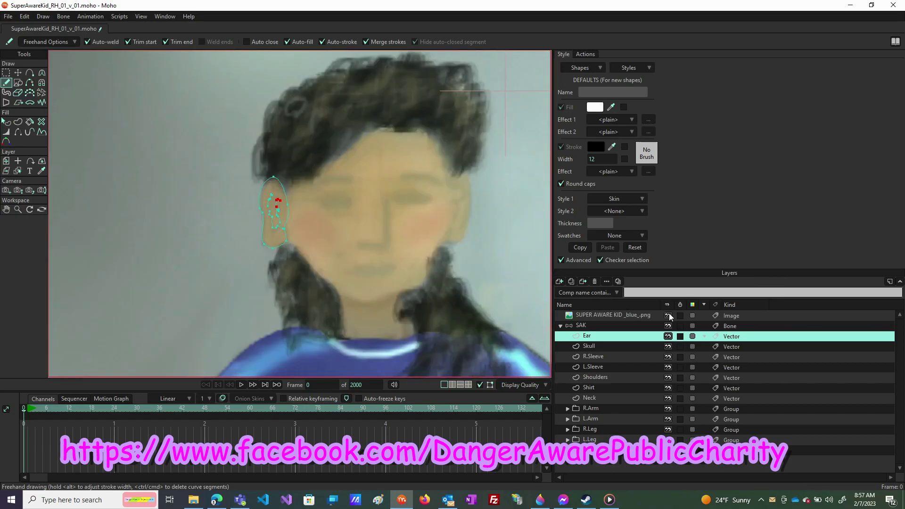
left_click(668, 316)
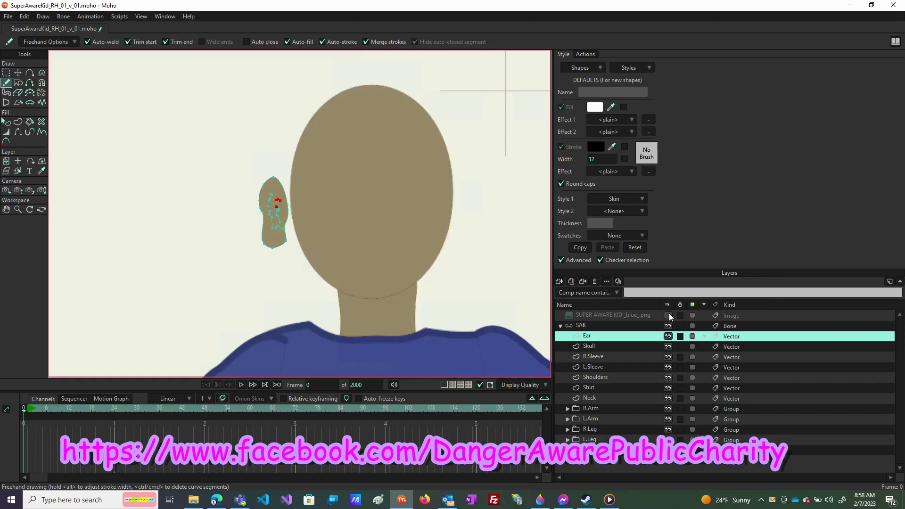
left_click(669, 315)
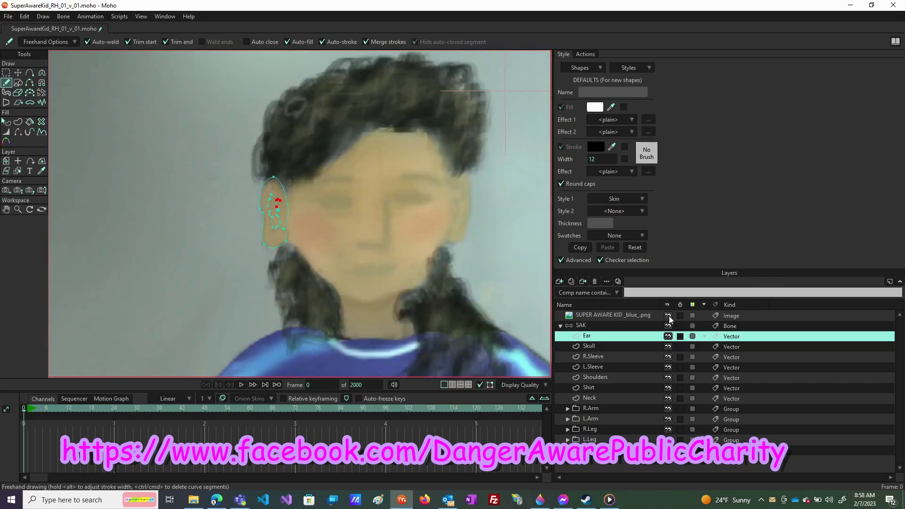
- Lower the ear's top point slightly and nudge its outer and face-side edge points to fit the reference
scroll(255, 175, "up", 5)
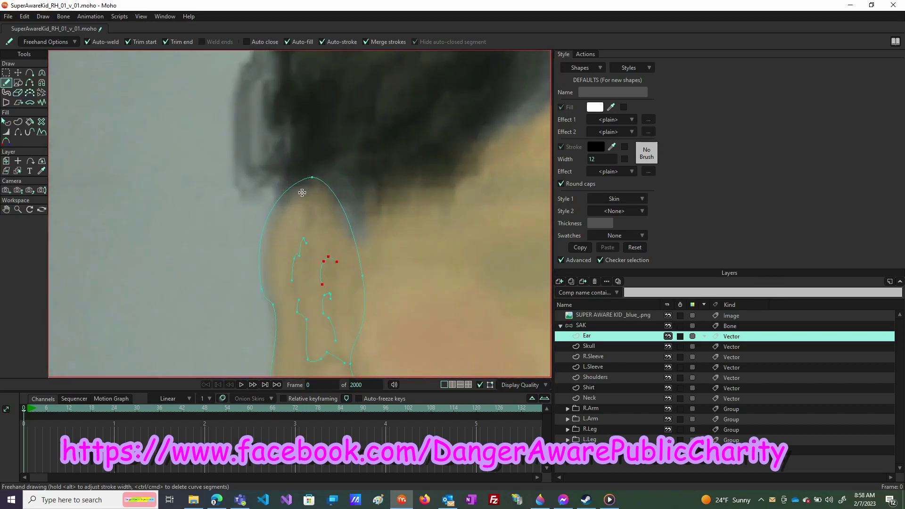
key("t")
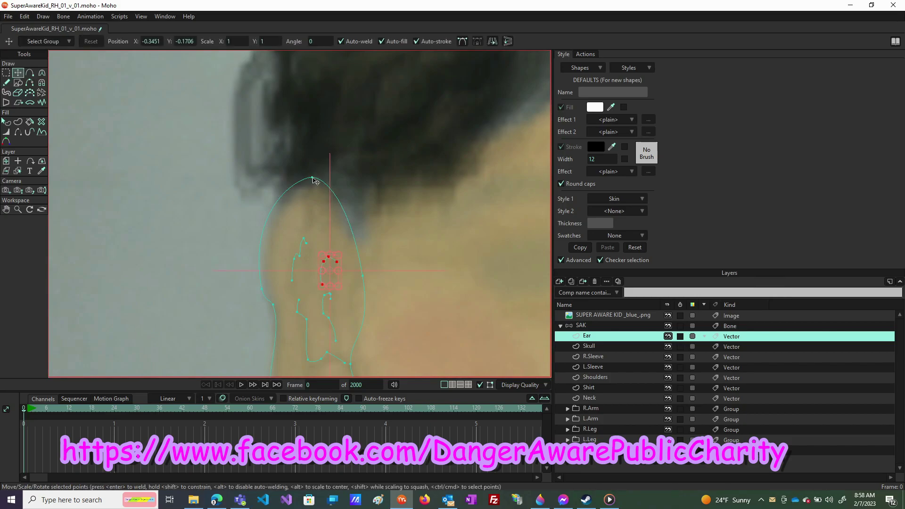
left_click_drag(314, 182, 314, 180)
left_click(315, 180)
left_click_drag(314, 179, 312, 184)
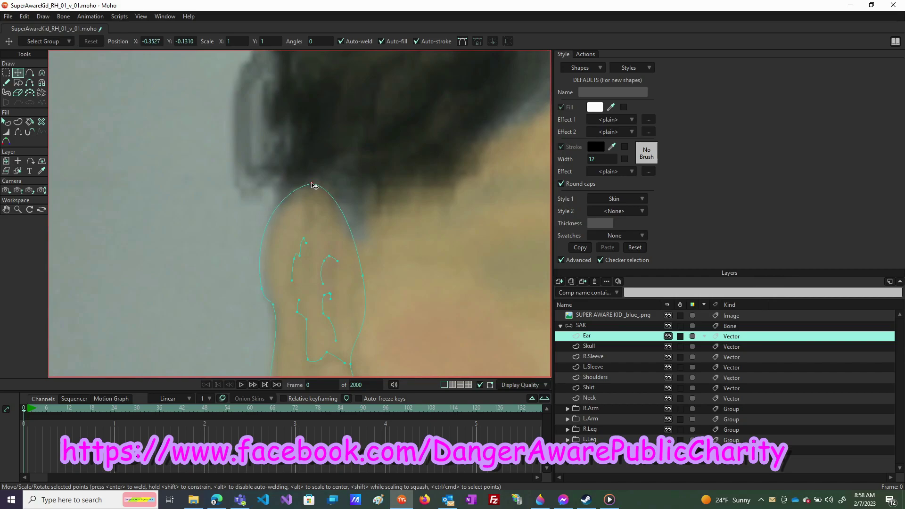
left_click_drag(262, 289, 266, 287)
left_click(273, 304)
left_click(363, 276)
left_click_drag(364, 276, 366, 275)
scroll(365, 274, "down", 3)
scroll(372, 247, "up", 3)
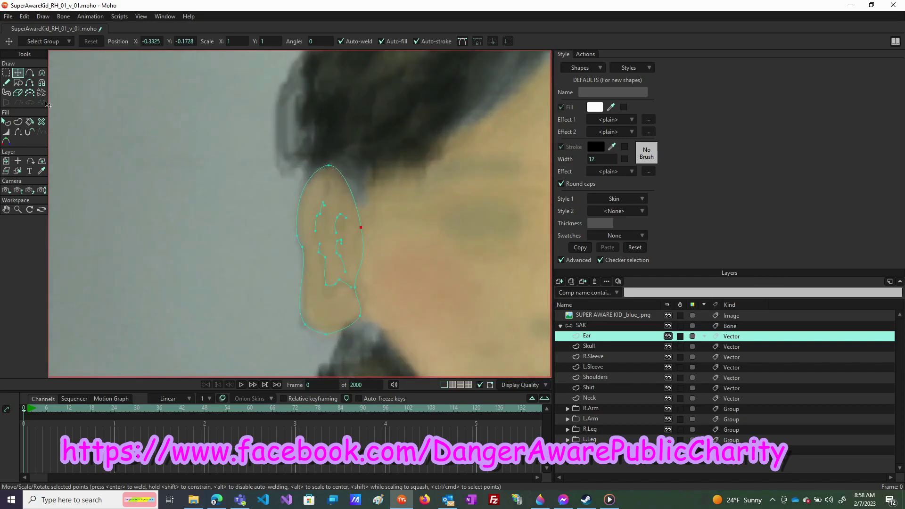
- On the Skull layer, widen the outline by moving its ear-side point outward to the ear, and nudge the chin point to fit the reference
left_click(18, 132)
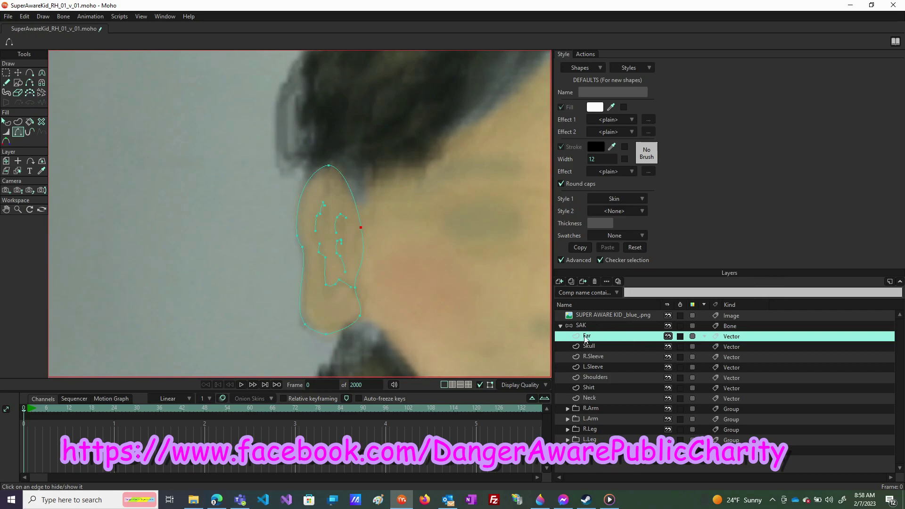
left_click(596, 346)
scroll(217, 213, "down", 3)
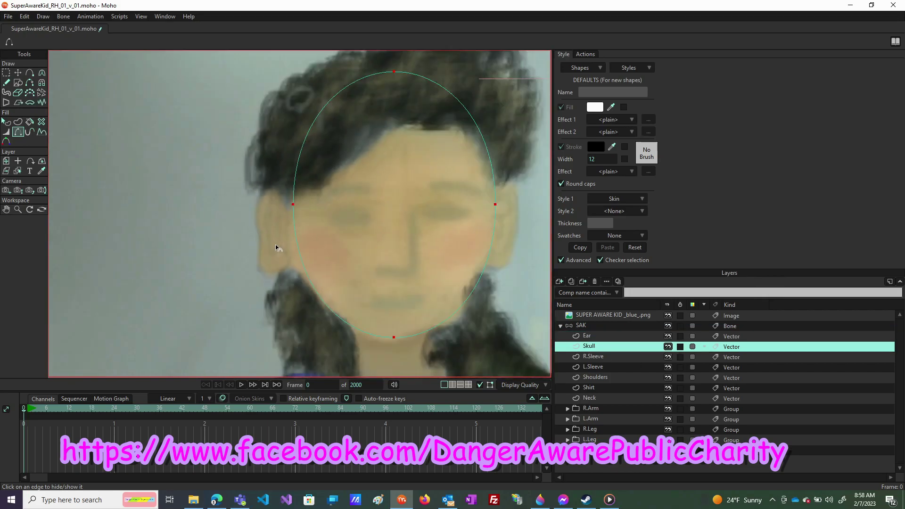
key("t")
left_click(292, 206)
left_click_drag(293, 206, 282, 203)
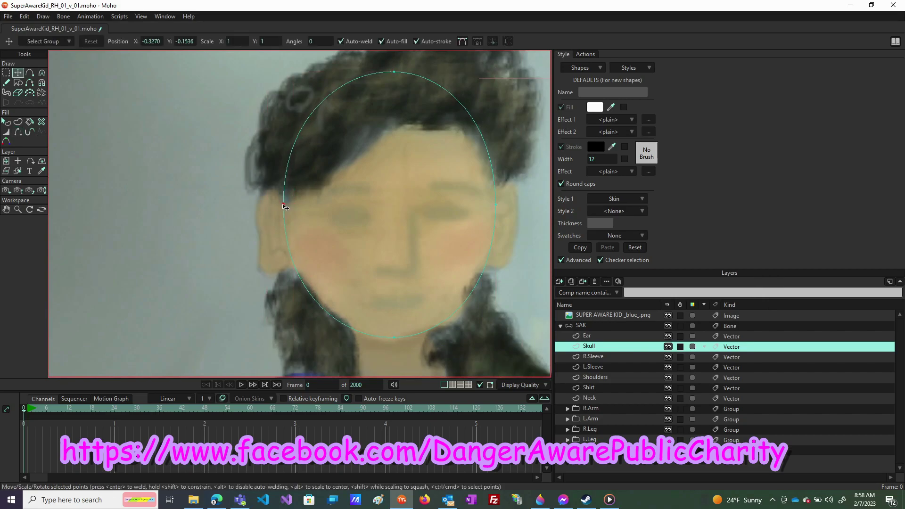
left_click_drag(396, 334, 395, 338)
left_click(394, 338)
- Add points along both sides of the skull's lower outline and shape the jaw to follow the reference image
key("a")
left_click_drag(339, 326, 320, 302)
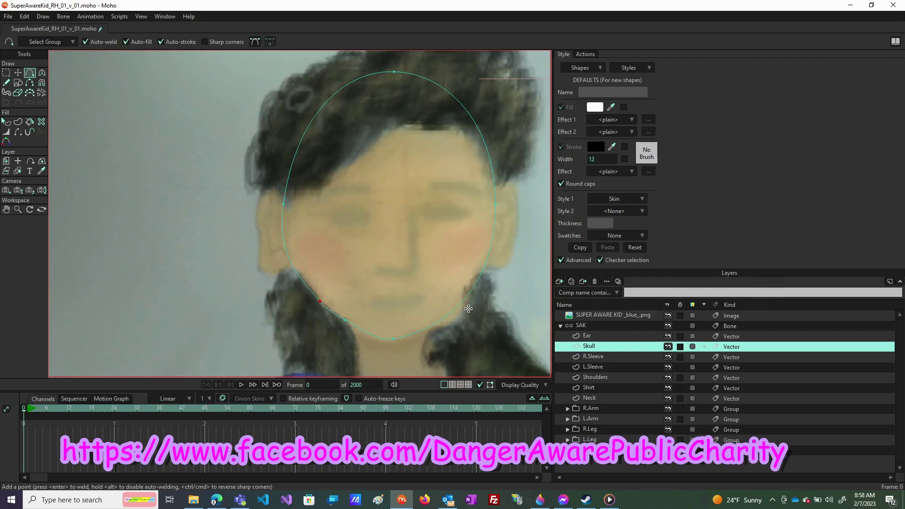
left_click(434, 326)
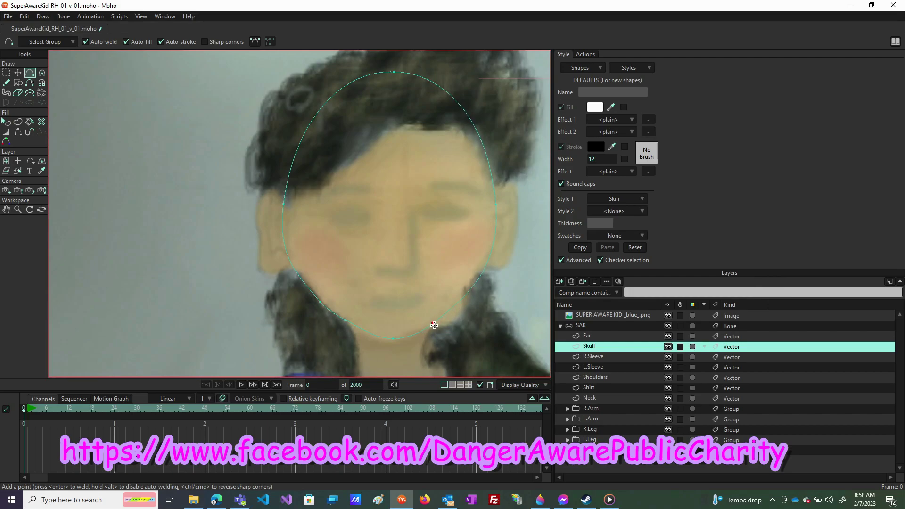
left_click(460, 297)
- Compare the reshaped skull with the reference by toggling the reference image, leaving the image hidden
left_click(668, 315)
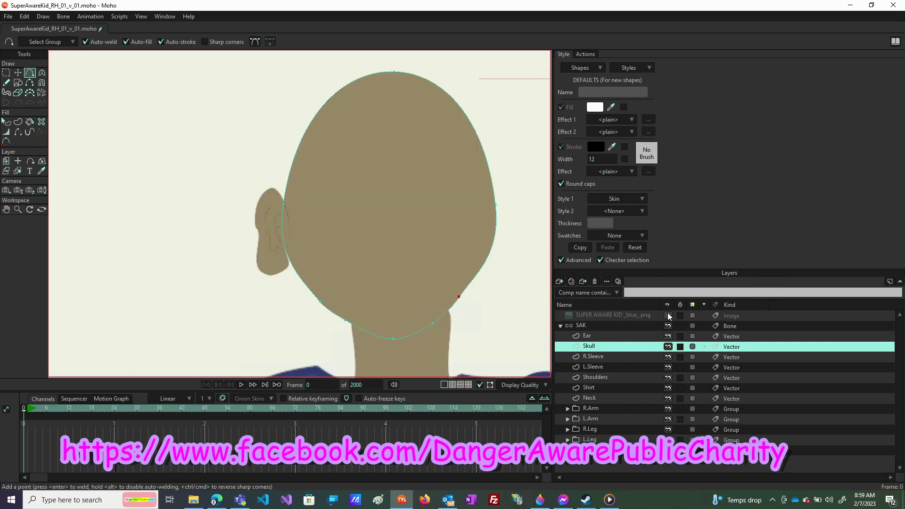
left_click(668, 315)
left_click(668, 315)
- Examine how the ear overlaps the skull's edge, both in close-up and against the full figure
scroll(277, 261, "up", 3)
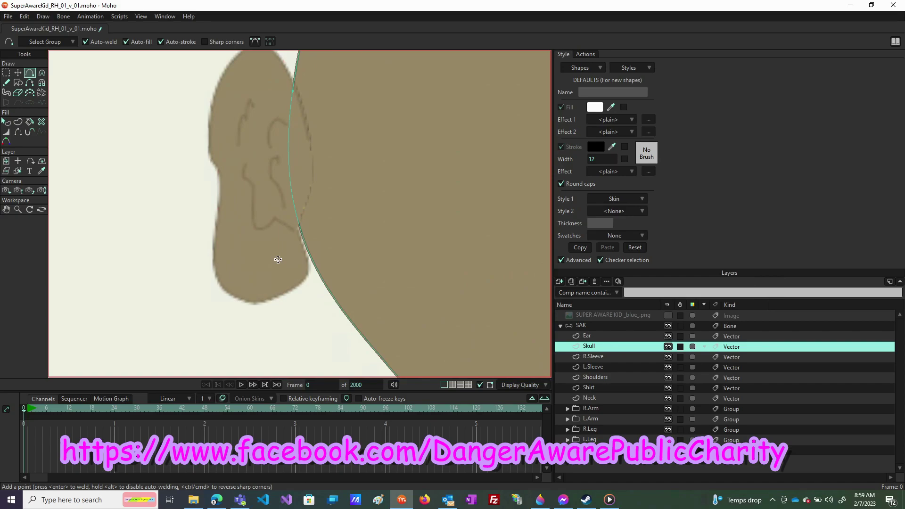
scroll(277, 259, "down", 5)
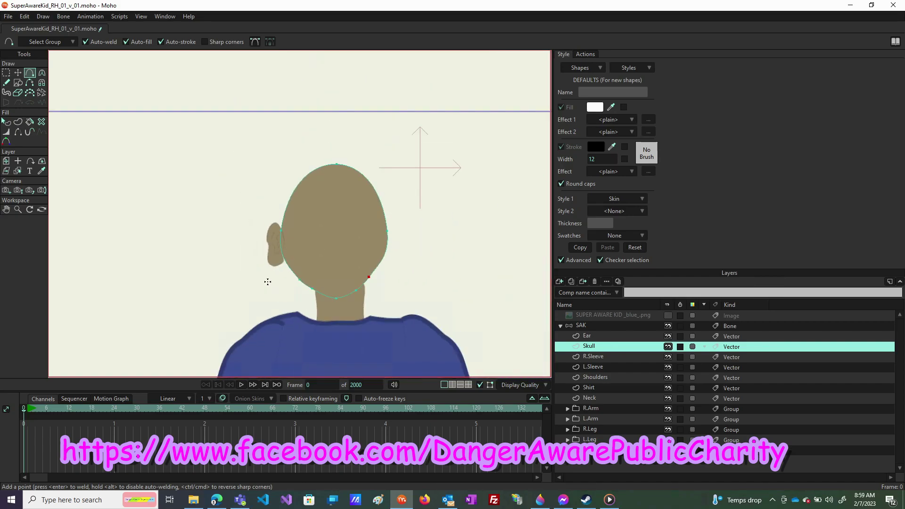
scroll(266, 254, "up", 3)
scroll(266, 253, "up", 3)
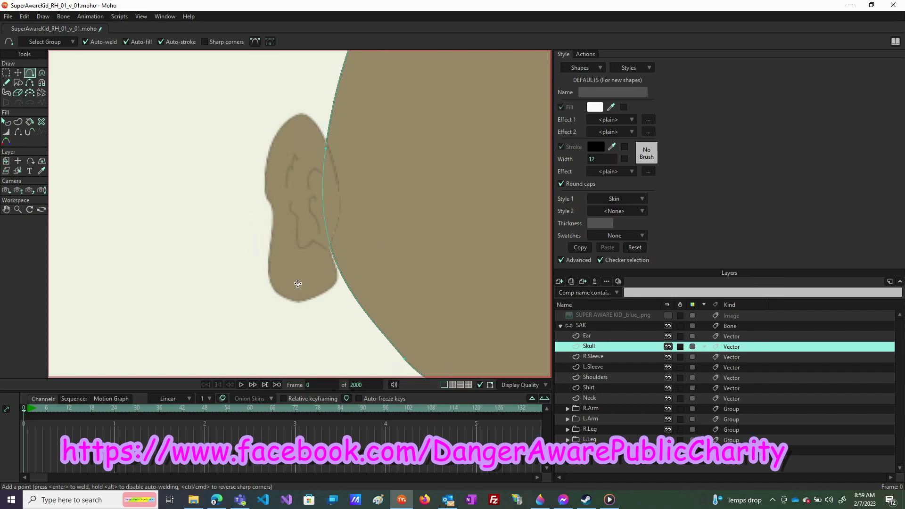
scroll(298, 283, "down", 3)
scroll(309, 235, "up", 2)
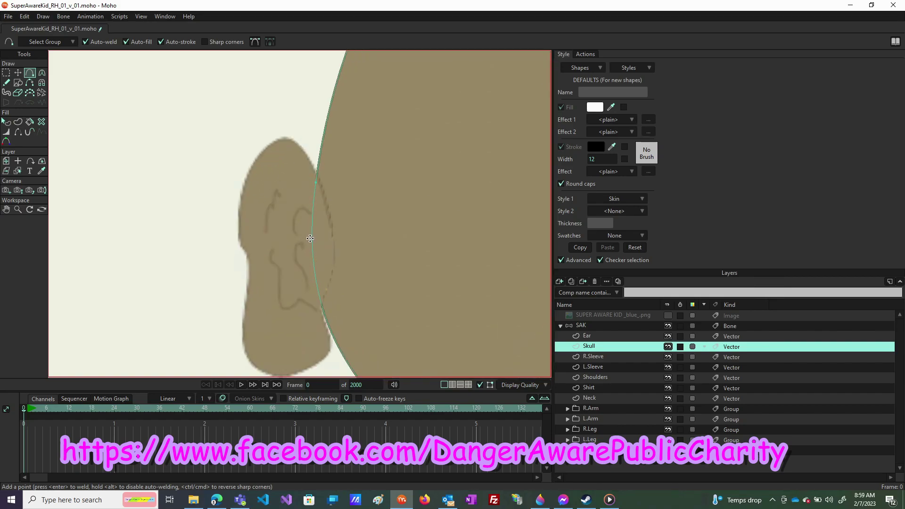
scroll(311, 239, "down", 4)
scroll(390, 233, "down", 5)
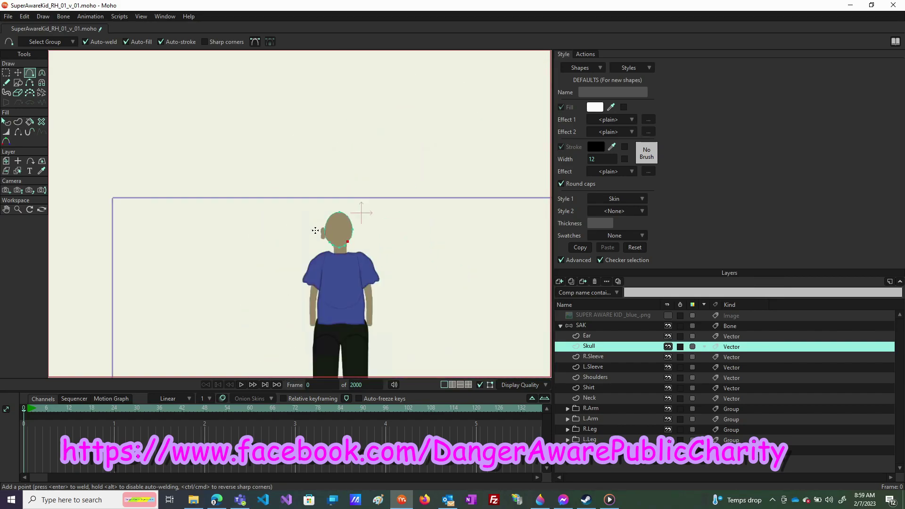
- Render the current frame, inspect the whole character in the preview, and close the render
key("ctrl+r")
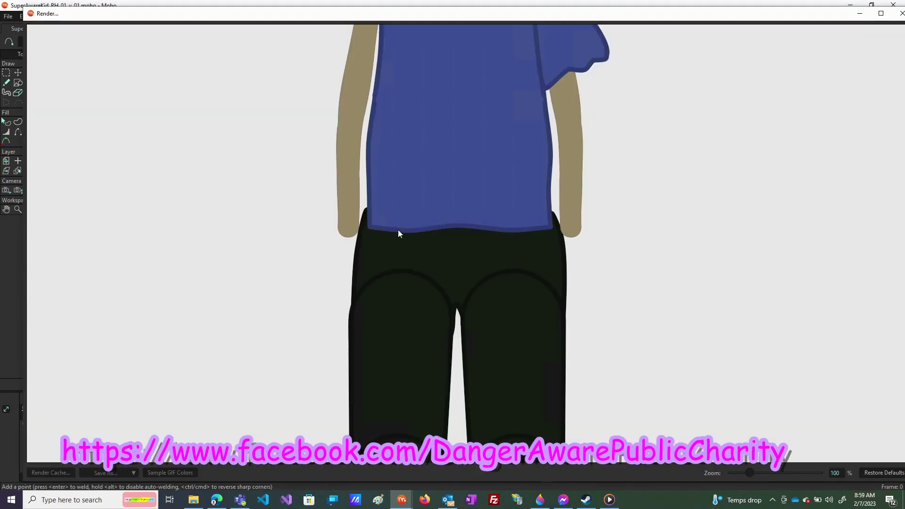
scroll(453, 65, "up", 3)
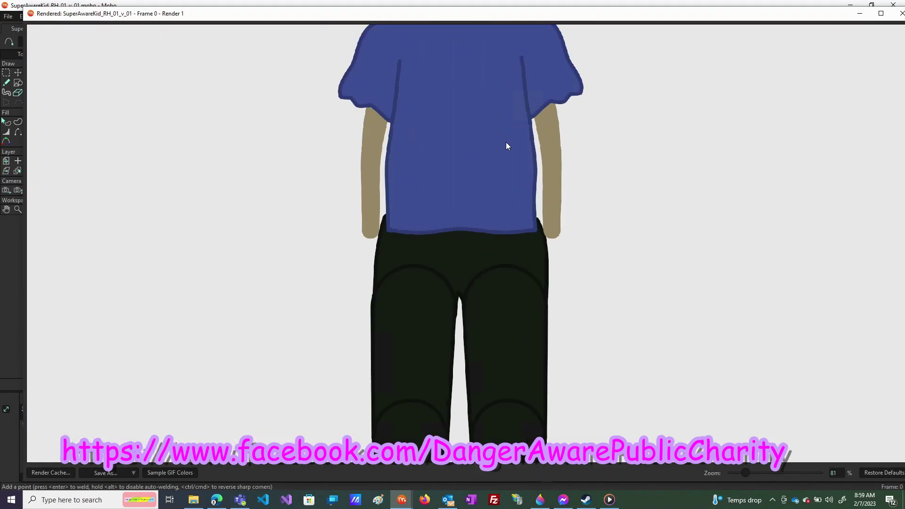
scroll(449, 227, "down", 3)
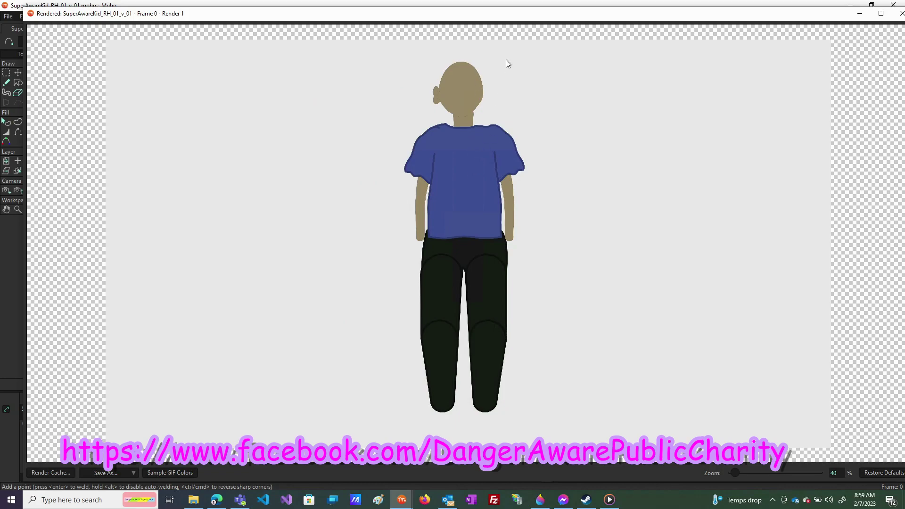
scroll(493, 53, "up", 2)
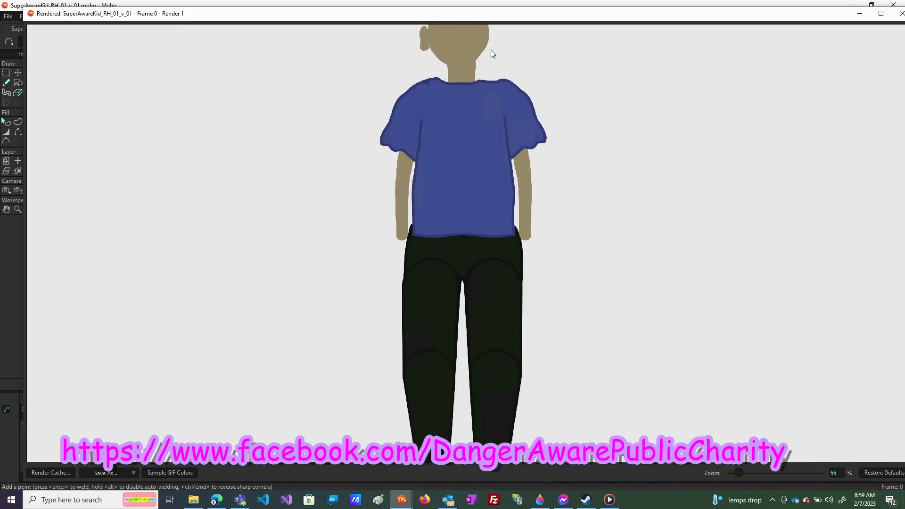
scroll(486, 54, "down", 1)
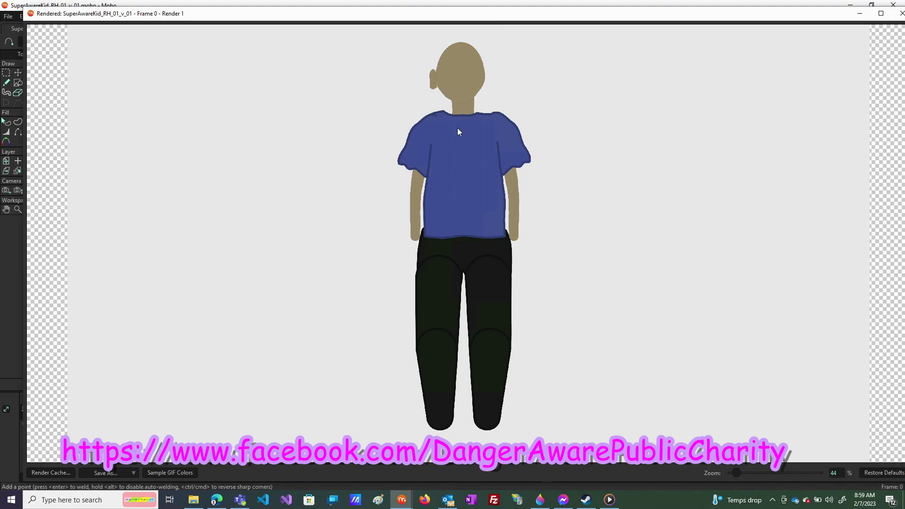
left_click(901, 13)
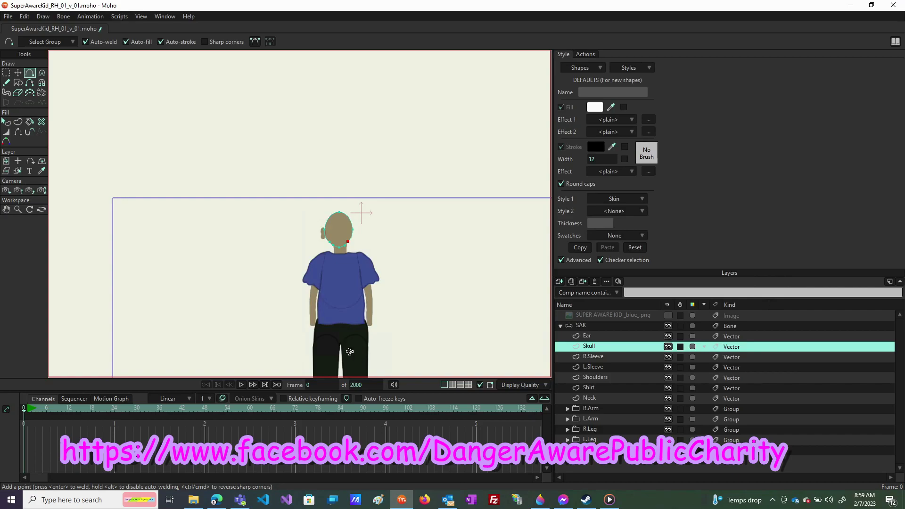
- Duplicate the Ear layer and rename the copy R.Ear
left_click(587, 336)
scroll(322, 234, "up", 5)
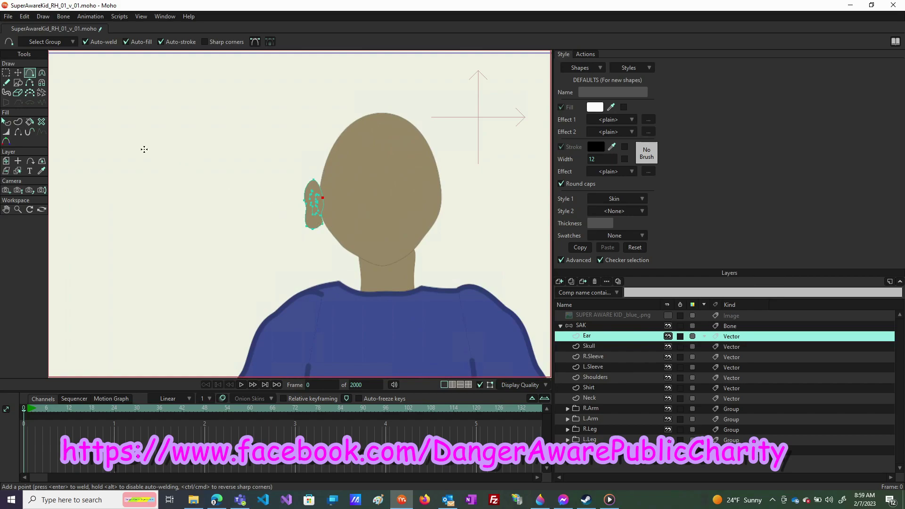
left_click(569, 282)
left_click(603, 333)
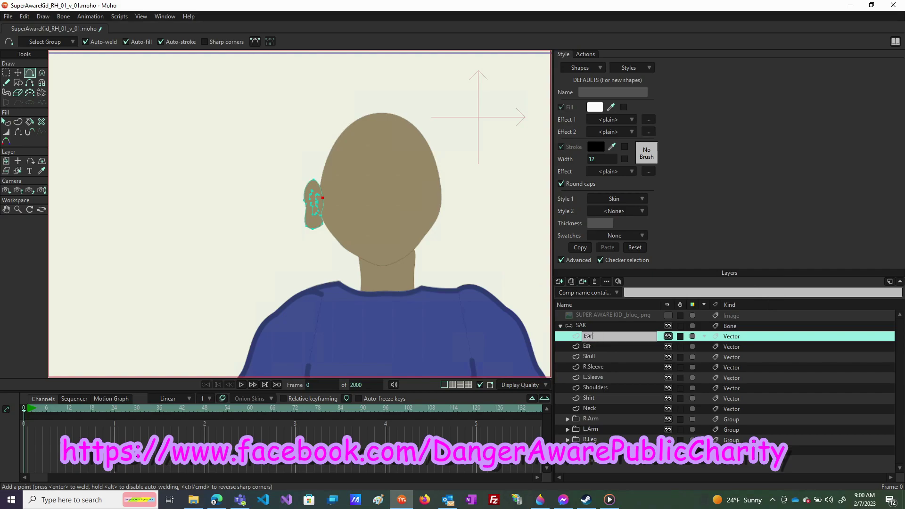
type("R.")
- Rename the original Ear layer L.Ear and move it directly below the Skull layer
left_click(586, 347)
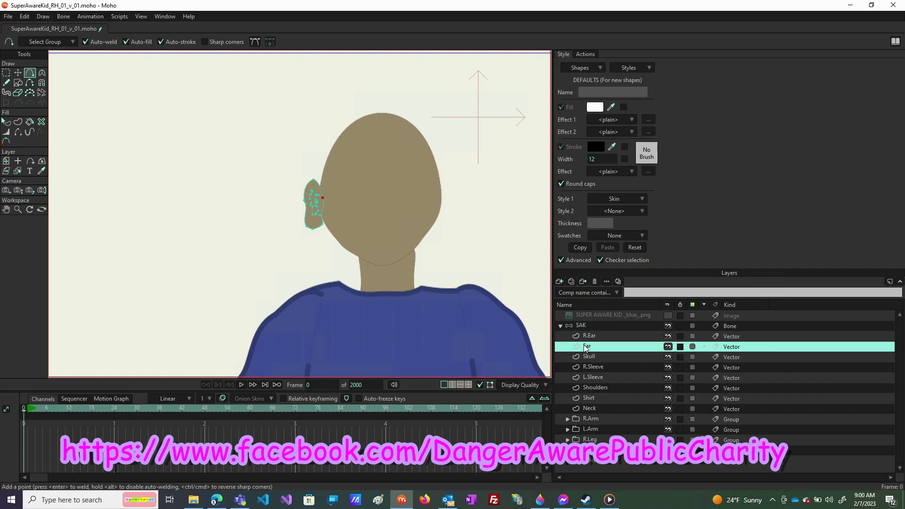
double_click(583, 344)
key("Home")
type("L.")
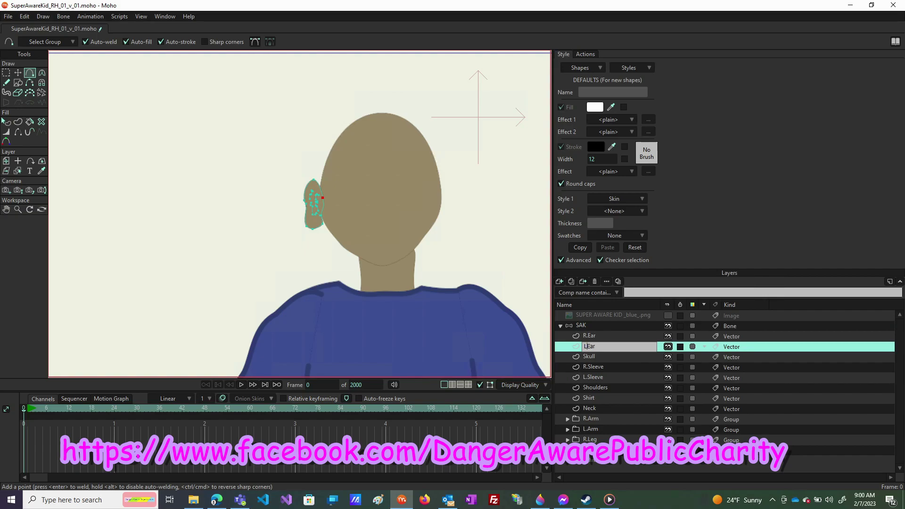
key("BackSpace")
left_click(605, 336)
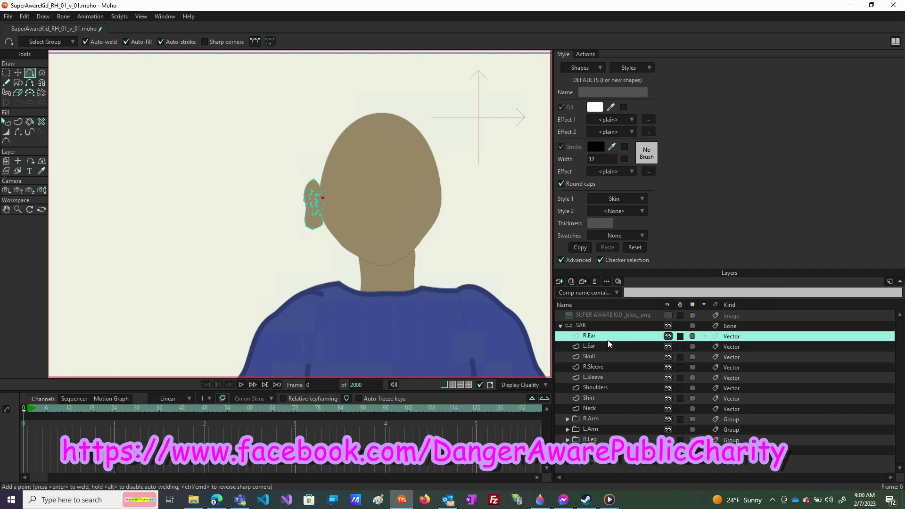
left_click_drag(597, 346, 598, 366)
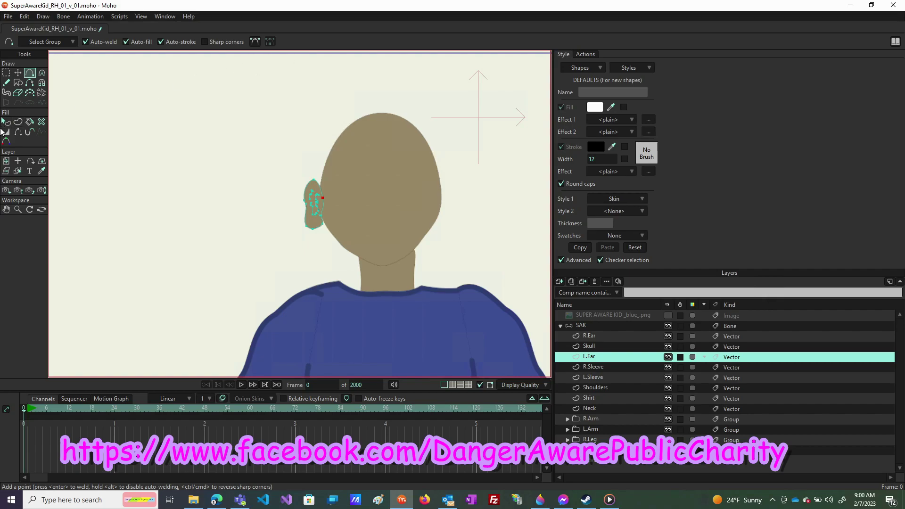
- Select all points of the ear on the L.Ear layer and flip them horizontally
left_click(6, 160)
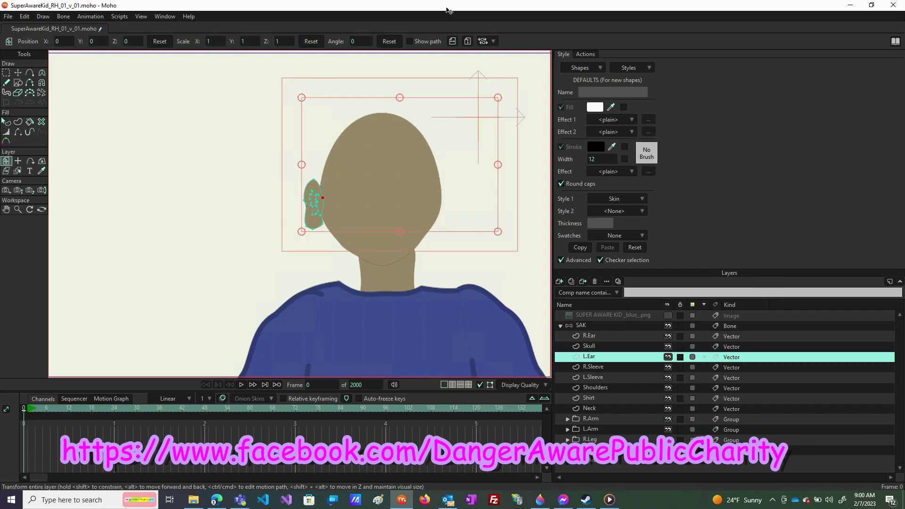
left_click(453, 42)
left_click(19, 72)
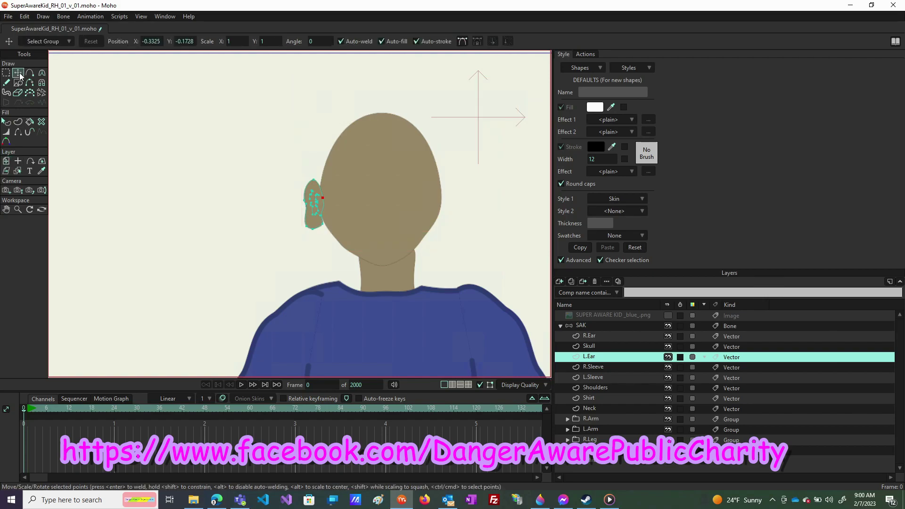
left_click(8, 72)
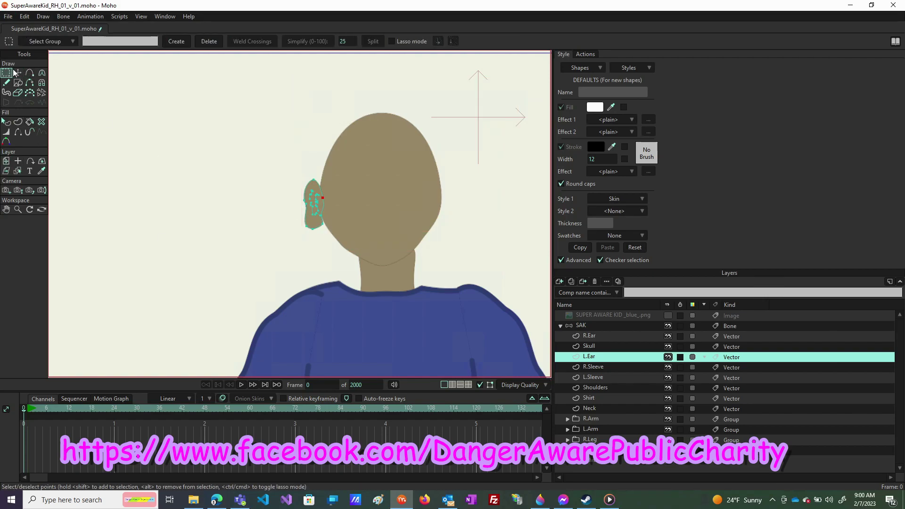
left_click_drag(273, 167, 364, 278)
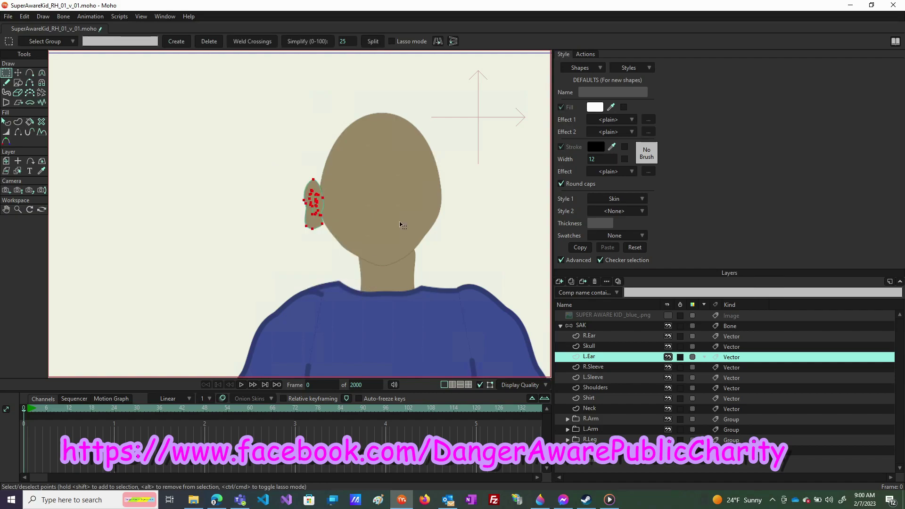
left_click(438, 41)
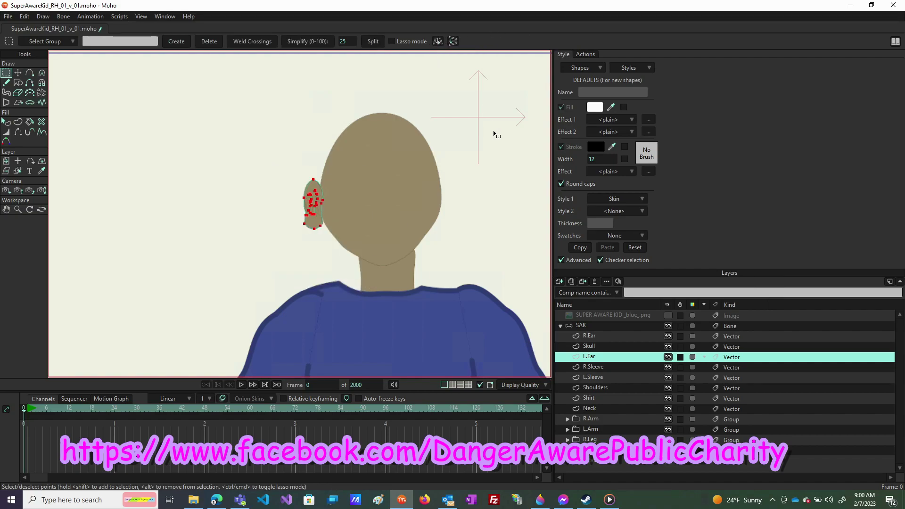
- Move the flipped L.Ear to the opposite side of the head, level with the other ear, and deselect its points
left_click(18, 73)
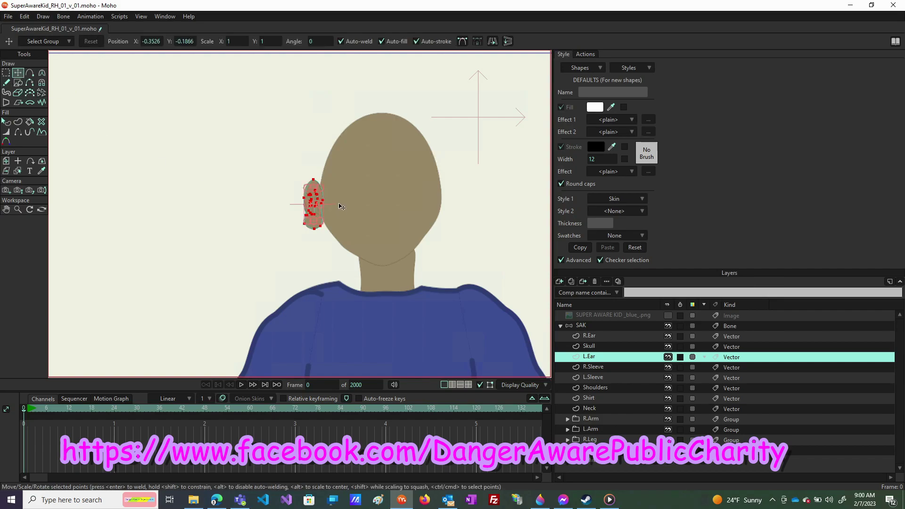
left_click_drag(313, 220, 448, 217)
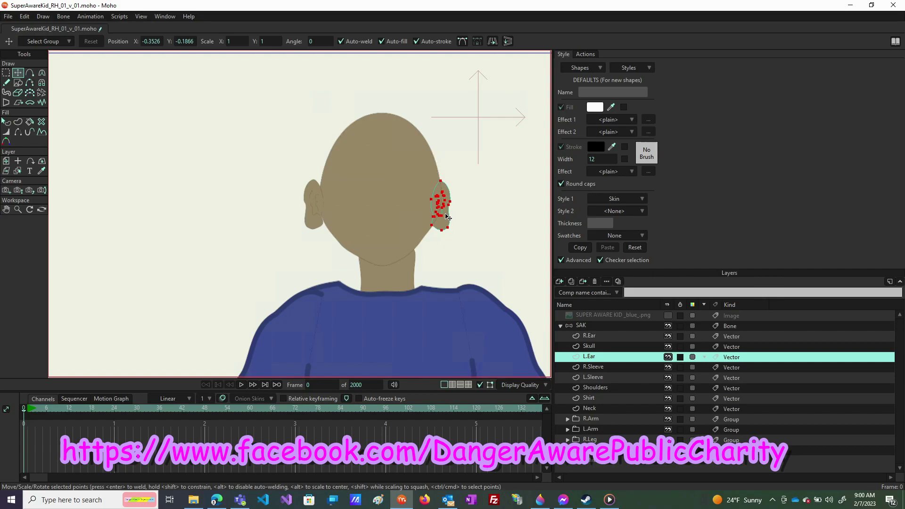
left_click_drag(448, 217, 447, 218)
scroll(375, 223, "down", 5)
scroll(422, 212, "up", 4)
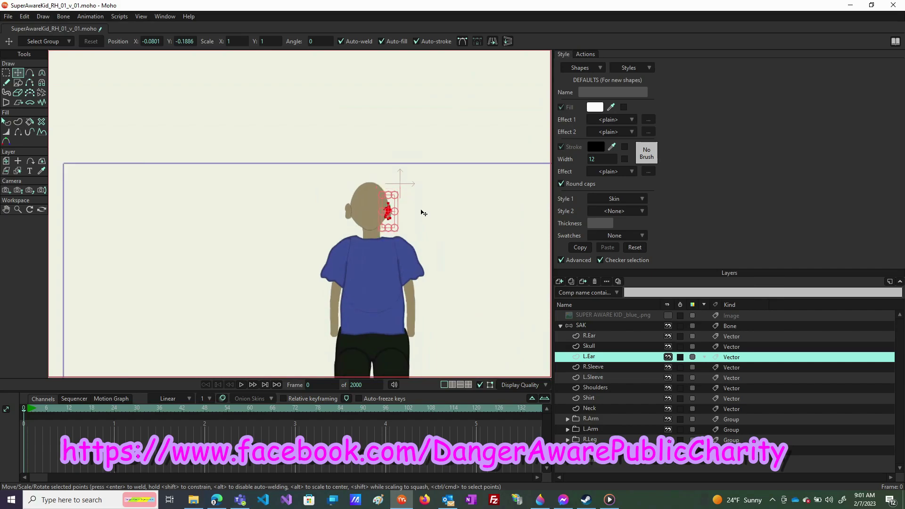
left_click(419, 191)
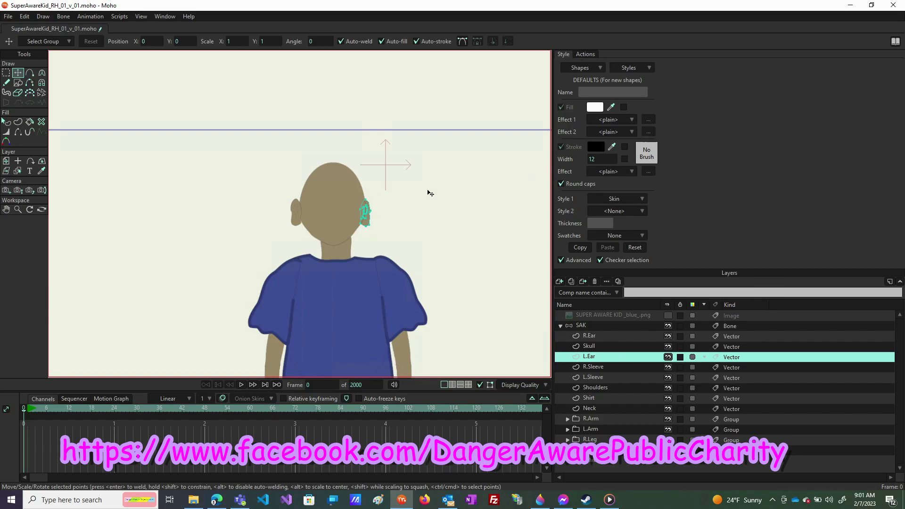
scroll(313, 245, "up", 5)
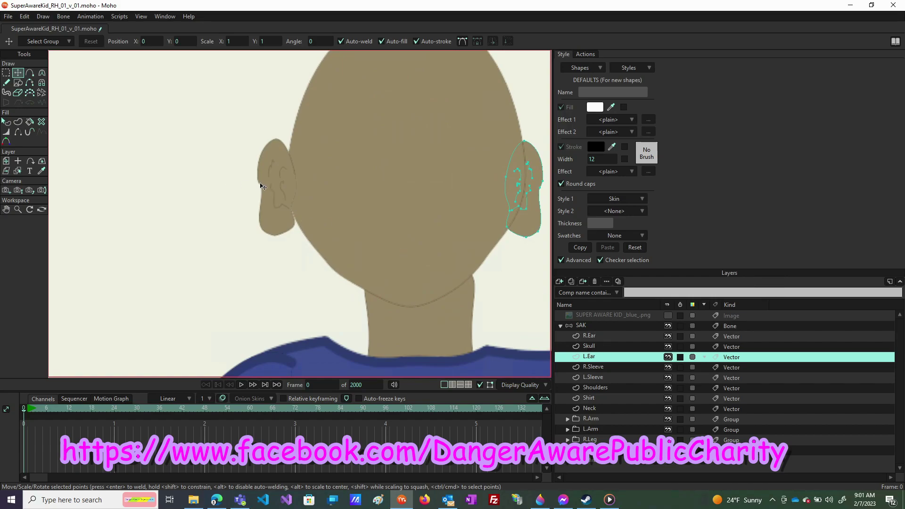
scroll(262, 202, "down", 5)
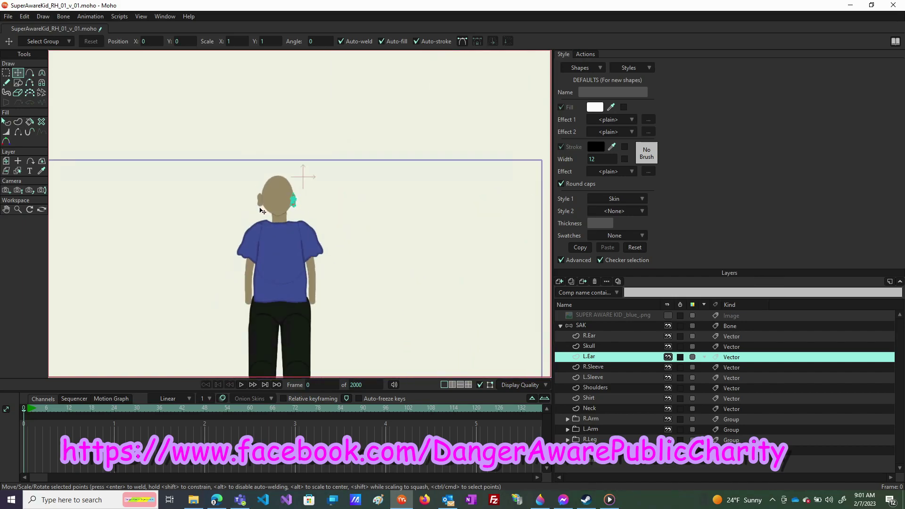
left_click(10, 190)
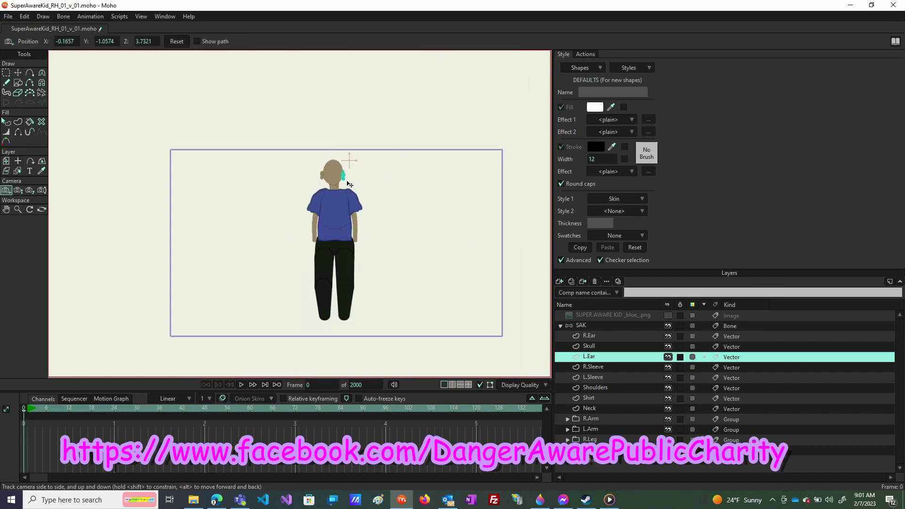
- Reposition the camera and zoom it in to a vertical field of view of about 9 degrees, framing the head and shoulders
left_click_drag(349, 184, 349, 260)
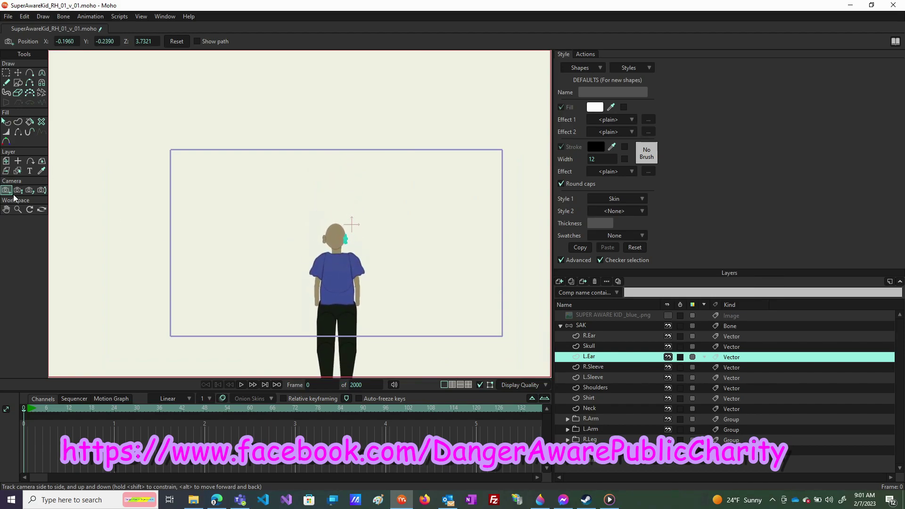
left_click(18, 191)
left_click_drag(446, 235, 438, 307)
left_click_drag(427, 208, 471, 438)
left_click_drag(462, 339, 450, 202)
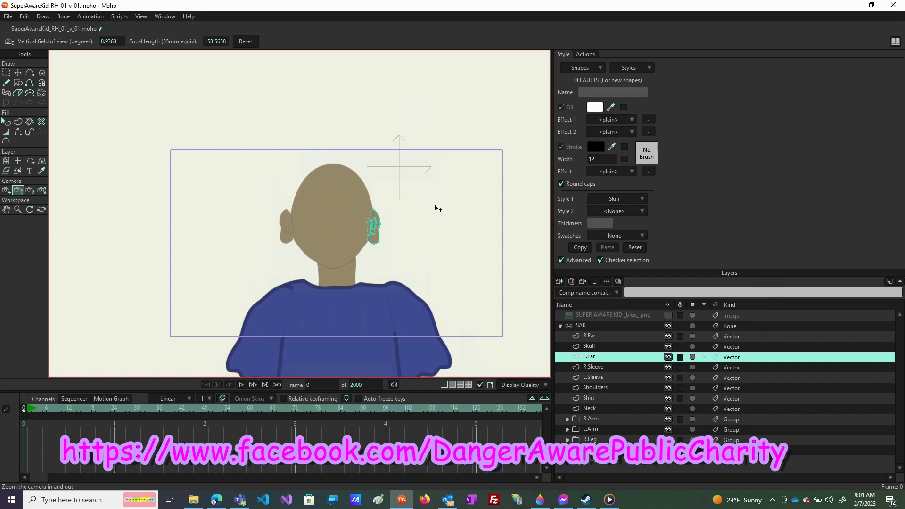
- Render a preview of frame 0 to check both ears against the skull, and close the render
key("ctrl+r")
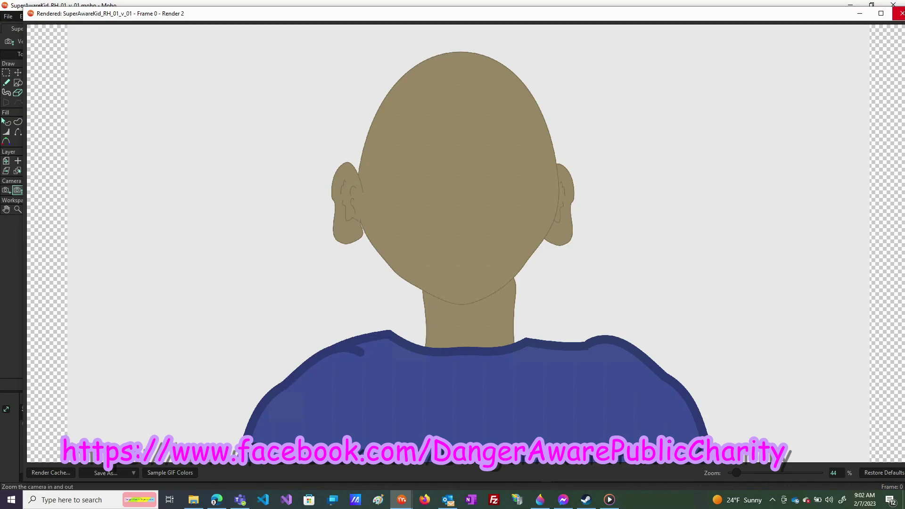
left_click(901, 13)
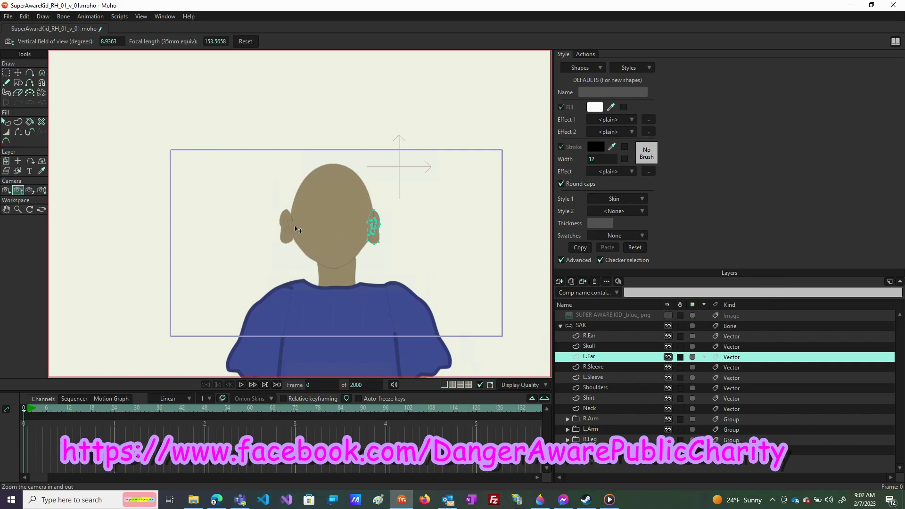
scroll(312, 229, "up", 5)
scroll(312, 227, "down", 5)
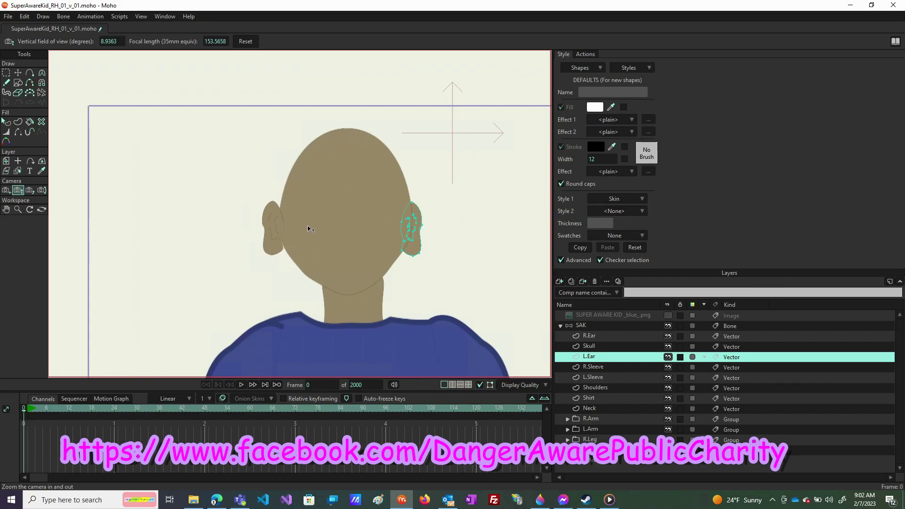
- Show the SUPER AWARE KID reference image layer and examine the front-view face, ears and hair
left_click(669, 313)
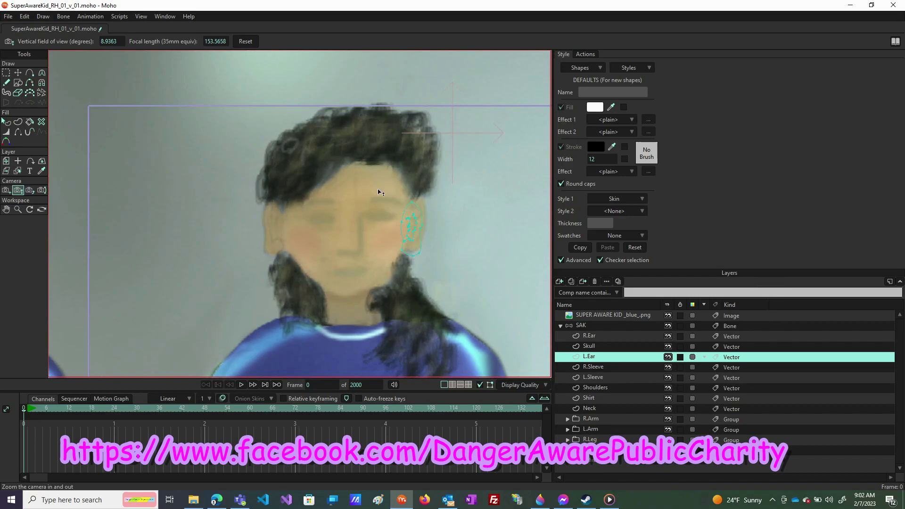
scroll(377, 194, "down", 5)
scroll(374, 243, "up", 3)
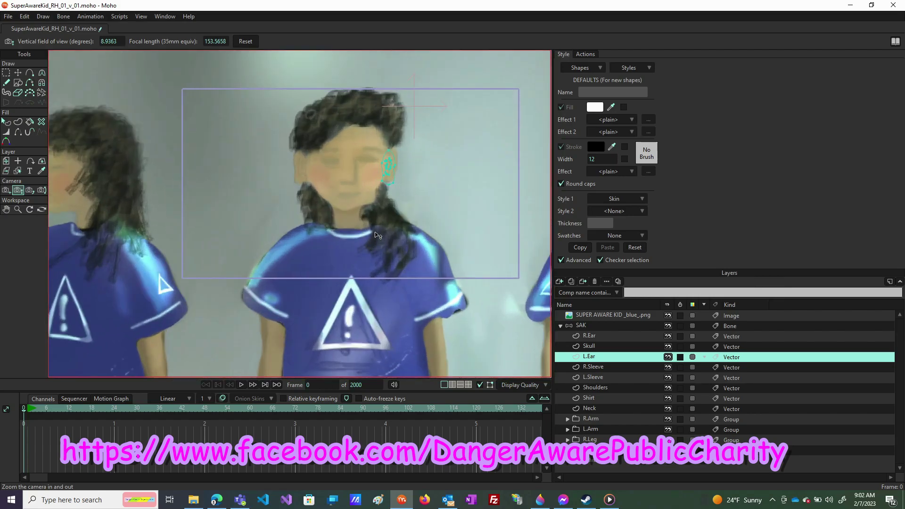
scroll(358, 147, "up", 2)
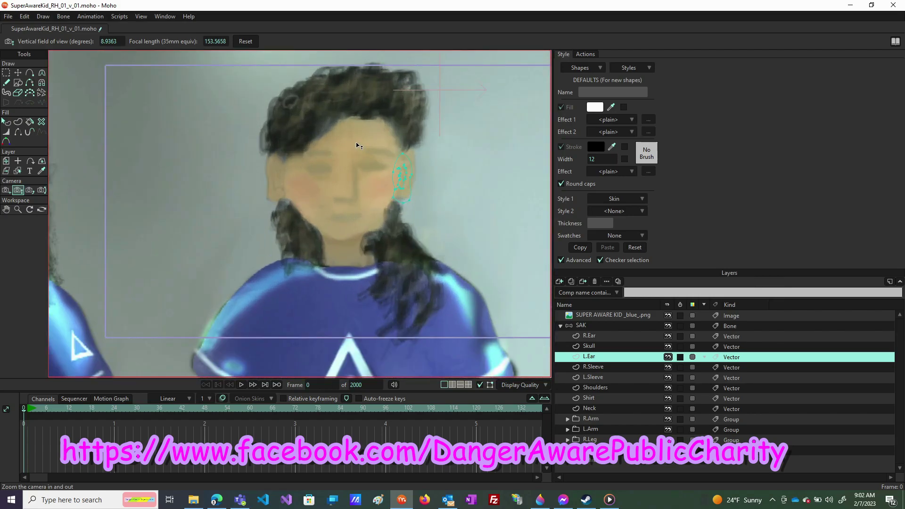
- Rename the existing Skin style FaceSkin
left_click(628, 67)
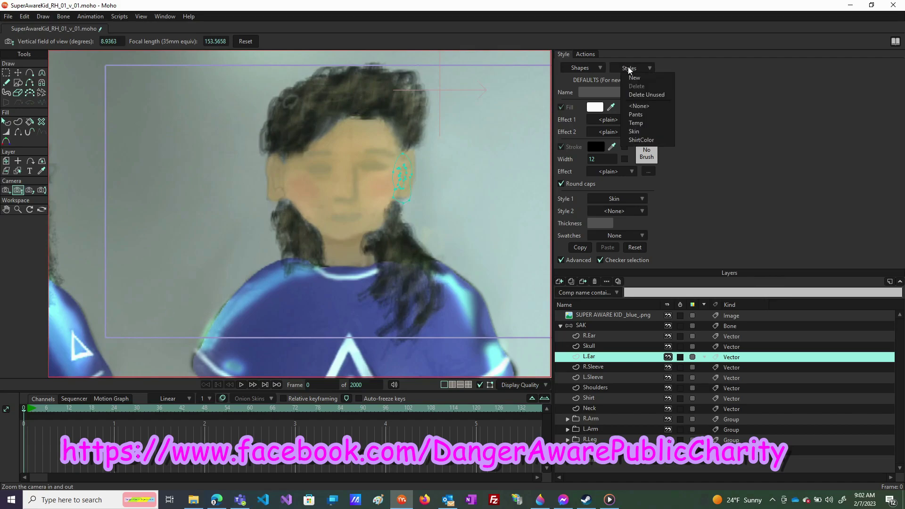
left_click(639, 131)
left_click(581, 91)
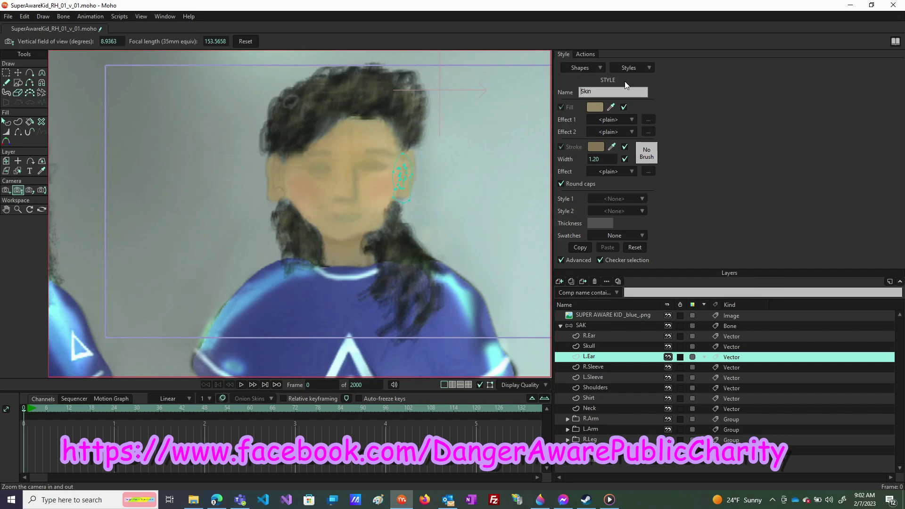
type("Face")
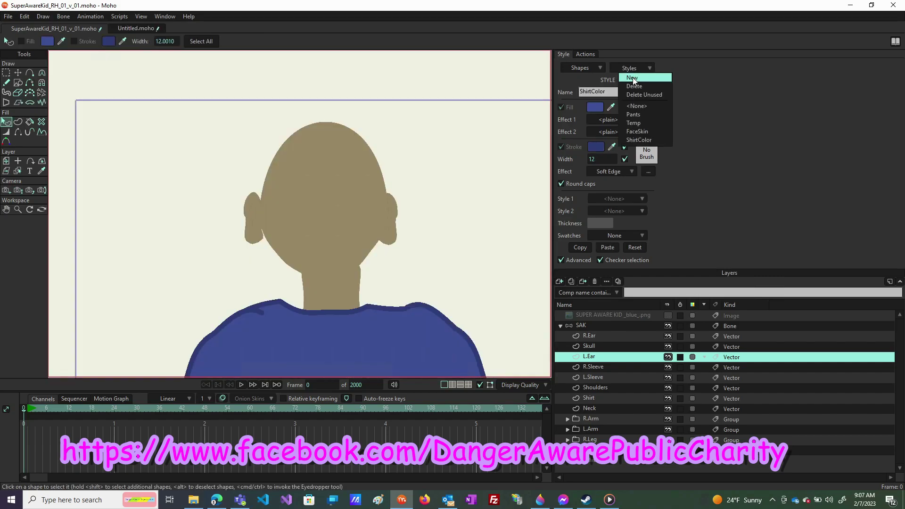
- Create a new style and name it Skin1
left_click(633, 80)
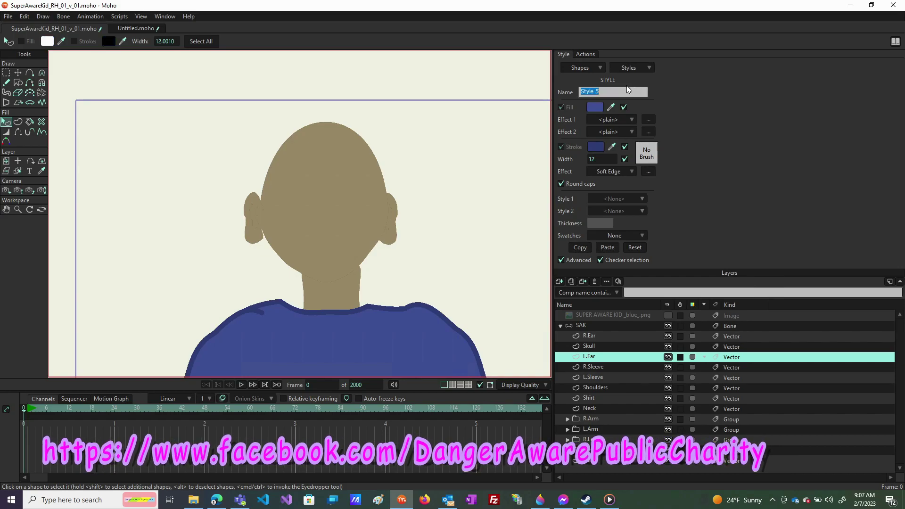
type("Skin")
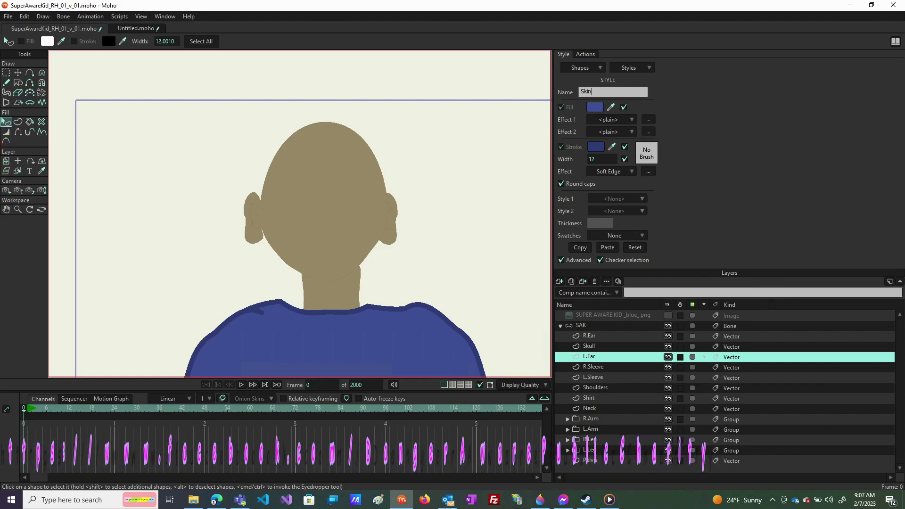
type("1")
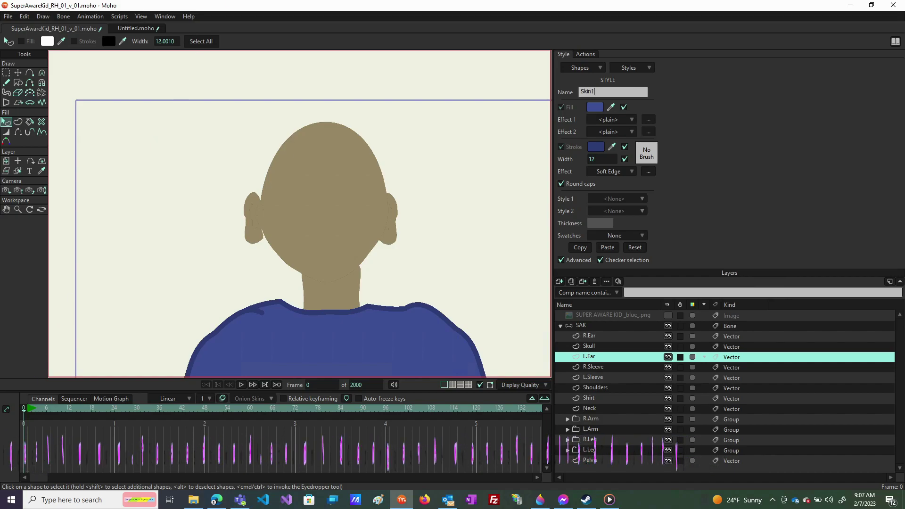
- Sample the head's skin color for the Skin1 fill and set its stroke to the darker brown 7C6C49
left_click(611, 107)
left_click(349, 175)
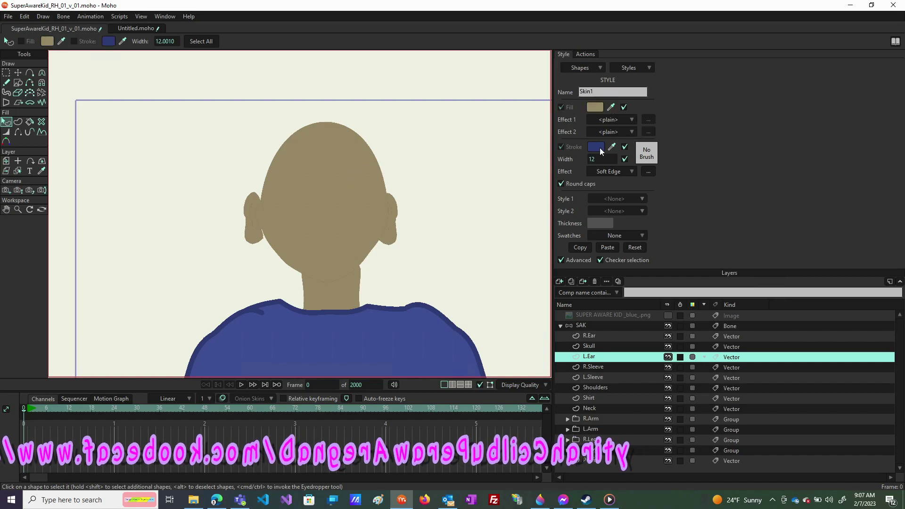
left_click_drag(609, 148, 252, 225)
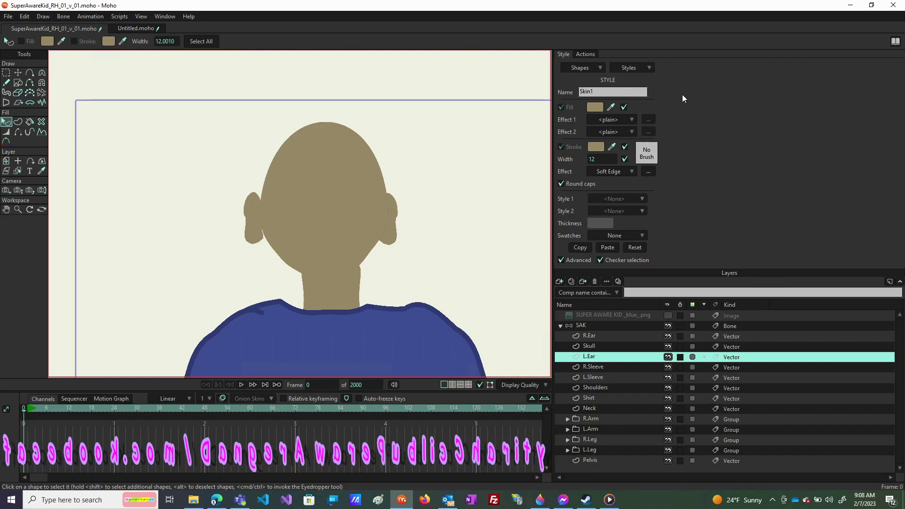
left_click(599, 147)
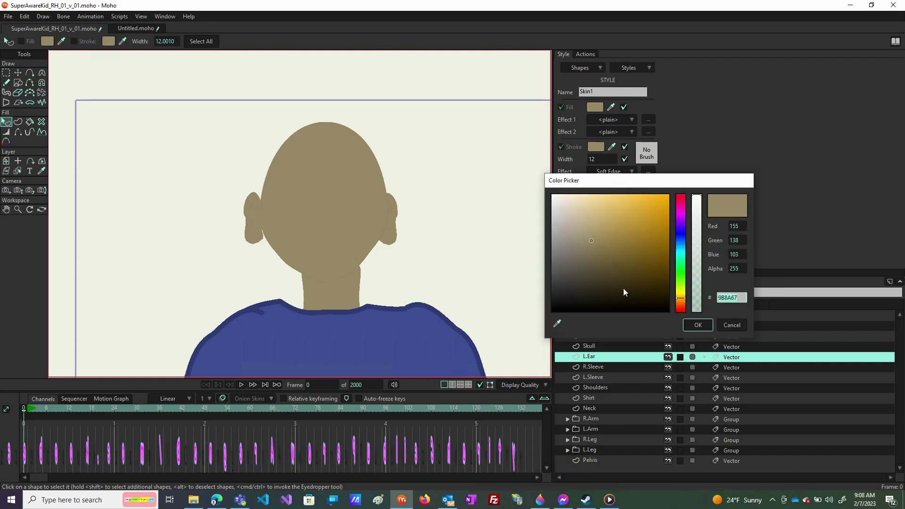
left_click(599, 254)
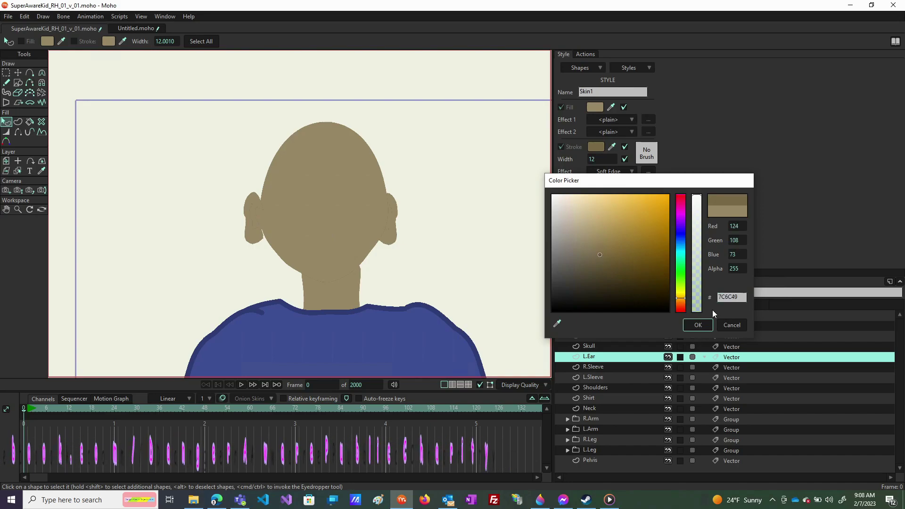
left_click(699, 325)
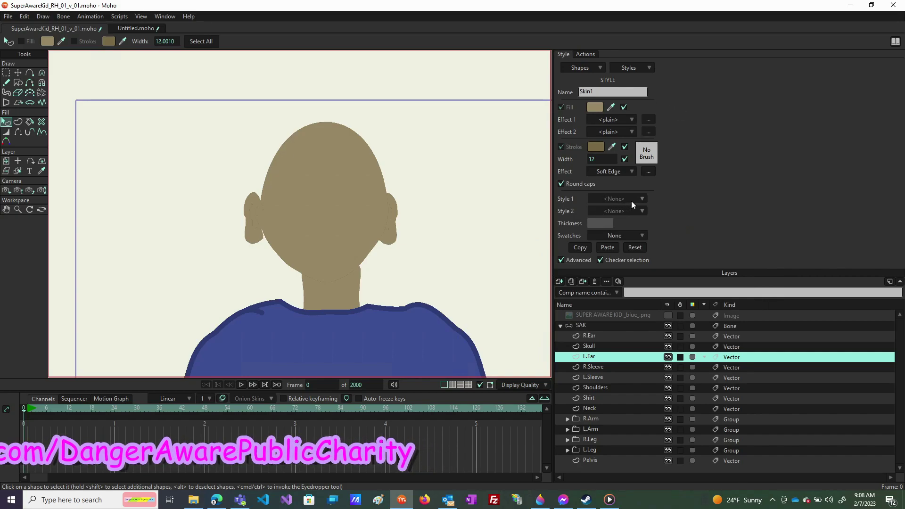
- Select the ShirtColor style and set its stroke effect to plain
left_click(629, 171)
left_click(630, 170)
left_click(646, 70)
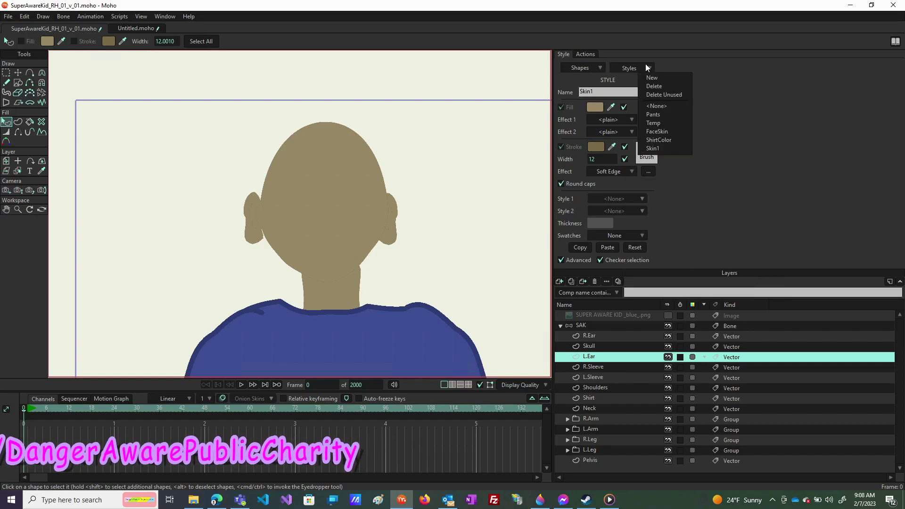
left_click(659, 140)
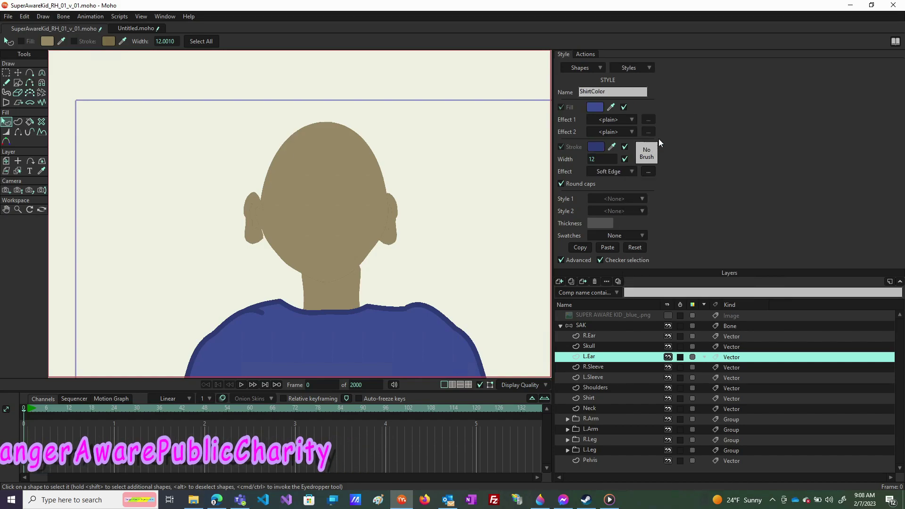
left_click(629, 172)
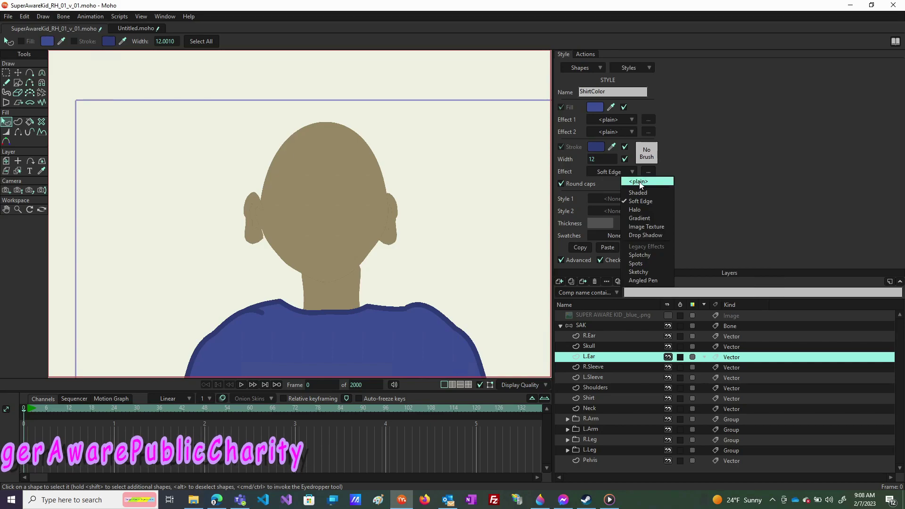
left_click(639, 182)
- Compare the fill, stroke and effect settings of the FaceSkin and Skin1 styles
left_click(636, 70)
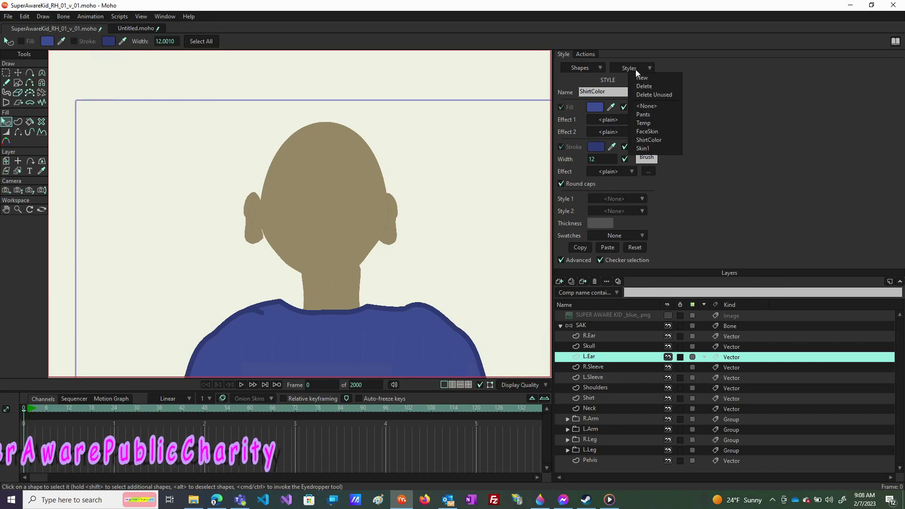
left_click(647, 129)
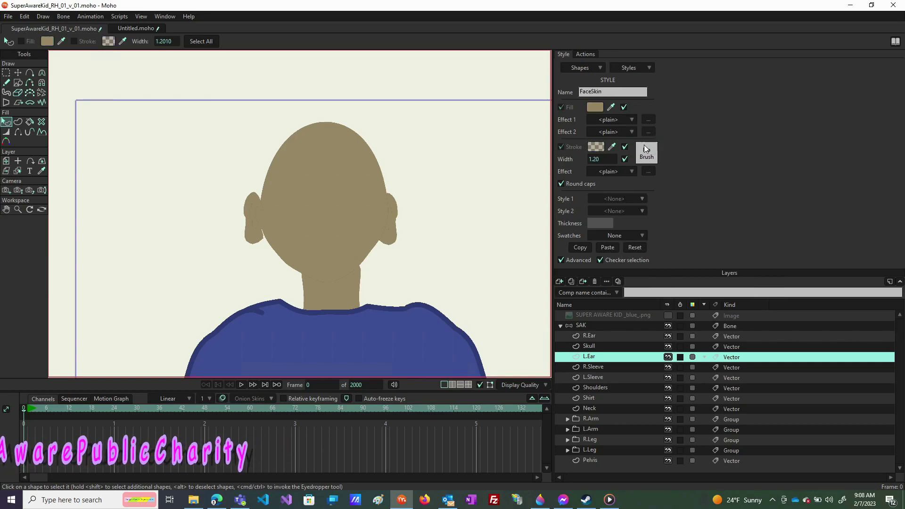
left_click(639, 67)
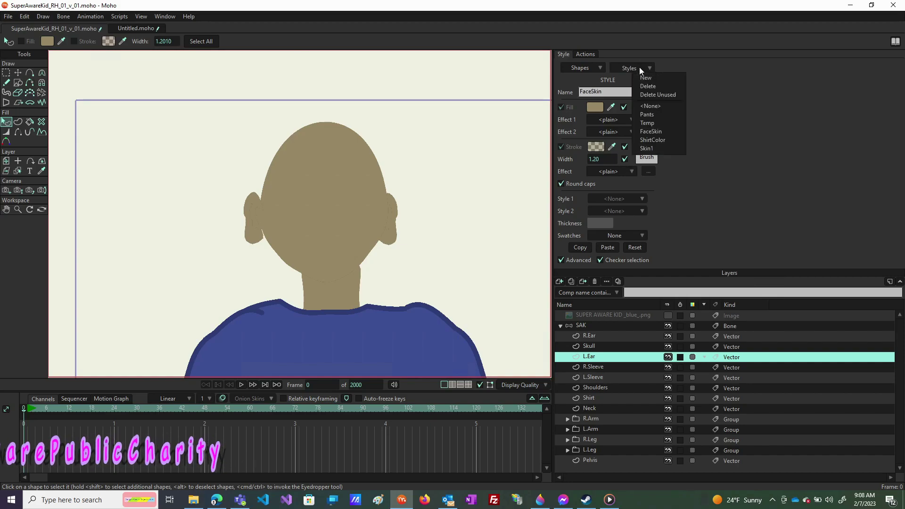
left_click(648, 148)
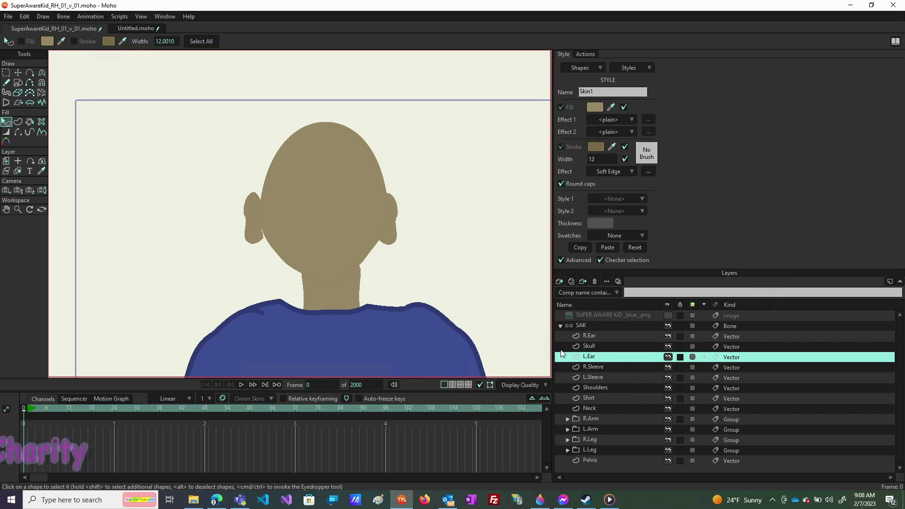
- Set Style 1 of the ear shapes on the L.Ear layer to Skin1 and deselect them
left_click(392, 224)
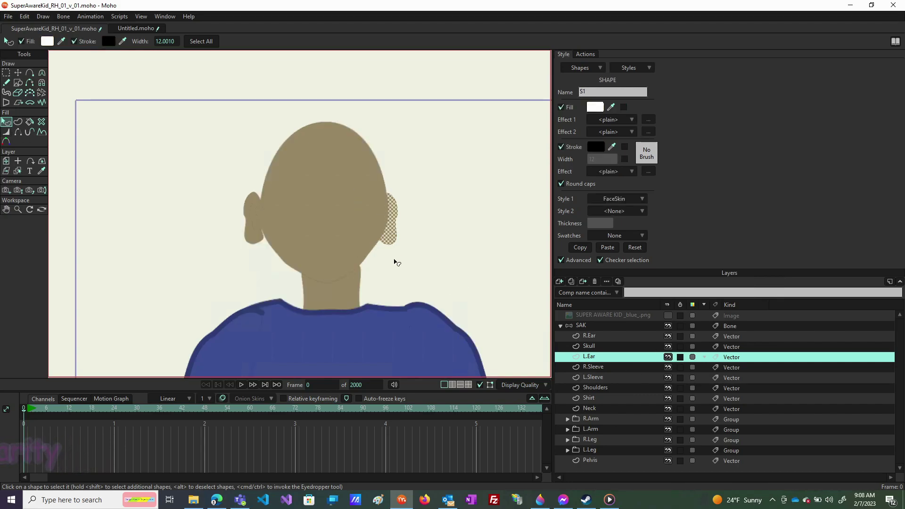
scroll(402, 222, "up", 4)
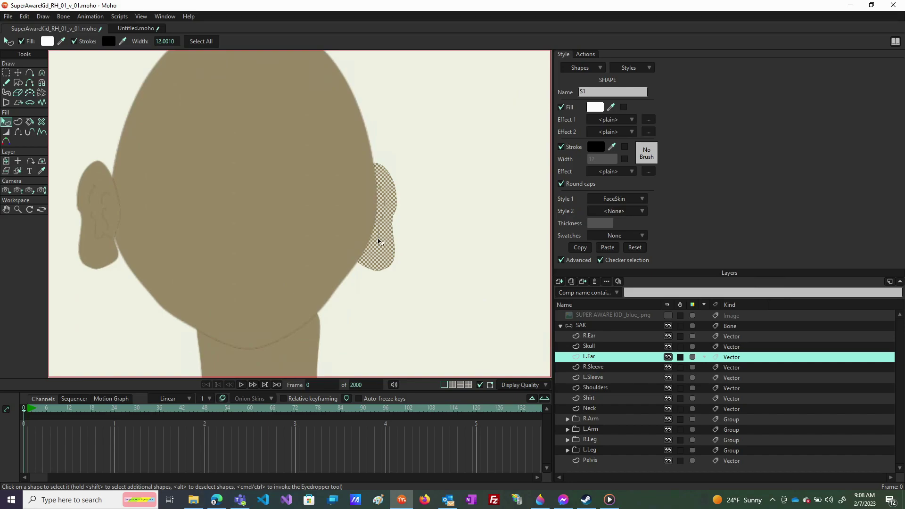
left_click(380, 235)
left_click(387, 203)
left_click(640, 199)
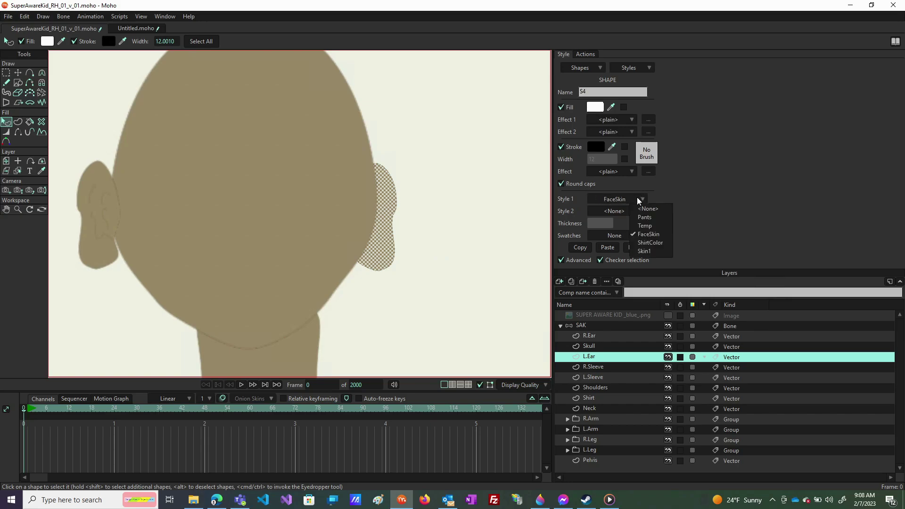
left_click(651, 251)
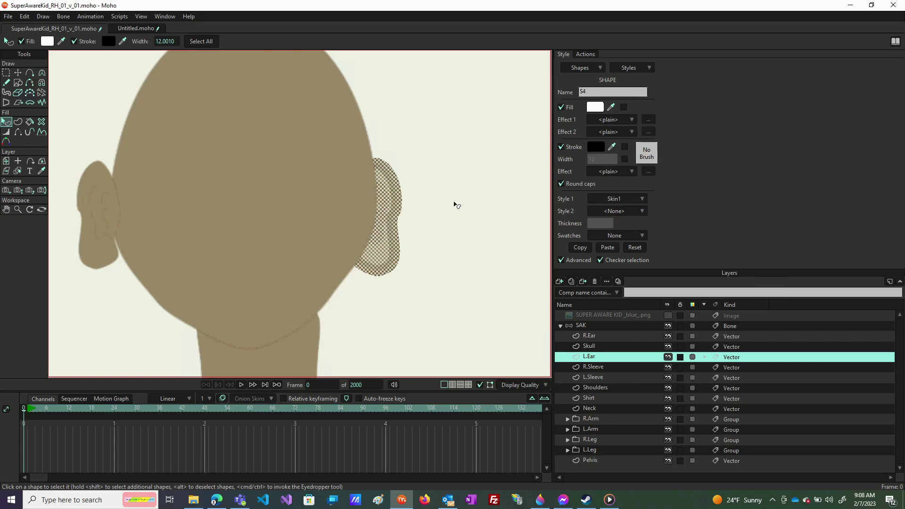
left_click(478, 231)
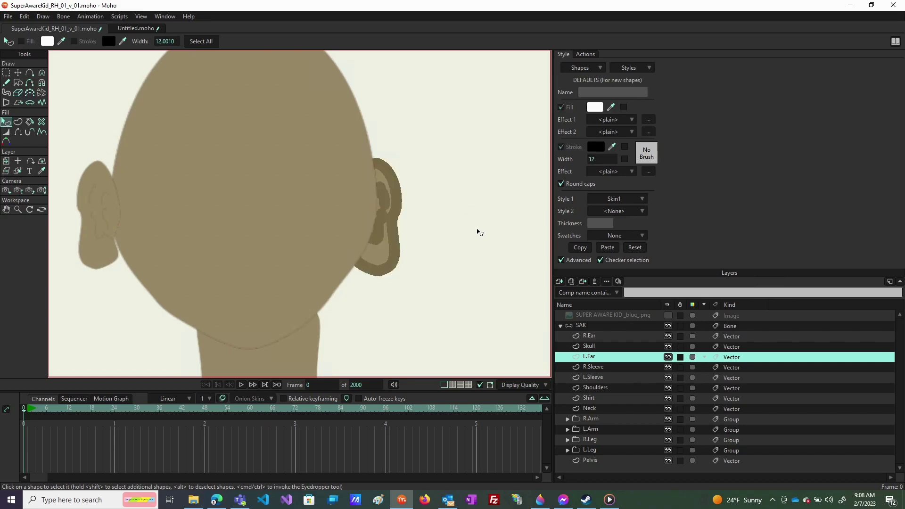
- Render the frame to check the ears and edit the Soft Edge blur radius of the Skin1 style's stroke
key("ctrl+r")
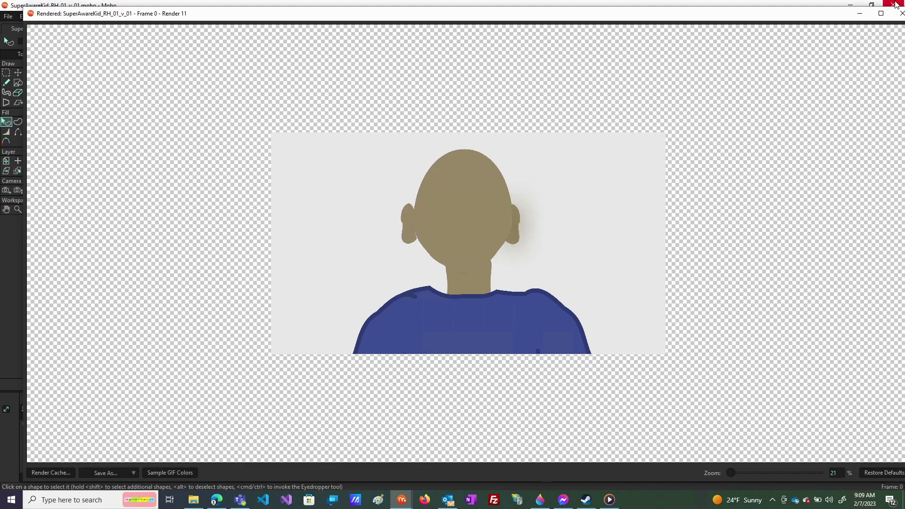
left_click(901, 13)
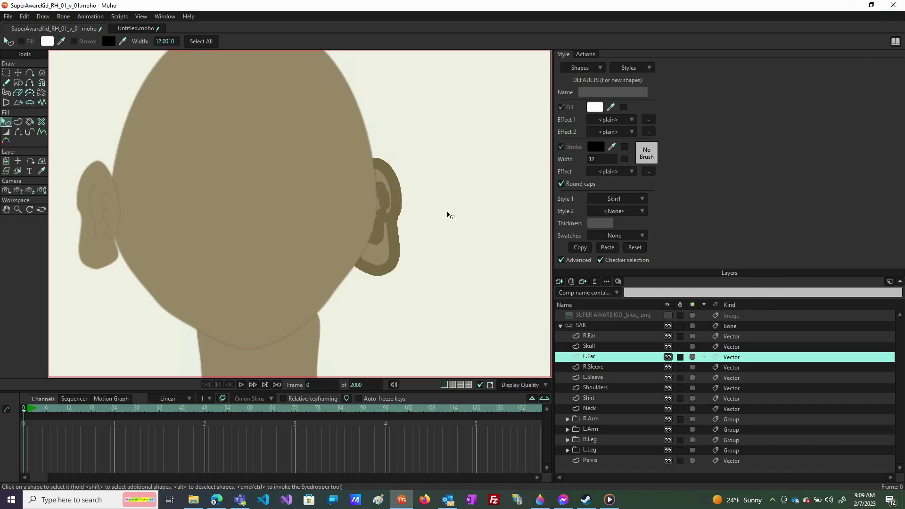
left_click(633, 68)
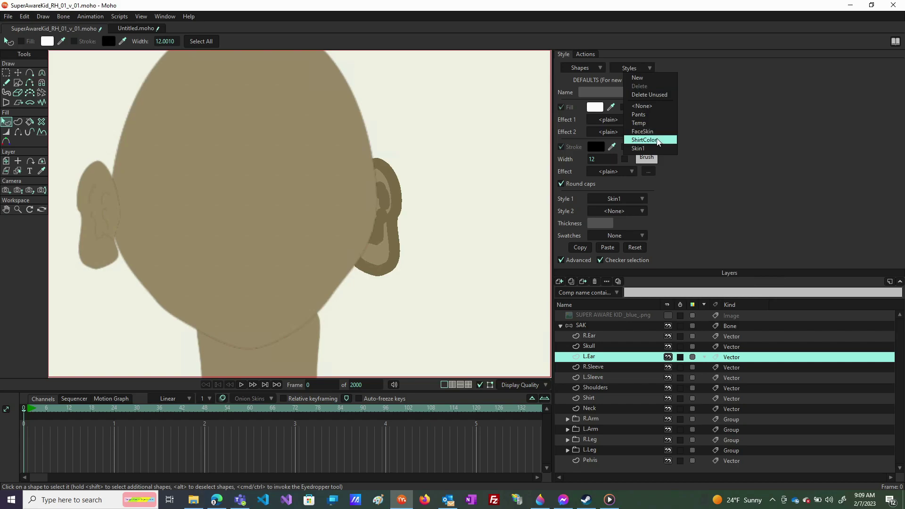
left_click(641, 149)
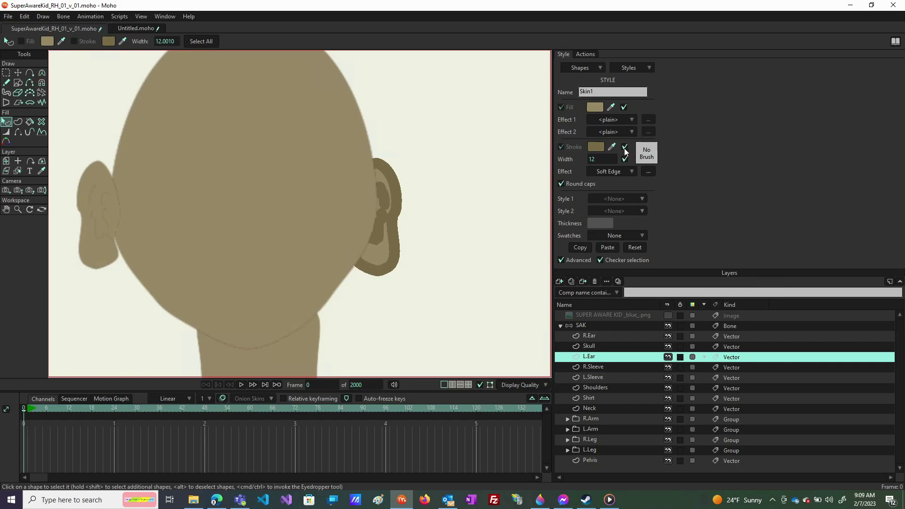
left_click(647, 171)
double_click(499, 225)
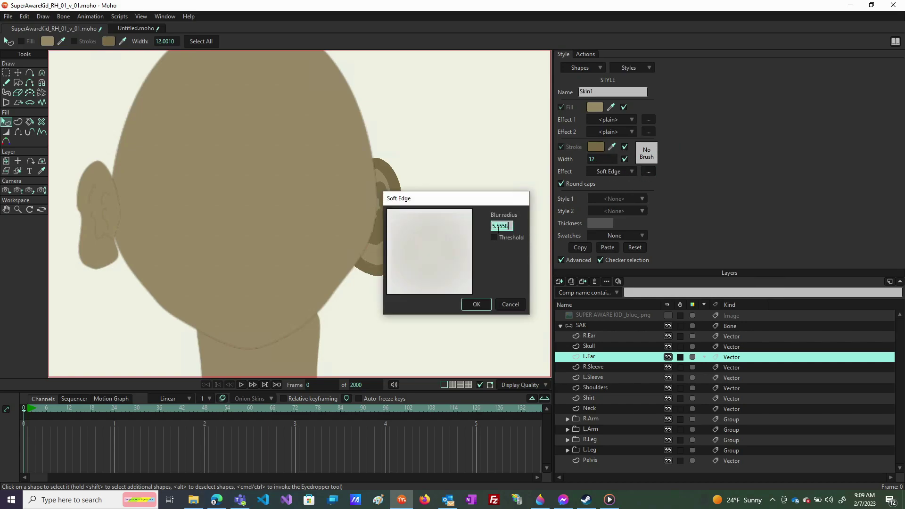
key("Return")
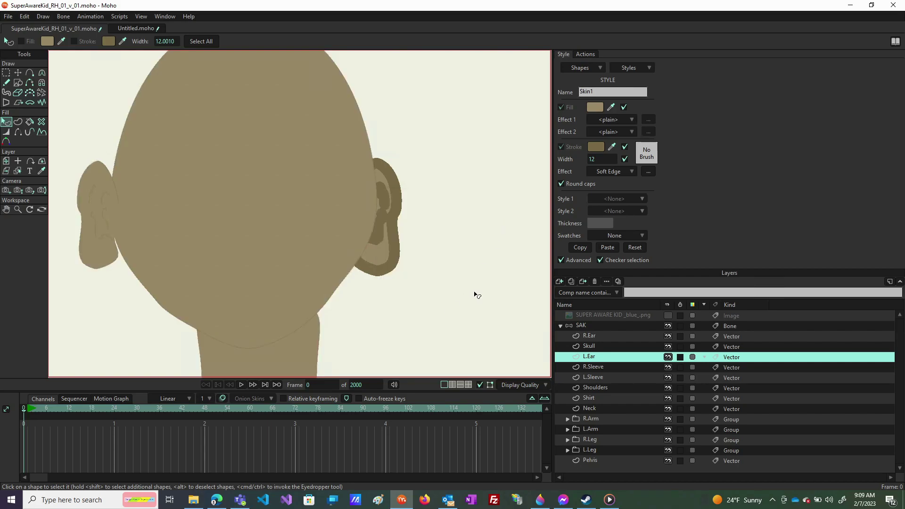
- Set the Skin1 style's stroke width to 2 and render the frame to check the ears up close
left_click_drag(603, 159, 557, 160)
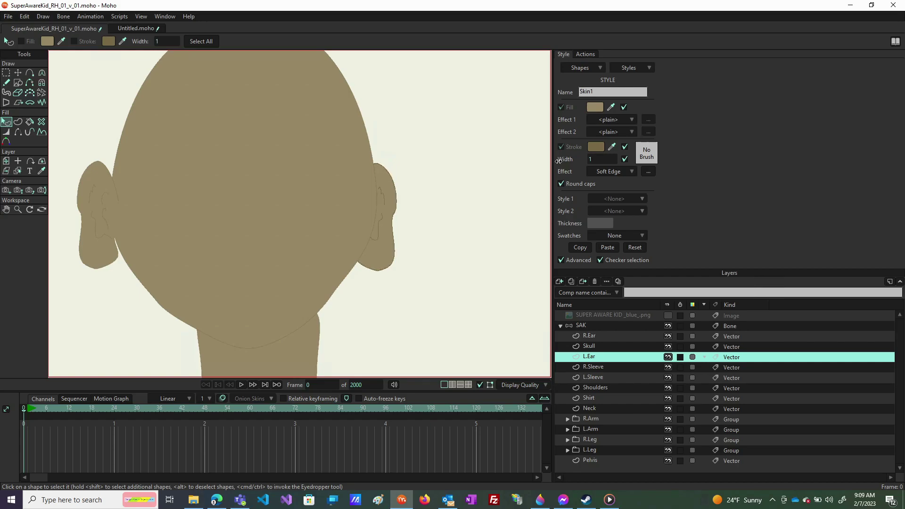
left_click_drag(560, 160, 564, 161)
key("ctrl+r")
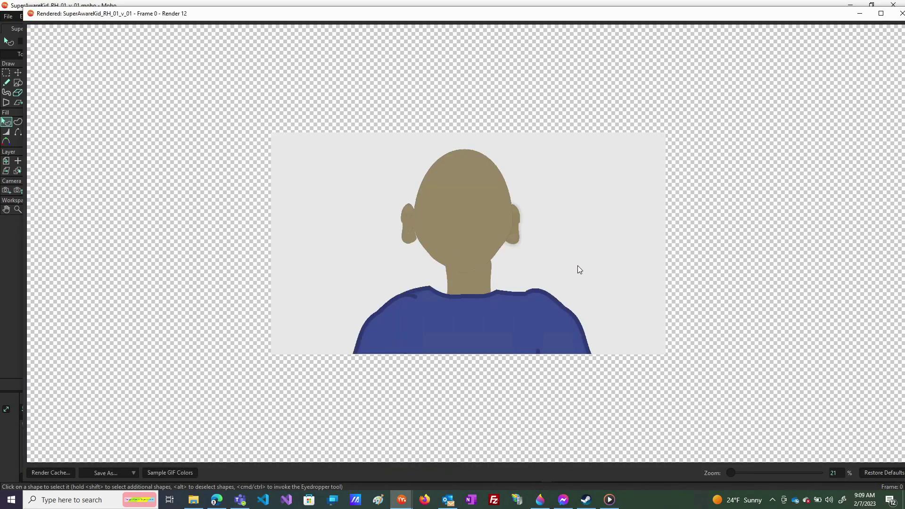
scroll(569, 258, "up", 5)
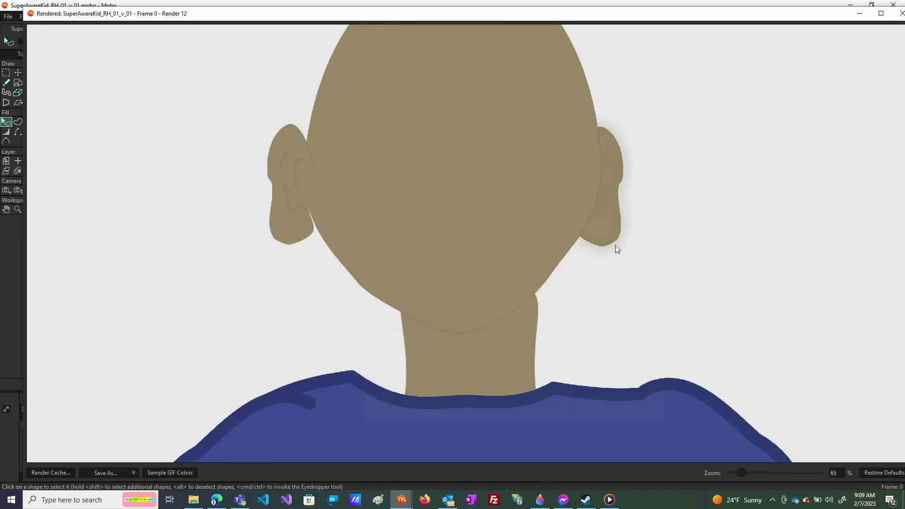
left_click(901, 13)
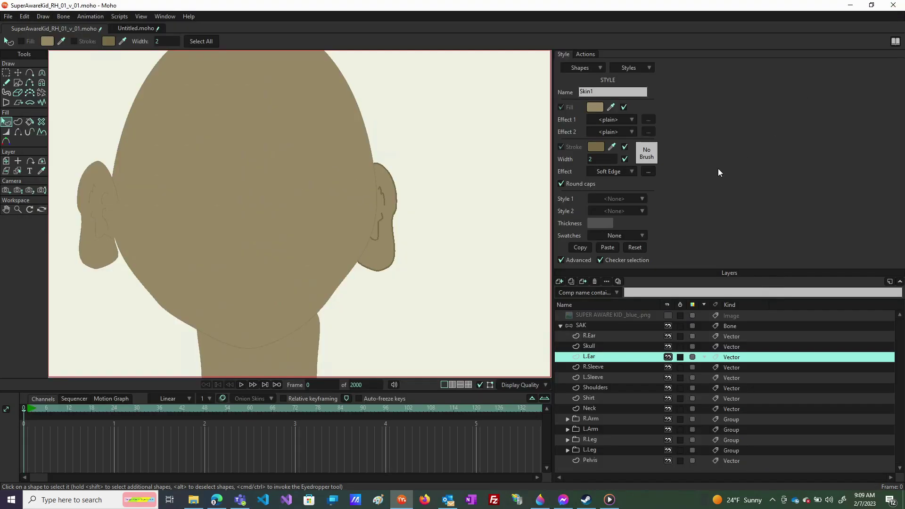
- Set the blur radius of the Skin1 stroke's Soft Edge effect to 2 and render the frame to check it
left_click(646, 172)
left_click(496, 226)
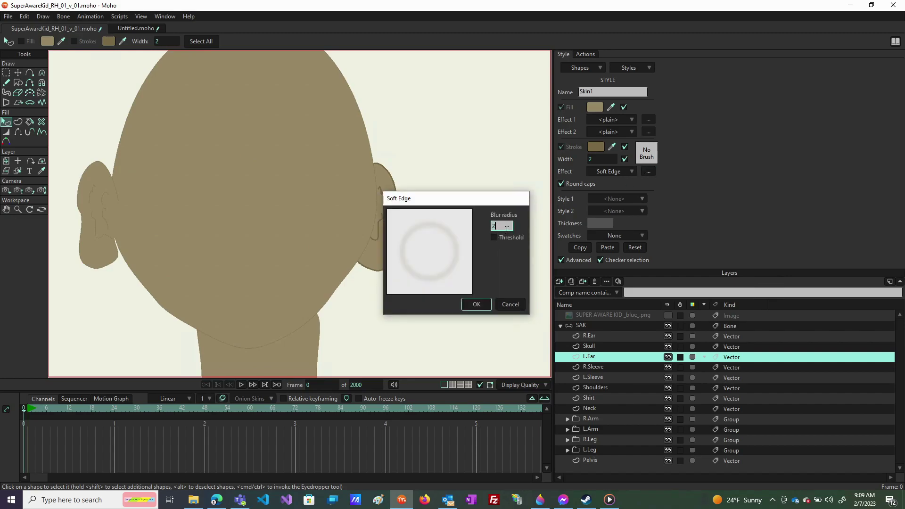
left_click(476, 304)
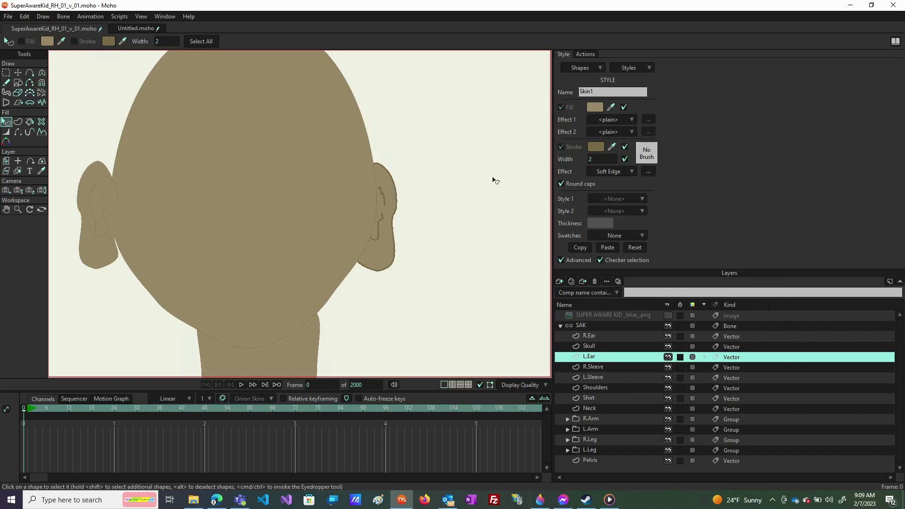
key("ctrl+r")
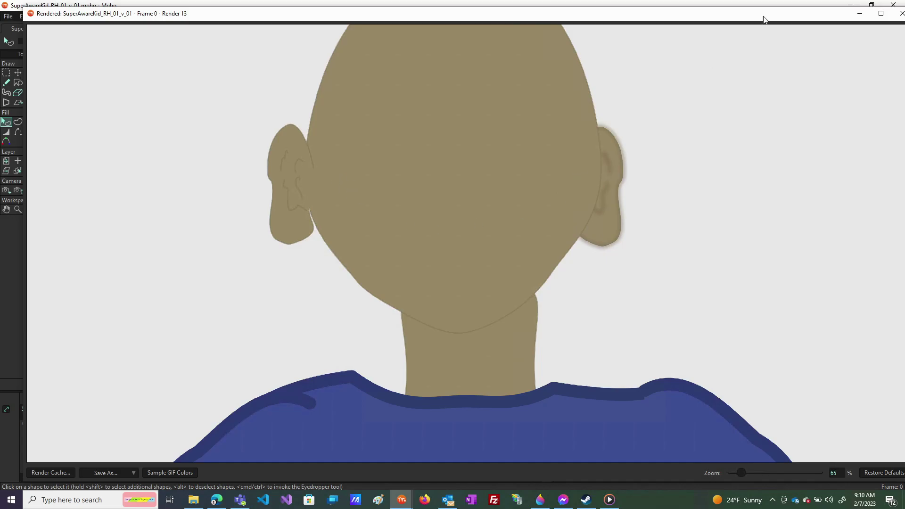
left_click(900, 13)
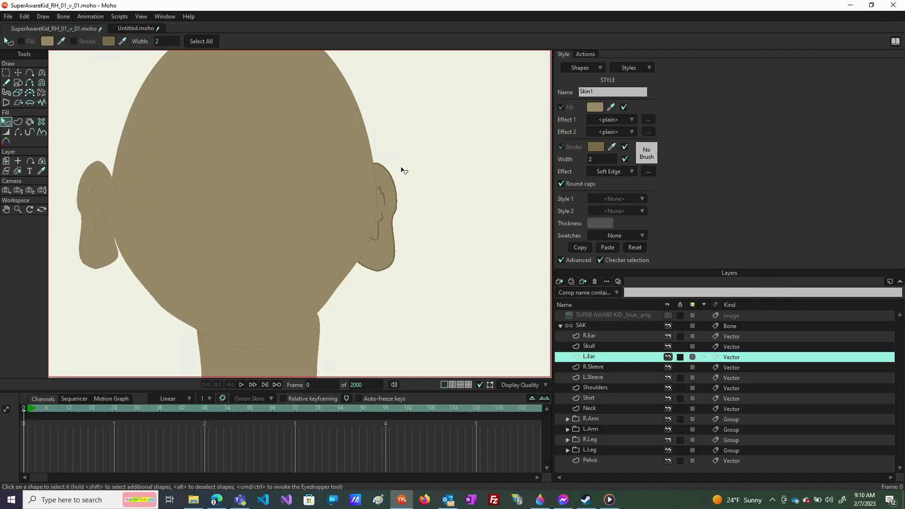
- Select the ear shapes on the R.Ear layer and set their Style 1 to Skin1
left_click(602, 338)
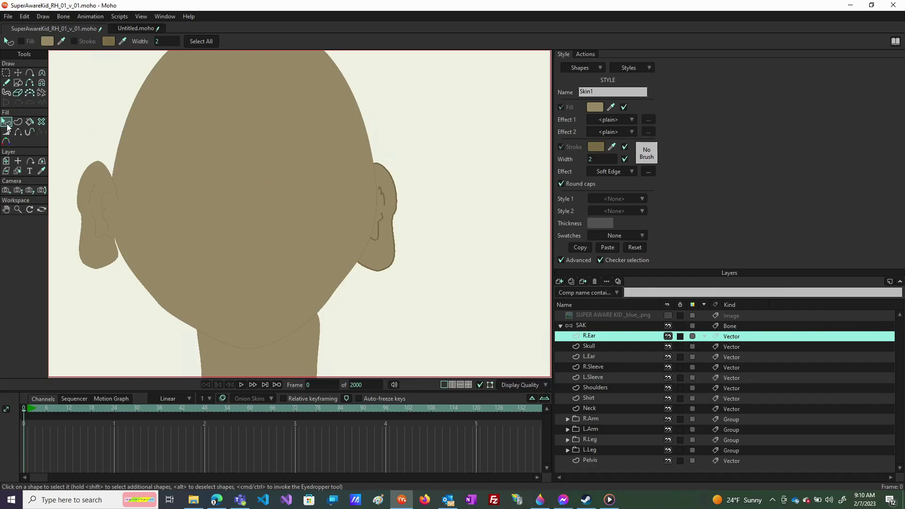
left_click(109, 173)
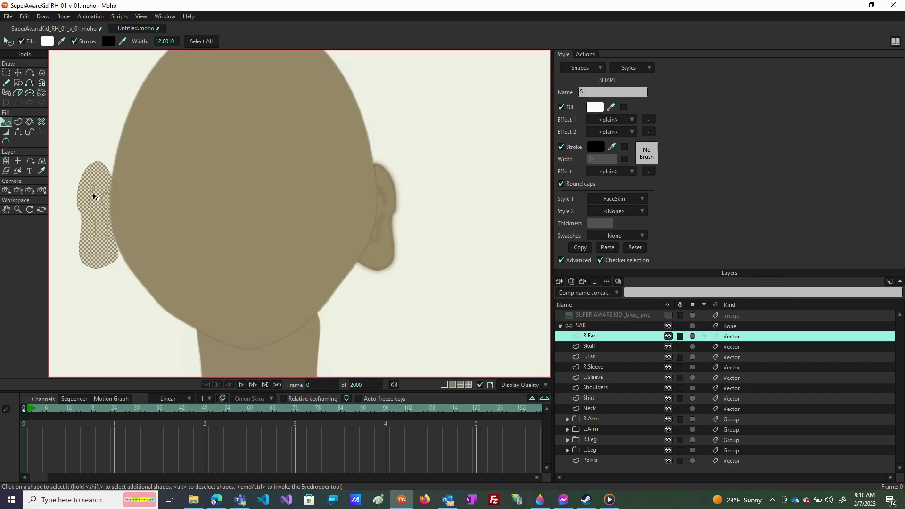
left_click(102, 204)
left_click(102, 204)
left_click(631, 199)
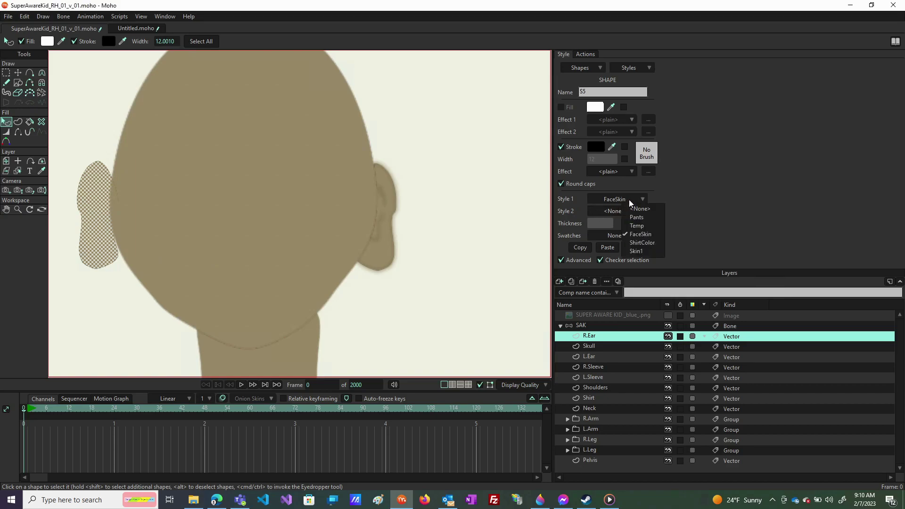
left_click(647, 254)
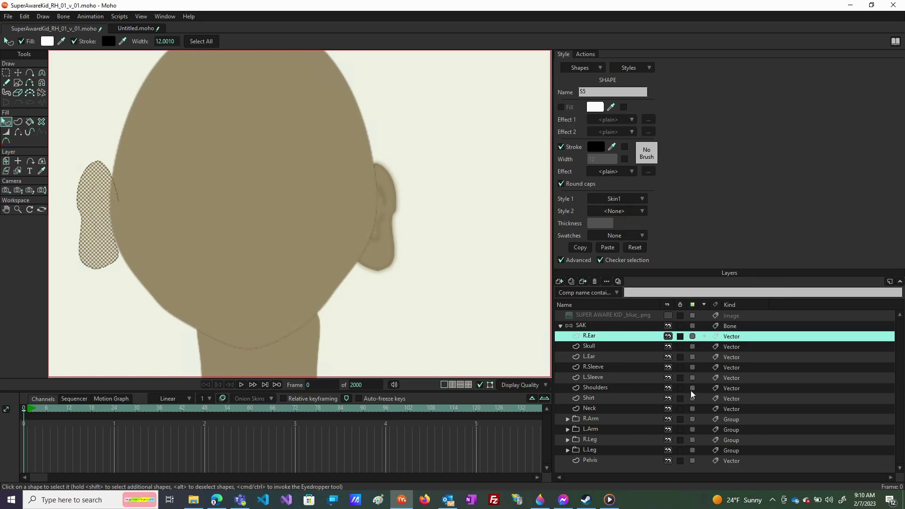
- Select the head shape on the Skull layer and set its Style 1 to Skin1
left_click(607, 349)
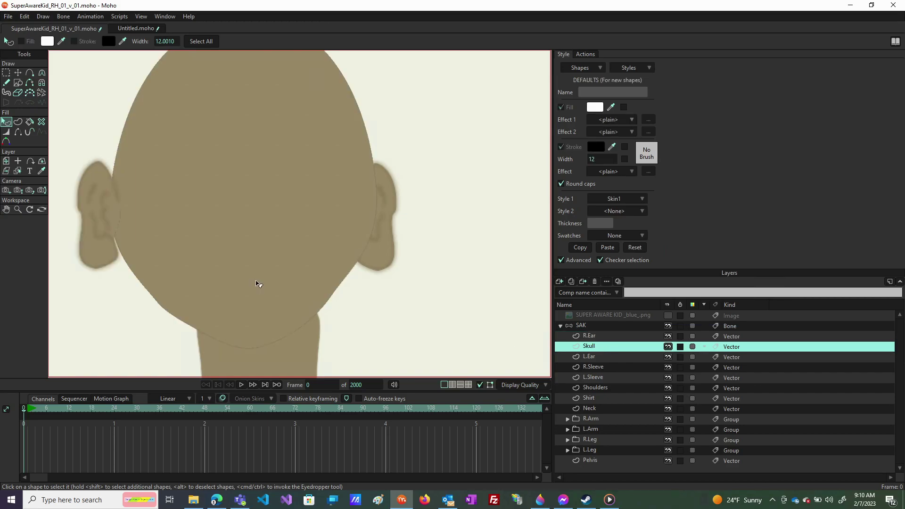
left_click(333, 293)
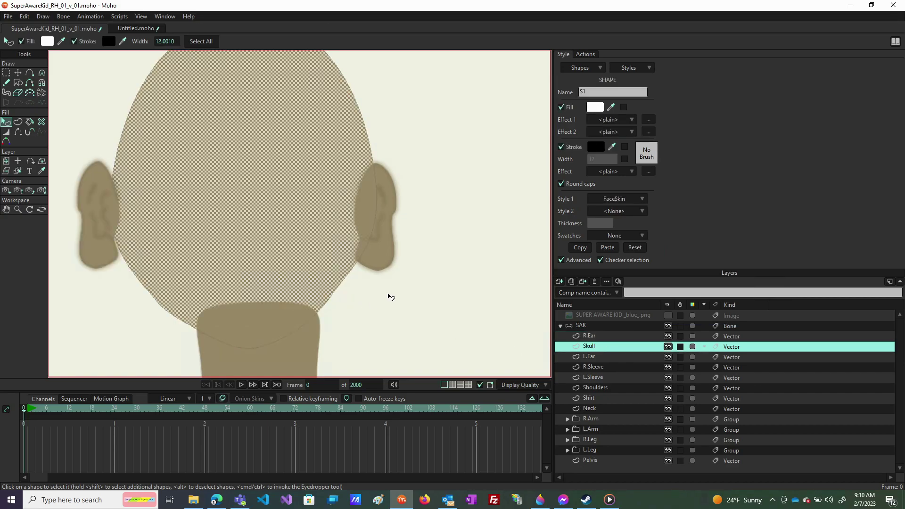
left_click(620, 198)
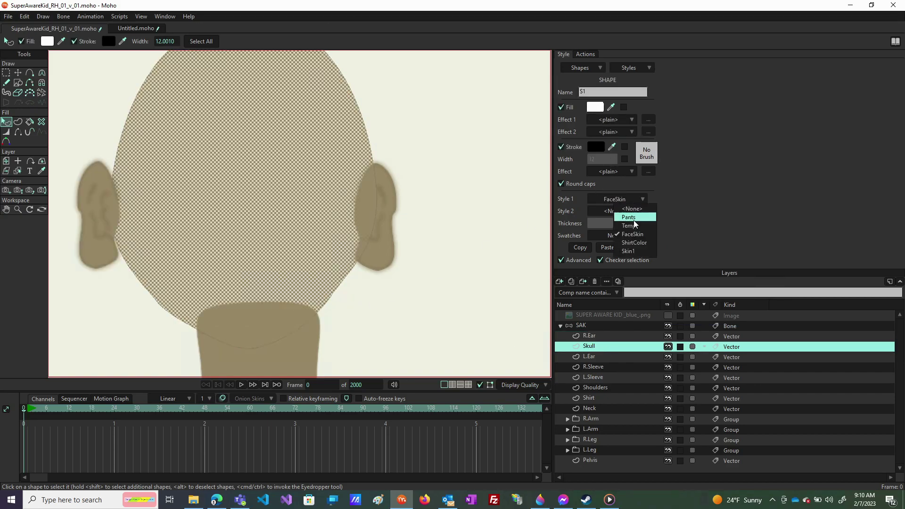
left_click(631, 251)
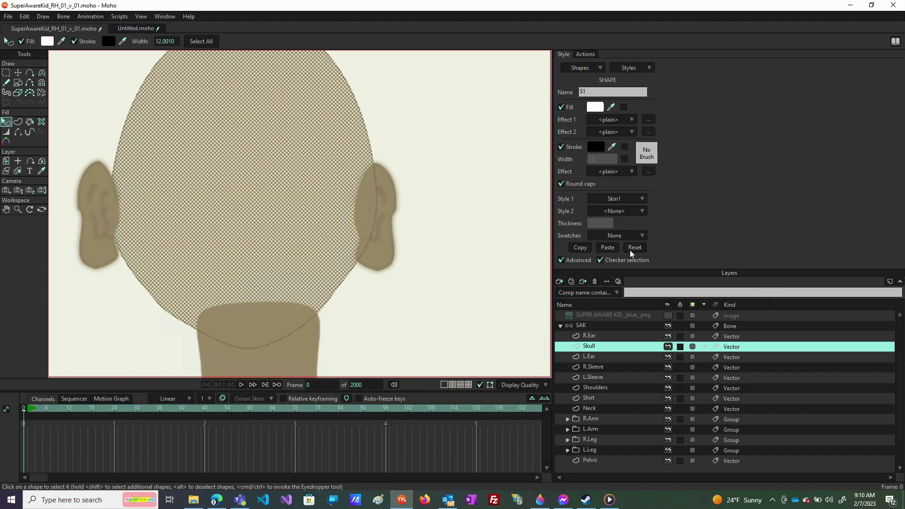
- Select the SAK bone layer and render the frame to examine the restyled head and ears
left_click(601, 326)
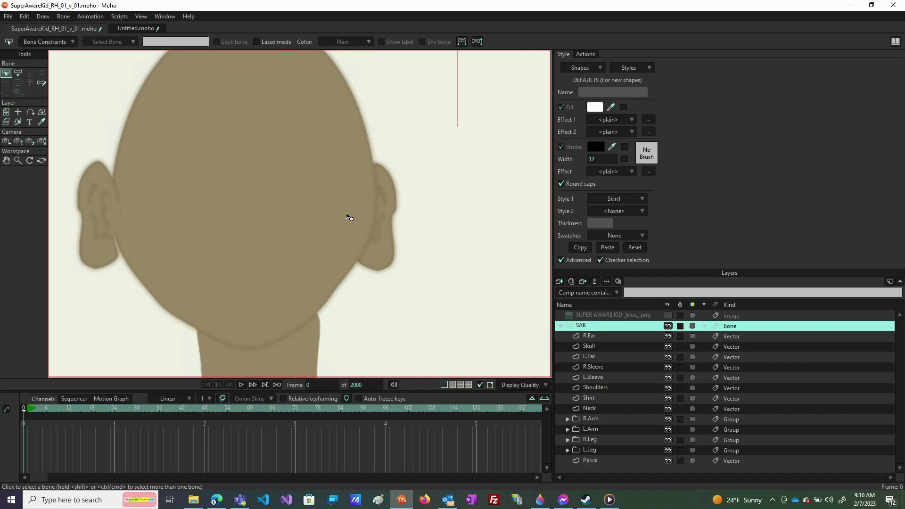
key("ctrl+r")
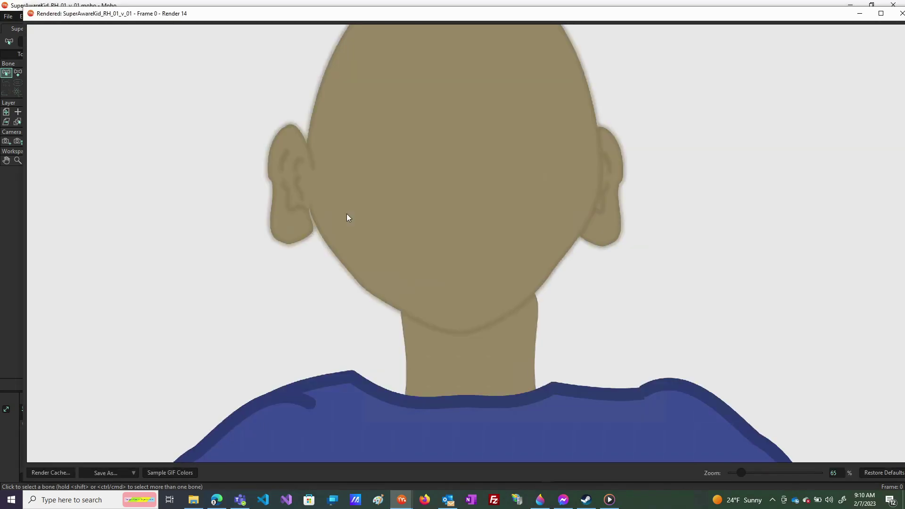
scroll(347, 213, "down", 3)
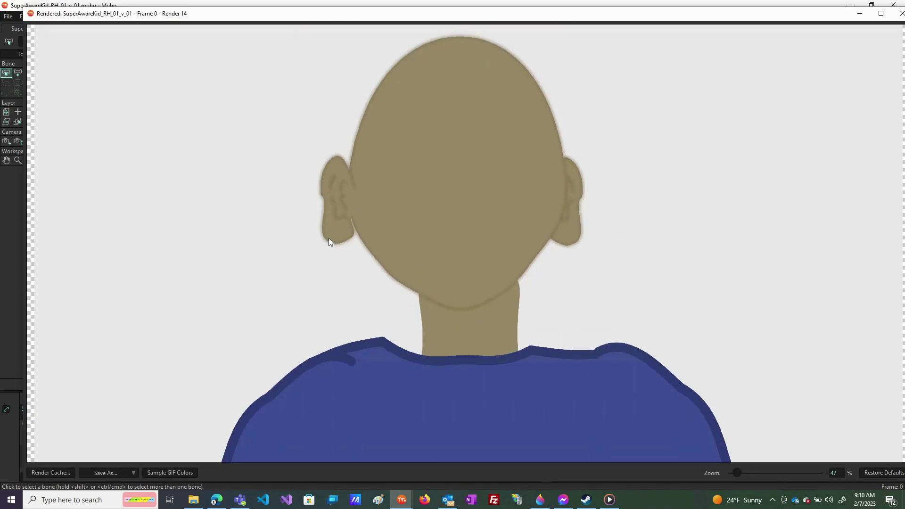
scroll(329, 238, "up", 2)
scroll(329, 242, "down", 3)
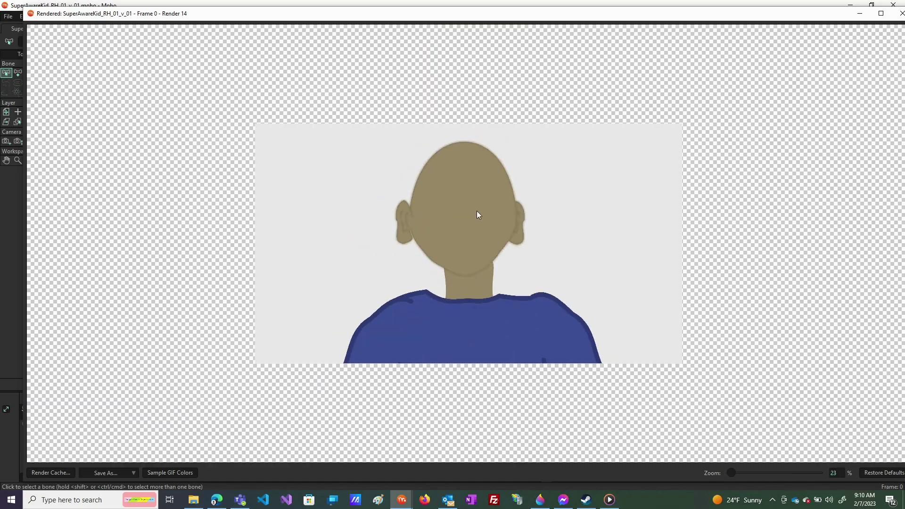
left_click(901, 13)
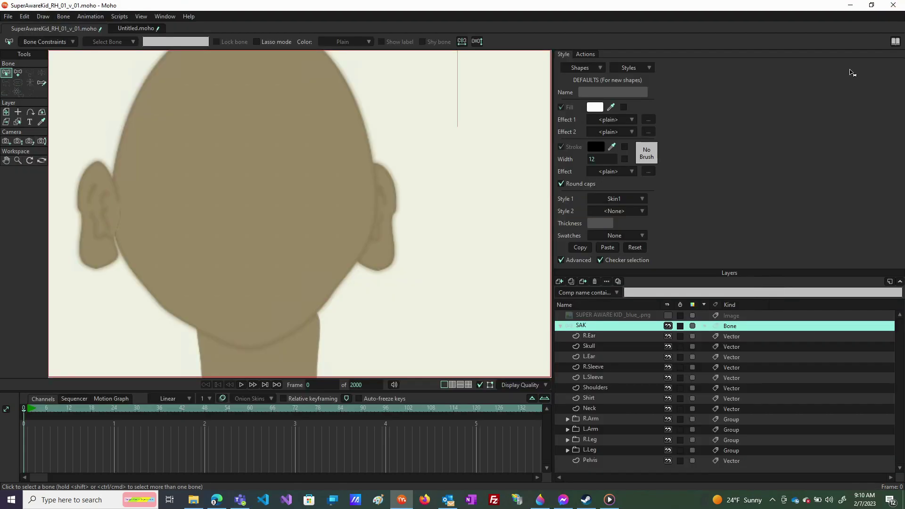
- Show the SUPER AWARE KID reference image layer and focus on the lower face around the mouth
left_click(667, 316)
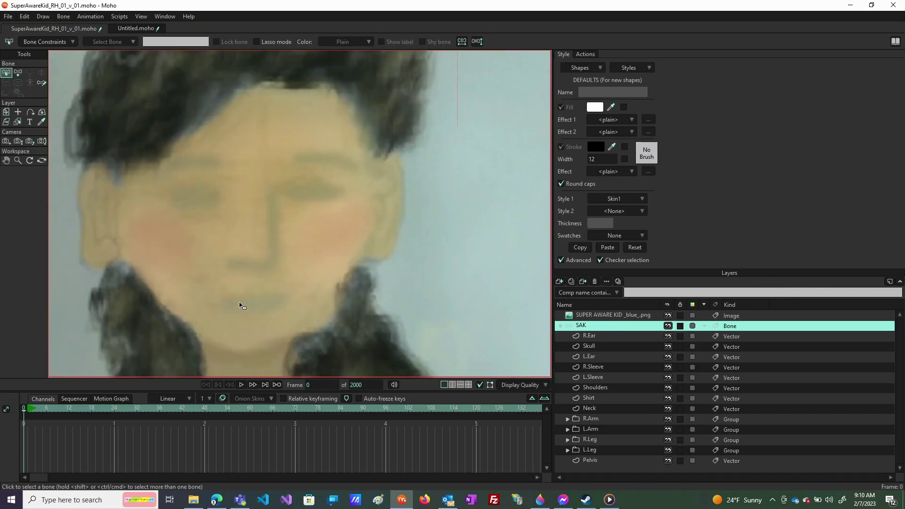
scroll(264, 312, "down", 3)
scroll(253, 337, "up", 4)
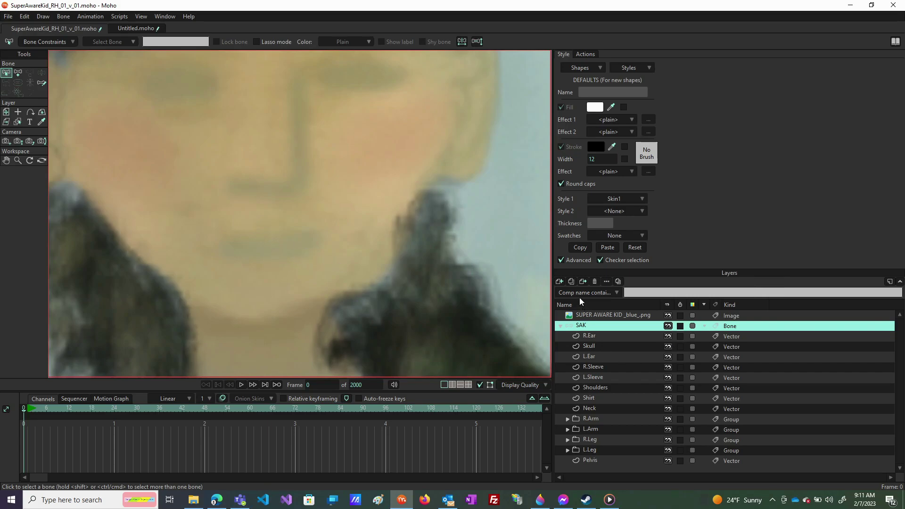
left_click(559, 281)
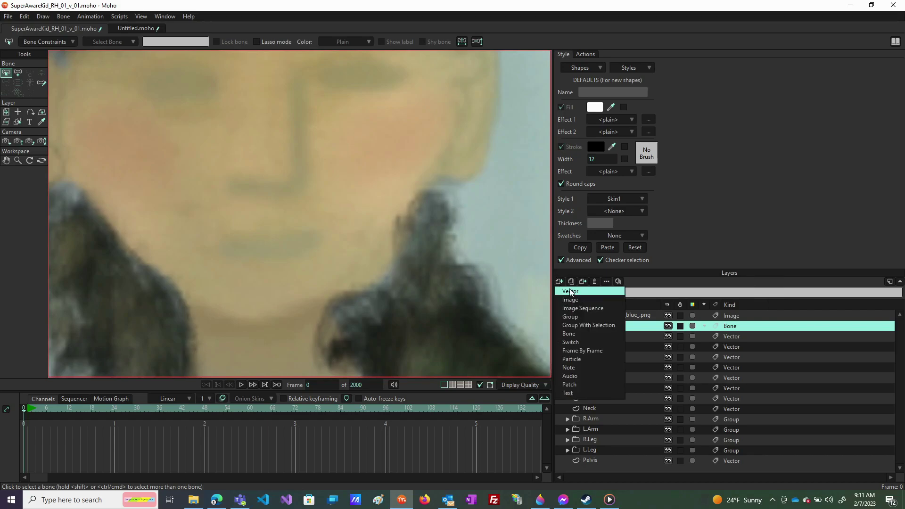
left_click(567, 290)
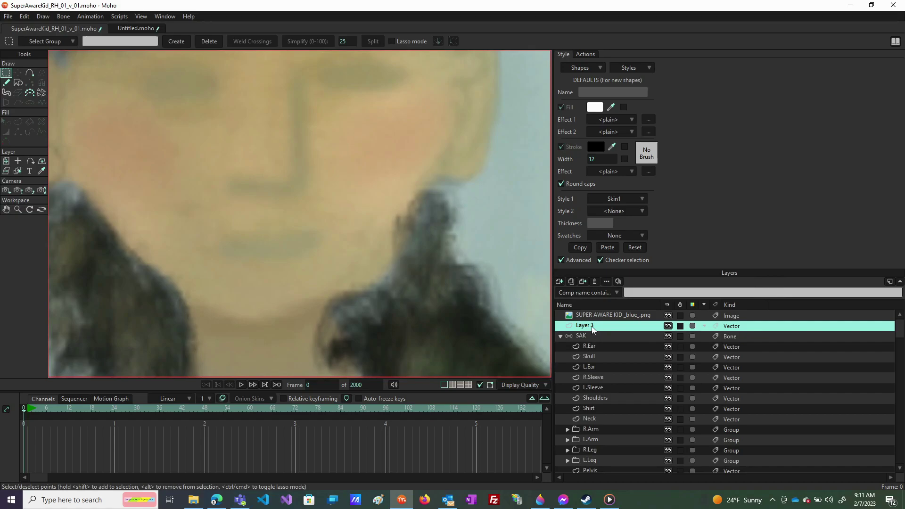
left_click(595, 281)
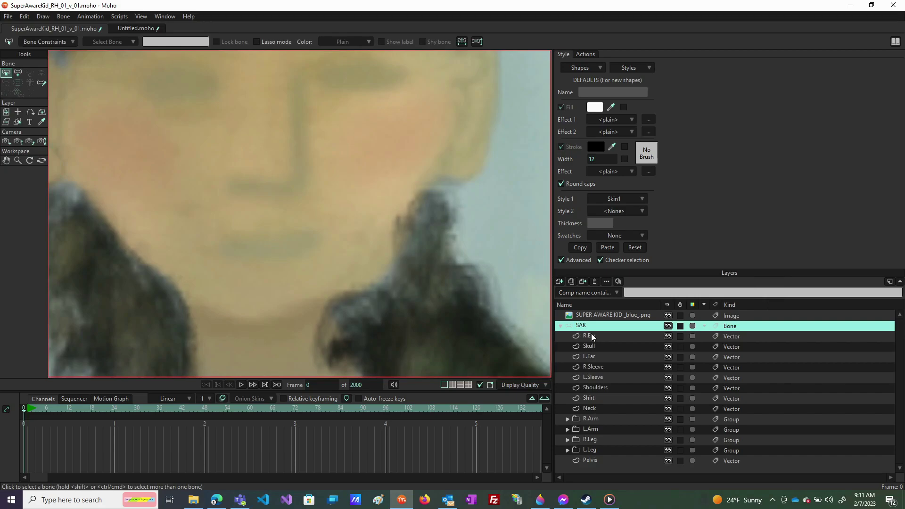
- Add a vector layer above R.Ear inside the SAK bone layer and name it Lips
left_click(593, 336)
left_click(560, 282)
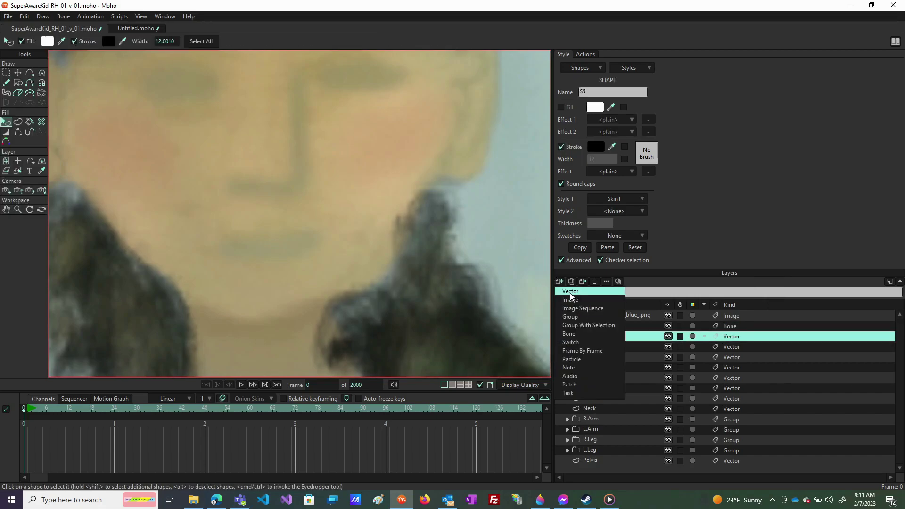
left_click(571, 292)
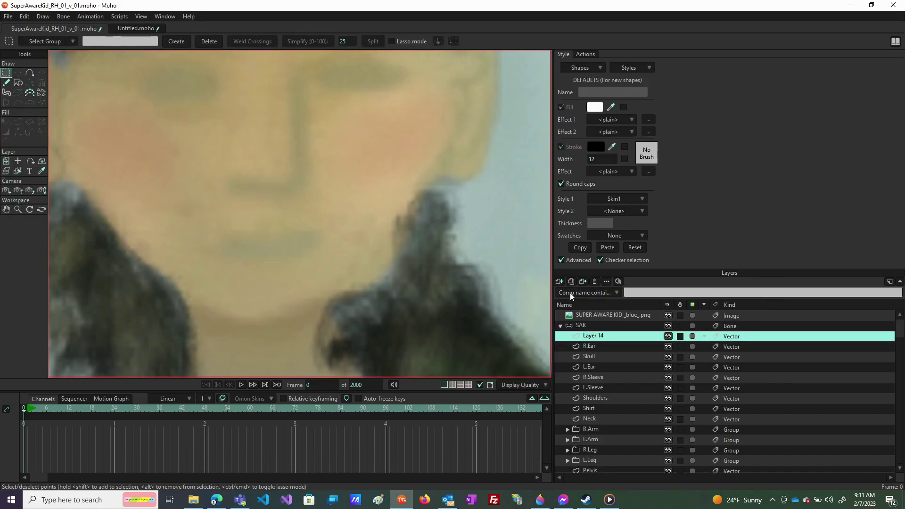
double_click(613, 337)
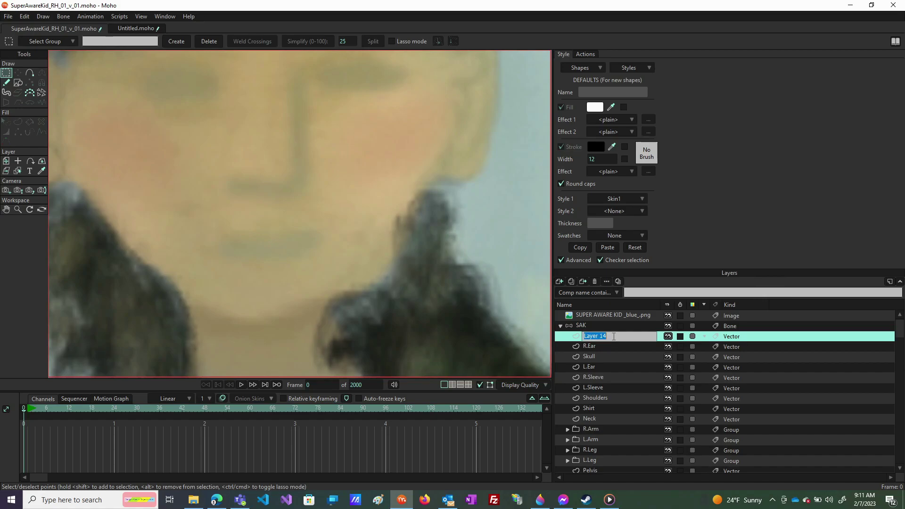
type("Lips")
key("Return")
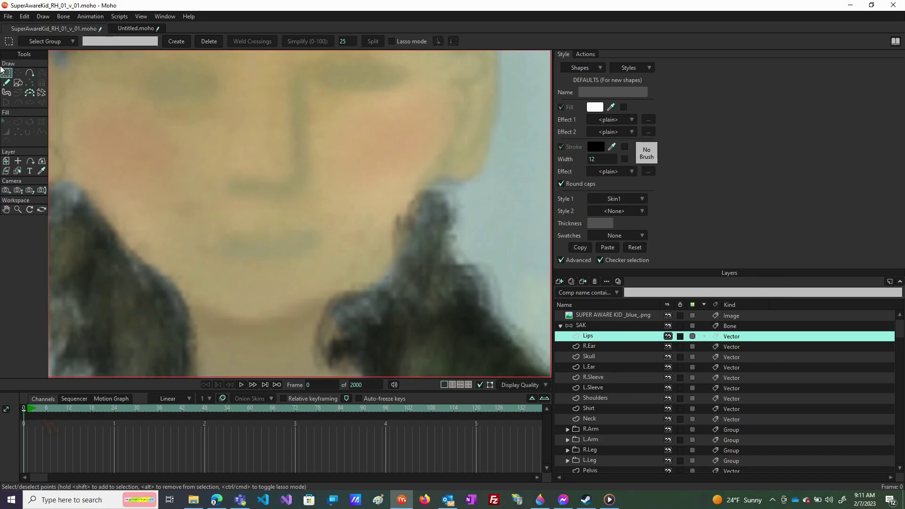
left_click(18, 84)
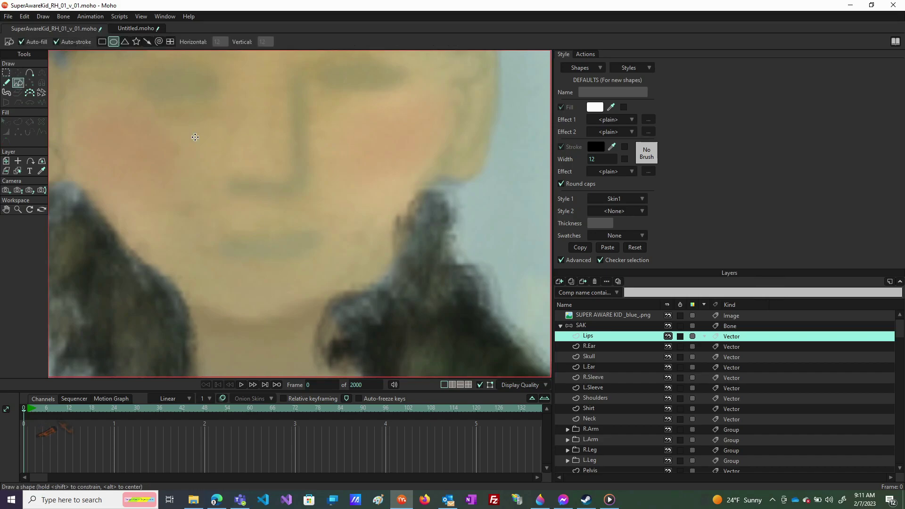
mouse_move(208, 241)
left_mouse_down()
mouse_move(328, 252)
mouse_move(311, 253)
mouse_move(320, 259)
left_mouse_up()
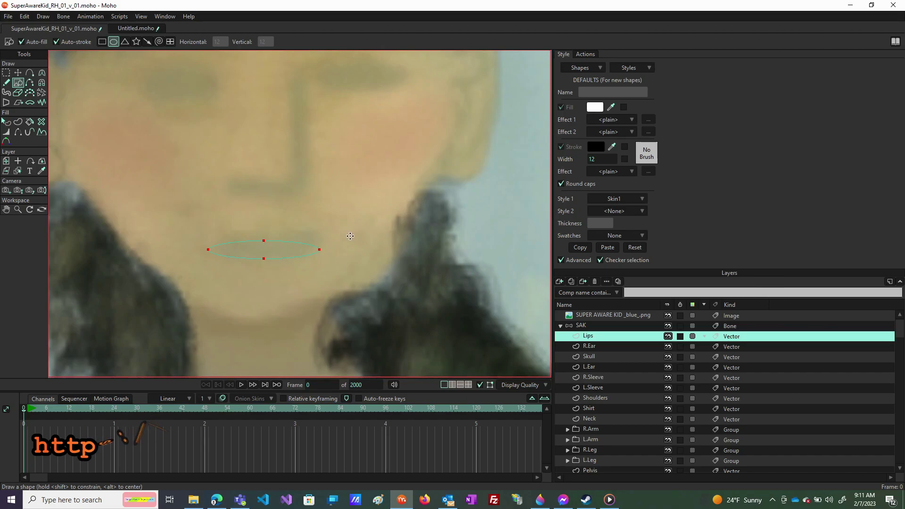
key("ctrl+z")
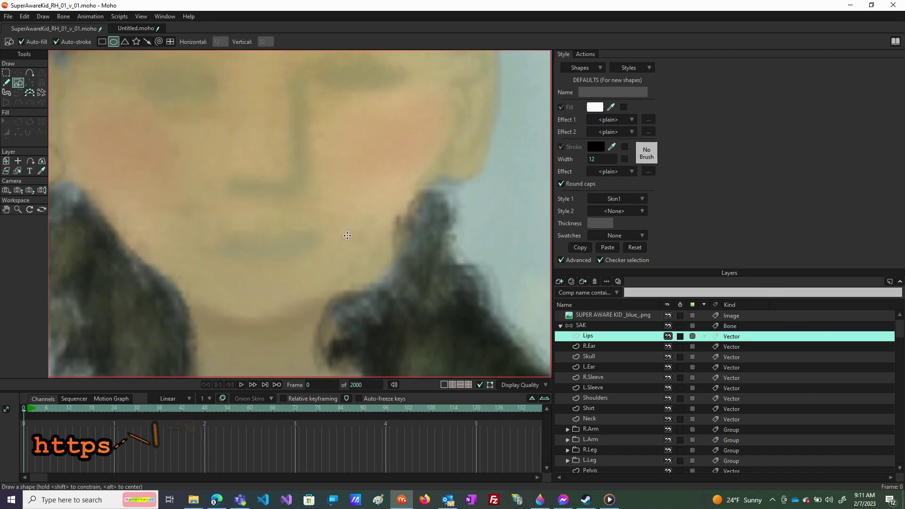
- Create a new style based on Skin1 and name it Lips
left_click(628, 67)
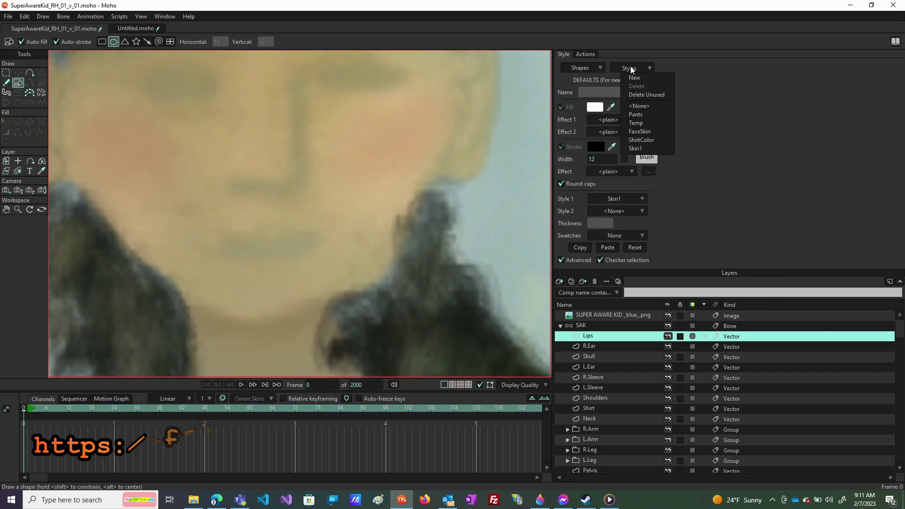
left_click(635, 148)
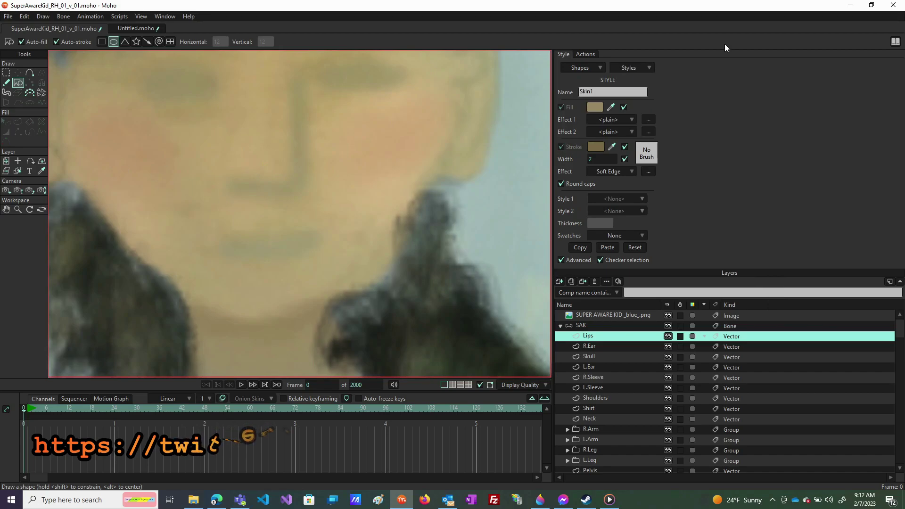
left_click(610, 92)
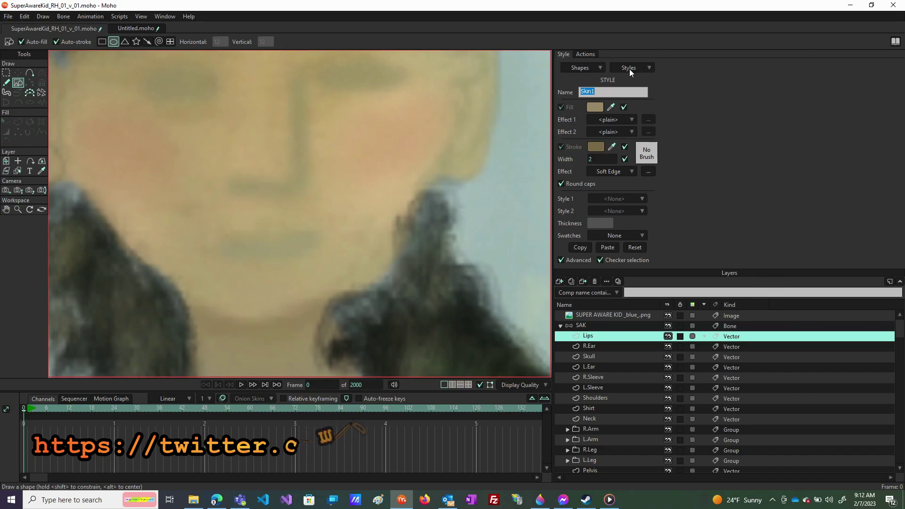
left_click(678, 86)
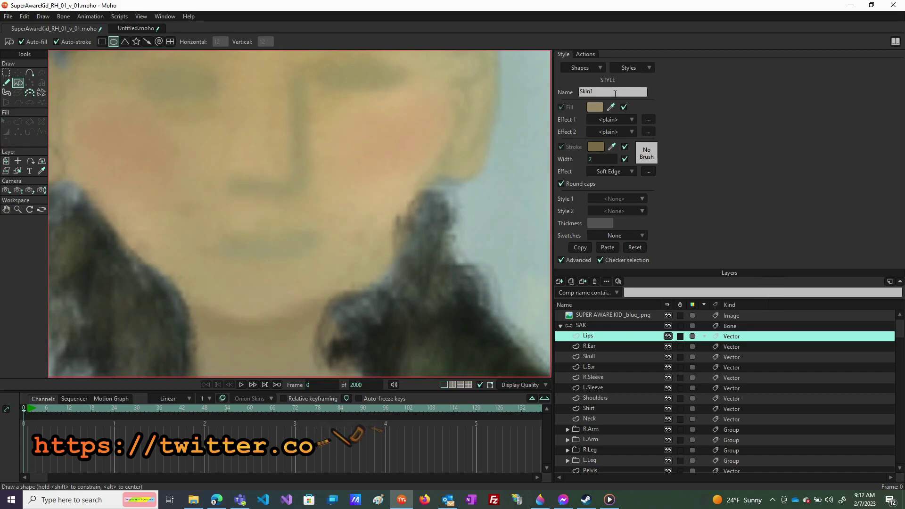
left_click(634, 68)
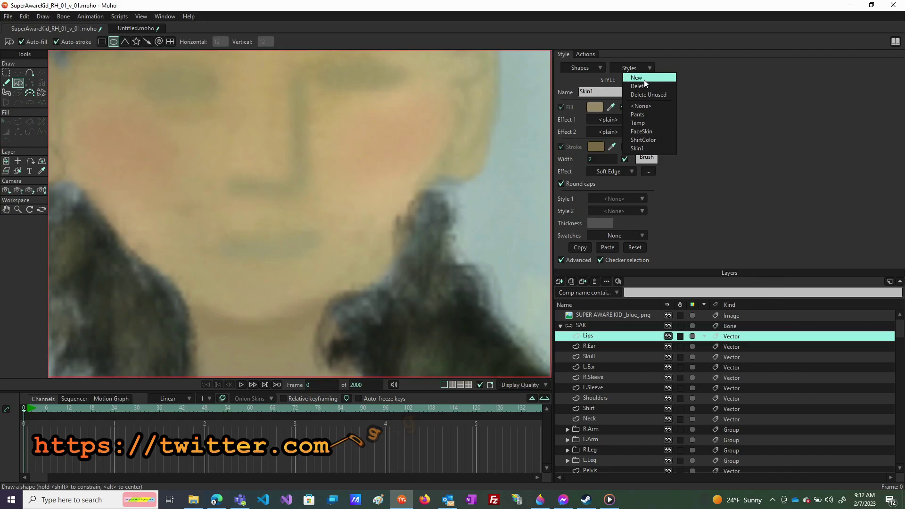
left_click(643, 78)
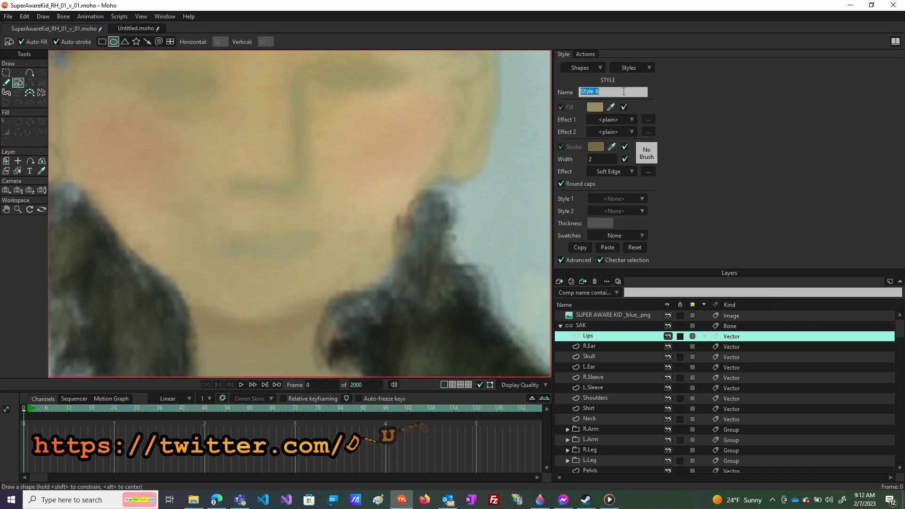
type("Lips")
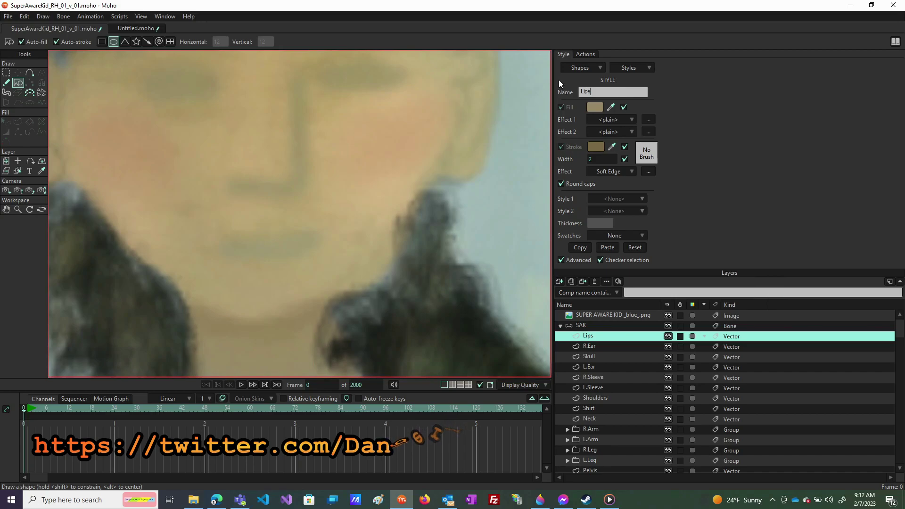
key("Return")
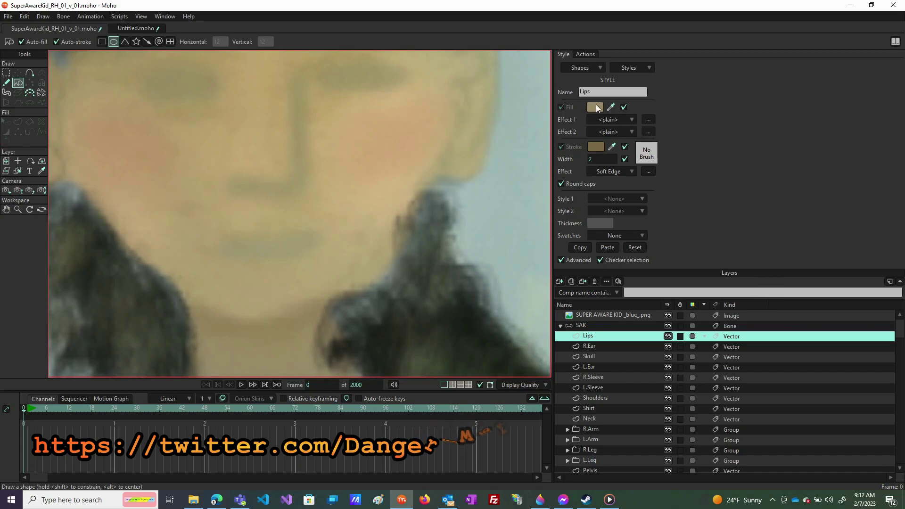
- Set the Lips style's stroke colour to the darker brown 5F5031
left_click(595, 146)
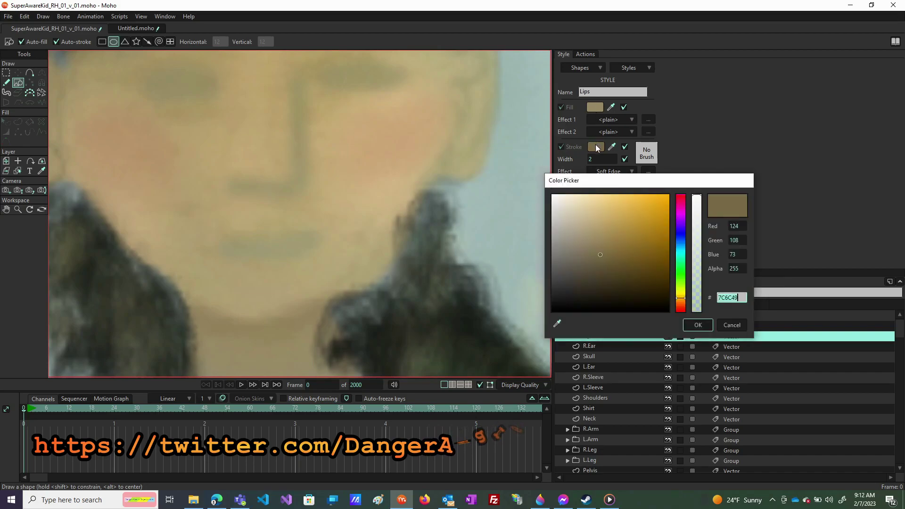
left_click(609, 265)
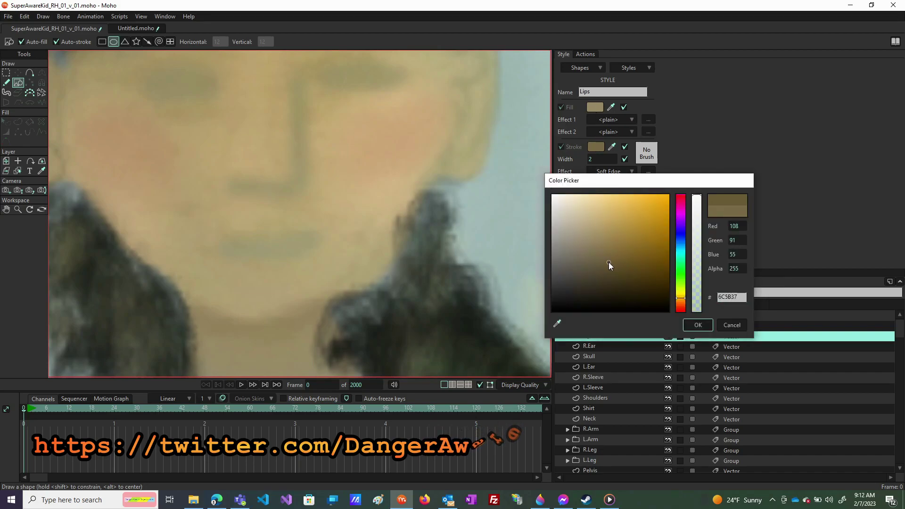
left_click(609, 269)
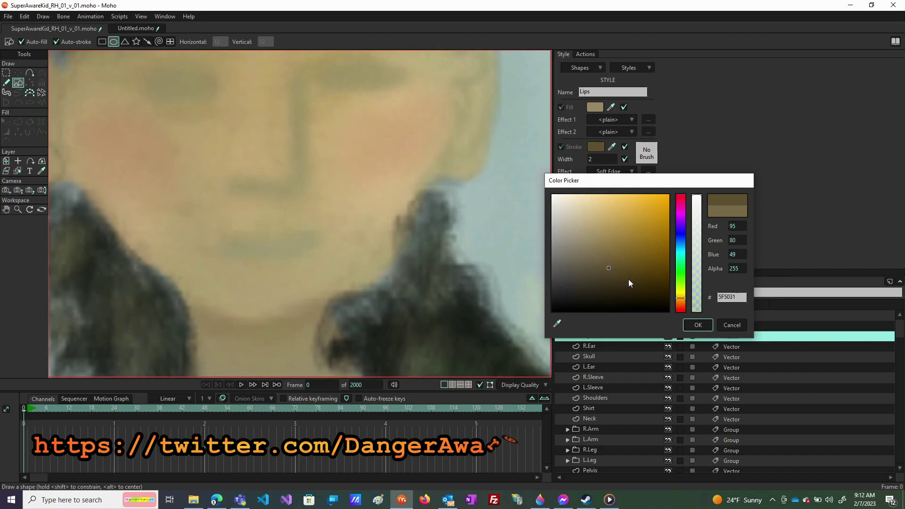
left_click(697, 325)
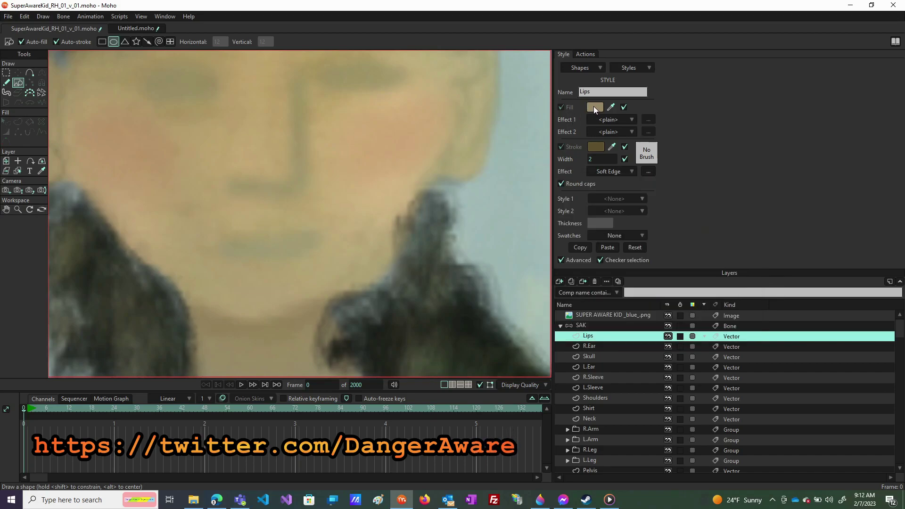
- Set the Lips style's fill colour to the dark reddish brown 4D2C12
left_click(594, 107)
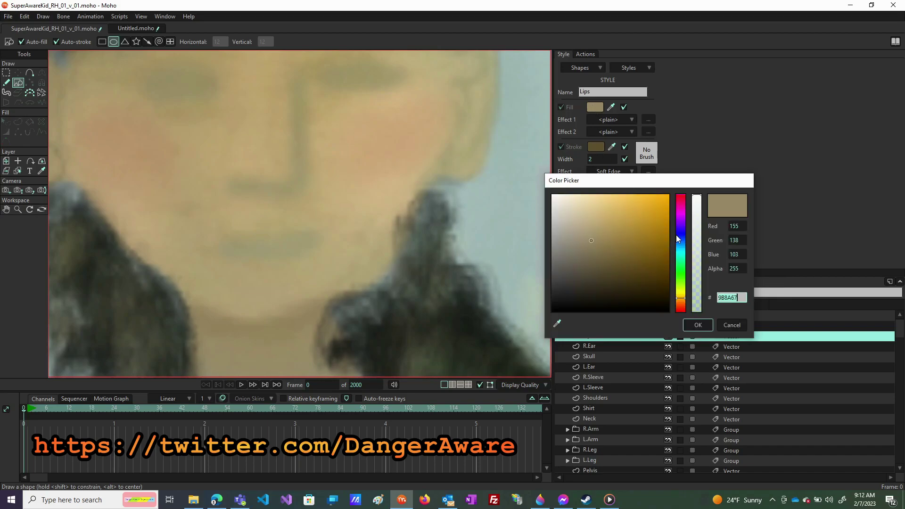
left_click(677, 300)
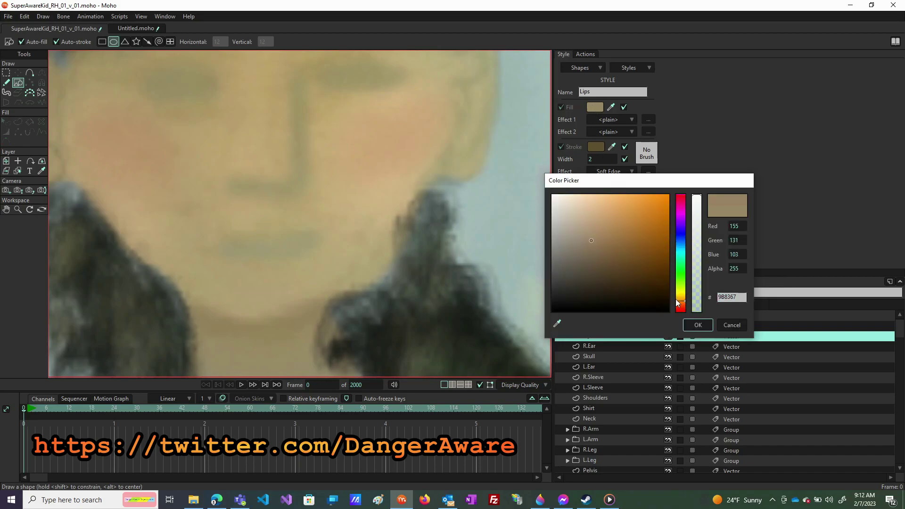
left_click(609, 250)
left_click(626, 250)
left_click(629, 252)
left_click(623, 261)
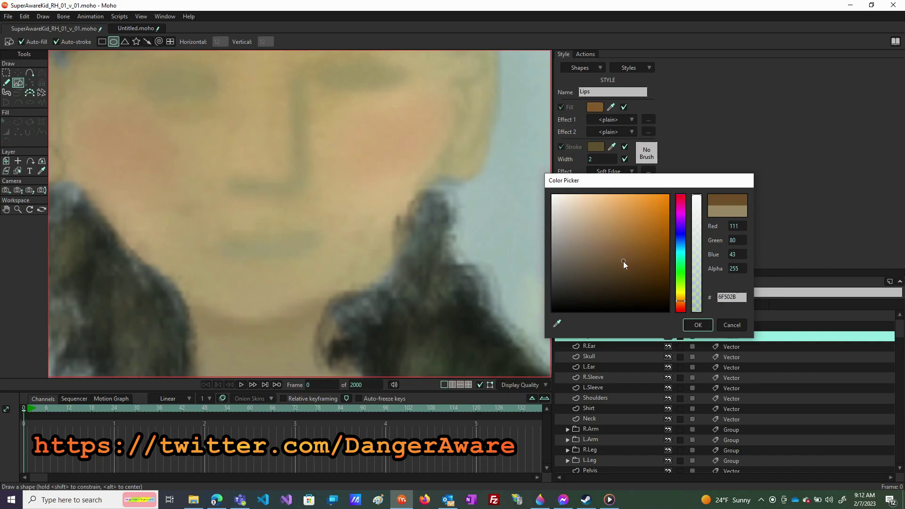
left_click(626, 276)
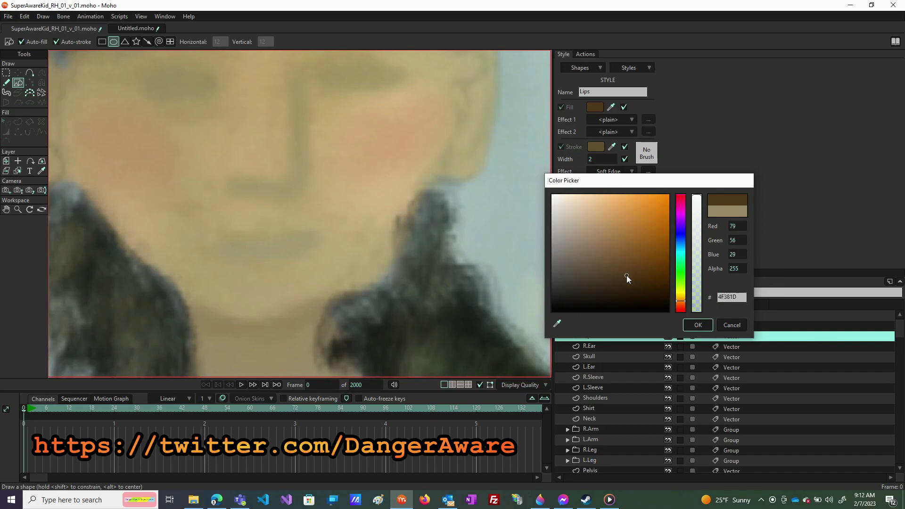
left_click(617, 270)
left_click(641, 277)
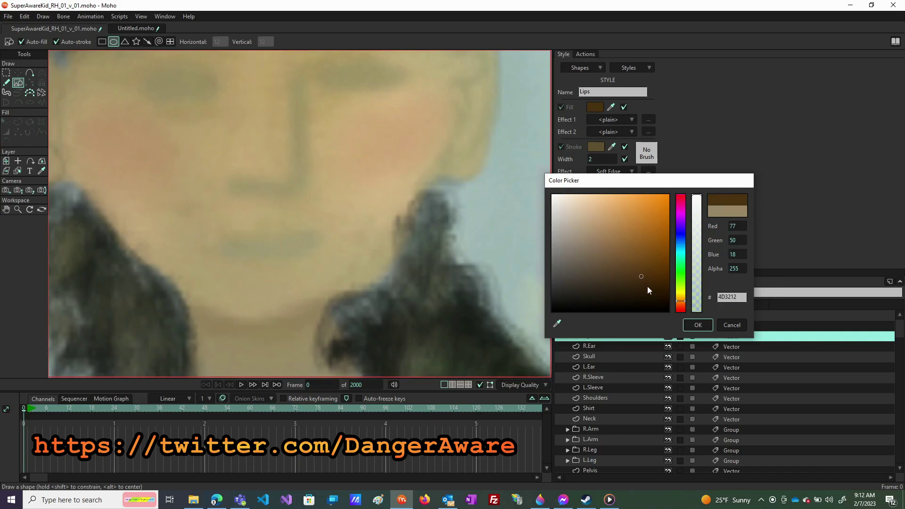
left_click(682, 306)
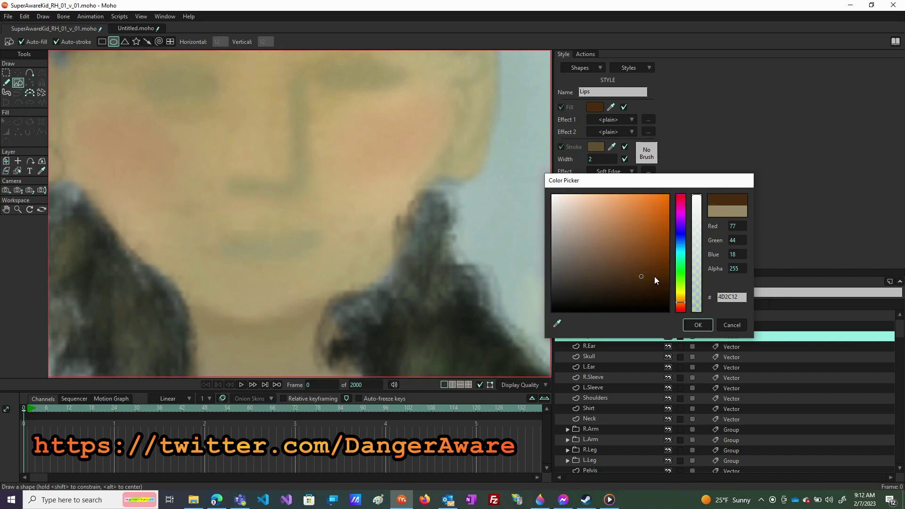
left_click(701, 323)
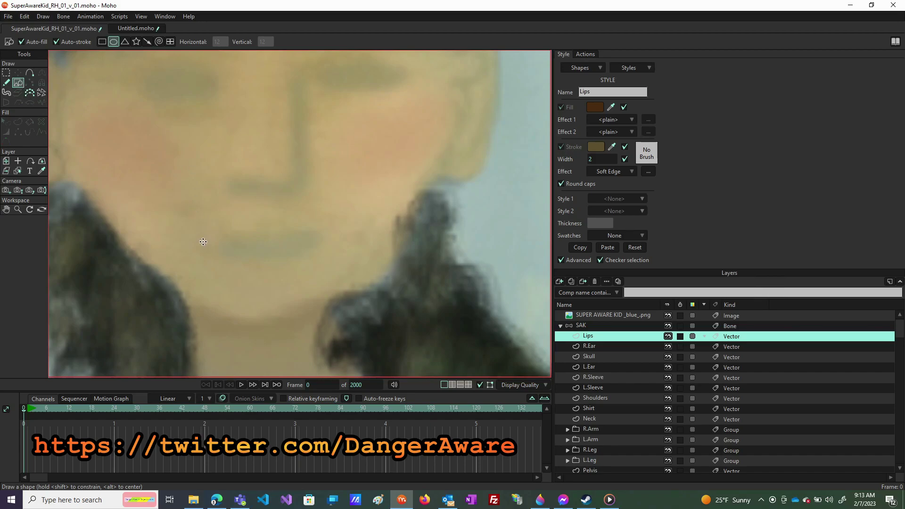
- Draw a flat horizontal oval on the Lips layer and move it over the reference mouth
left_click_drag(214, 241, 317, 257)
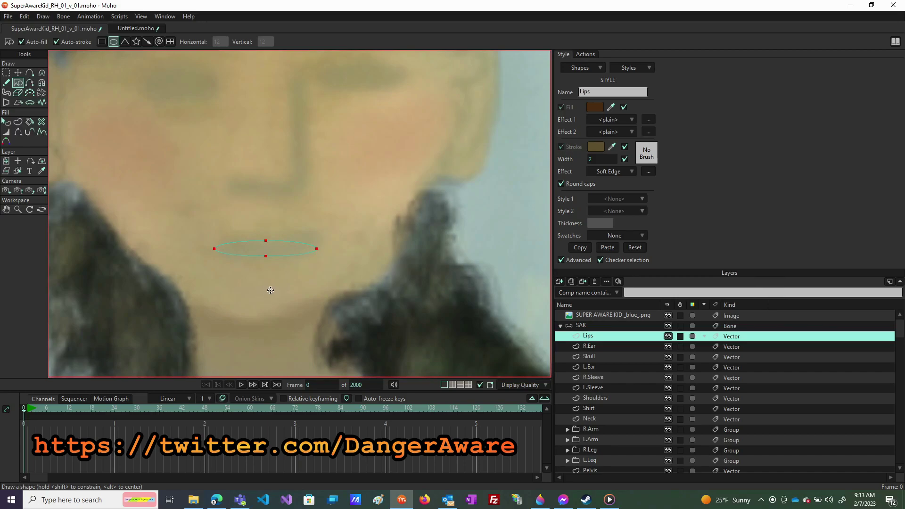
key("t")
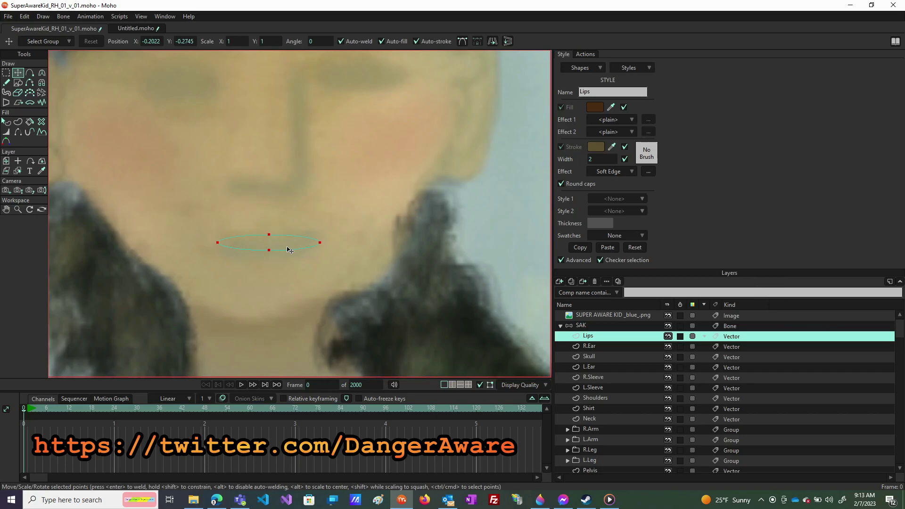
key("ctrl+a")
left_click(291, 285)
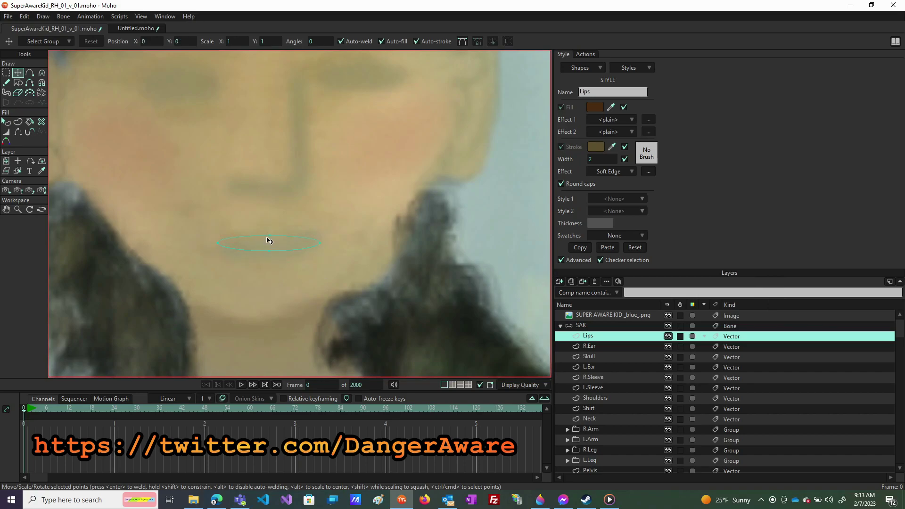
- Raise both curve handles of the oval's top centre point to form the V-shaped dip of the upper lip
left_click(269, 235)
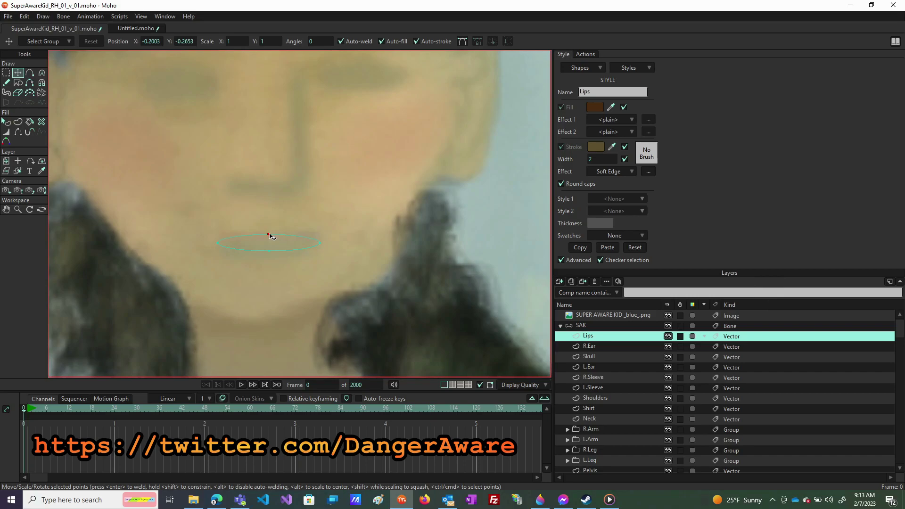
key("c")
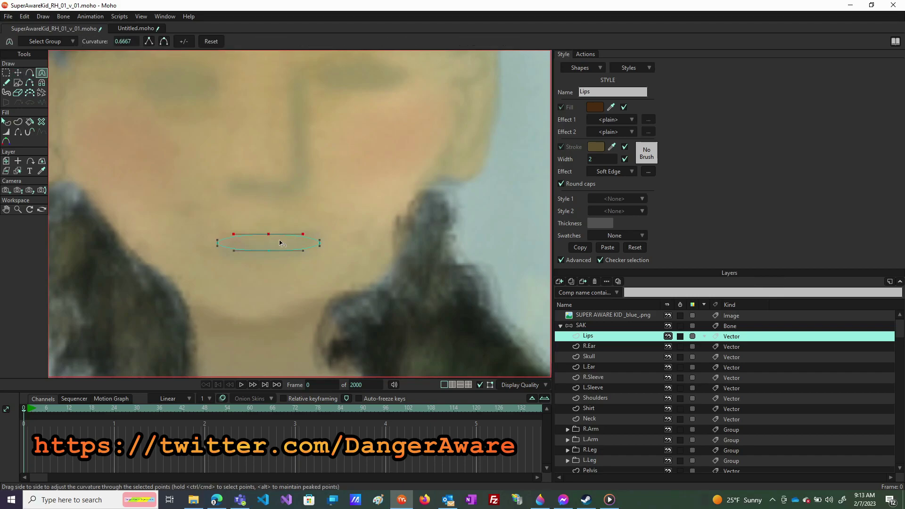
left_click_drag(303, 234, 289, 222)
left_click_drag(233, 234, 252, 222)
- Lower the oval's bottom centre point to make the lower lip fuller, and reselect the upper lip's centre point for curvature editing
key("t")
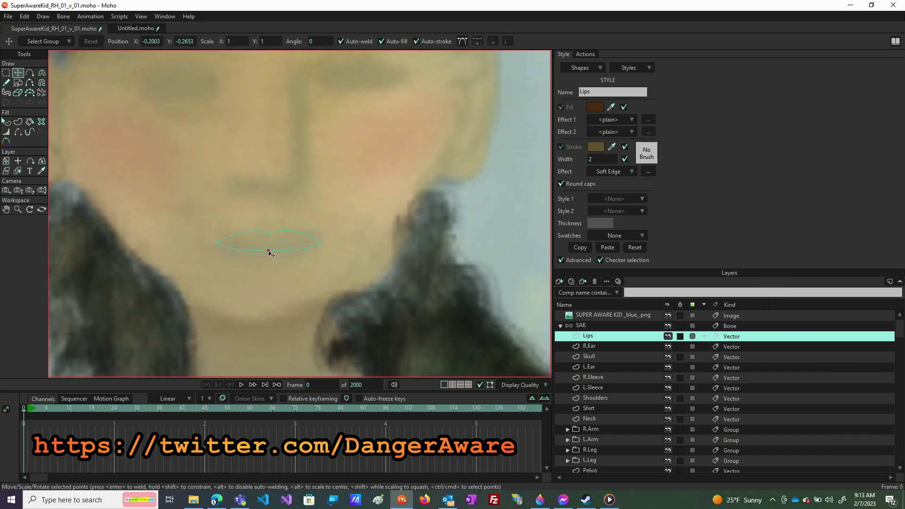
left_click_drag(270, 258, 270, 259)
left_click(320, 242)
left_click(268, 233)
key("c")
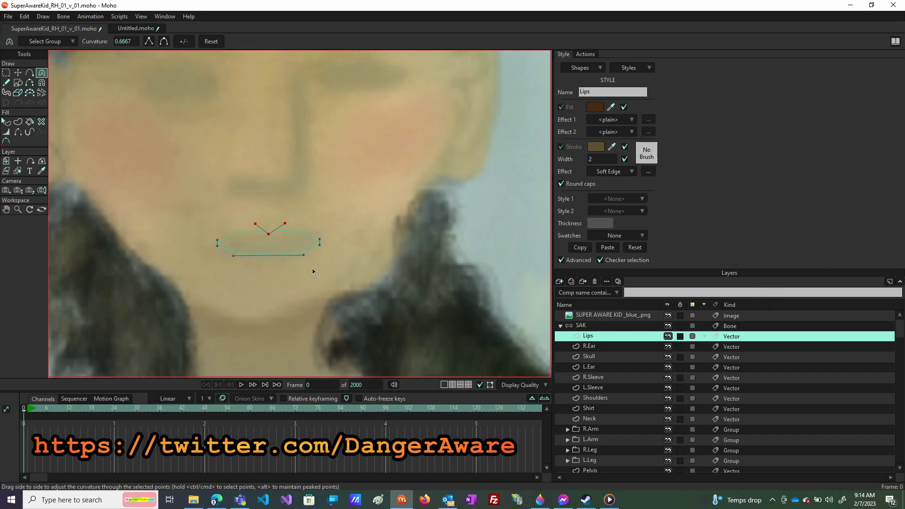
- Hide the SUPER AWARE KID reference image layer and examine the filled lips on the face
left_click(667, 316)
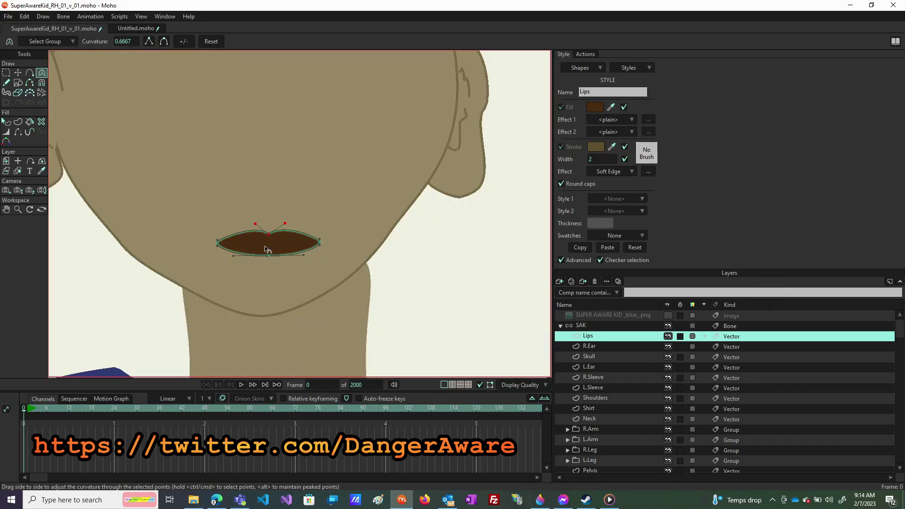
scroll(266, 238, "up", 3)
scroll(266, 237, "down", 3)
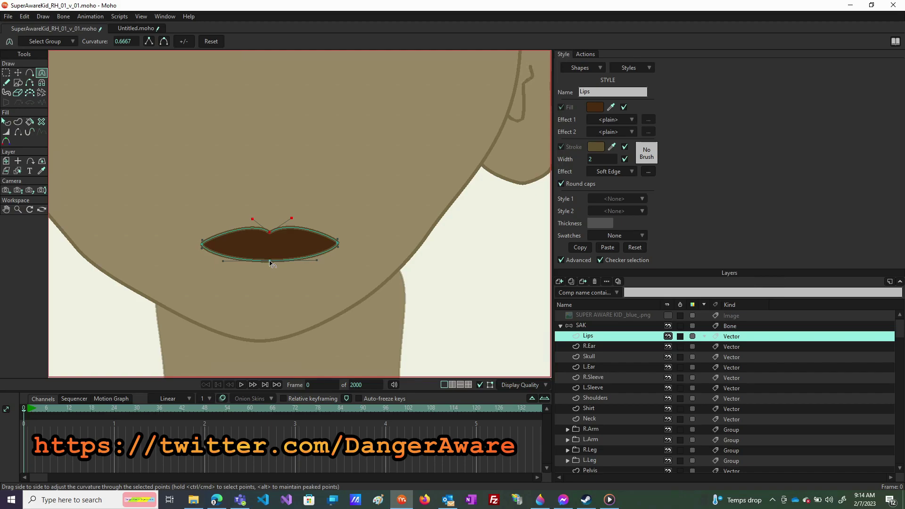
- Thicken the lip outline with the Line Width tool, to 334 percent at the upper centre point and 352 percent at the lower one
key("w")
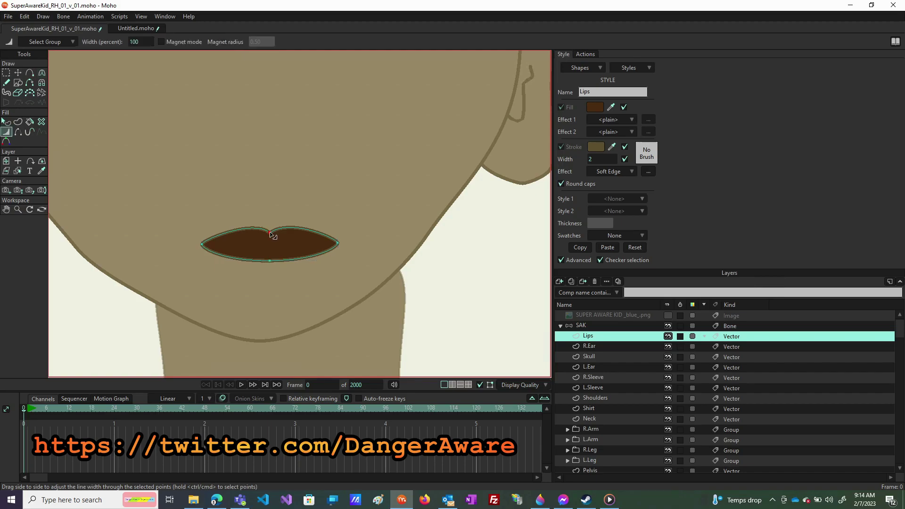
left_click_drag(275, 235, 327, 241)
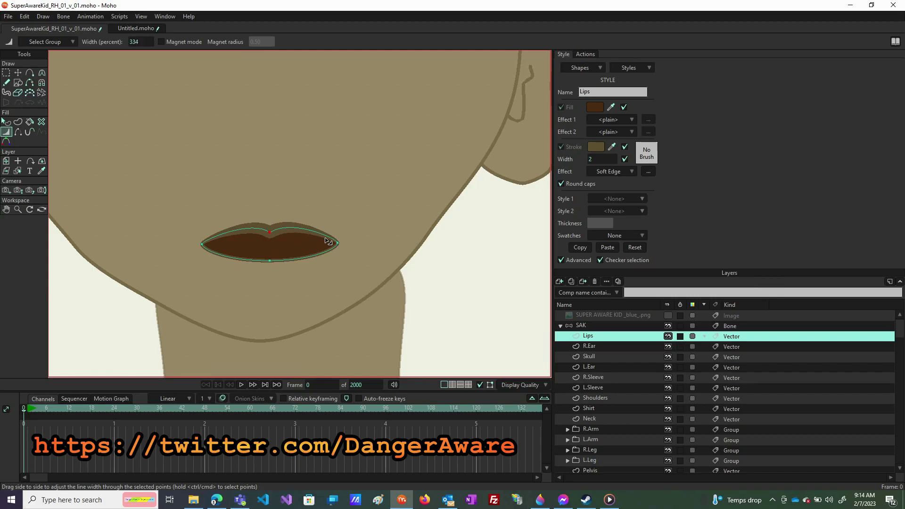
left_click_drag(272, 263, 325, 264)
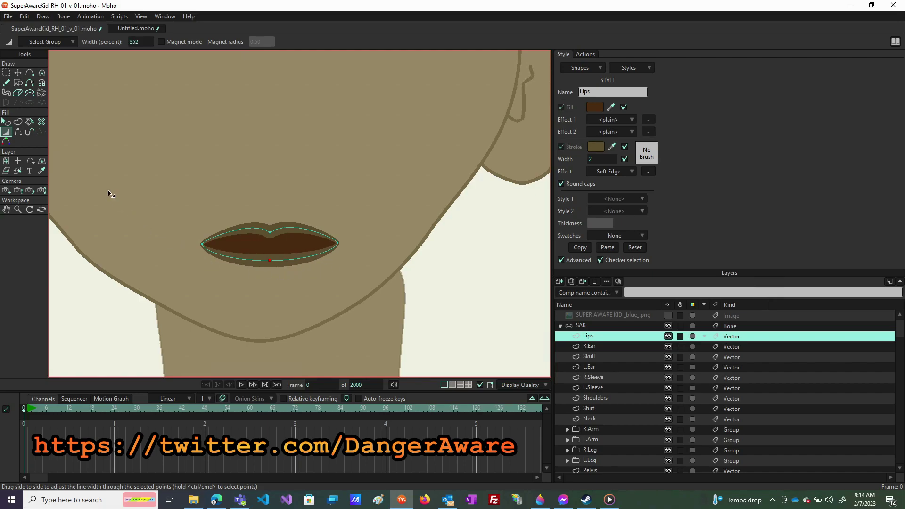
- Try the mouth wide open and nearly closed by moving the upper and lower lip centre points
left_click(18, 73)
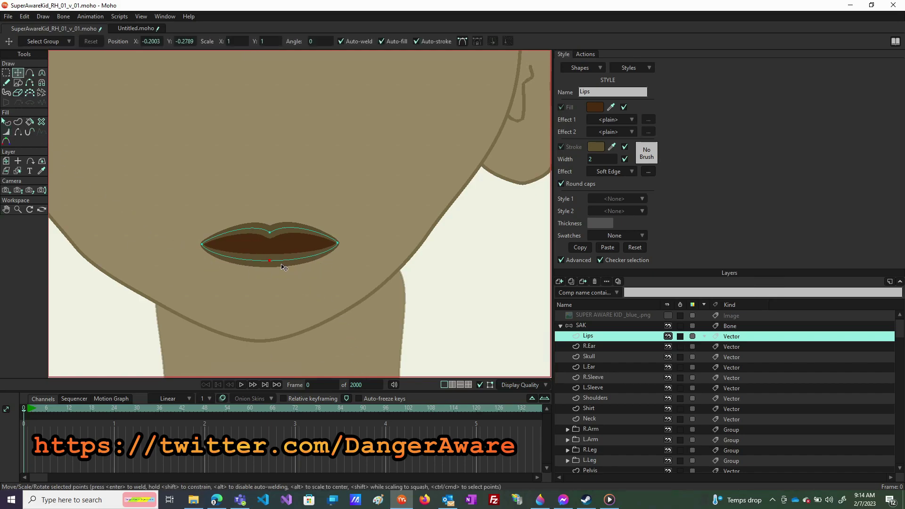
left_click_drag(269, 261, 275, 297)
left_click_drag(269, 232, 273, 249)
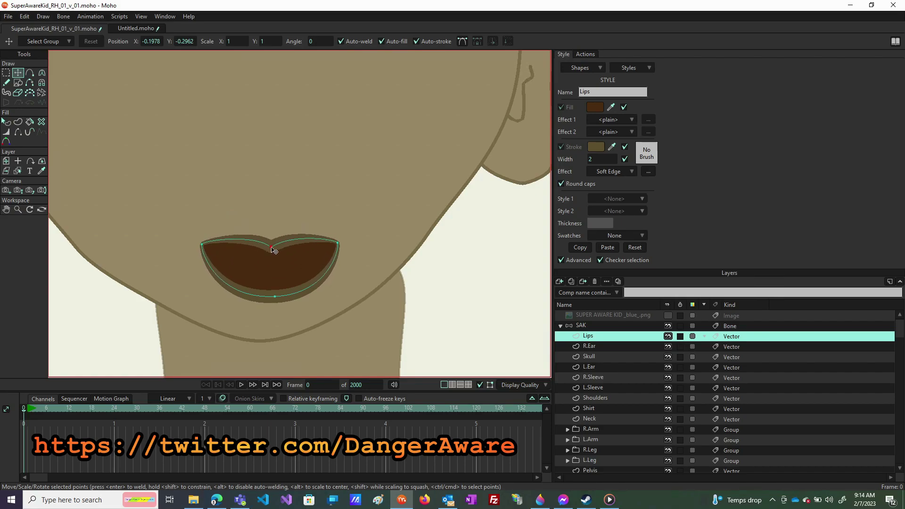
left_click_drag(275, 297, 272, 257)
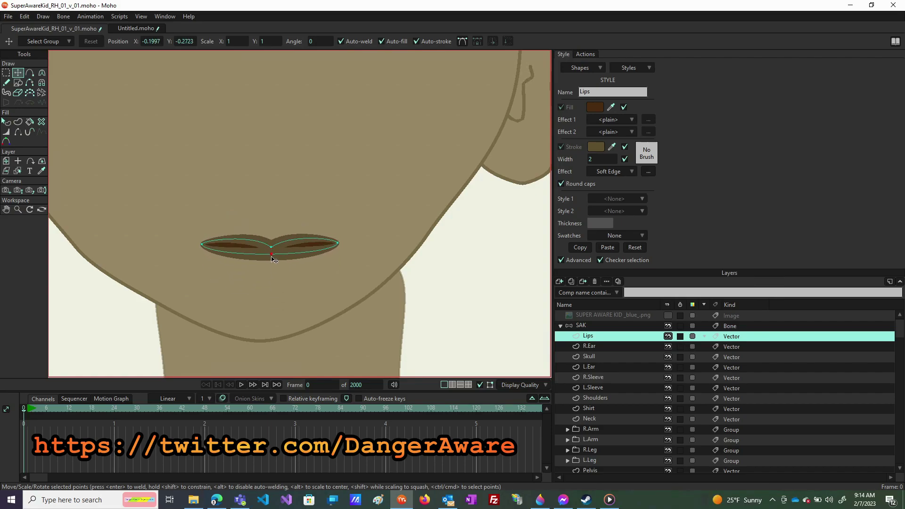
- Set the curvature of both mouth corner points to 0 so the lips end in sharp corners
double_click(338, 246)
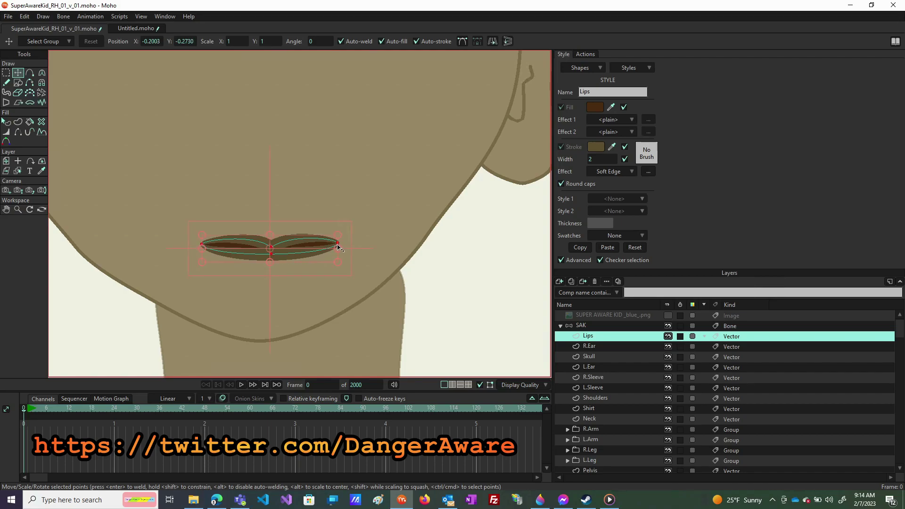
left_click(339, 243)
key("c")
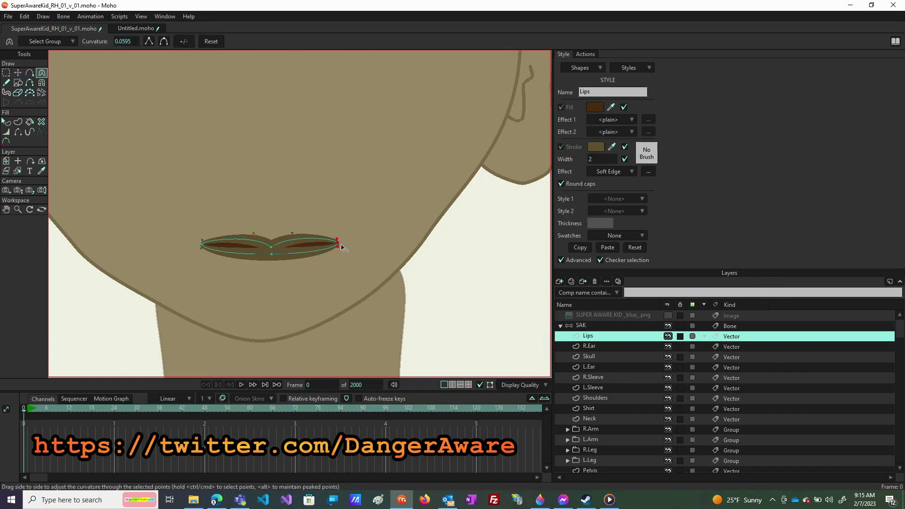
left_click_drag(339, 245, 51, 250)
left_click(202, 244)
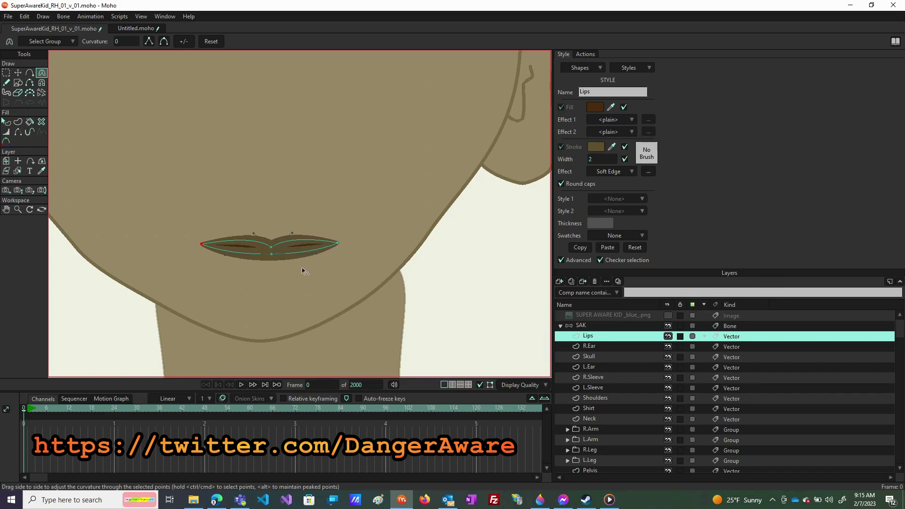
- Reposition the centre points of the upper and lower lips to leave the mouth slightly open
key("t")
left_click(274, 254)
mouse_move(275, 254)
left_mouse_down()
mouse_move(278, 278)
mouse_move(276, 242)
mouse_move(277, 252)
left_mouse_up()
scroll(278, 268, "down", 4)
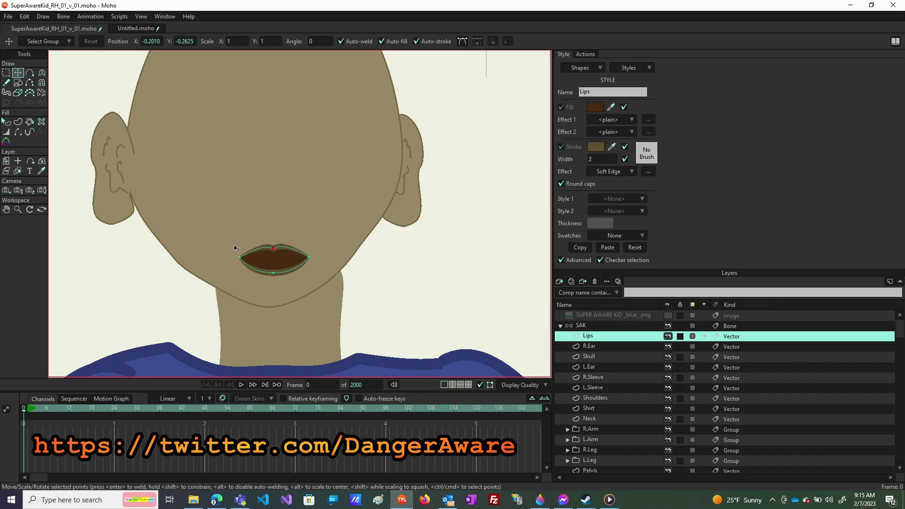
scroll(262, 260, "up", 3)
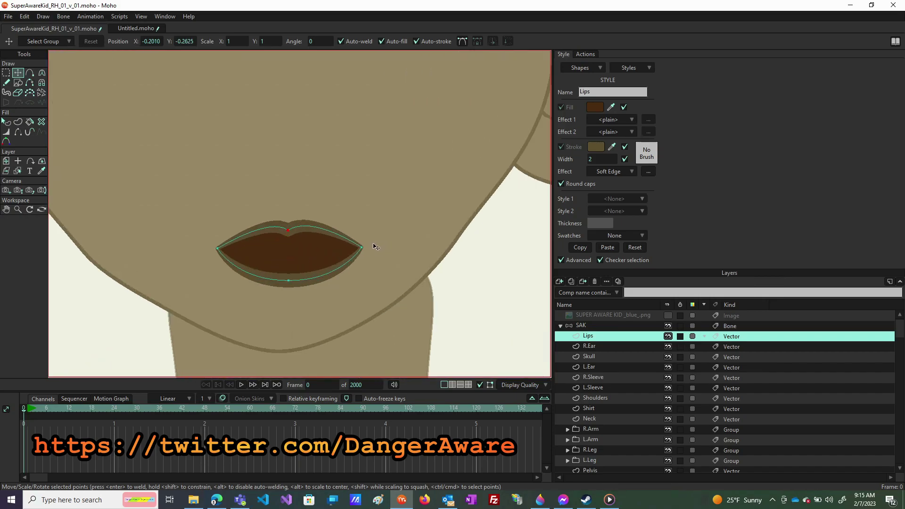
left_click_drag(288, 234, 296, 253)
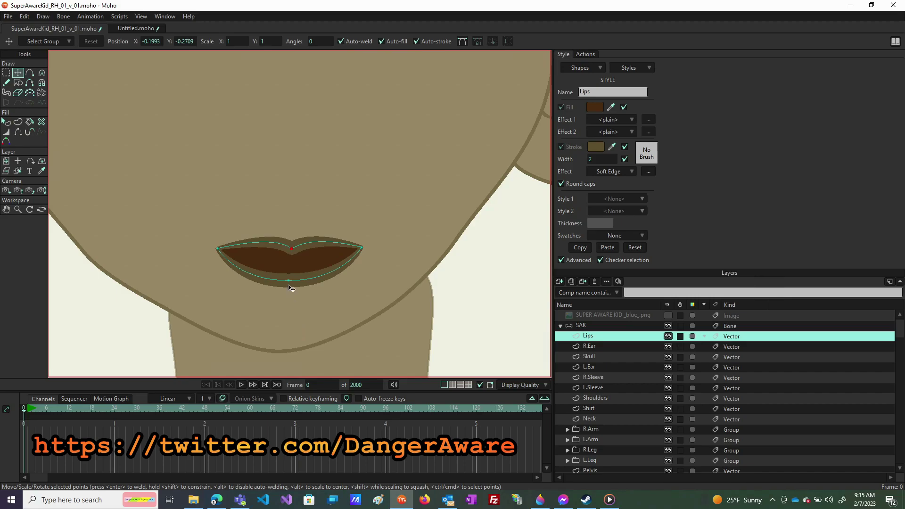
left_click_drag(291, 285, 293, 286)
left_click_drag(293, 285, 284, 288)
scroll(283, 287, "down", 3)
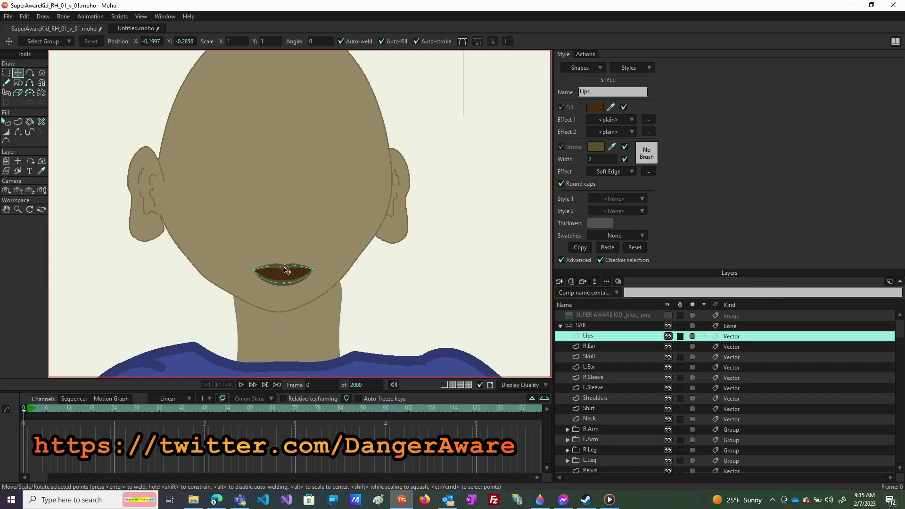
scroll(311, 349, "down", 2)
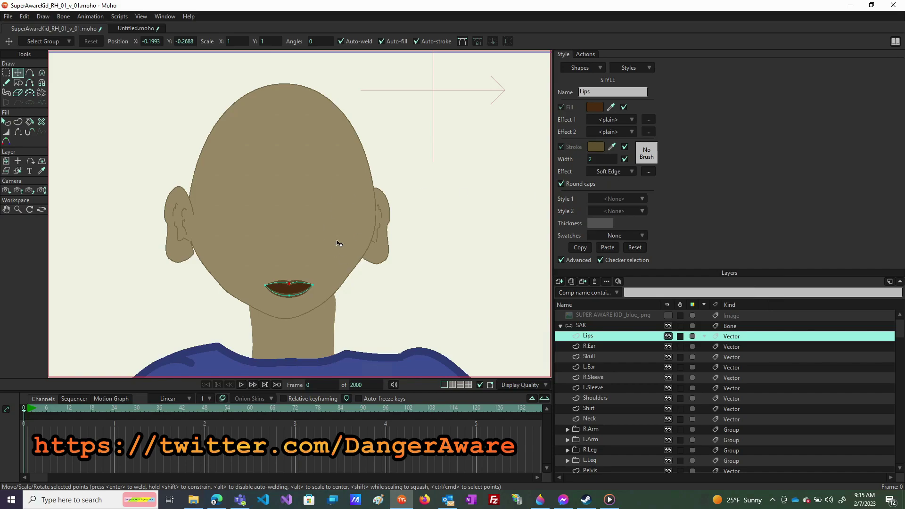
- Render the current frame, examine the lips' soft edges up close, and close the render
key("ctrl+r")
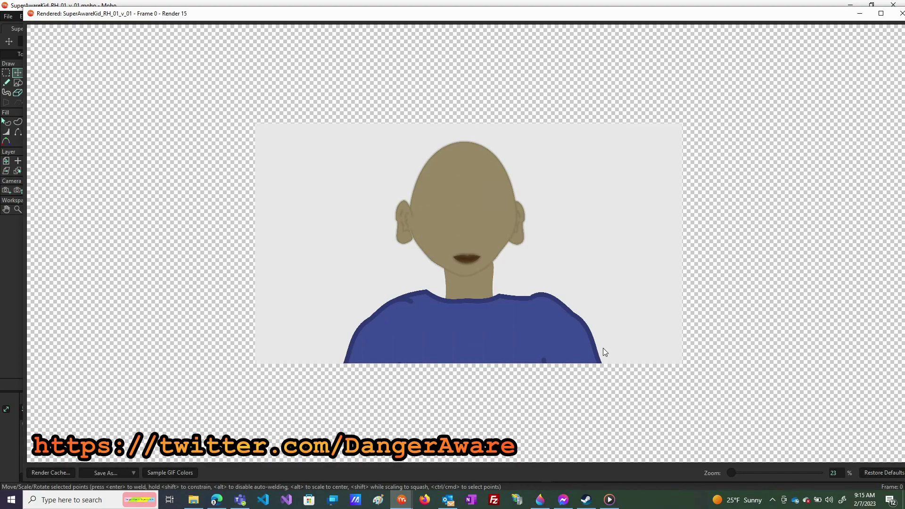
scroll(471, 290, "up", 5)
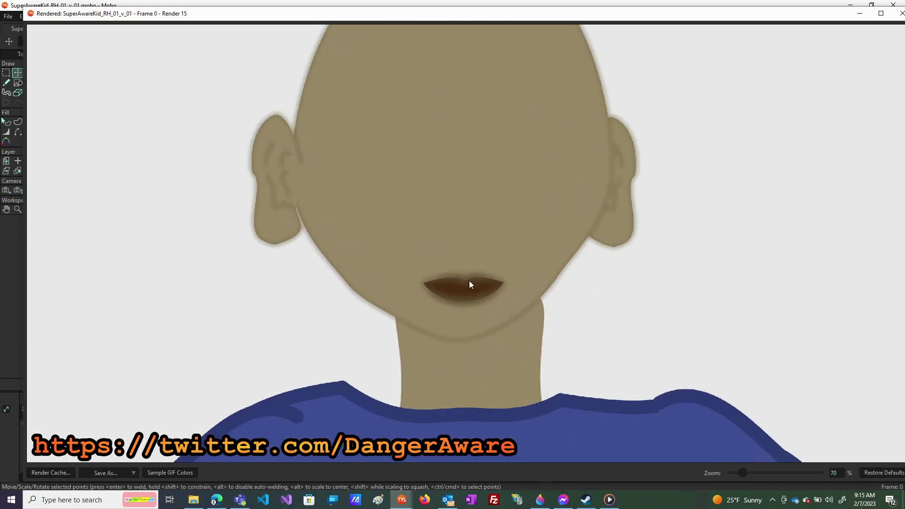
scroll(479, 299, "down", 3)
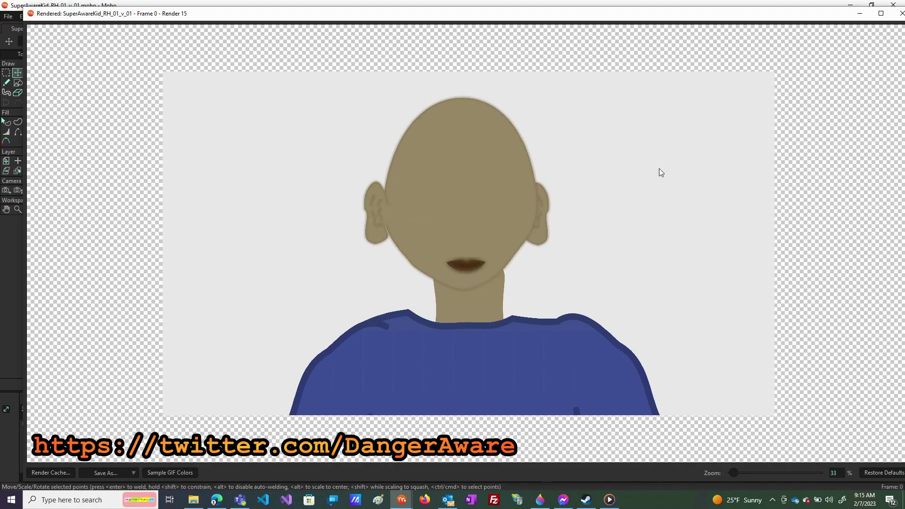
left_click(902, 13)
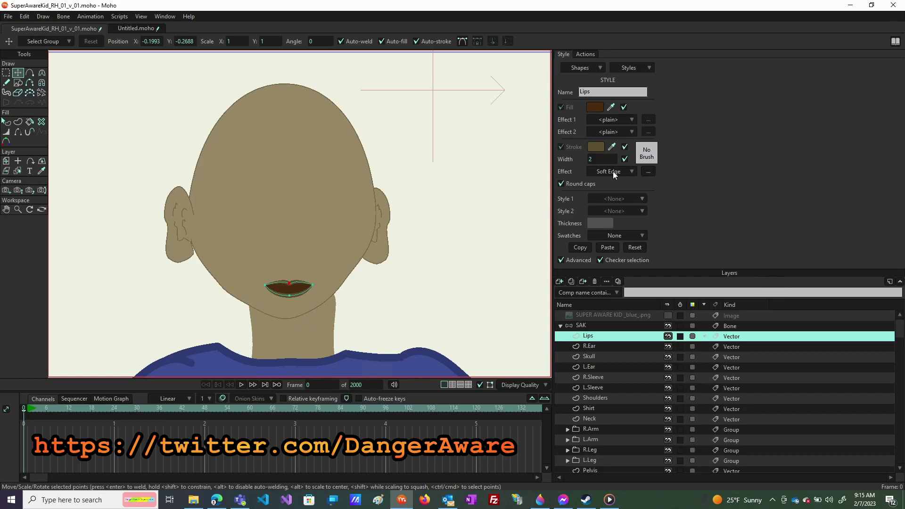
- Show the SUPER AWARE KID reference image again and add a vector layer named Nose above the Lips layer
left_click(667, 315)
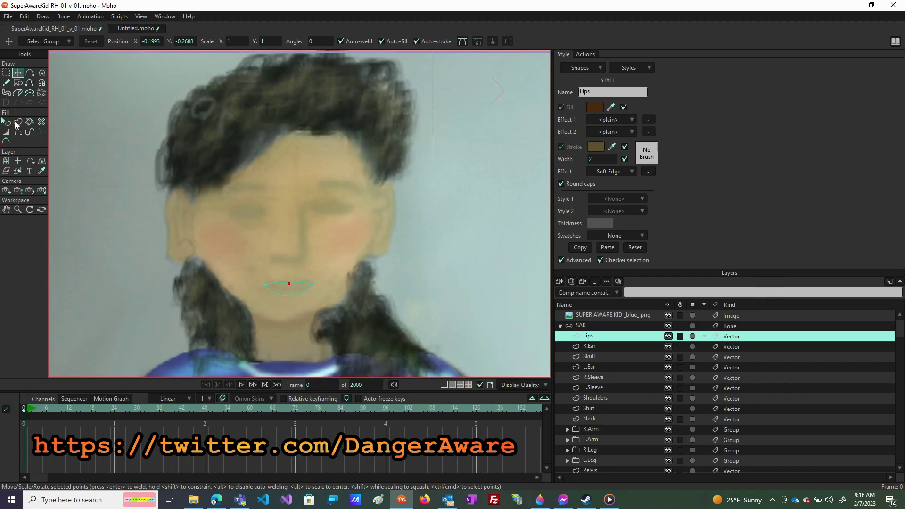
left_click(17, 124)
left_click(18, 93)
left_click(17, 82)
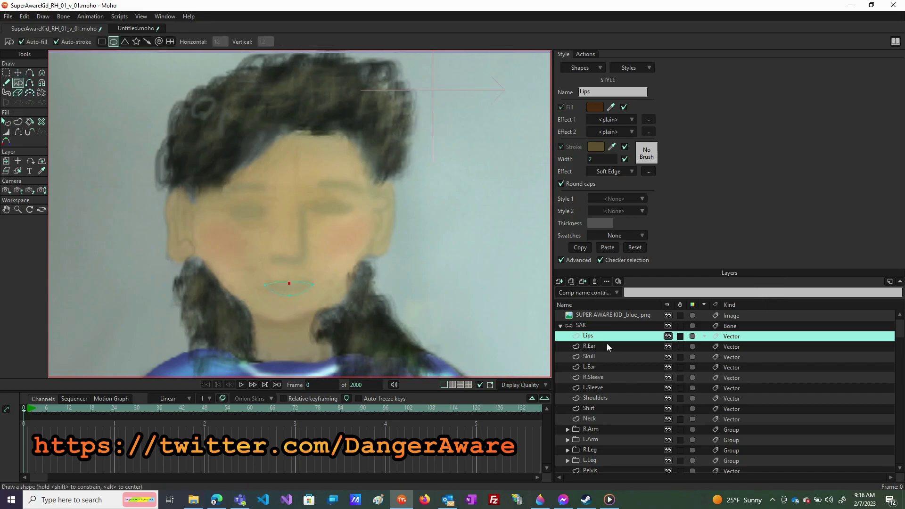
left_click(560, 282)
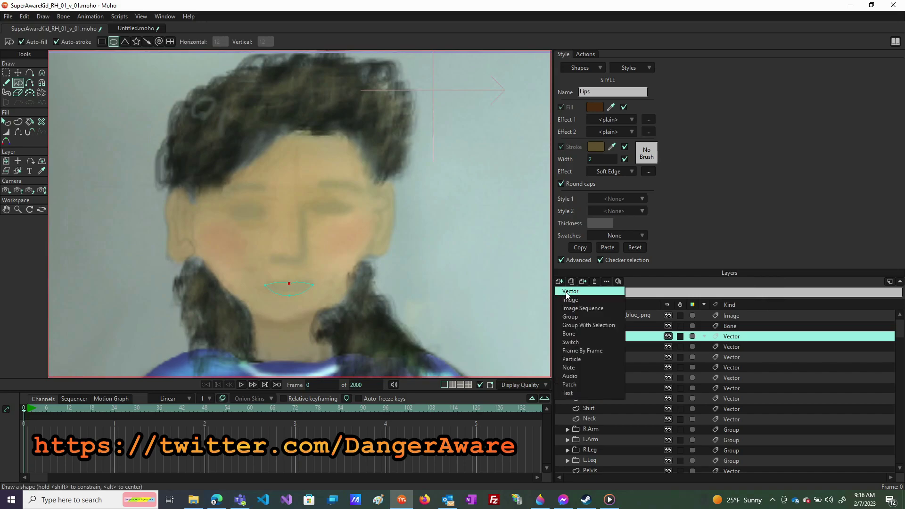
left_click(567, 293)
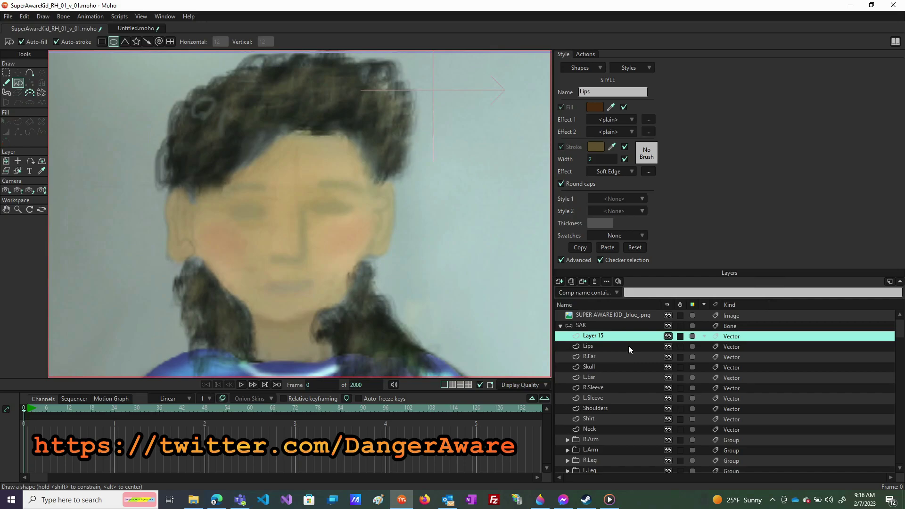
double_click(601, 336)
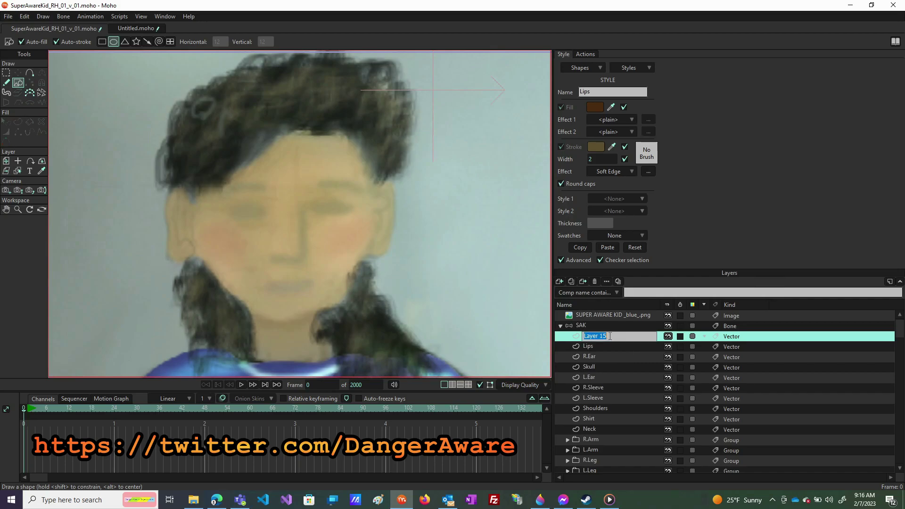
type("Nose")
- Draw a narrow vertical oval on the Nose layer from the brow line to the base of the reference nose
left_click(337, 249)
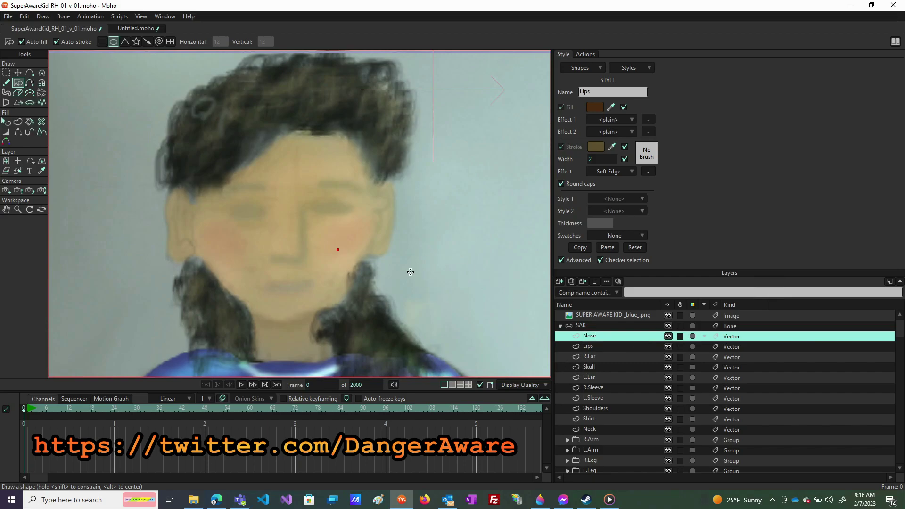
key("ctrl+z")
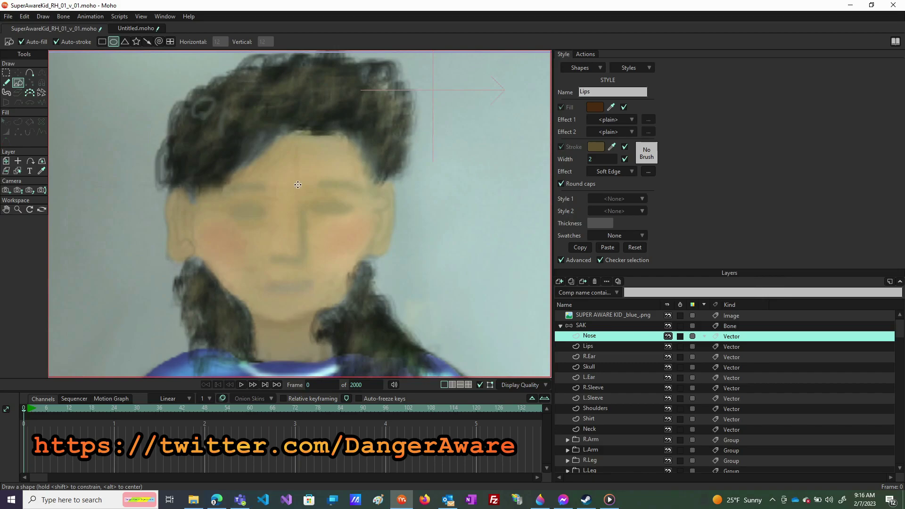
mouse_move(294, 184)
left_mouse_down()
mouse_move(291, 245)
mouse_move(301, 261)
left_mouse_up()
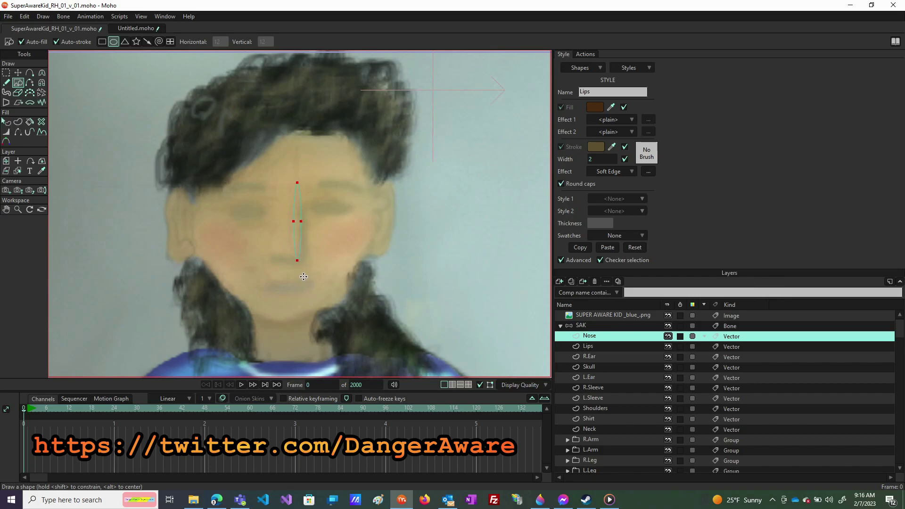
- Add points along the oval's left side and top, pulling the outline out to the nostril and widening the bridge
key("a")
left_click_drag(295, 241, 272, 258)
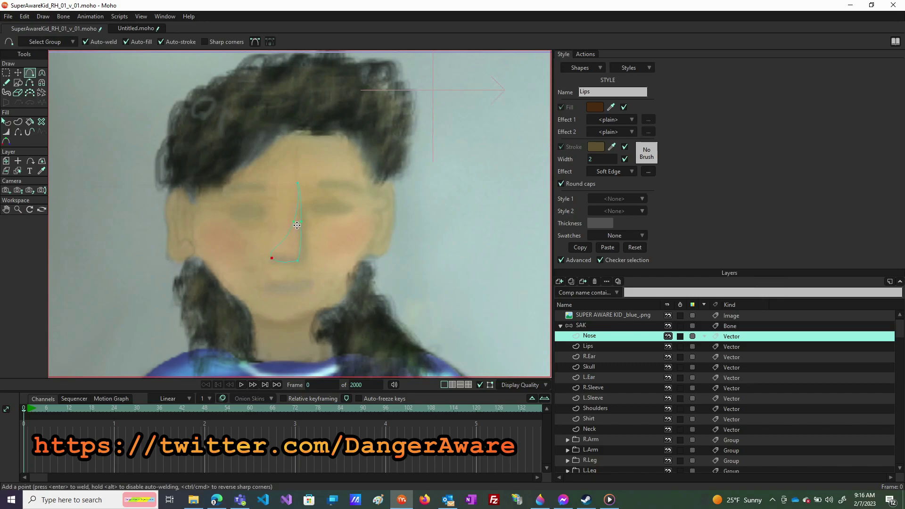
key("t")
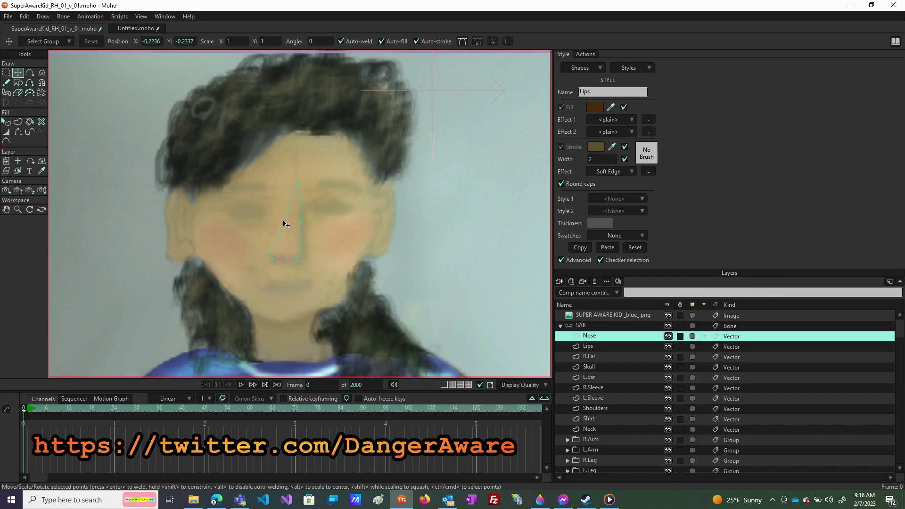
left_click(276, 222)
key("a")
key("ctrl+d")
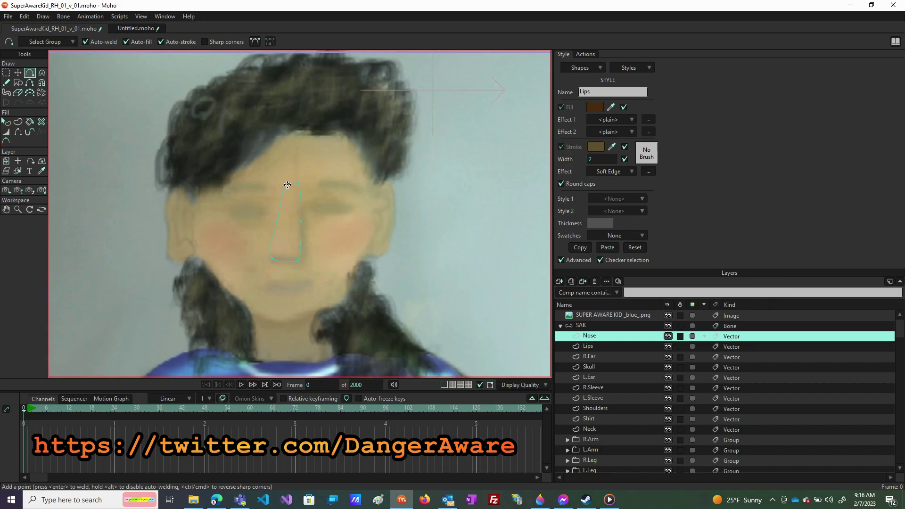
left_click(288, 184)
- Move the nose outline's top-right and bottom-right points to match the reference nose
key("t")
left_click(297, 183)
left_click_drag(298, 185, 299, 189)
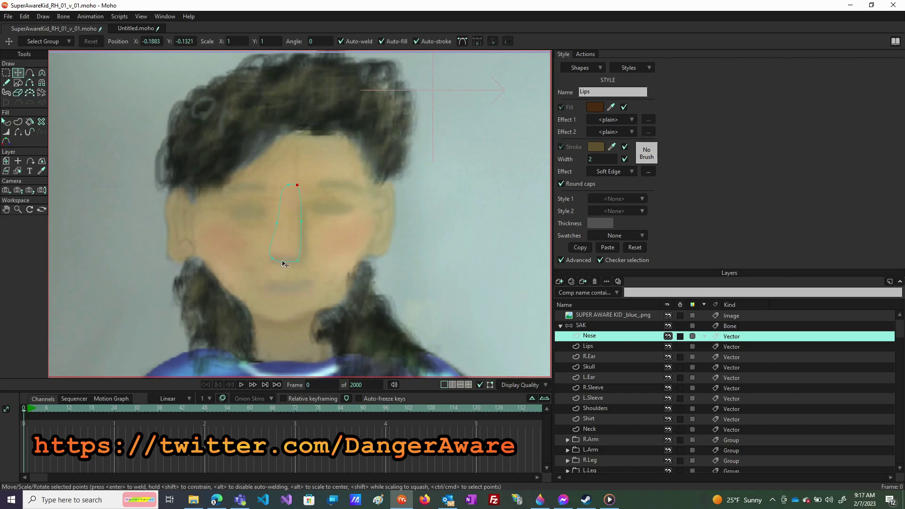
left_click(298, 260)
left_click_drag(299, 264, 303, 260)
- Adjust the curve handle at the nose's lower-left point to flatten the bottom edge
key("c")
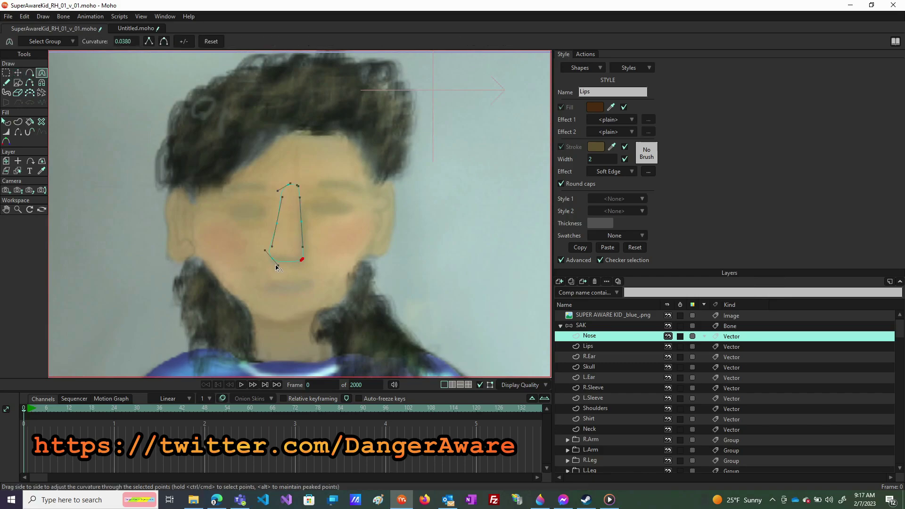
left_click(282, 267)
left_click_drag(277, 267, 278, 264)
left_click(278, 264)
- Hide the edges along the nose outline's left side and top, and turn off the reference image's visibility
left_click(17, 133)
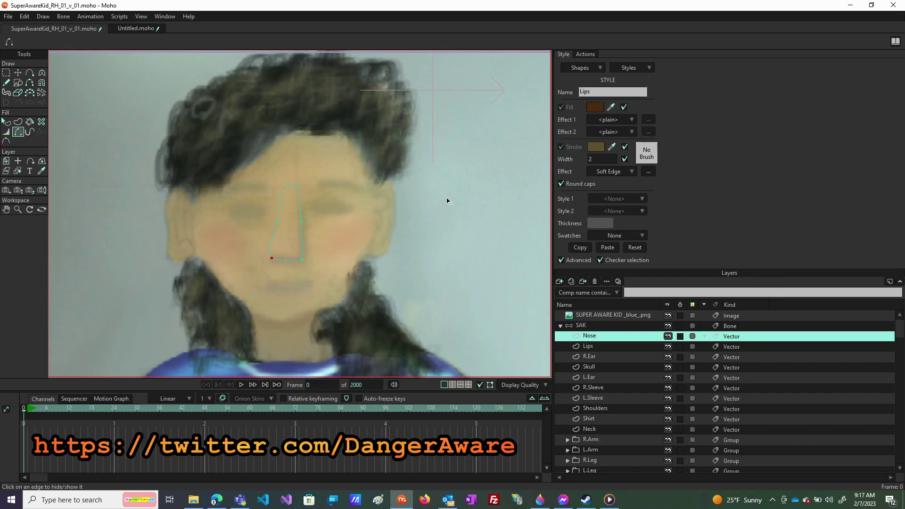
left_click(668, 315)
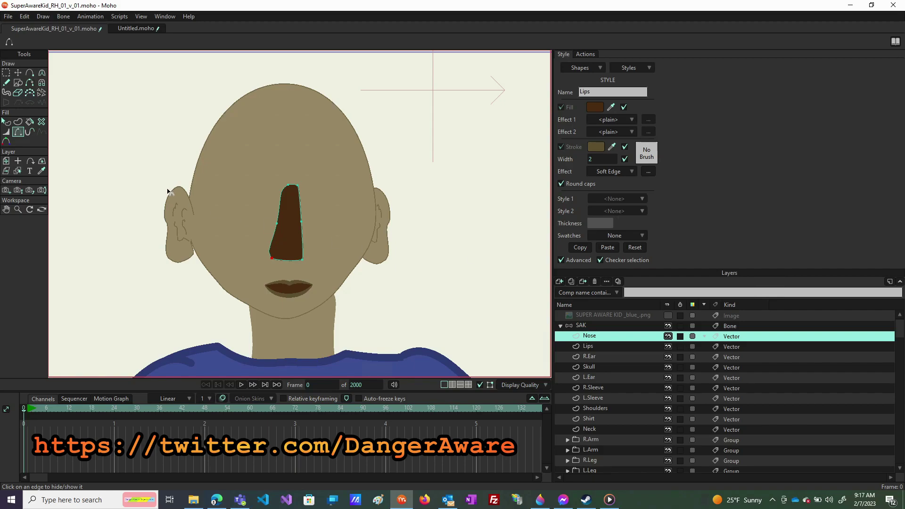
- Select the nose shape and set its Style 2 to None
left_click(6, 122)
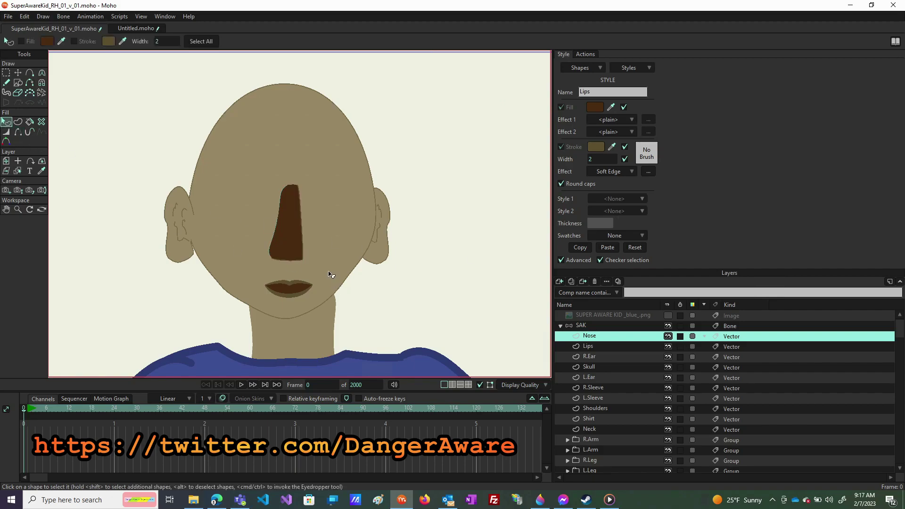
left_click(289, 246)
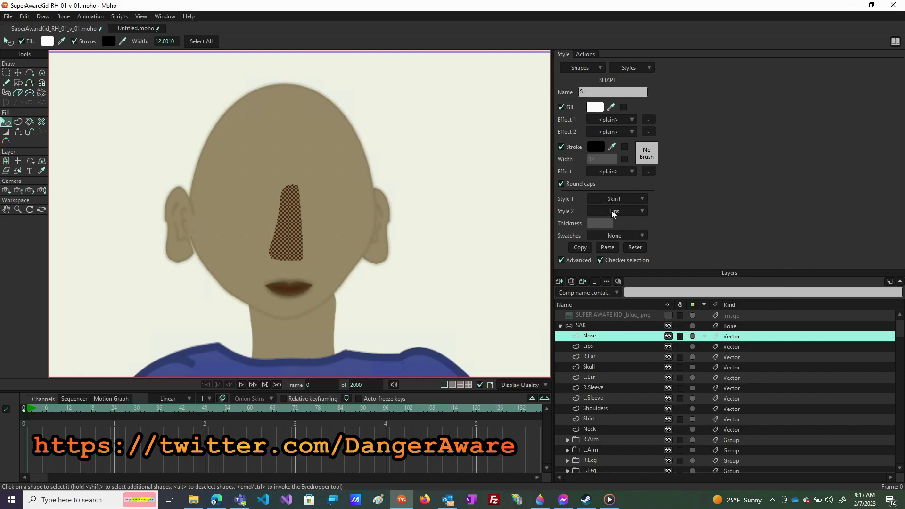
left_click(644, 210)
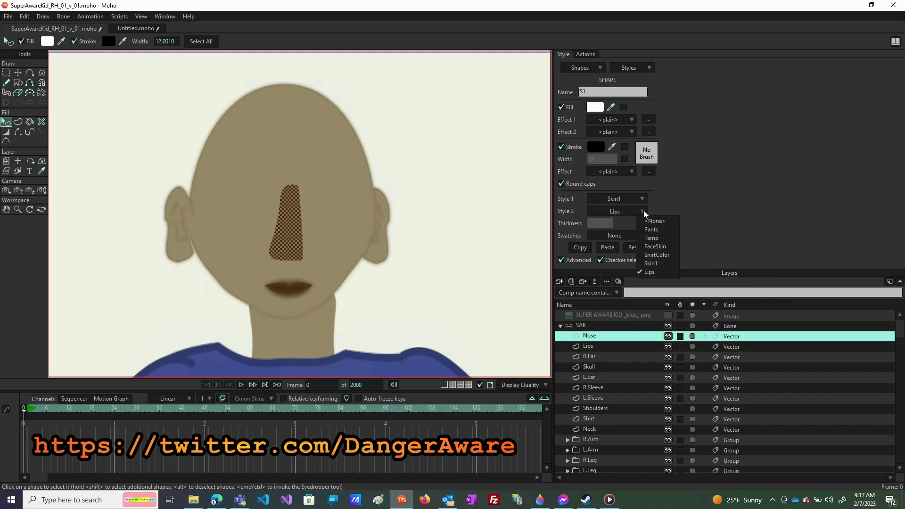
left_click(656, 224)
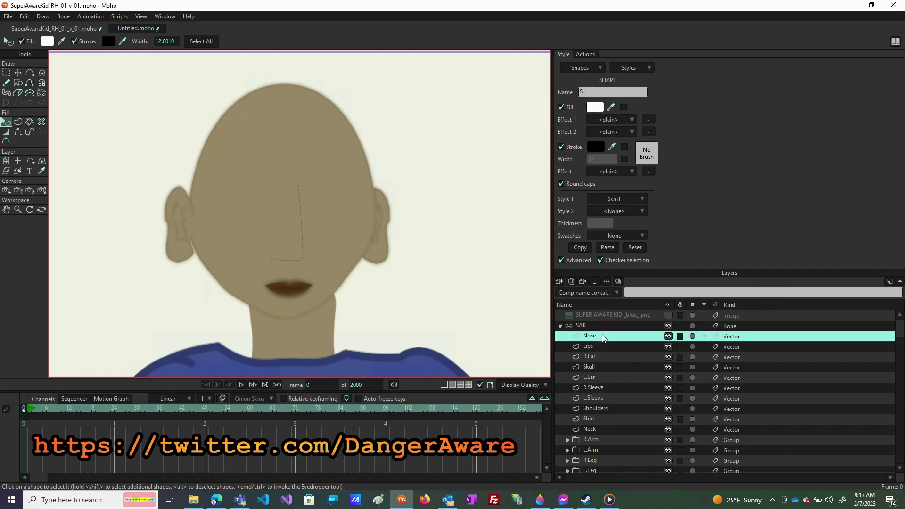
- Render a preview of the current frame to check the nose
key("ctrl+r")
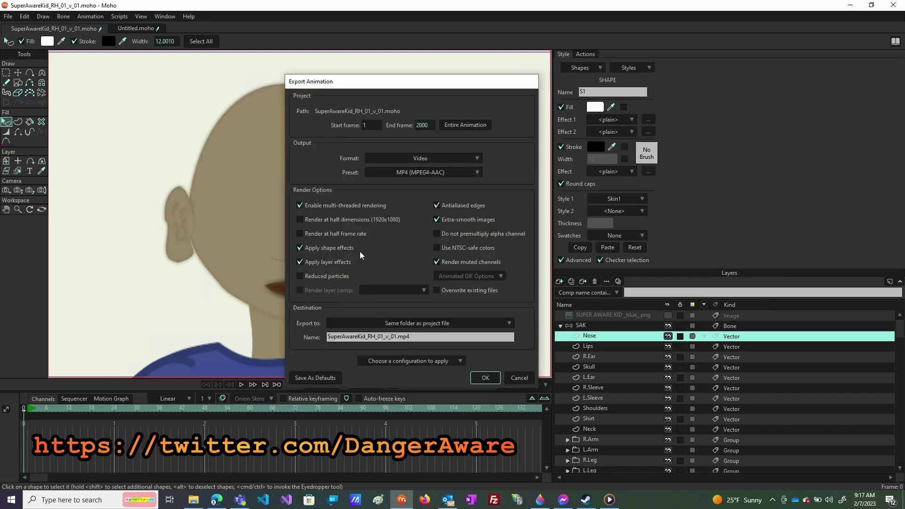
left_click(515, 380)
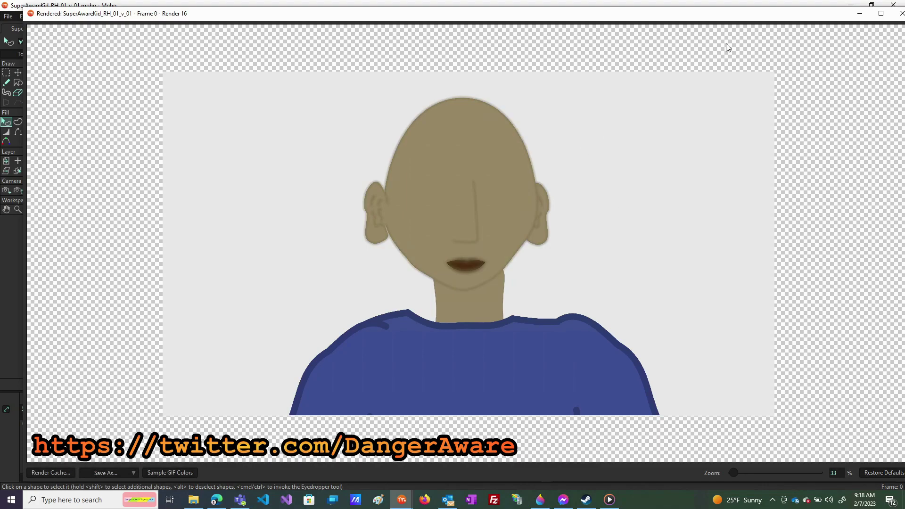
left_click(901, 14)
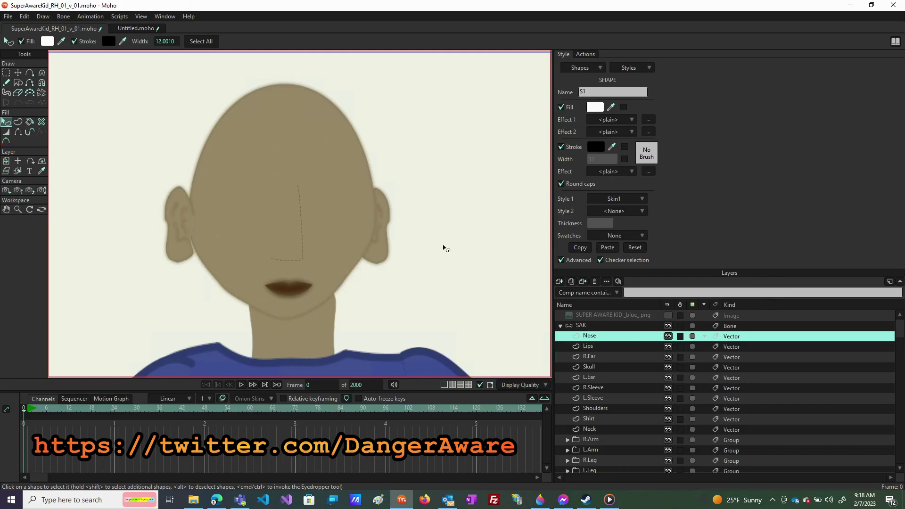
- Set the Skin1 style's stroke colour to 6B5B37 and its width to 3, and check it in a rendered preview
left_click(632, 71)
left_click(631, 71)
left_click(631, 70)
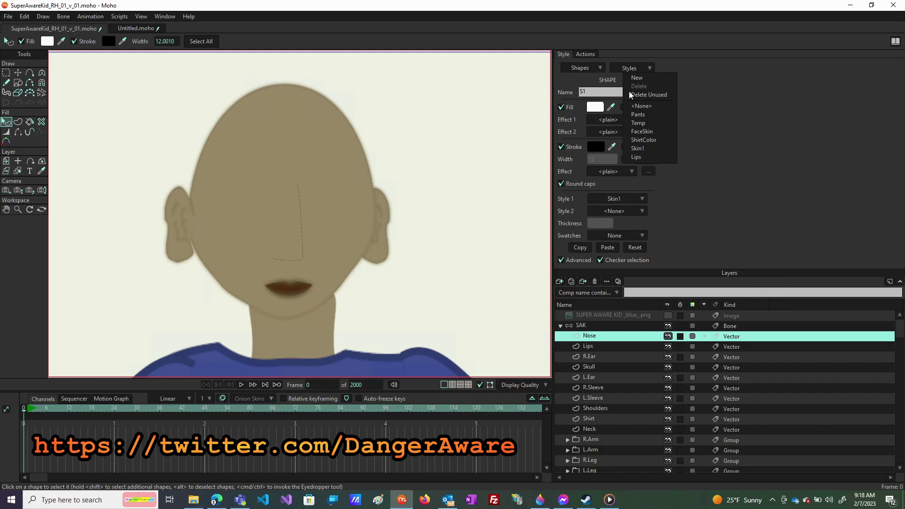
left_click(637, 149)
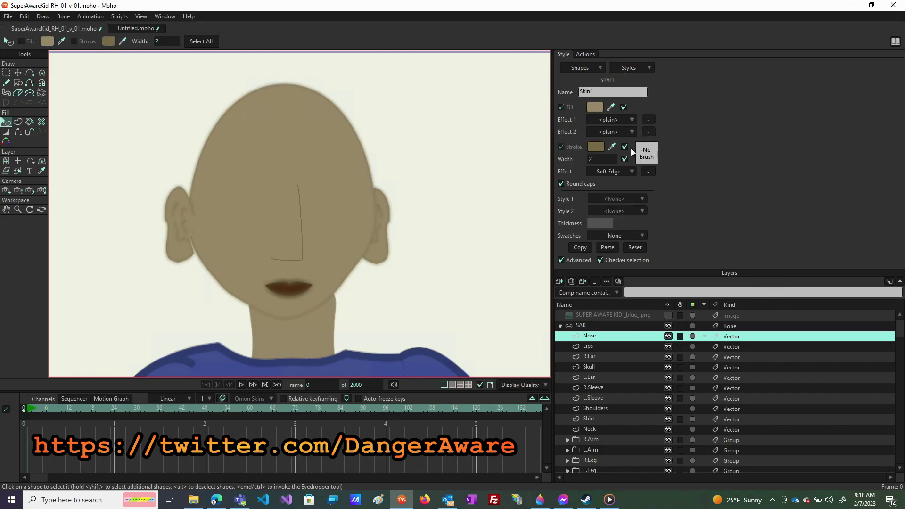
left_click(596, 147)
left_click(608, 261)
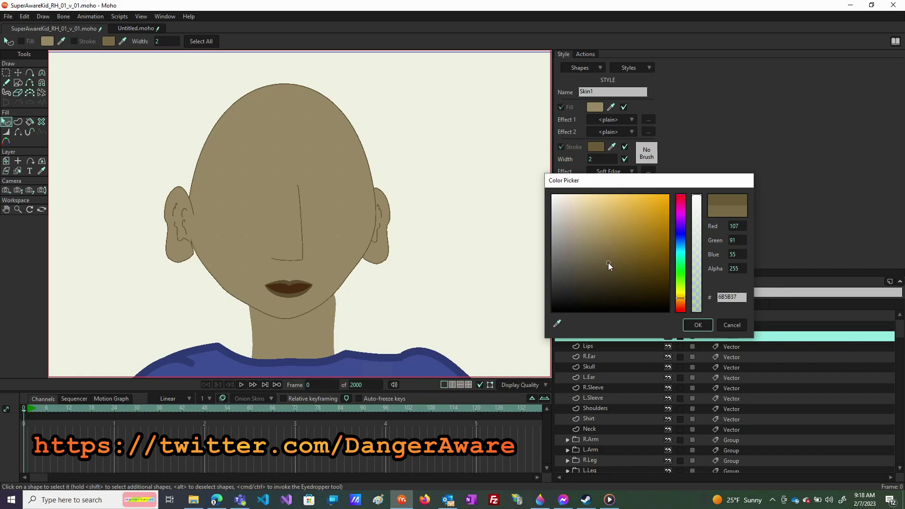
left_click(692, 325)
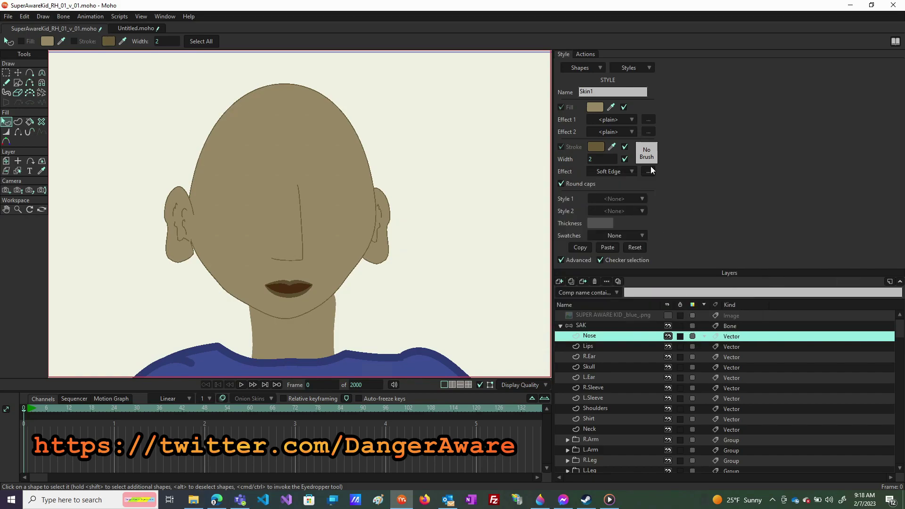
left_click_drag(602, 160, 608, 161)
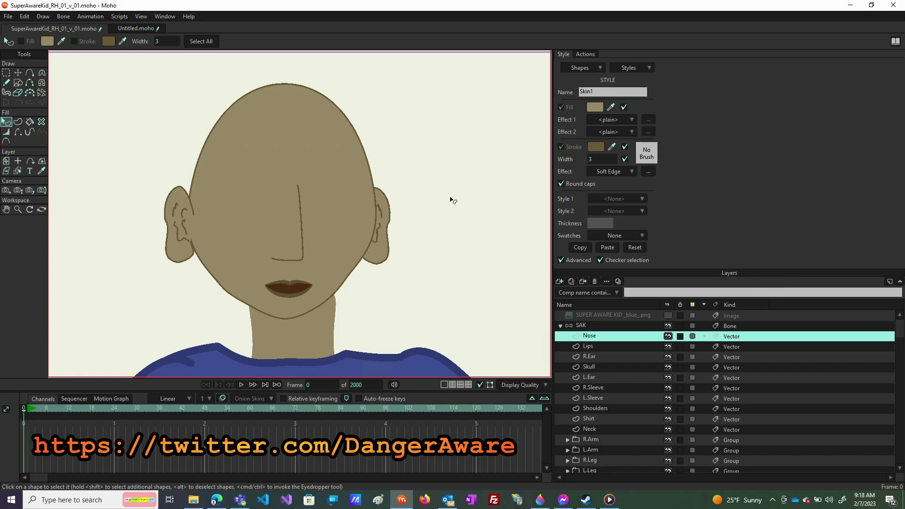
key("ctrl+r")
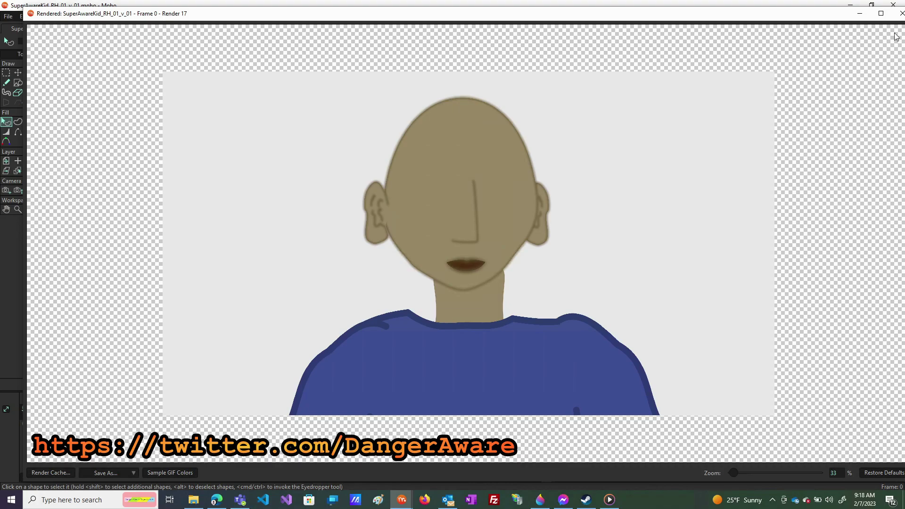
left_click(899, 14)
- Add a point on the nose outline's right side below the bridge and hide the edge above it
scroll(302, 259, "down", 3)
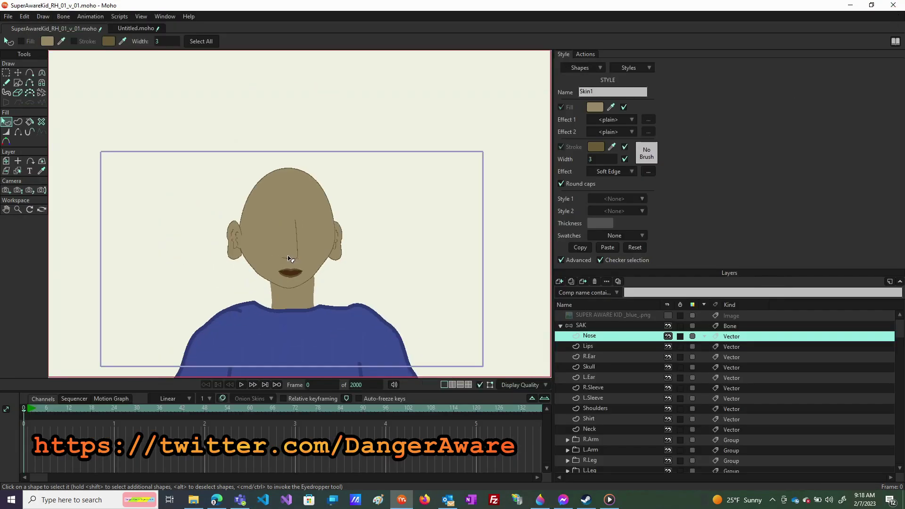
left_click(668, 315)
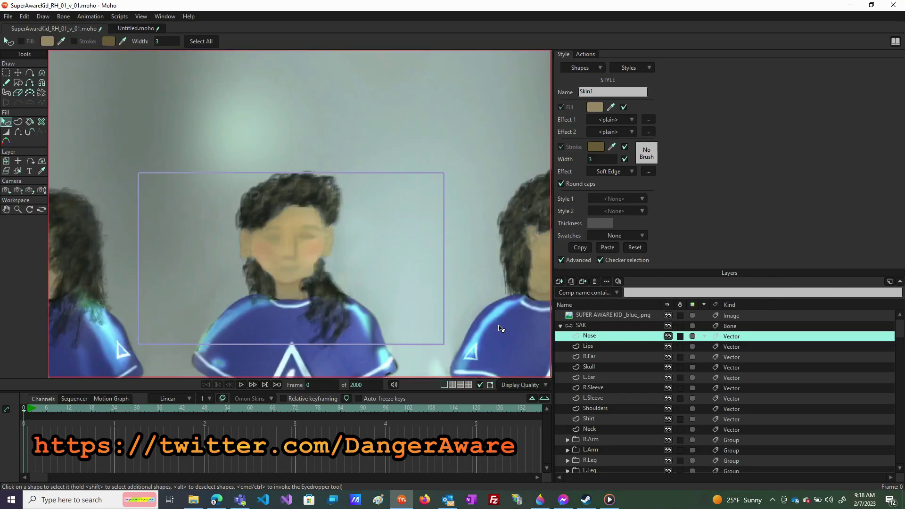
scroll(302, 225, "up", 4)
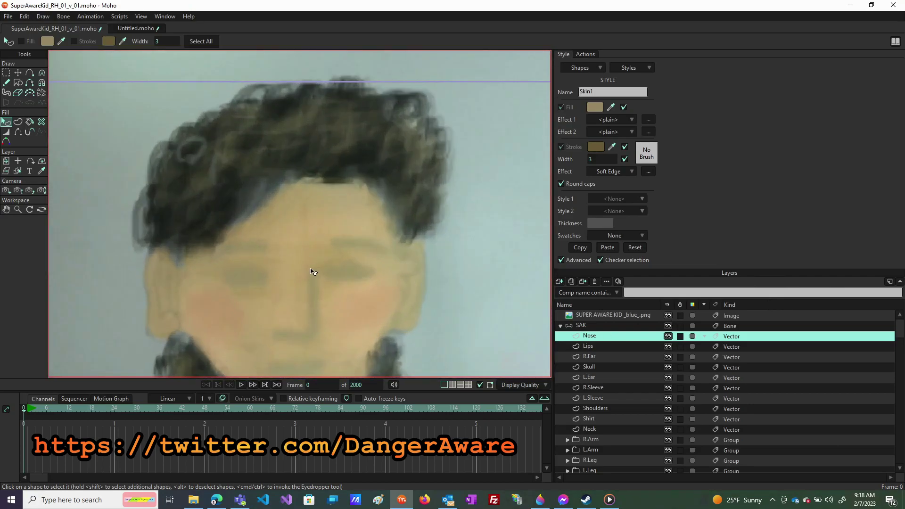
double_click(621, 340)
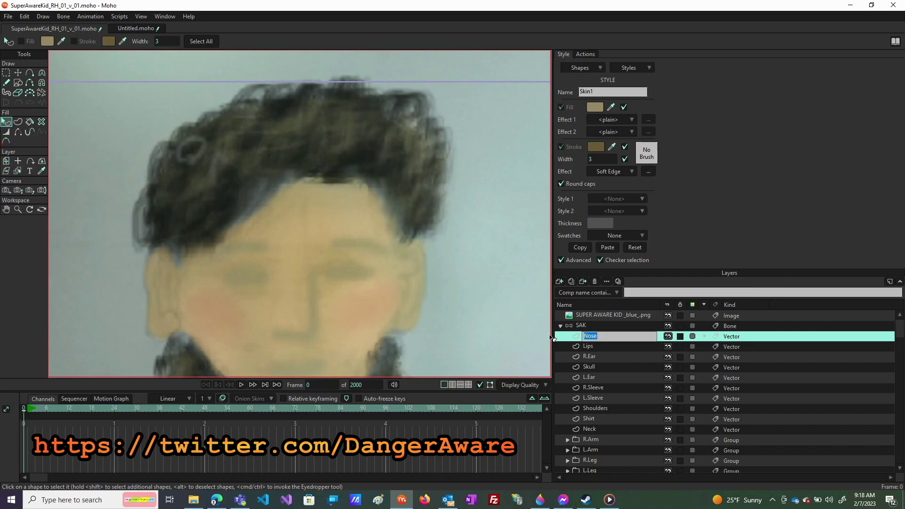
left_click(18, 72)
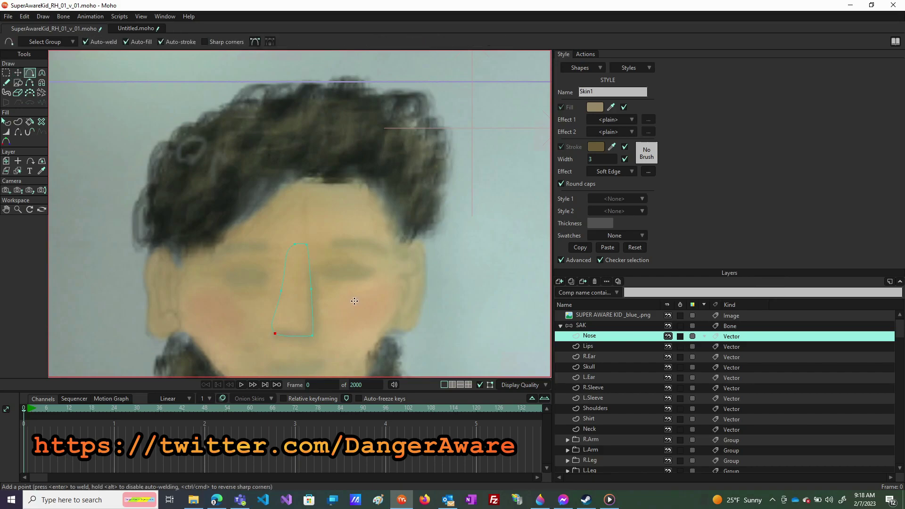
left_click(309, 267)
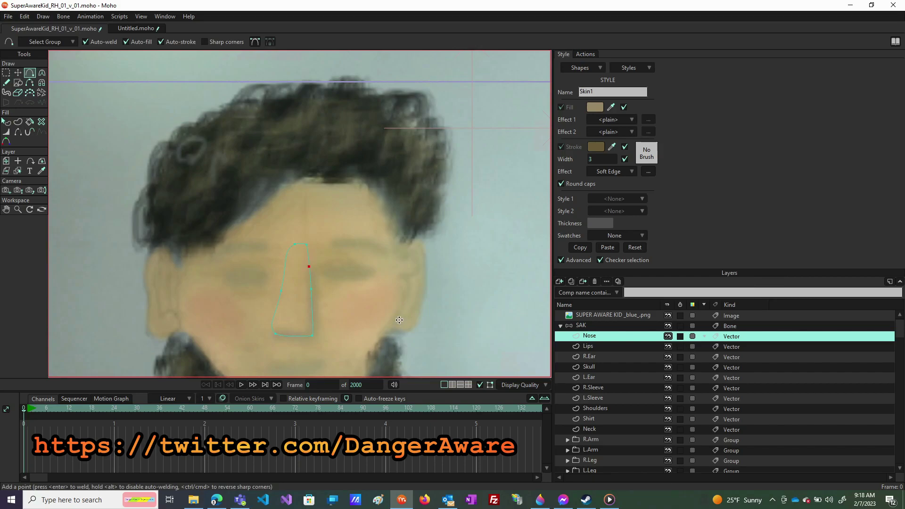
left_click(21, 132)
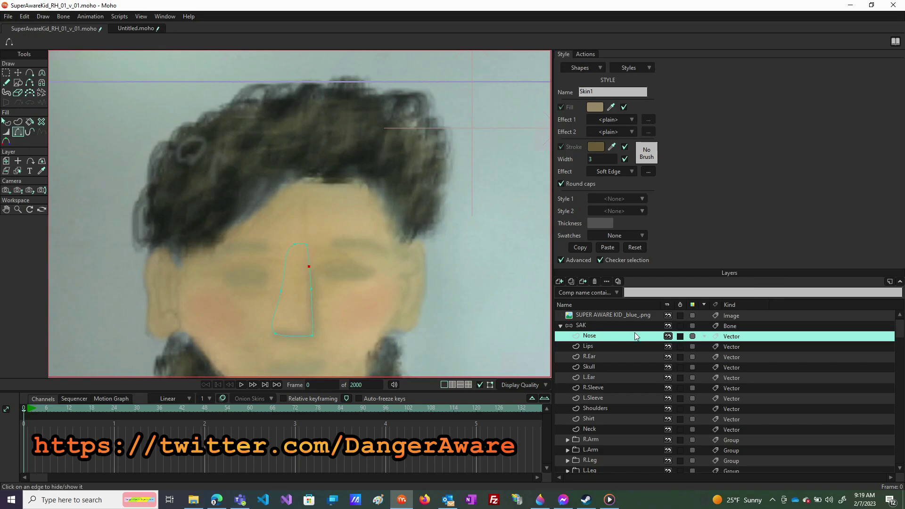
left_click(668, 316)
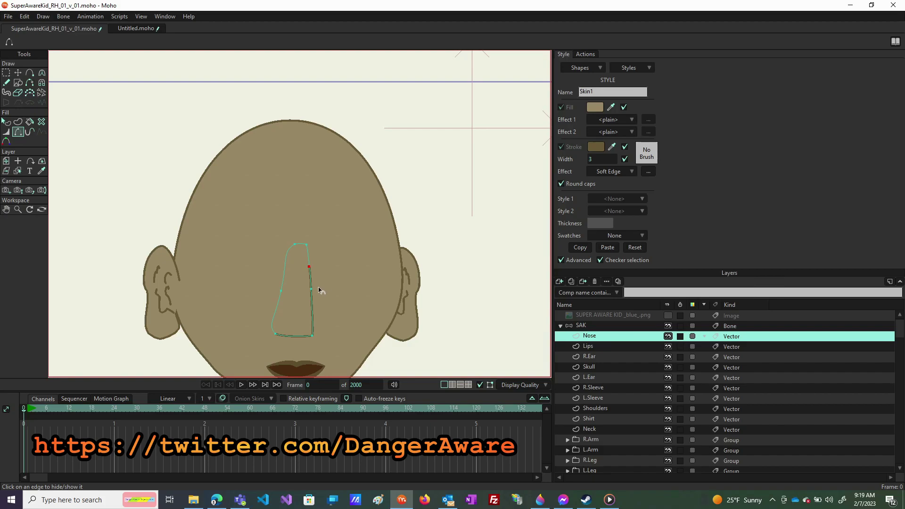
- Widen the nose stroke to 312 percent at the lower-right corner and 162 percent at the lower-left point, and render the frame
key("t")
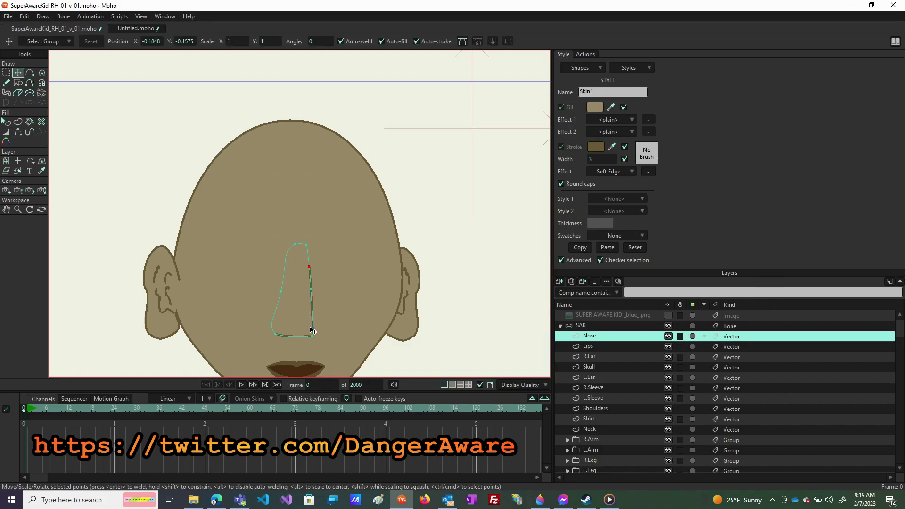
left_click(317, 339)
key("w")
left_click_drag(325, 341, 366, 343)
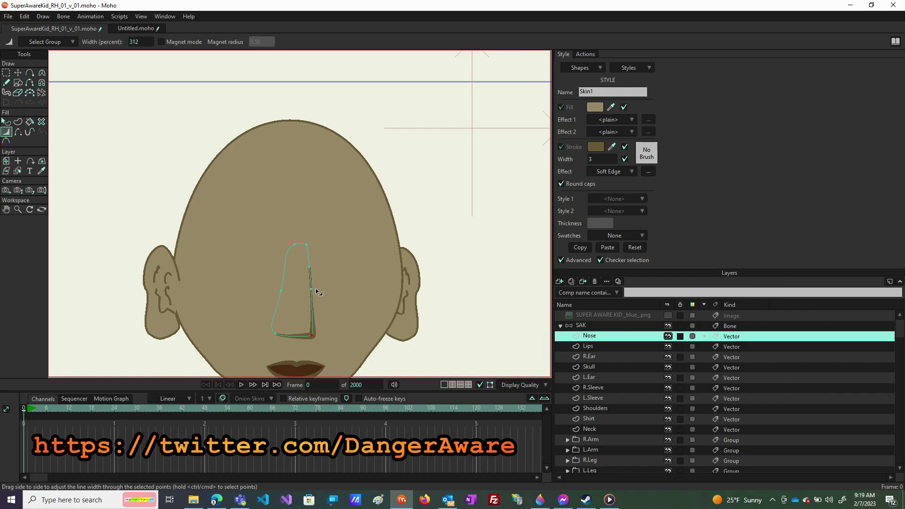
left_click_drag(322, 293, 329, 295)
key("ctrl+r")
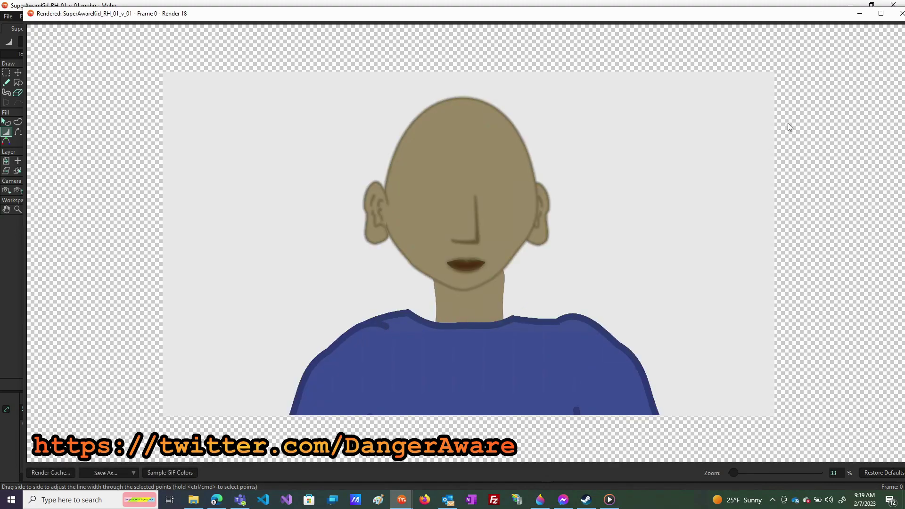
left_click(901, 14)
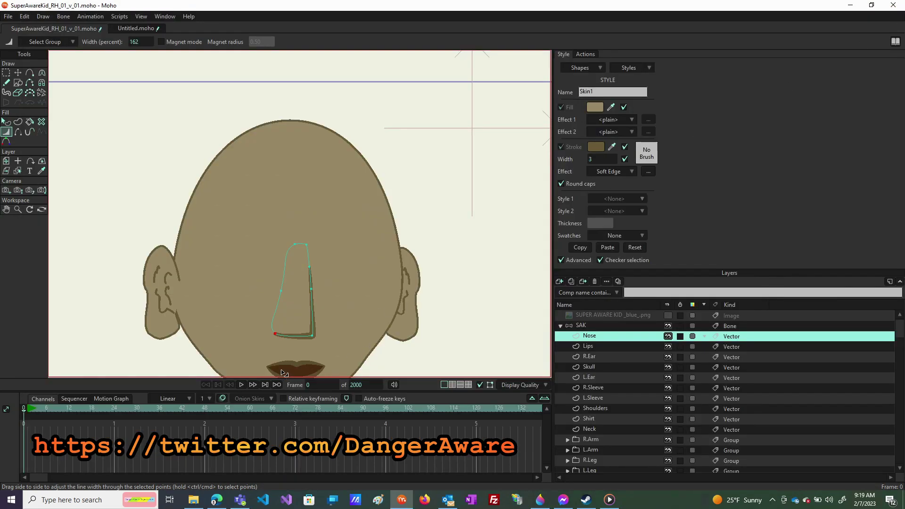
- Show the reference image again and add a new vector layer directly above the Lips layer
scroll(283, 374, "down", 1)
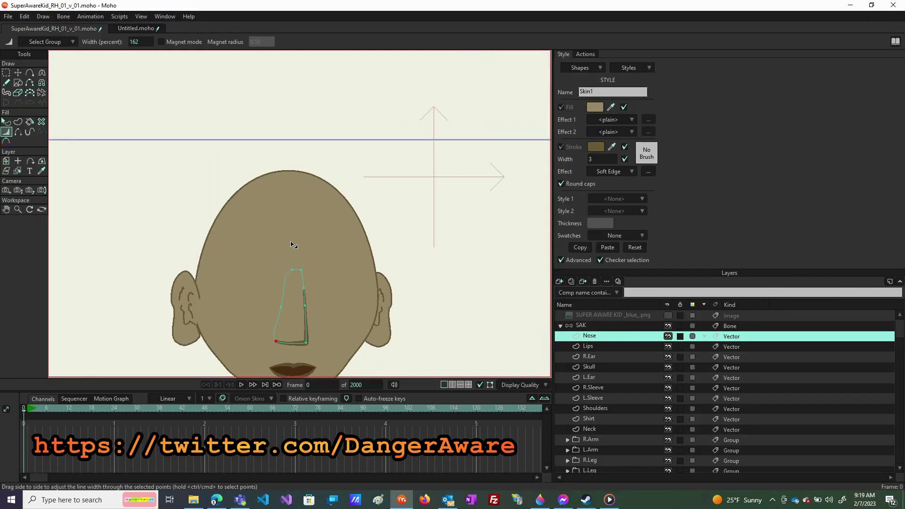
scroll(292, 245, "down", 1)
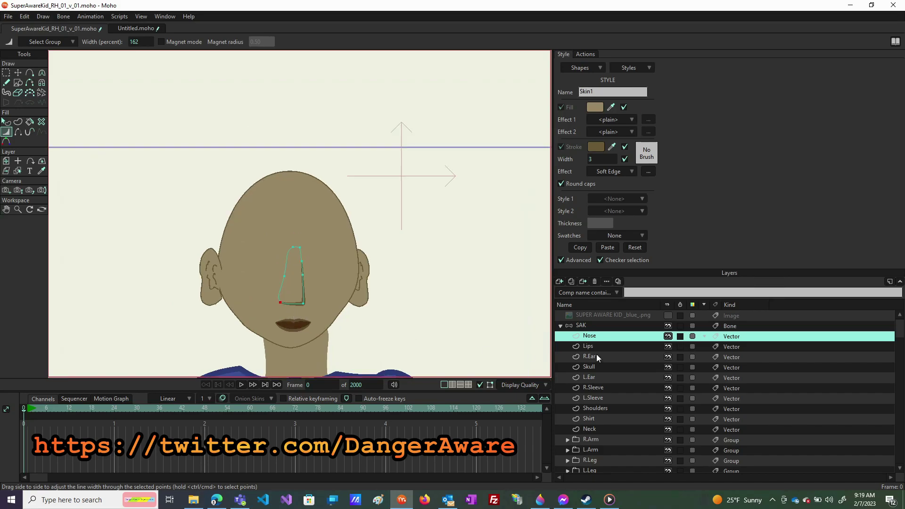
left_click(668, 314)
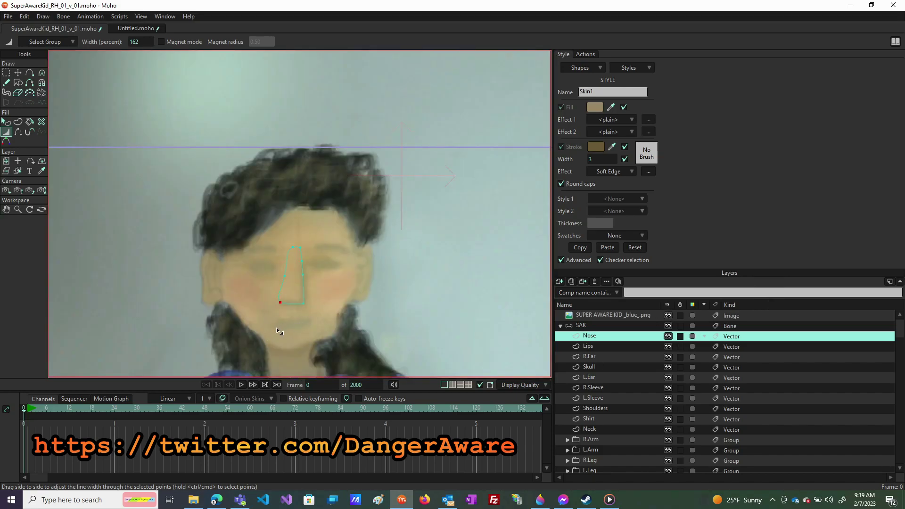
left_click(560, 282)
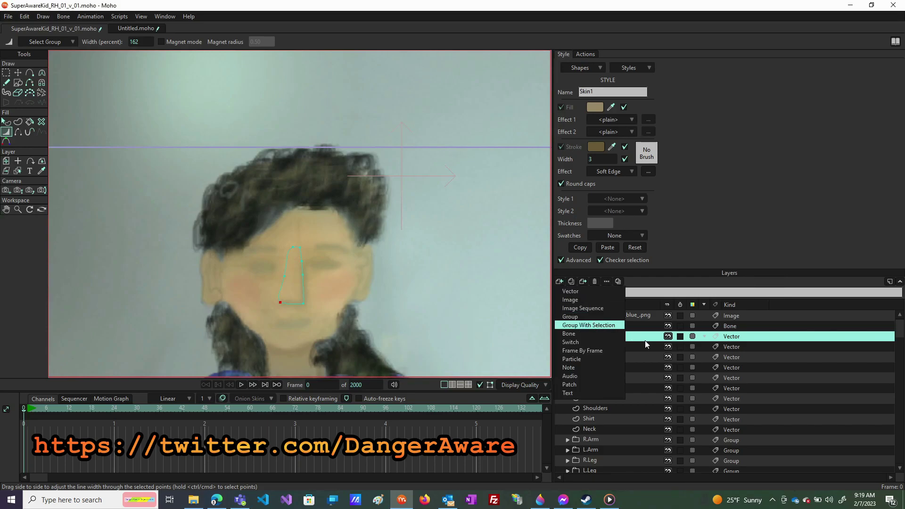
left_click(648, 284)
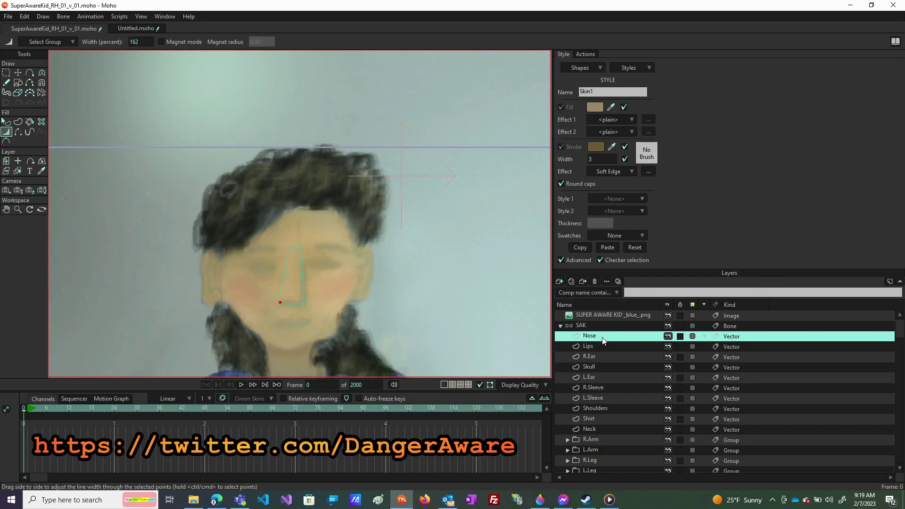
left_click(596, 348)
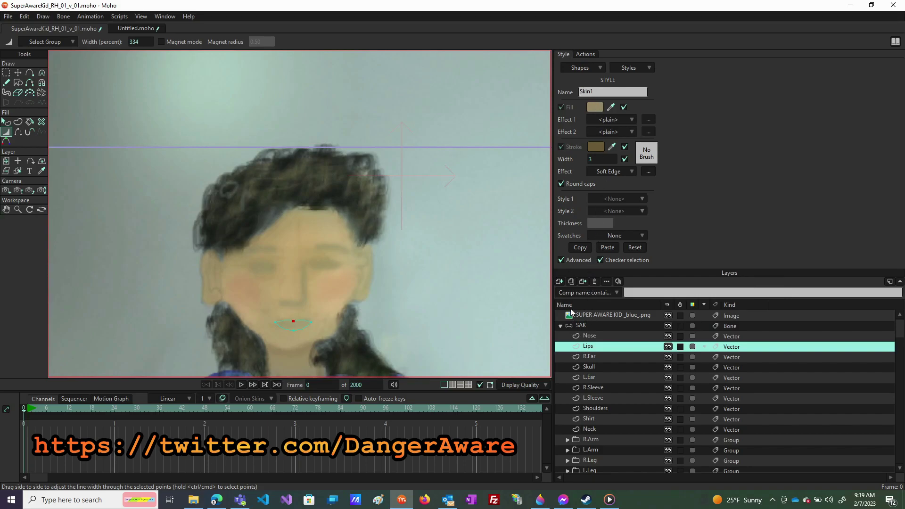
left_click(560, 282)
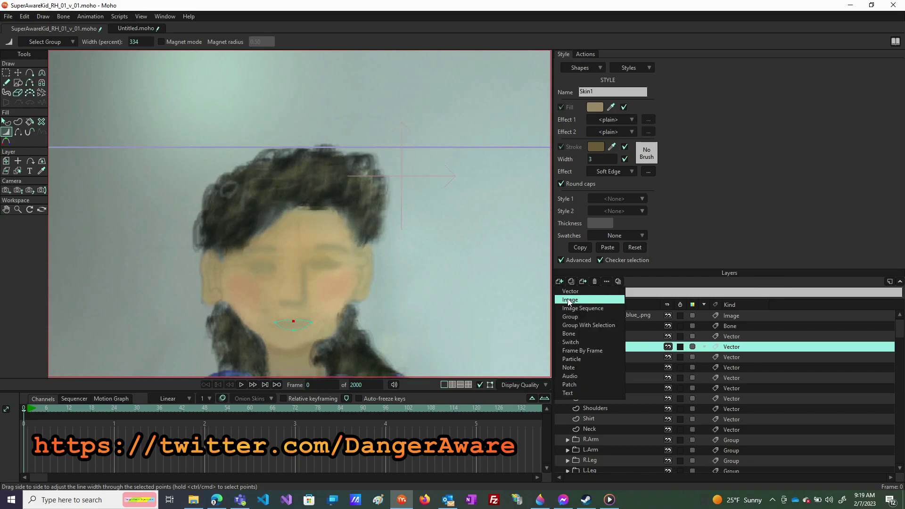
left_click(568, 291)
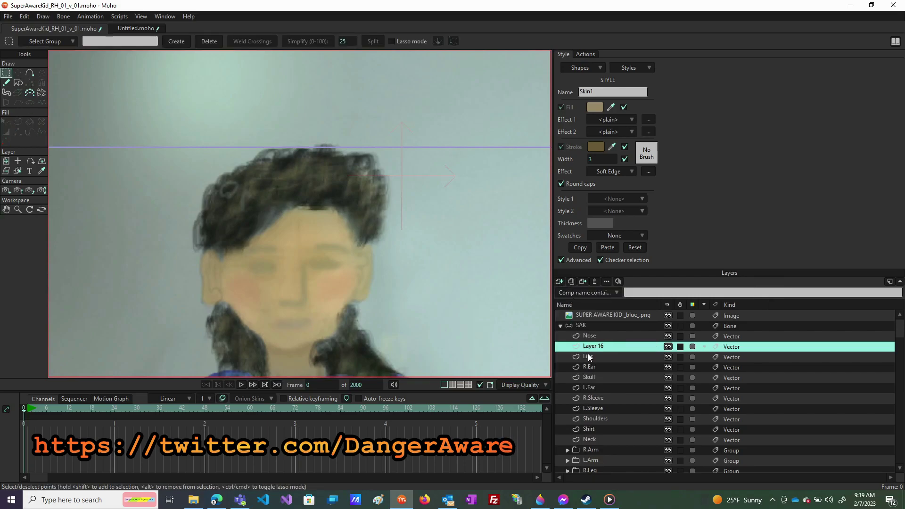
- Rename the new layer as Tongue and create a new style named Tounge
double_click(607, 346)
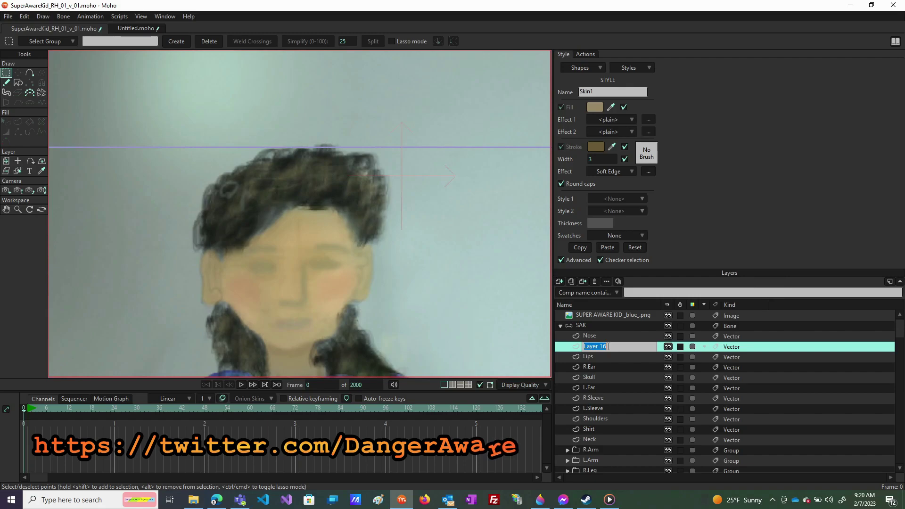
type("Tongue")
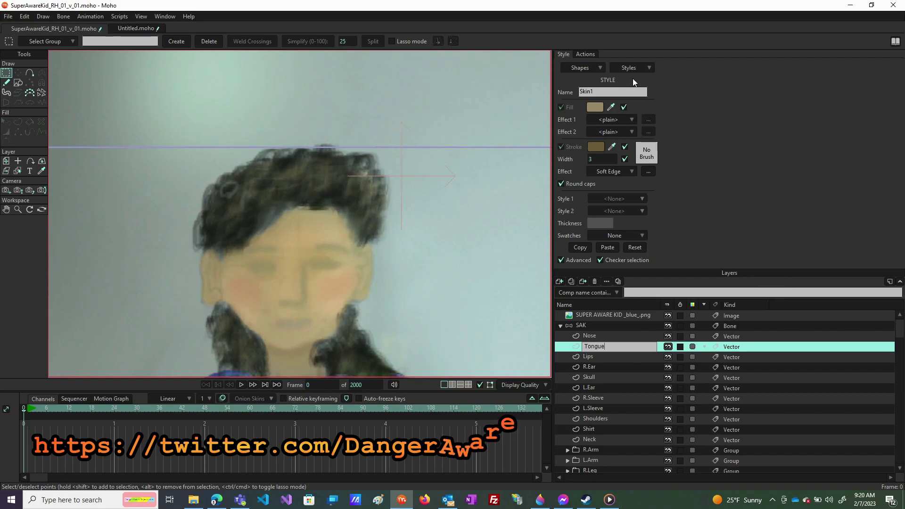
left_click(630, 71)
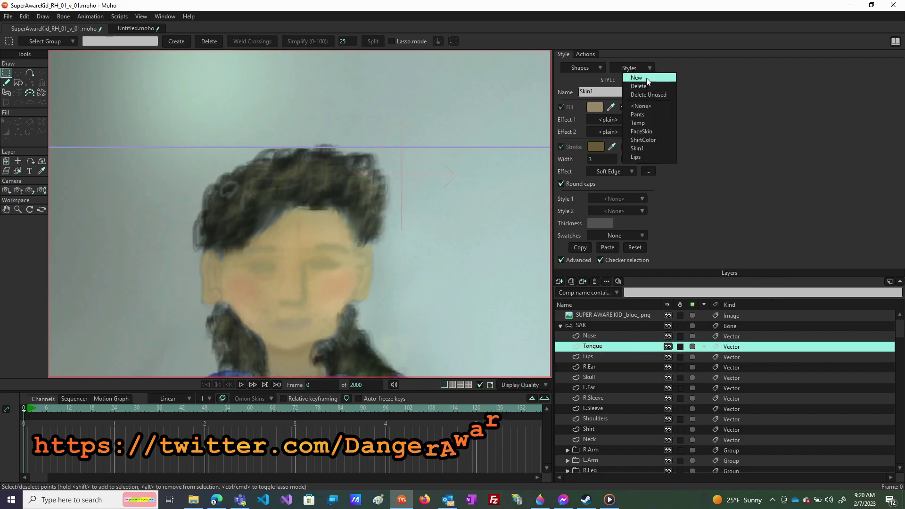
left_click(648, 79)
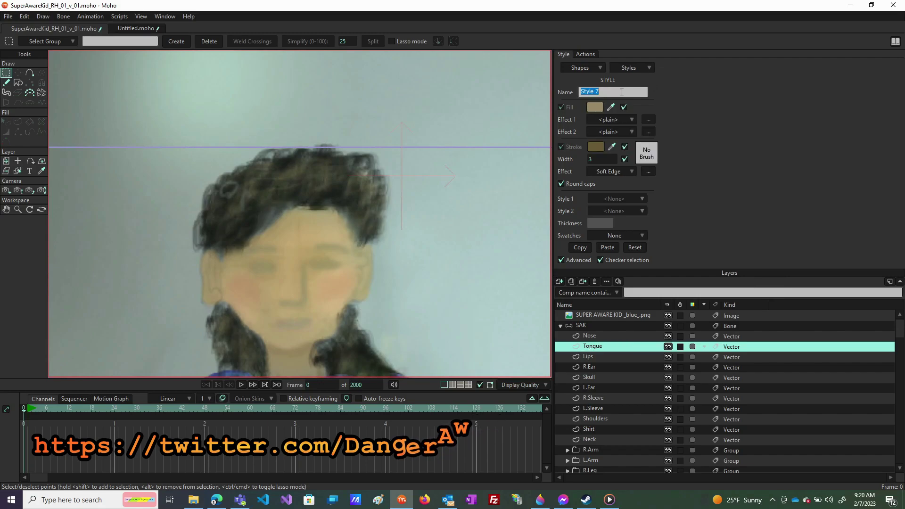
type("Toun")
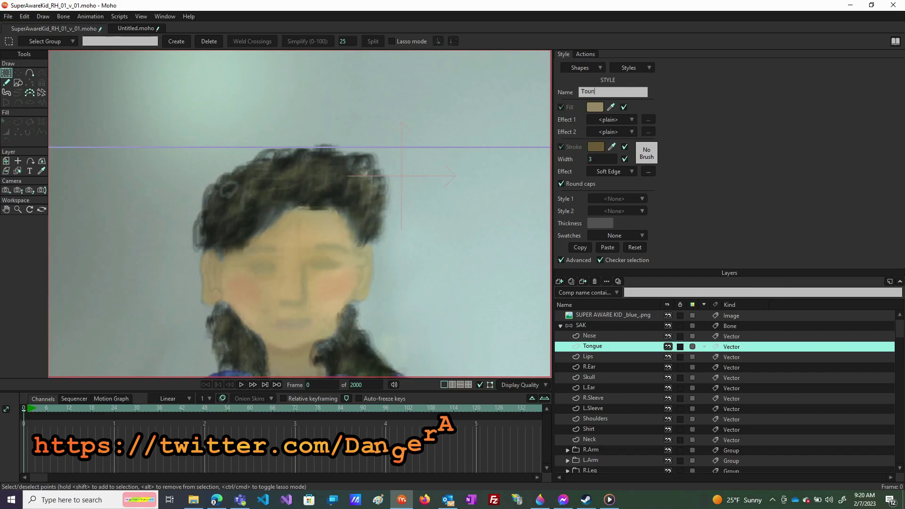
type("ge")
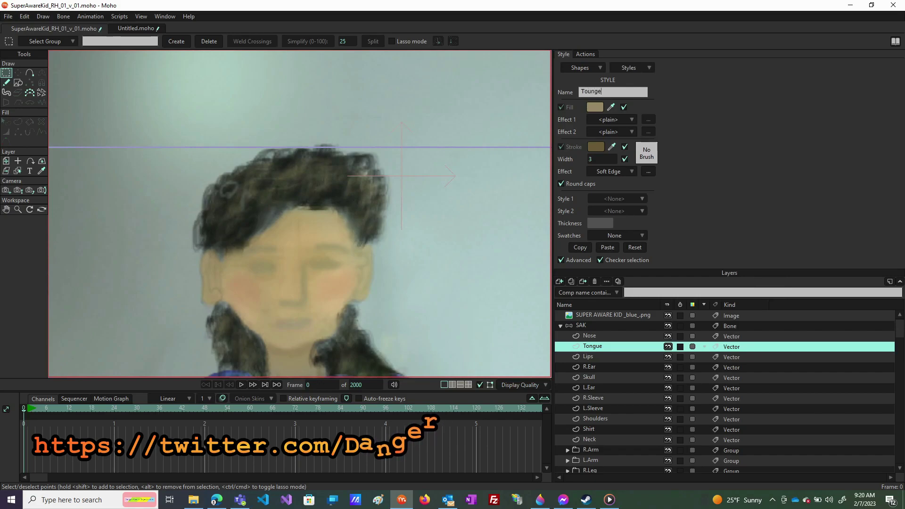
- Shift the Tounge style's hues slightly redder, setting the fill to 9B8367 and the stroke to 6B5337
left_click(594, 107)
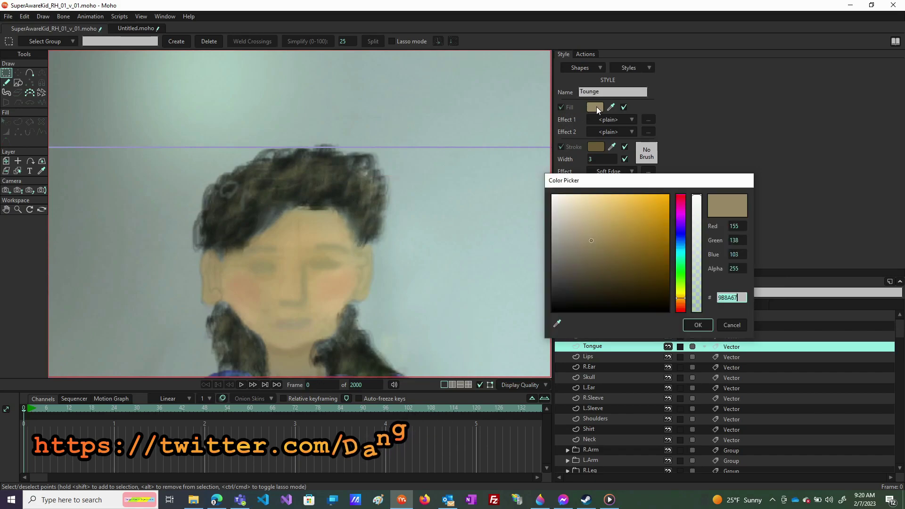
left_click(694, 324)
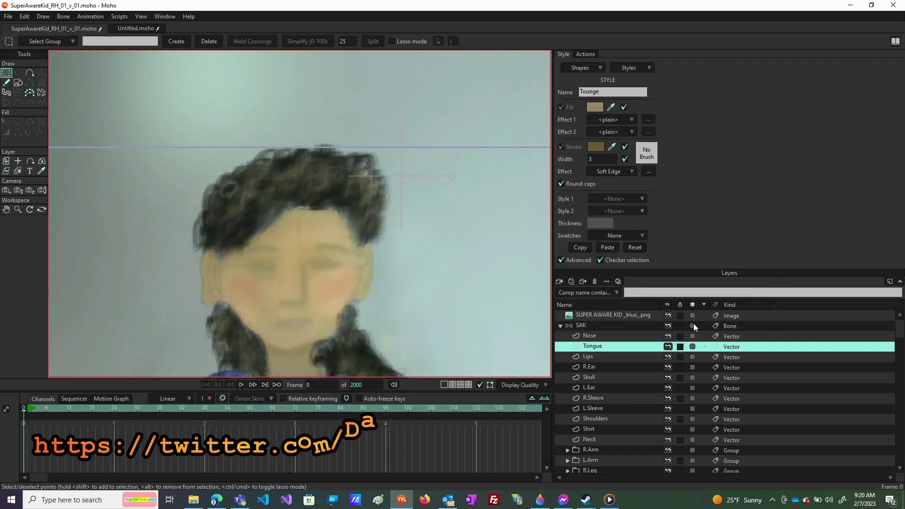
left_click(596, 146)
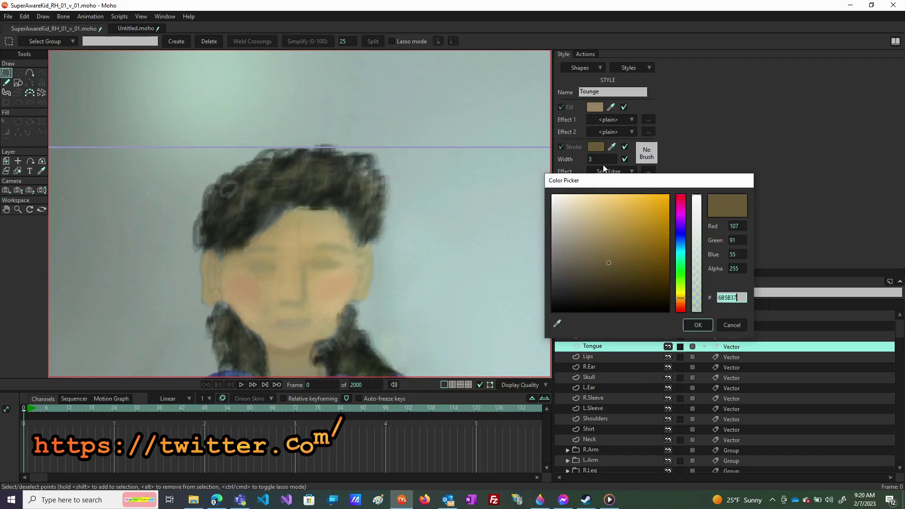
left_click(681, 300)
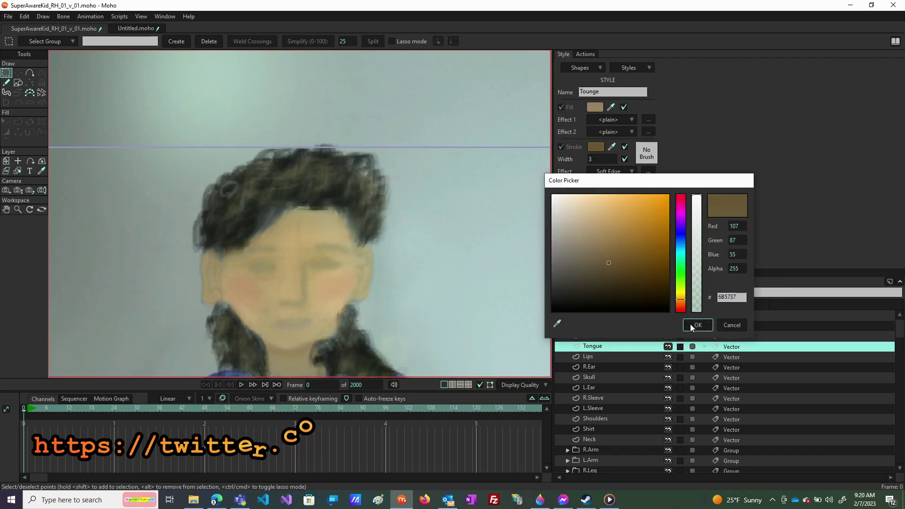
left_click(679, 302)
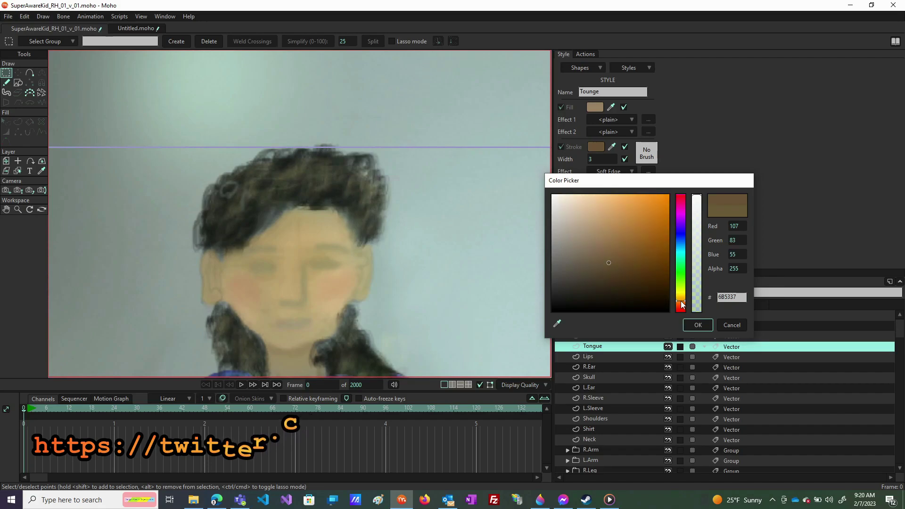
left_click(697, 325)
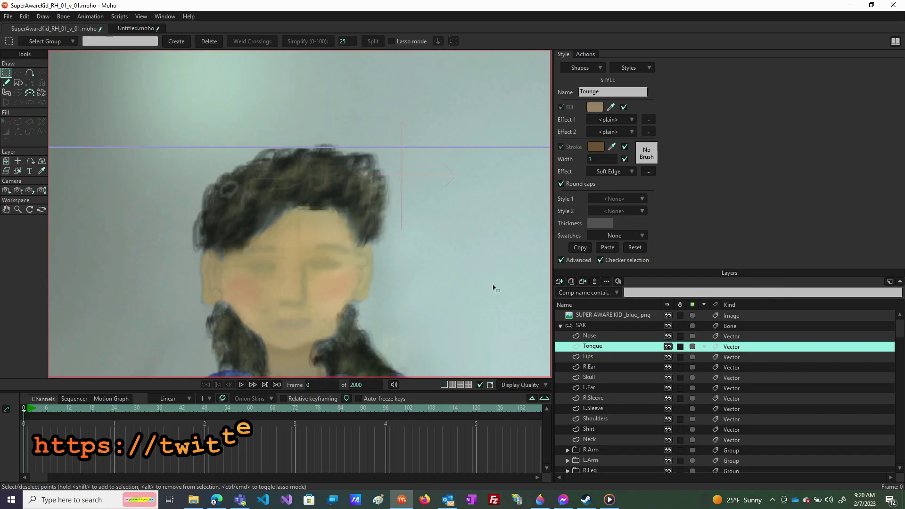
- Draw a small upright oval over the middle of the mouth for the tongue and hide the reference image
left_click(18, 82)
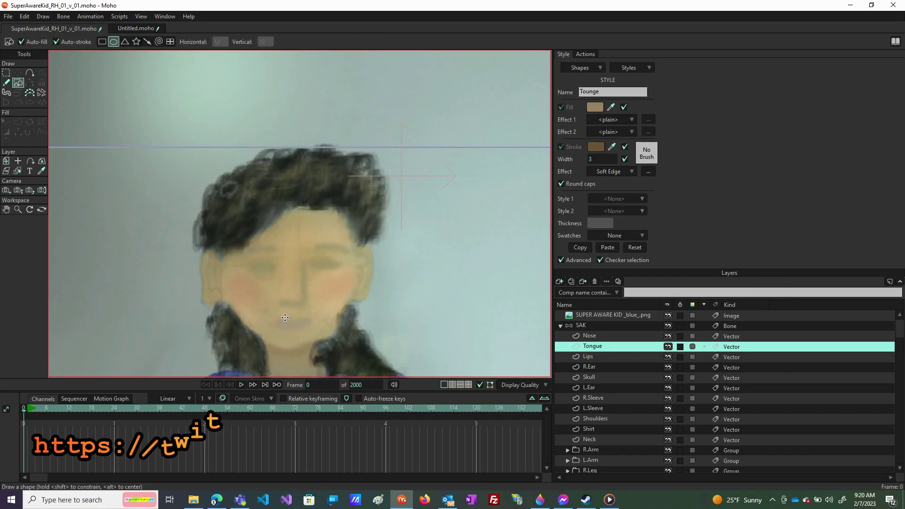
left_click_drag(286, 314, 300, 335)
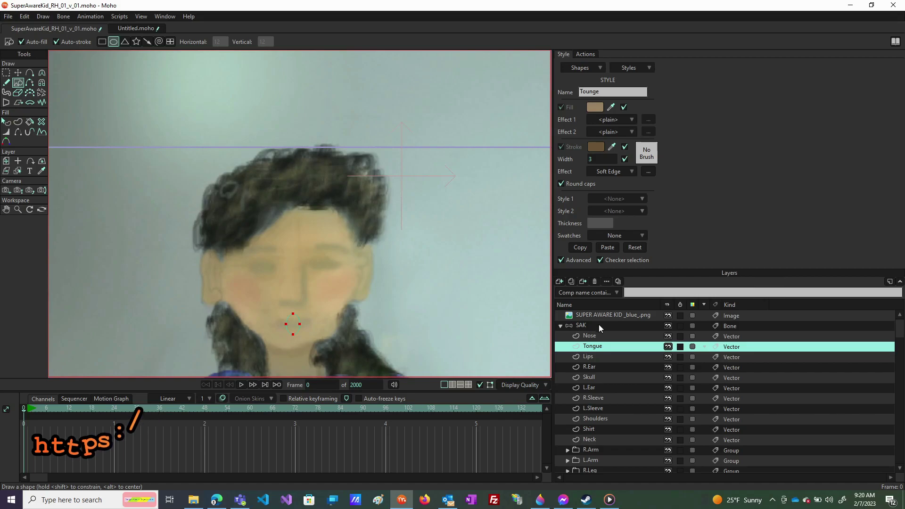
left_click(597, 314)
left_click(668, 316)
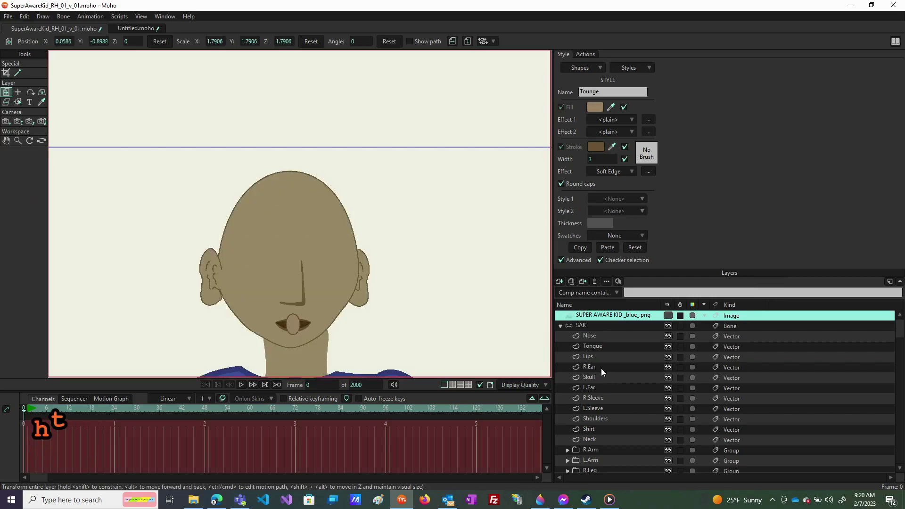
- Add a vector layer directly above the Tongue layer and name it Teeth
left_click(596, 345)
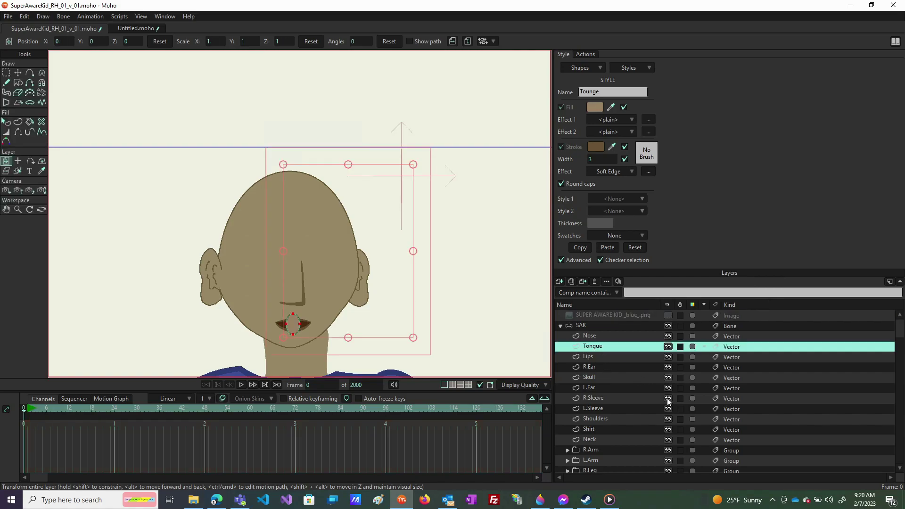
left_click(559, 281)
left_click(569, 291)
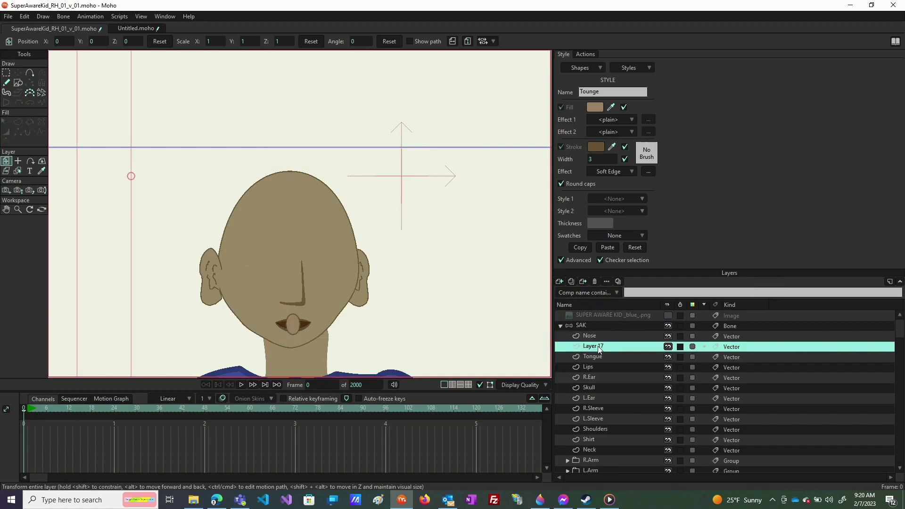
double_click(598, 346)
type("Teeth")
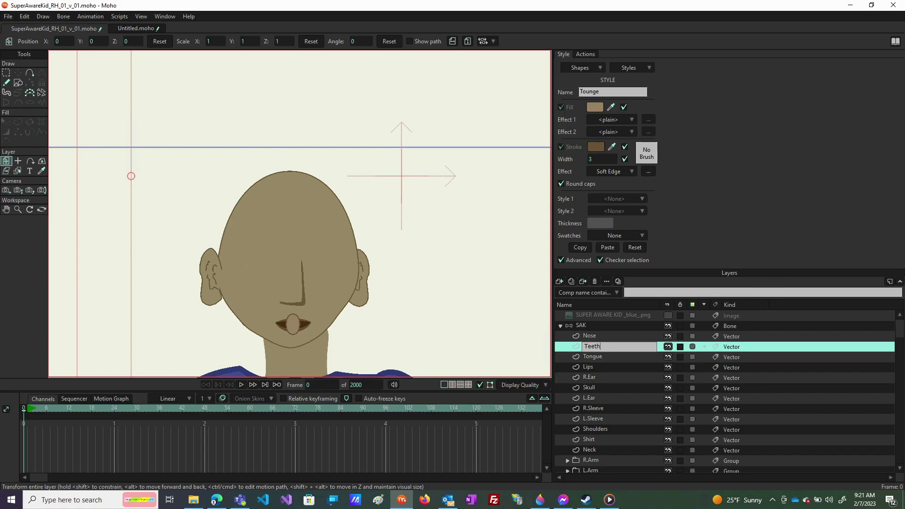
key("Return")
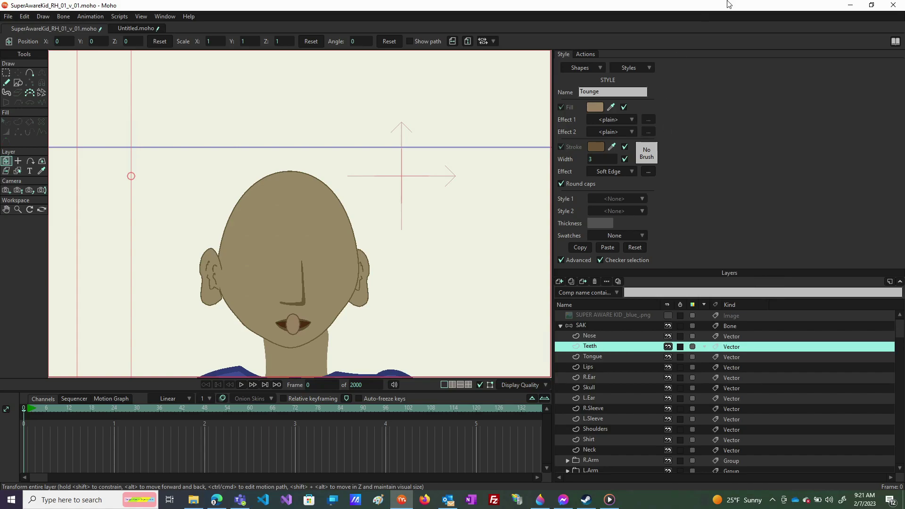
- Create a new style named Teeth and give it a light off-white fill with a slightly yellow hue
left_click(641, 68)
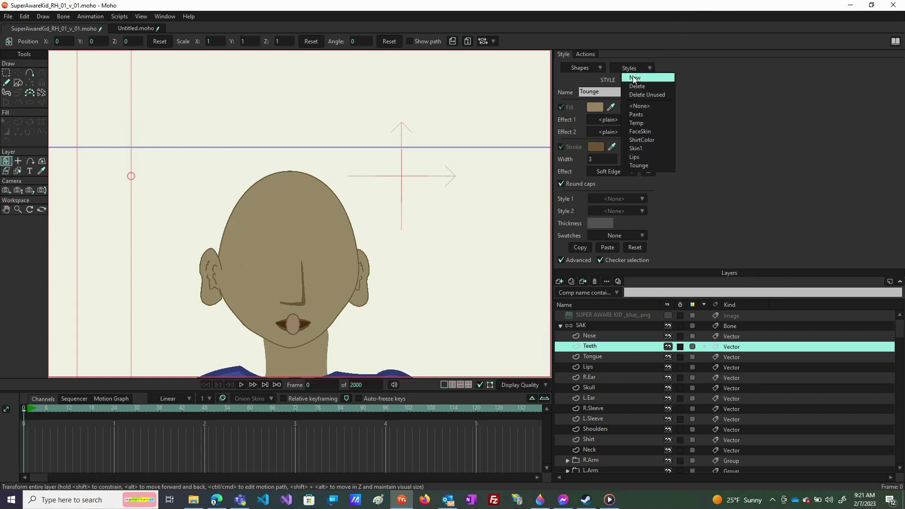
left_click(634, 78)
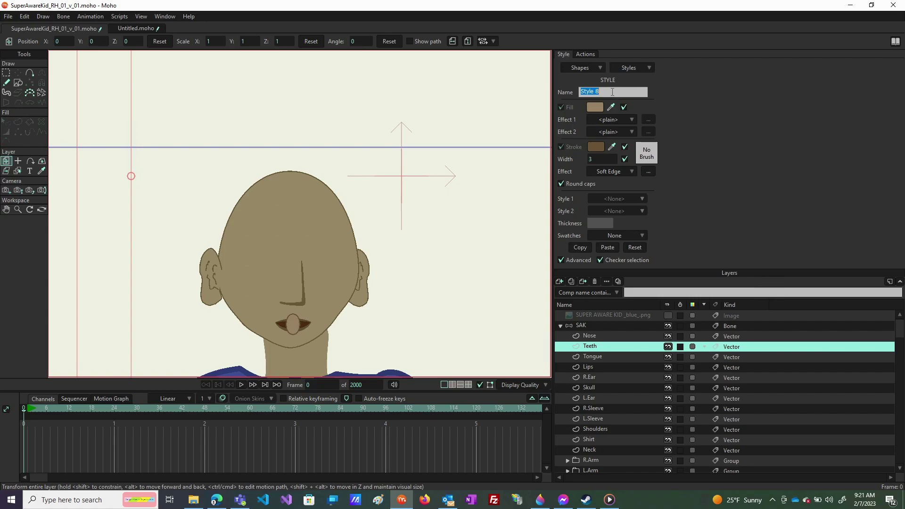
type("Te")
left_click(593, 107)
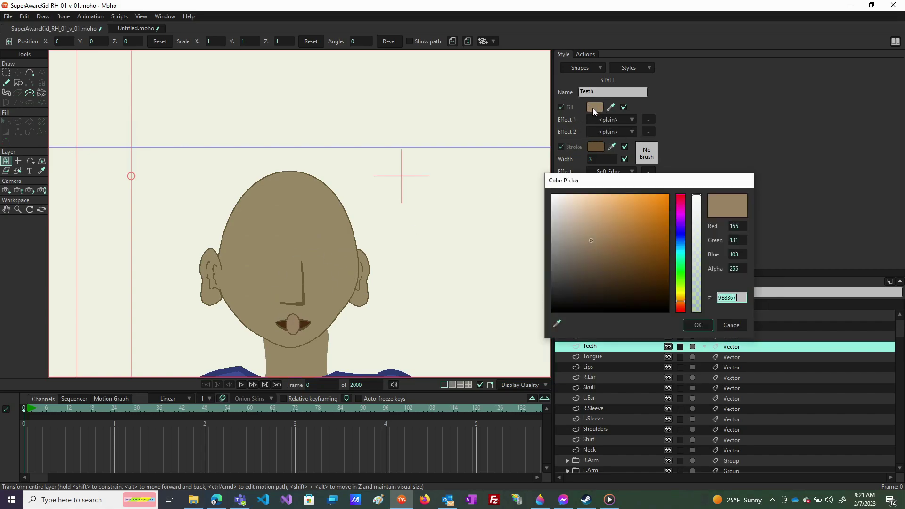
left_click(554, 206)
left_click_drag(554, 207, 553, 211)
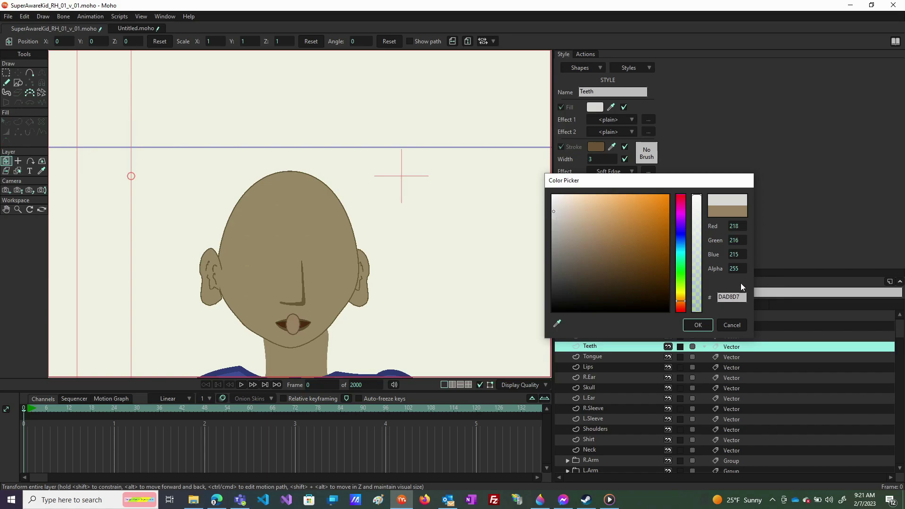
left_click(683, 296)
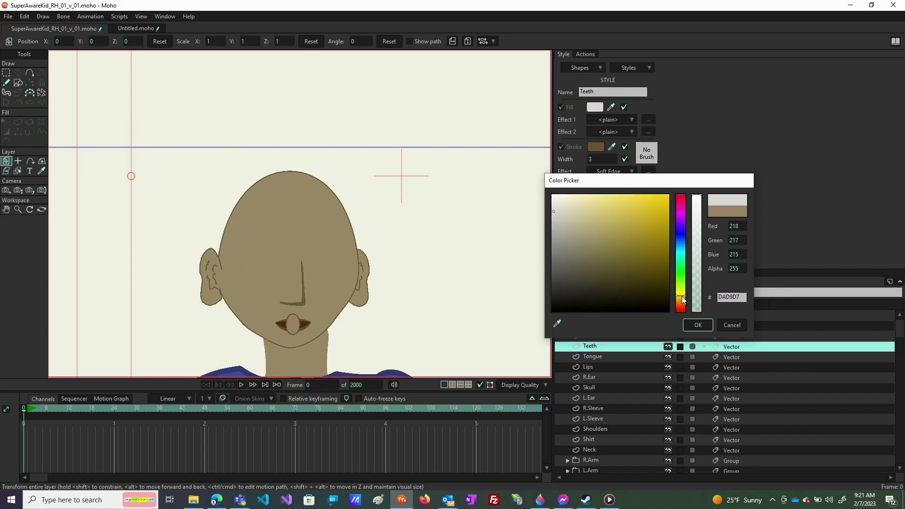
left_click(557, 215)
left_click_drag(557, 215, 557, 212)
left_click(698, 325)
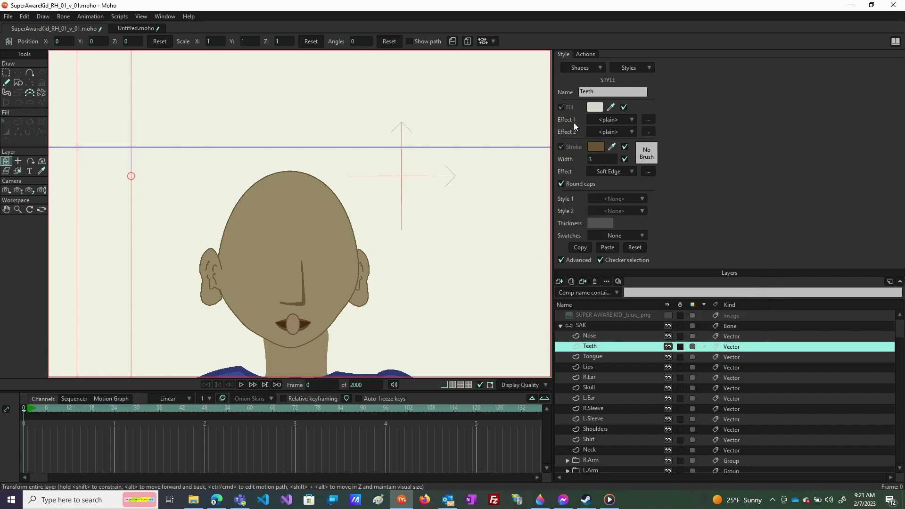
- Copy the Teeth style's fill colour to its stroke, darken the stroke to CECAB7 and make it partly transparent
left_click_drag(614, 148, 598, 106)
left_click(597, 148)
left_click(564, 216)
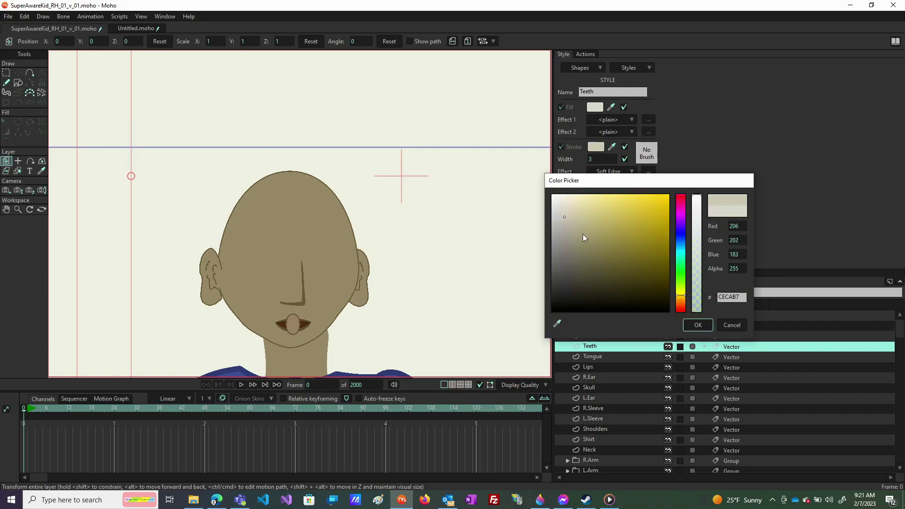
left_click_drag(695, 245, 698, 235)
mouse_move(698, 237)
left_mouse_down()
mouse_move(698, 200)
mouse_move(699, 229)
left_mouse_up()
left_click_drag(697, 226, 697, 224)
left_click(696, 324)
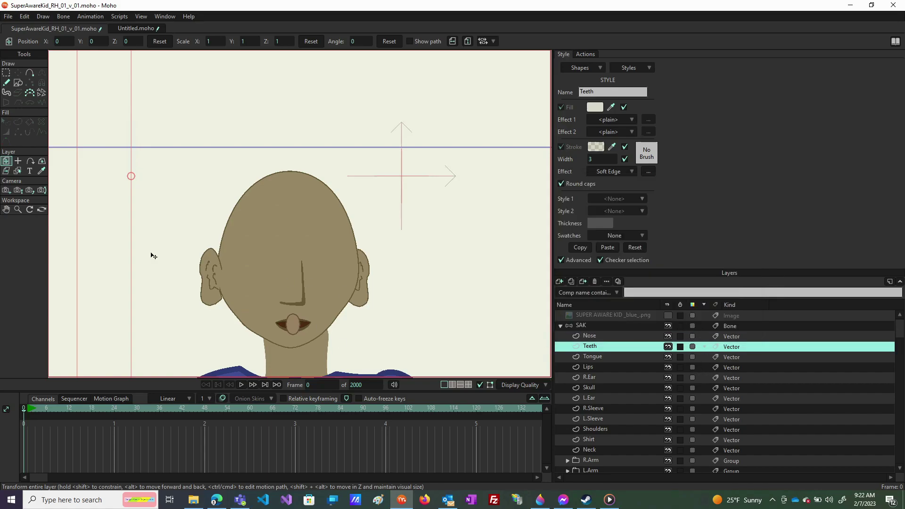
- Choose the rectangle as the shape to draw and rename the Teeth layer as UpperTeeth
left_click(17, 83)
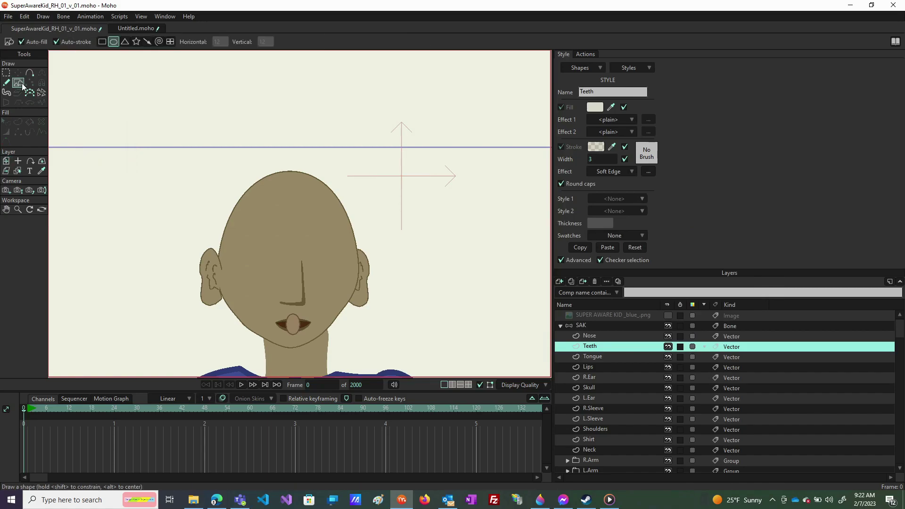
double_click(589, 347)
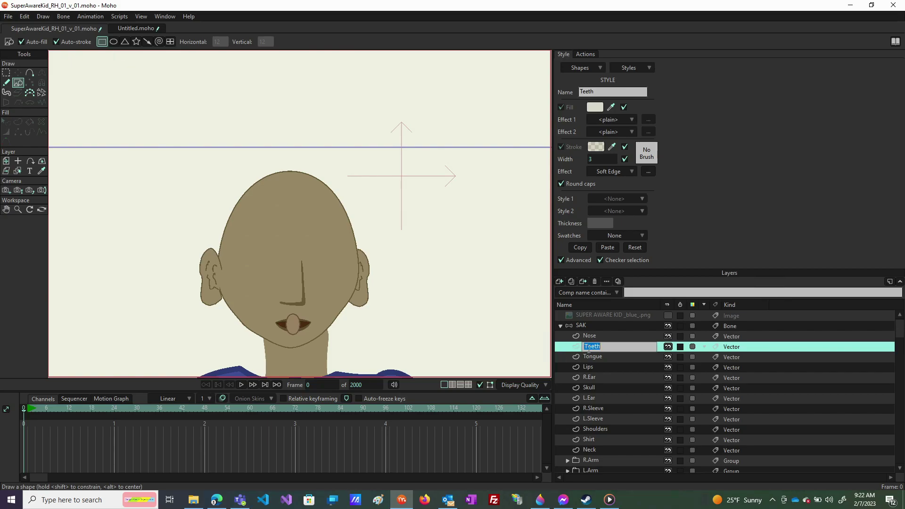
left_click(586, 343)
type("Upper")
key("Return")
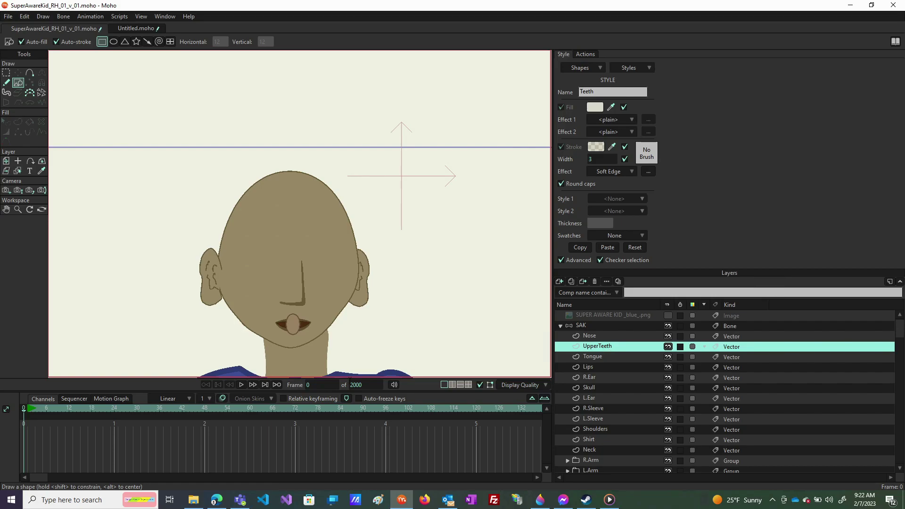
- Draw a wide, flat rectangle across the upper lip for the upper teeth and move it up slightly
scroll(302, 354, "up", 5)
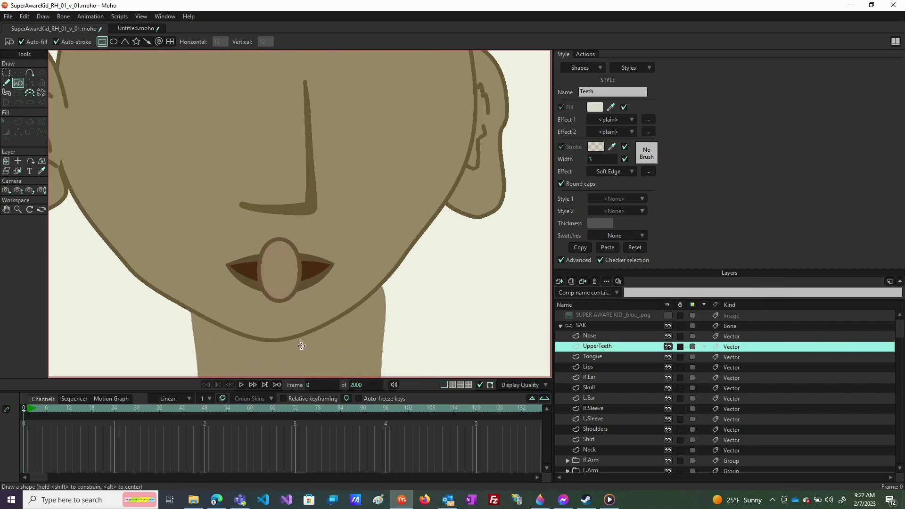
mouse_move(234, 236)
left_mouse_down()
mouse_move(285, 271)
mouse_move(365, 263)
mouse_move(315, 255)
left_mouse_up()
key("t")
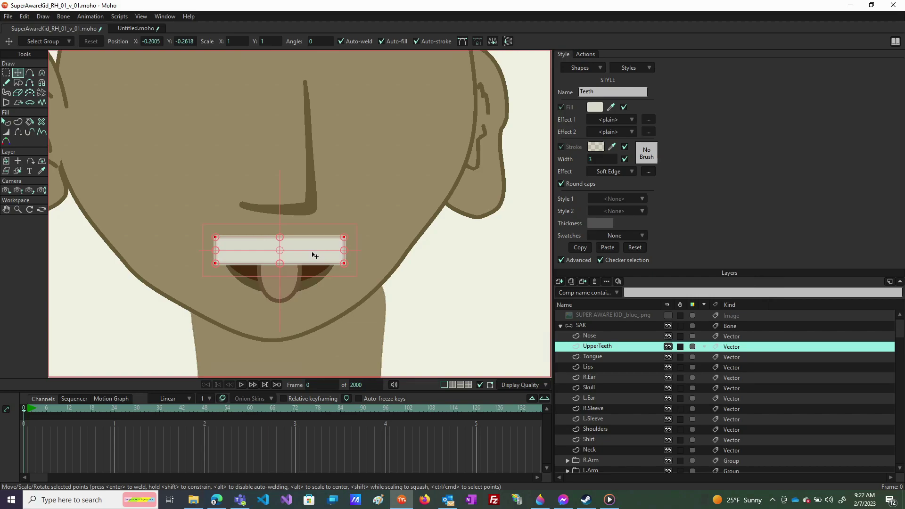
left_click_drag(314, 255, 314, 253)
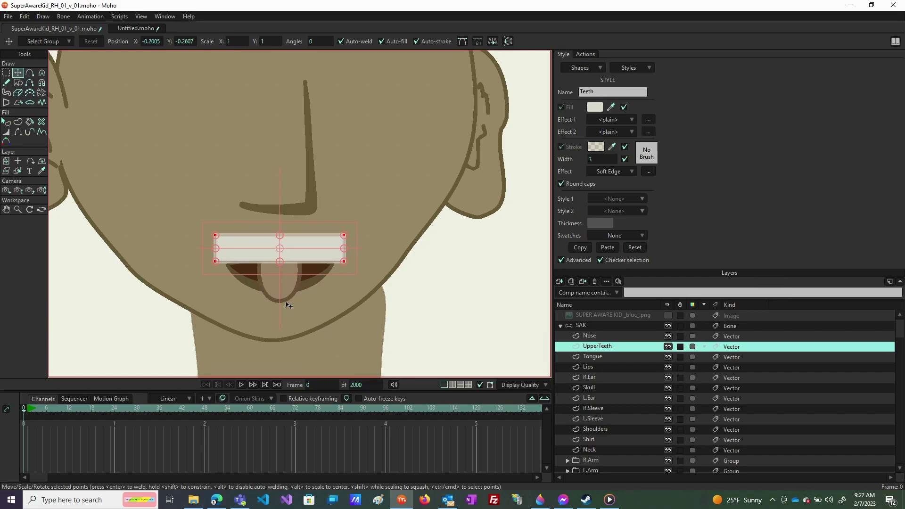
- Add seven points along the lower edge of the teeth rectangle, one at the centre and three on each side
key("a")
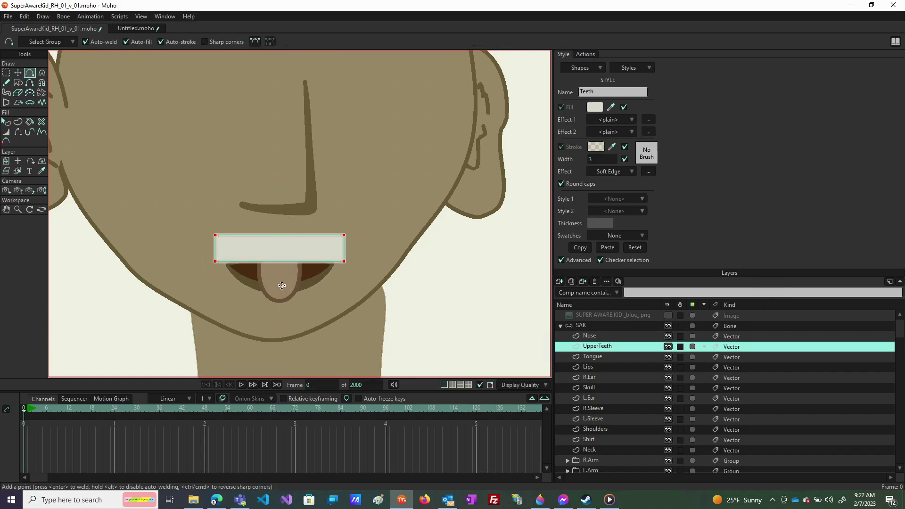
left_click(282, 261)
left_click(301, 261)
left_click(261, 261)
left_click(317, 261)
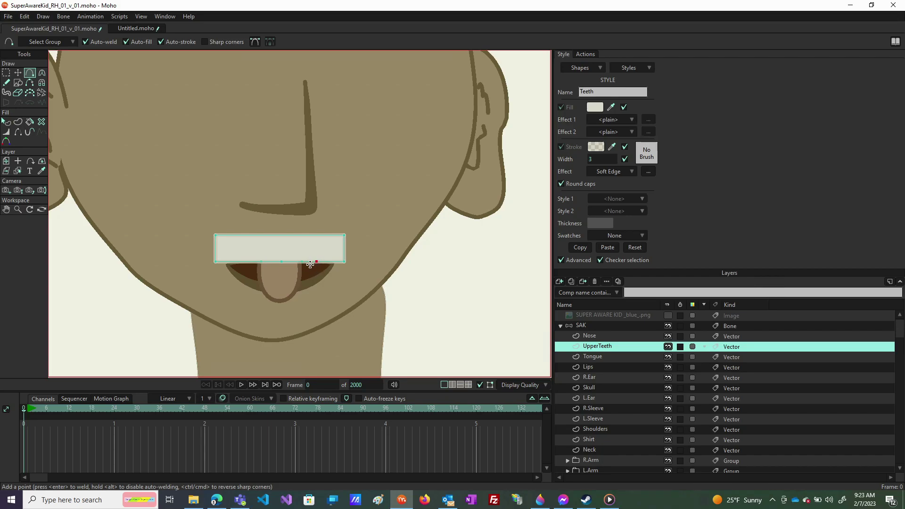
left_click(248, 261)
left_click(330, 261)
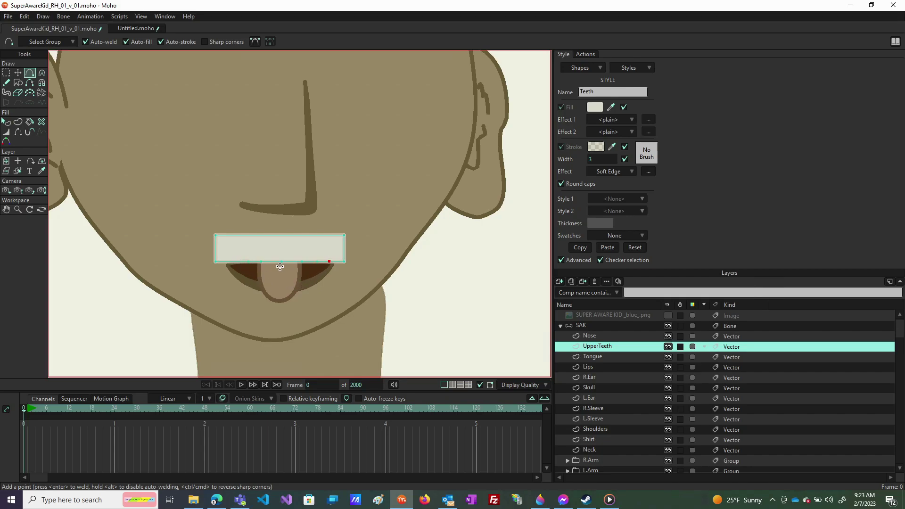
left_click(234, 261)
- Start adjusting the curvature of the points along the lower edge of the upper teeth
key("c")
scroll(242, 273, "up", 5)
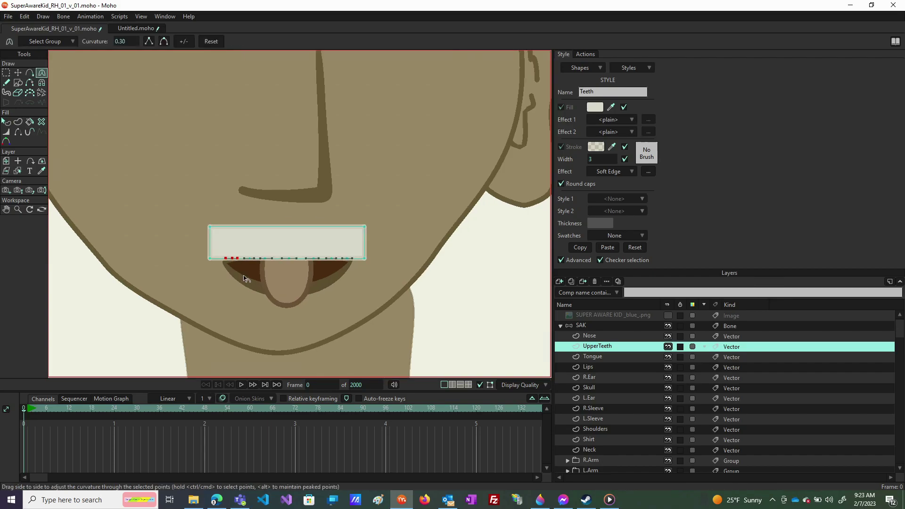
- Adjust the curvature handles at all seven points along the upper teeth's lower edge to give each tooth a slight scallop
left_click_drag(233, 246, 231, 247)
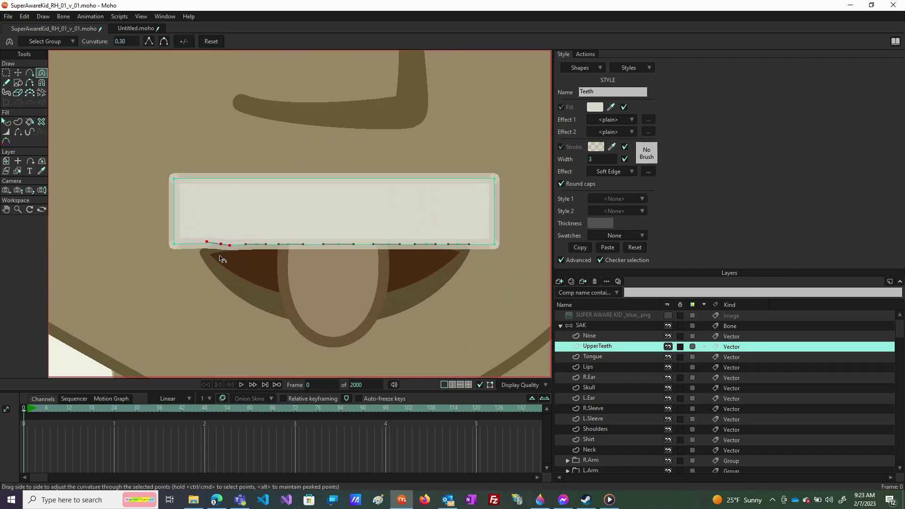
left_click_drag(207, 242, 211, 246)
left_click(252, 245, "ctrl")
left_click_drag(269, 247, 265, 249)
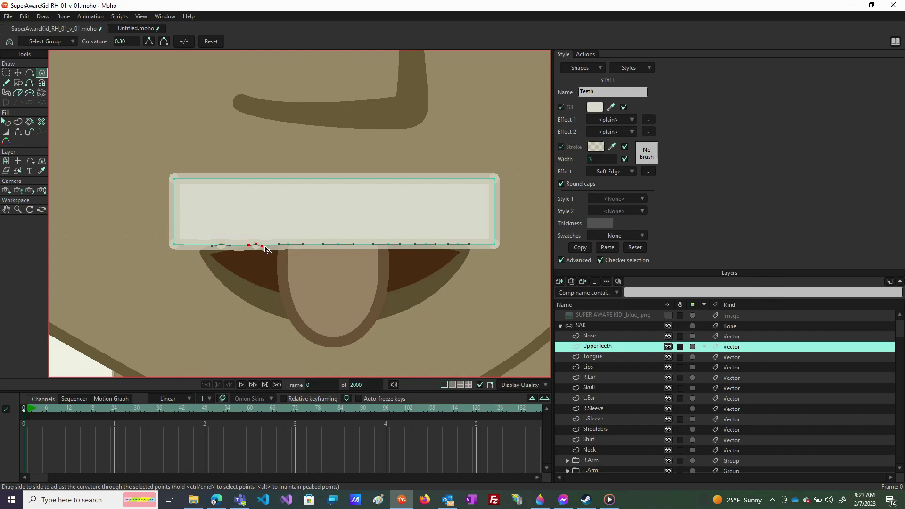
left_click(286, 245, "ctrl")
left_click_drag(303, 245, 301, 249)
left_click(330, 246, "ctrl")
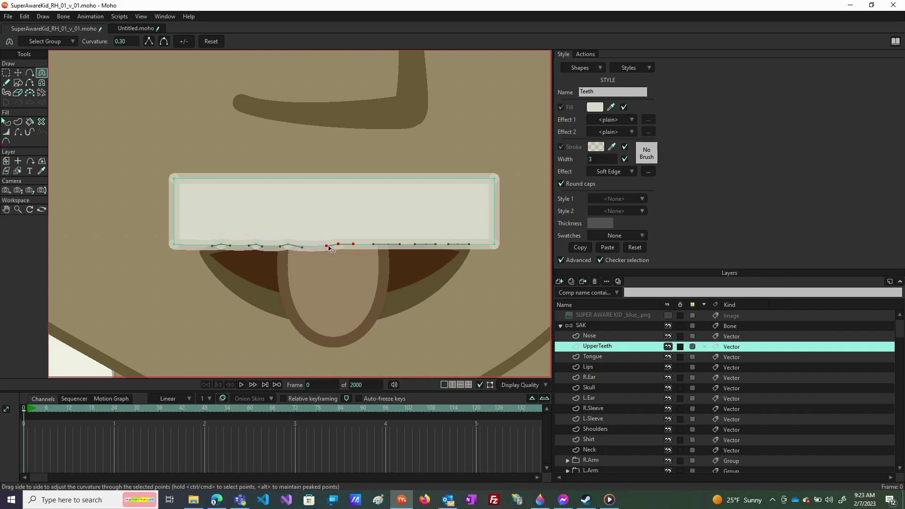
left_click_drag(354, 244, 355, 247)
left_click(373, 246, "ctrl")
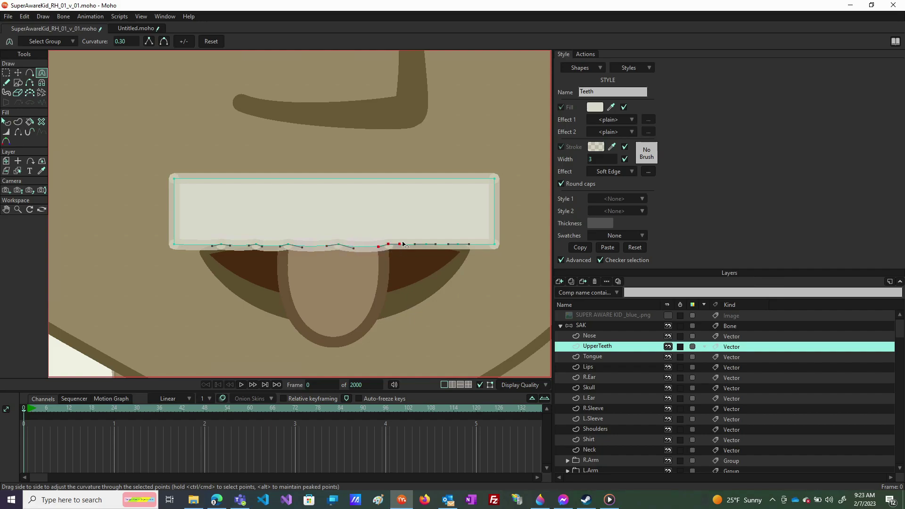
left_click_drag(403, 244, 470, 249)
left_click(417, 244, "ctrl")
left_click(452, 246, "ctrl")
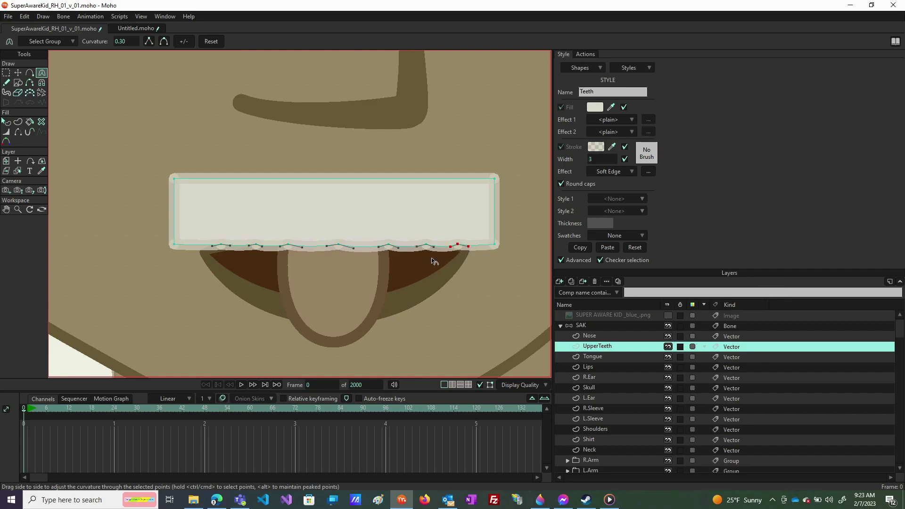
- Deepen the curves of the two middle teeth and the pointed tooth on each side along the upper teeth's lower edge
scroll(333, 275, "down", 4)
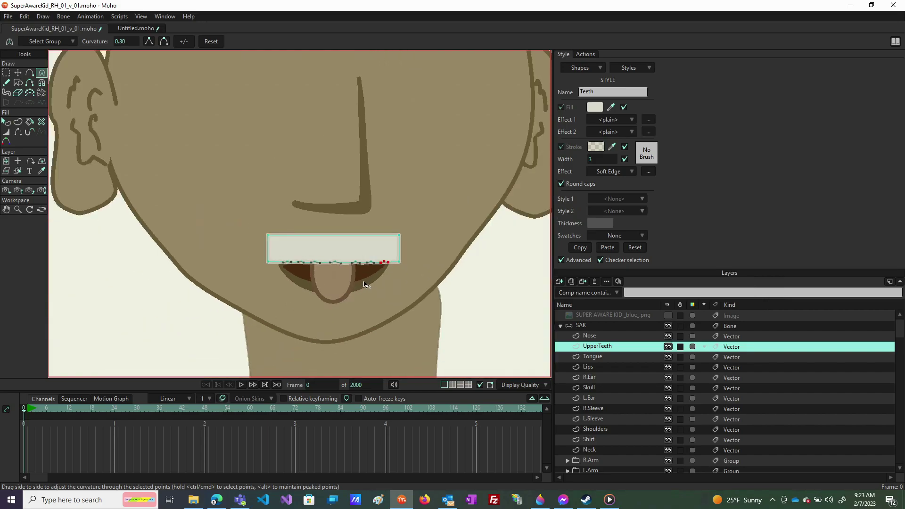
scroll(361, 283, "up", 4)
scroll(353, 256, "up", 2)
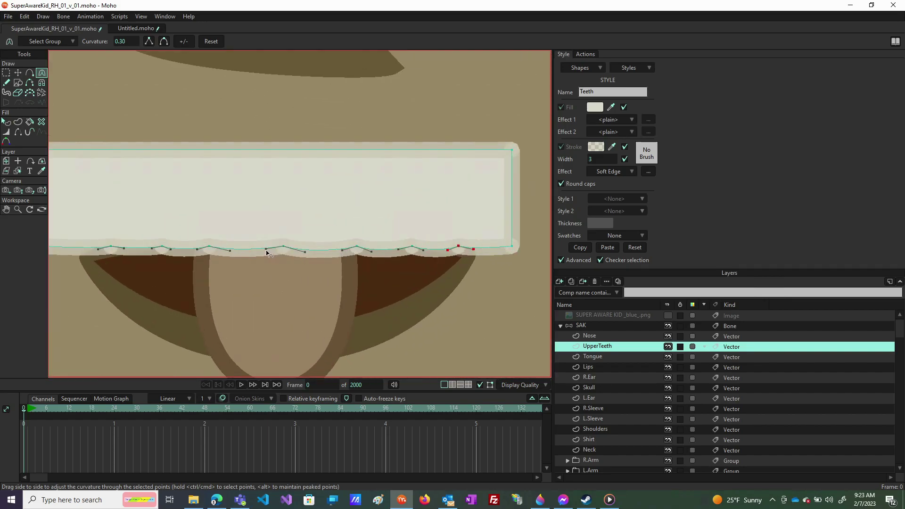
left_click_drag(267, 249, 271, 257)
left_click_drag(216, 250, 210, 253)
left_click_drag(304, 253, 352, 256)
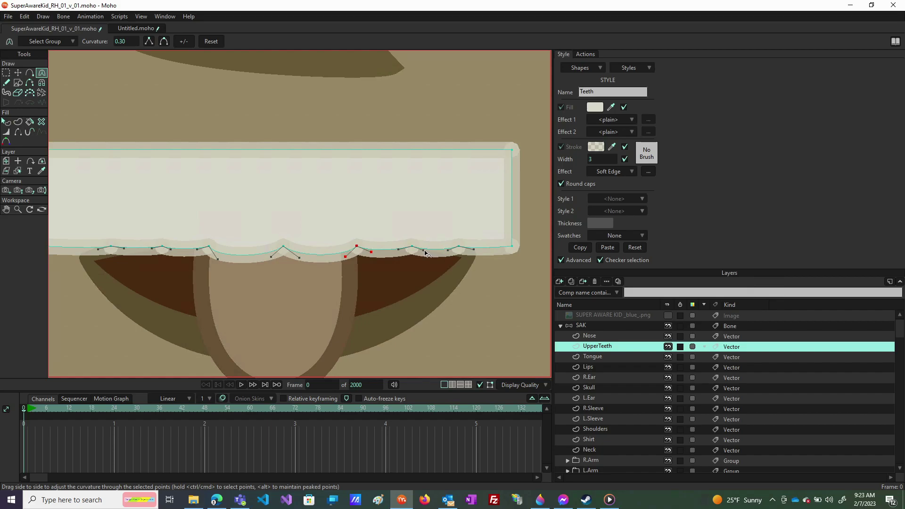
left_click_drag(424, 253, 436, 264)
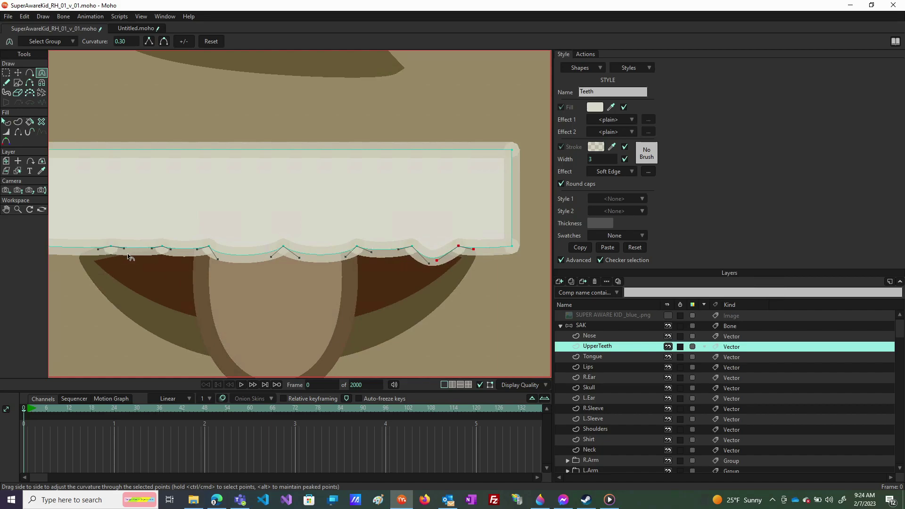
mouse_move(130, 251)
left_mouse_down()
mouse_move(126, 263)
mouse_move(153, 255)
mouse_move(130, 262)
left_mouse_up()
scroll(255, 259, "down", 4)
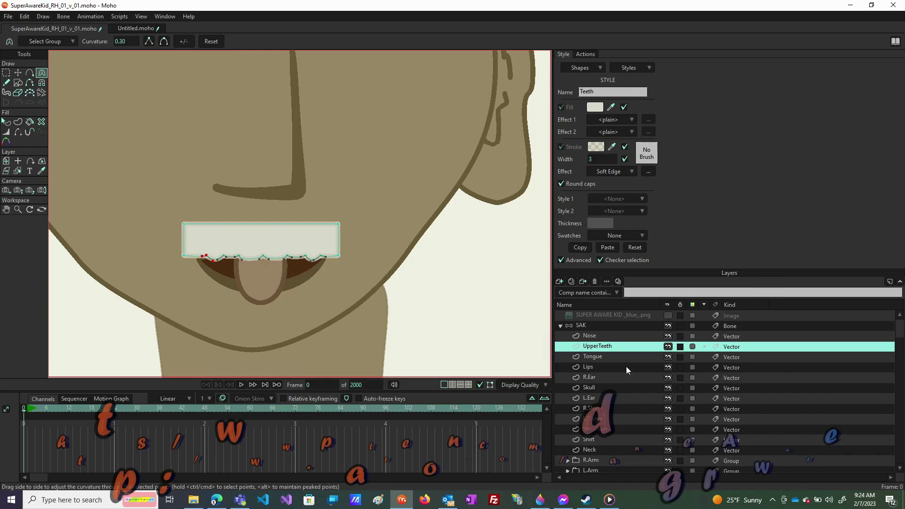
- Add a vector layer named LowerTeeth and place it directly beneath the UpperTeeth layer
left_click(562, 294)
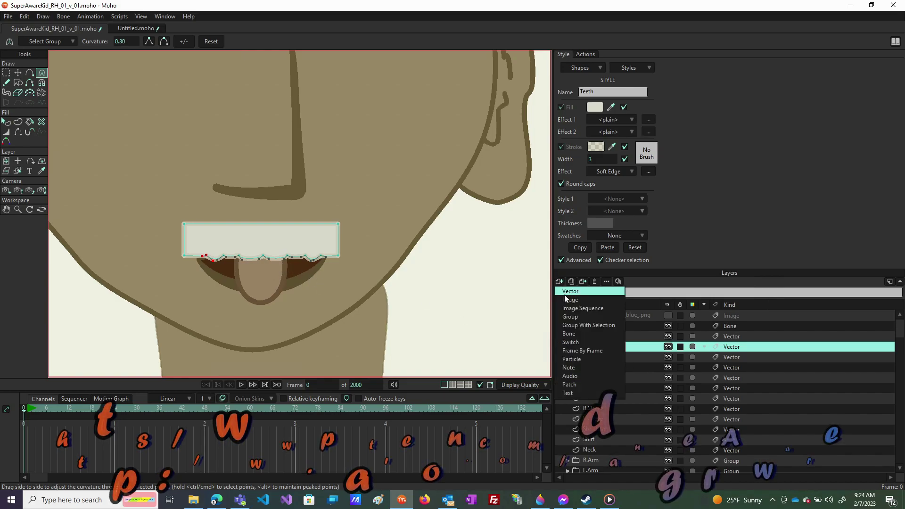
left_click(567, 292)
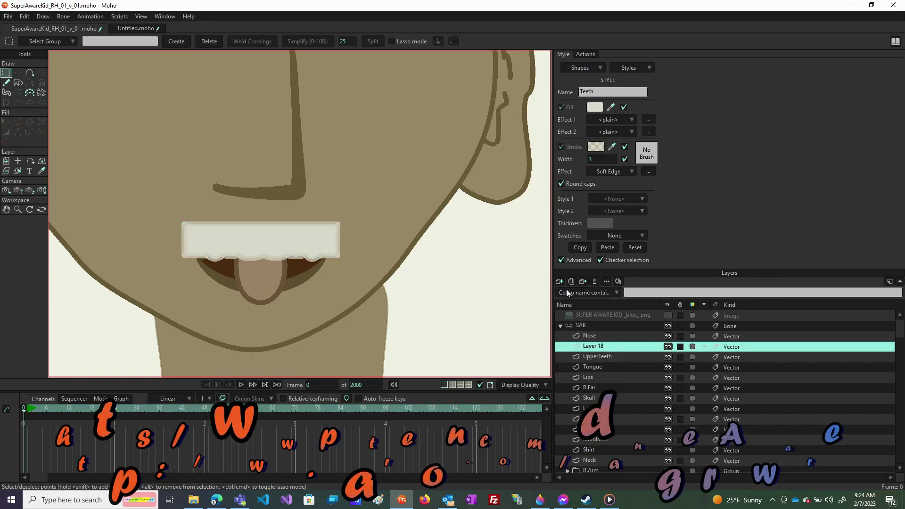
double_click(609, 347)
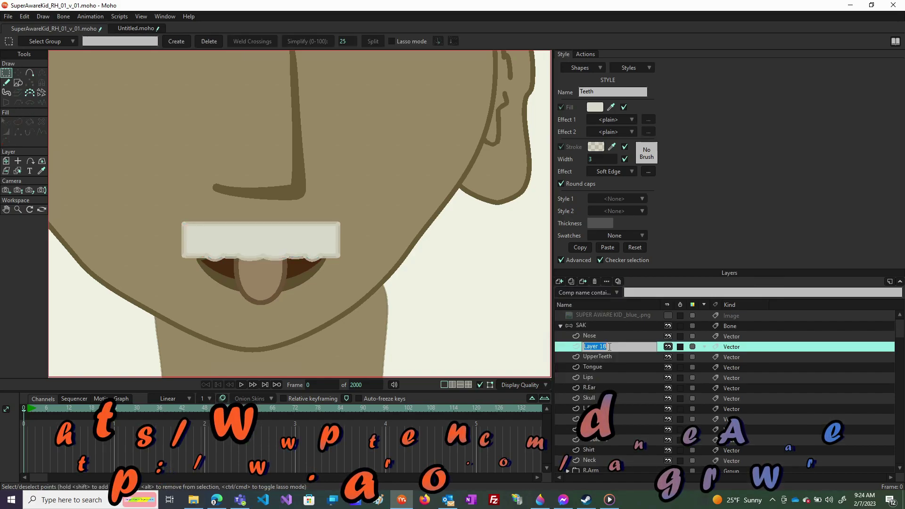
type("Lower")
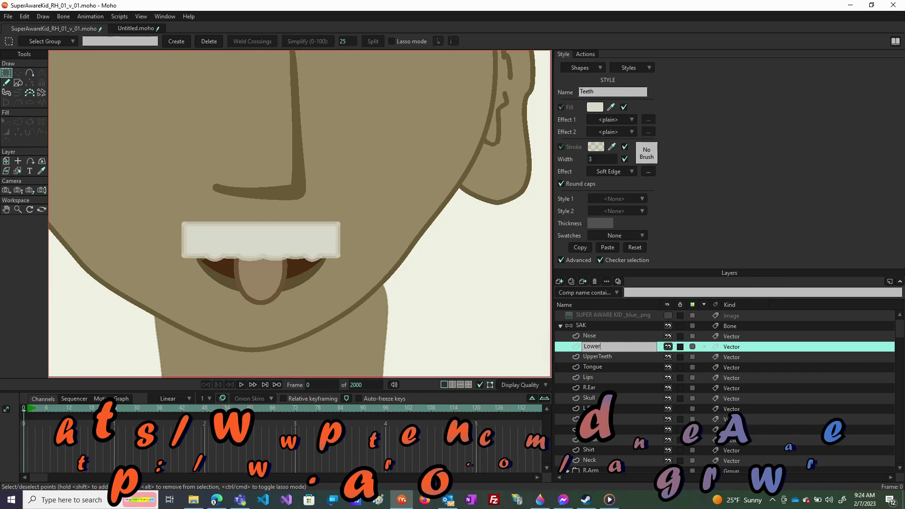
type("Teeth")
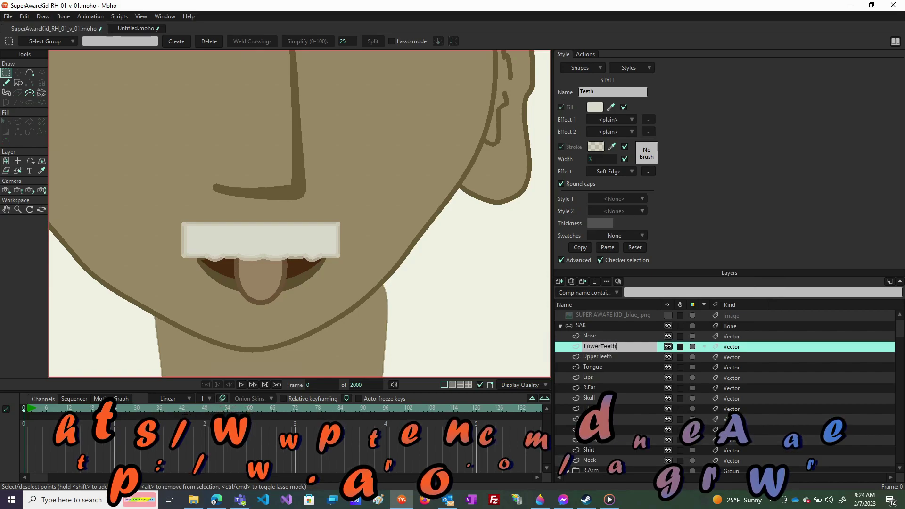
left_click(617, 339)
left_click(598, 347)
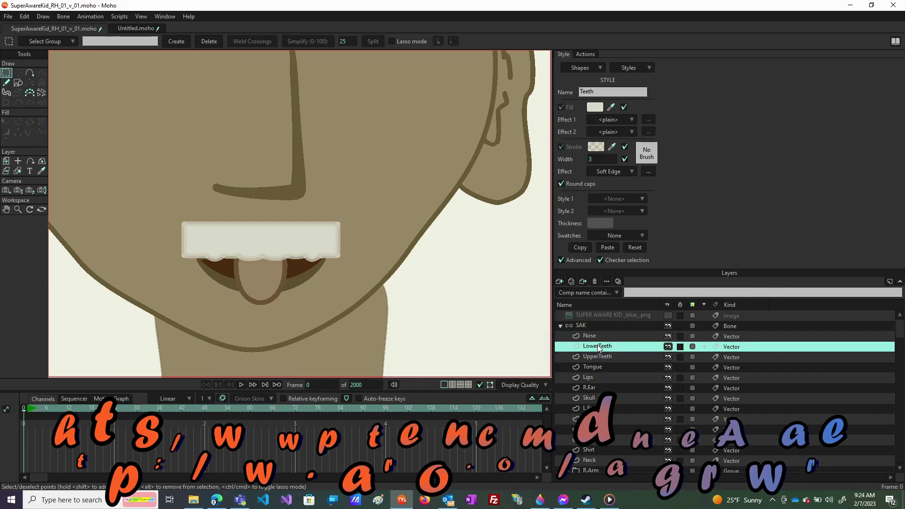
left_click_drag(606, 345, 604, 361)
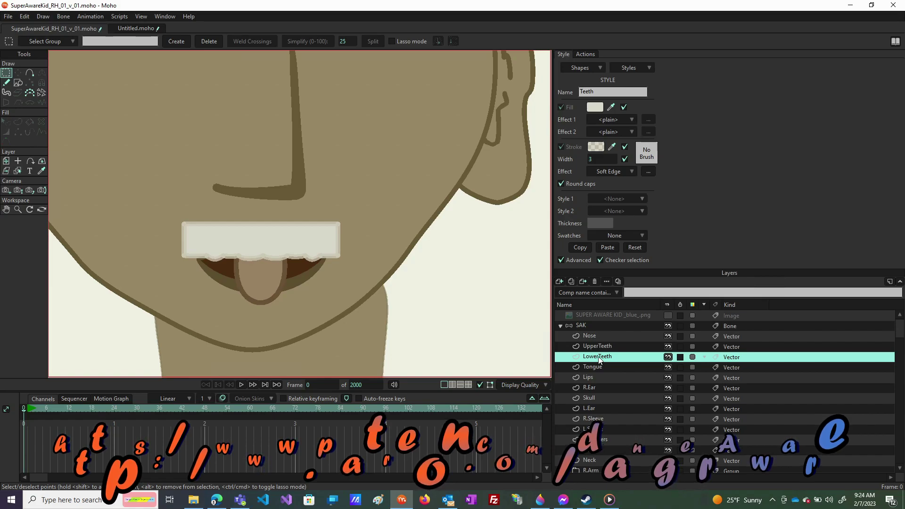
- Draw a wide rectangle for the lower teeth across the lower mouth and add five points around the middle of its upper edge
left_click(18, 83)
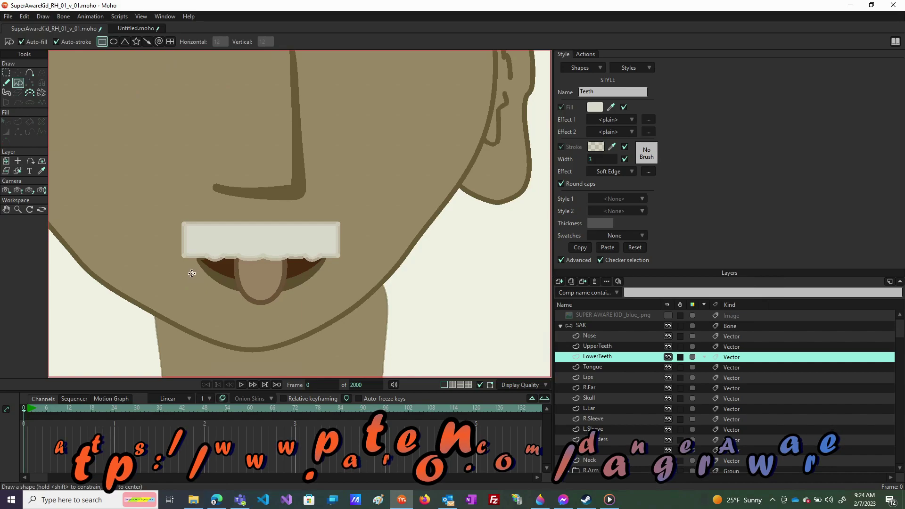
left_click_drag(186, 273, 335, 304)
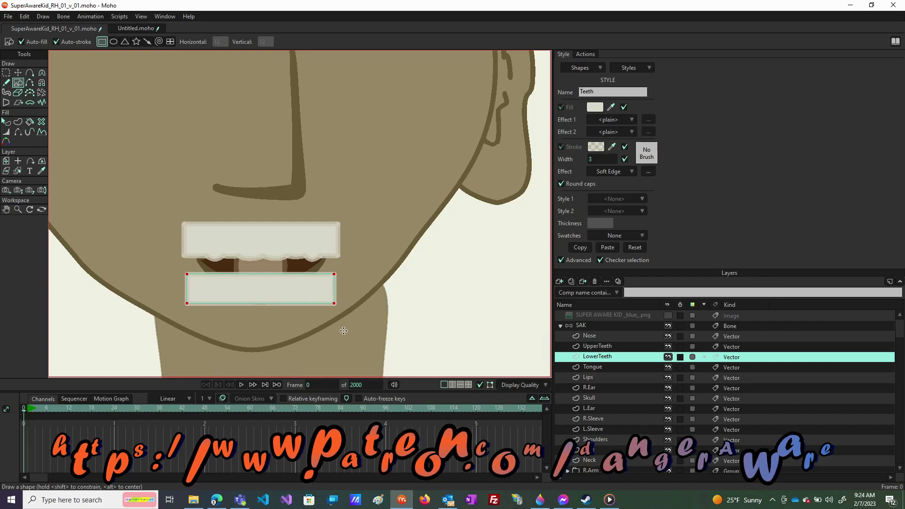
key("a")
scroll(275, 296, "up", 5)
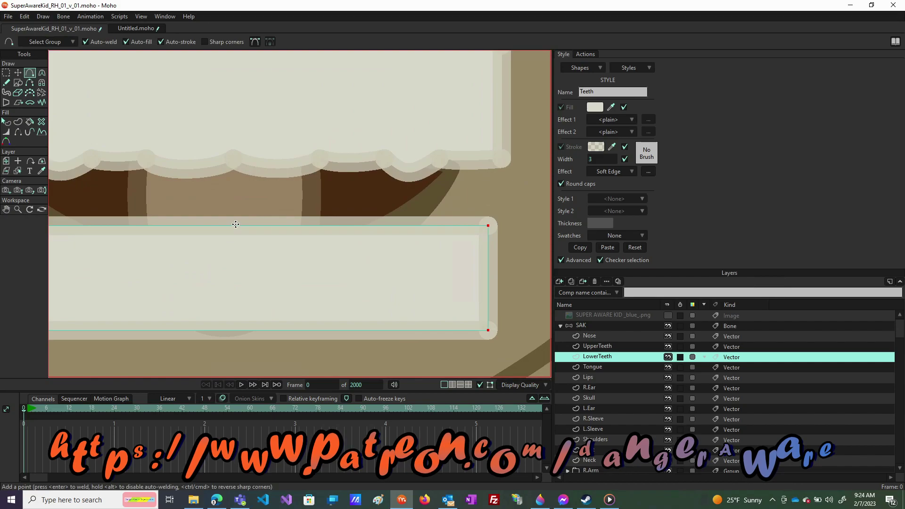
left_click(235, 225)
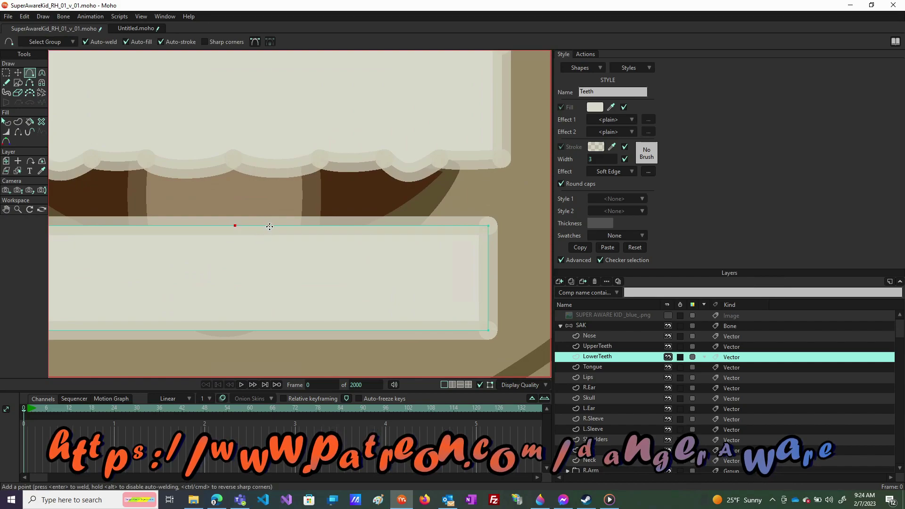
left_click(270, 226)
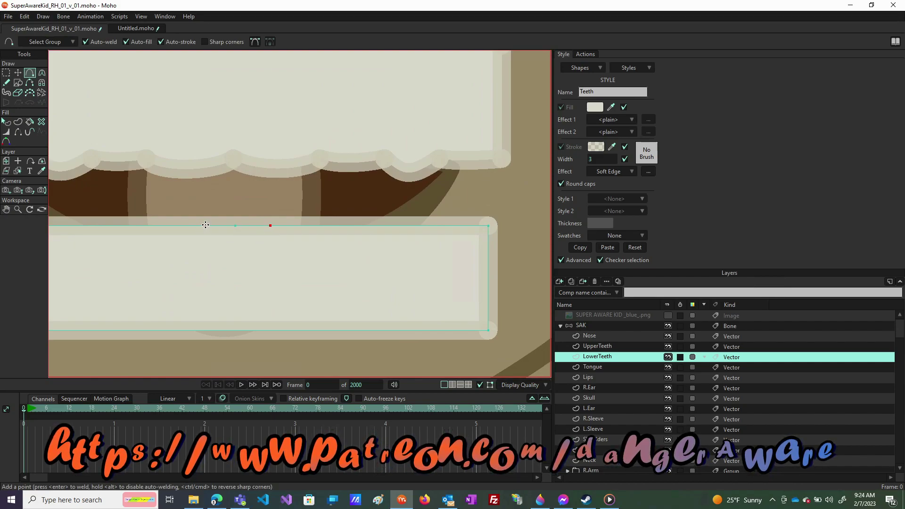
left_click(204, 225)
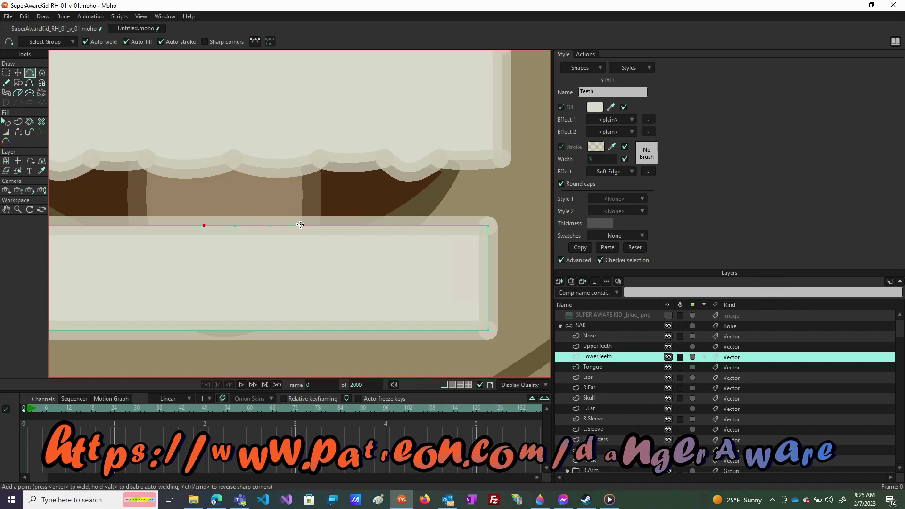
left_click(301, 226)
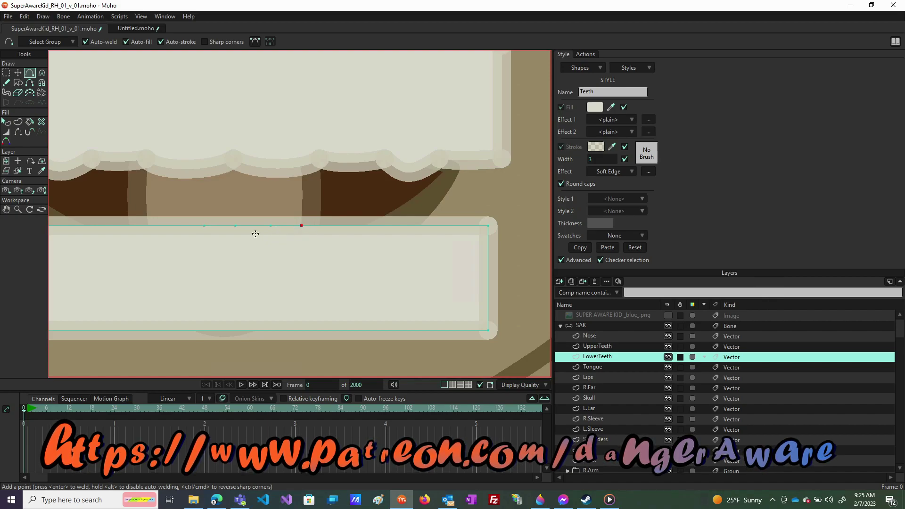
left_click(171, 226)
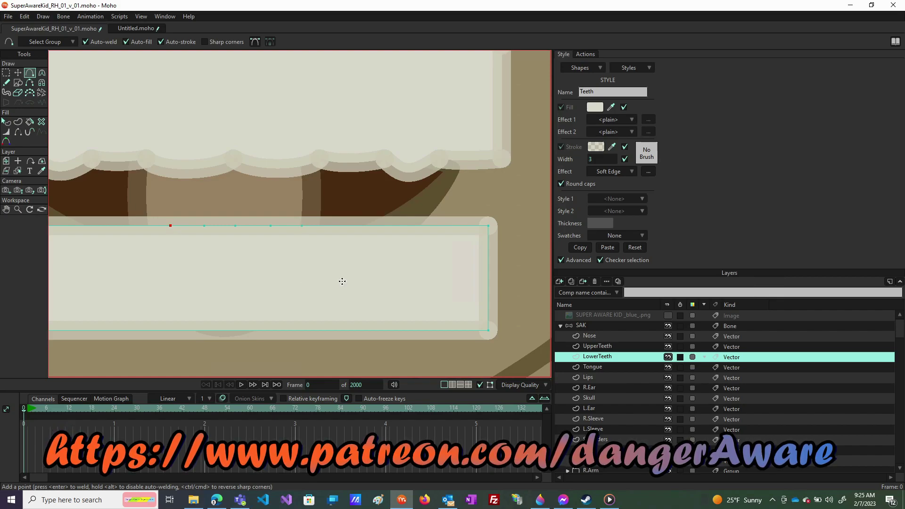
scroll(426, 309, "down", 4)
scroll(416, 309, "up", 2)
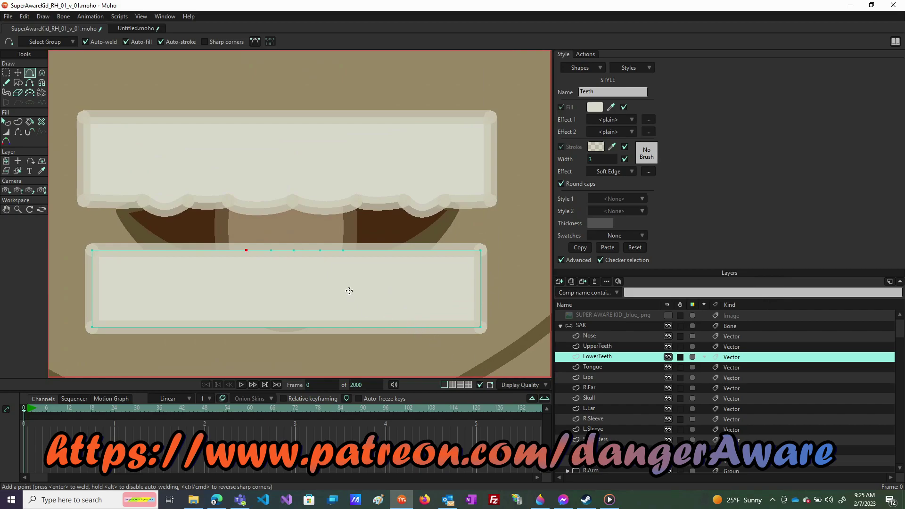
left_click(643, 367)
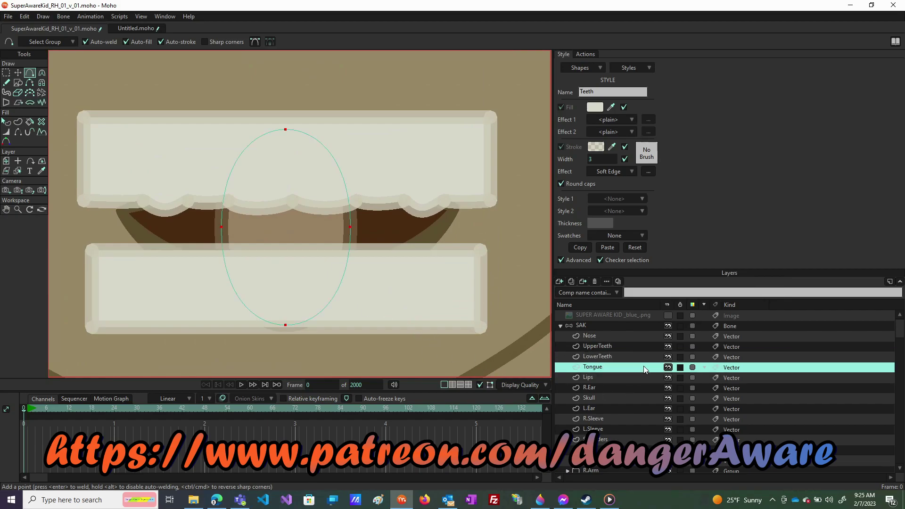
scroll(335, 241, "down", 2)
scroll(332, 243, "down", 2)
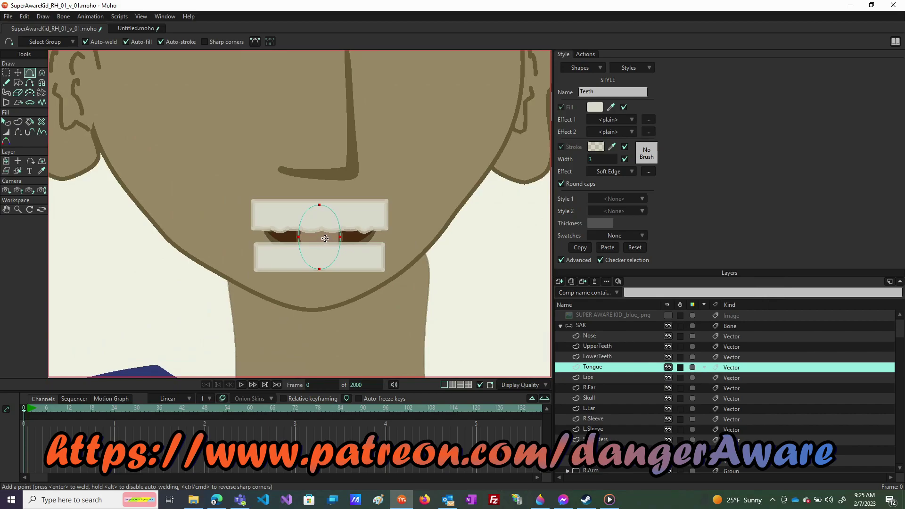
key("t")
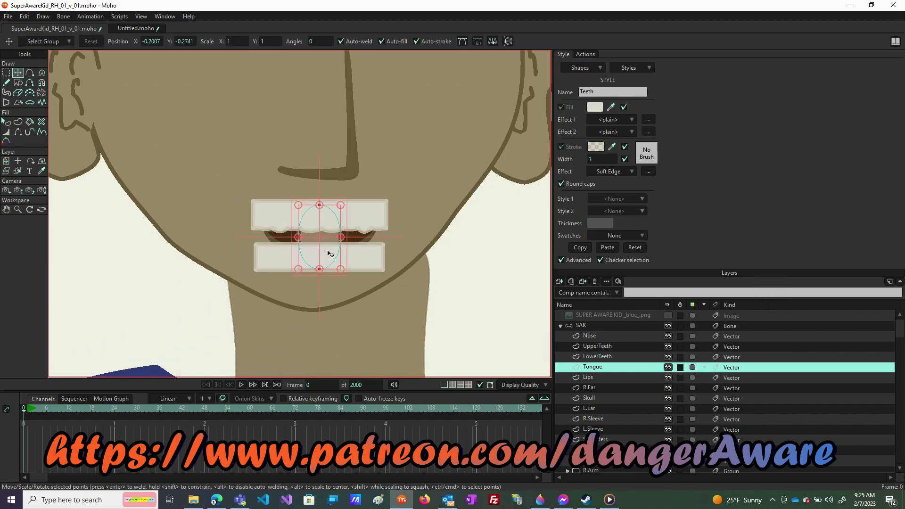
scroll(326, 235, "up", 3)
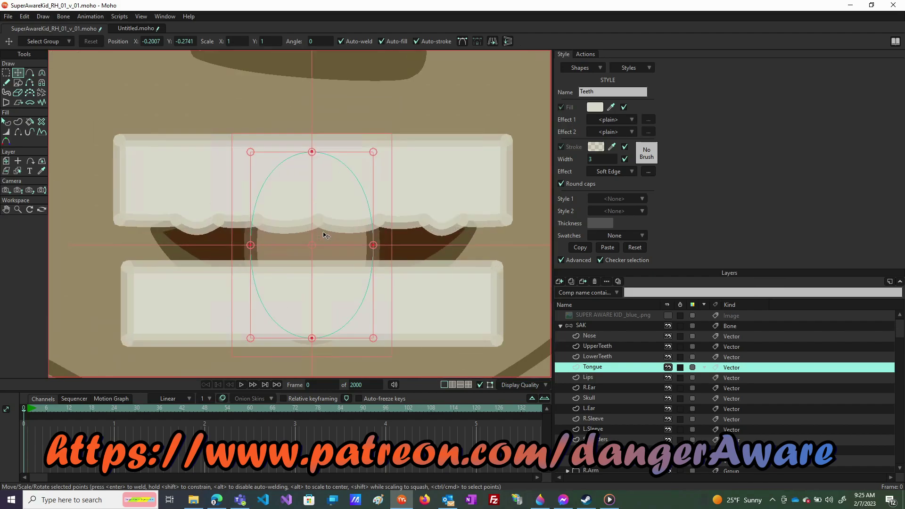
- Select the five added points on the LowerTeeth rectangle's upper edge and shift them slightly left to center them over the tongue
left_click(612, 357)
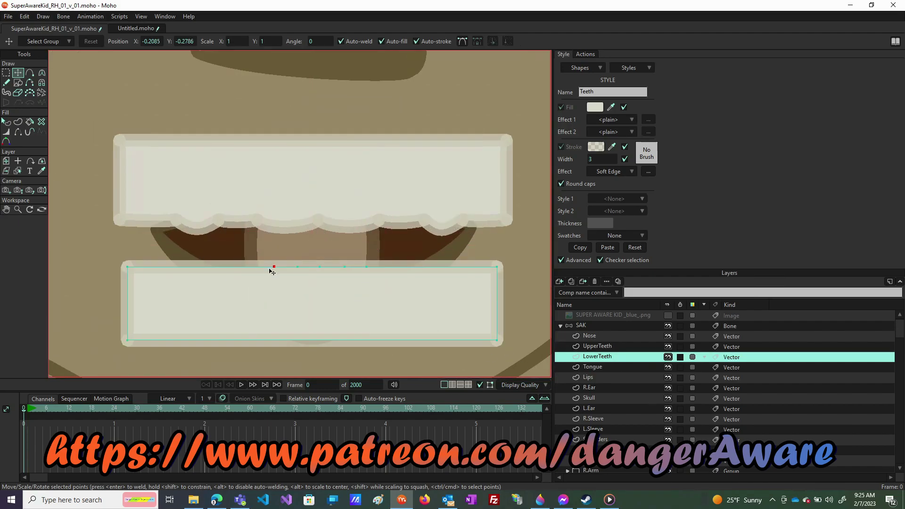
left_click(6, 73)
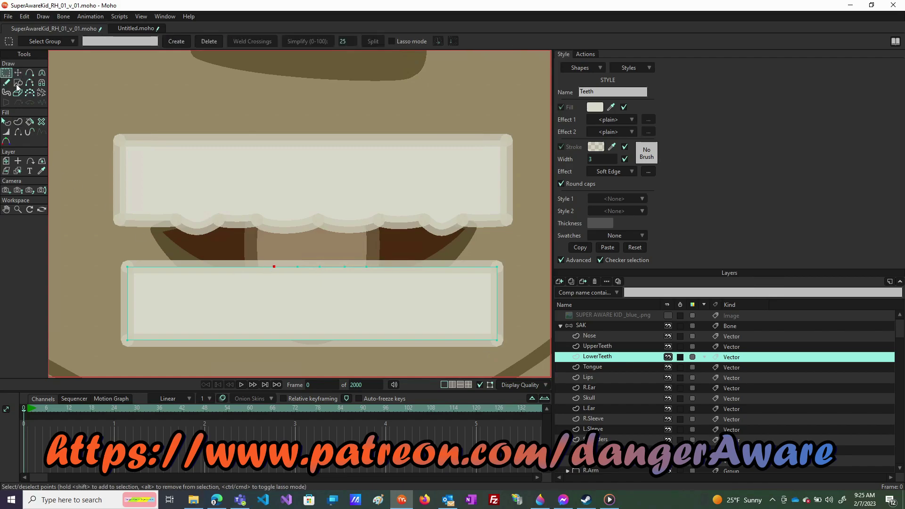
left_click_drag(250, 256, 376, 285)
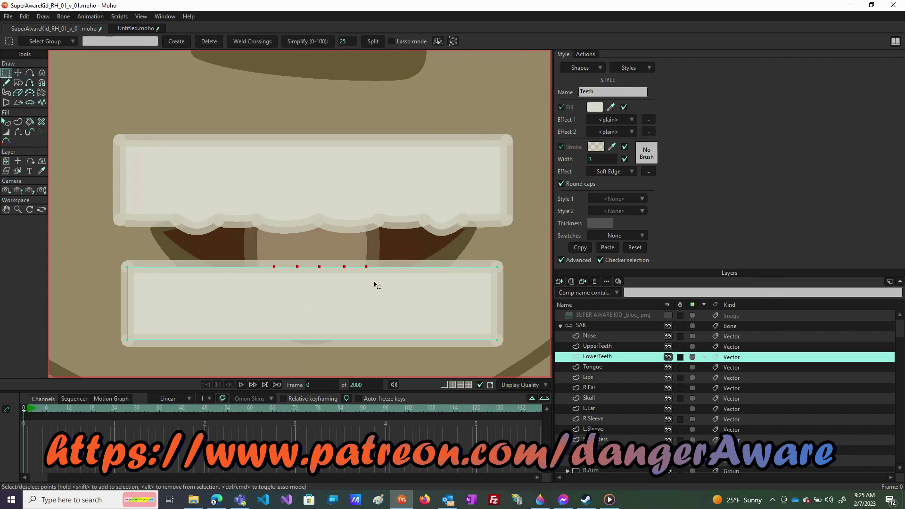
key("t")
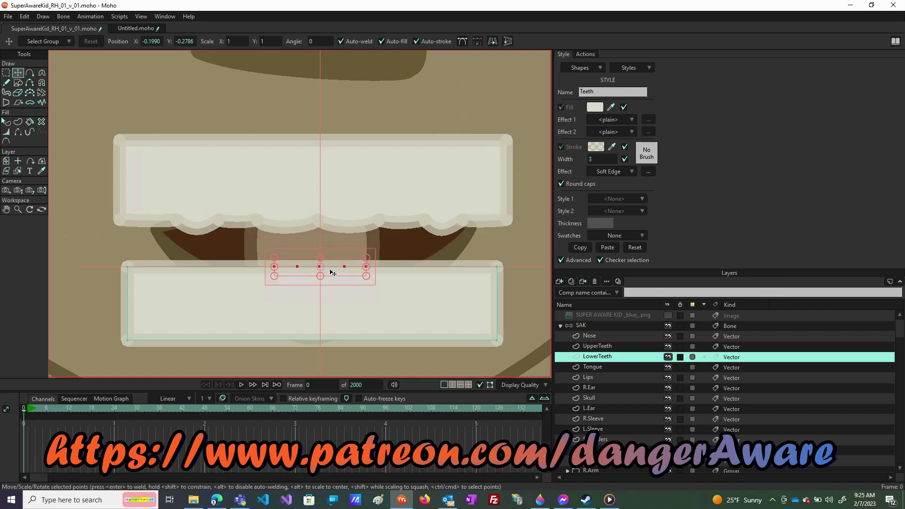
left_click_drag(333, 273, 329, 272)
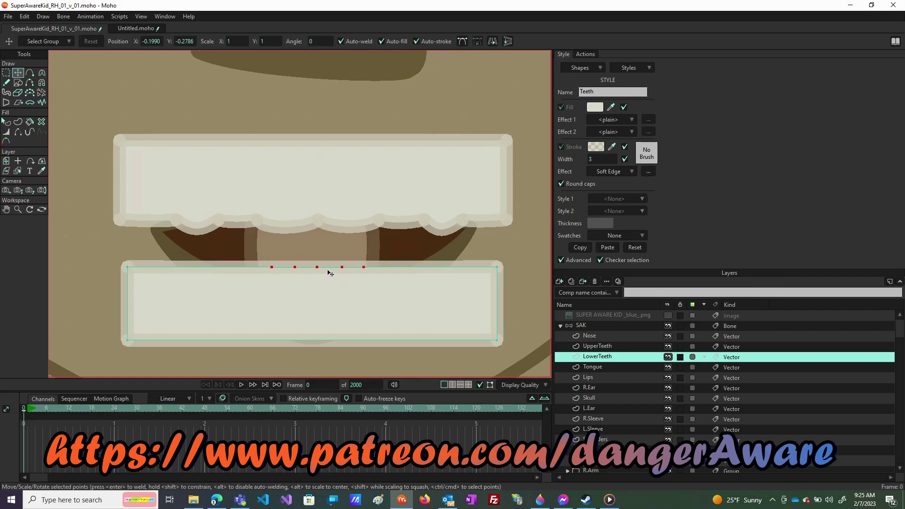
- Nudge the five LowerTeeth points slightly left, and shift the seven points of the UpperTeeth's lower edge left to center them over the tongue
left_click(328, 273)
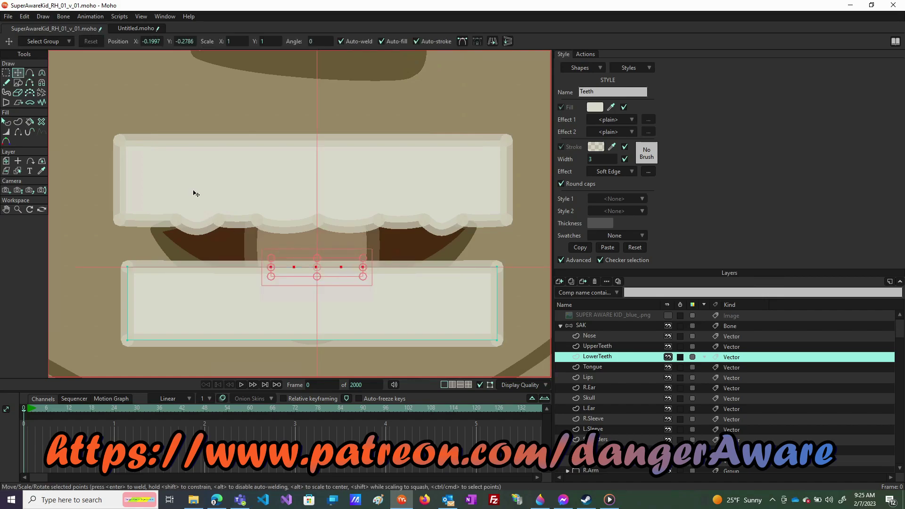
left_click(650, 347)
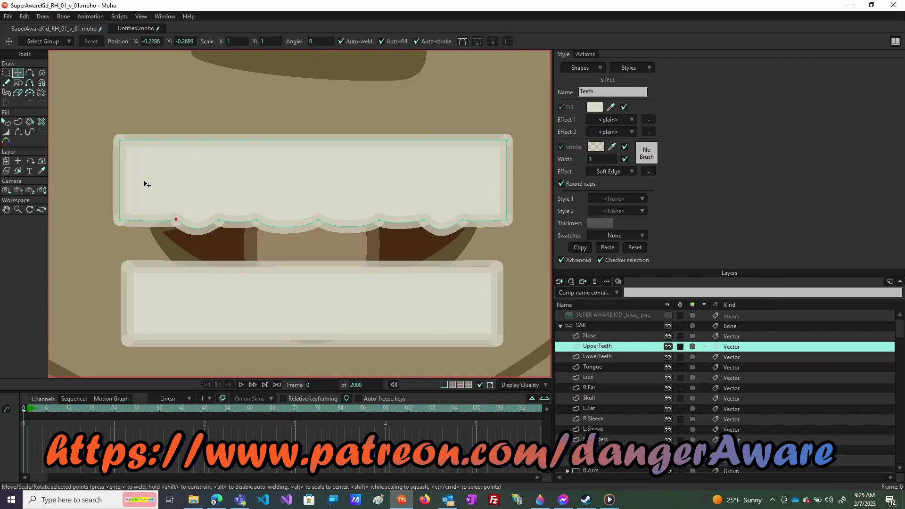
key("g")
left_click_drag(144, 180, 485, 254)
key("t")
left_click_drag(371, 218, 359, 215)
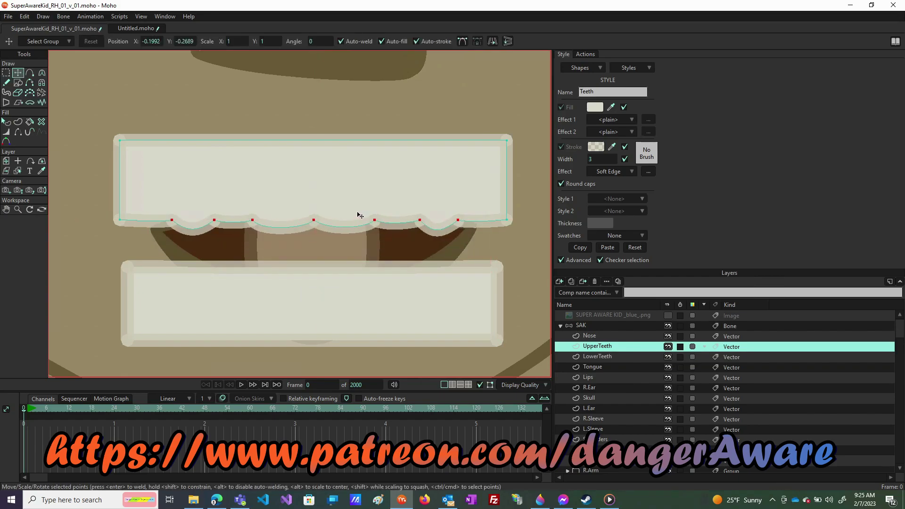
left_click_drag(359, 216, 359, 215)
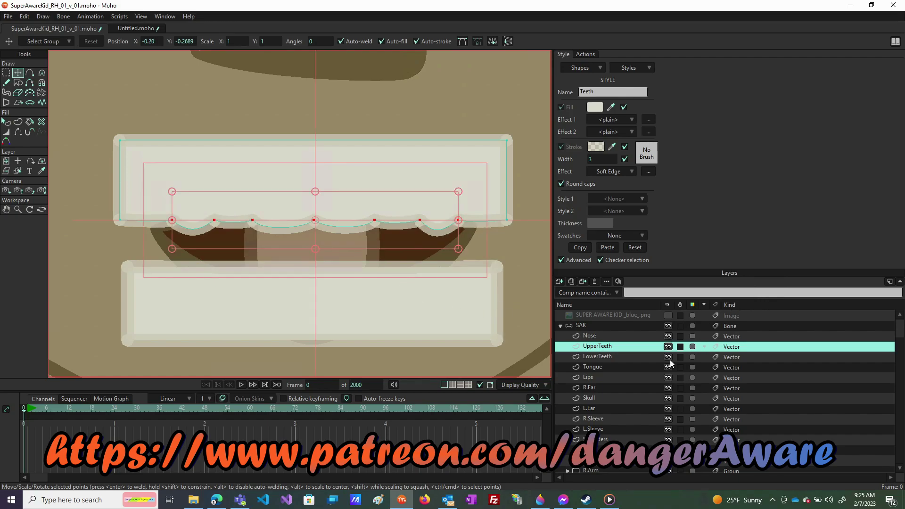
- Add four more points on each side of the existing five along the LowerTeeth rectangle's upper edge
left_click(635, 356)
scroll(331, 280, "up", 5)
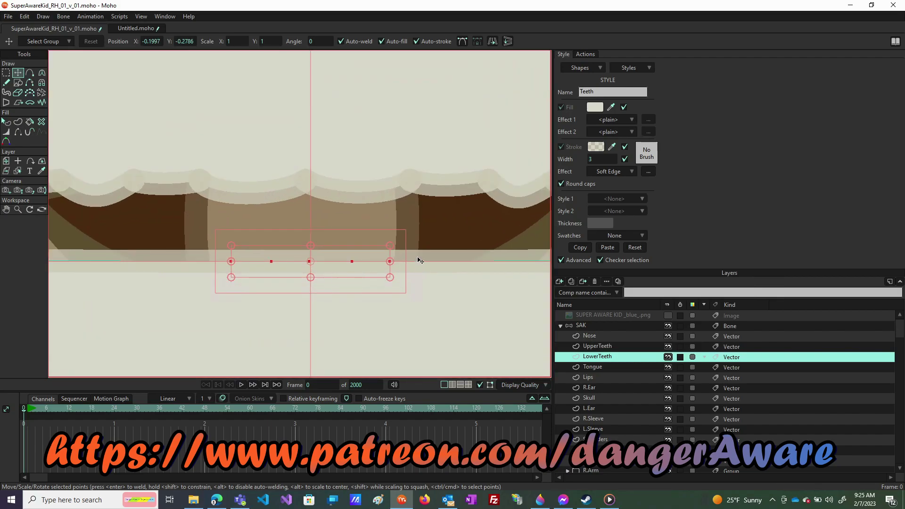
key("a")
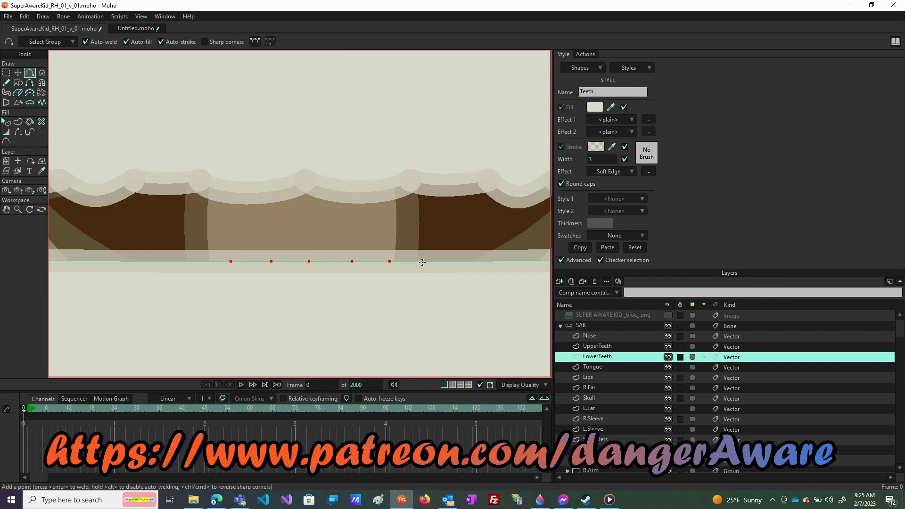
left_click(429, 261)
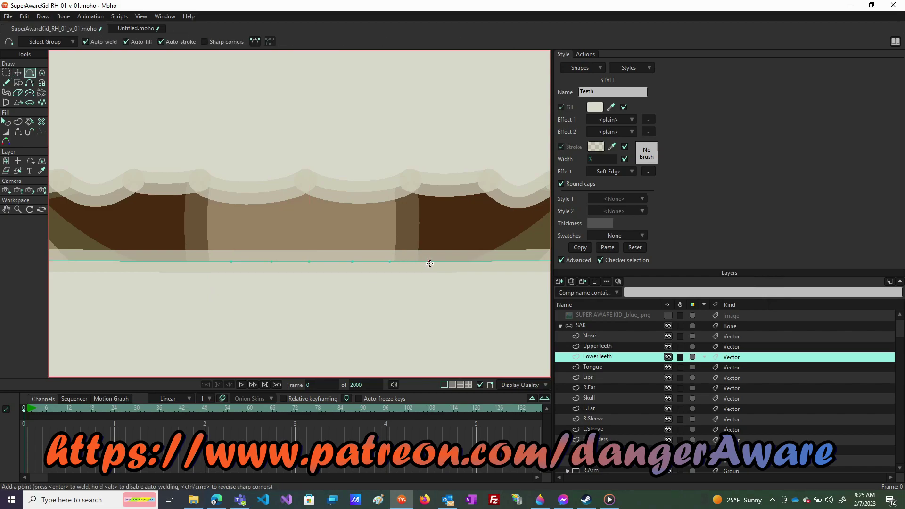
left_click(467, 261)
left_click(544, 260)
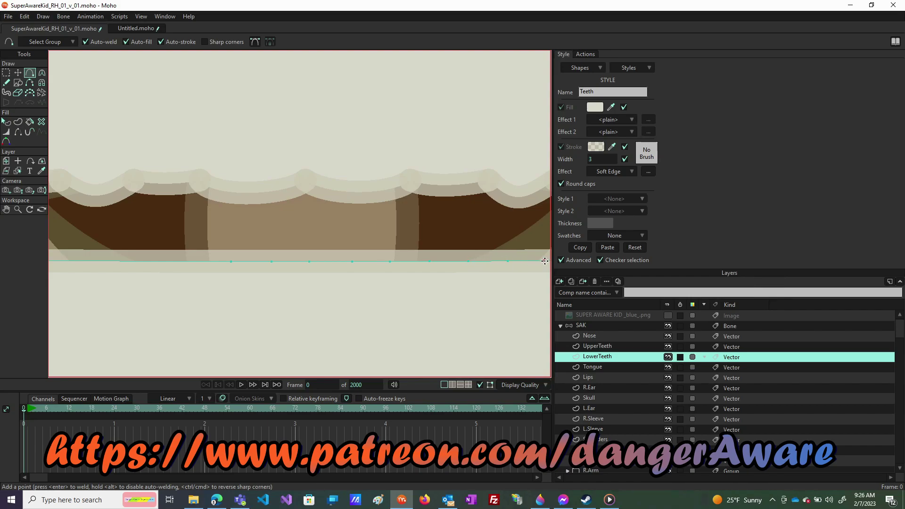
left_click(194, 261)
left_click(157, 261)
left_click(118, 261)
left_click(79, 261)
- Adjust the curvature handles of the four leftmost added points on the LowerTeeth's upper edge to form small rounded teeth
key("c")
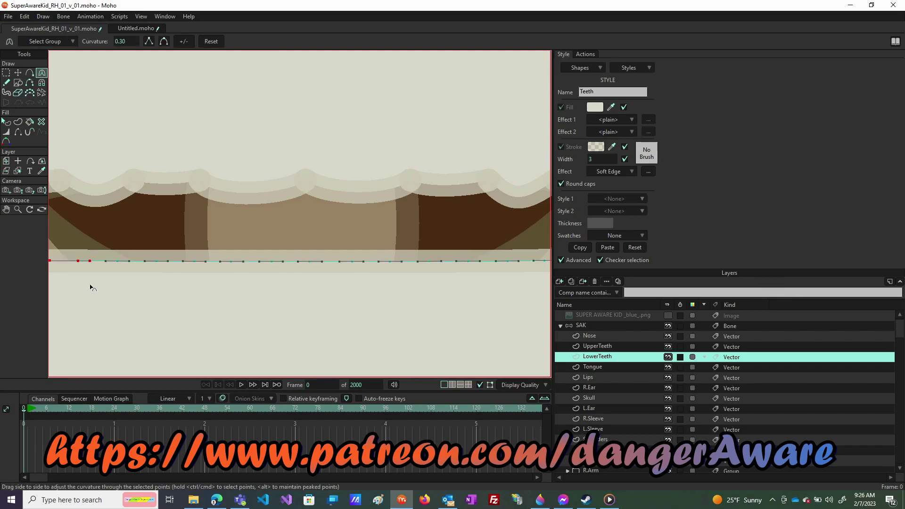
left_click_drag(50, 260, 158, 259)
left_click(146, 261)
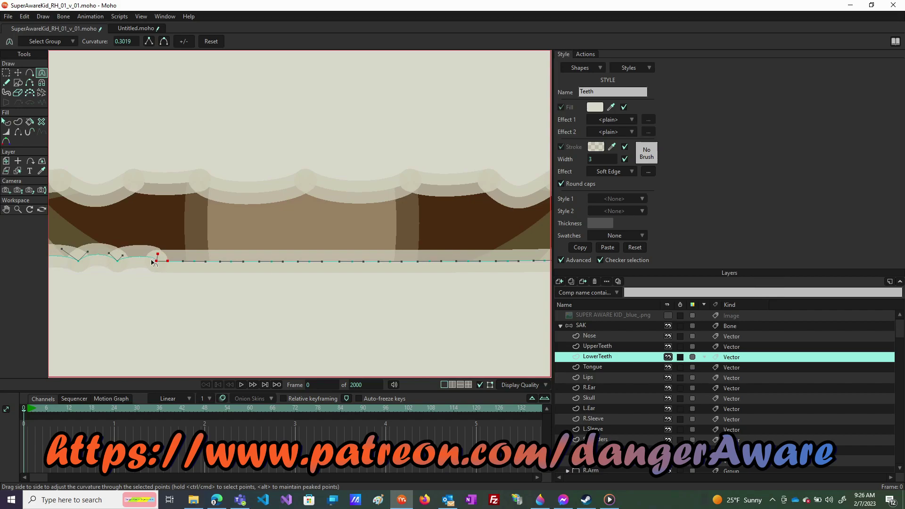
left_click(118, 258)
left_click(117, 259)
left_click(78, 254)
left_click(156, 253)
left_click(183, 258)
left_click_drag(184, 258, 196, 257)
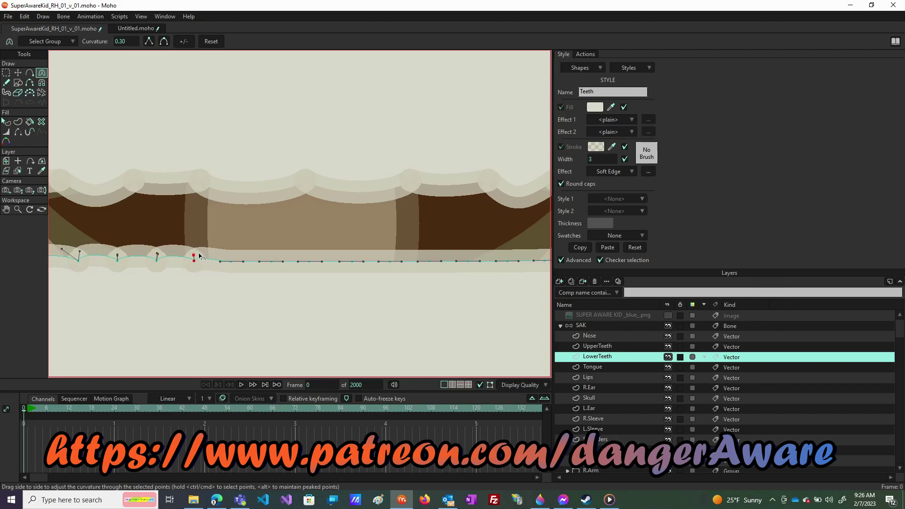
- Raise the curvature handles of the fifth to seventh added LowerTeeth points to continue the rounded teeth to the center
left_click(229, 258)
left_click_drag(229, 257, 234, 257)
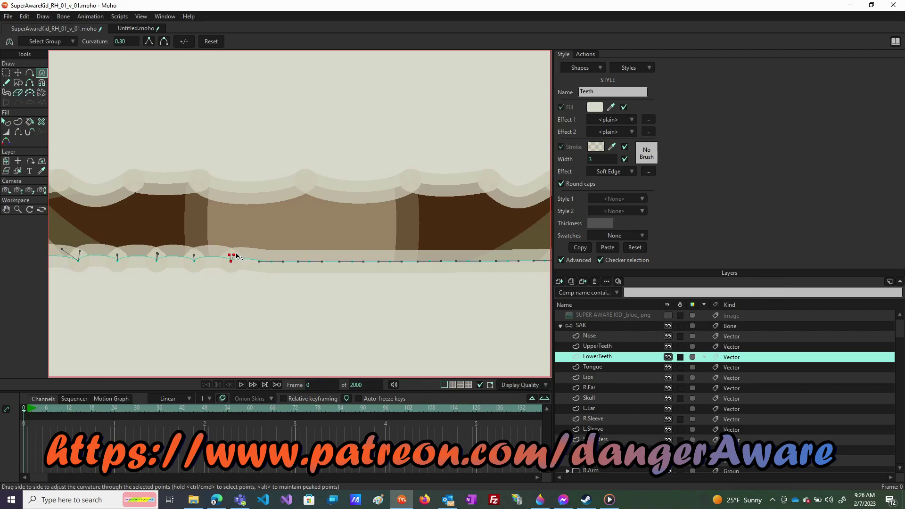
left_click(269, 259)
left_click_drag(269, 258, 314, 258)
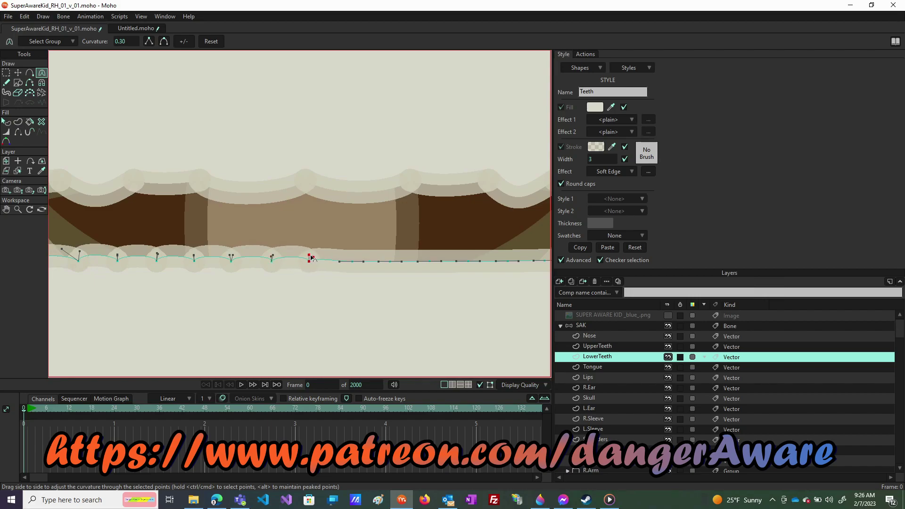
- Raise the curvature handles of the six added points right of center on the LowerTeeth's upper edge to round the remaining teeth
left_click_drag(352, 261, 432, 255)
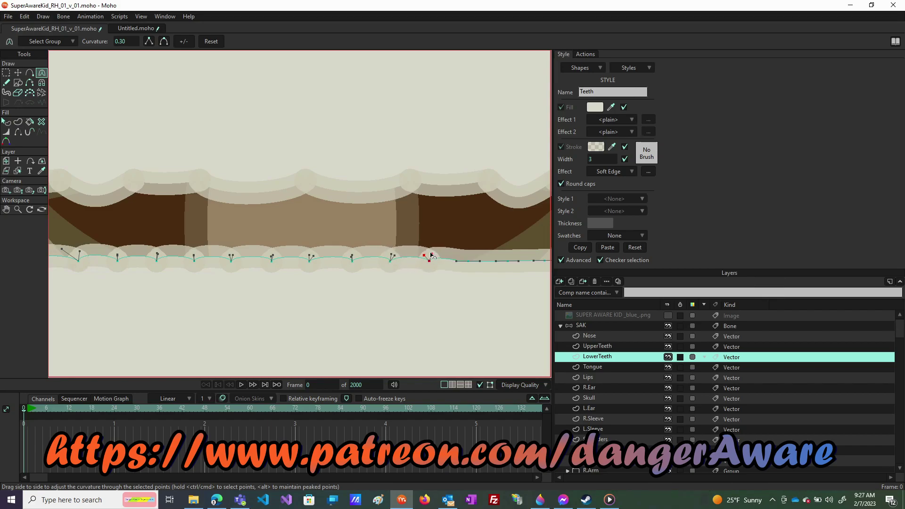
left_click(467, 260)
left_click_drag(479, 263, 468, 258)
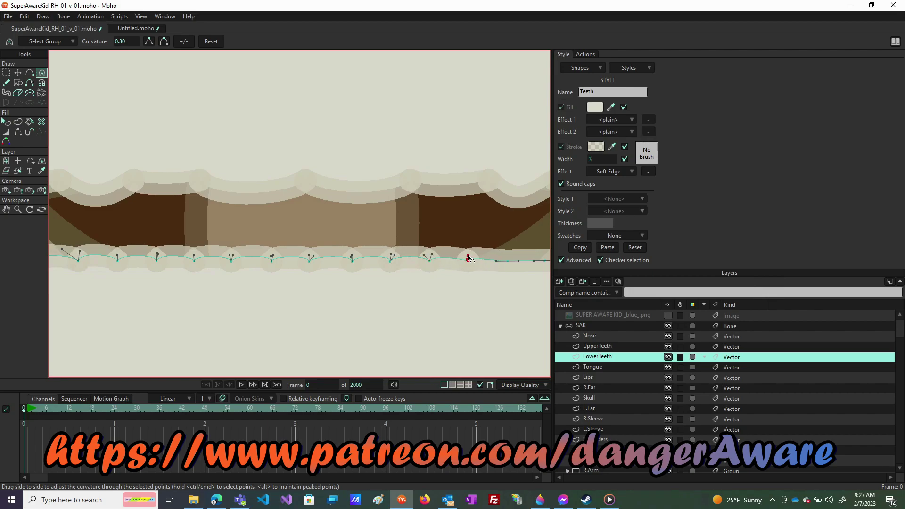
left_click(504, 259)
left_click_drag(506, 260, 528, 262)
left_click(540, 255)
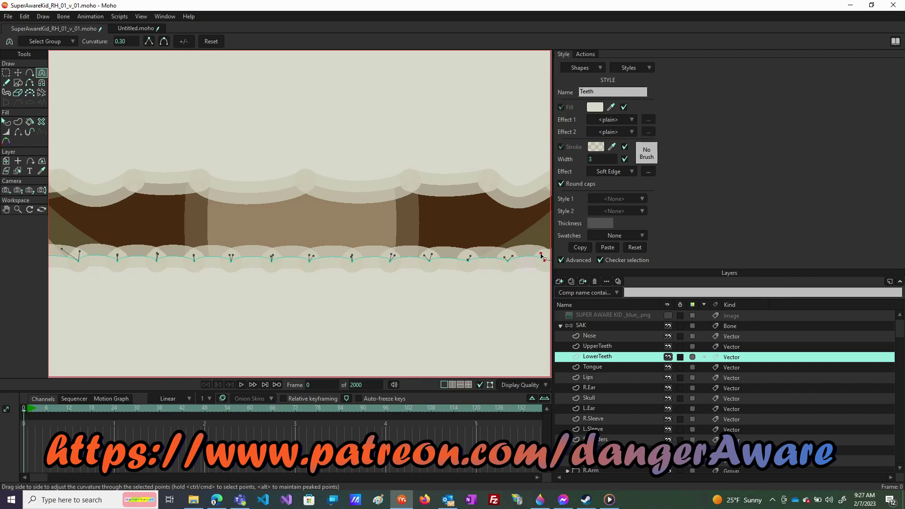
- Lengthen the curvature handles of the second to seventh added LowerTeeth points to make the left teeth rounder and taller
scroll(349, 278, "down", 3)
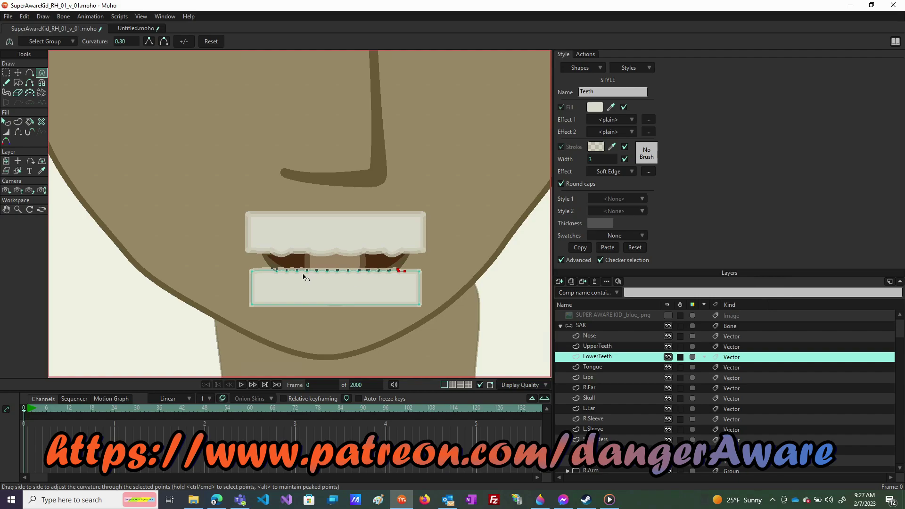
scroll(301, 273, "up", 4)
left_click_drag(265, 270, 266, 269)
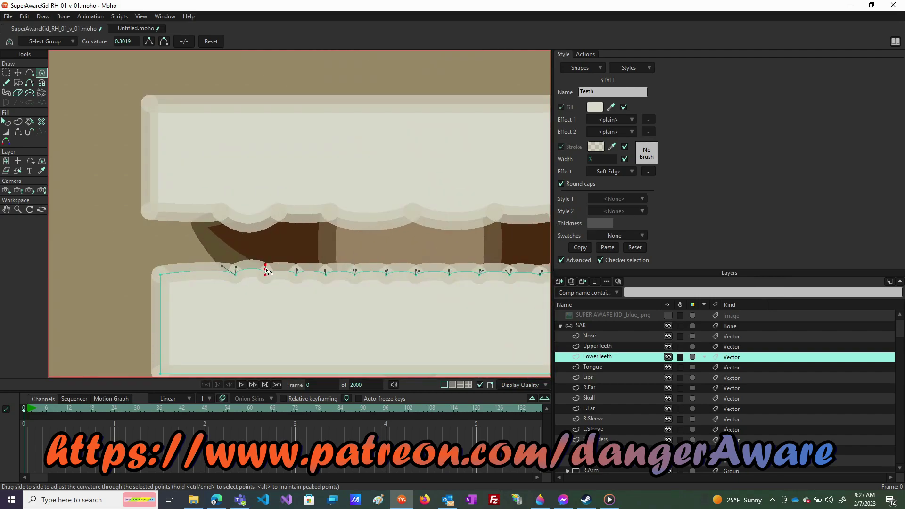
left_click(296, 270)
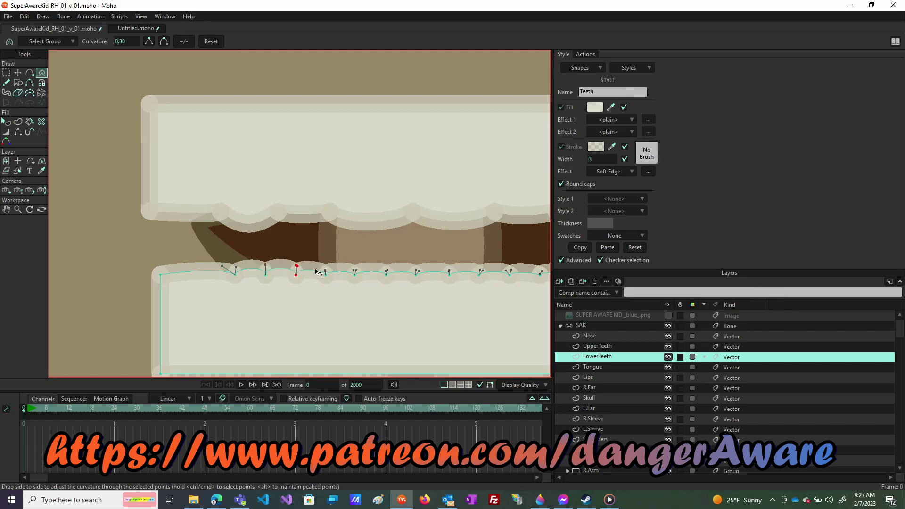
left_click(324, 272)
left_click(355, 272)
left_click(386, 272)
left_click(416, 271)
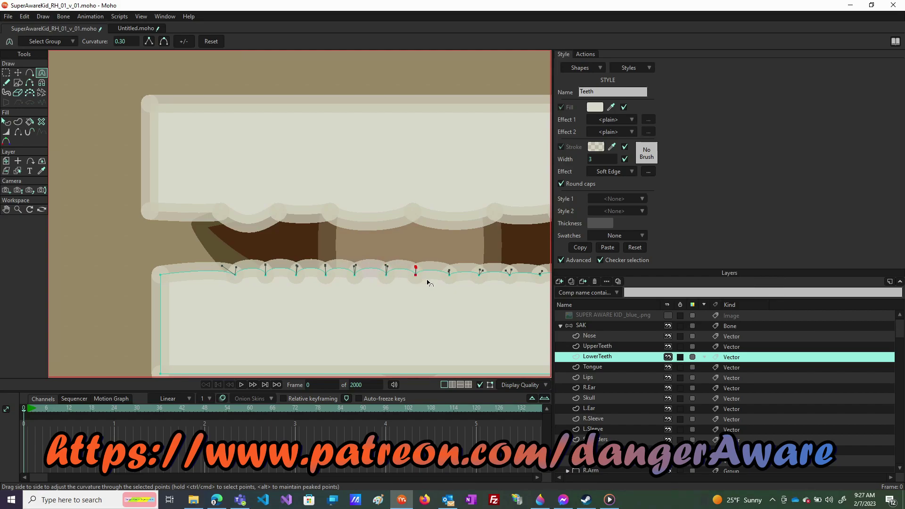
- Lengthen the curvature handles of the eighth to eleventh added LowerTeeth points to make the teeth right of center taller
left_click(449, 272)
left_click(478, 271)
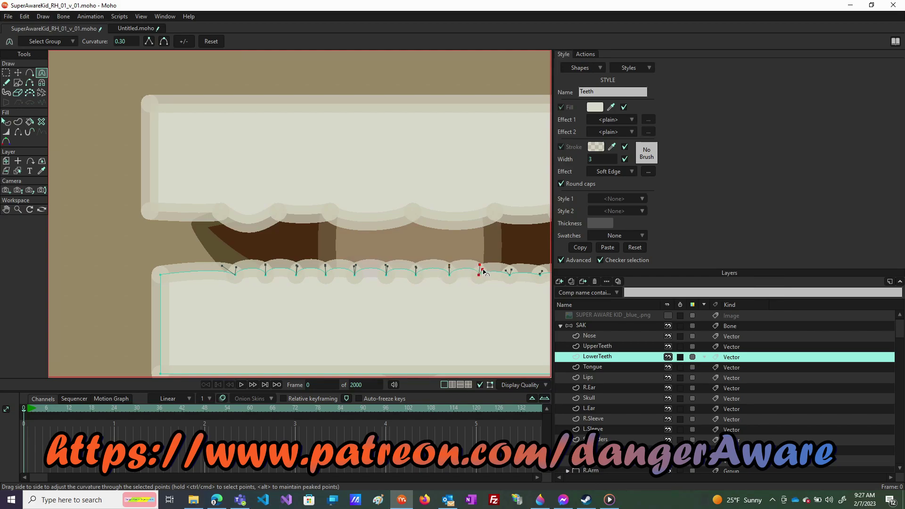
left_click(508, 270)
left_click_drag(512, 271, 536, 272)
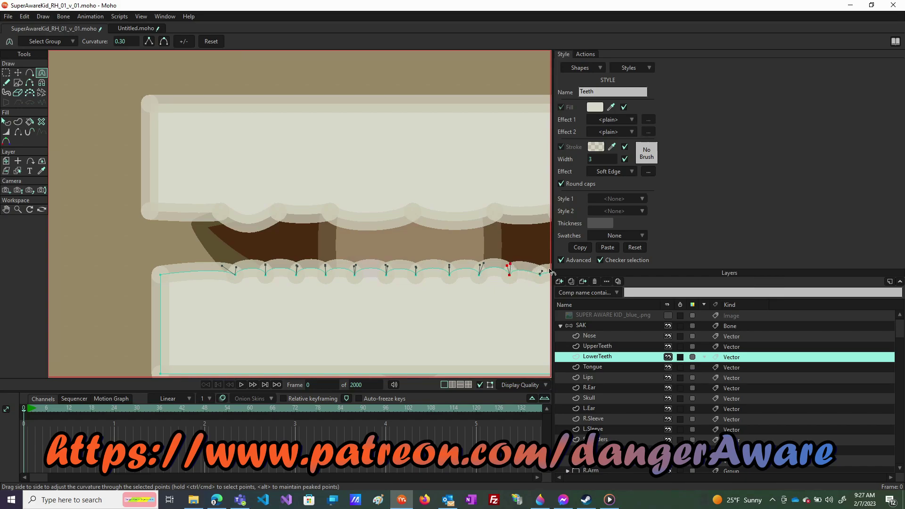
left_click(540, 271)
- Group the UpperTeeth, LowerTeeth, Tongue and Lips layers together and name the group Mouth
scroll(256, 276, "down", 5)
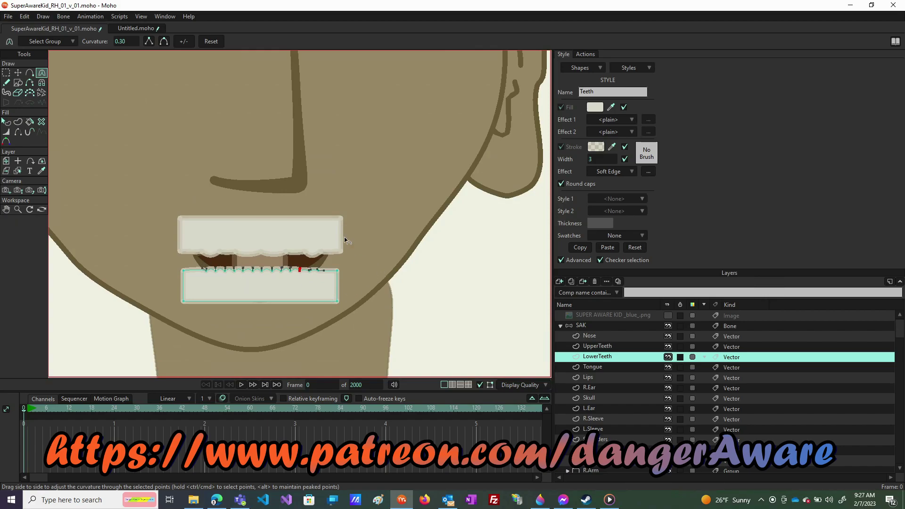
scroll(363, 229, "down", 4)
scroll(362, 241, "up", 5)
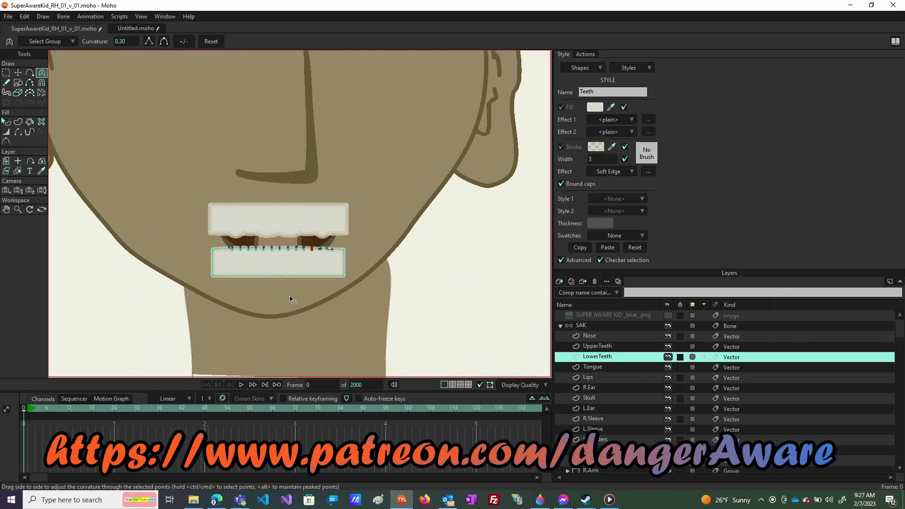
left_click(607, 377)
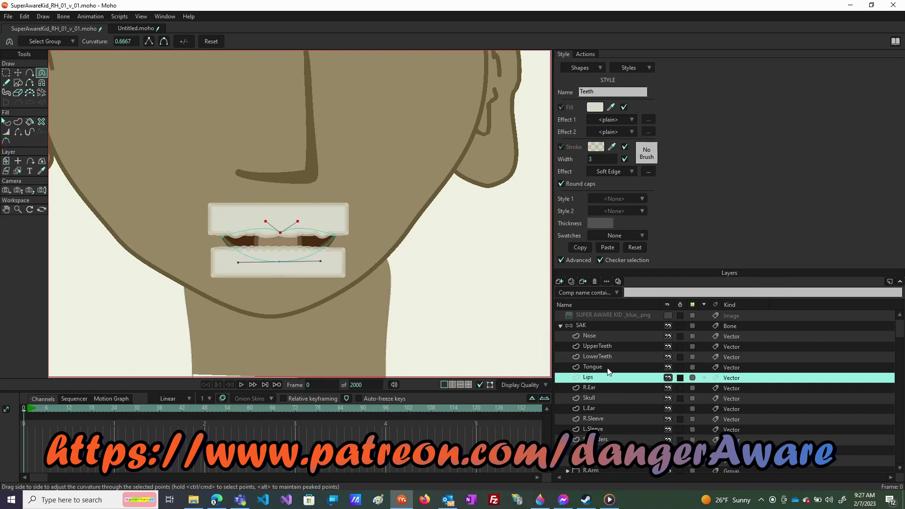
left_click(609, 367)
left_click(611, 356)
left_click(611, 347)
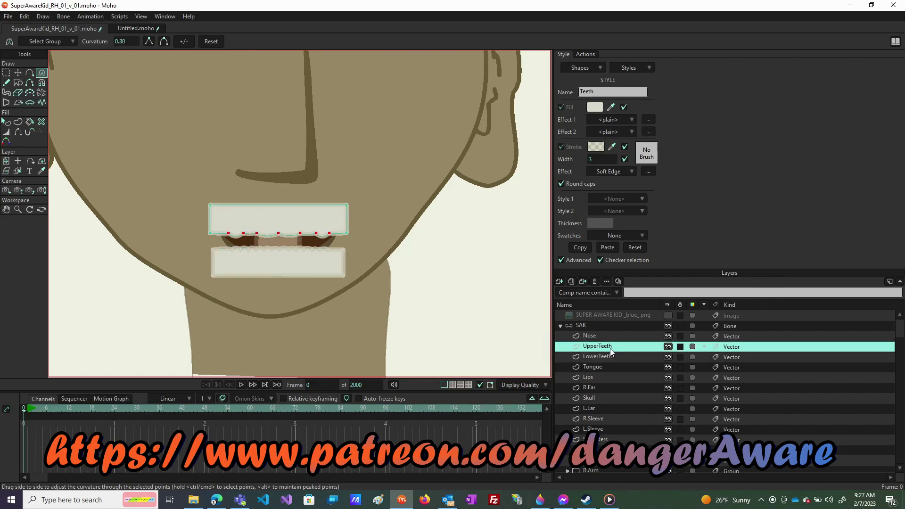
left_click(607, 377, "shift")
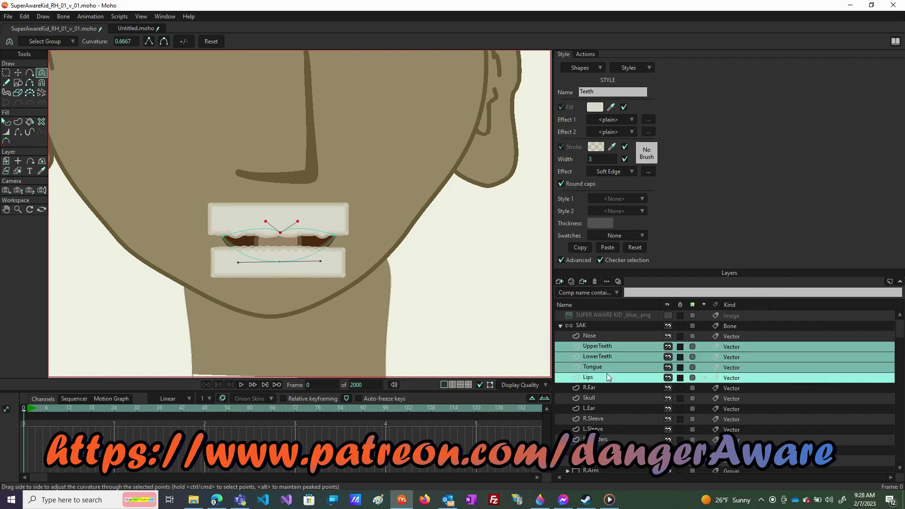
right_click(617, 349)
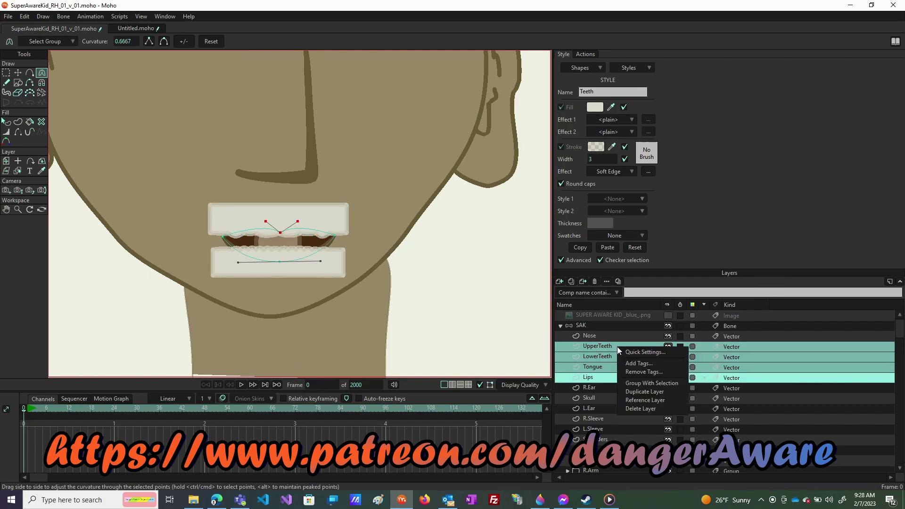
left_click(630, 383)
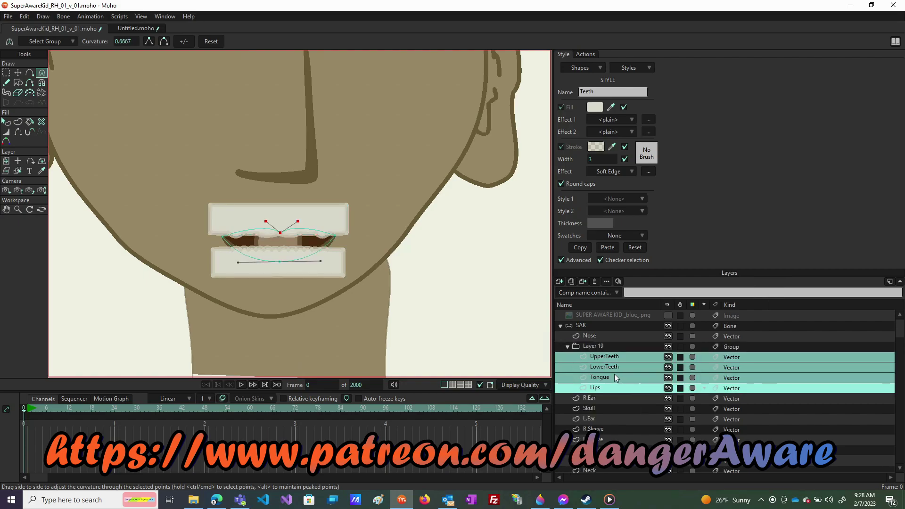
double_click(606, 348)
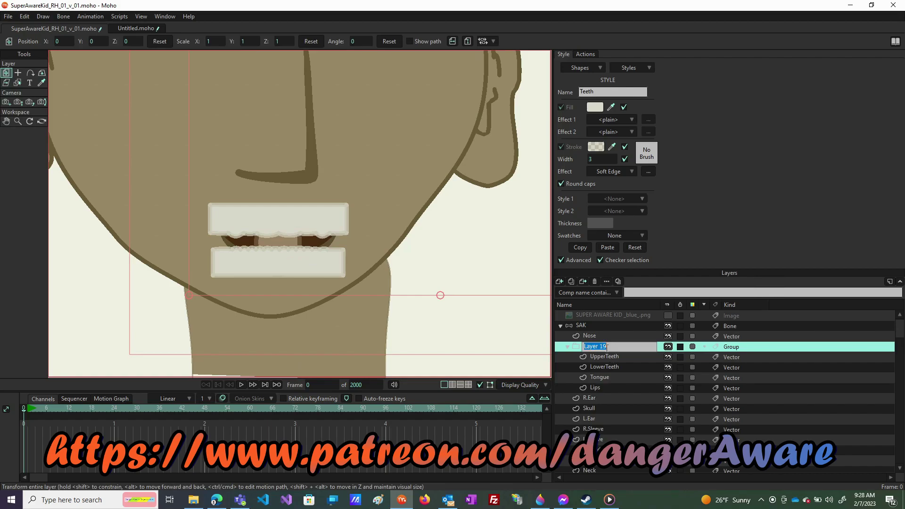
type("Mouth")
key("Return")
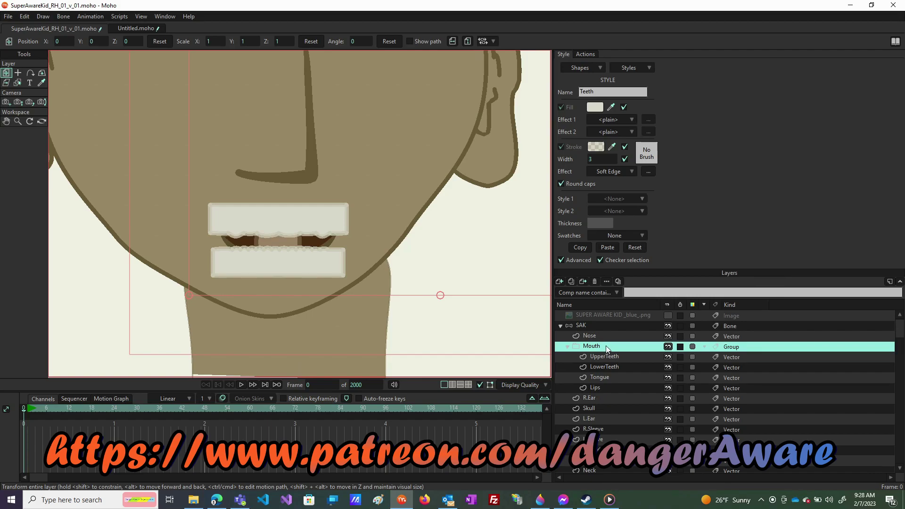
- Set the Mouth group's masking to Hide all and apply it
double_click(607, 346)
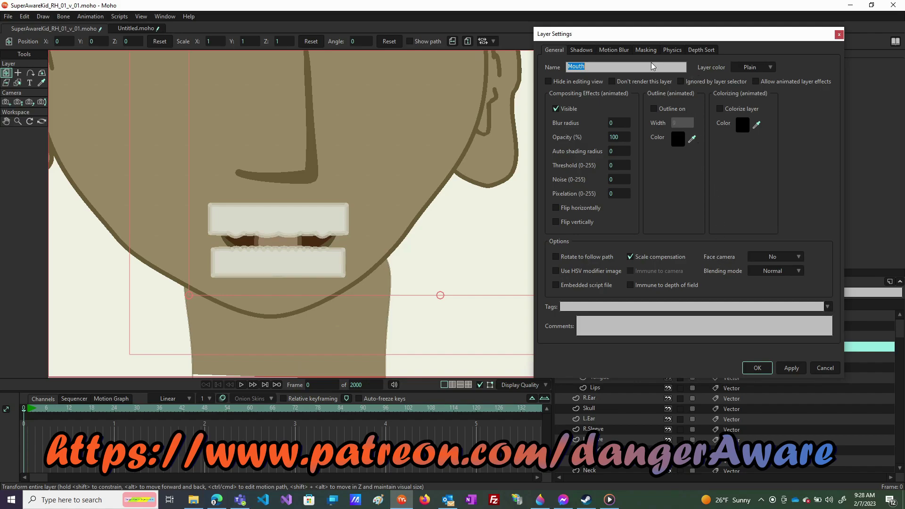
left_click(637, 51)
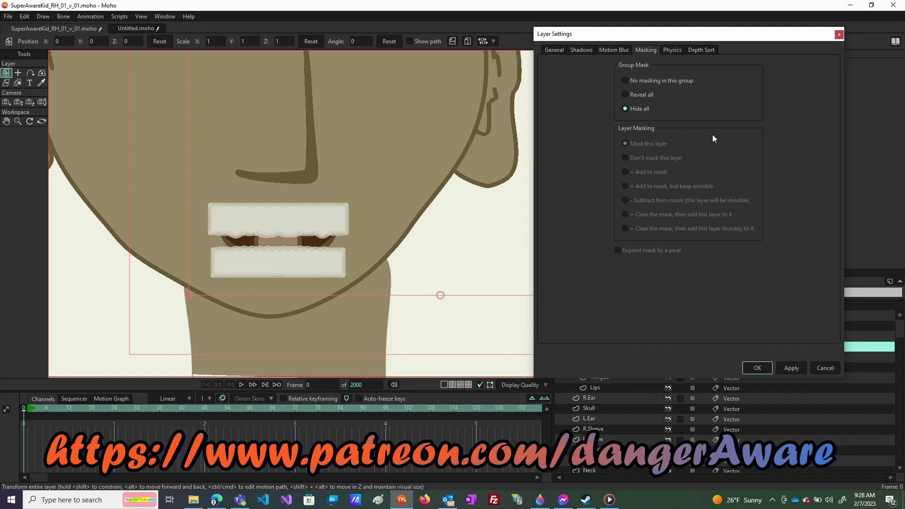
left_click(793, 369)
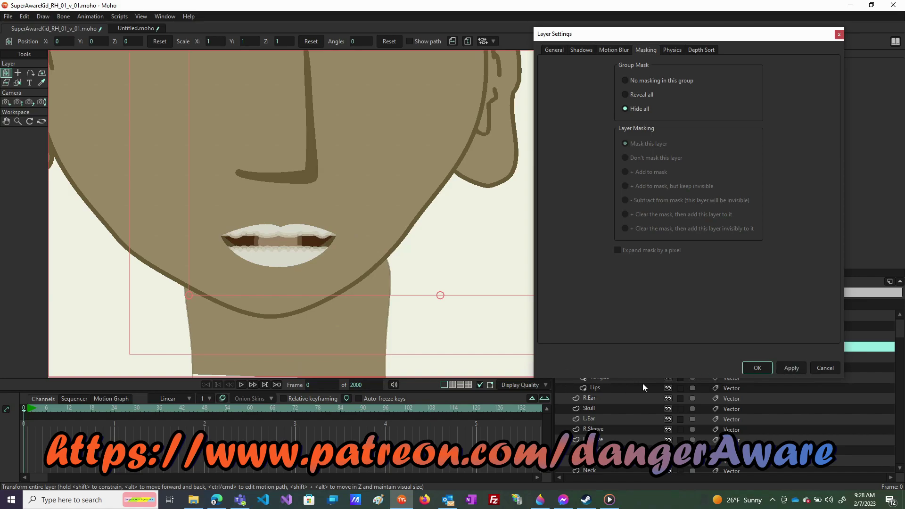
left_click(833, 371)
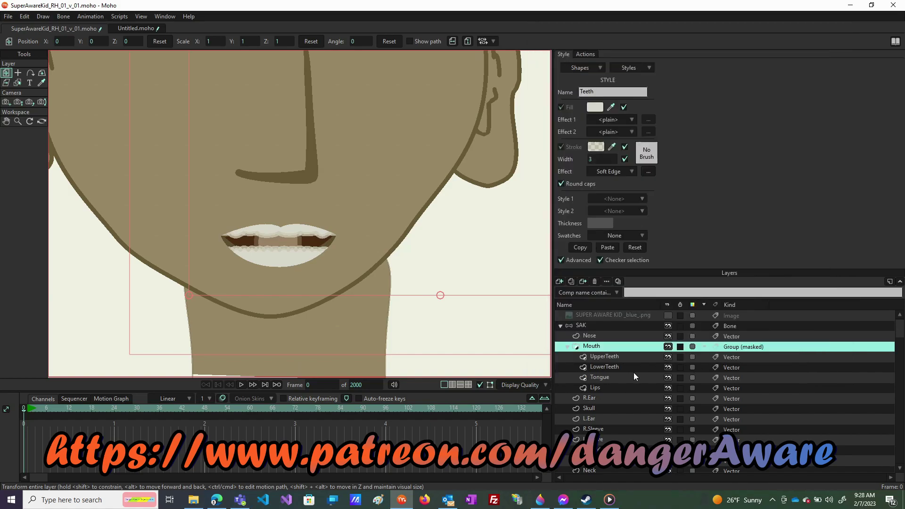
- Turn on Exclude strokes in the Lips layer's masking settings and apply the change
double_click(608, 390)
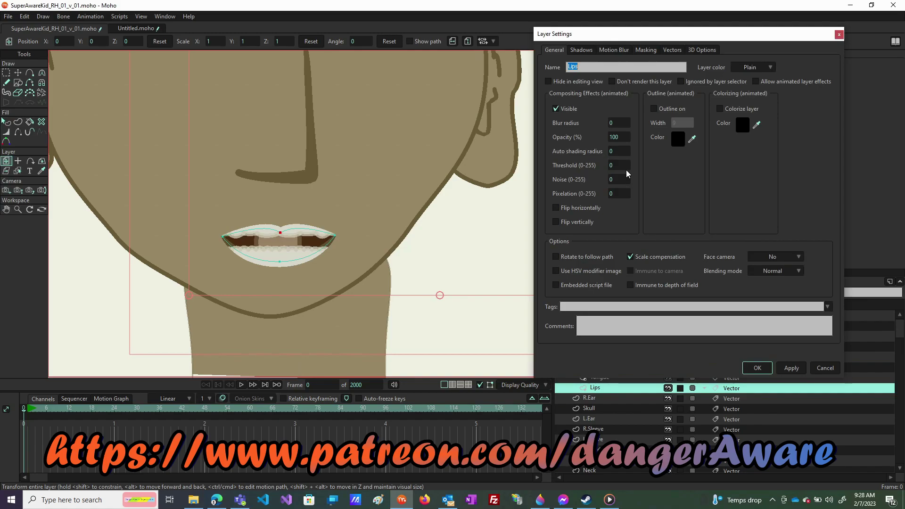
left_click(650, 51)
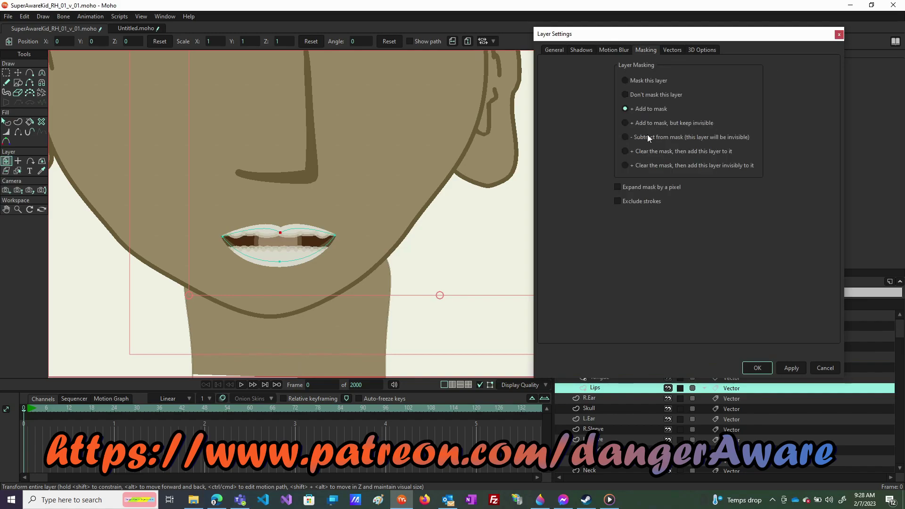
left_click(617, 201)
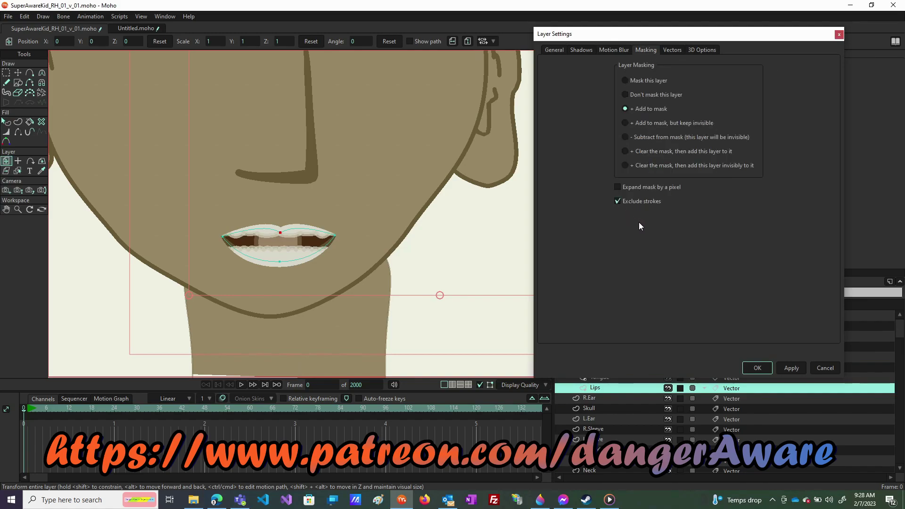
left_click(796, 367)
left_click(758, 368)
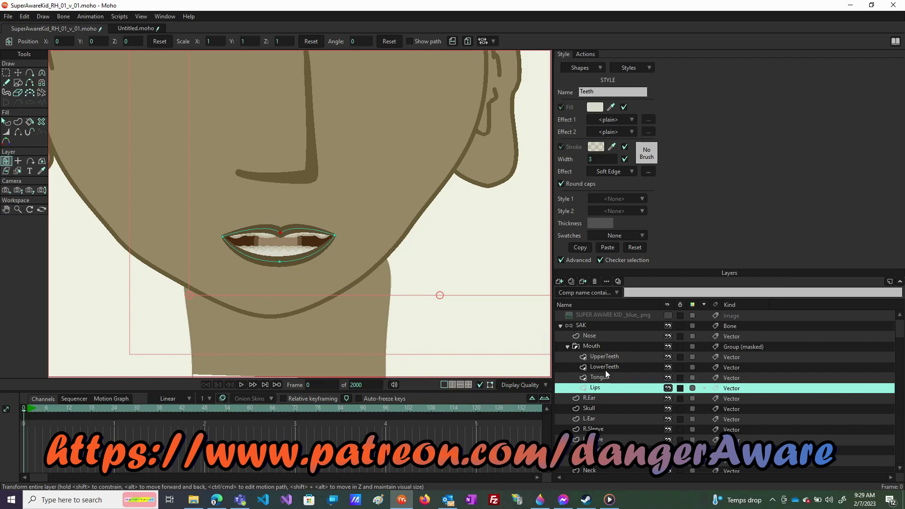
- Move the LowerTeeth layer up inside the mouth so the lower teeth reach the upper lip
left_click(621, 368)
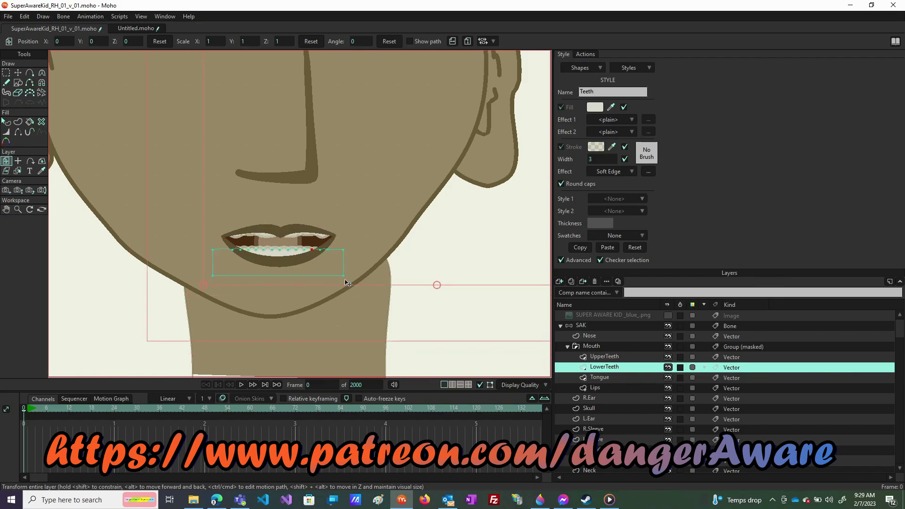
left_click_drag(324, 270, 288, 257)
scroll(313, 242, "up", 5)
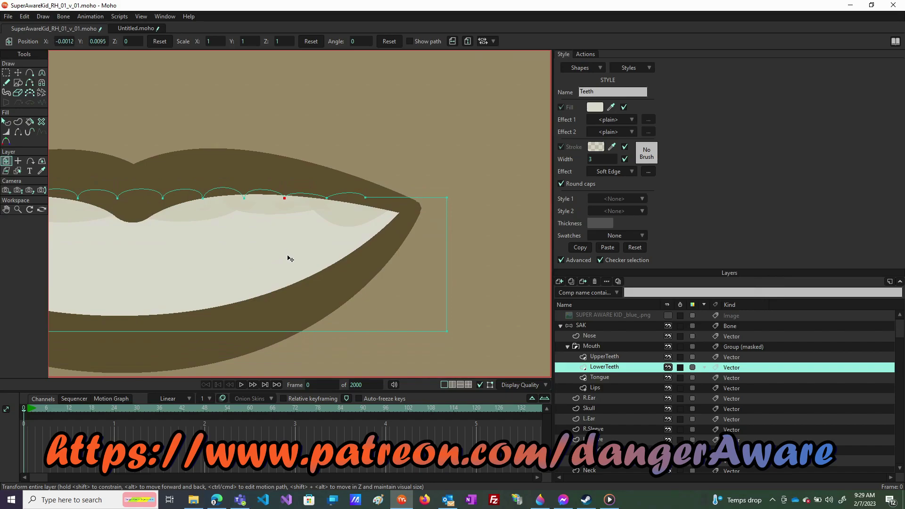
scroll(291, 257, "down", 5)
- Try raising the upper lip's center point on the Lips layer, and undo the move
left_click(608, 387)
mouse_move(243, 245)
left_mouse_down()
mouse_move(244, 261)
mouse_move(244, 245)
left_mouse_up()
key("t")
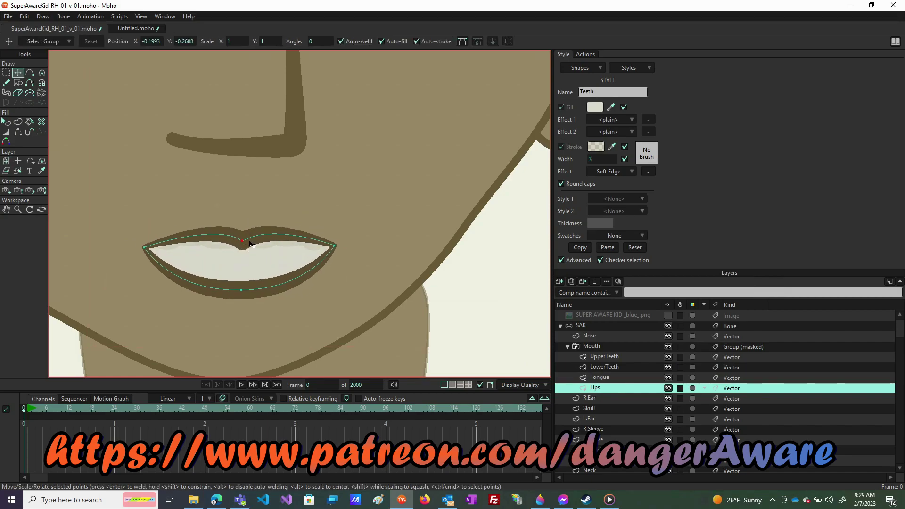
left_click_drag(244, 242, 237, 220)
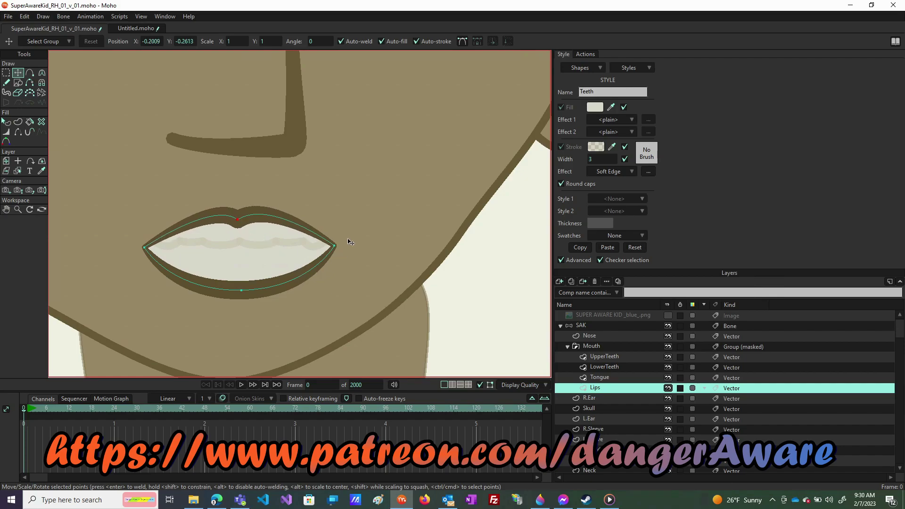
key("ctrl+z")
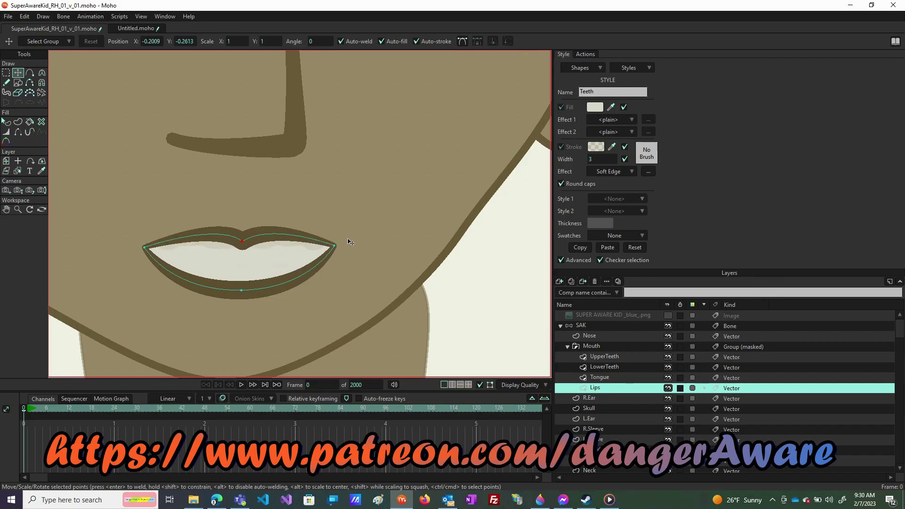
scroll(350, 242, "down", 3)
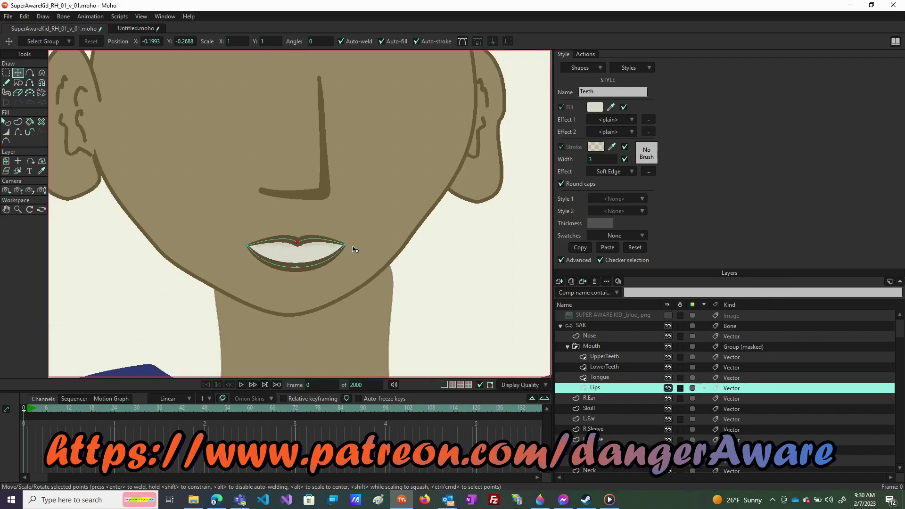
- Select all the LowerTeeth points and move them down to open a gap between the teeth
left_click(624, 368)
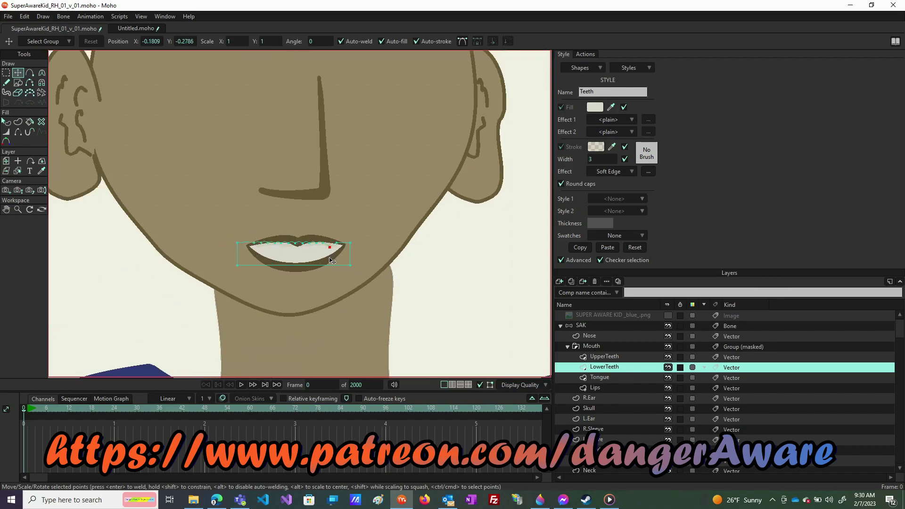
left_click_drag(329, 246, 329, 245)
key("ctrl+a")
left_click_drag(320, 262, 319, 281)
key("ctrl+r")
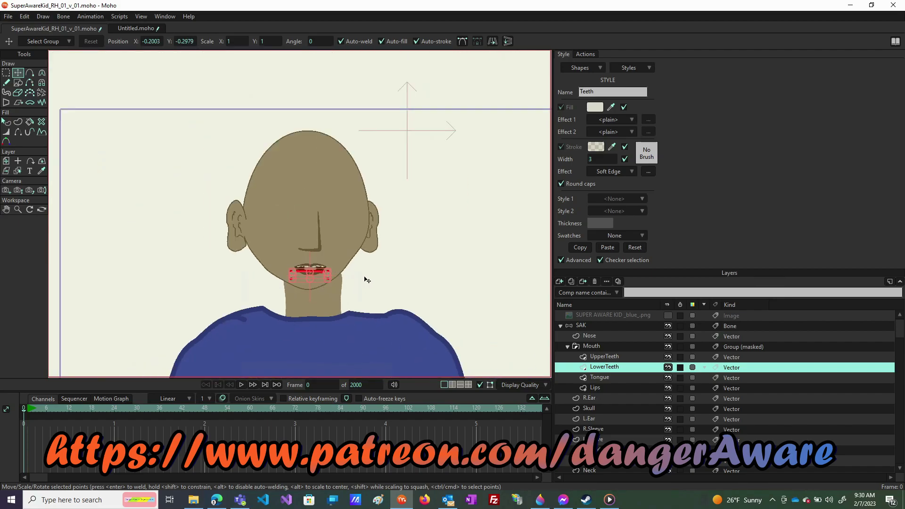
- Collapse the Mouth group, show the reference image, and add a vector layer named Sclera above the Mouth group
left_click(567, 346)
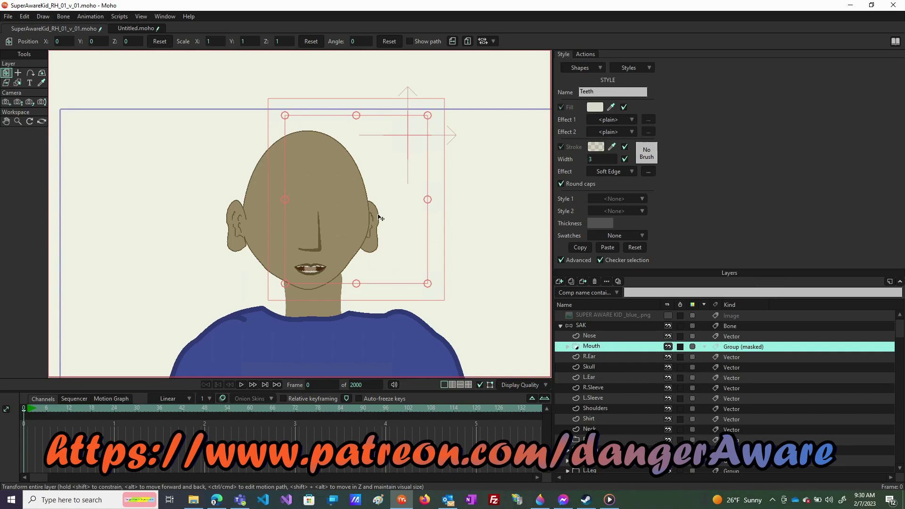
left_click(668, 314)
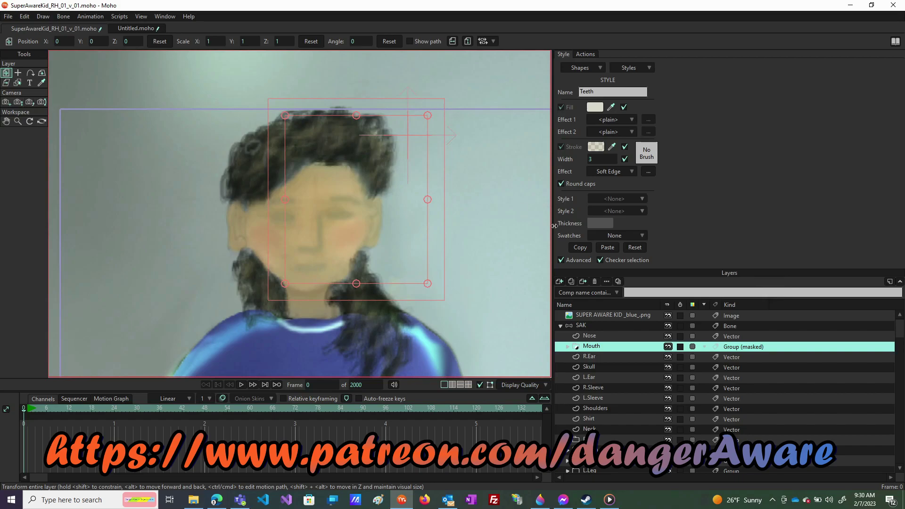
left_click(560, 281)
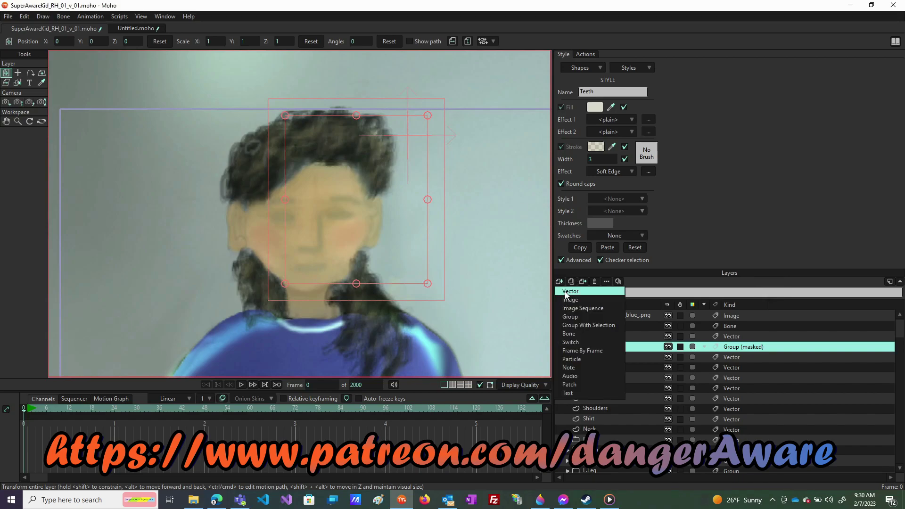
left_click(564, 292)
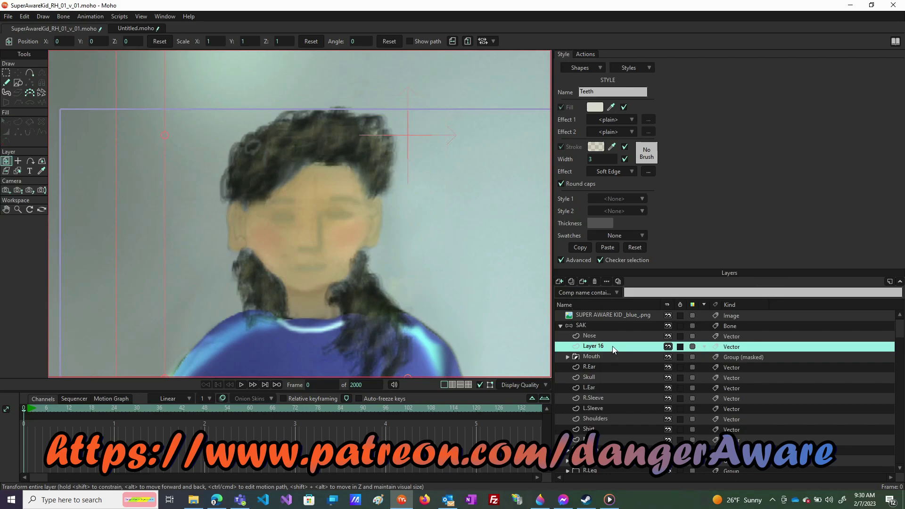
double_click(593, 346)
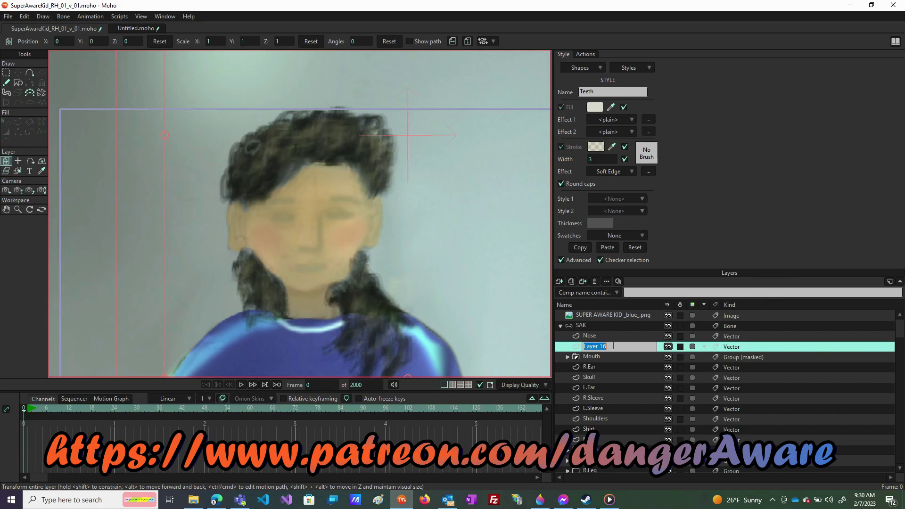
type("Sclera")
left_click(618, 355)
left_click(607, 351)
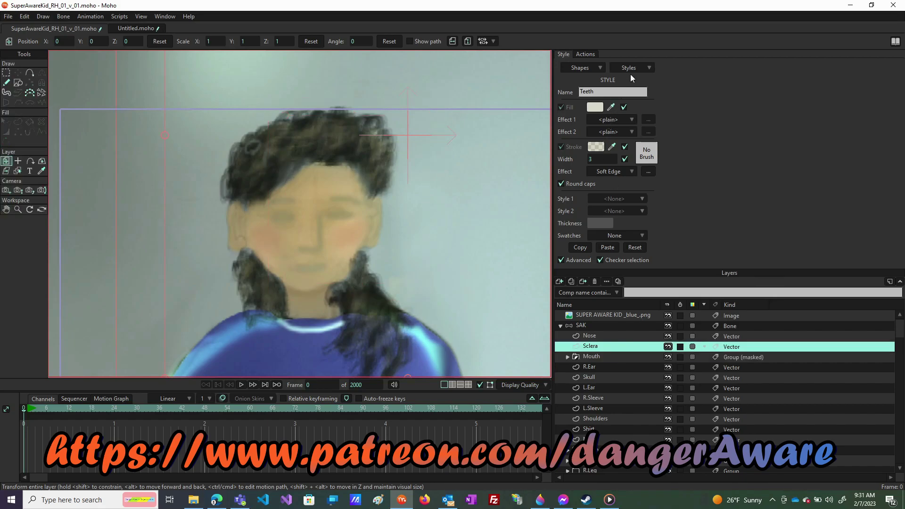
- Create a new style and set its stroke to the skin tone A3916A sampled from the reference image, fully opaque
left_click(630, 67)
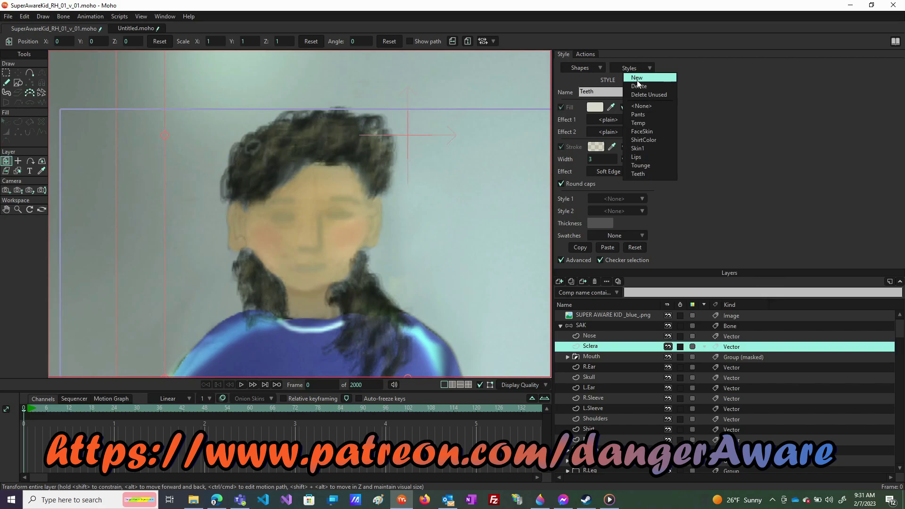
left_click(637, 79)
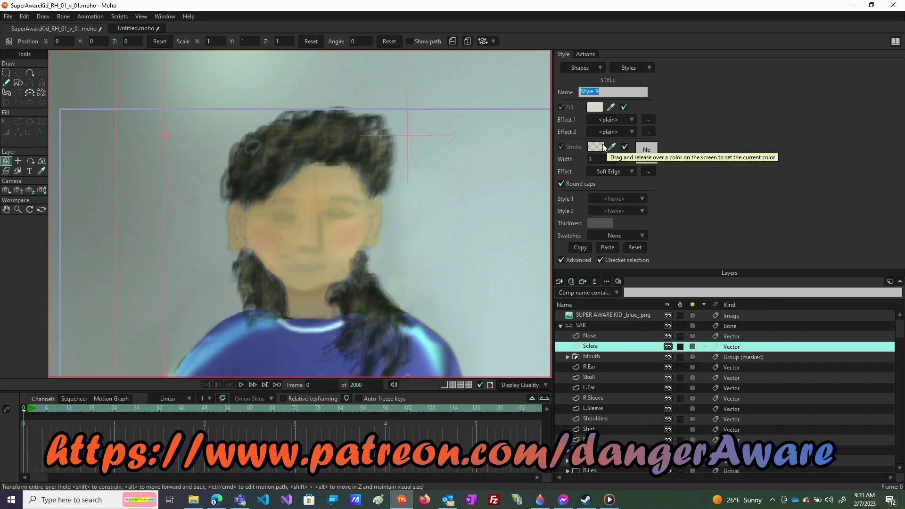
left_click(596, 147)
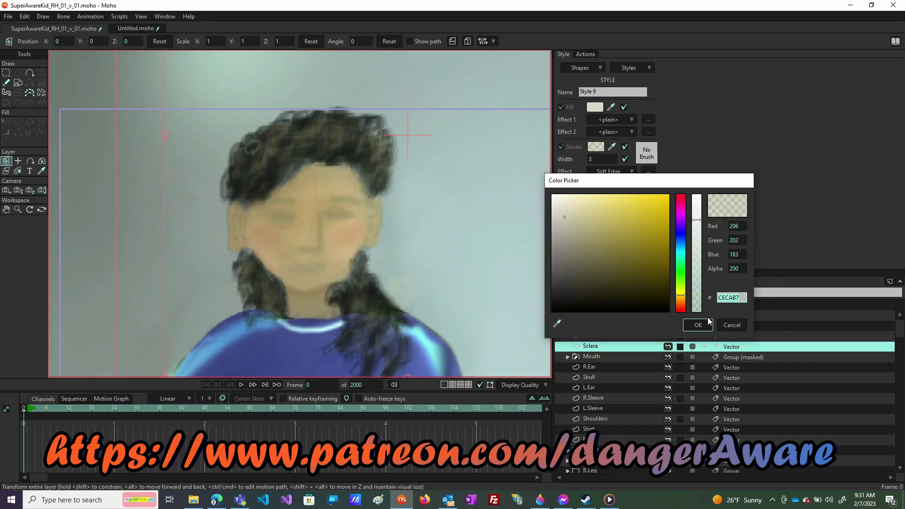
left_click(557, 324)
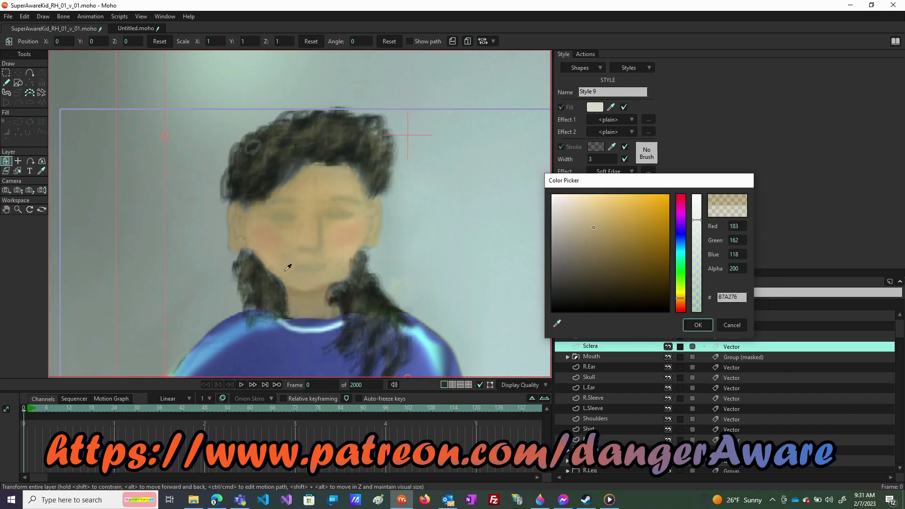
left_click(239, 240)
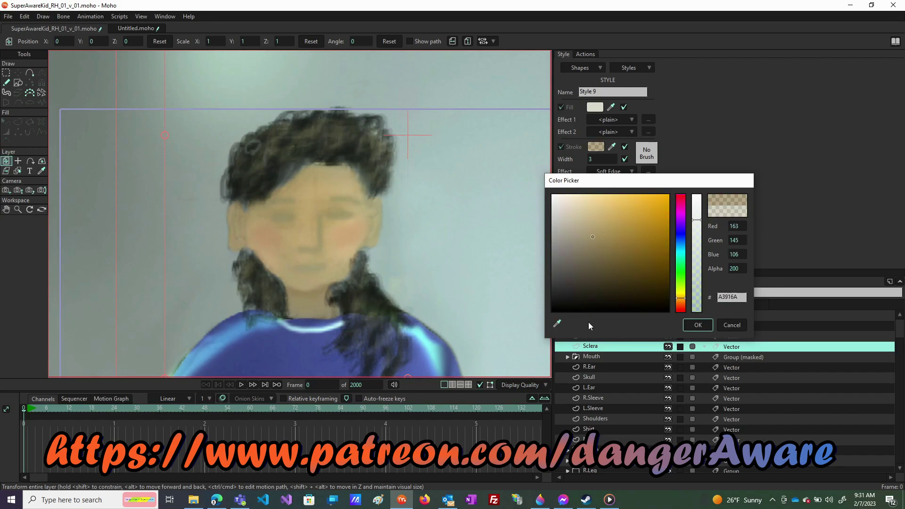
left_click_drag(696, 219, 696, 186)
left_click(698, 324)
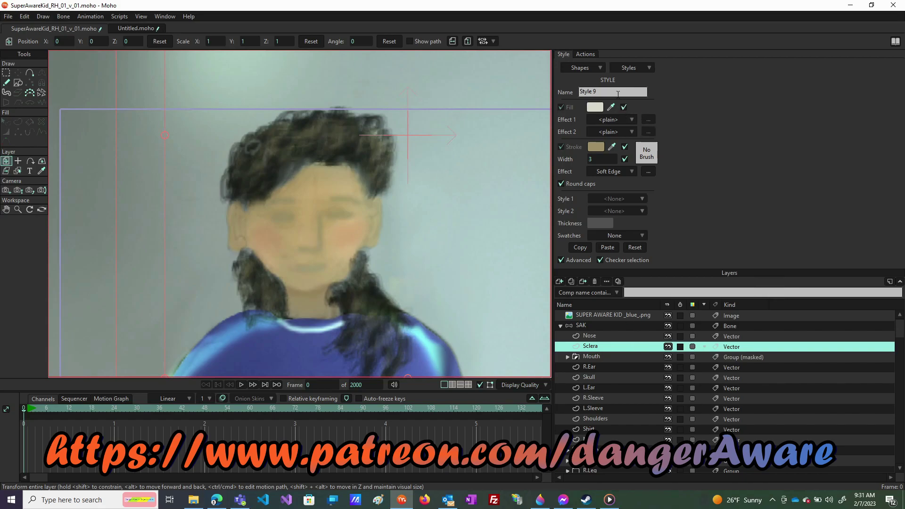
- Darken the new style's stroke color to 786640
left_click(595, 147)
left_click_drag(599, 248, 606, 257)
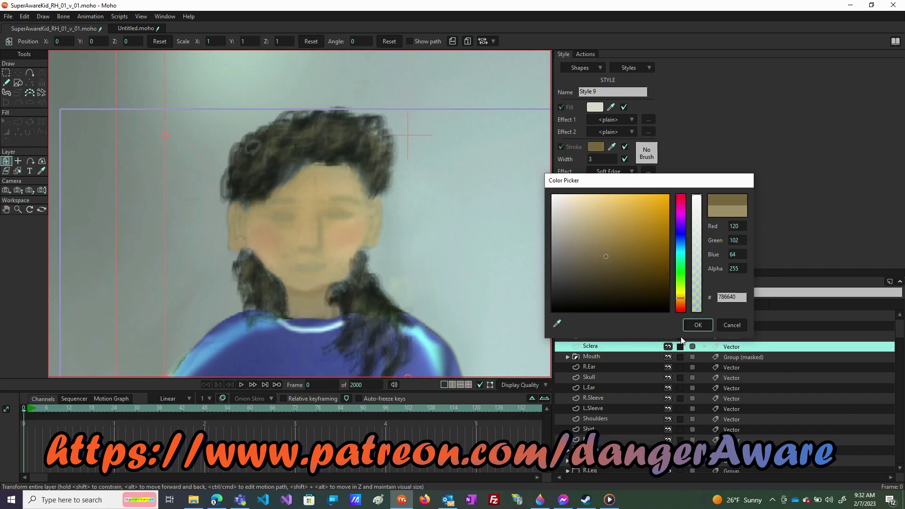
left_click(694, 324)
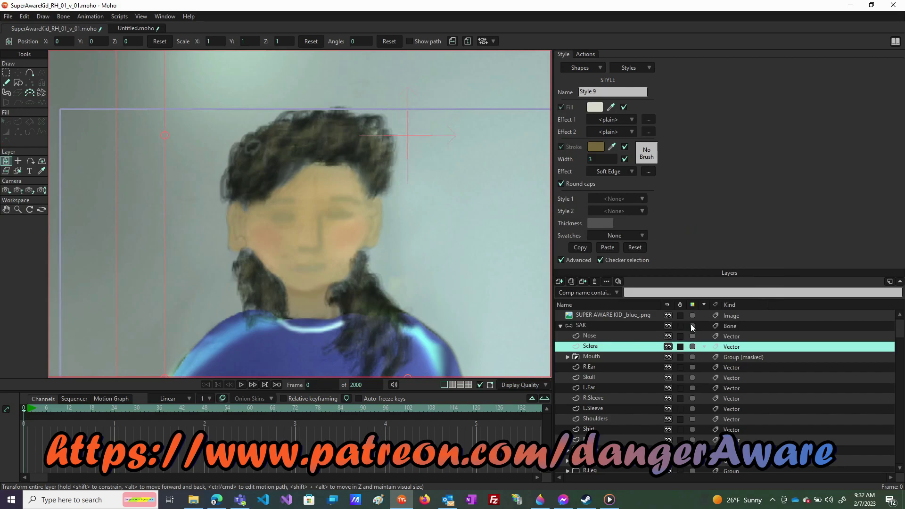
- Draw a flat horizontal oval on the Sclera layer over the reference image's eye to the right of the nose
left_click(19, 82)
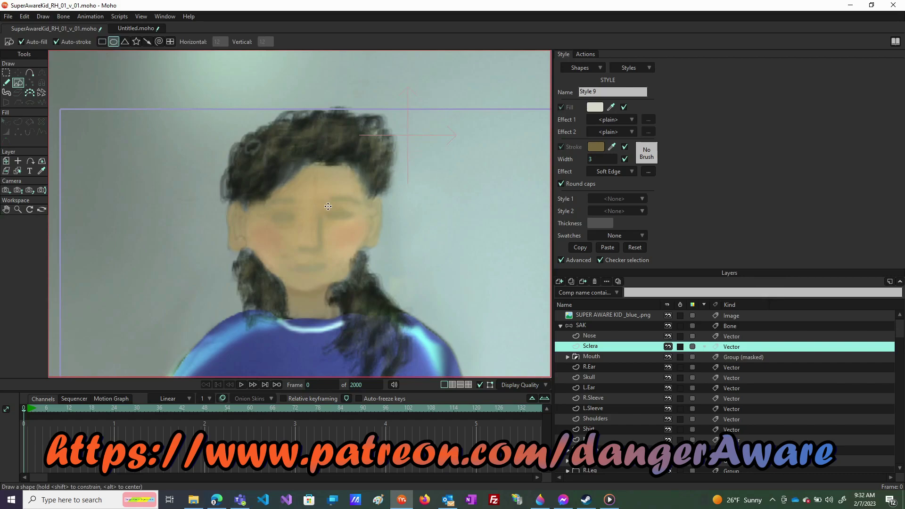
left_click_drag(323, 208, 358, 222)
scroll(337, 214, "up", 2)
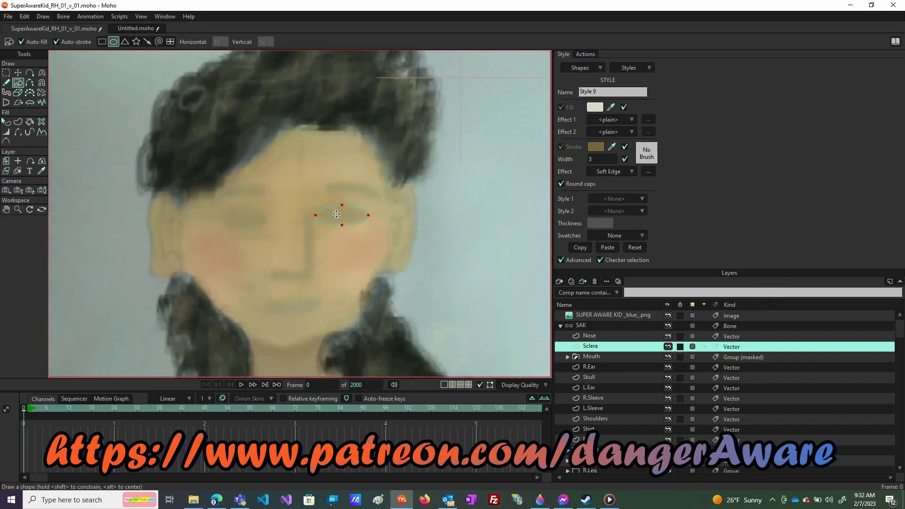
scroll(337, 214, "up", 3)
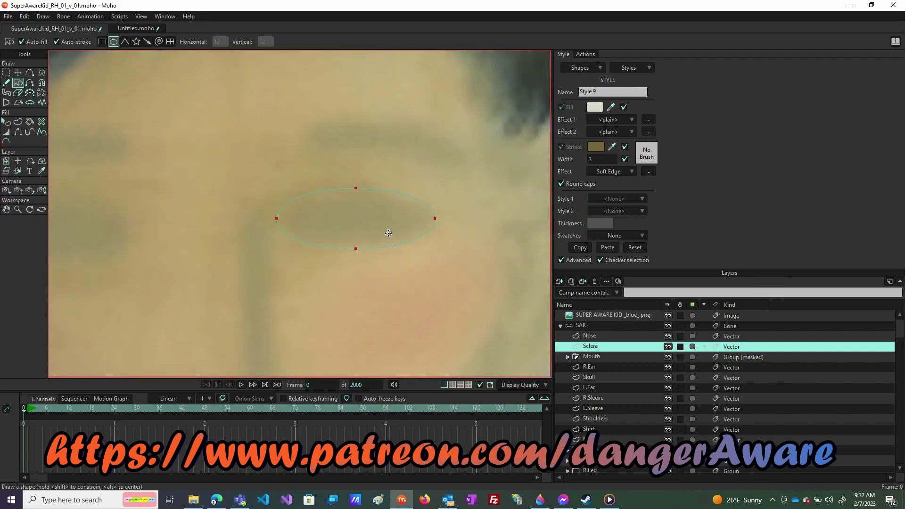
- Select the left and right end points of the eye oval and set their curvature to 0 for pointed corners
key("c")
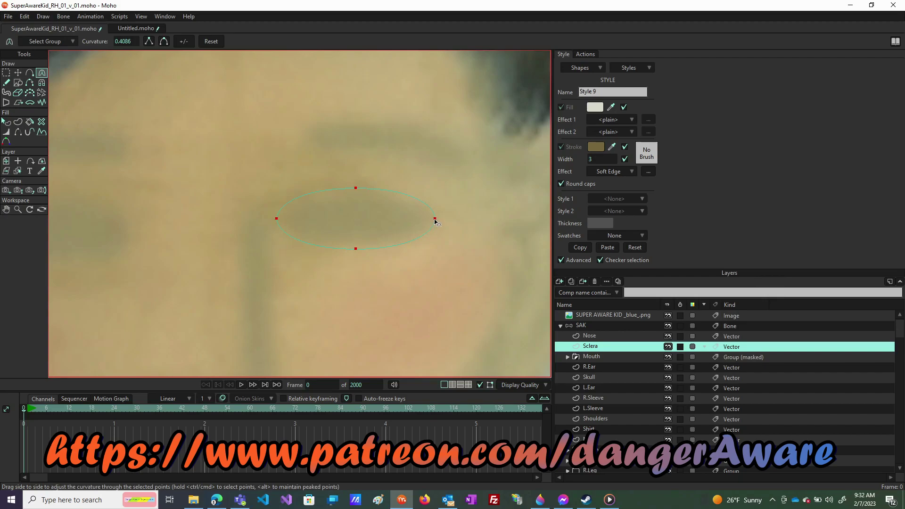
key("g")
left_click_drag(459, 207, 233, 239)
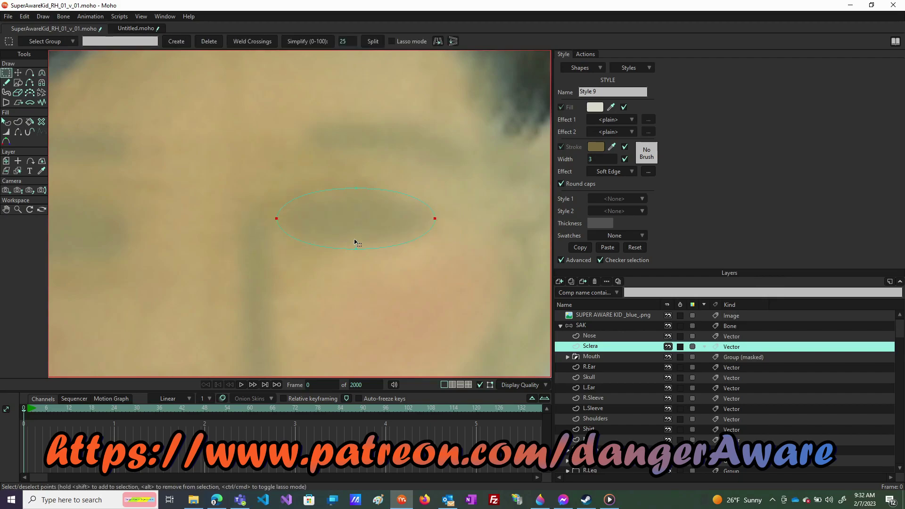
key("c")
left_click_drag(418, 218, 284, 291)
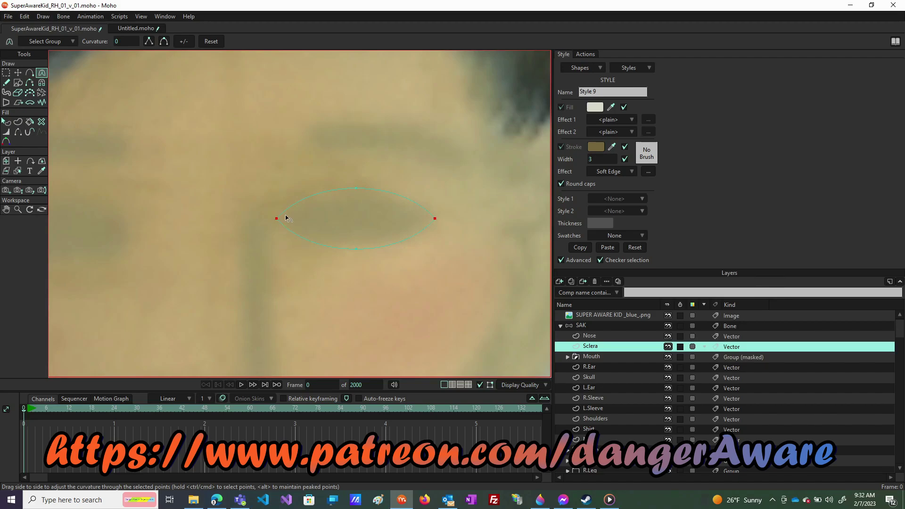
- Add a point just above and another just below the eye's inner corner, pulling the outline inward to narrow it
scroll(282, 219, "up", 3)
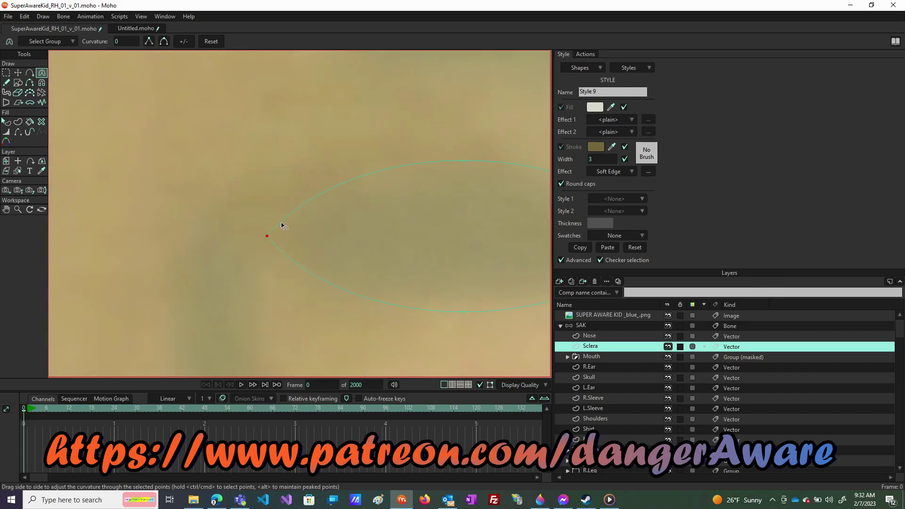
key("a")
left_click_drag(281, 219, 281, 232)
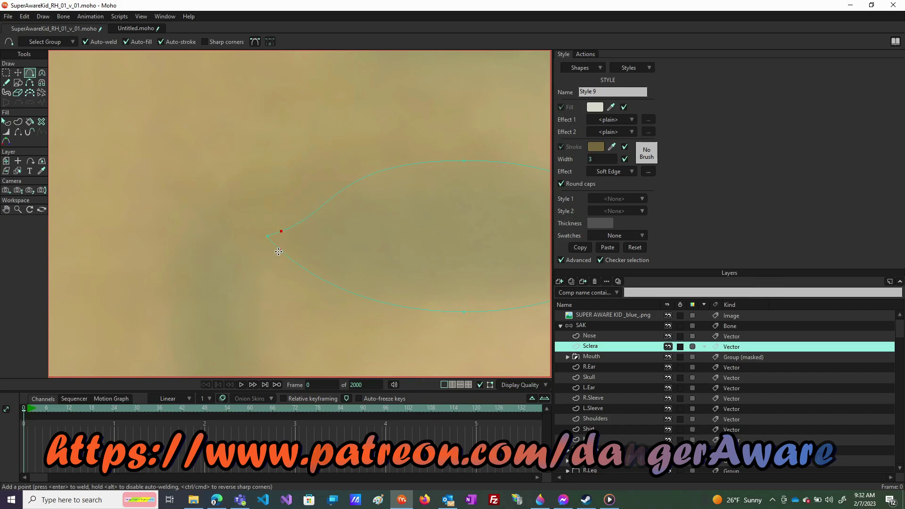
left_click(281, 247)
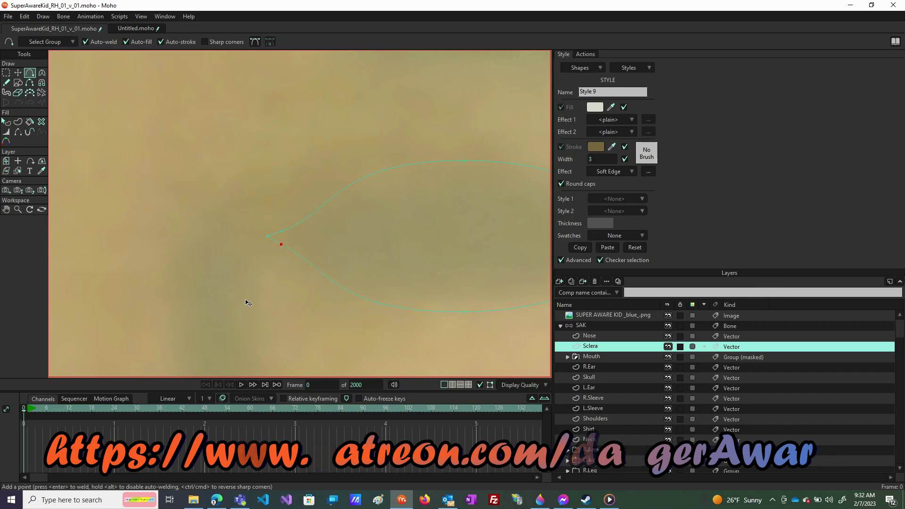
- Round the eye outline's inner corner point by raising its curvature to 0.3933
key("t")
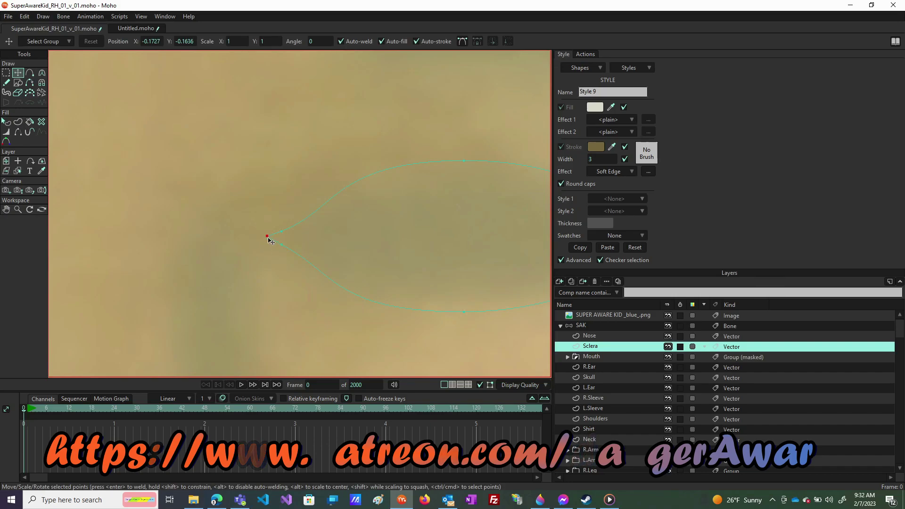
key("c")
left_click_drag(275, 243, 400, 249)
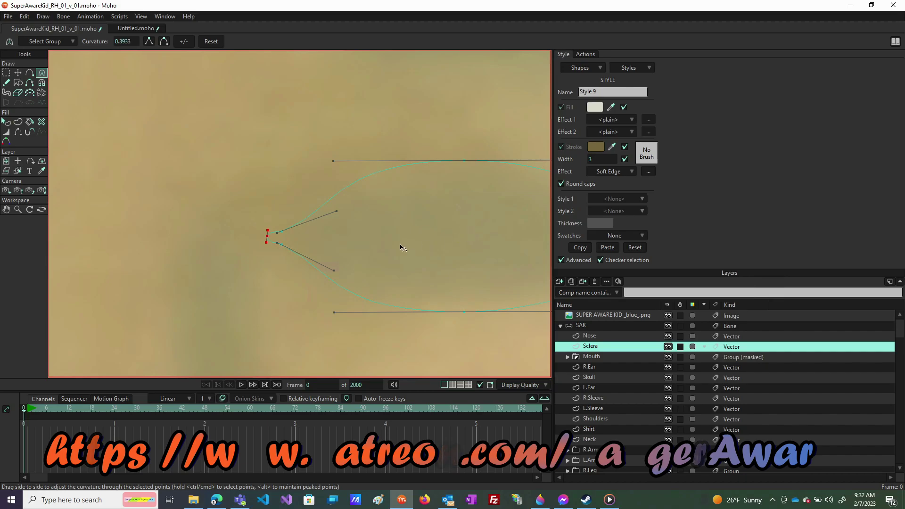
scroll(258, 296, "down", 3)
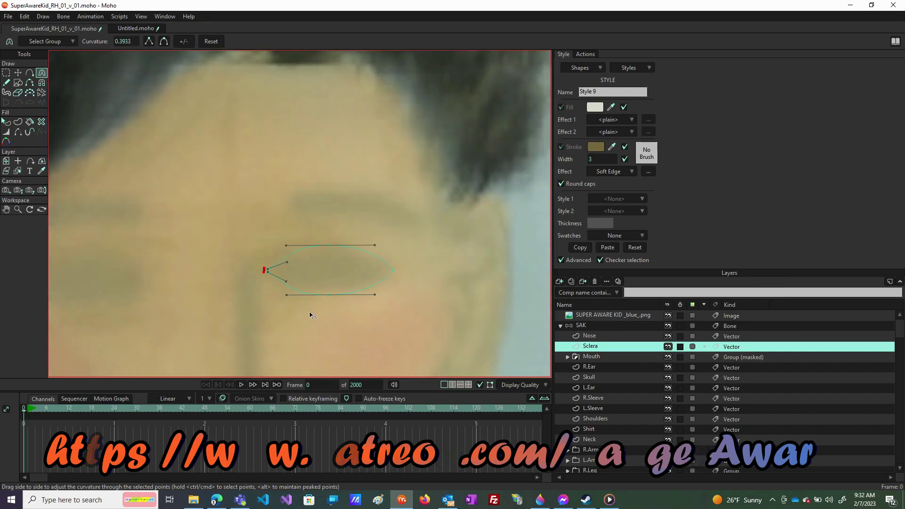
- Hide the SUPER AWARE KID reference image and check the filled eye shape against the face
left_click(666, 316)
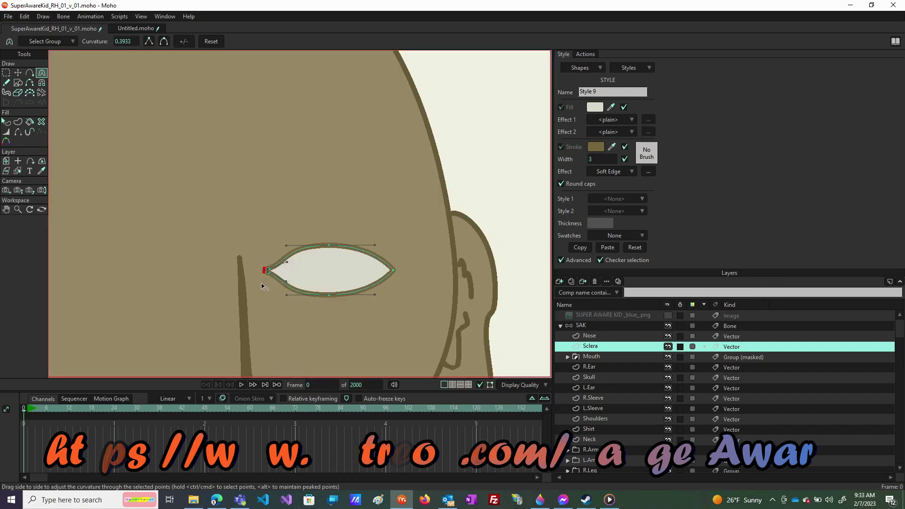
scroll(278, 281, "down", 4)
scroll(278, 280, "up", 1)
scroll(277, 279, "up", 4)
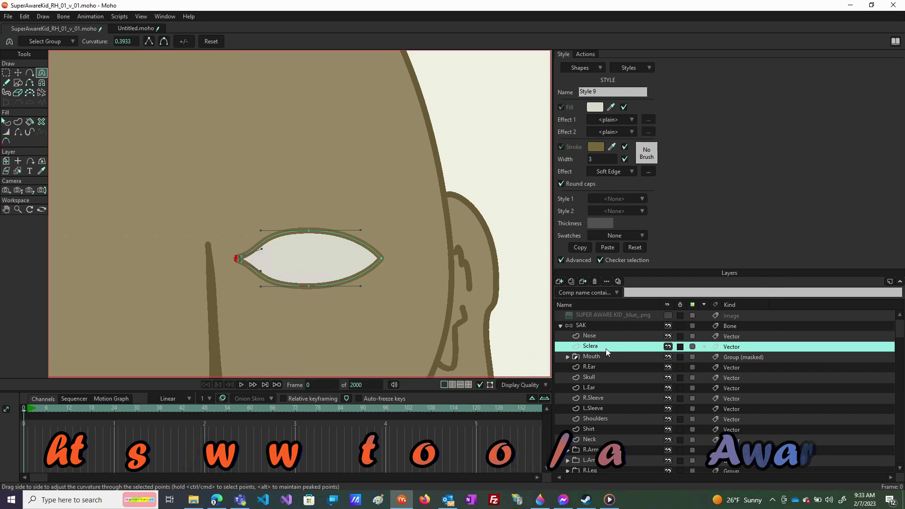
- Add a new vector layer directly above Sclera and name it Iris
left_click(559, 282)
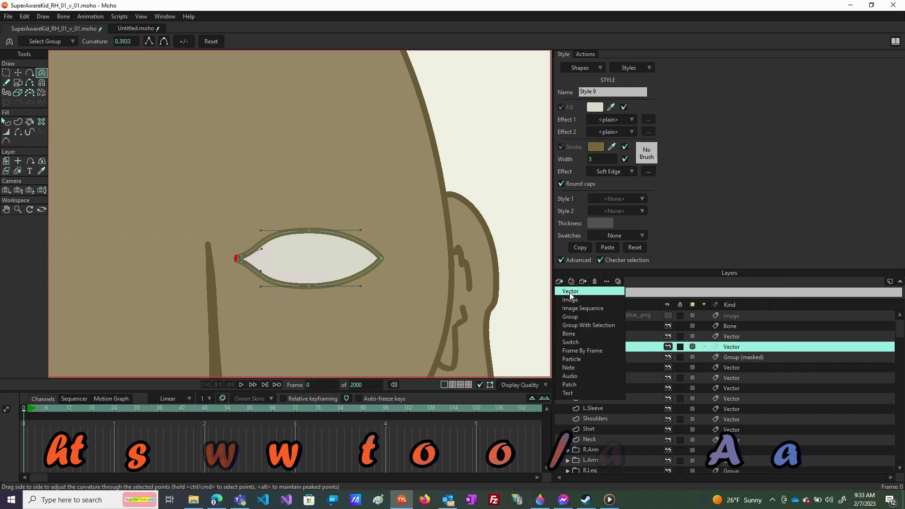
left_click(570, 292)
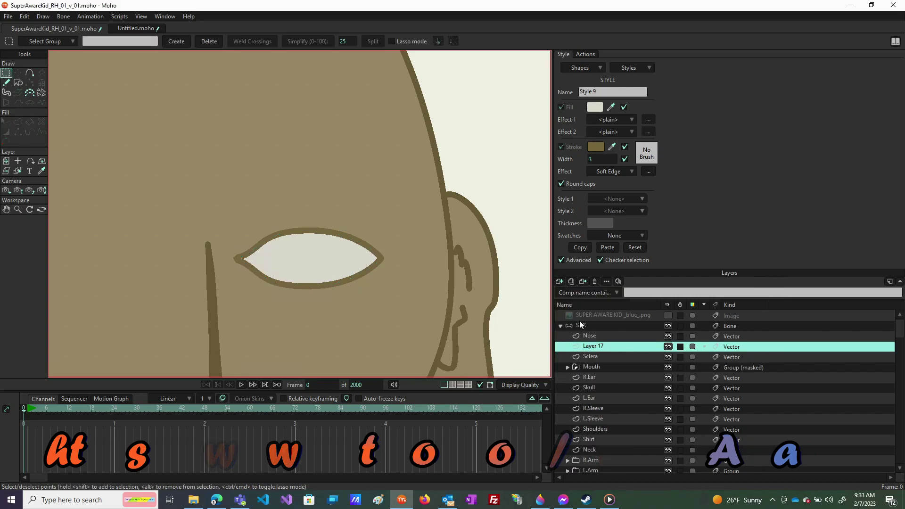
double_click(609, 345)
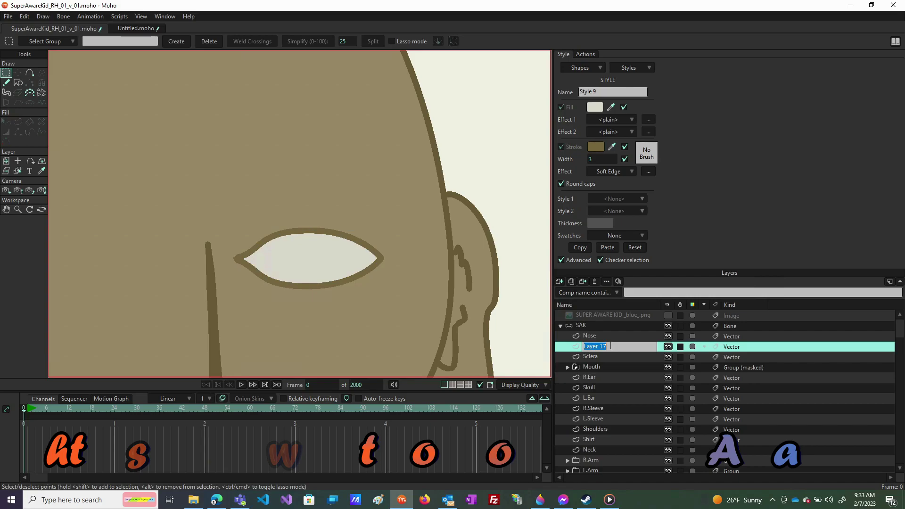
type("Iris")
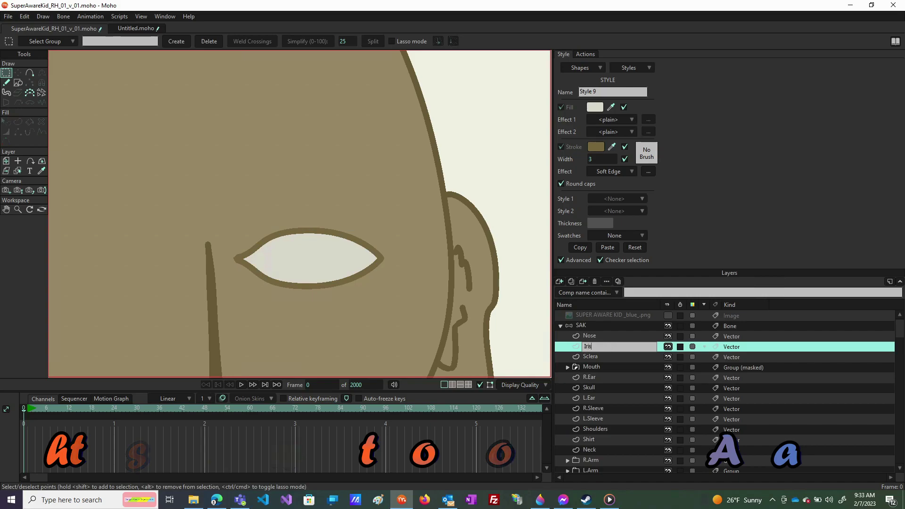
key("Return")
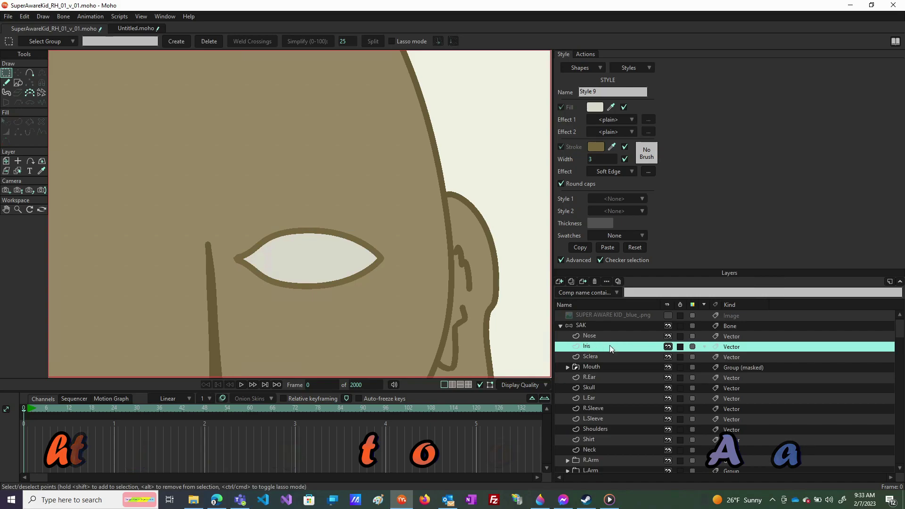
- Create a new style named EyeColor
left_click(625, 68)
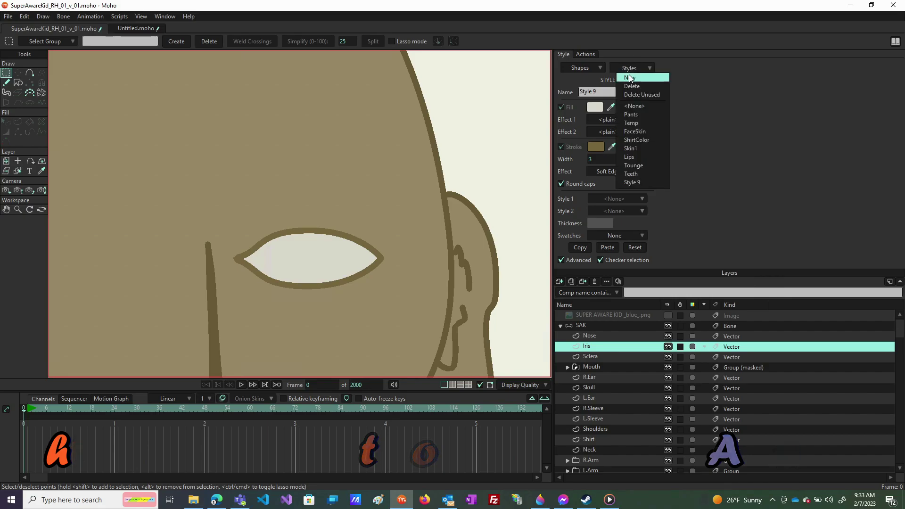
left_click(629, 78)
left_click(612, 91)
type("EyeColor")
key("Return")
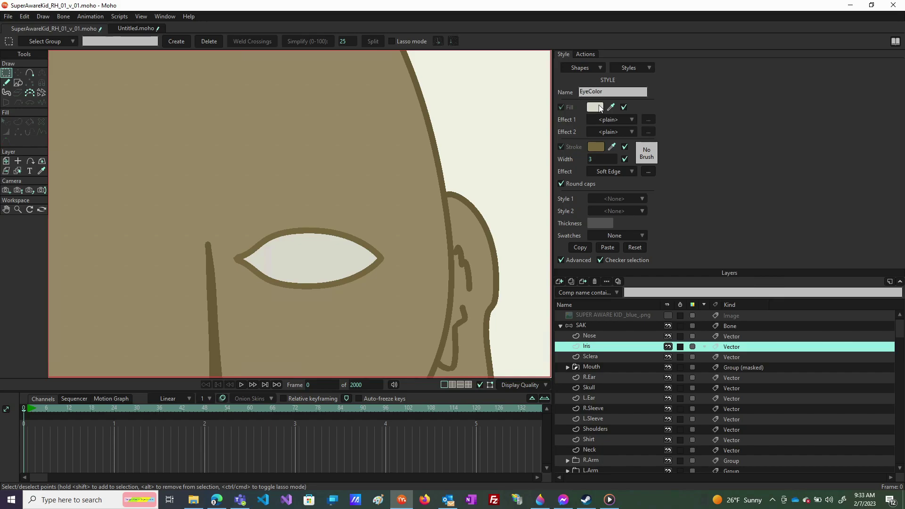
- Set the EyeColor style's fill to the dark brown 3D2D0B
left_click(596, 108)
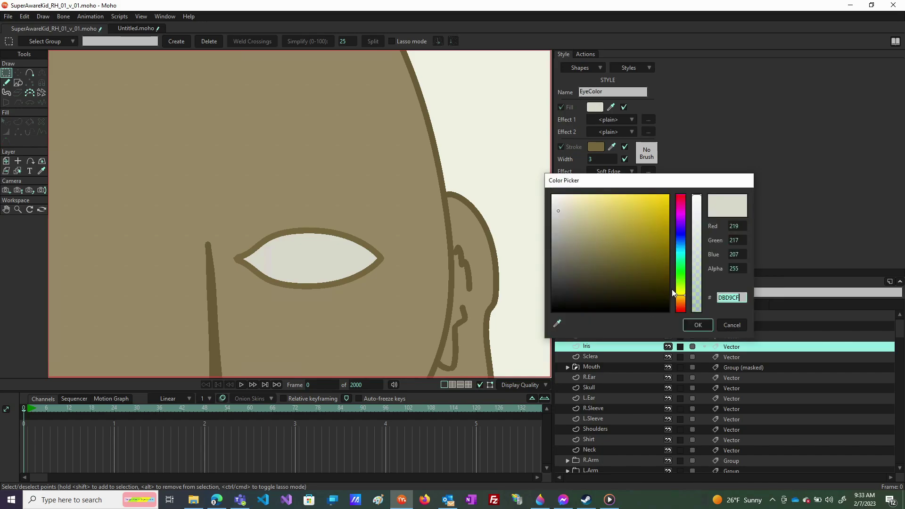
left_click(681, 306)
left_click_drag(683, 308, 683, 298)
left_click(643, 287)
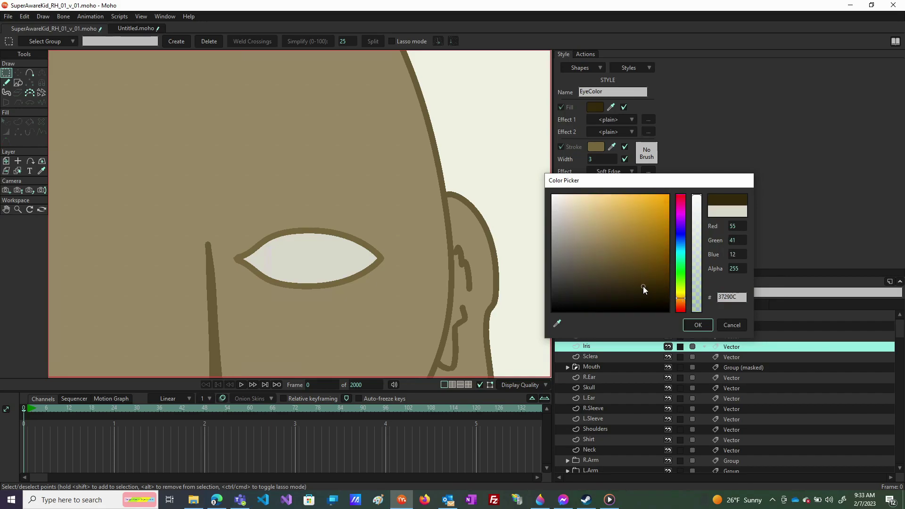
left_click(647, 283)
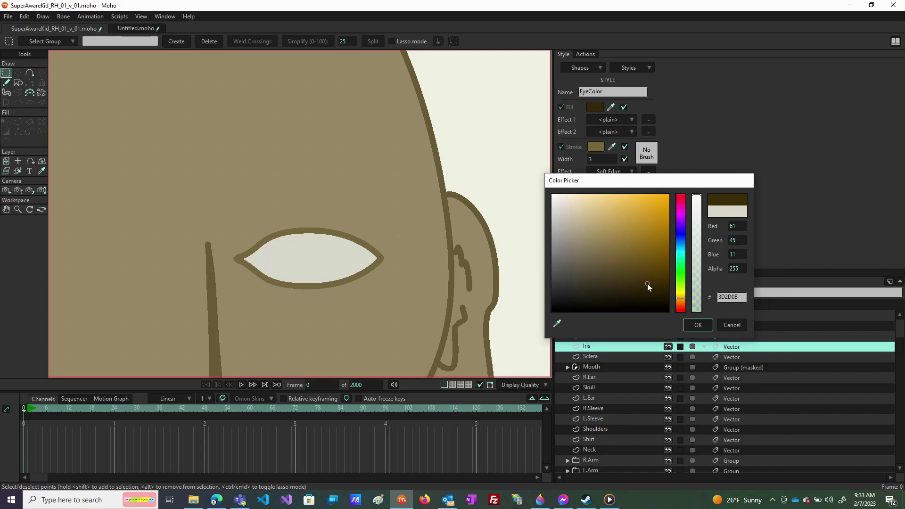
left_click(698, 324)
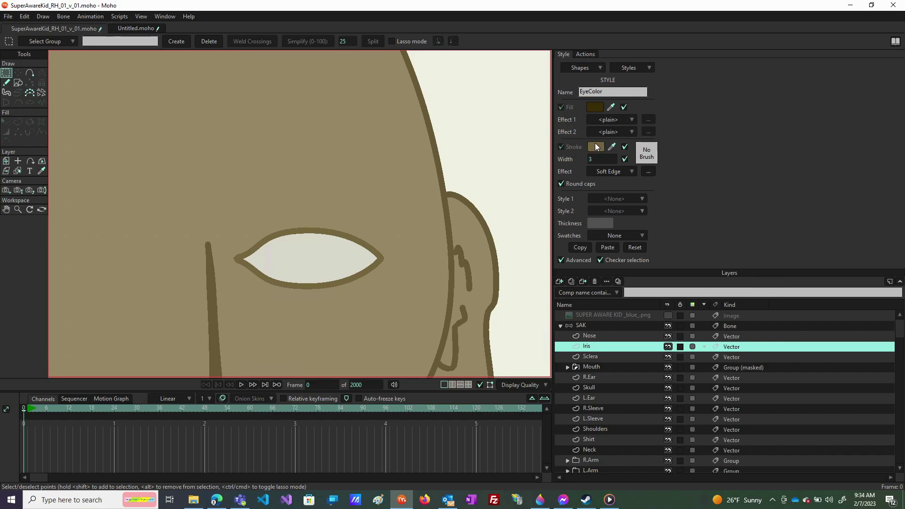
- Change the EyeColor style's stroke to a darker, more saturated brown
left_click_drag(612, 138, 597, 100)
left_click(597, 146)
mouse_move(657, 277)
left_mouse_down()
mouse_move(667, 281)
mouse_move(653, 265)
left_mouse_up()
left_click(696, 326)
- Assign the spiky radial brush Brush520_0_360_40.png to the EyeColor stroke, keeping the Soft Edge effect
left_click(632, 173)
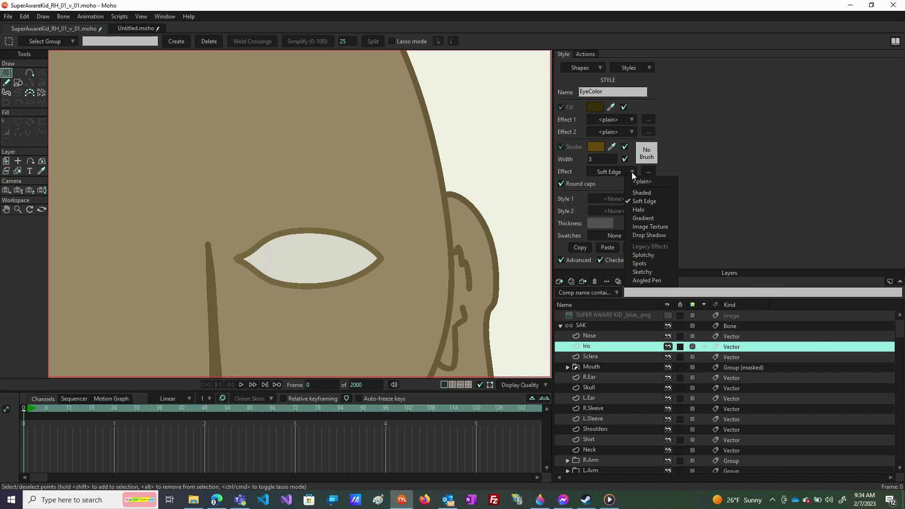
left_click(632, 171)
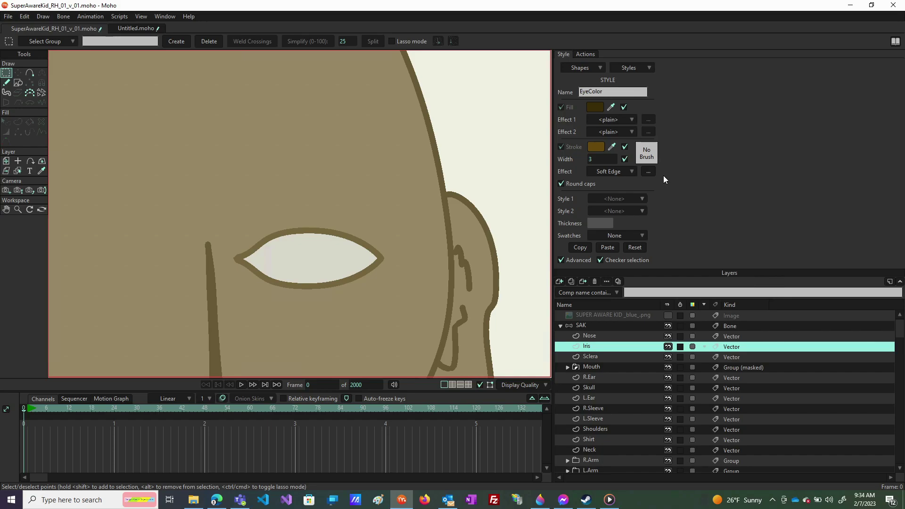
left_click(647, 155)
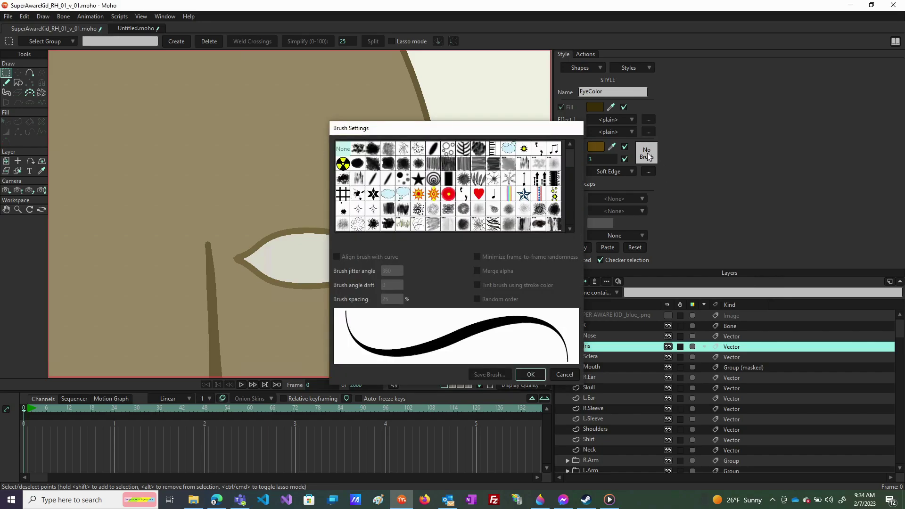
left_click(493, 182)
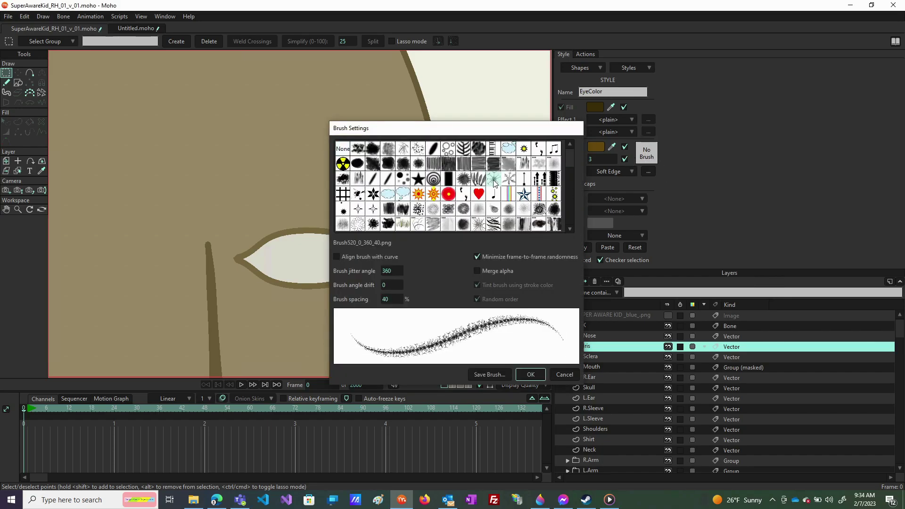
left_click(528, 375)
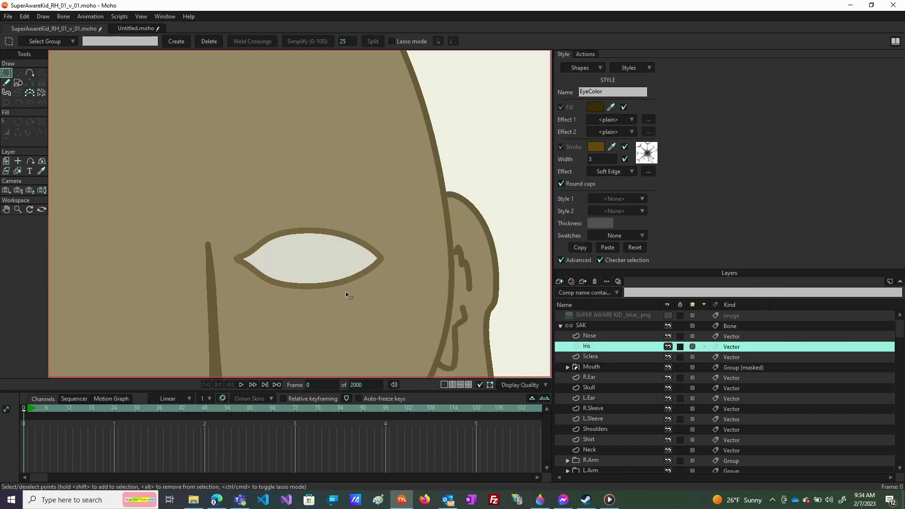
- Draw a circular iris on the Iris layer, centered on the sclera and slightly taller than the eye opening, and inspect its brushed edge
left_click(17, 83)
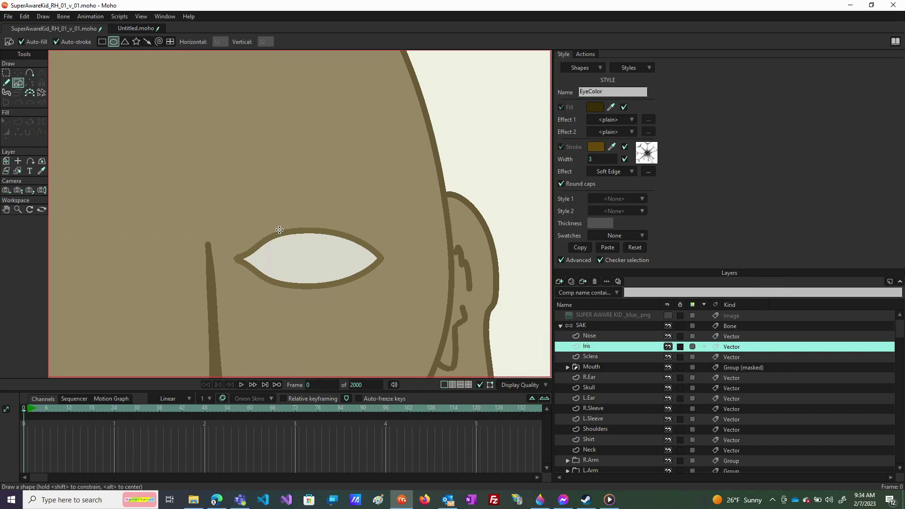
left_click_drag(280, 222, 355, 318)
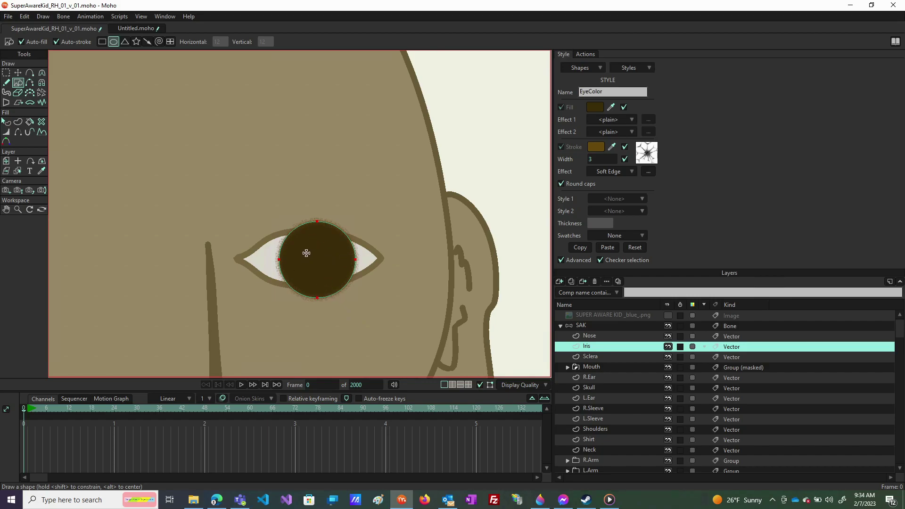
scroll(305, 253, "up", 3)
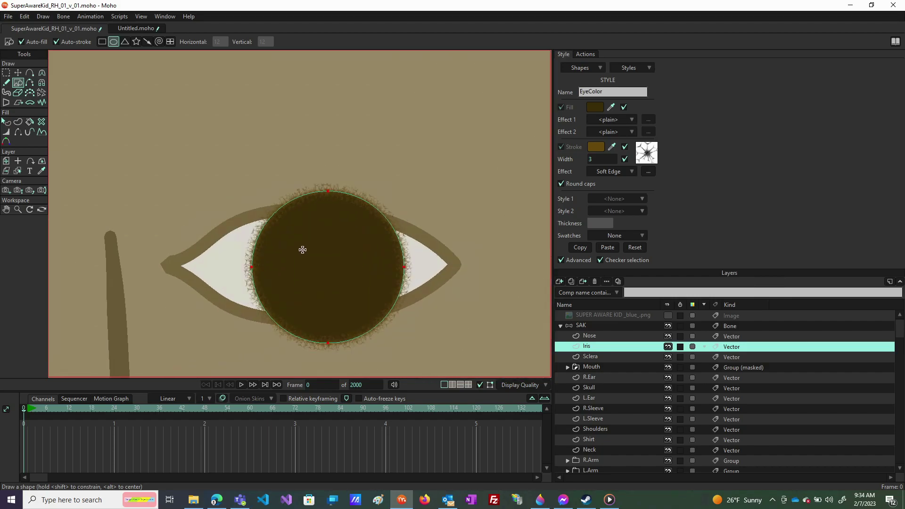
scroll(360, 239, "up", 1)
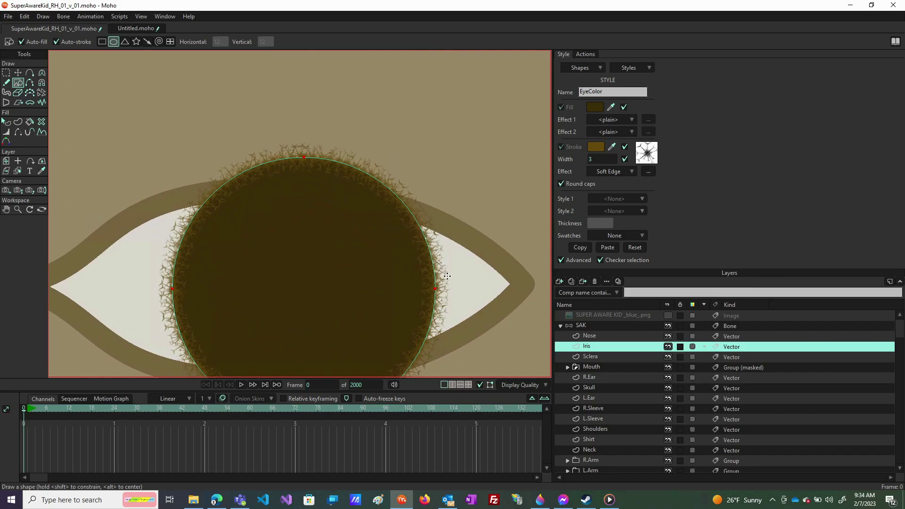
scroll(429, 273, "down", 1)
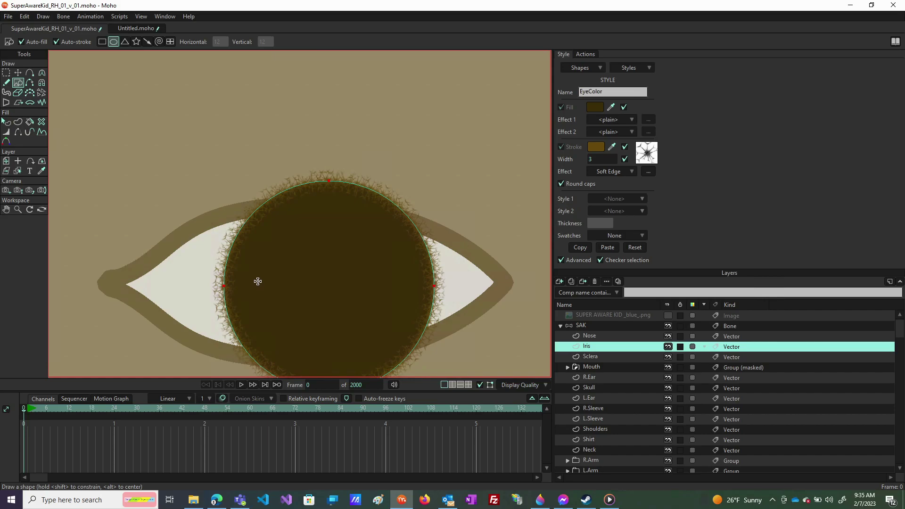
scroll(258, 281, "down", 3)
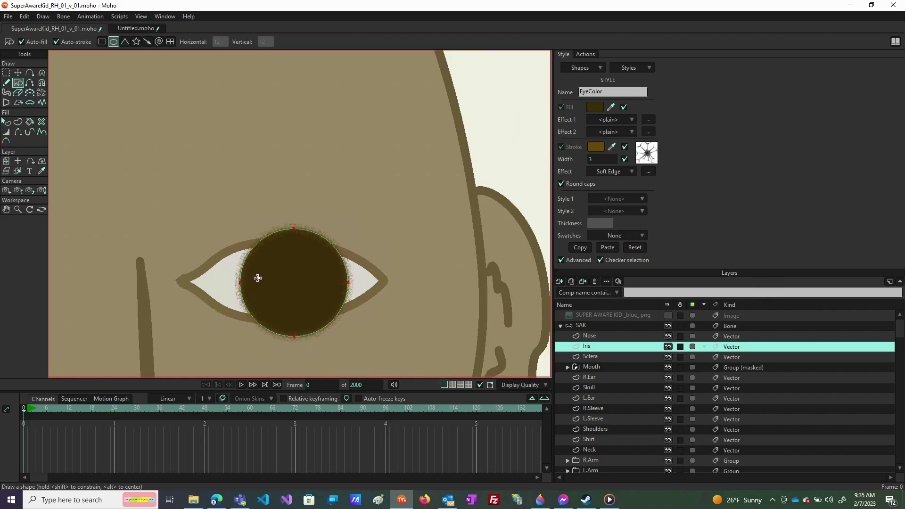
scroll(295, 286, "up", 2)
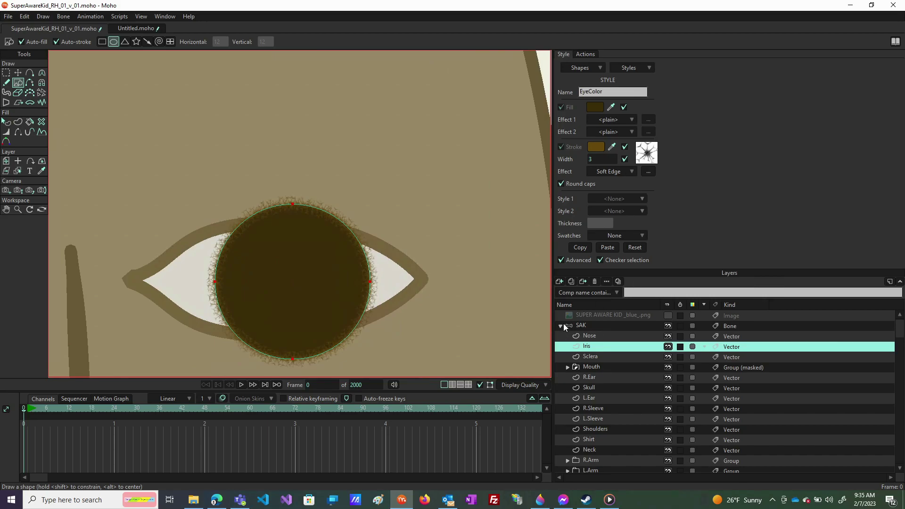
- Add a new vector layer directly above Iris and name it Pupil
left_click(560, 281)
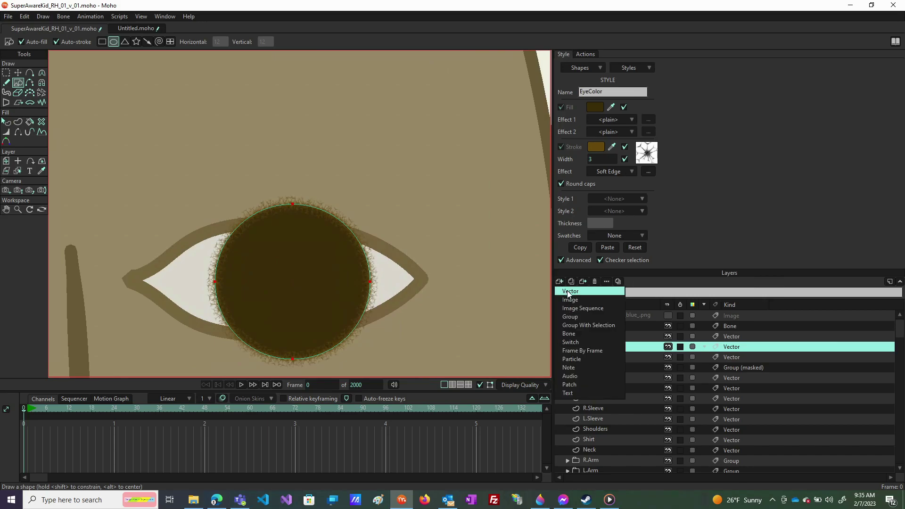
left_click(568, 291)
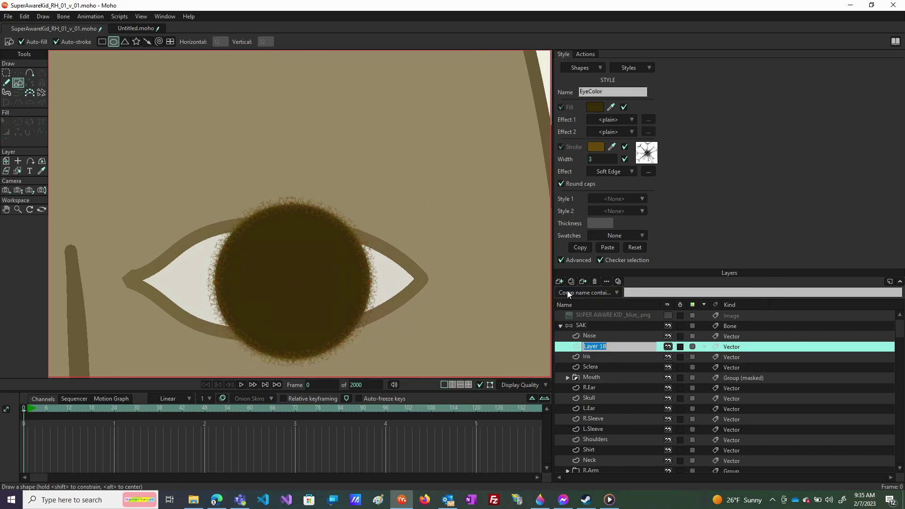
double_click(599, 347)
type("Pupil")
- Create a new style named Pupil
left_click(630, 69)
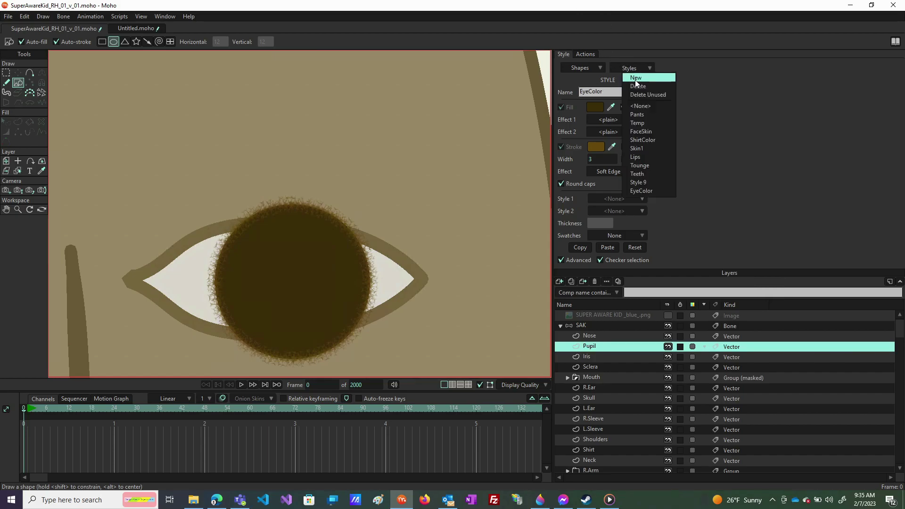
left_click(636, 78)
left_click(609, 93)
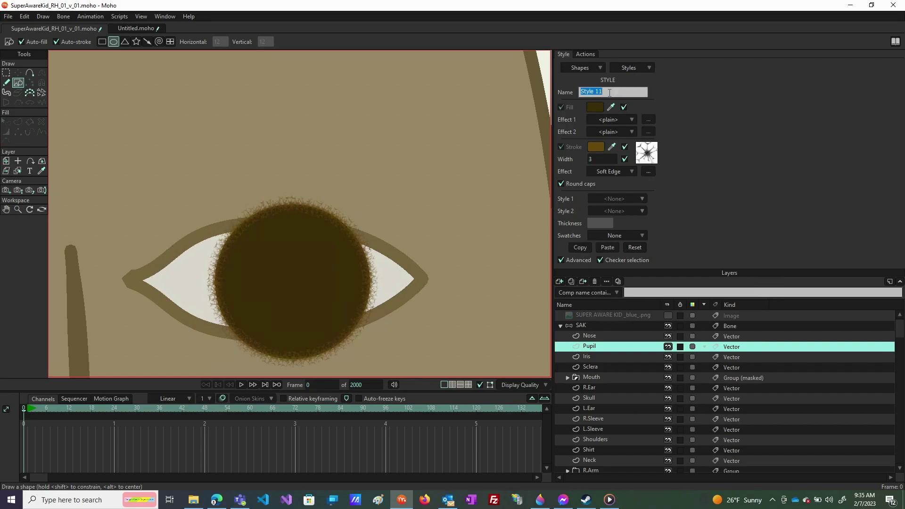
type("Pupil")
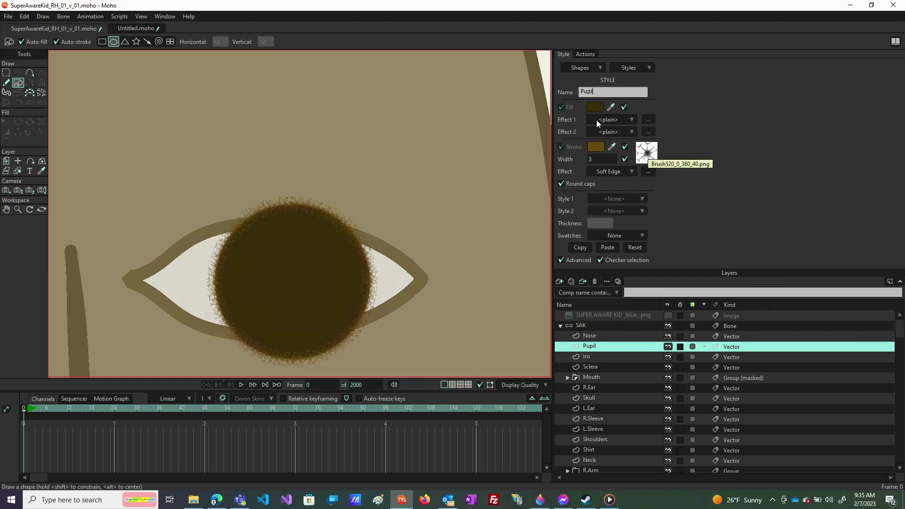
- Set the Pupil style's fill color to black (000000)
left_click(595, 108)
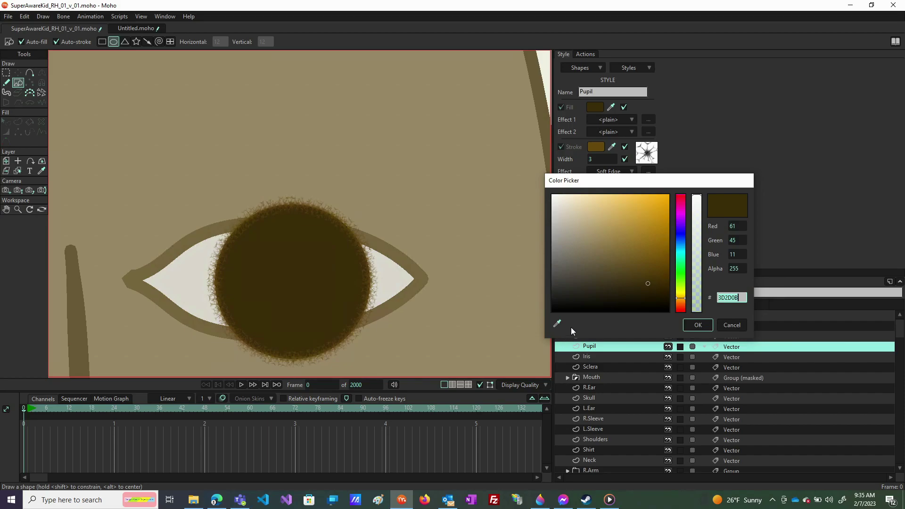
left_click_drag(660, 306, 673, 320)
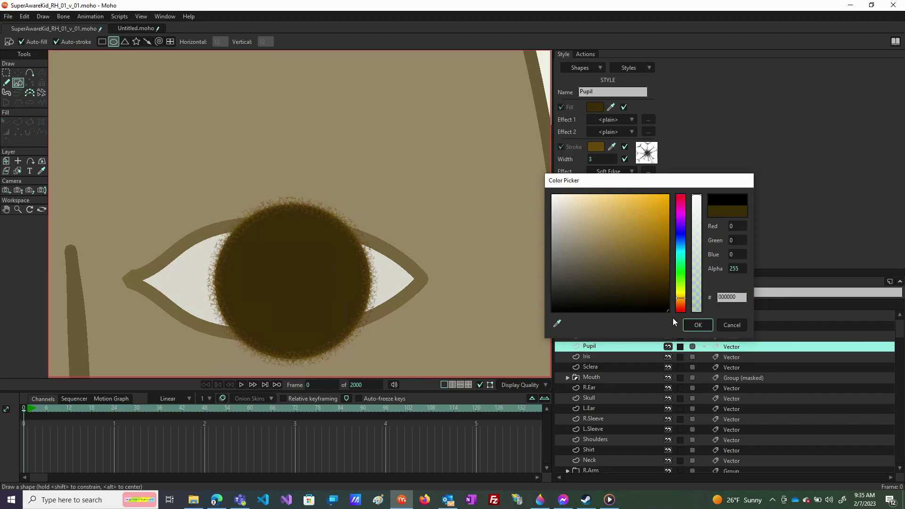
left_click(697, 325)
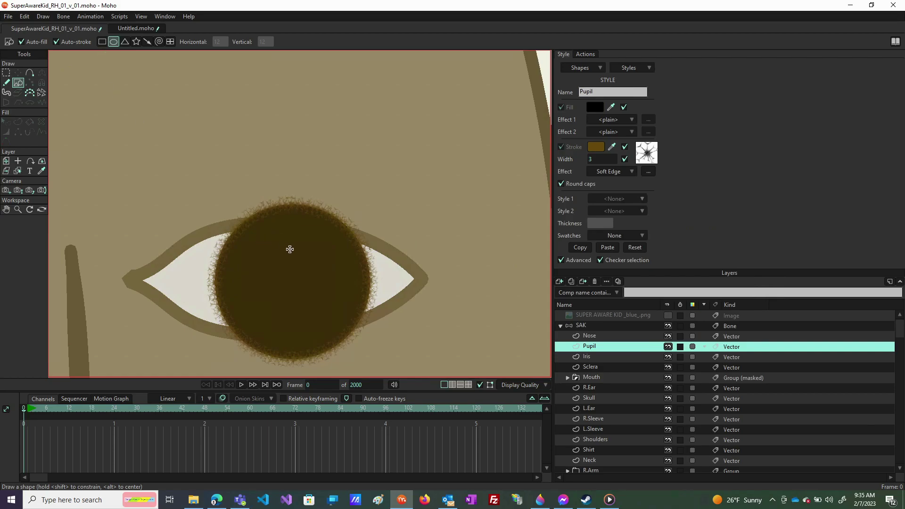
- Draw a circular pupil a little under half the iris's width on the Pupil layer and center it on the iris
mouse_move(264, 244)
left_mouse_down()
mouse_move(345, 332)
mouse_move(335, 327)
left_mouse_up()
key("t")
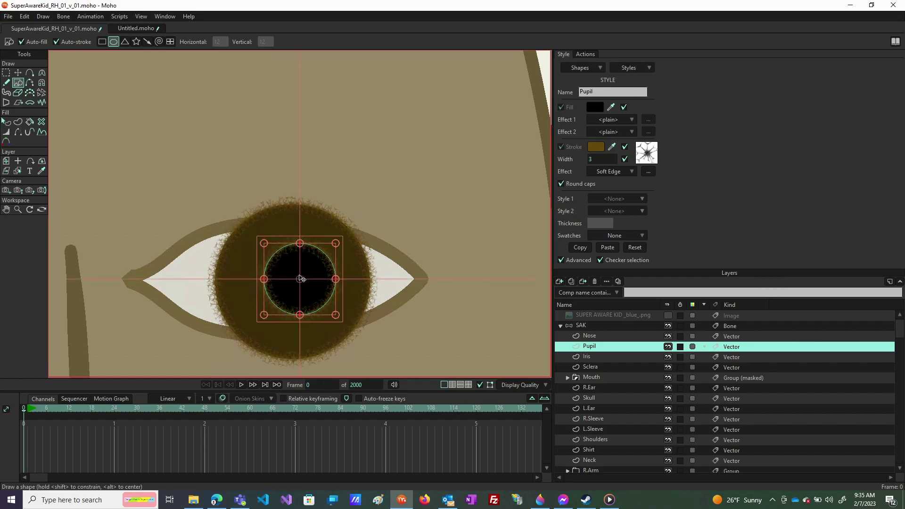
left_click_drag(309, 296, 307, 299)
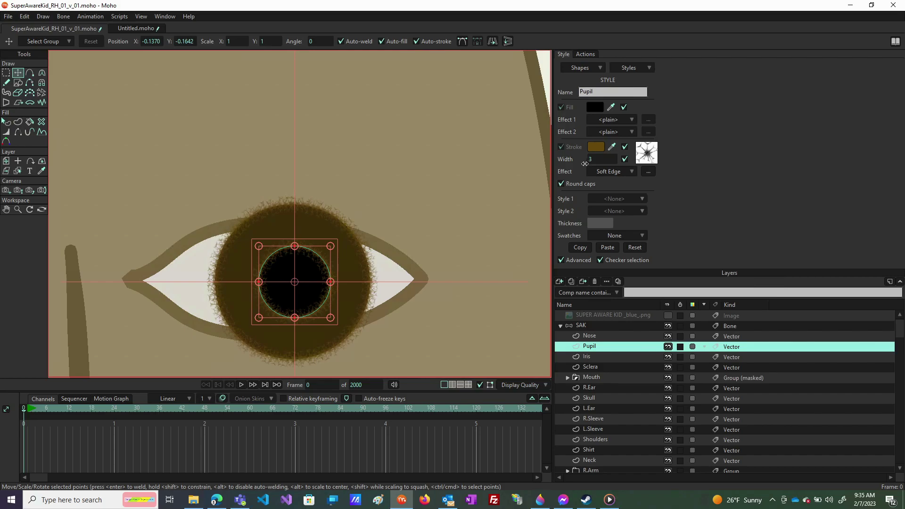
- Set the Pupil style's stroke width to 15 and render the frame to inspect the eye up close
left_click_drag(597, 160, 647, 164)
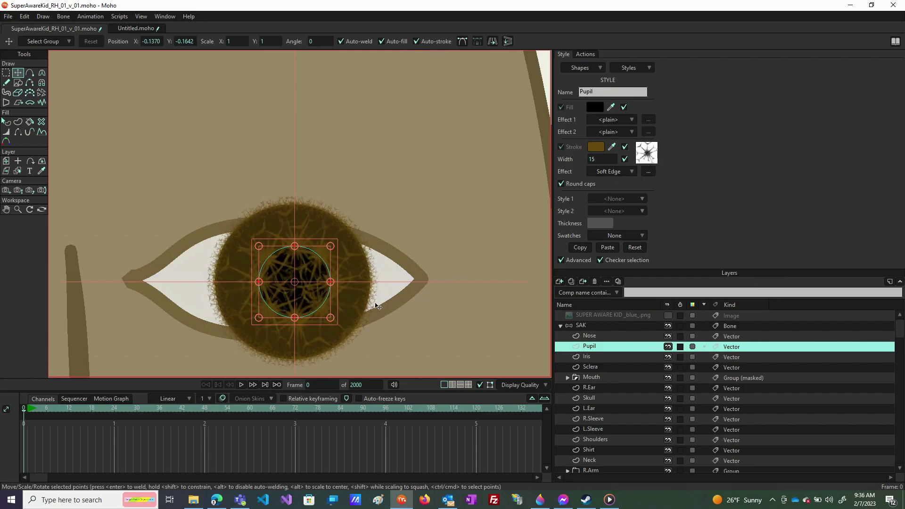
scroll(289, 284, "down", 5)
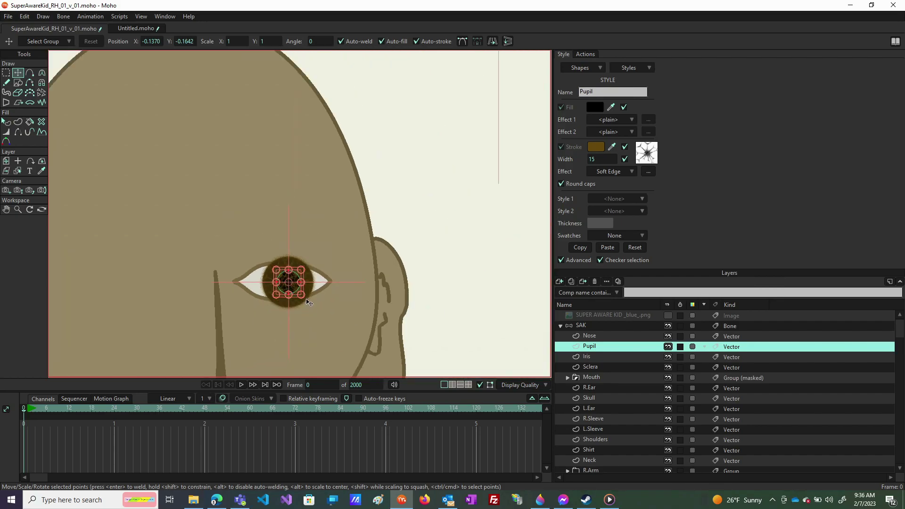
key("ctrl+r")
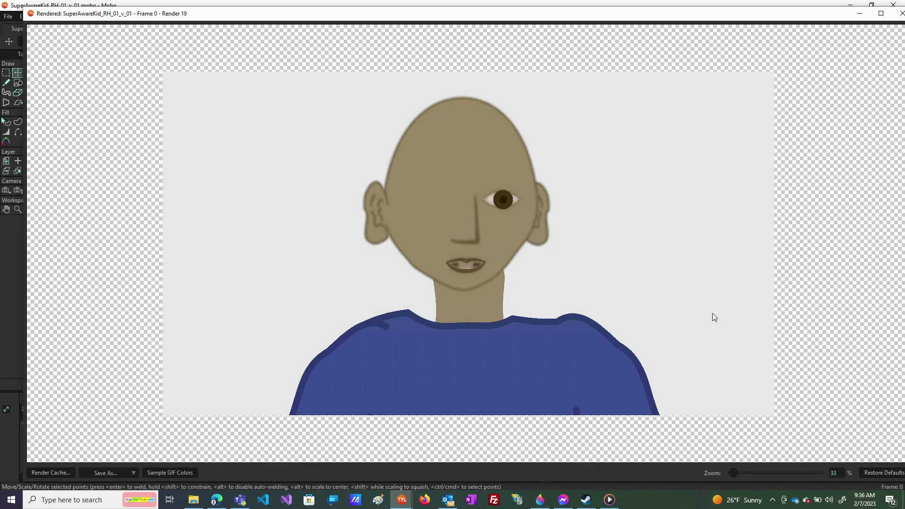
scroll(522, 196, "up", 5)
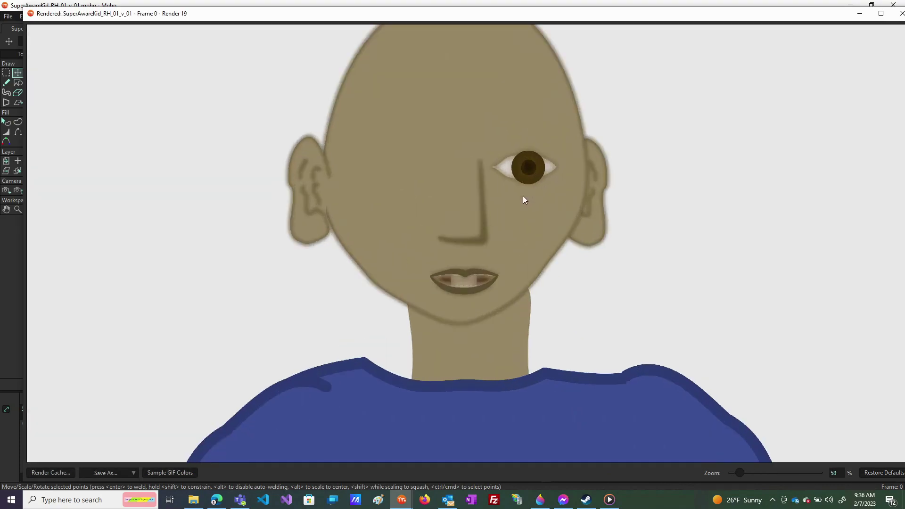
scroll(627, 91, "up", 2)
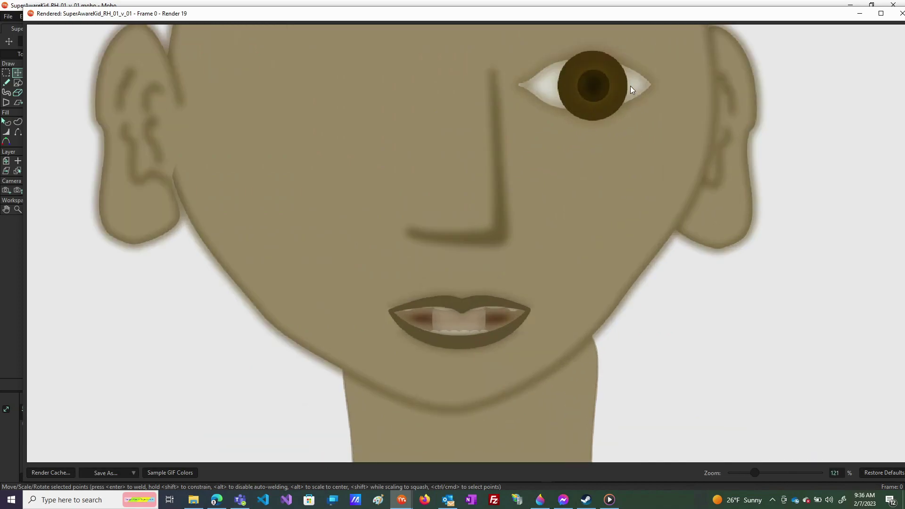
scroll(626, 92, "down", 4)
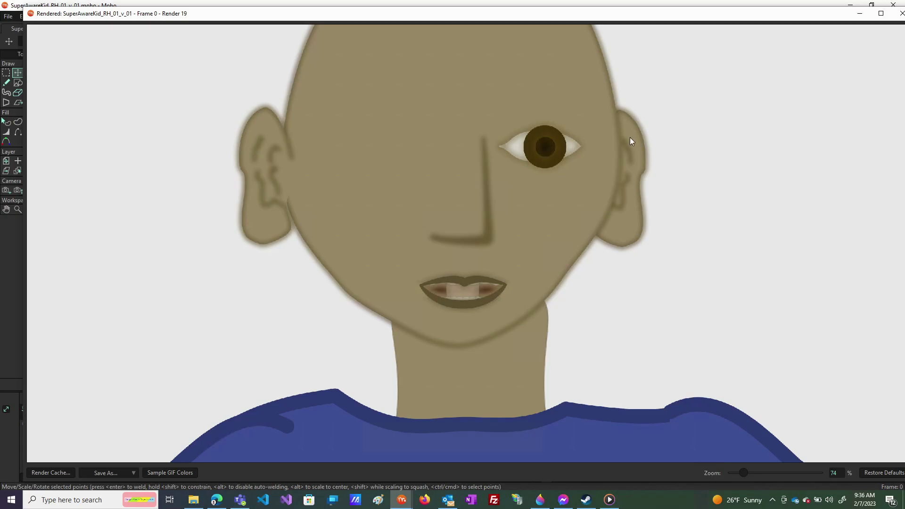
left_click(901, 14)
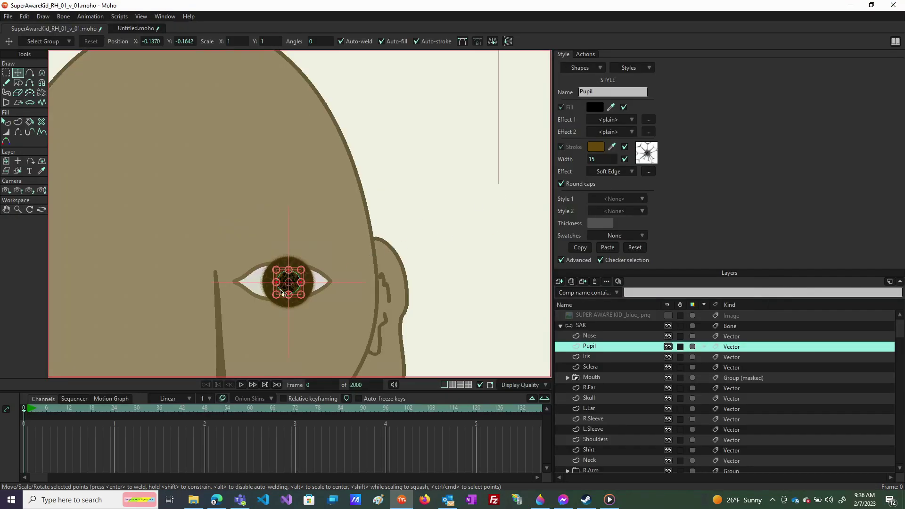
- Set the EyeColor style's stroke width to 1 and check the iris edge in a render of the frame
scroll(291, 291, "up", 5)
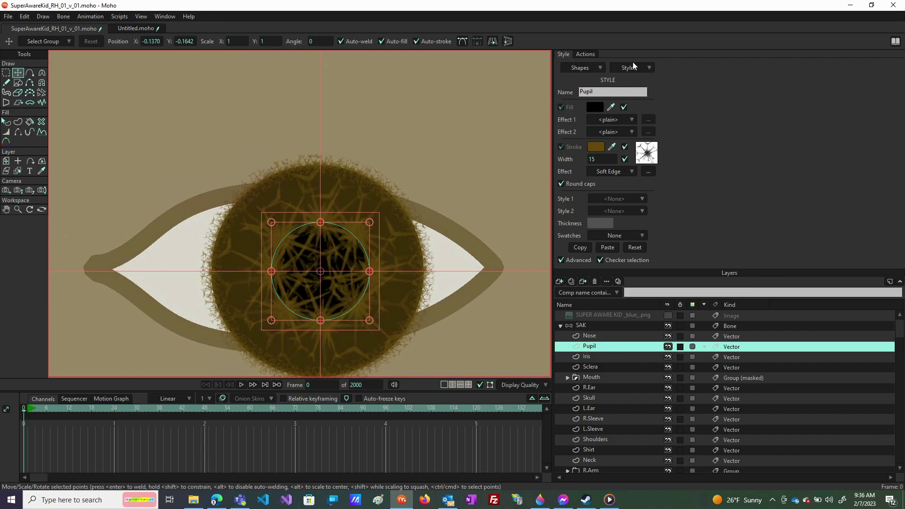
left_click(634, 66)
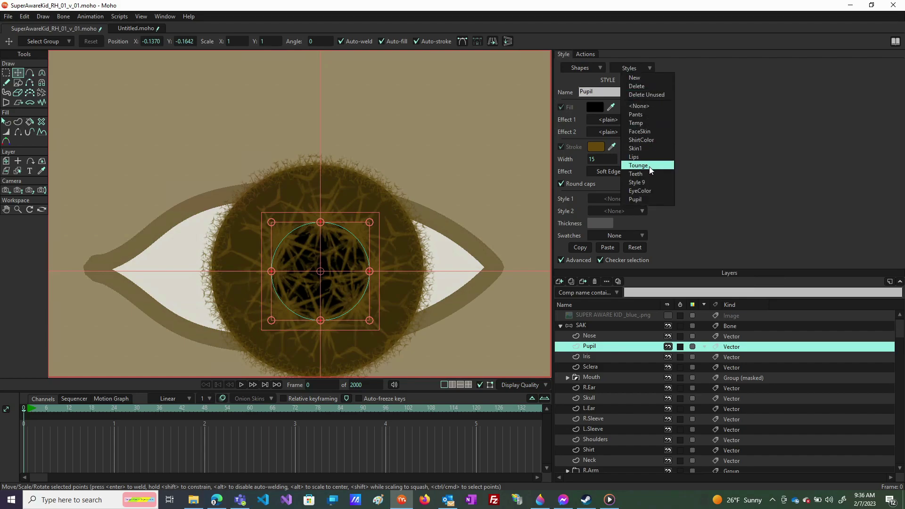
left_click(649, 191)
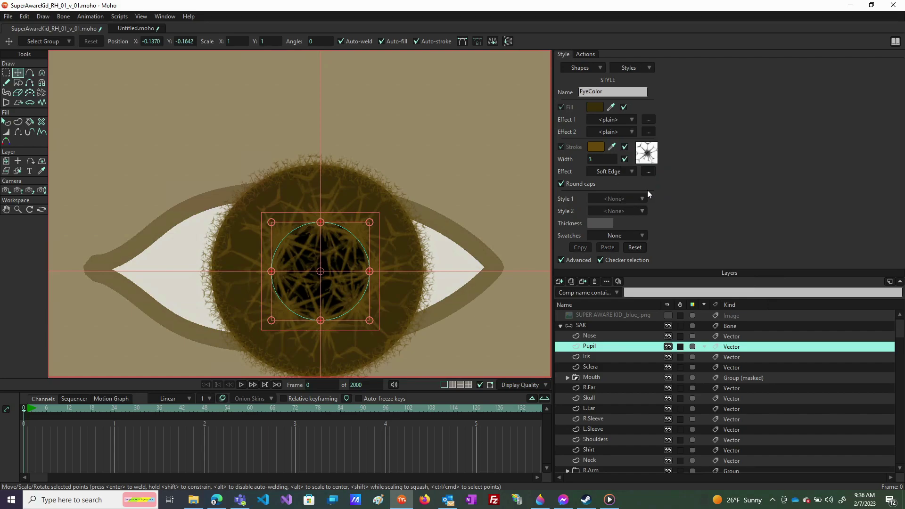
left_click_drag(603, 161, 616, 161)
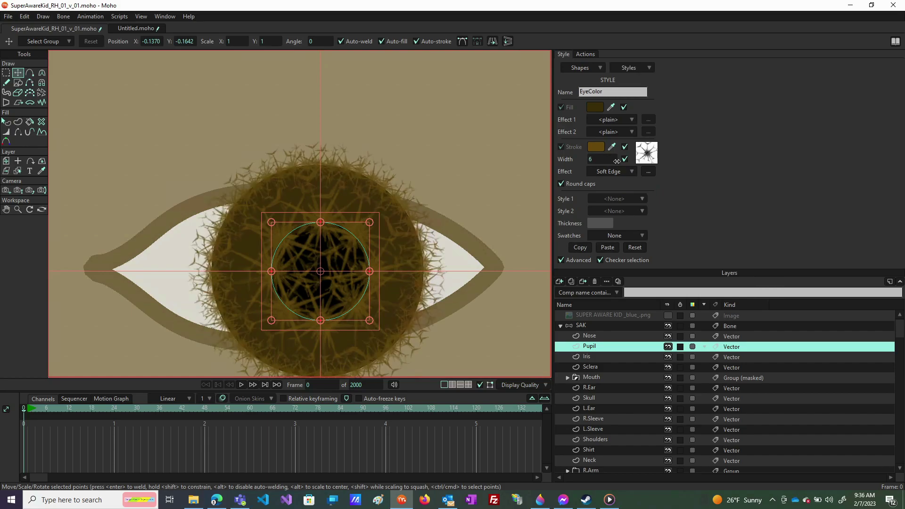
left_click_drag(616, 161, 584, 168)
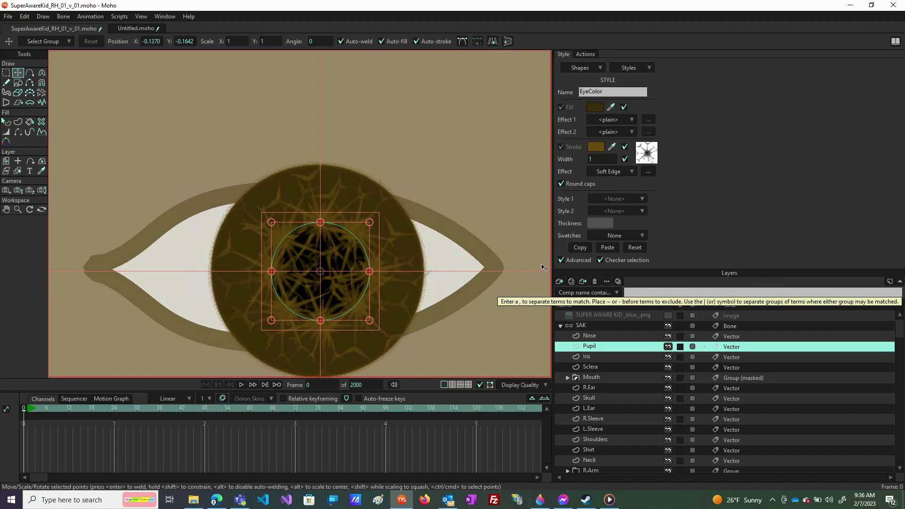
key("ctrl+r")
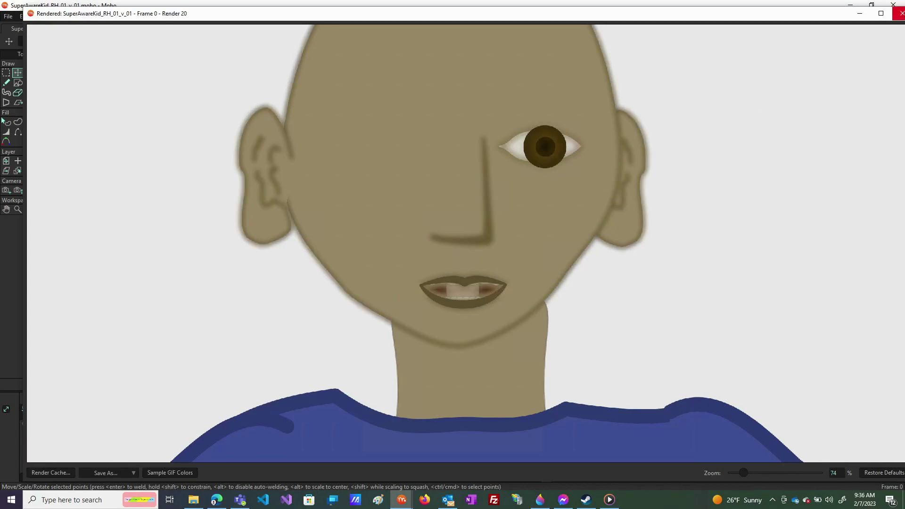
left_click(902, 13)
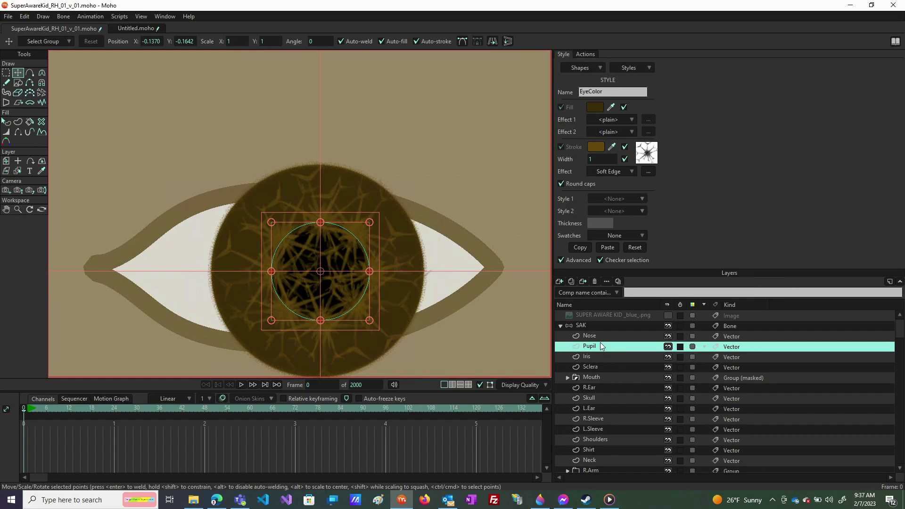
- Group the Pupil, Iris and Sclera layers together and name the group Eye
left_click(607, 368, "shift")
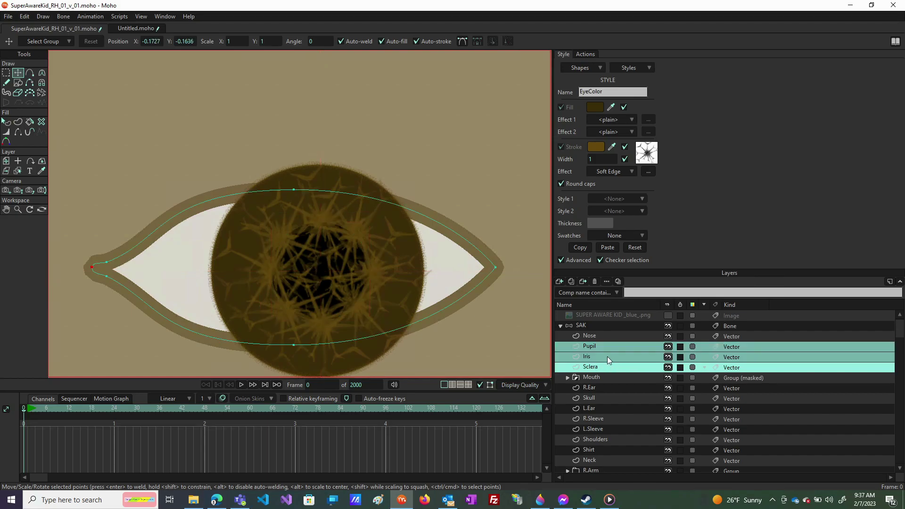
right_click(607, 350)
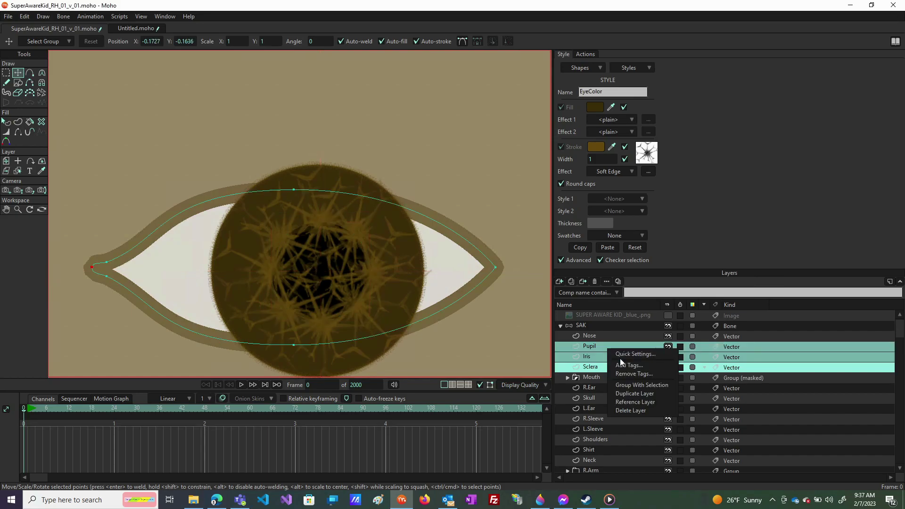
left_click(629, 385)
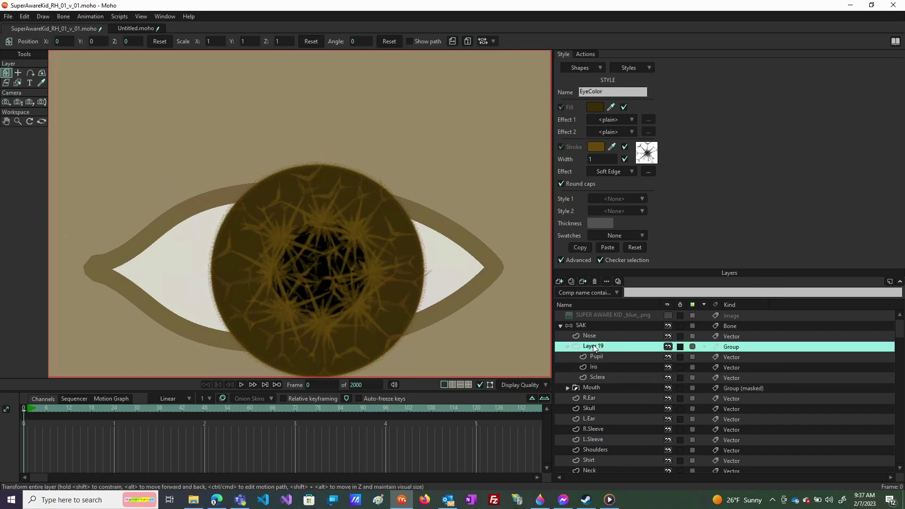
double_click(616, 346)
type("Eye")
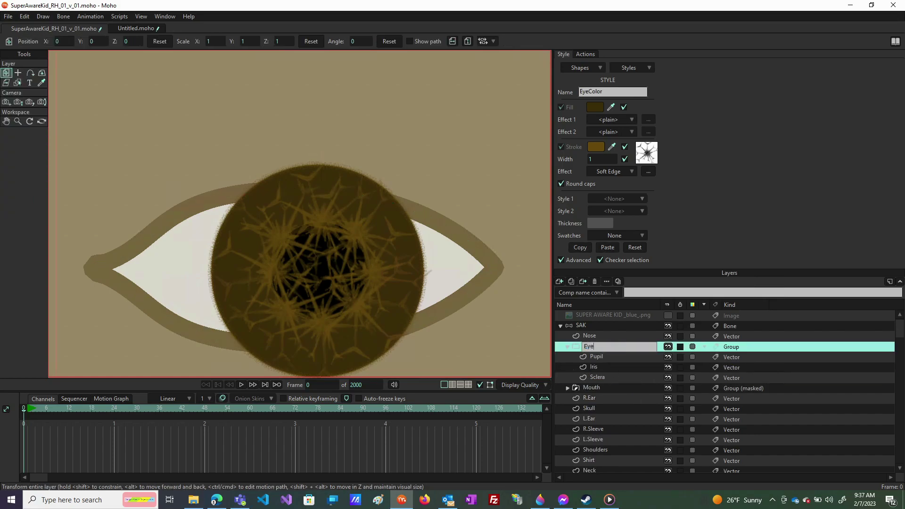
key("Return")
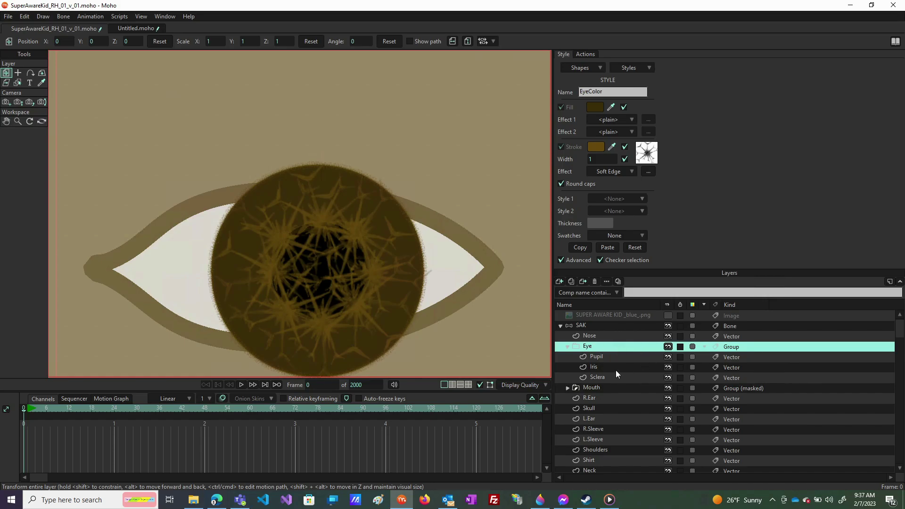
- Set the Eye group's masking to Hide all
double_click(604, 347)
left_click(646, 50)
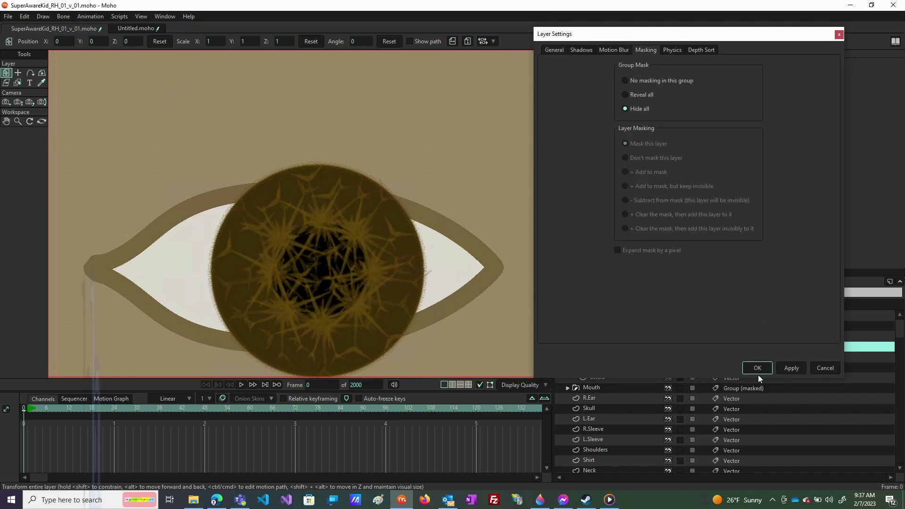
left_click(793, 369)
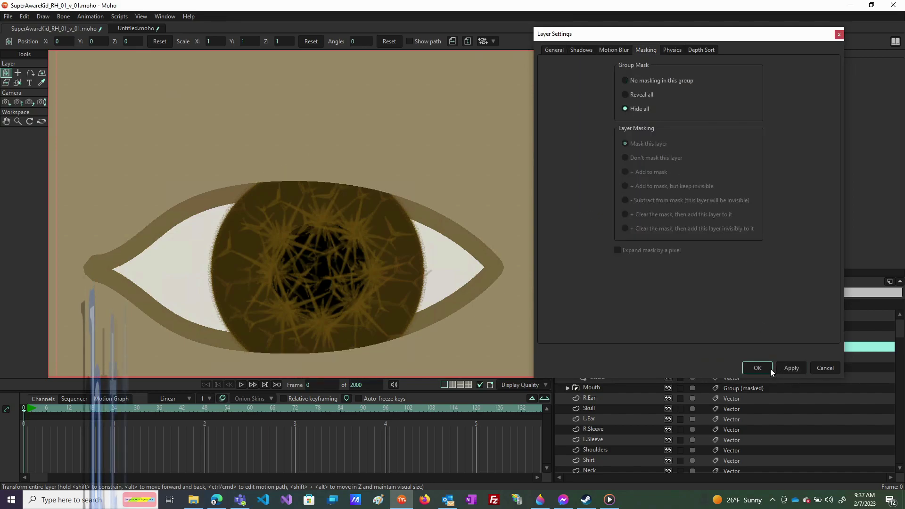
left_click(770, 368)
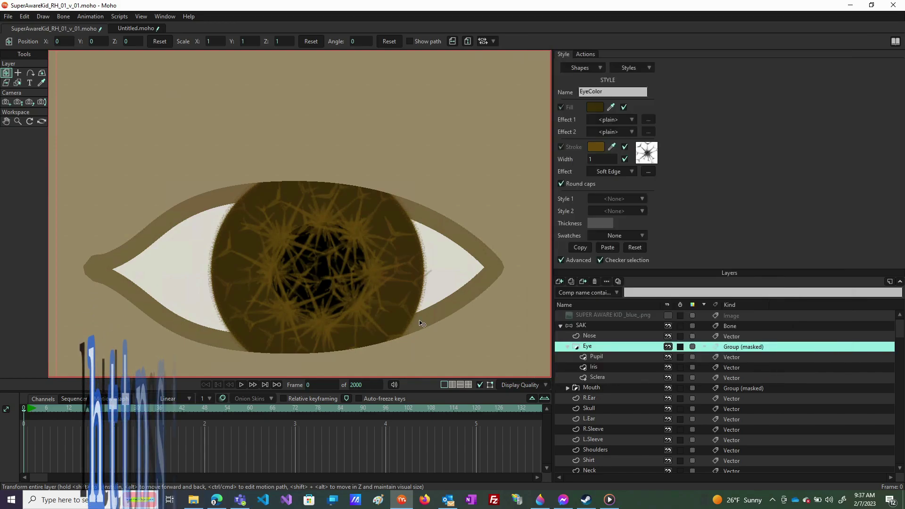
- Exclude strokes from the Sclera layer's mask and render the frame to check the eye on the whole character
double_click(610, 378)
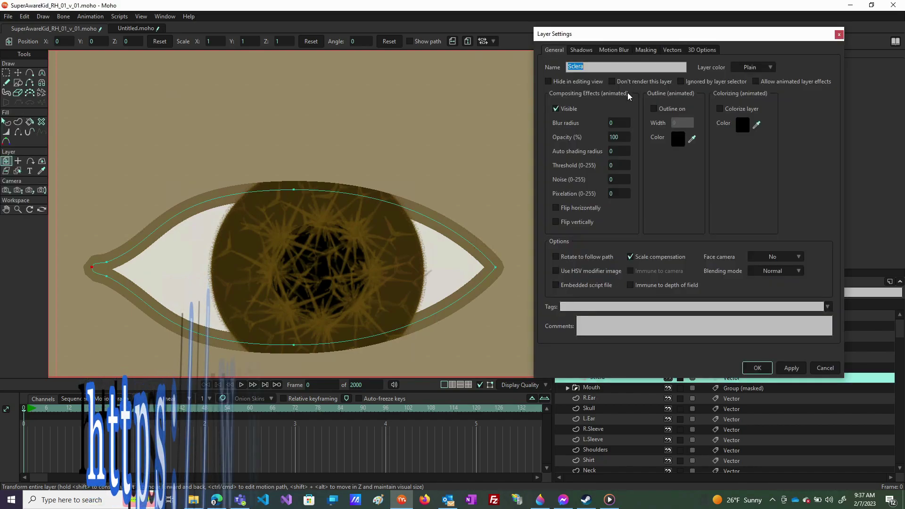
left_click(651, 51)
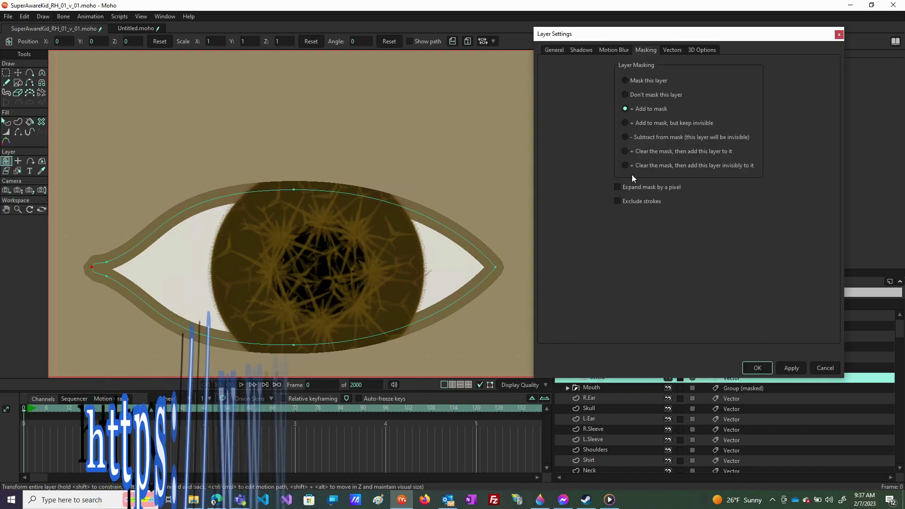
left_click(618, 201)
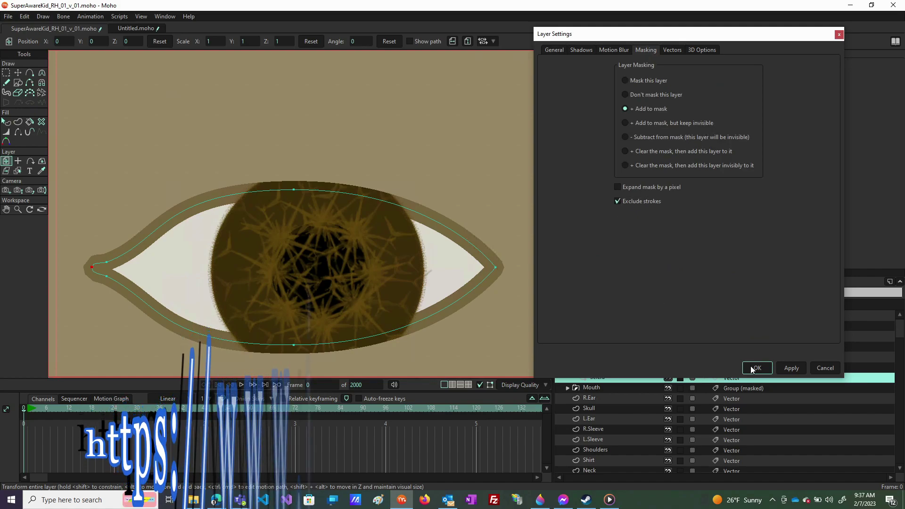
left_click(790, 368)
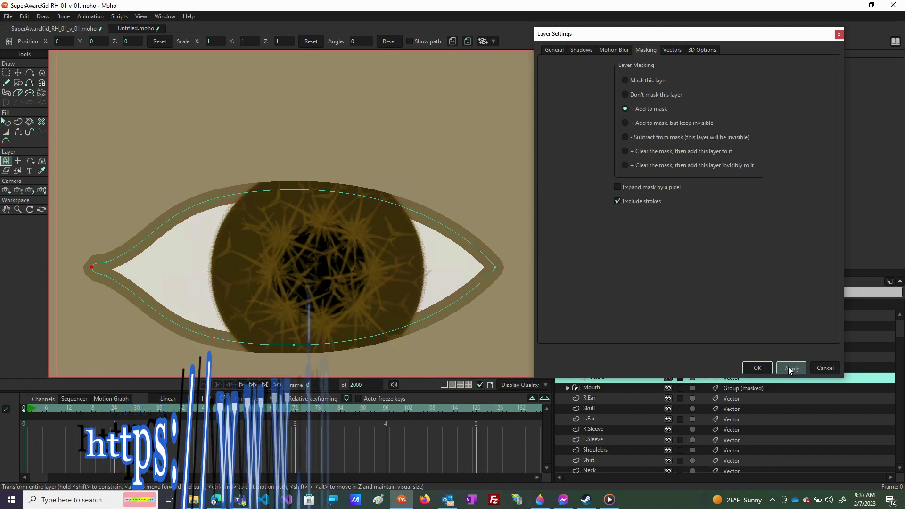
left_click(757, 368)
scroll(188, 261, "down", 4)
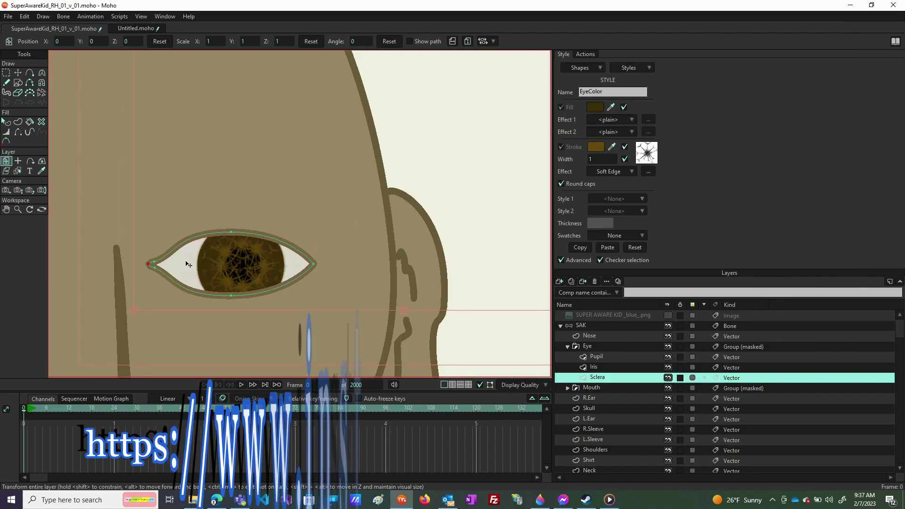
scroll(363, 246, "down", 3)
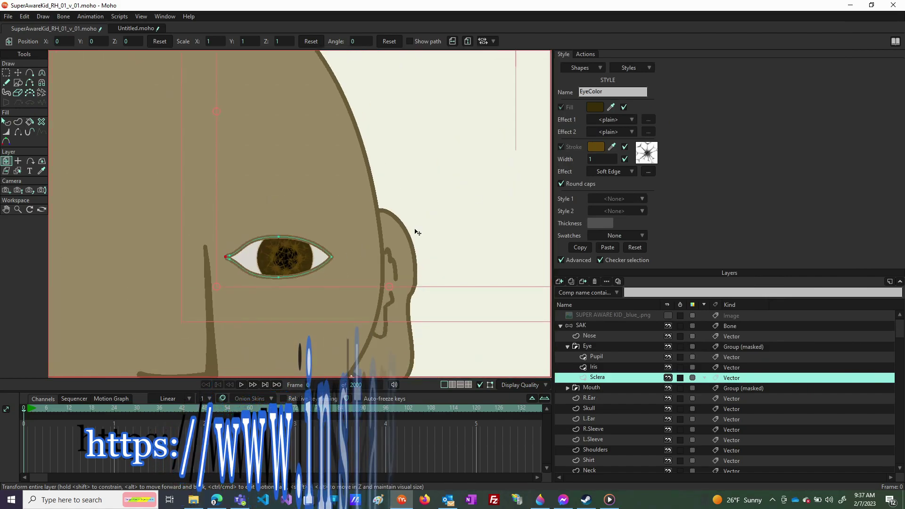
key("ctrl+r")
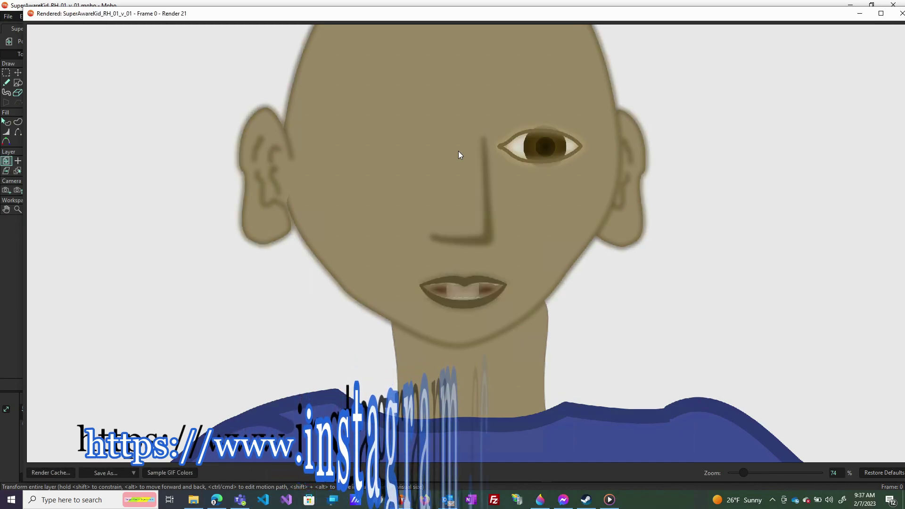
scroll(441, 169, "down", 5)
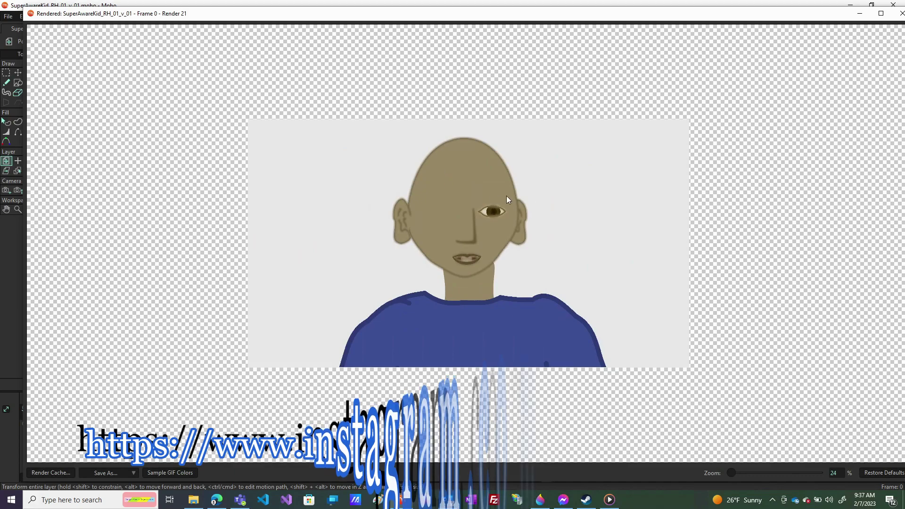
- Apply a Soft Edge effect with blur radius 3 to the Sclera style's stroke and check the eye in a render of the frame
scroll(515, 197, "up", 5)
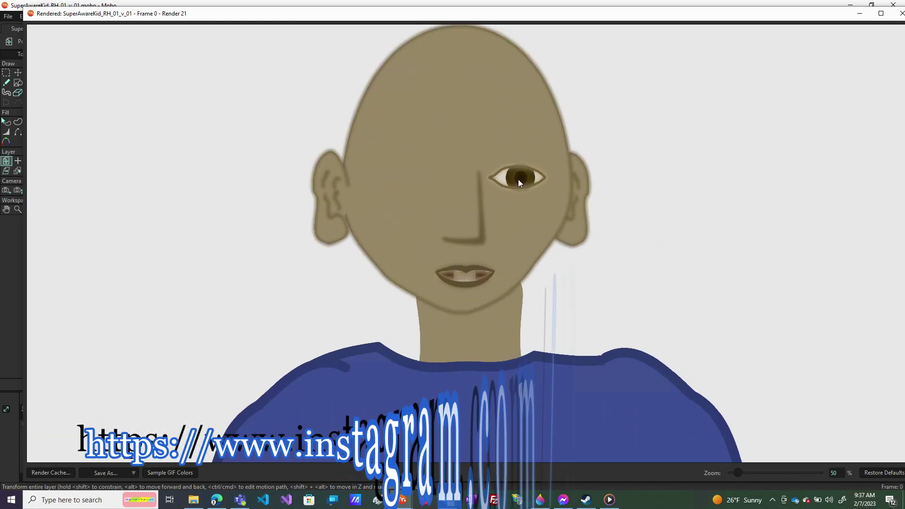
scroll(540, 163, "up", 2)
scroll(537, 165, "down", 3)
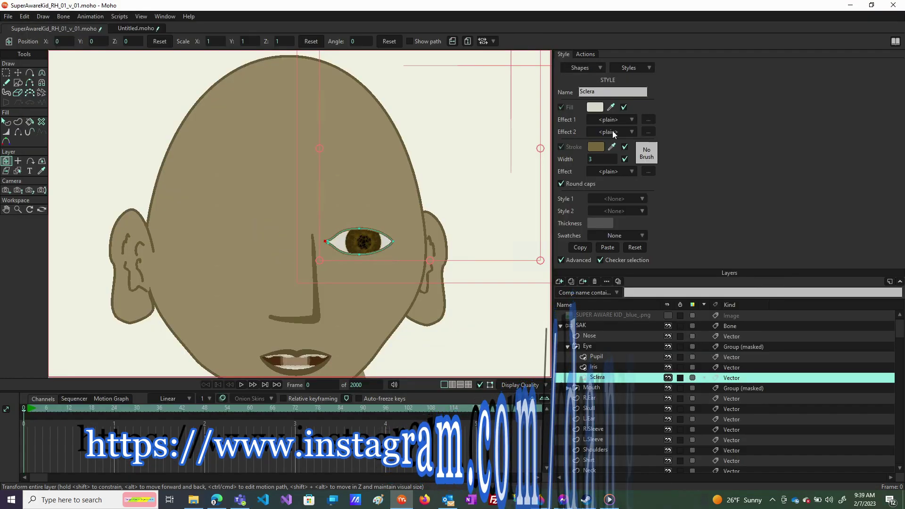
left_click(628, 173)
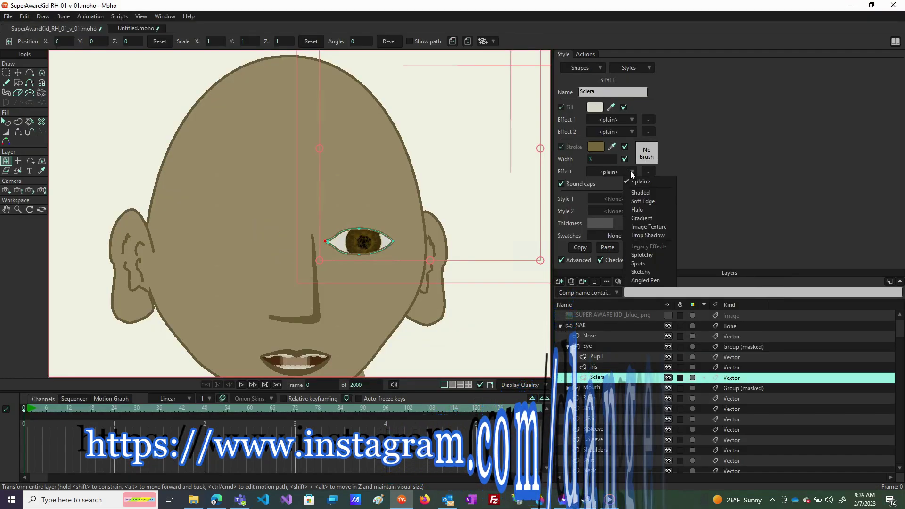
left_click(642, 201)
double_click(503, 227)
type("3")
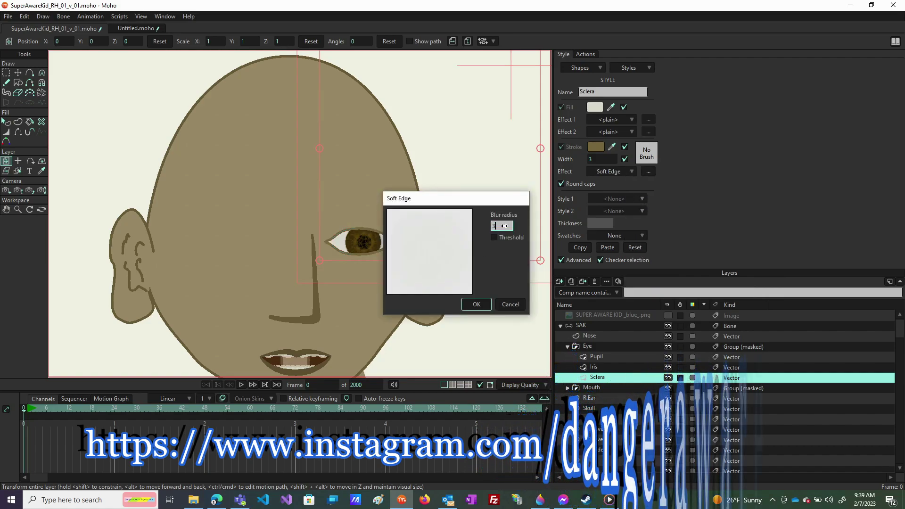
key("Return")
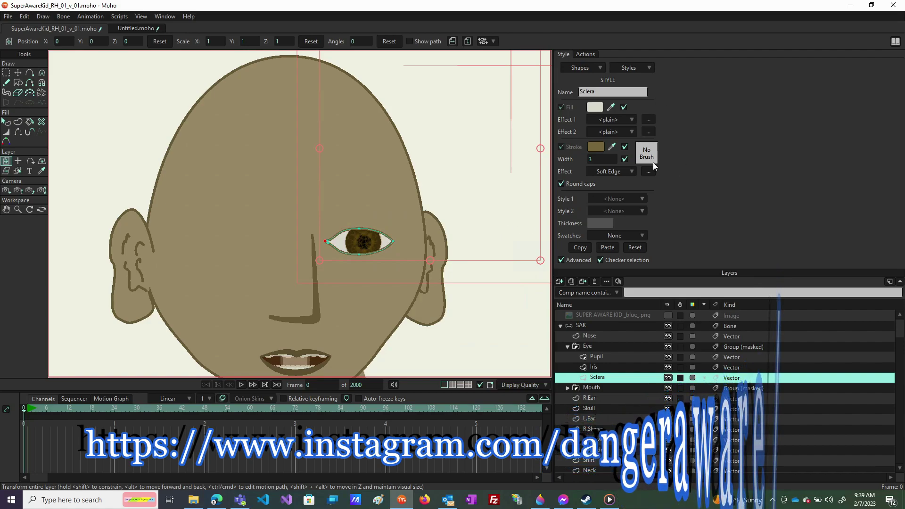
key("ctrl+r")
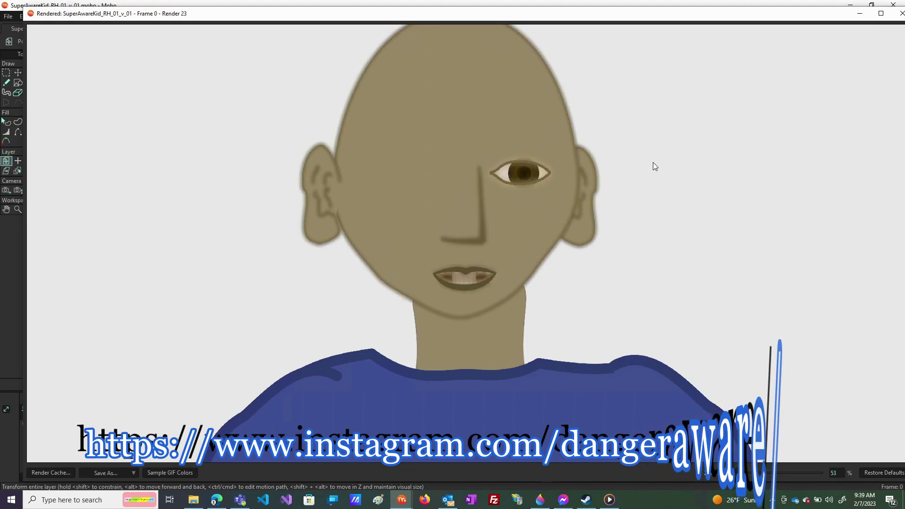
left_click(895, 14)
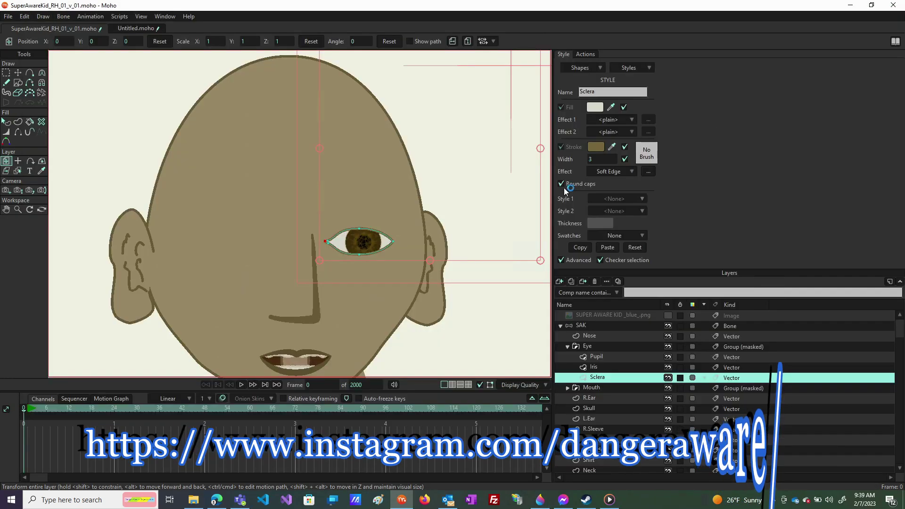
- Set the blur radius of the Sclera stroke's Soft Edge effect to 6 and inspect the eye in a new render
left_click(648, 172)
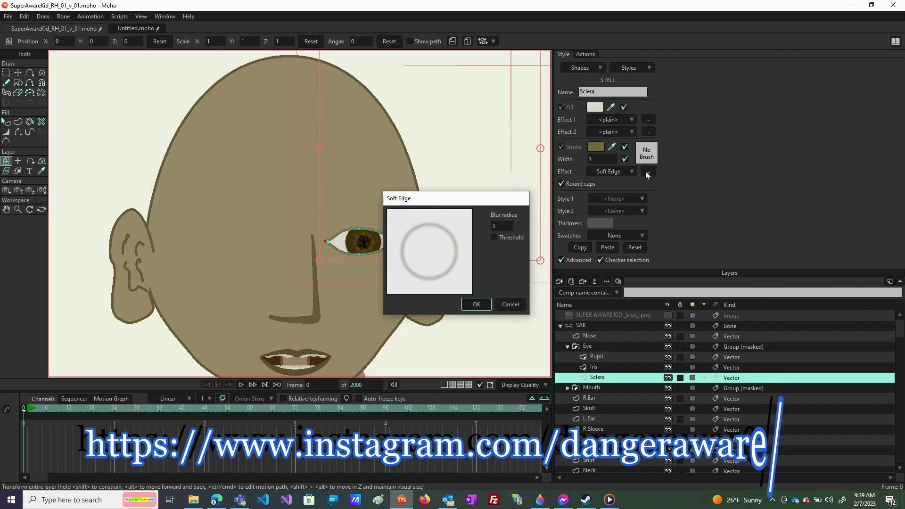
double_click(500, 226)
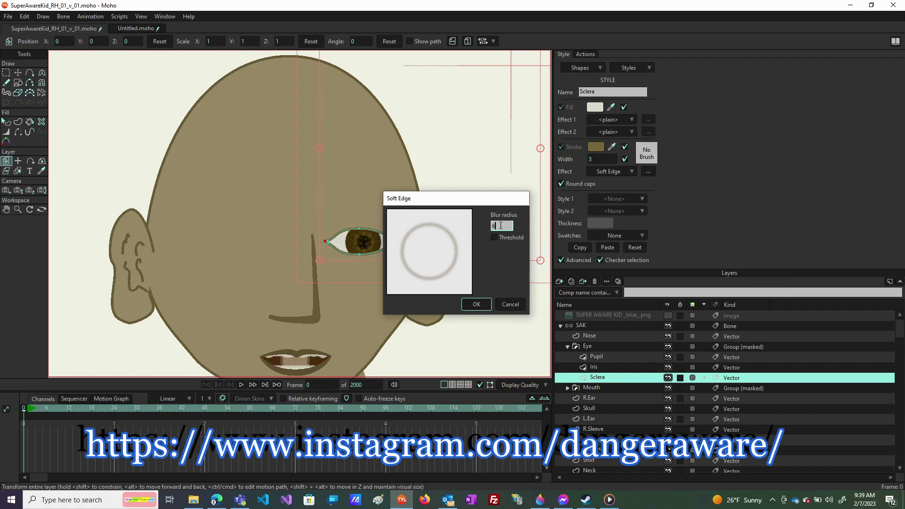
key("Return")
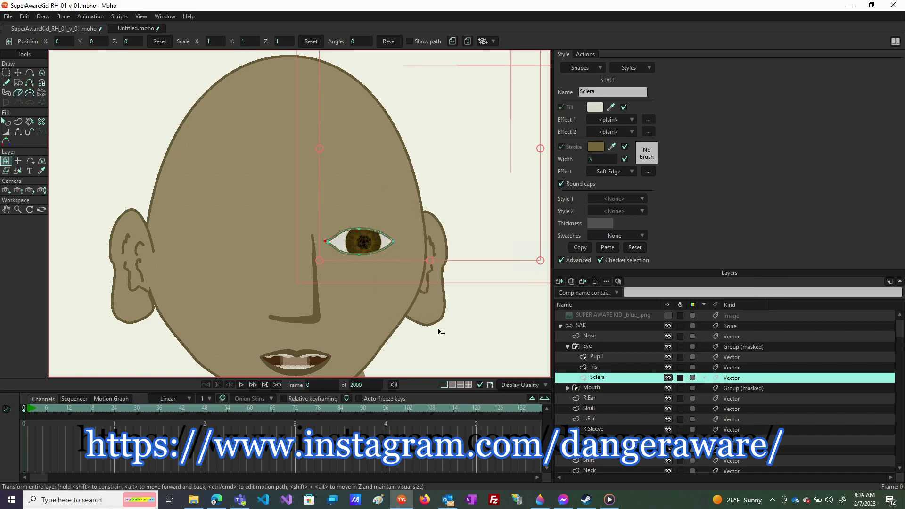
key("ctrl+r")
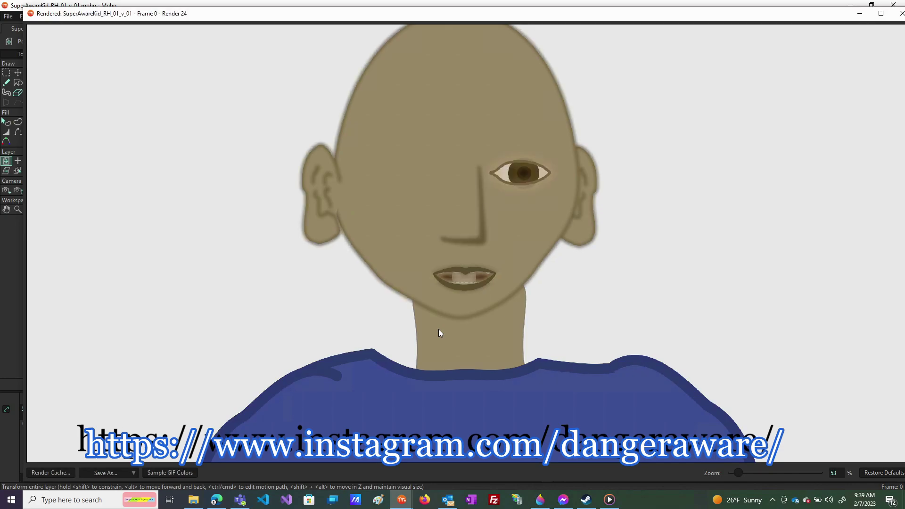
scroll(533, 140, "up", 3)
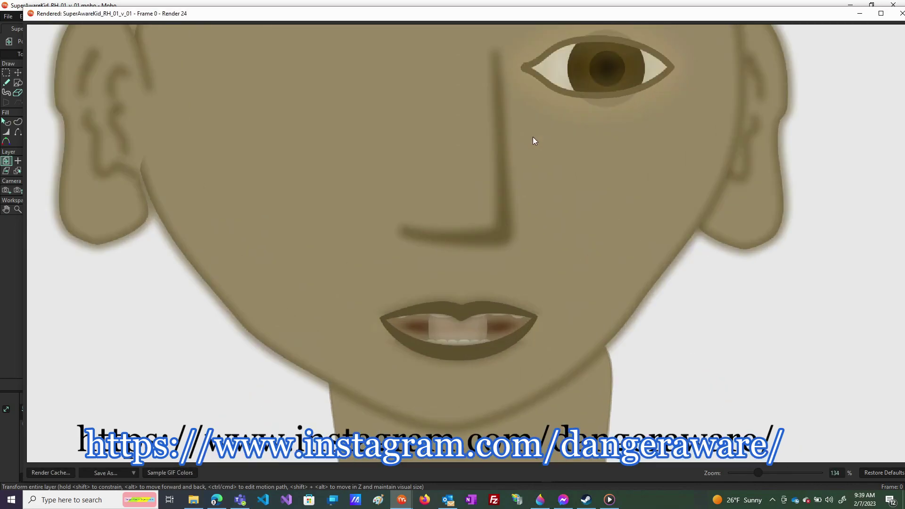
scroll(533, 140, "down", 4)
scroll(551, 137, "up", 1)
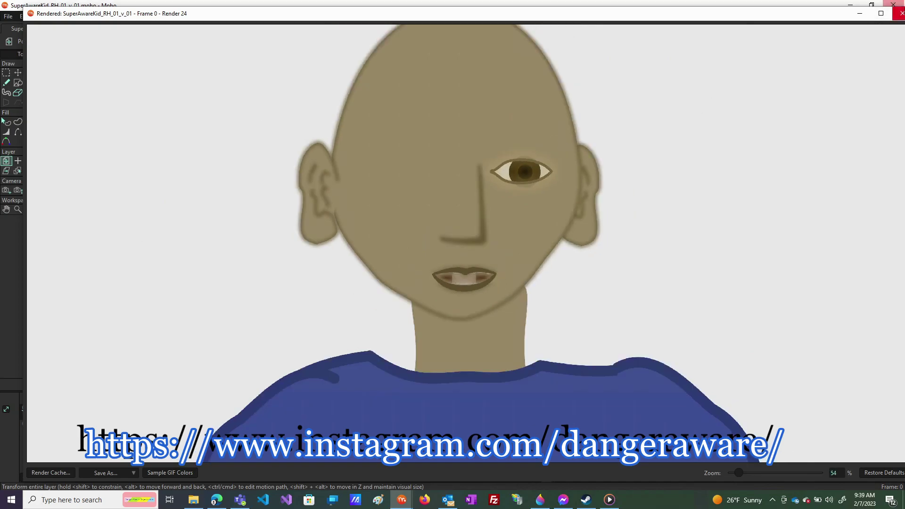
left_click(901, 13)
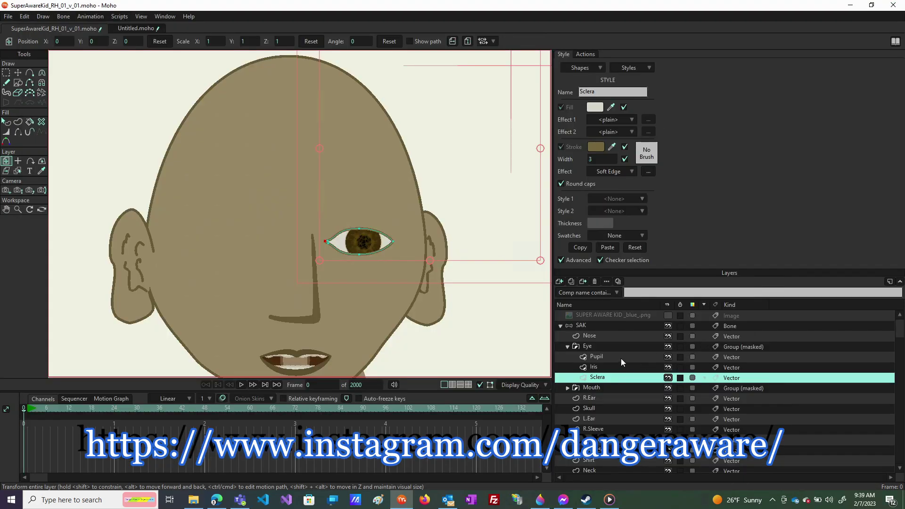
- Duplicate the Eye group, name the copy L.Eye and rename the original group R.Eye
left_click(575, 350)
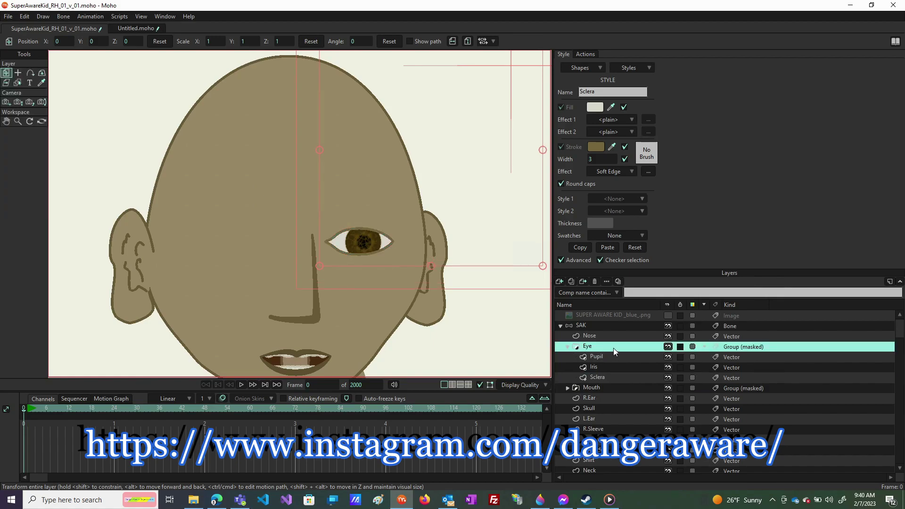
left_click(570, 348)
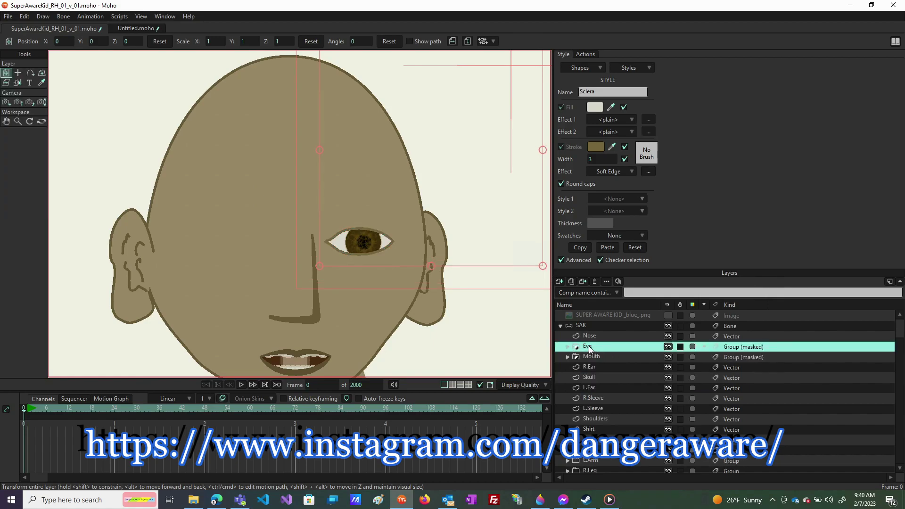
left_click(571, 281)
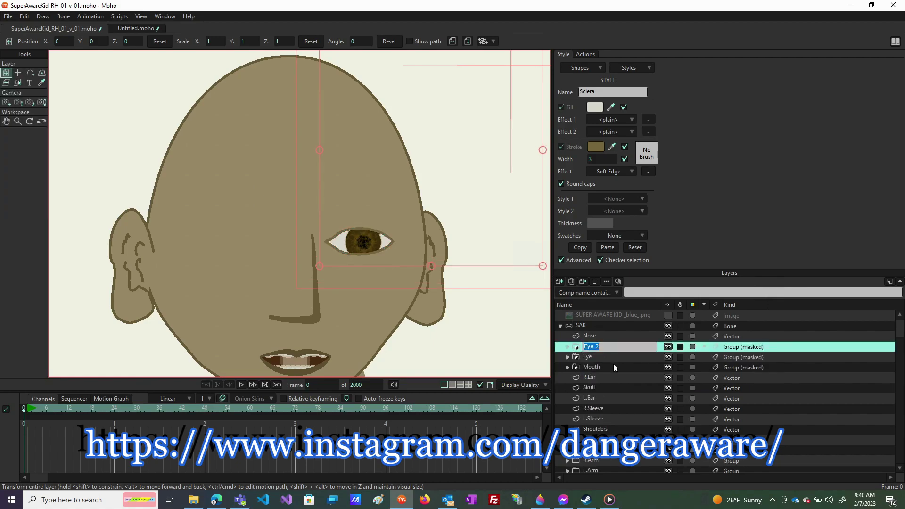
key("Home")
type("L.")
left_click(591, 358)
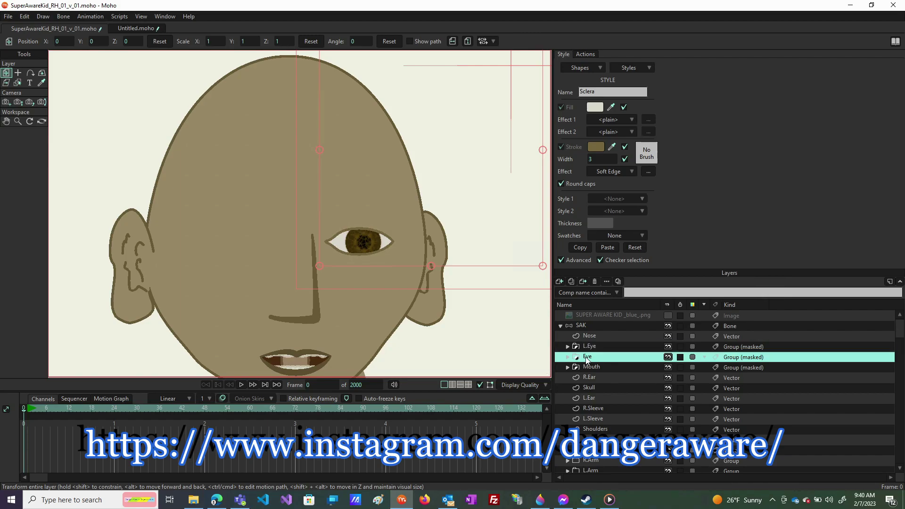
double_click(586, 357)
type("R.")
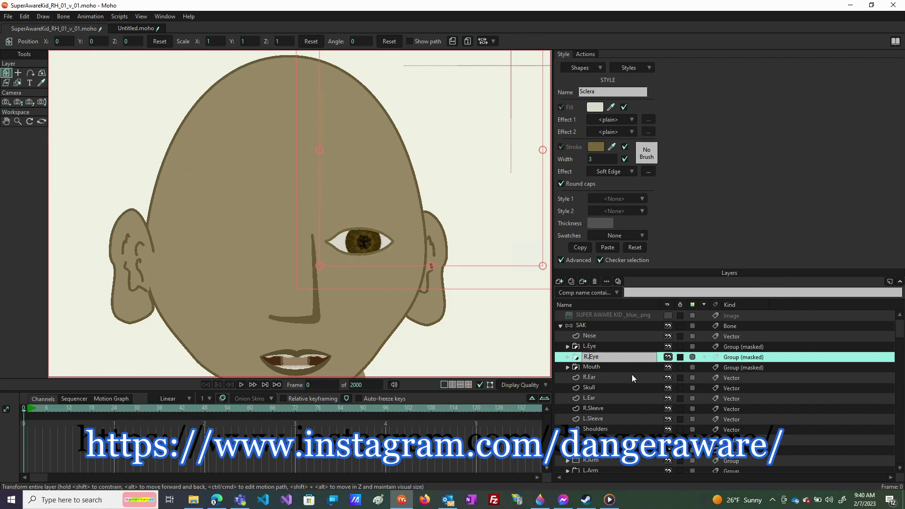
left_click(629, 367)
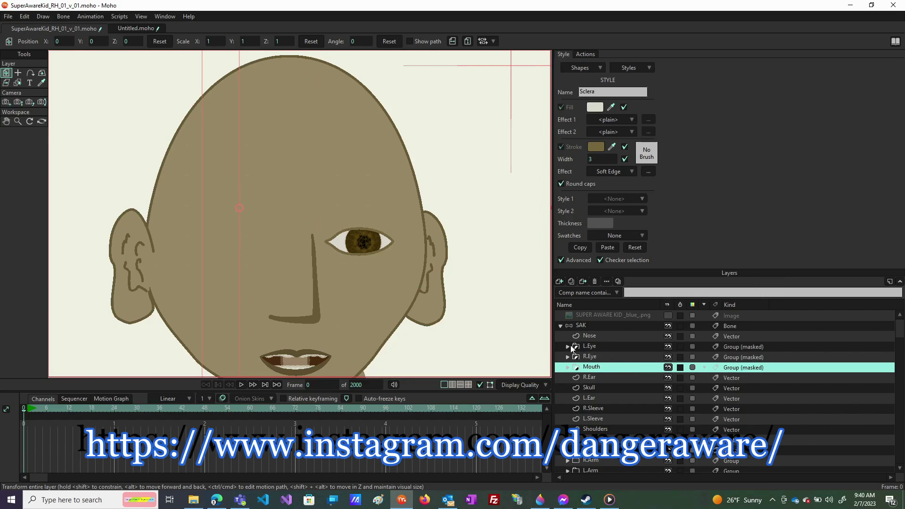
- Flip the R.Eye group horizontally and move it to the empty side of the nose, level with the other eye
left_click(602, 357)
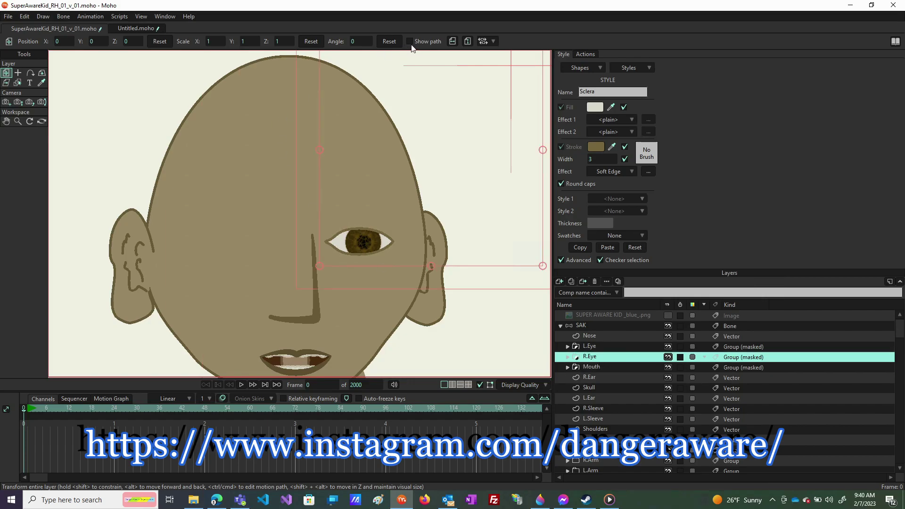
left_click(452, 42)
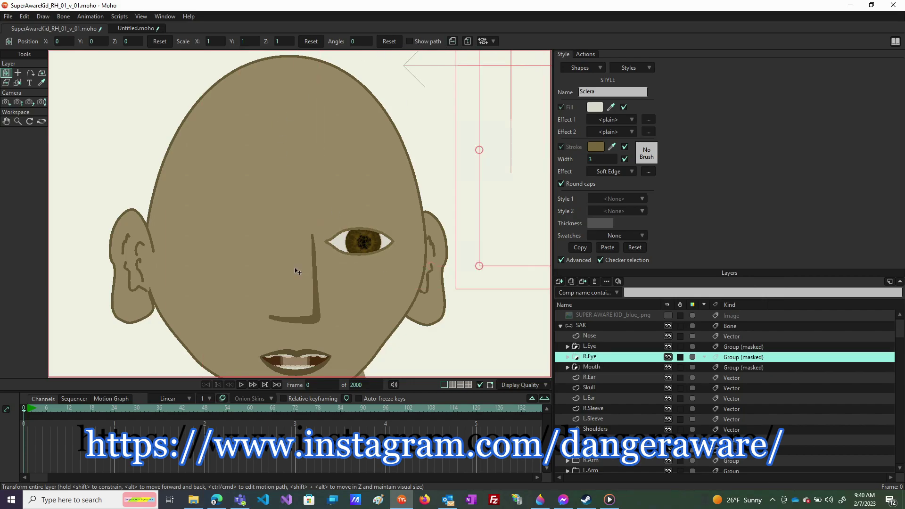
left_click_drag(506, 226, 87, 226)
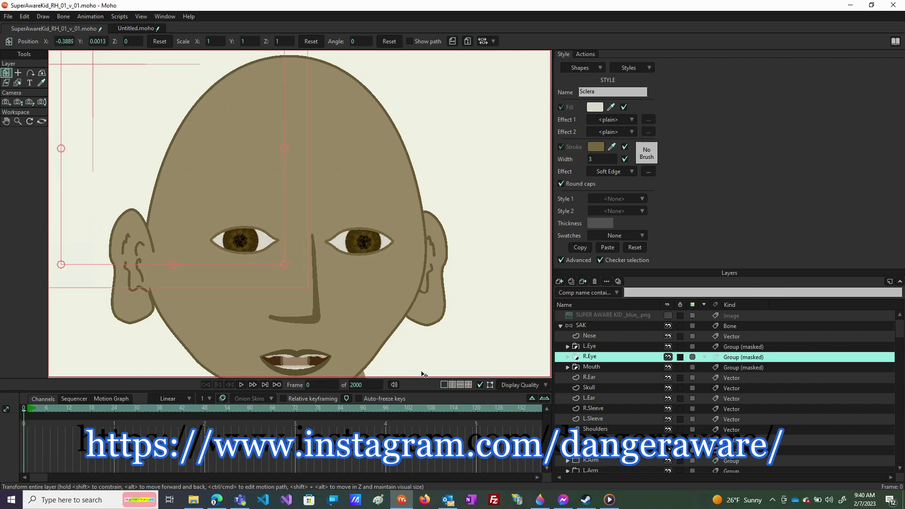
- Show the SUPER AWARE KID _blue_.png reference image layer and set its opacity to 49%
left_click(668, 315)
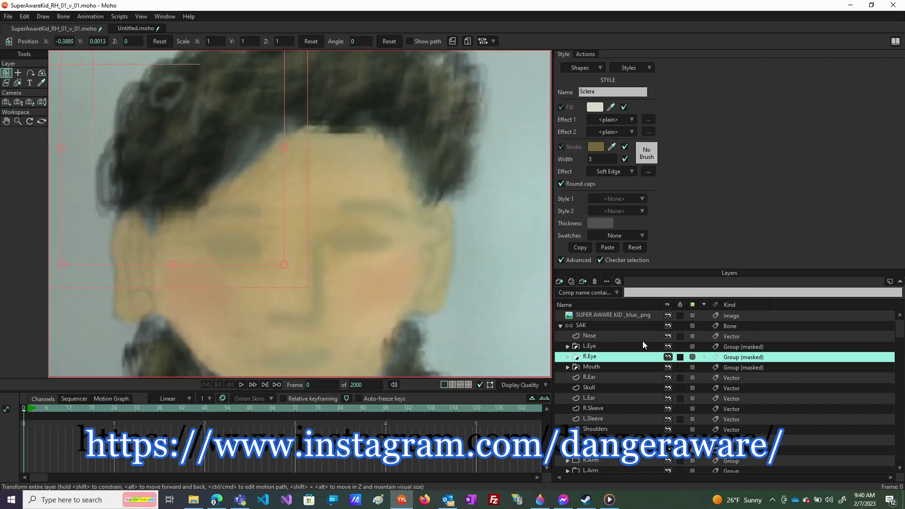
double_click(643, 315)
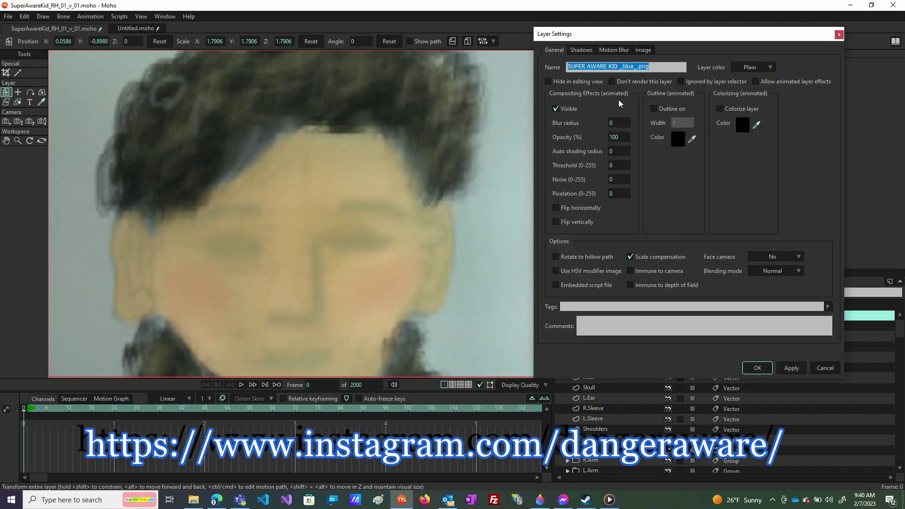
double_click(619, 137)
type("69")
key("BackSpace")
key("BackSpace")
type("49")
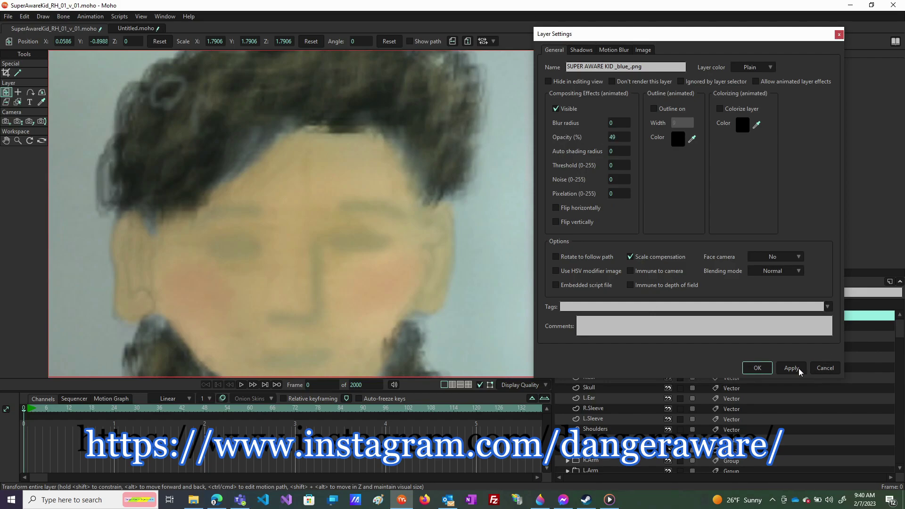
left_click(791, 368)
left_click(757, 367)
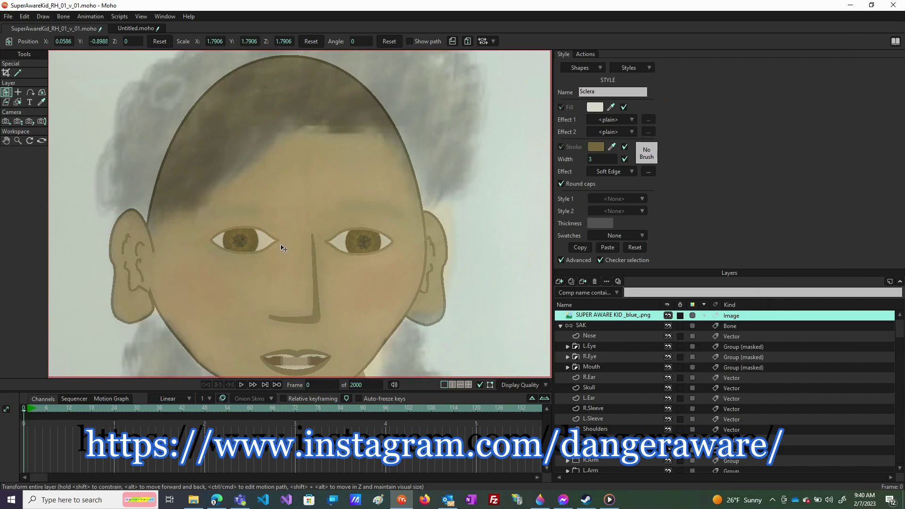
- Add a point on each side of the Skull's upper outline and pull both outward to broaden the top of the head
scroll(280, 248, "down", 3)
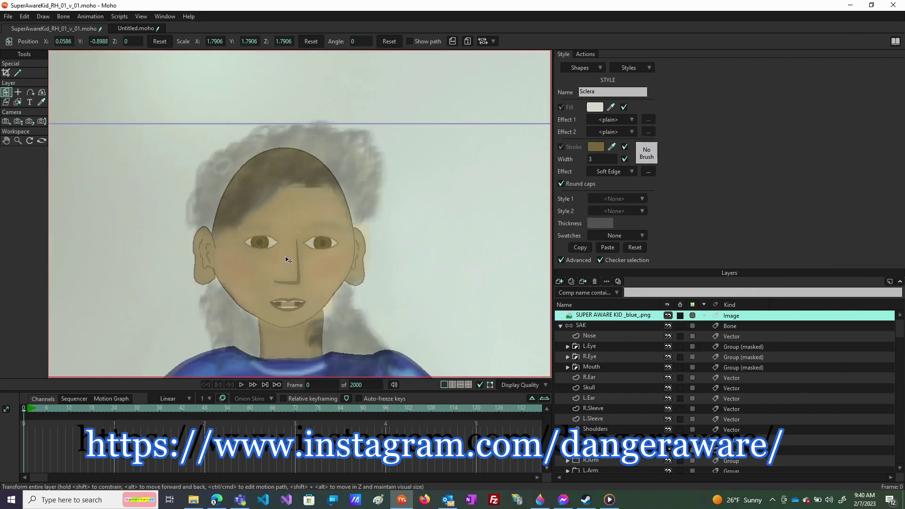
scroll(288, 259, "up", 2)
scroll(288, 260, "down", 1)
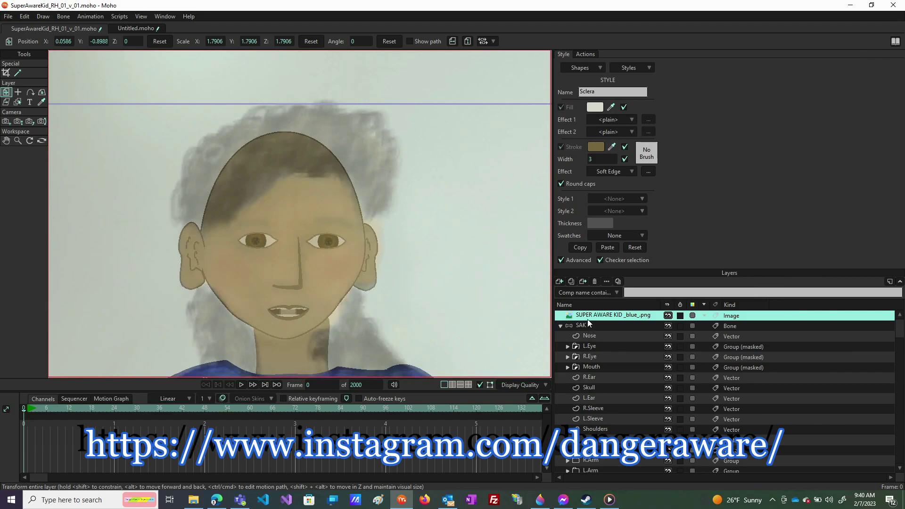
left_click(617, 387)
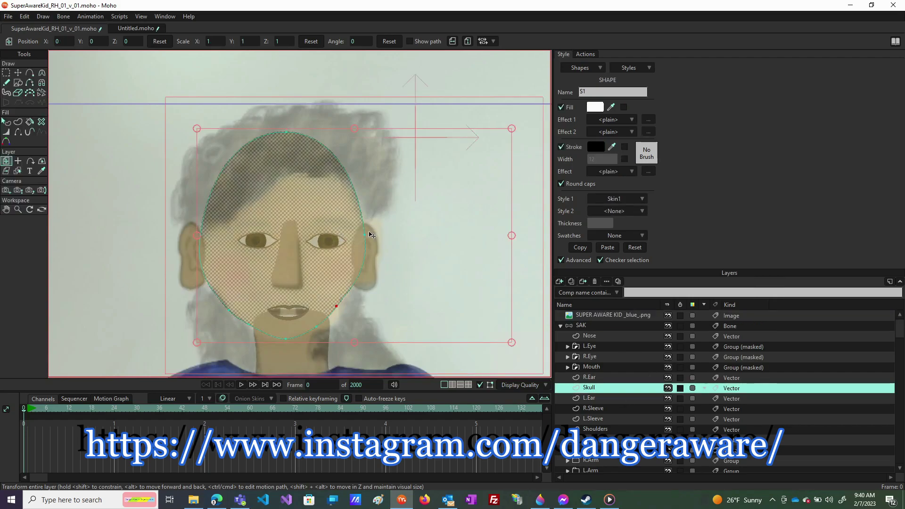
left_click_drag(364, 238, 364, 238)
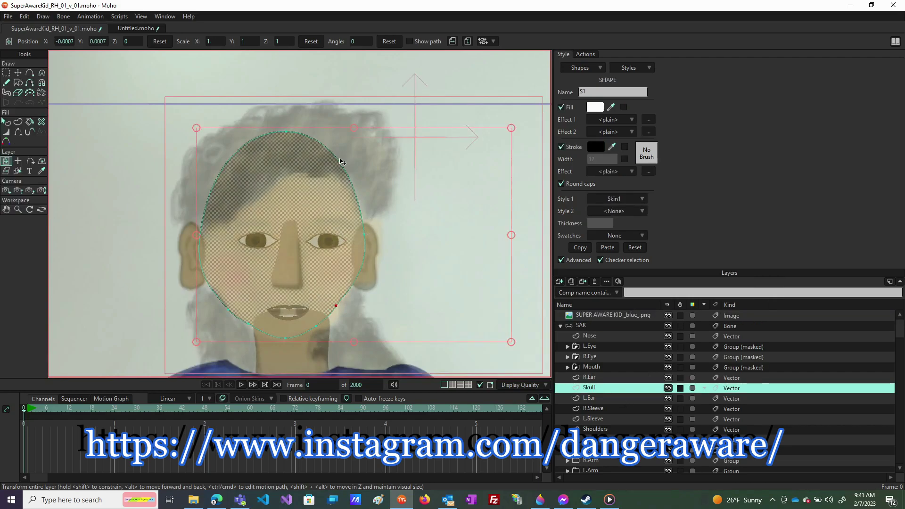
key("a")
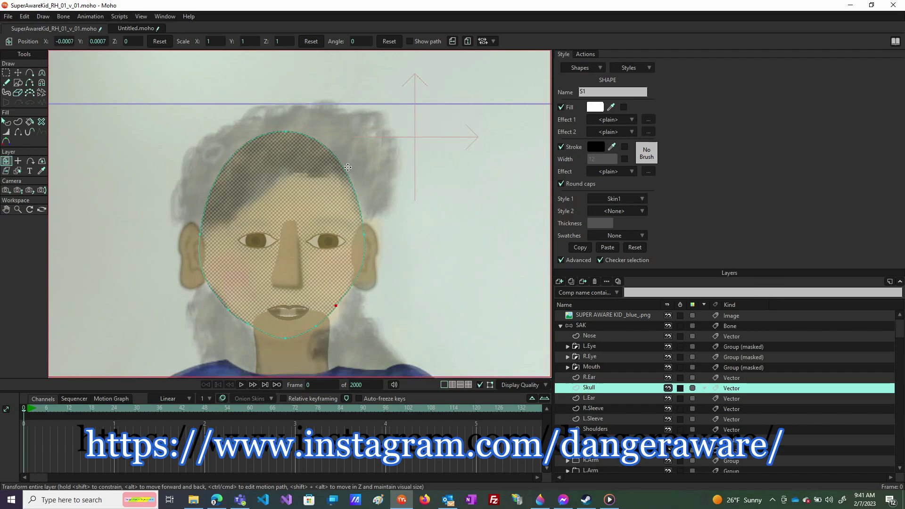
left_click_drag(354, 164, 357, 156)
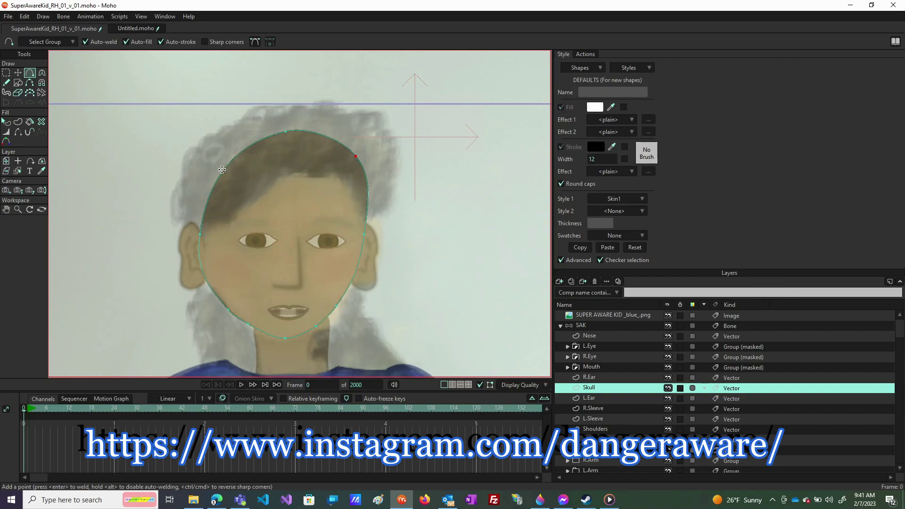
left_click_drag(224, 172, 221, 157)
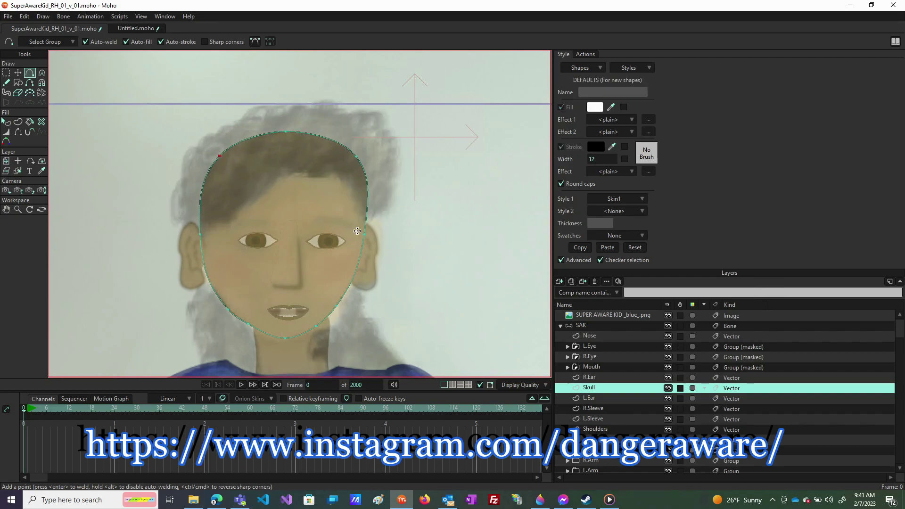
scroll(384, 257, "down", 3)
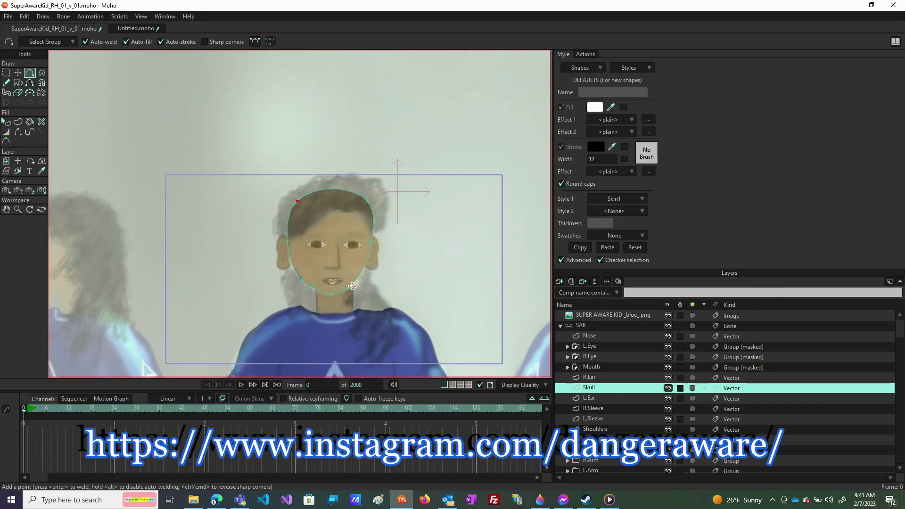
- Pull the Skull's lower outline points on both sides of the jaw outward to fill out the reference jawline
scroll(352, 282, "up", 3)
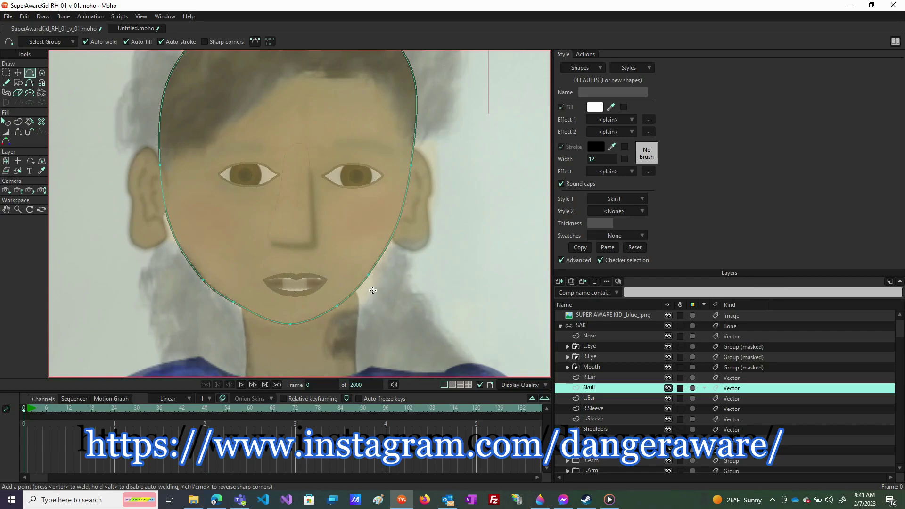
key("t")
left_click_drag(368, 275, 366, 293)
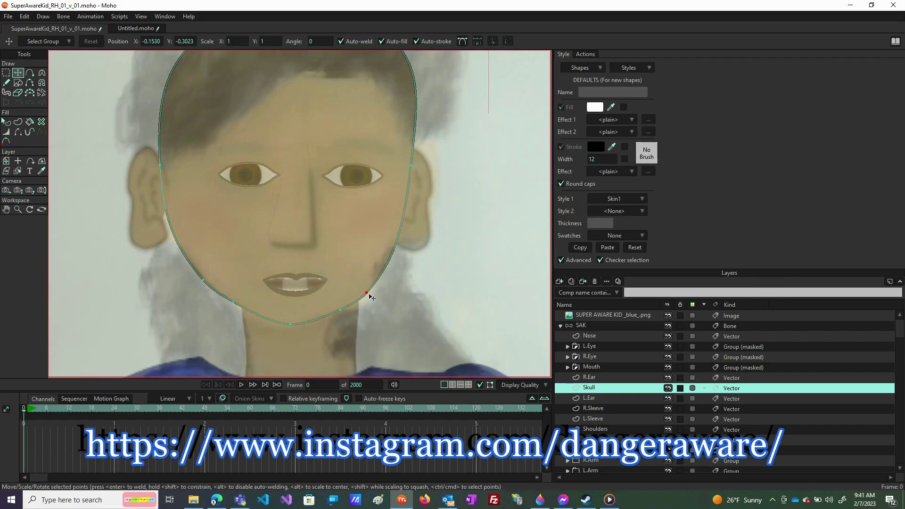
left_click(232, 304)
left_click_drag(232, 309, 209, 287)
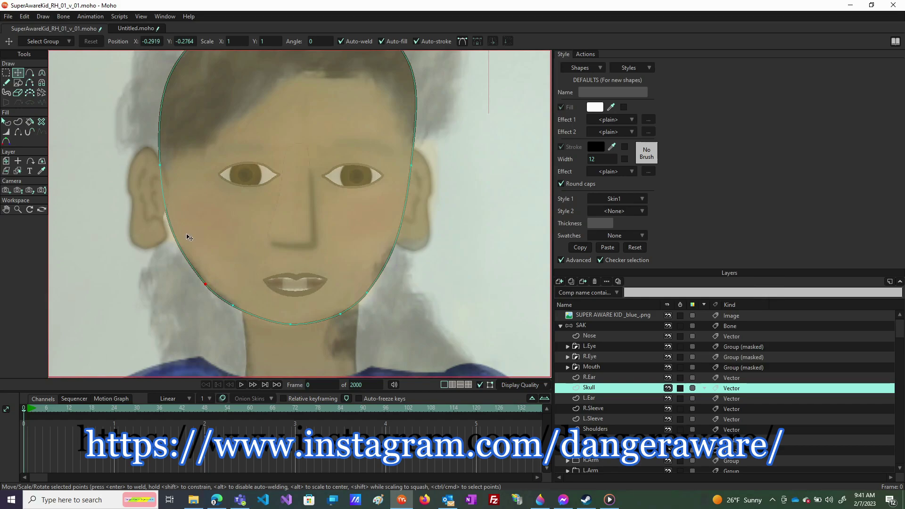
- Move the whole R.Ear layer slightly inward so the ear sits against the side of the skull
left_click(612, 376)
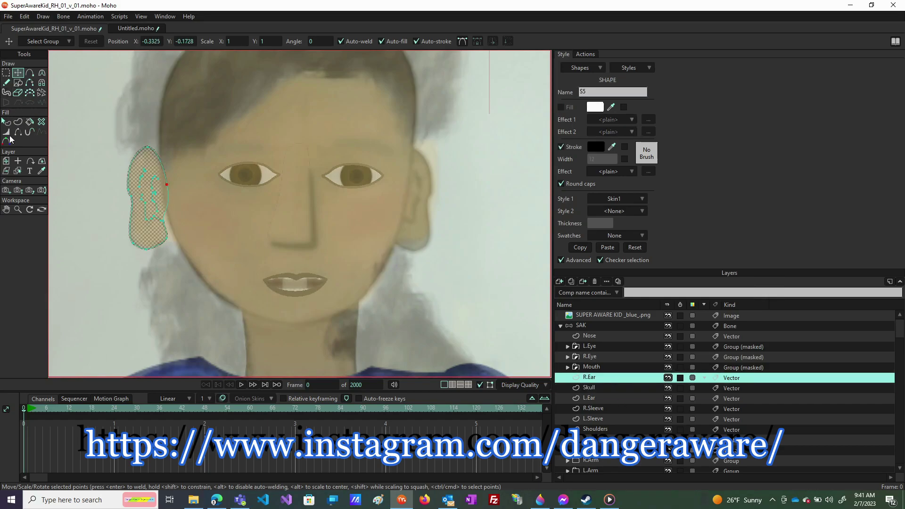
left_click(6, 161)
left_click_drag(152, 191, 164, 195)
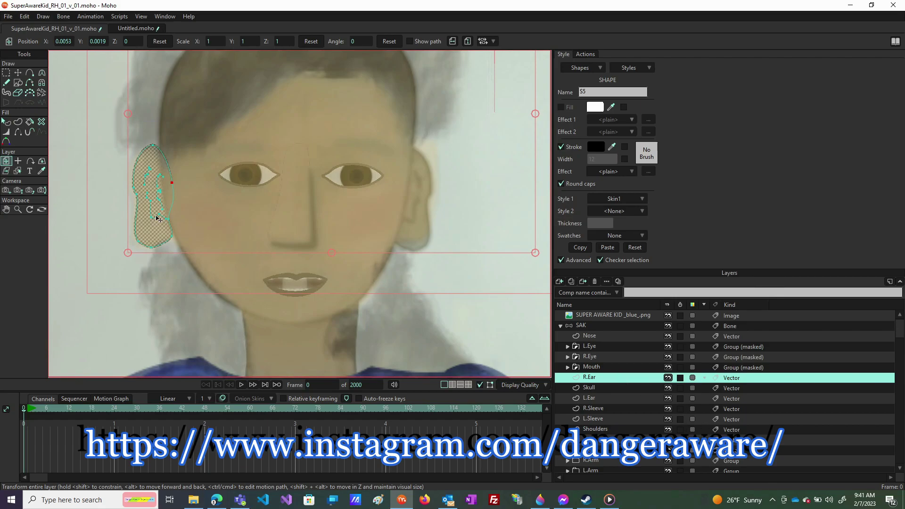
left_click_drag(157, 220, 156, 222)
- Toggle the SUPER AWARE KID _blue_.png reference layer off and on to compare the drawn face and figure with it
left_click(630, 318)
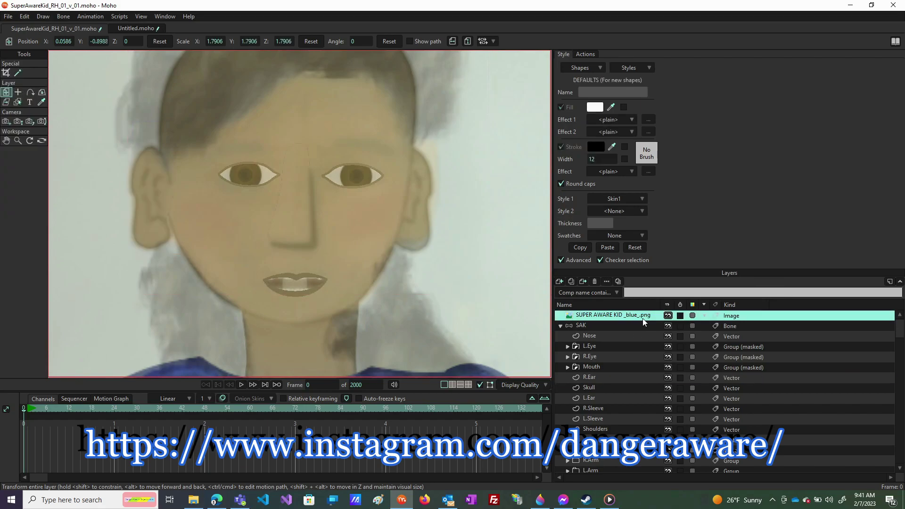
left_click(671, 317)
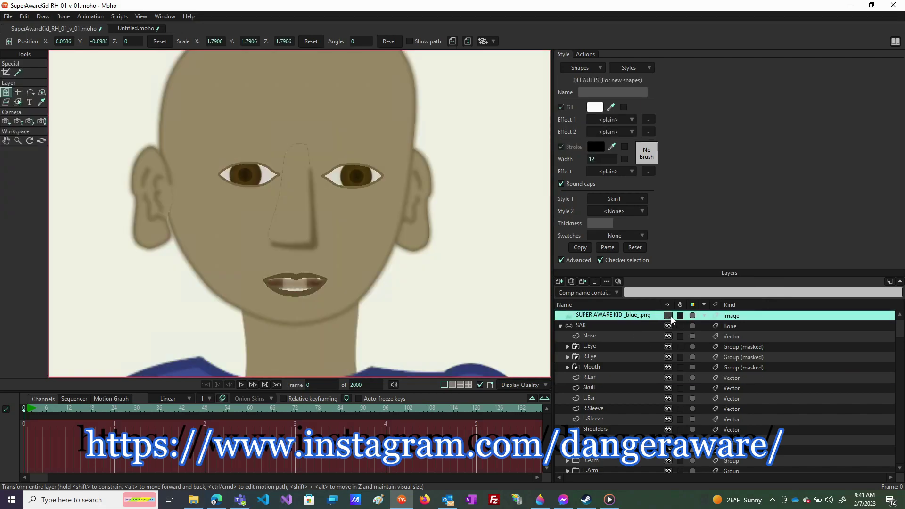
left_click(669, 316)
left_click(668, 316)
left_click(668, 316)
left_click(668, 316)
left_click(668, 316)
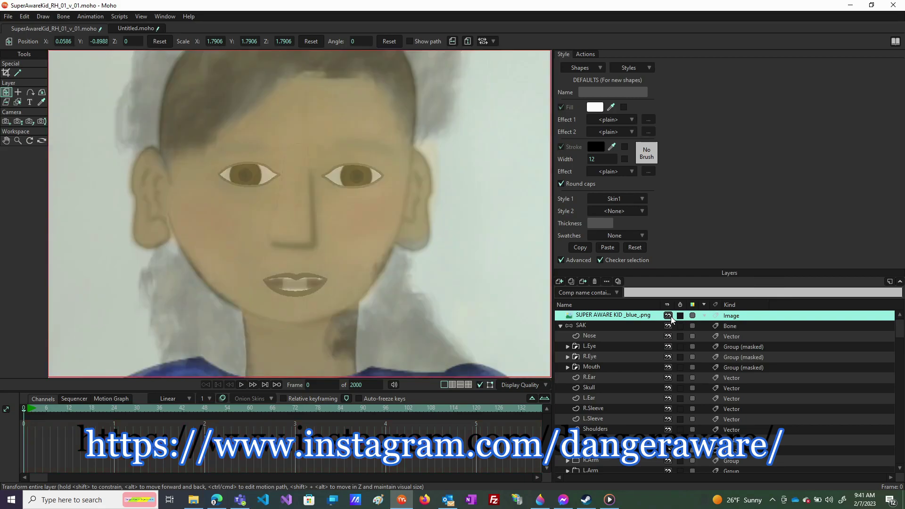
scroll(343, 216, "down", 4)
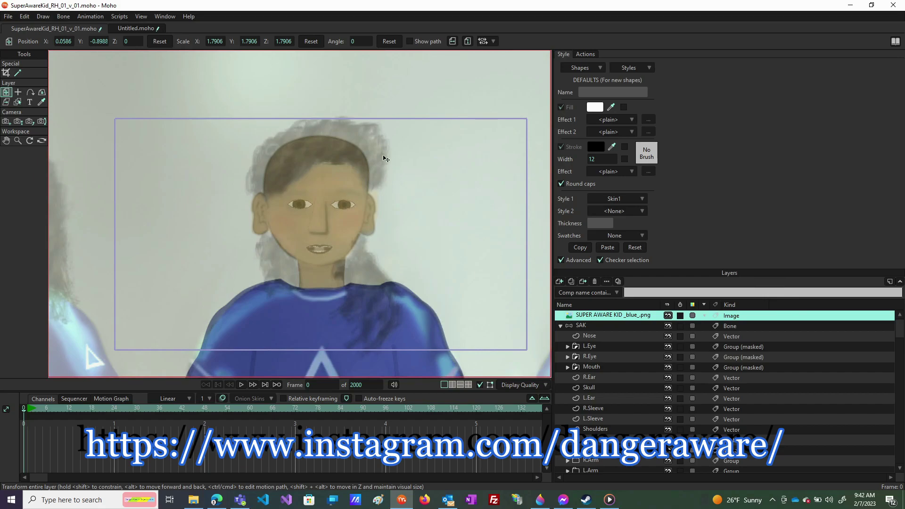
scroll(330, 176, "down", 5)
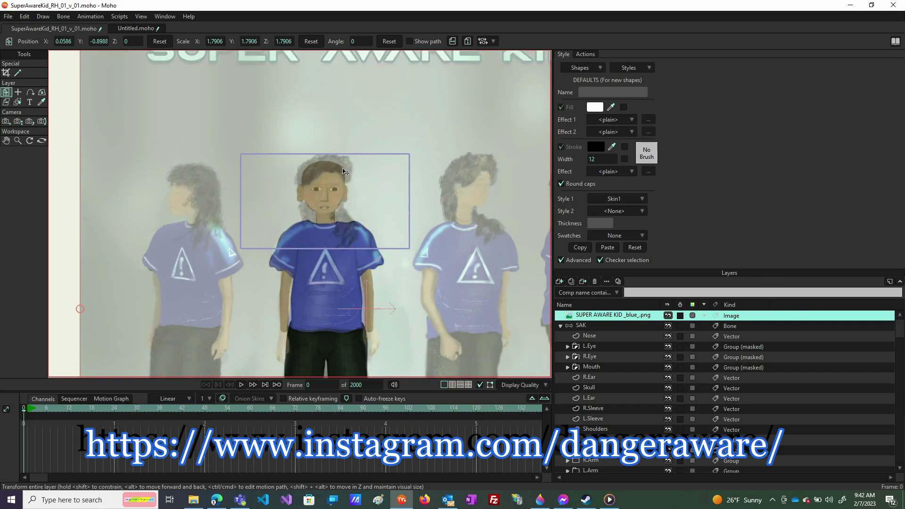
scroll(346, 161, "up", 2)
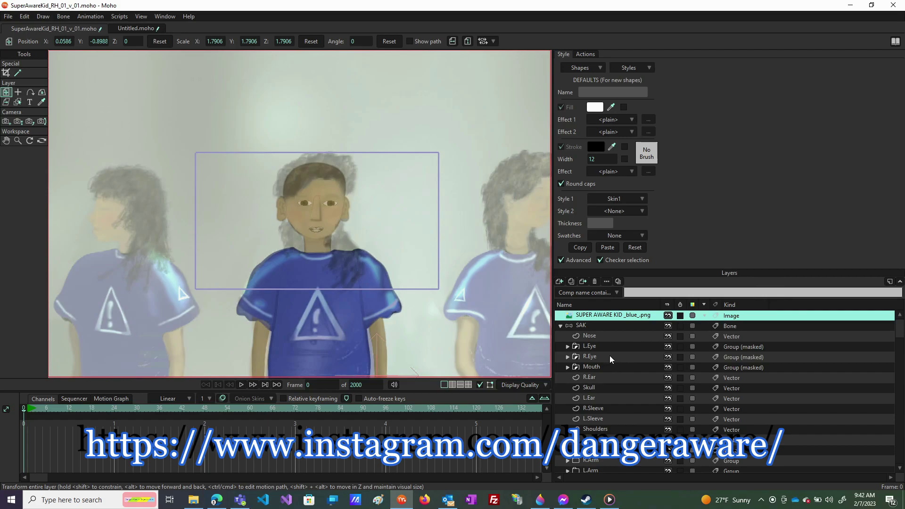
- Group the layers from Nose through L.Ear together and name the group HEAD
left_click(599, 398)
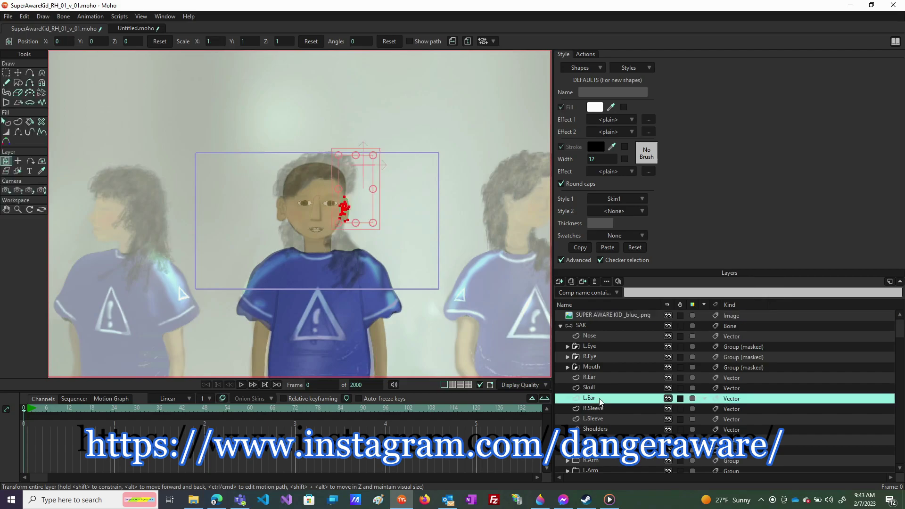
left_click(599, 336, "shift")
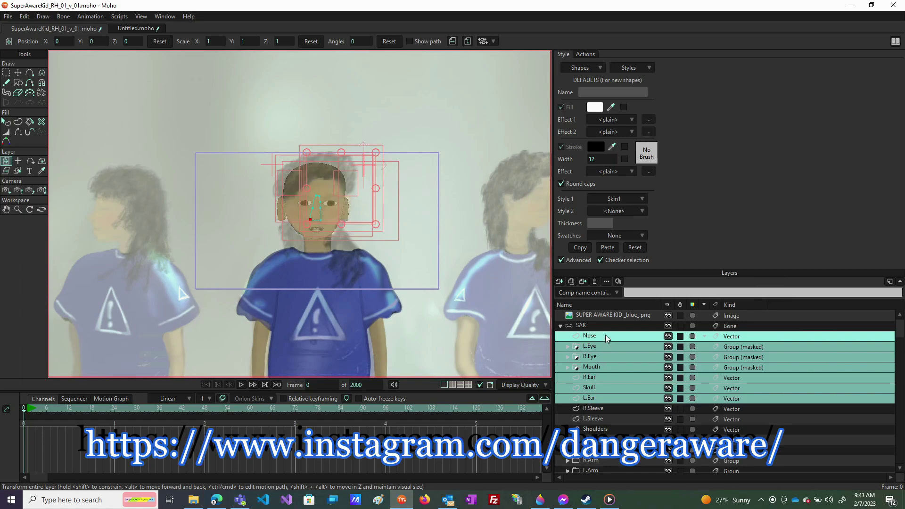
right_click(606, 335)
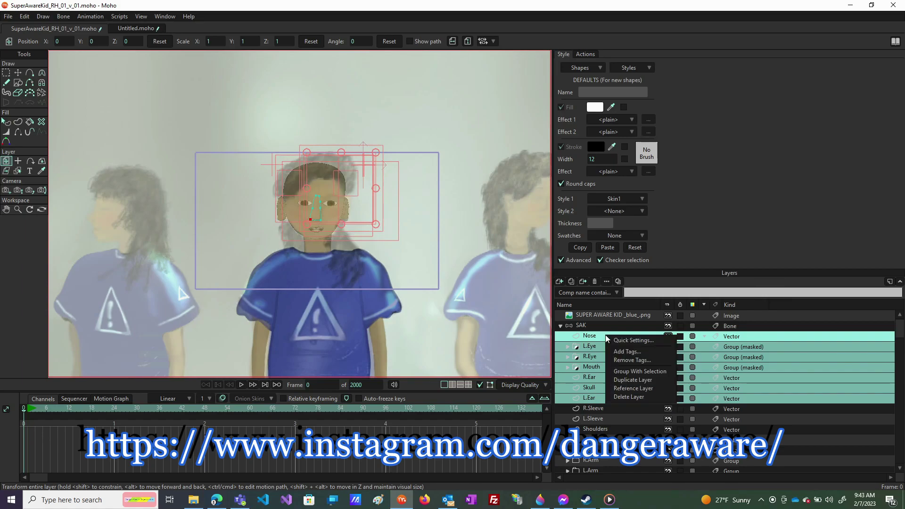
left_click(628, 372)
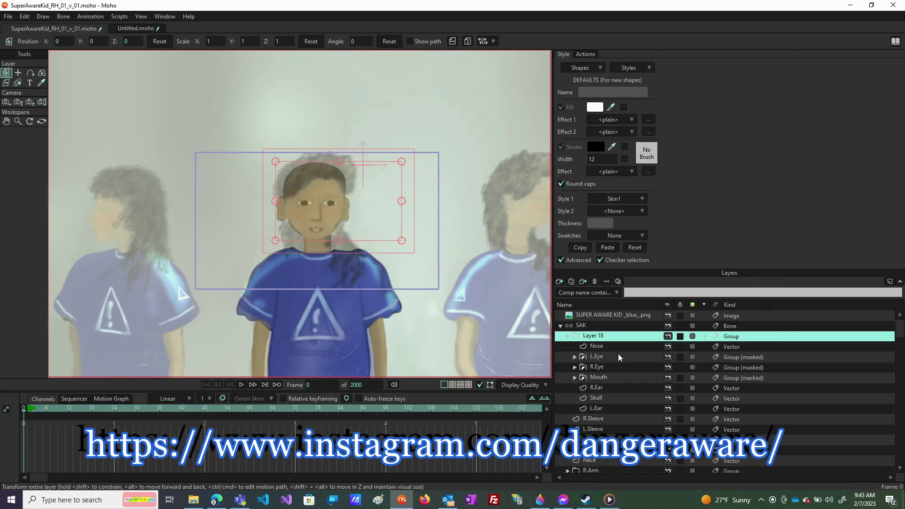
double_click(602, 336)
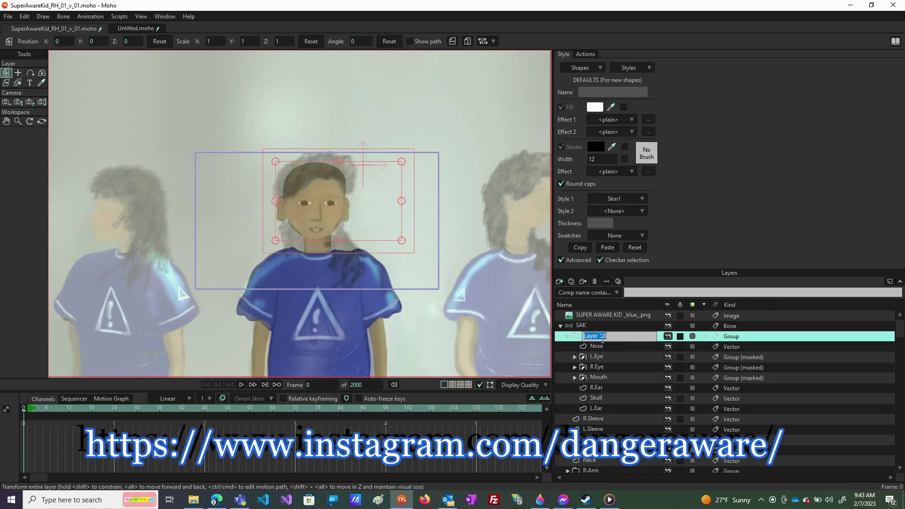
type("Head")
key("Return")
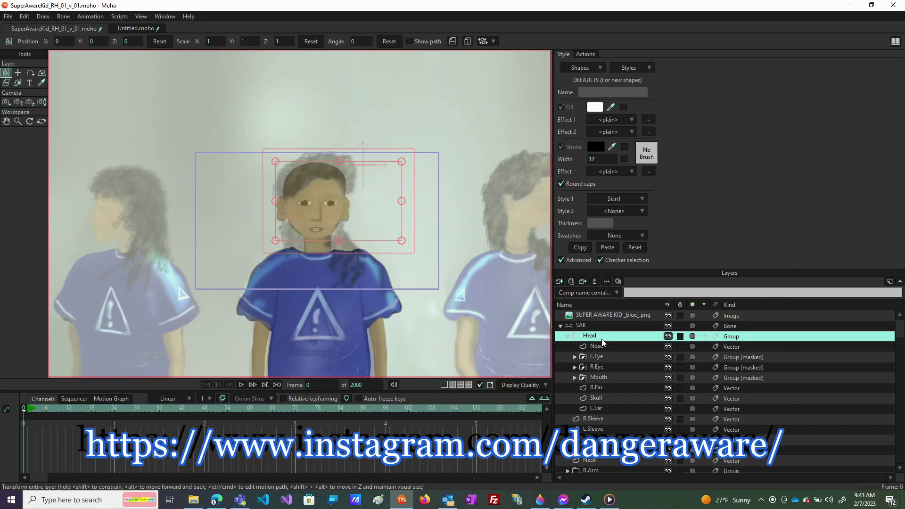
double_click(602, 337)
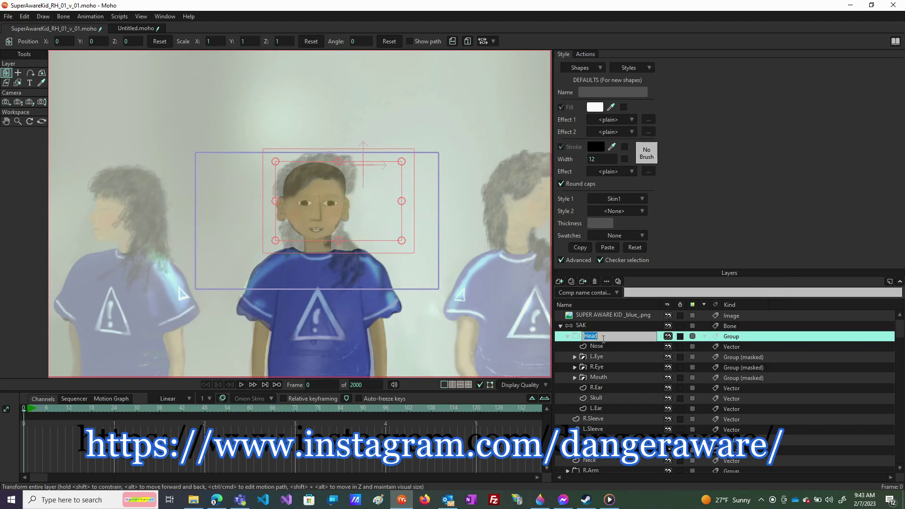
type("HEAD")
key("Return")
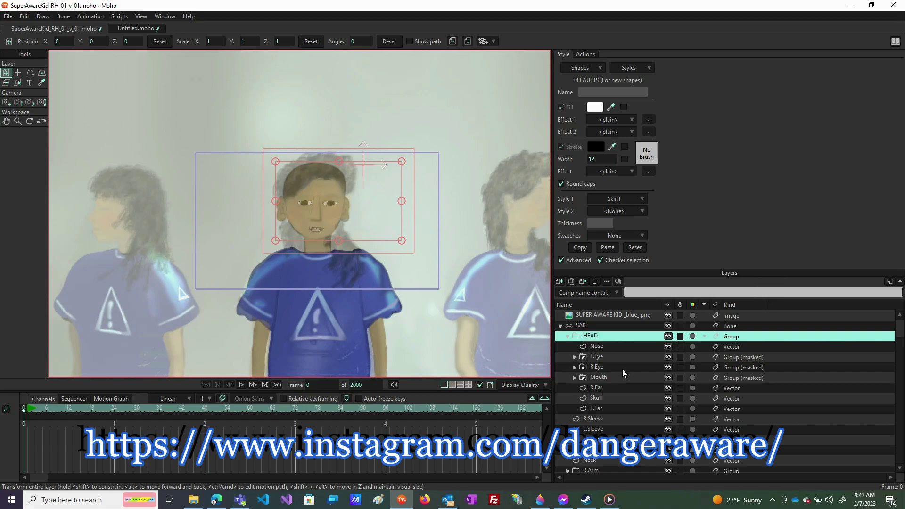
- Collapse the HEAD group and add a new vector layer above it inside the SAK bone layer
left_click(567, 336)
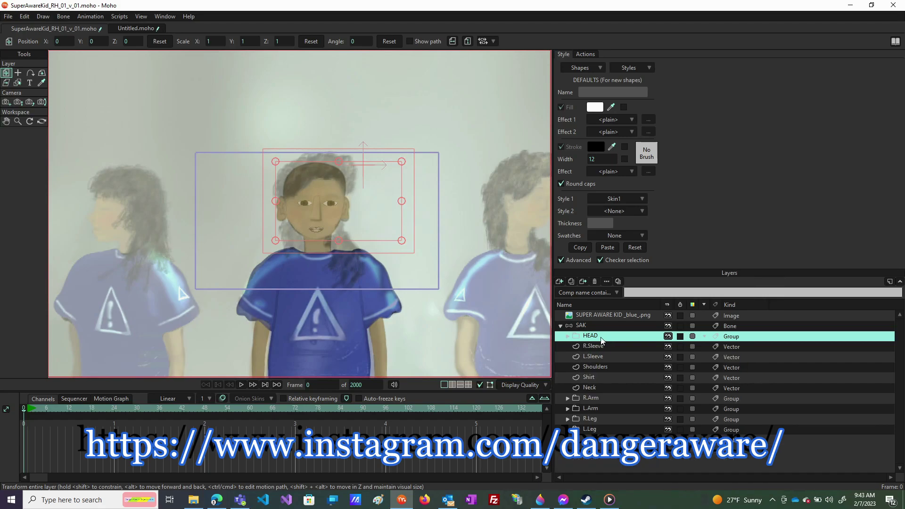
left_click(566, 337)
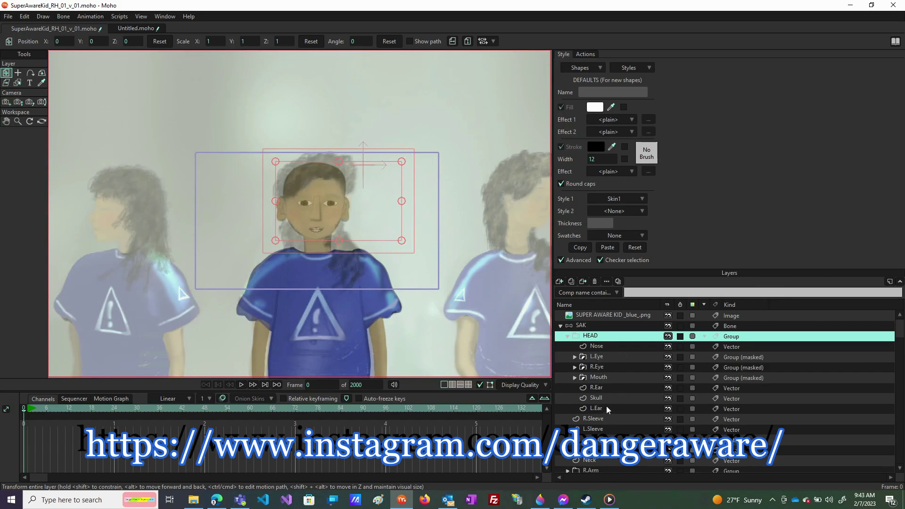
left_click(564, 336)
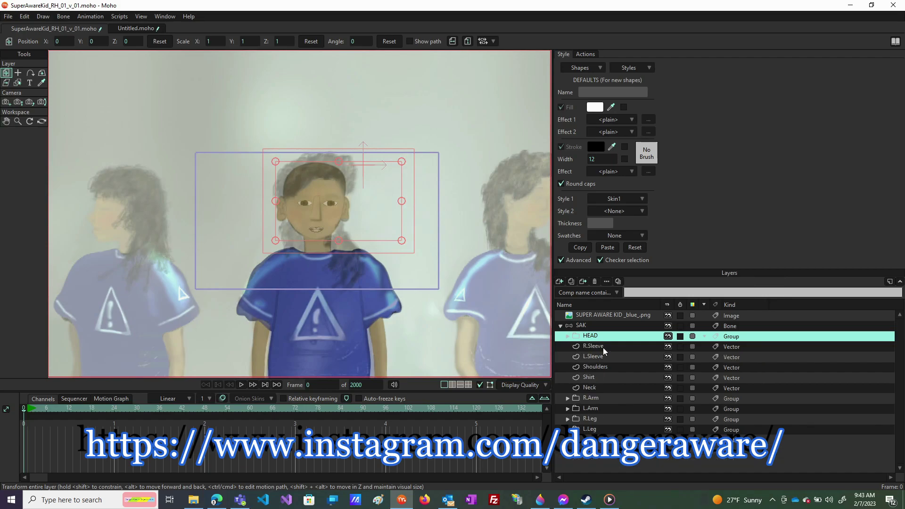
left_click(561, 282)
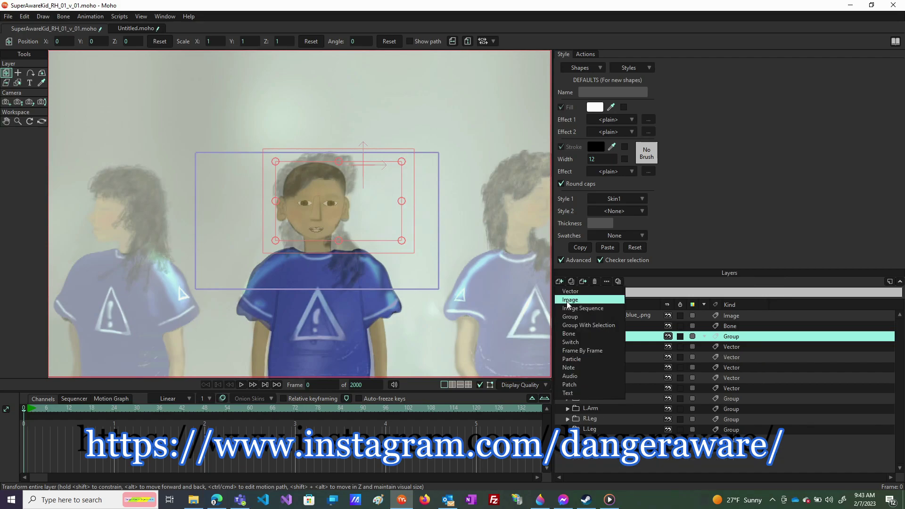
left_click(570, 292)
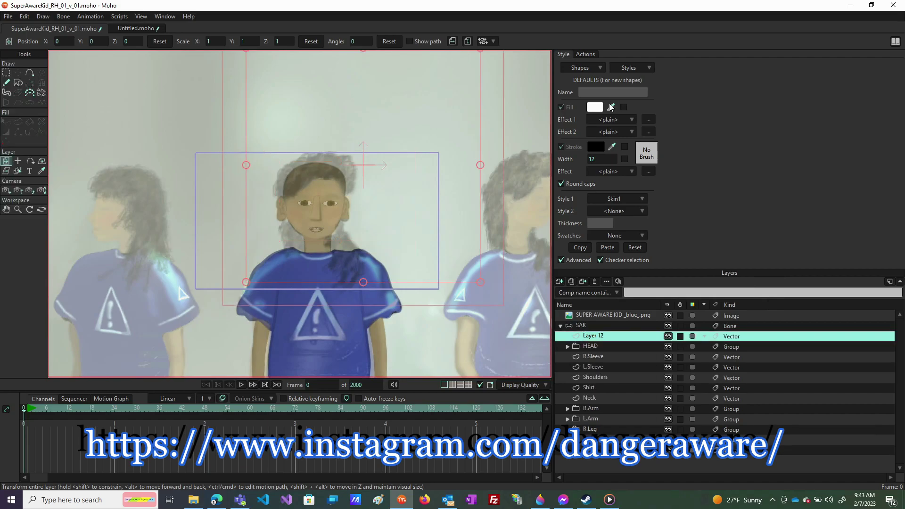
- Create a new style named Hair1
left_click(623, 71)
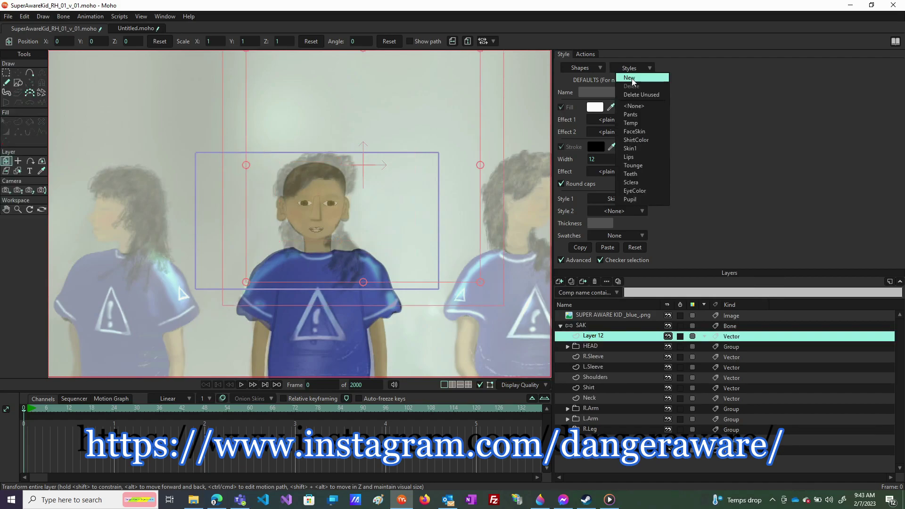
left_click(628, 77)
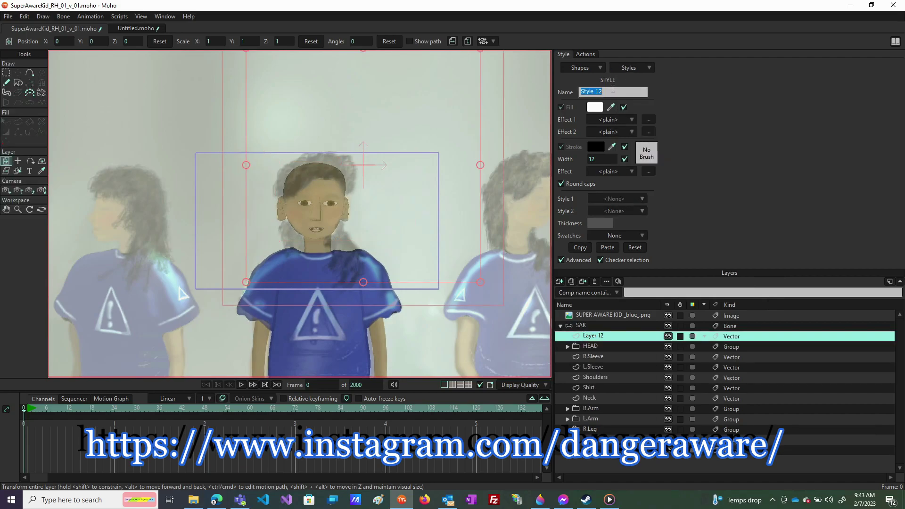
type("Hair1")
key("Return")
- Delete all unused styles from the document
left_click(635, 67)
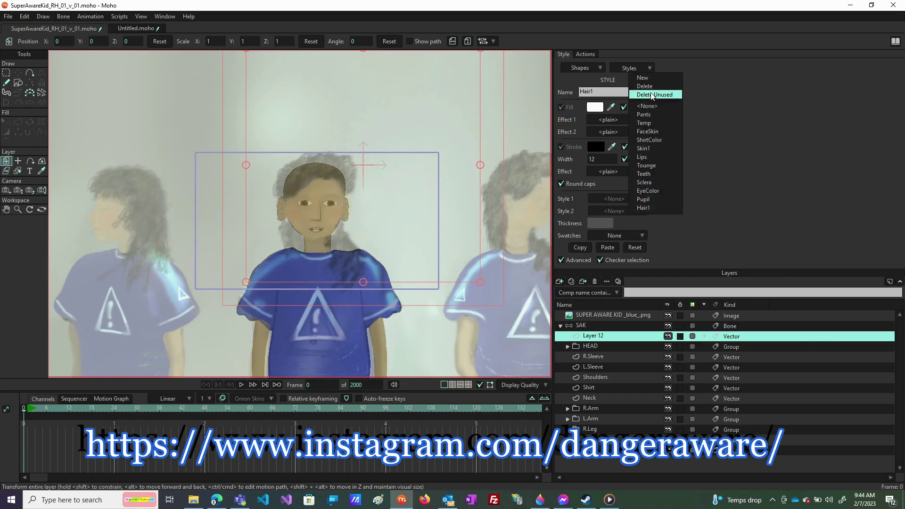
left_click(651, 94)
left_click(632, 69)
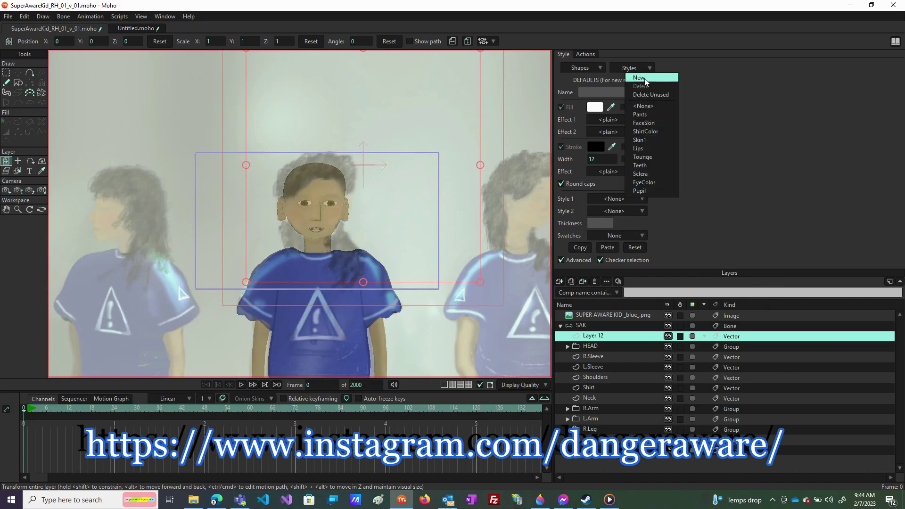
left_click(642, 78)
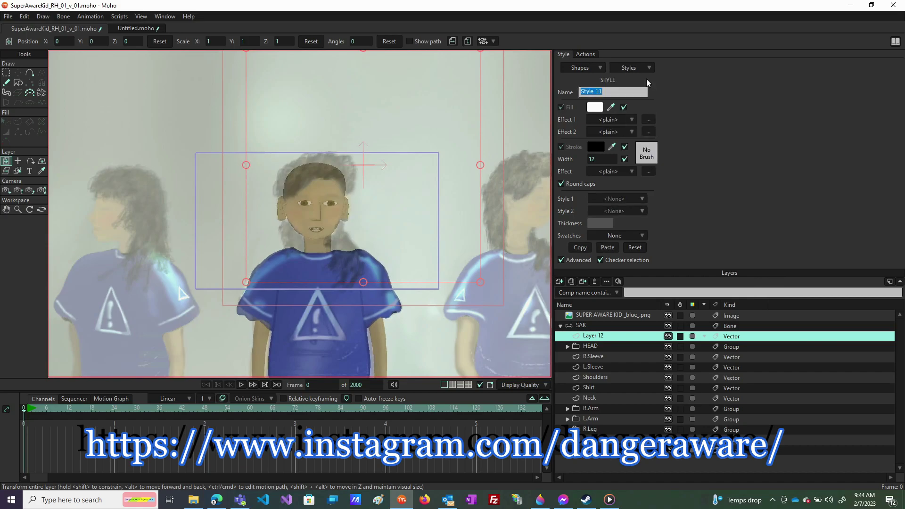
left_click(630, 68)
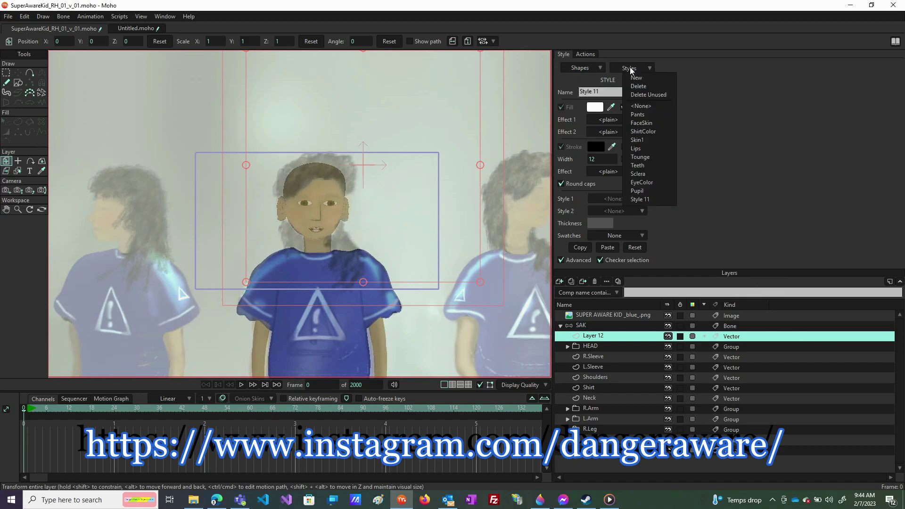
left_click(635, 94)
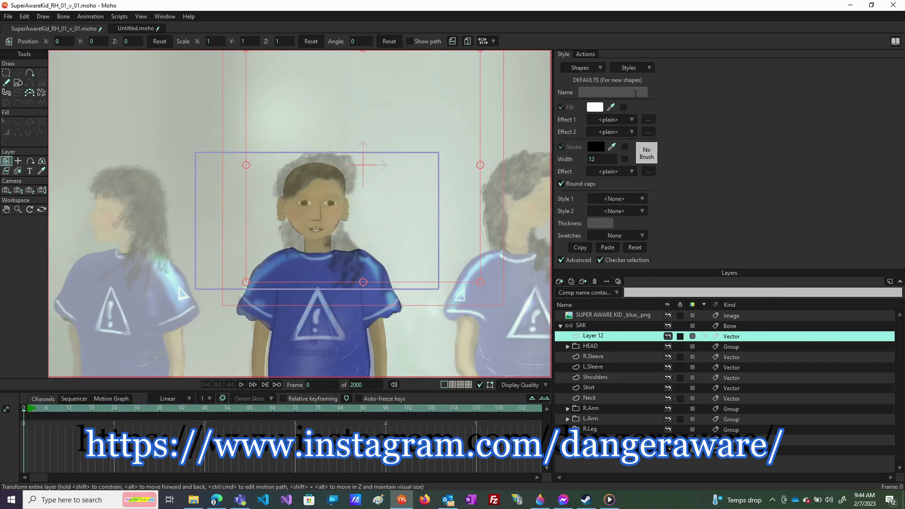
- Create a new style based on Skin1 and name it Hair1
left_click(629, 71)
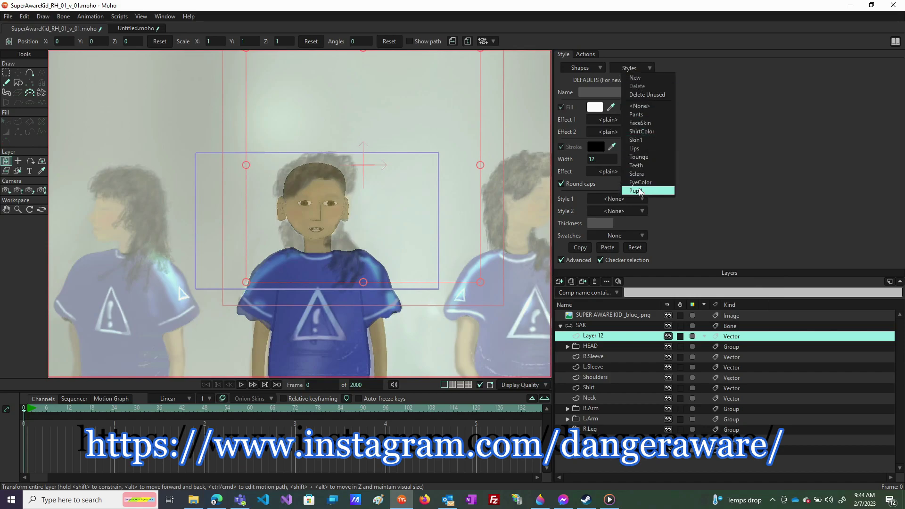
left_click(637, 142)
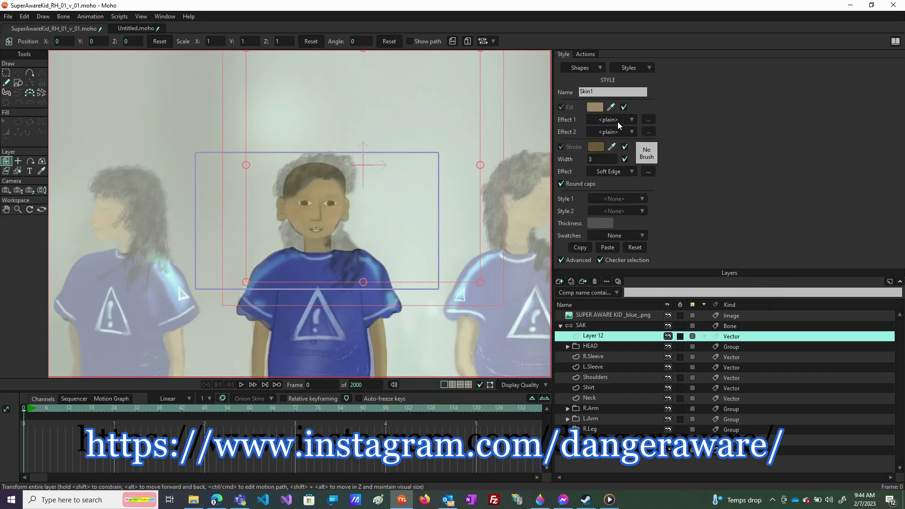
left_click(624, 68)
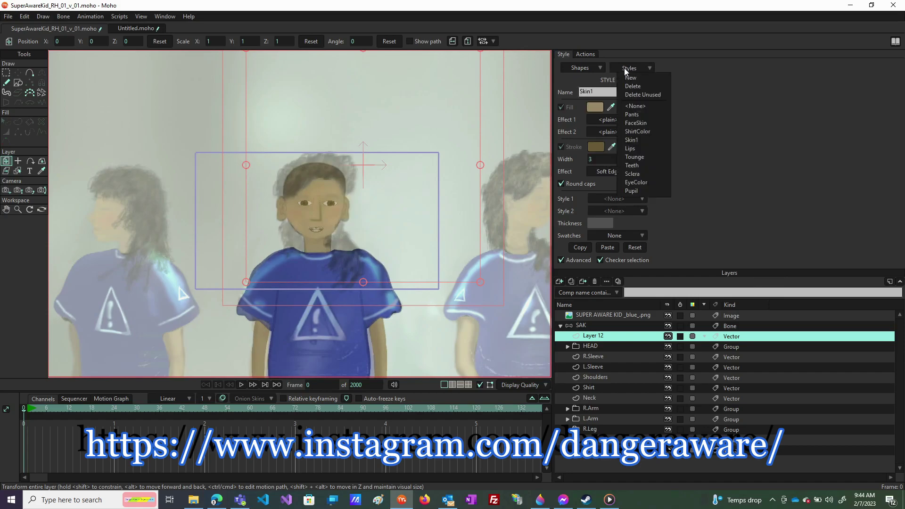
left_click(634, 79)
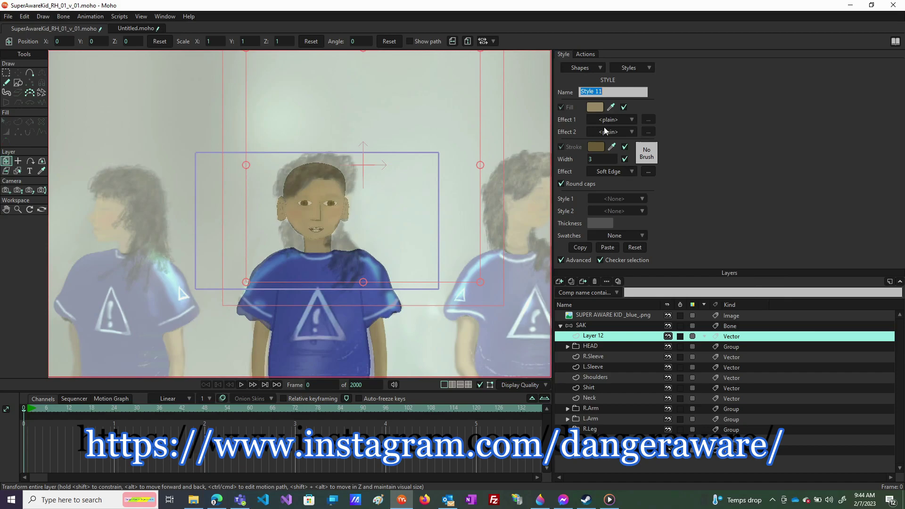
type("Hair")
key("BackSpace")
type("1")
key("Return")
- Set the reference image layer's opacity to 100% and sample the Hair1 style's fill and stroke colours from the painted hair
left_click(634, 315)
double_click(634, 315)
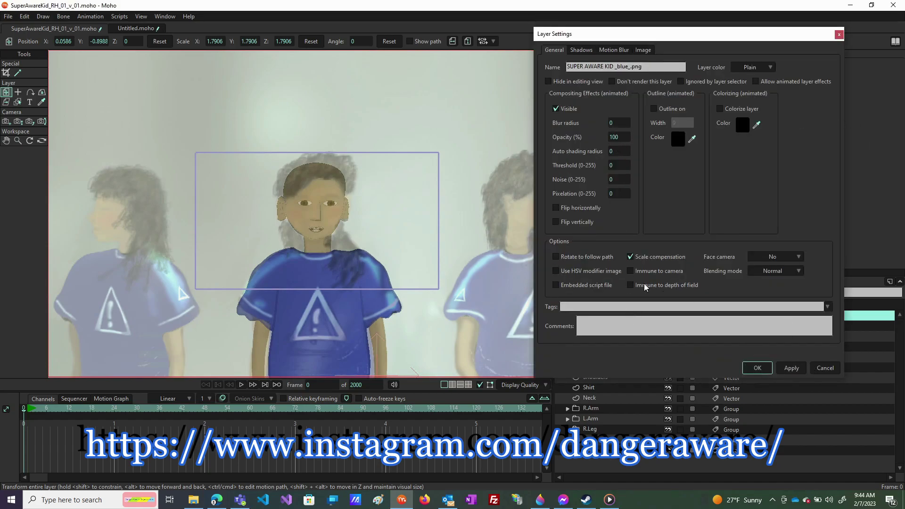
left_click(783, 369)
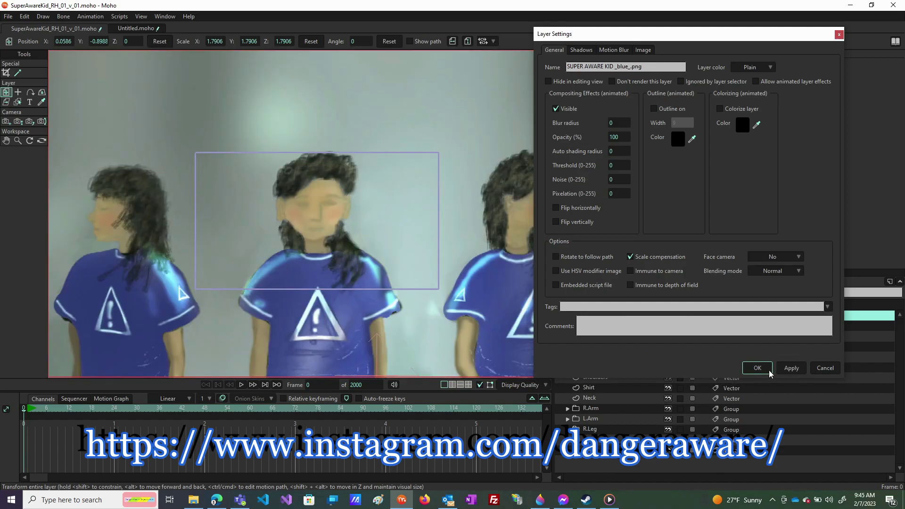
left_click(757, 368)
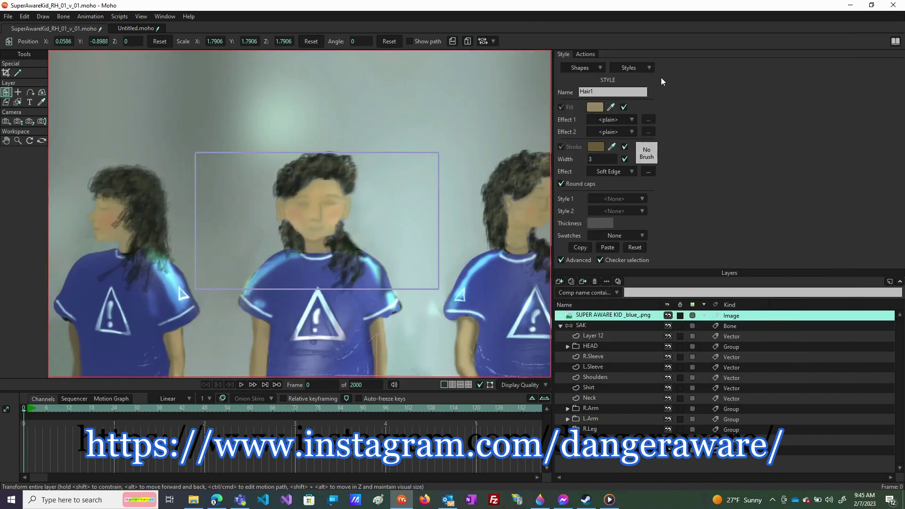
left_click_drag(610, 107, 515, 163)
left_click_drag(612, 147, 503, 163)
- Create another style named Hair2 and sample its fill and stroke colours from lighter areas of the painted hair
left_click(620, 67)
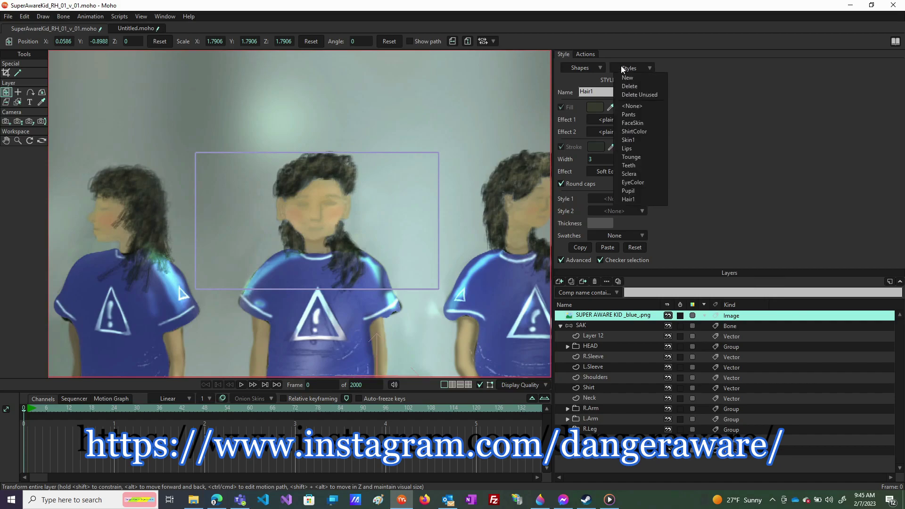
left_click(632, 76)
left_click(602, 92)
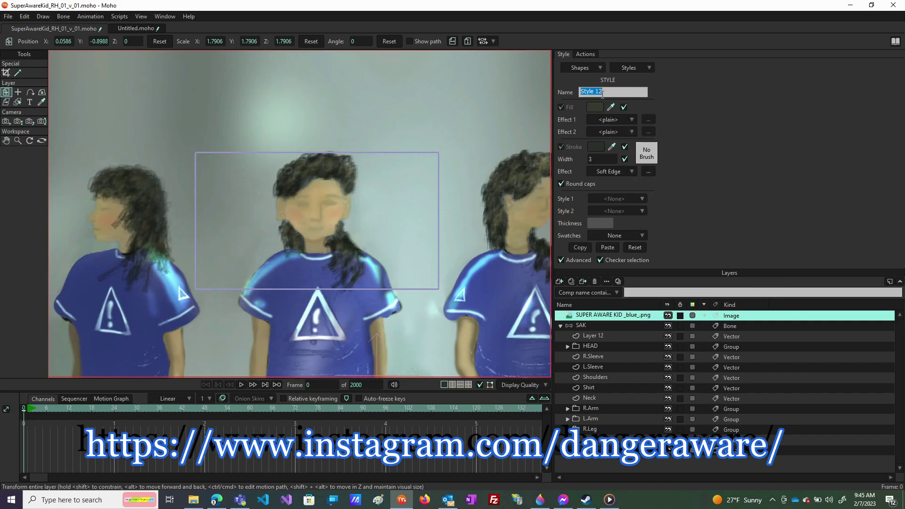
type("Hair2")
key("Return")
left_click_drag(549, 158, 547, 160)
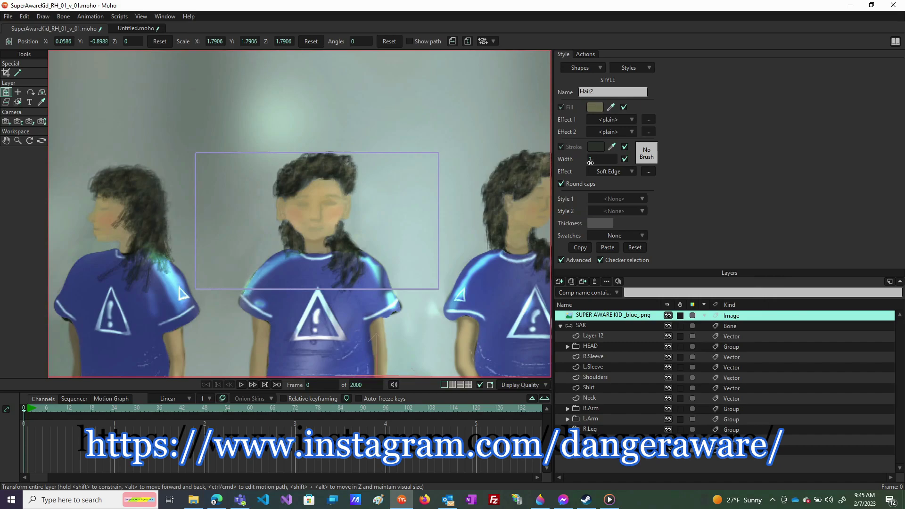
left_click_drag(612, 147, 534, 177)
- Rename the vector layer above the HEAD group as HairTopFront
left_click(594, 347)
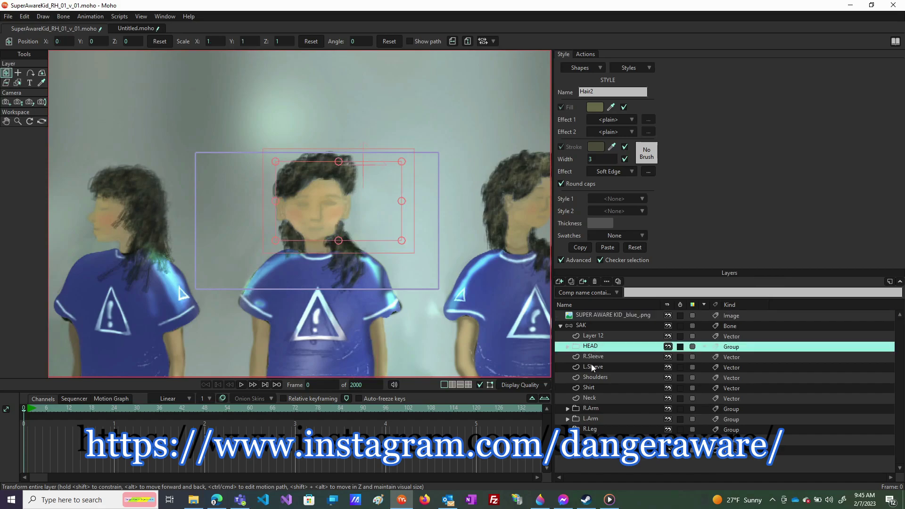
left_click(589, 335)
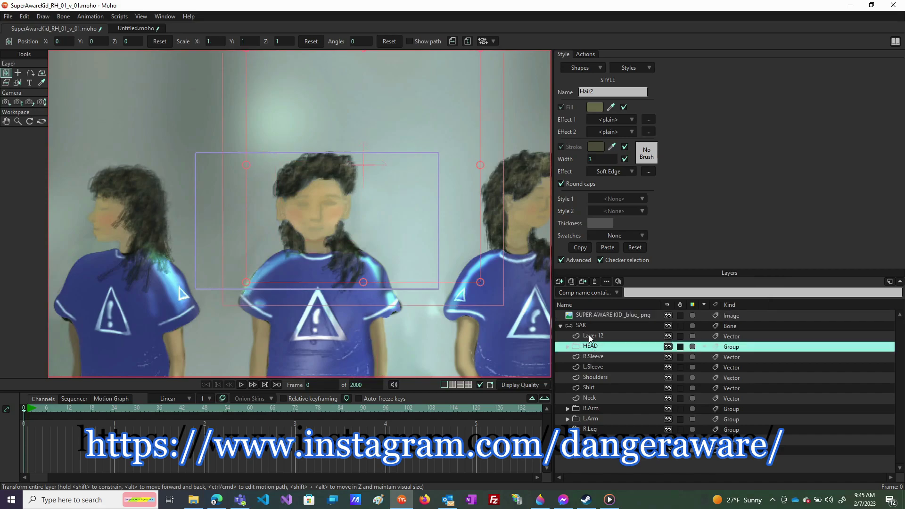
double_click(614, 336)
type("Hair")
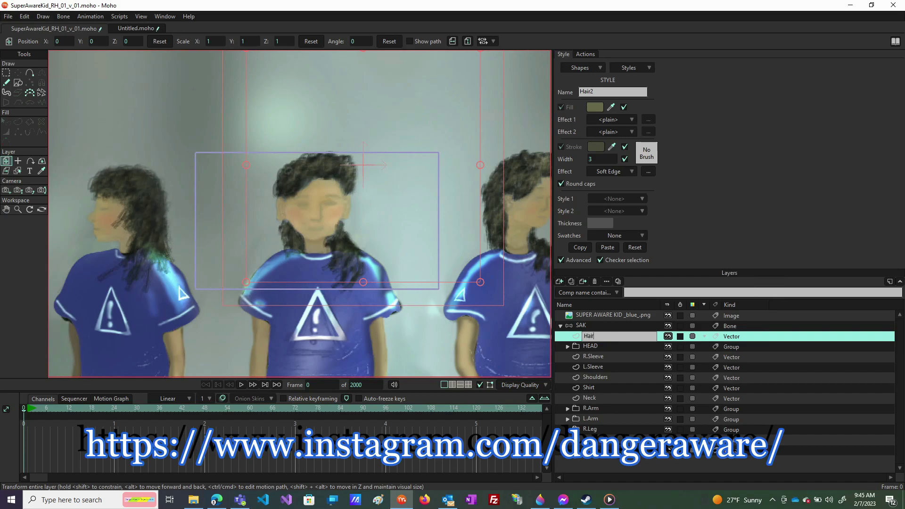
type("TopFront")
key("Return")
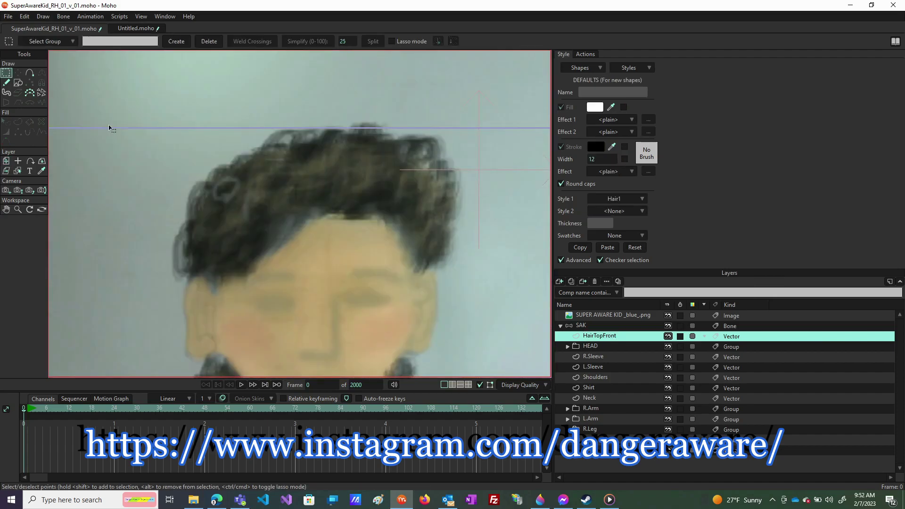
- Draw a small oval in the Hair1 style over the painted hair's upper-left side and hide the oval's upper-left edge
left_click(18, 84)
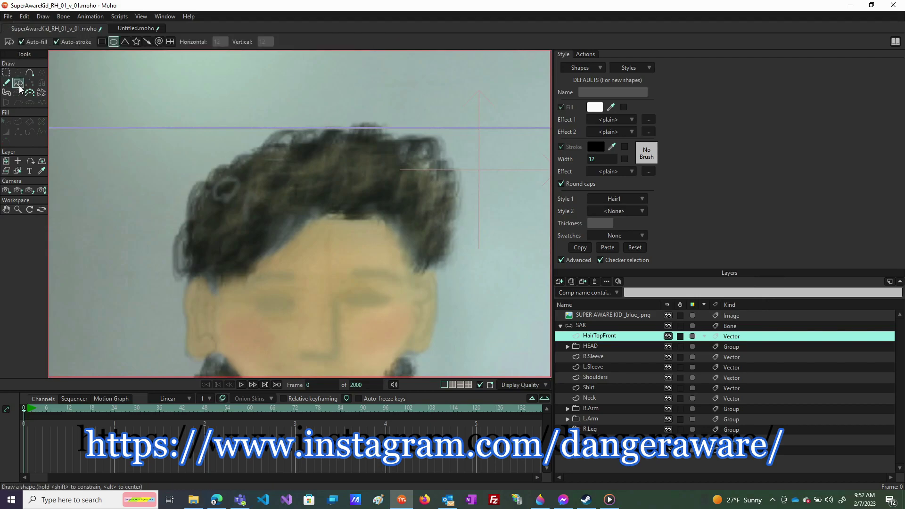
left_click_drag(205, 200, 221, 220)
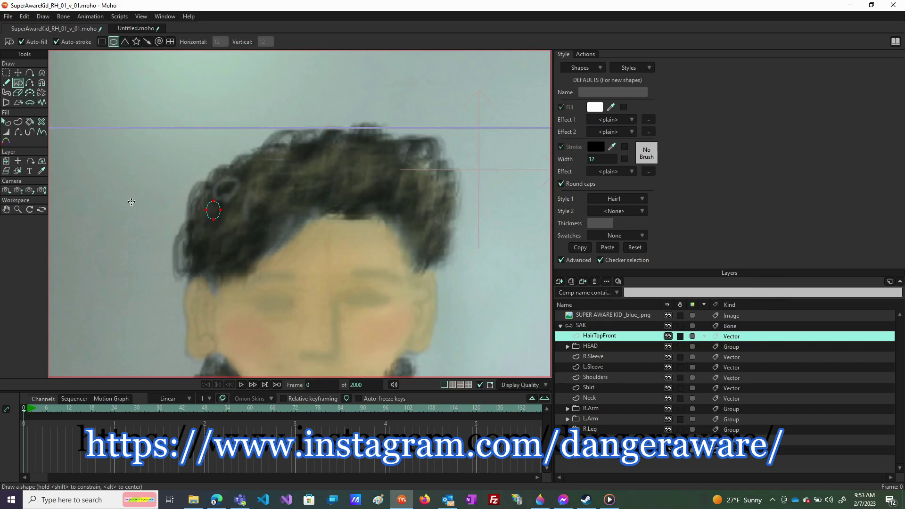
left_click(19, 134)
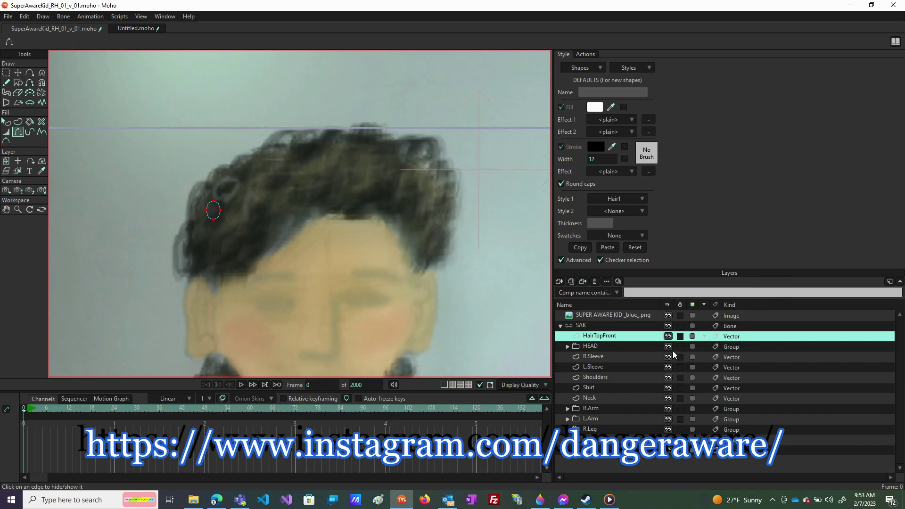
- Hide the reference image layer and taper the oval's outline at its left and top points, thinning the top point to 2% width
left_click(671, 316)
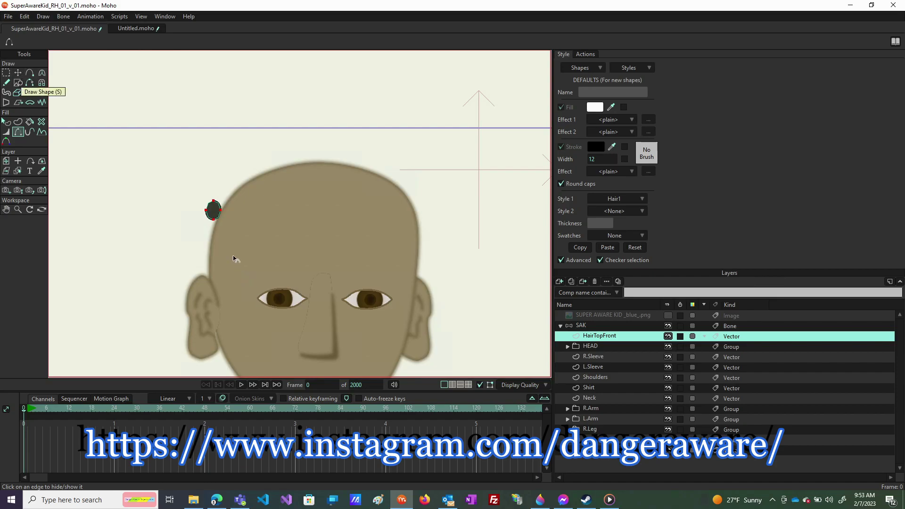
scroll(206, 196, "up", 4)
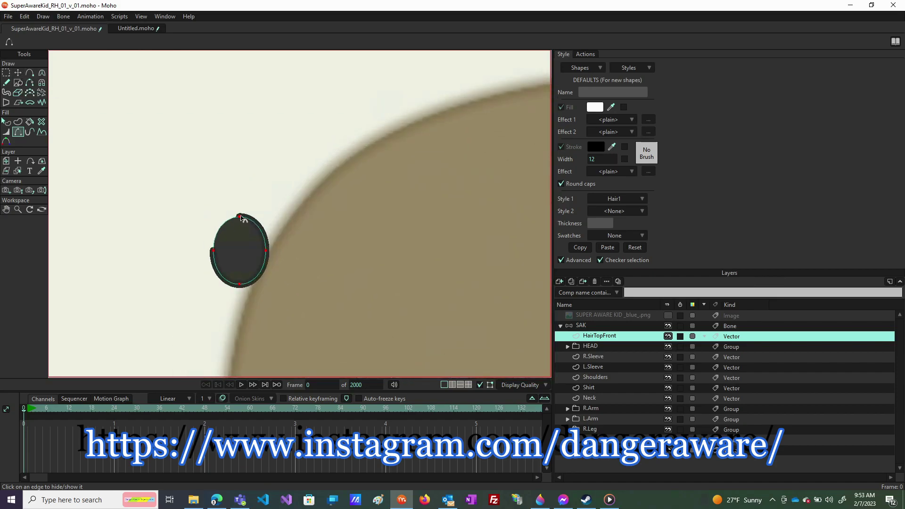
key("w")
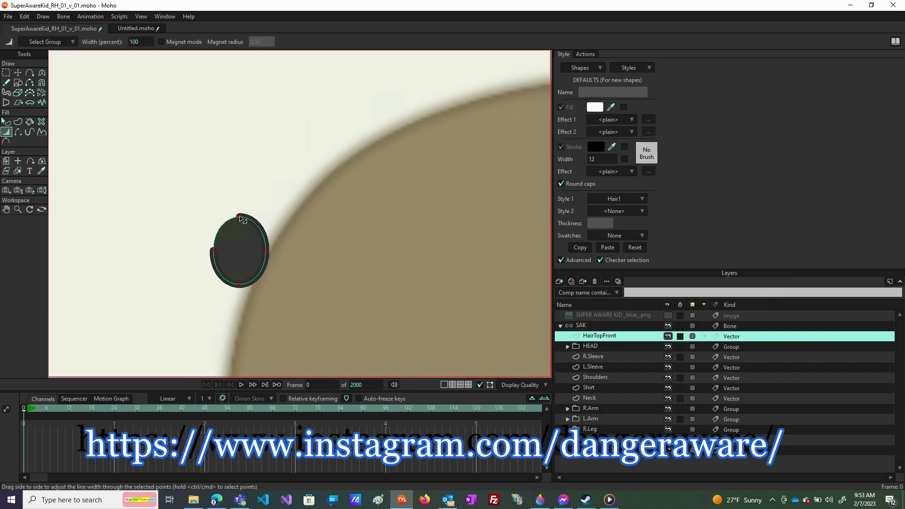
key("t")
left_click(241, 217)
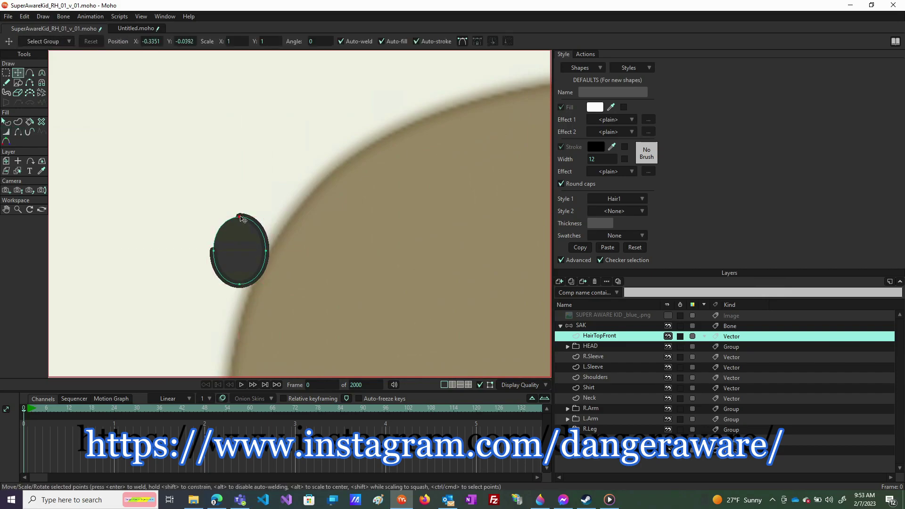
key("w")
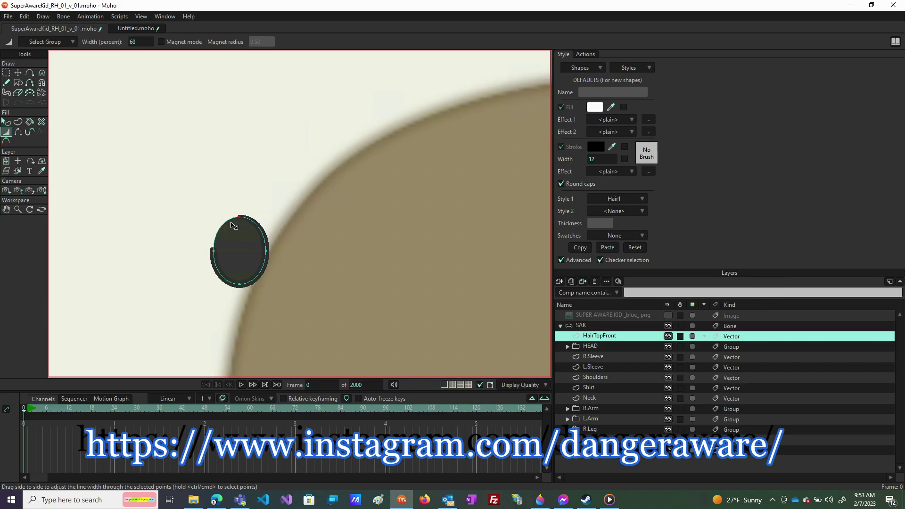
mouse_move(213, 250)
left_mouse_down()
mouse_move(196, 259)
mouse_move(232, 246)
left_mouse_up()
left_click(241, 217)
scroll(253, 235, "down", 3)
scroll(252, 235, "down", 1)
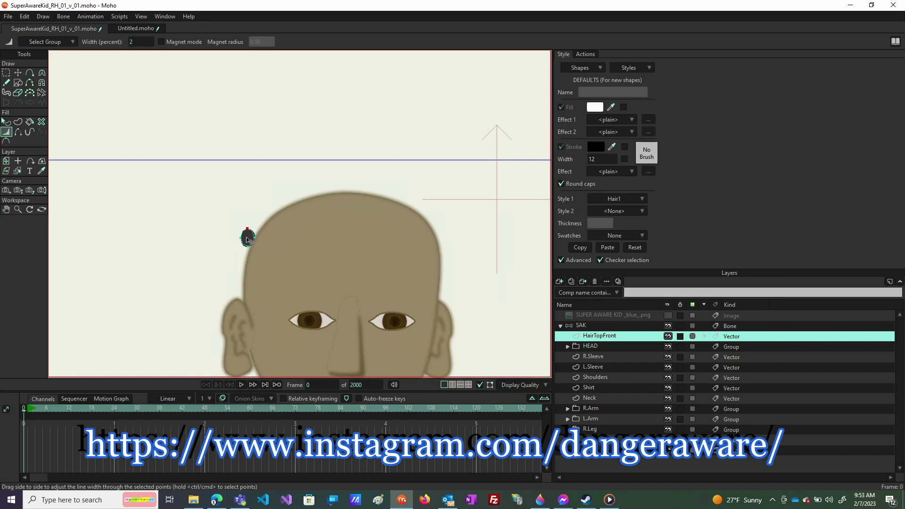
- Duplicate the oval curl twice, placing one overlapping copy below the original and another to its right
key("t")
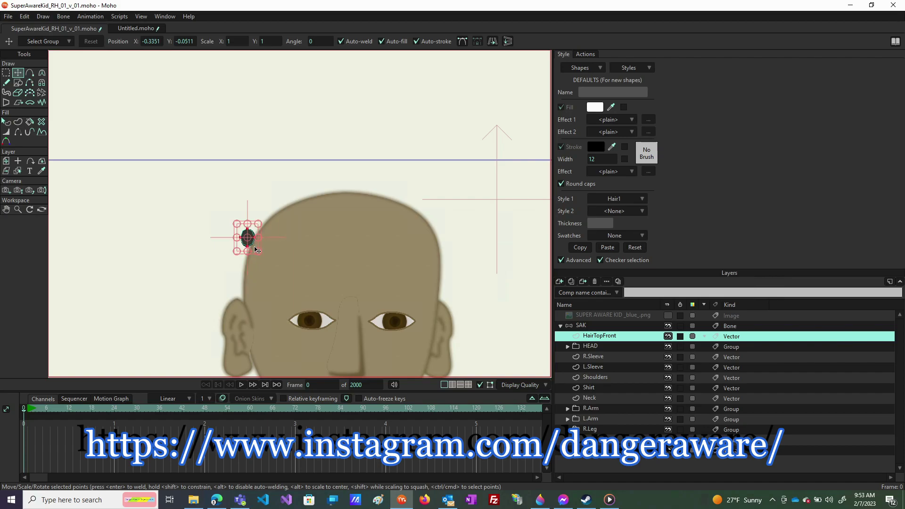
key("ctrl+c")
key("ctrl+v")
left_click_drag(259, 257, 259, 265)
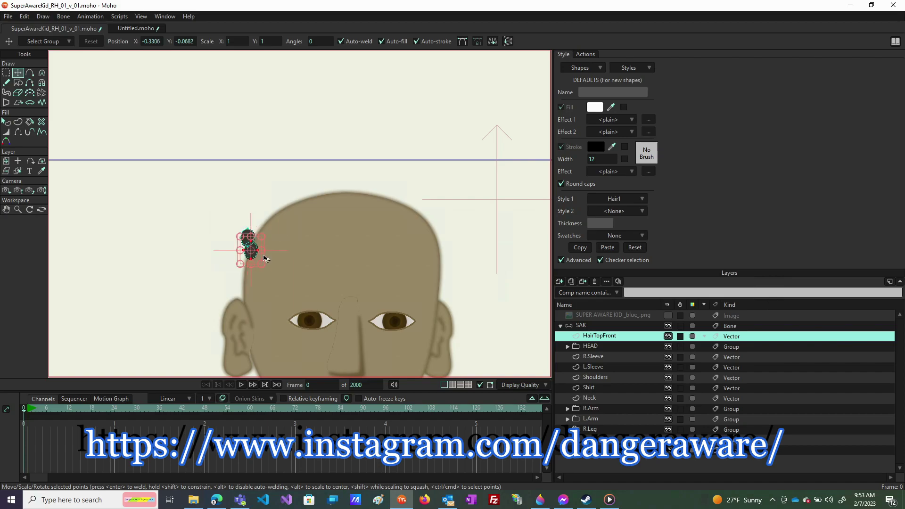
left_click(264, 252)
left_click_drag(258, 262, 269, 254)
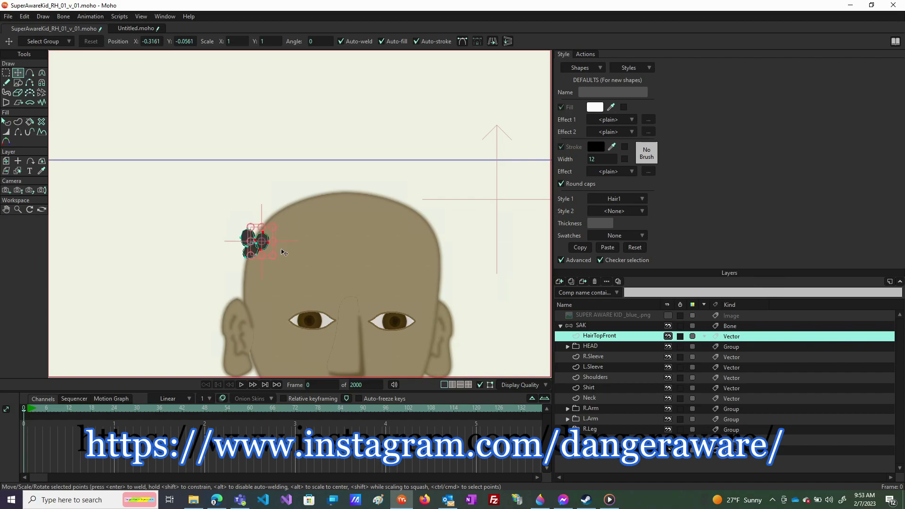
- Make the Hair1 style's stroke and fill semi-transparent, with the fill alpha at 136
left_click(624, 66)
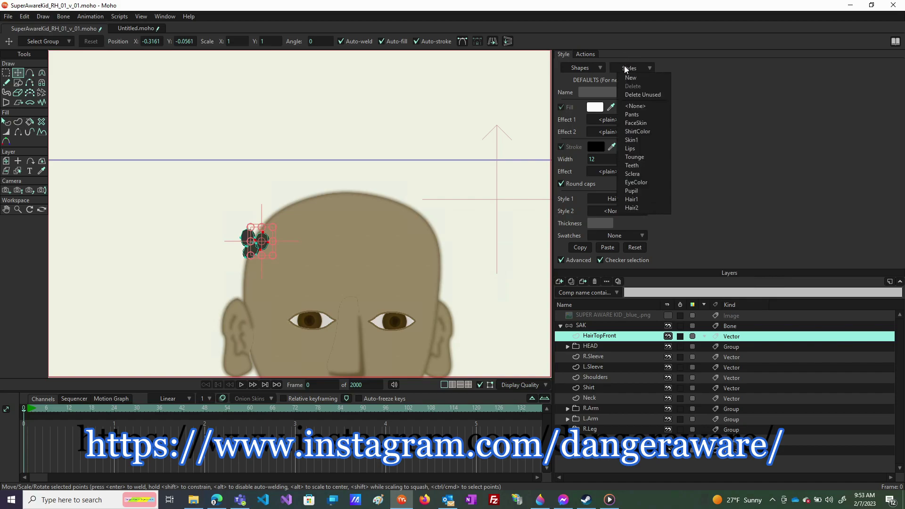
left_click(649, 201)
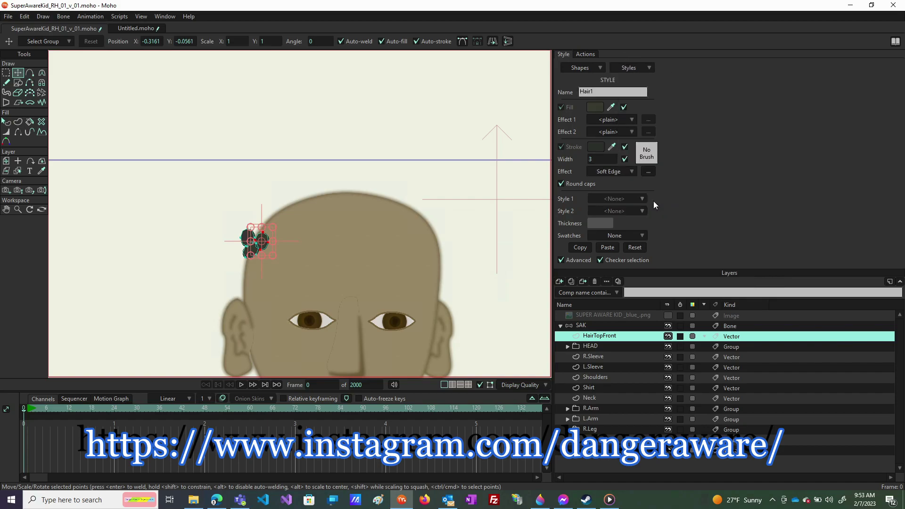
left_click(595, 148)
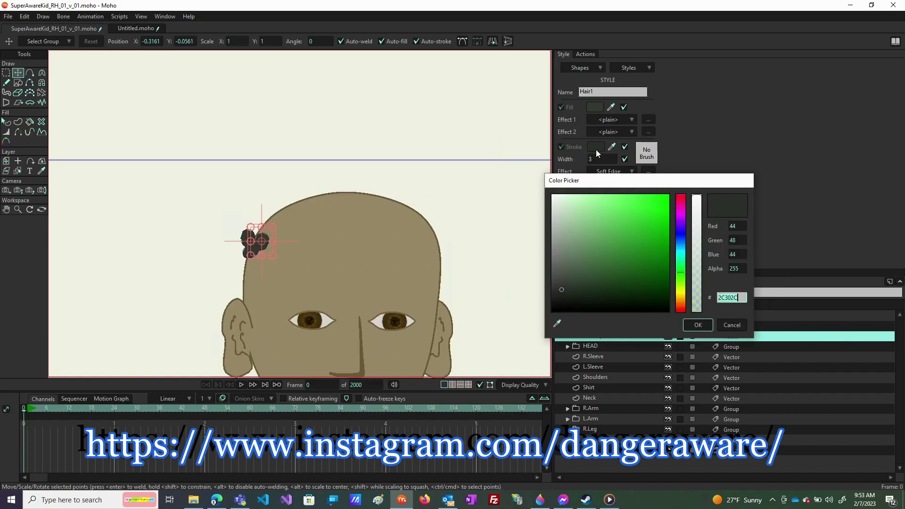
left_click(698, 222)
left_click(696, 327)
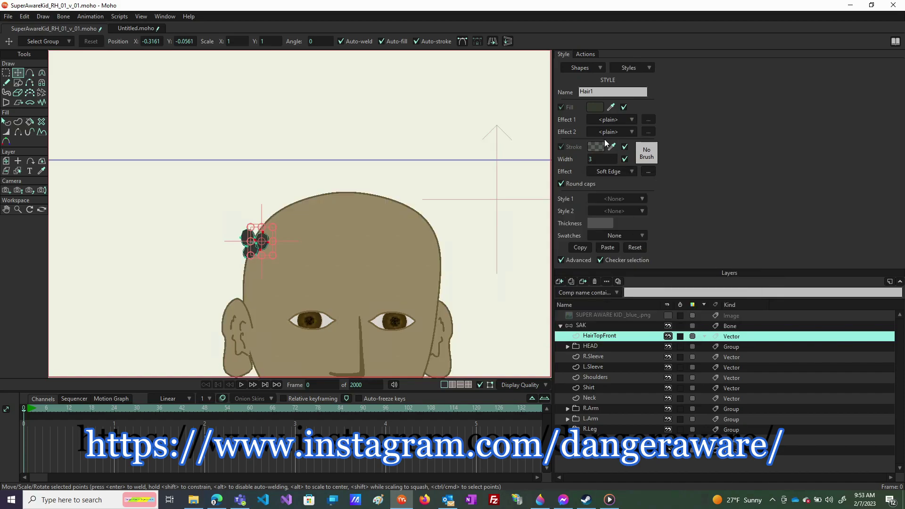
left_click(595, 107)
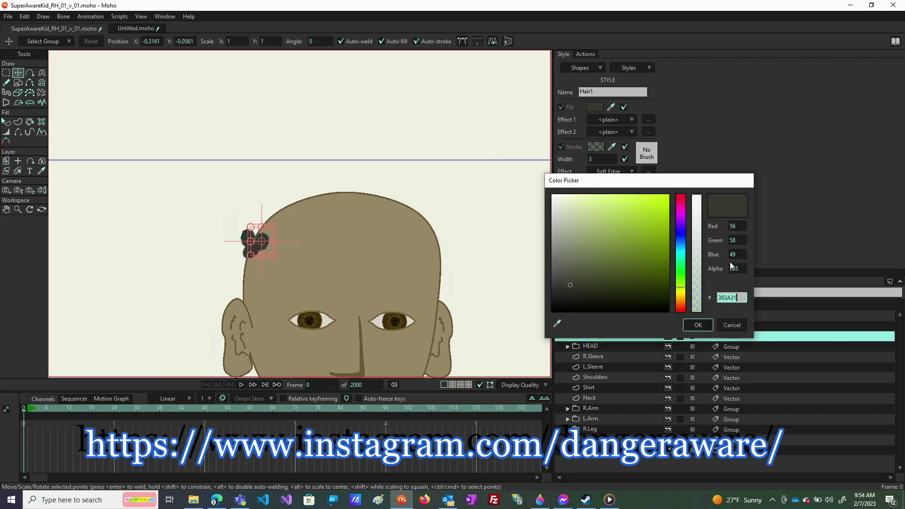
left_click(698, 253)
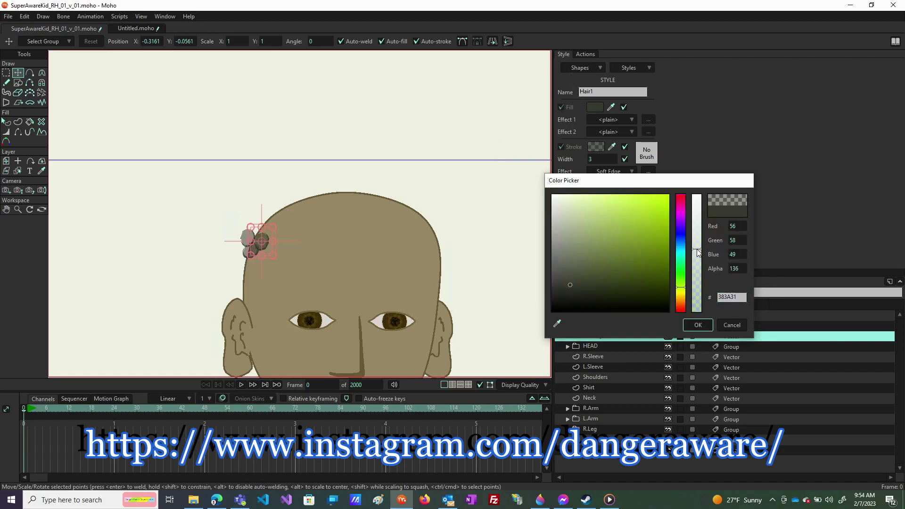
left_click(699, 325)
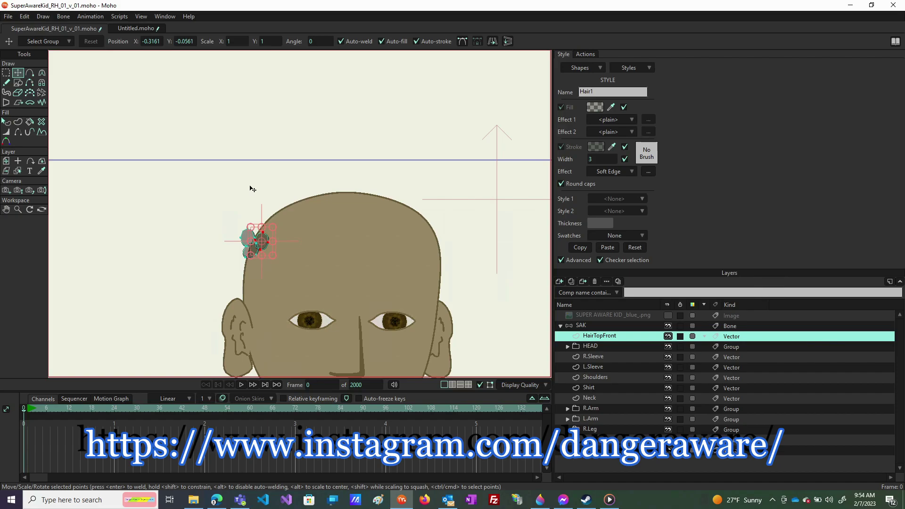
- Select the small hair curl cluster on HairTopFront and place two copies of it up along the left edge of the scalp
left_click(6, 72)
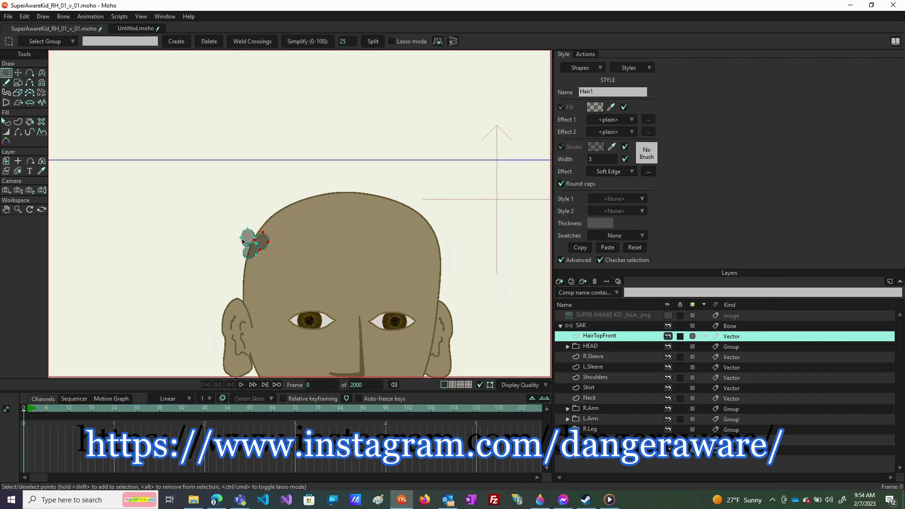
left_click_drag(215, 213, 302, 284)
key("t")
mouse_move(262, 242)
left_mouse_down()
mouse_move(271, 228)
mouse_move(277, 235)
left_mouse_up()
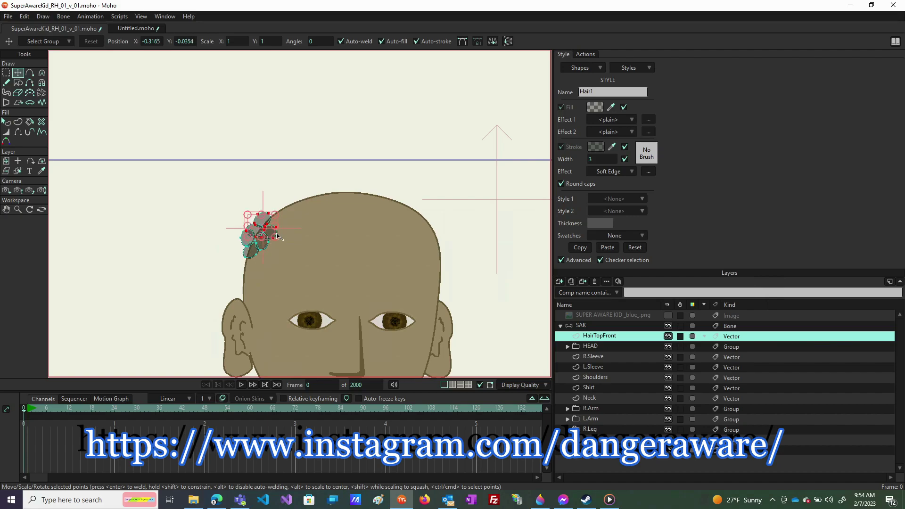
key("ctrl+z")
key("ctrl+z")
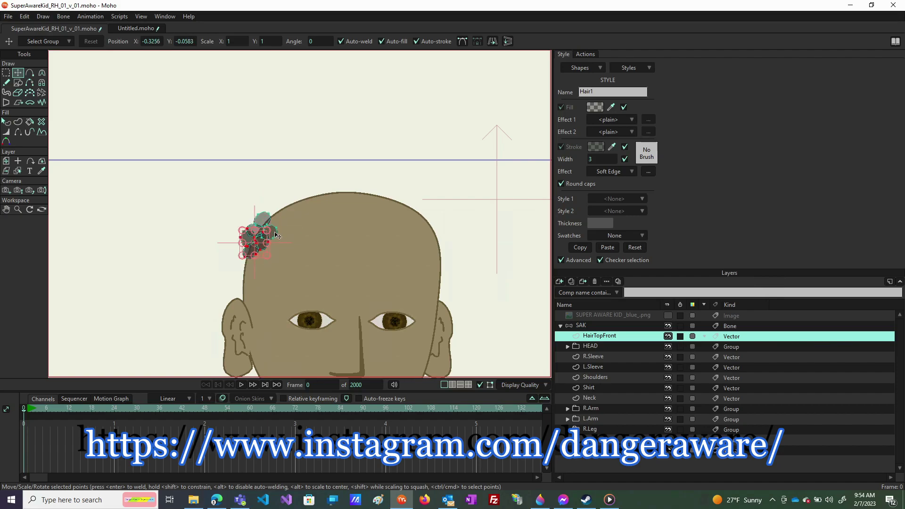
left_click_drag(262, 251, 292, 215)
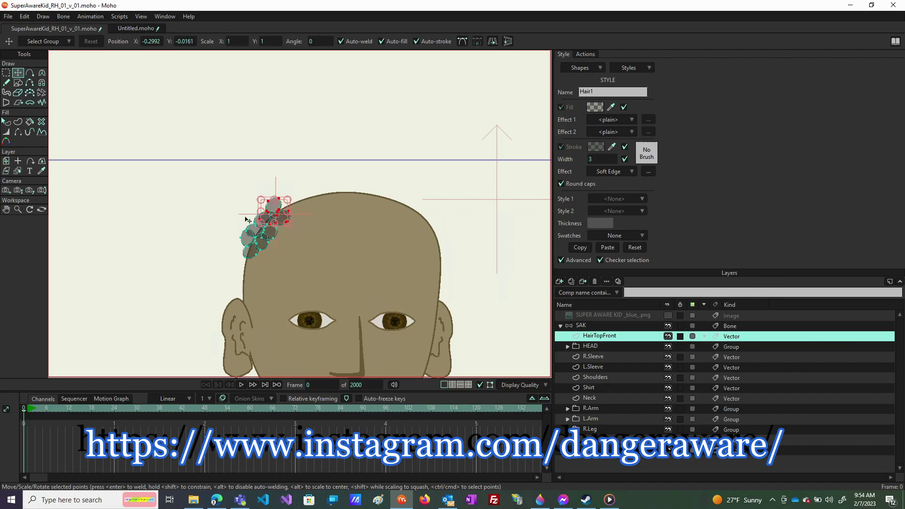
- Duplicate all the hair curls twice across the upper-left scalp and render the frame to preview the hair
key("g")
left_click_drag(201, 178, 343, 287)
key("t")
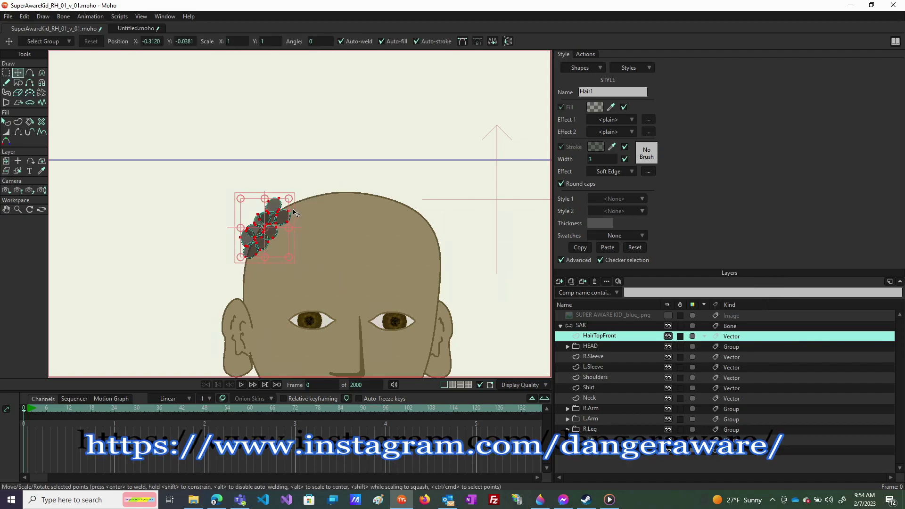
left_click_drag(296, 212, 298, 238)
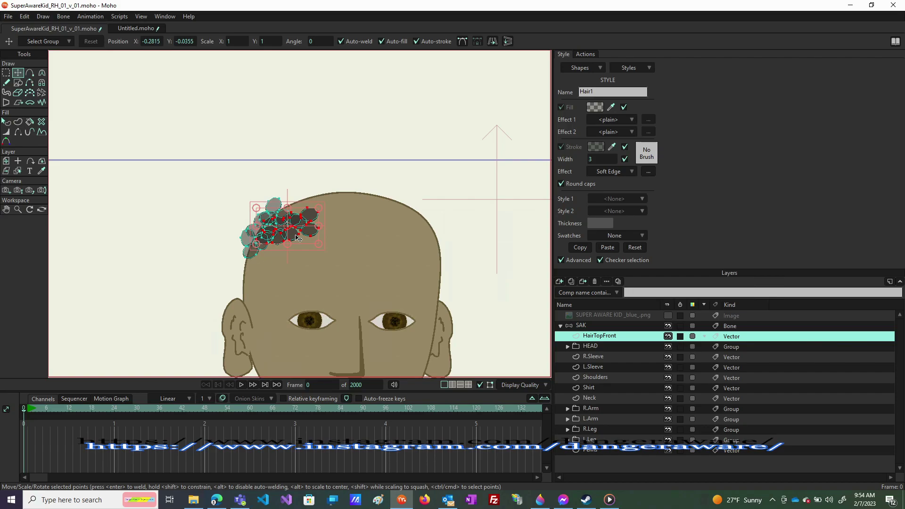
left_click_drag(297, 238, 327, 217)
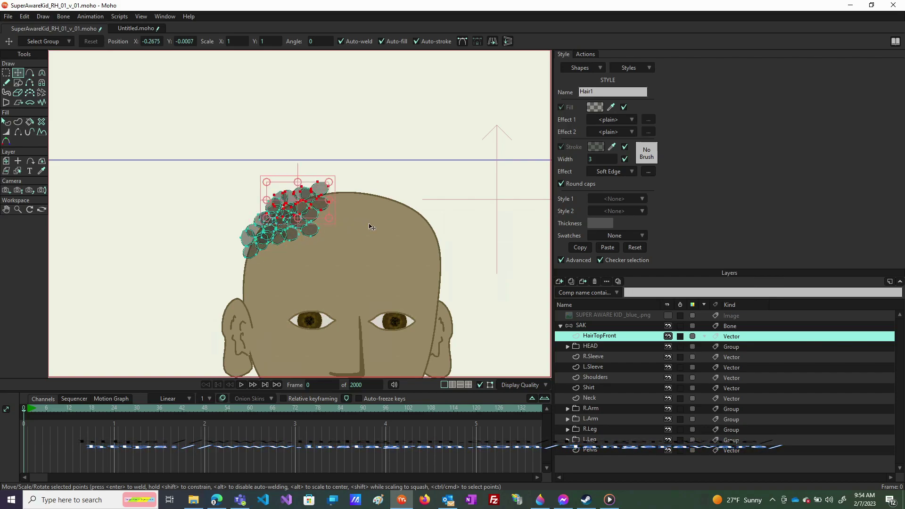
key("ctrl+r")
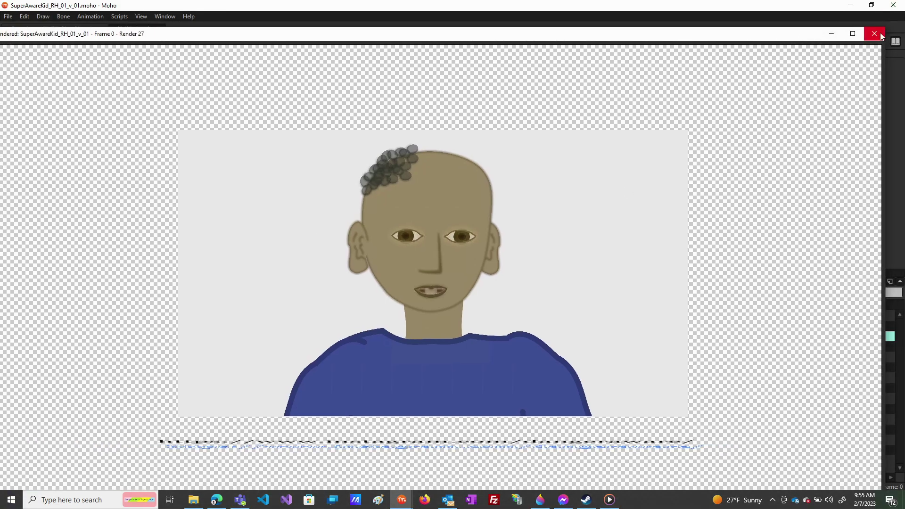
left_click(892, 31)
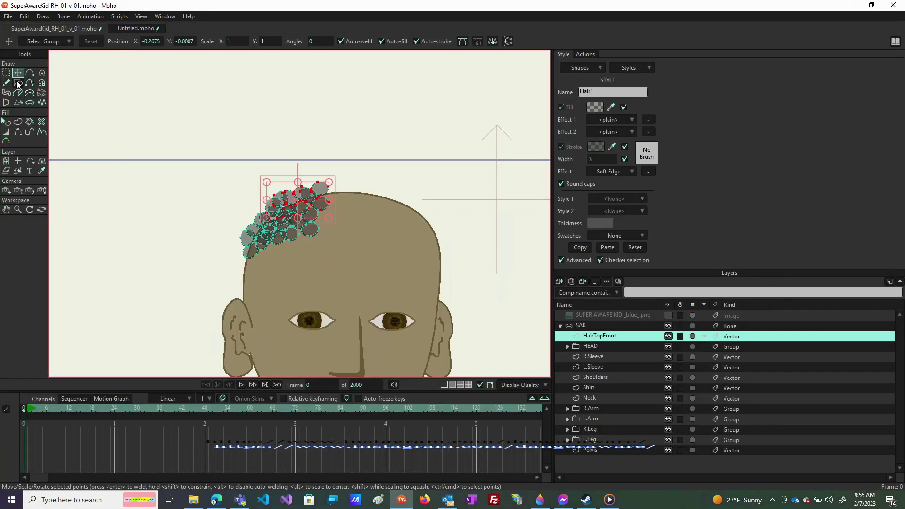
- Select all the hair curls and place duplicates over the crown and across to the upper-right side of the head
left_click(5, 74)
left_click_drag(202, 154, 390, 270)
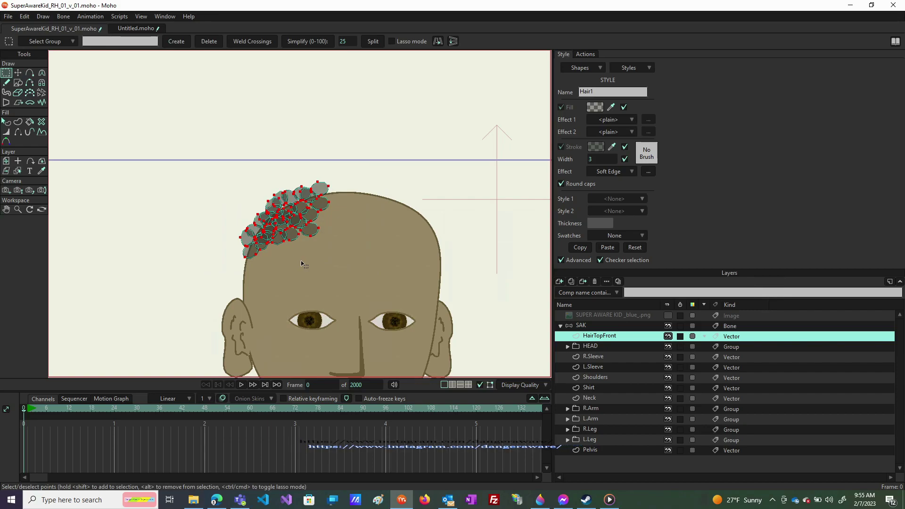
key("t")
left_click_drag(311, 247, 320, 204)
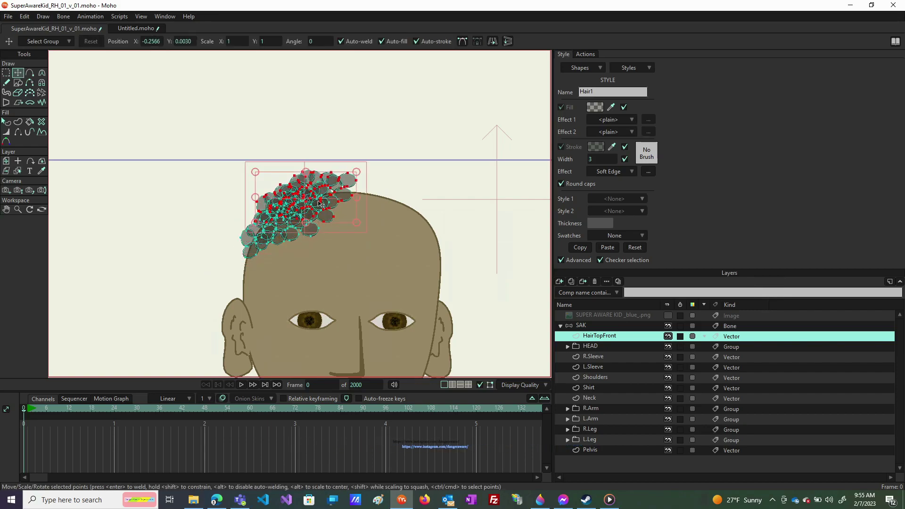
key("ctrl+v")
left_click_drag(315, 232, 385, 208)
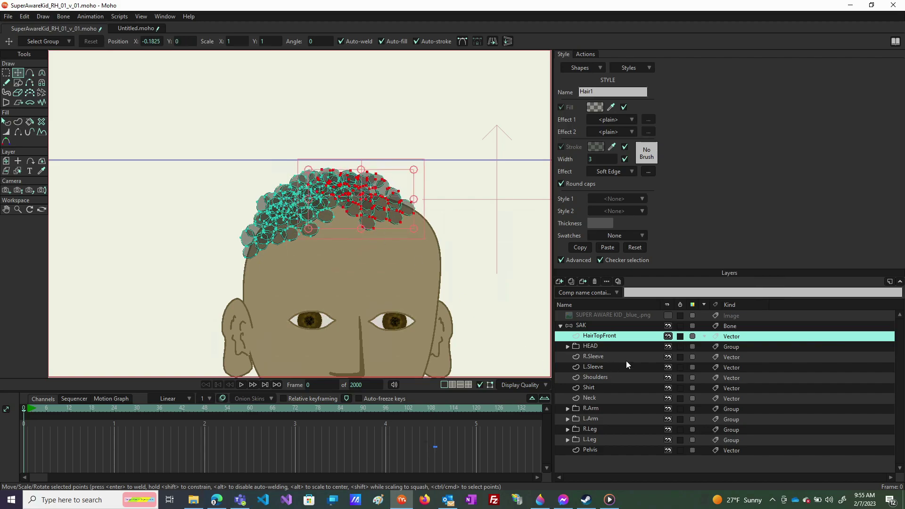
- Show the SUPER AWARE KID _blue_.png reference layer and place a copied curl cluster down along the left temple hairline
left_click(668, 315)
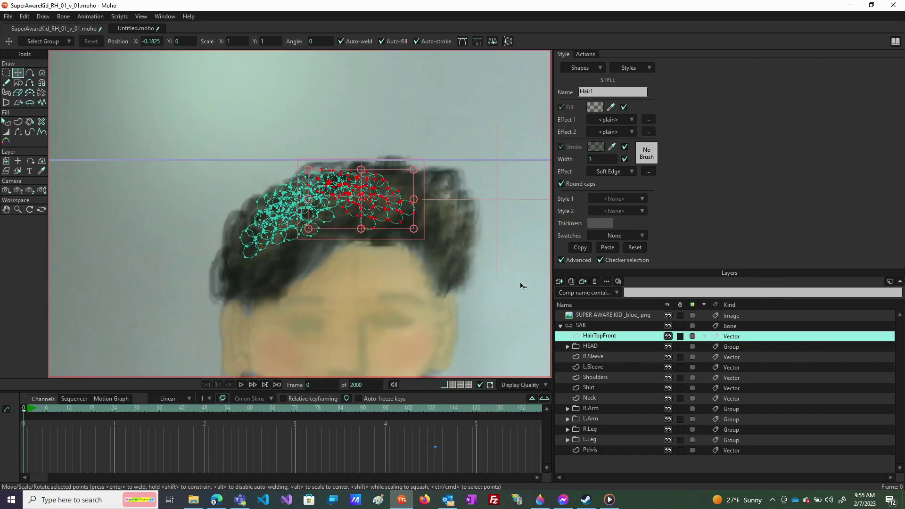
left_click(253, 209)
left_click_drag(297, 244, 330, 278)
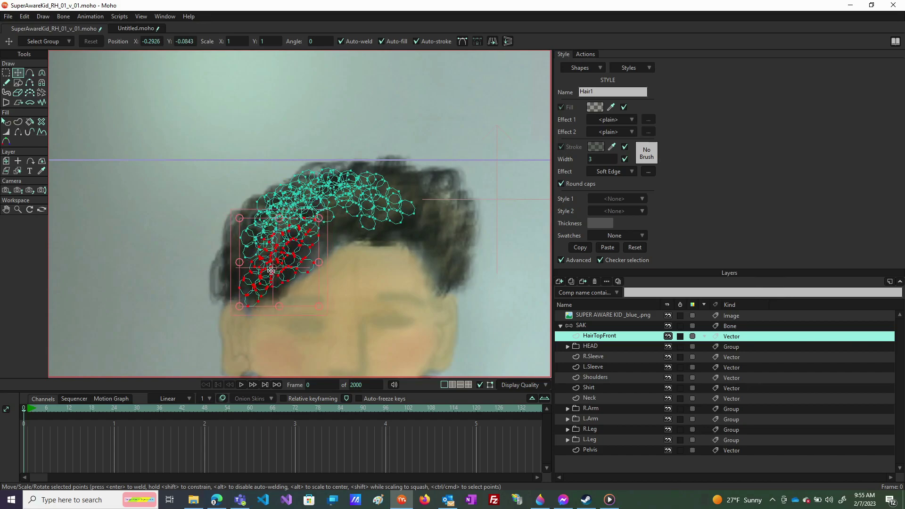
left_click(306, 287)
left_click(305, 286)
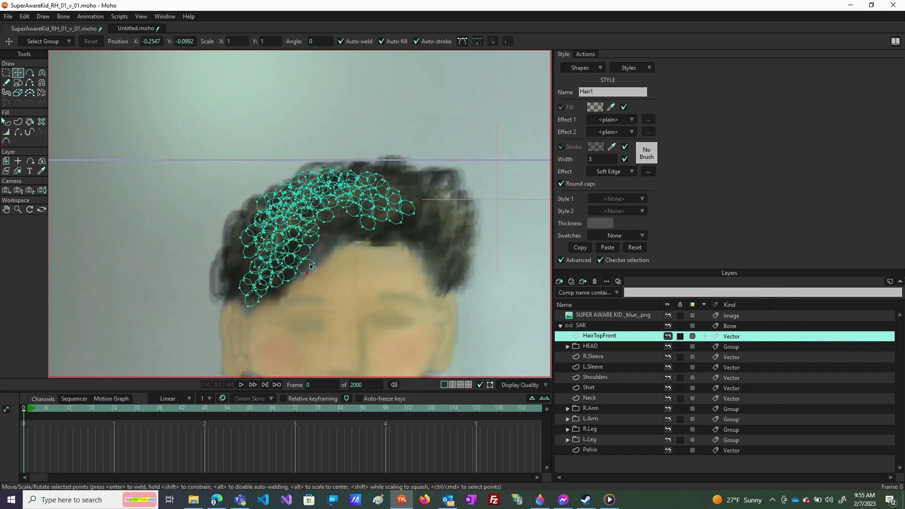
- Fill the outer left side of the hair and the central front hairline with copied curl clusters, following the reference image
double_click(310, 267)
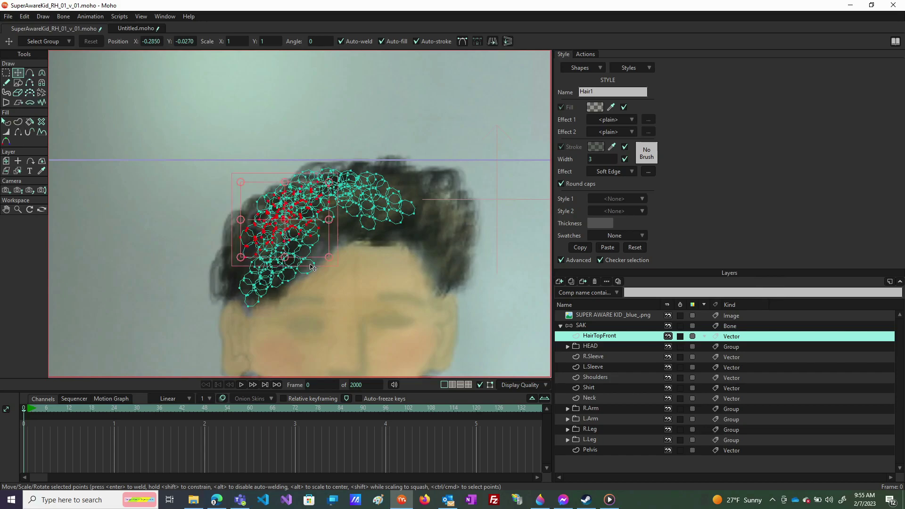
left_click_drag(331, 184, 273, 221)
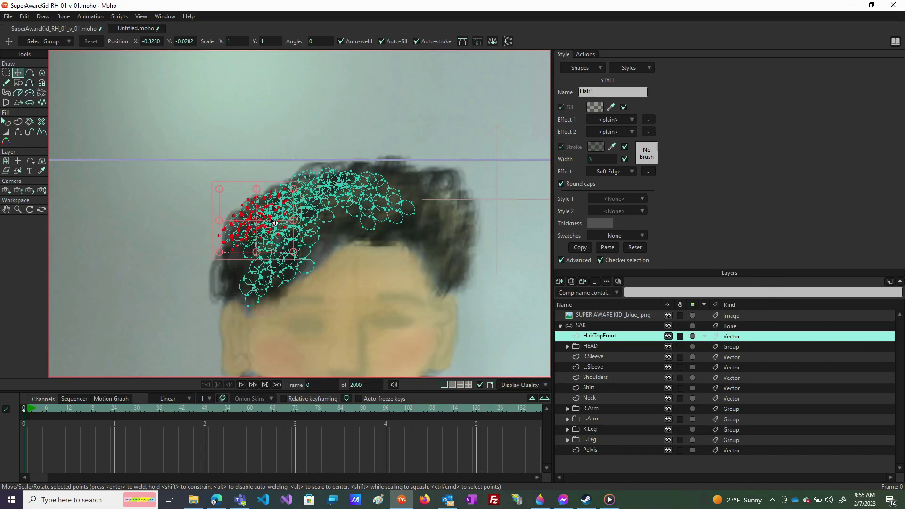
left_click_drag(299, 245, 250, 264)
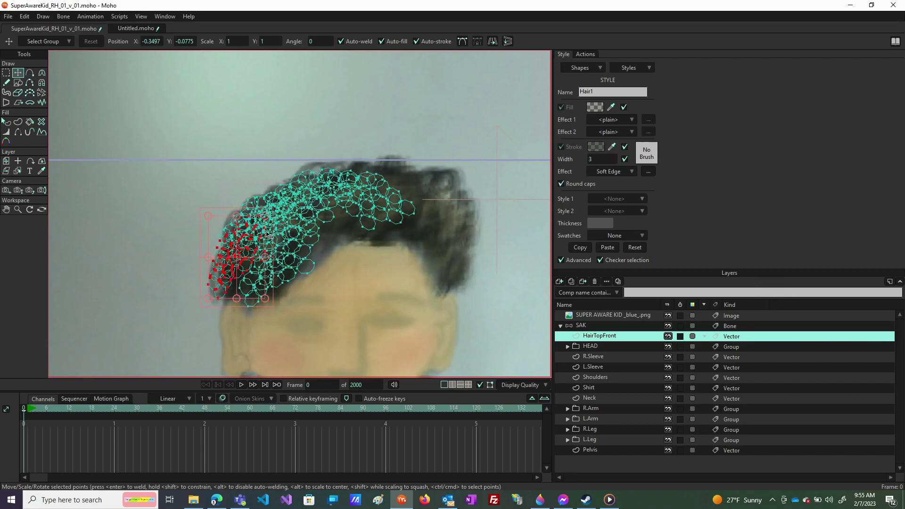
left_click_drag(259, 240, 355, 229)
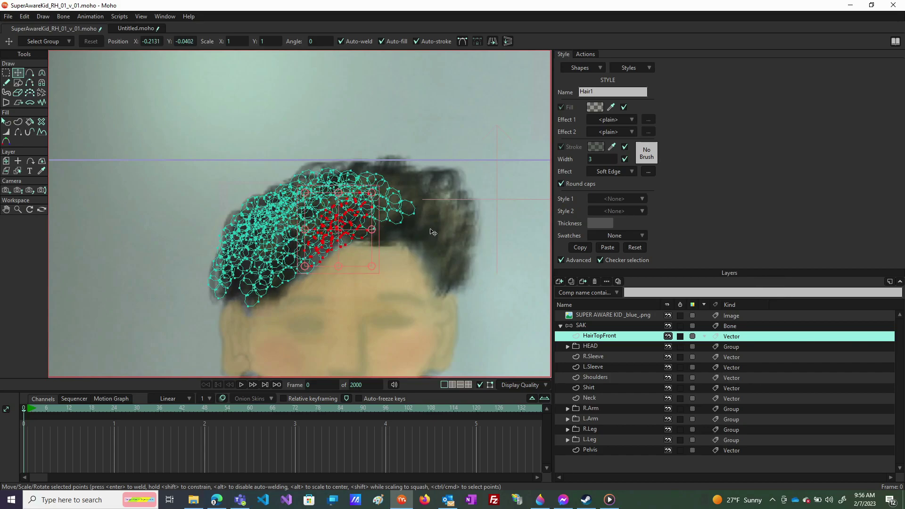
- Hide the reference image layer and render the current frame to check the hair, then close the preview
left_click(667, 315)
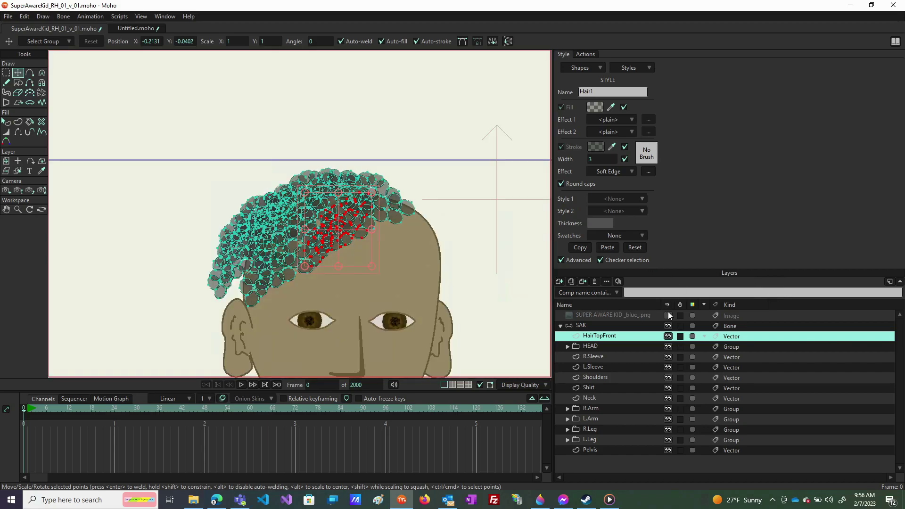
key("ctrl+r")
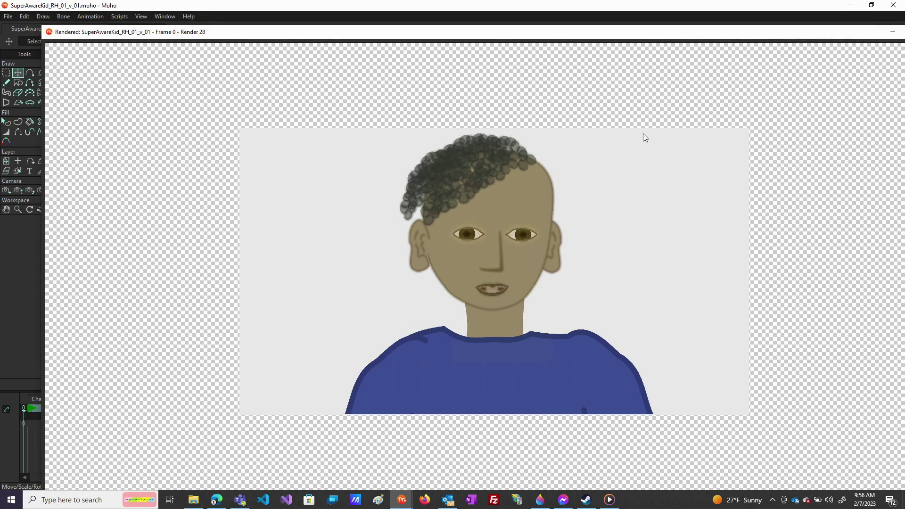
left_click_drag(754, 39, 736, 38)
left_click(892, 31)
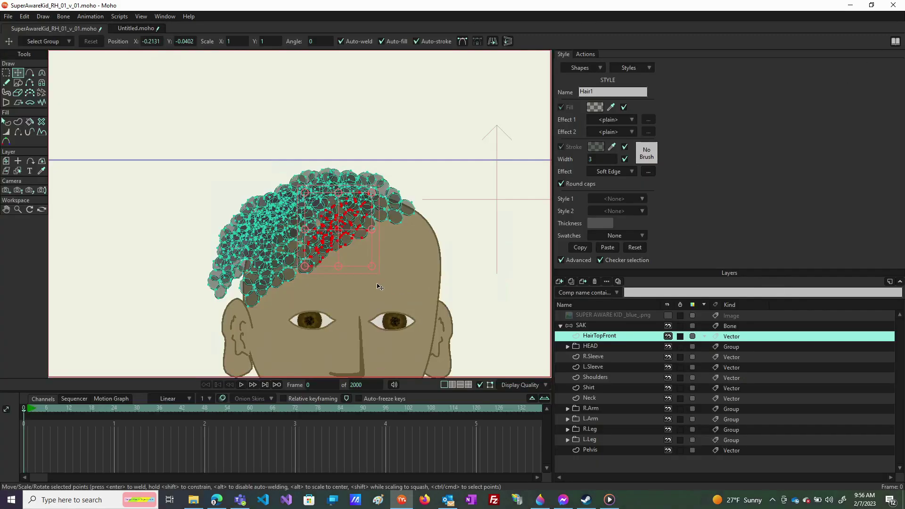
- Show the reference image layer and place copied curl clusters on the upper-right hair, one at the top and one just below it
scroll(291, 244, "down", 3)
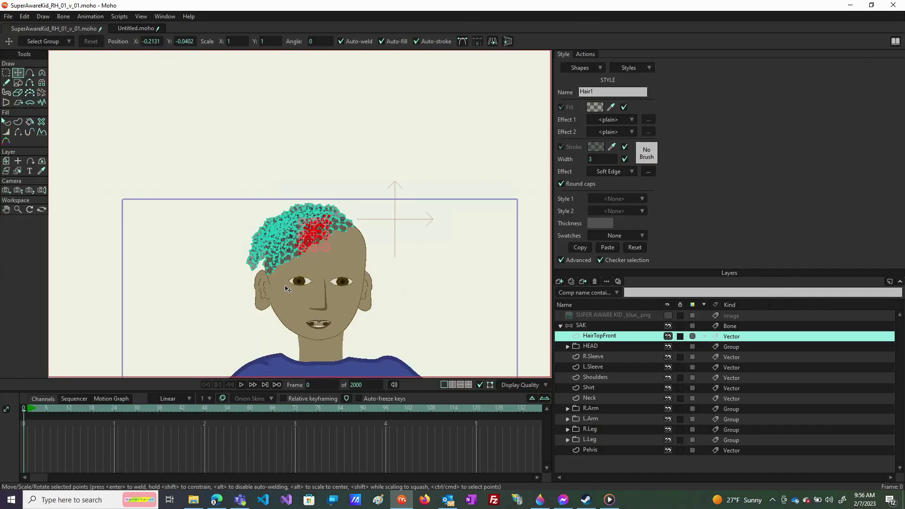
scroll(285, 289, "up", 3)
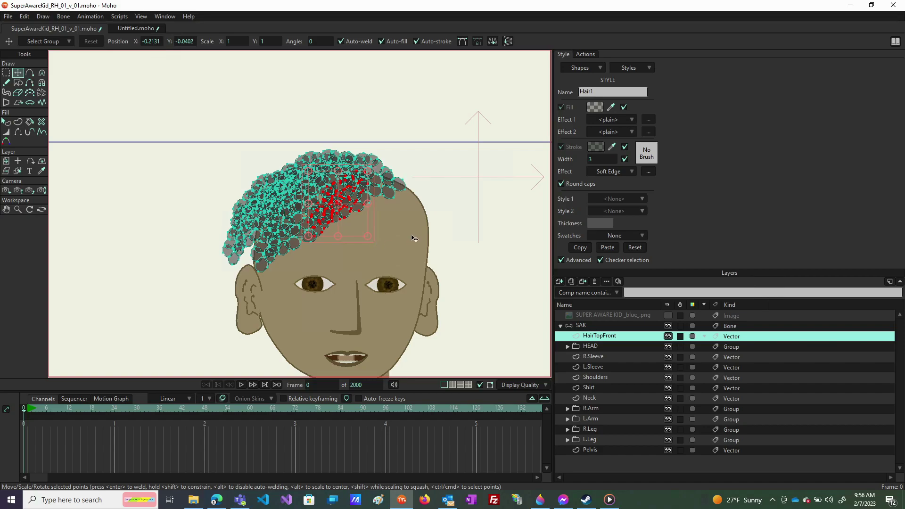
left_click(668, 316)
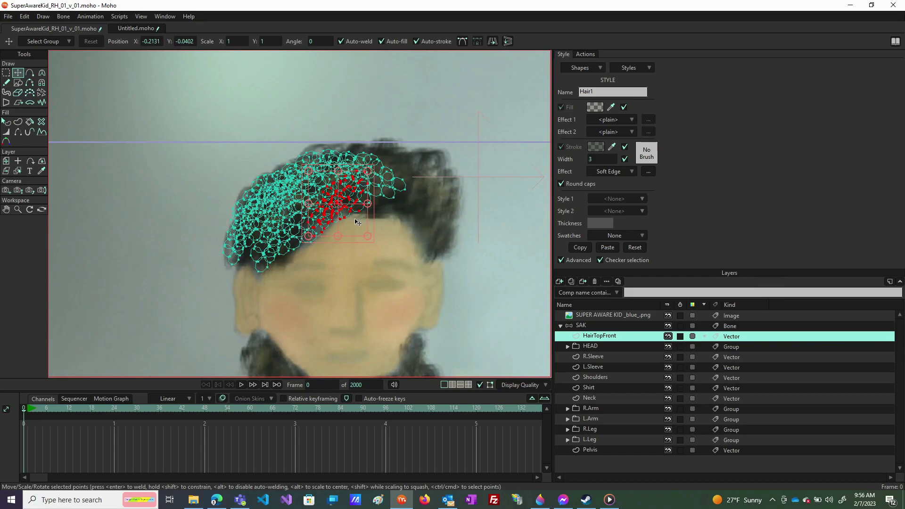
mouse_move(357, 222)
left_mouse_down()
mouse_move(372, 230)
mouse_move(347, 223)
mouse_move(359, 210)
mouse_move(355, 222)
left_mouse_up()
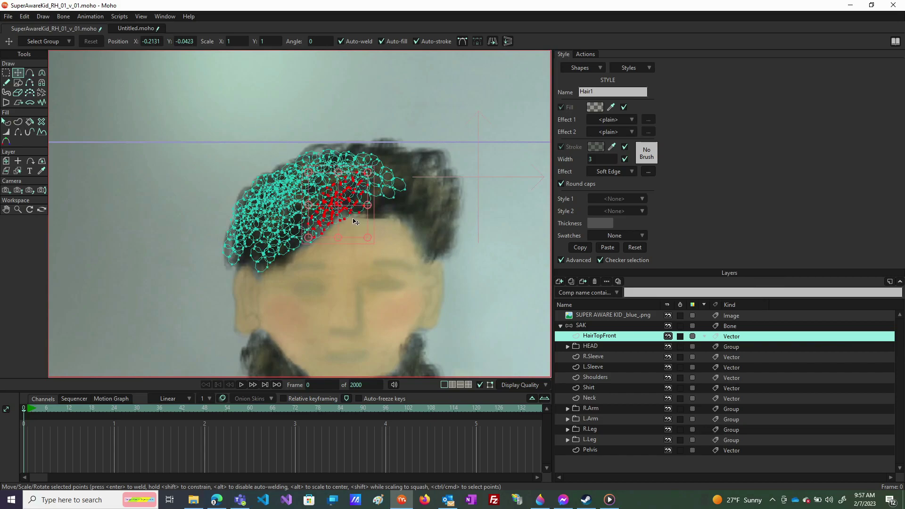
left_click_drag(373, 193, 421, 168)
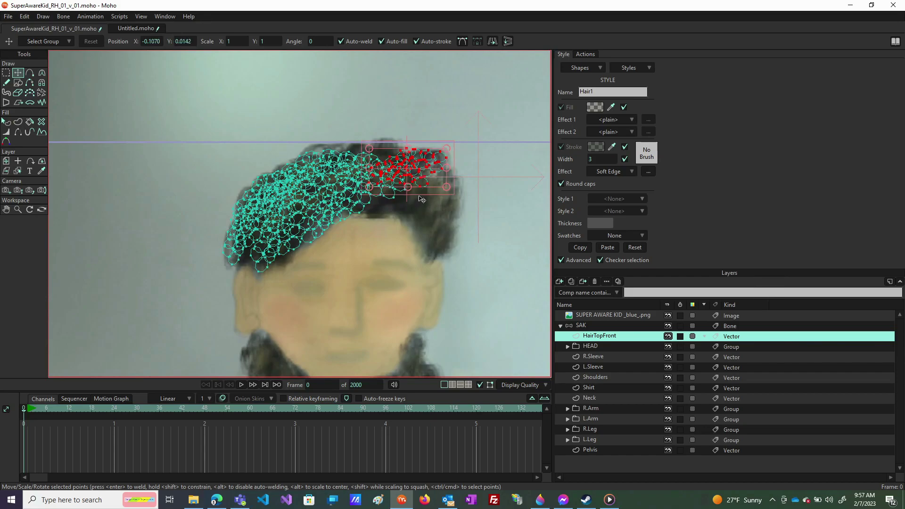
left_click_drag(439, 182, 435, 202)
left_click_drag(434, 210, 437, 213)
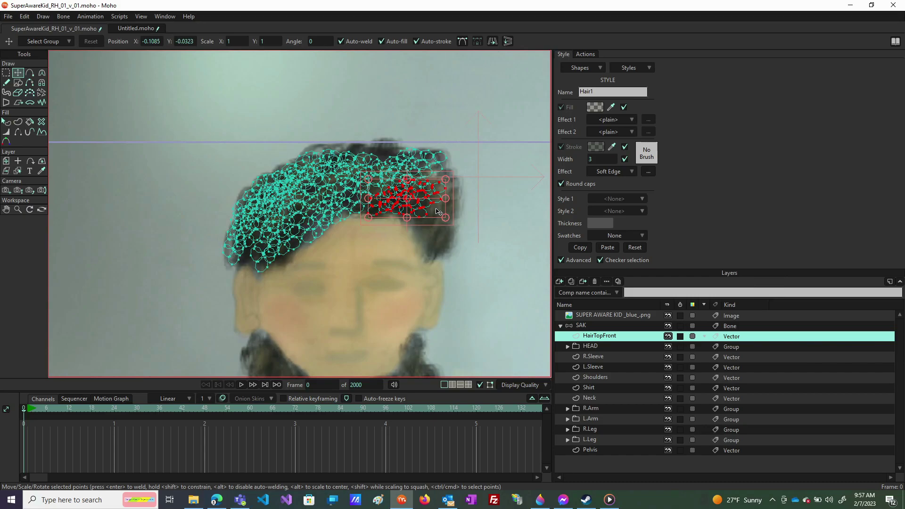
- Rotate a copied curl cluster to a downward slant and place two of them side by side over the crown, right of centre
left_click_drag(451, 190, 442, 236)
left_click_drag(417, 208, 386, 183)
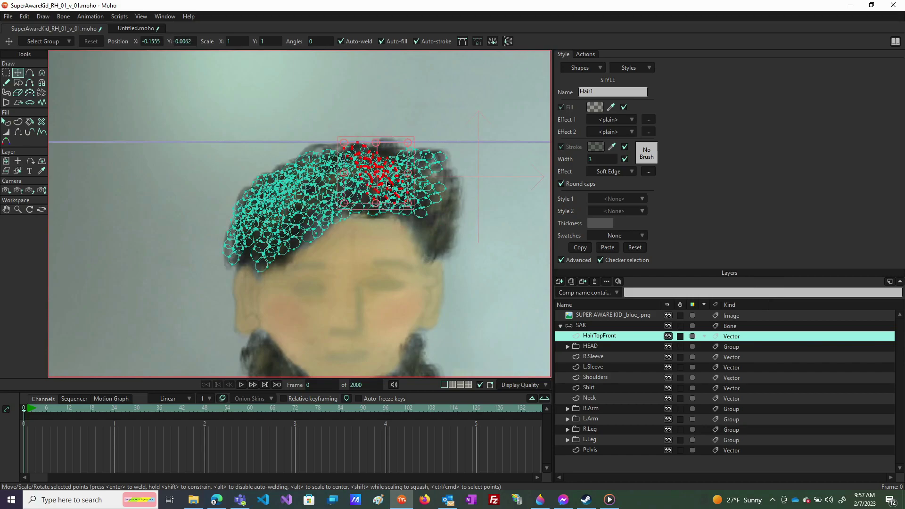
left_click_drag(394, 188, 419, 193)
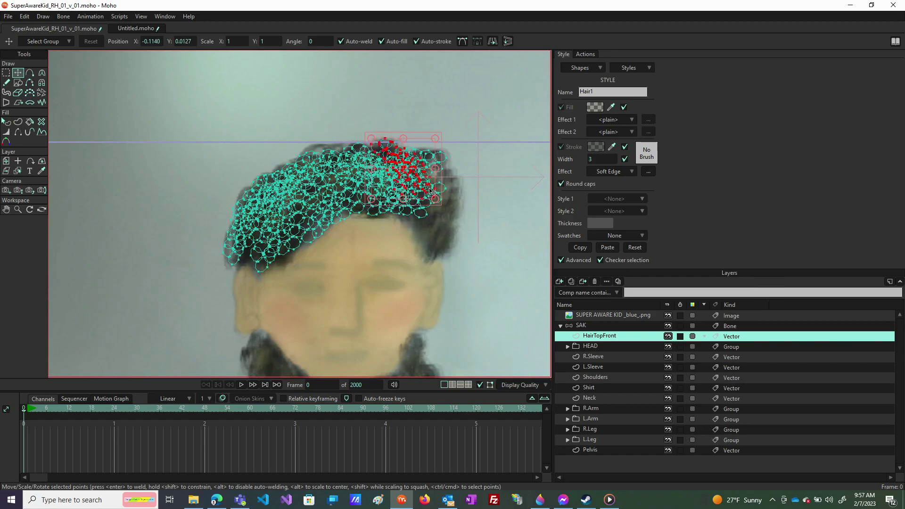
- Cover the right temple and outer right edge of the hair with copied curl clusters, rotating them to follow the reference image
left_click_drag(431, 191, 434, 239)
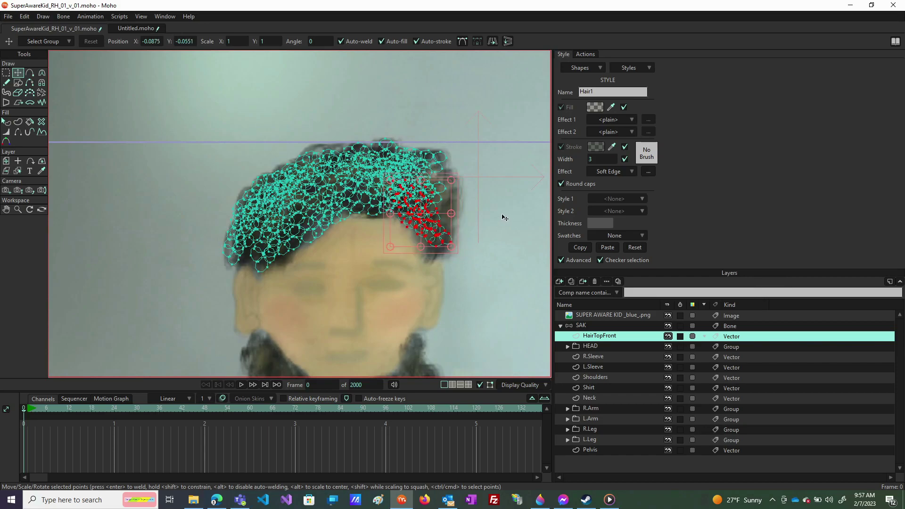
left_click_drag(456, 194, 424, 216)
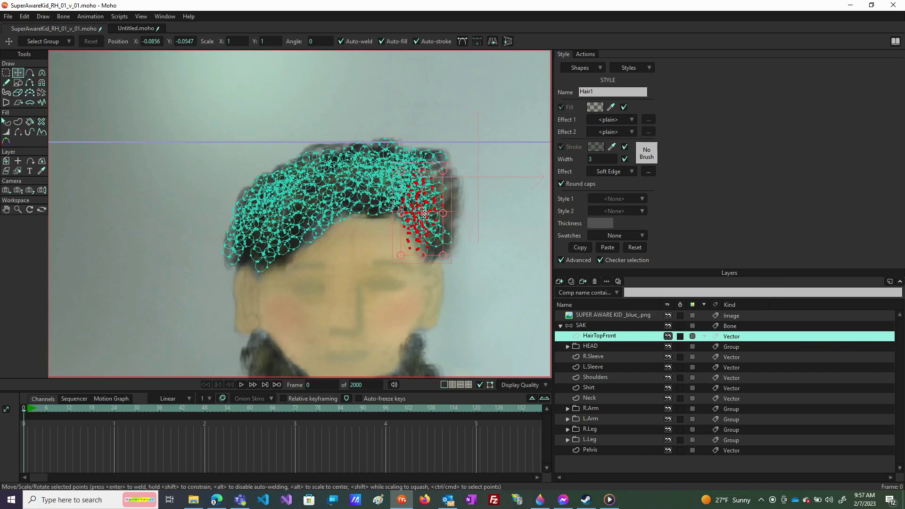
left_click_drag(435, 240, 452, 240)
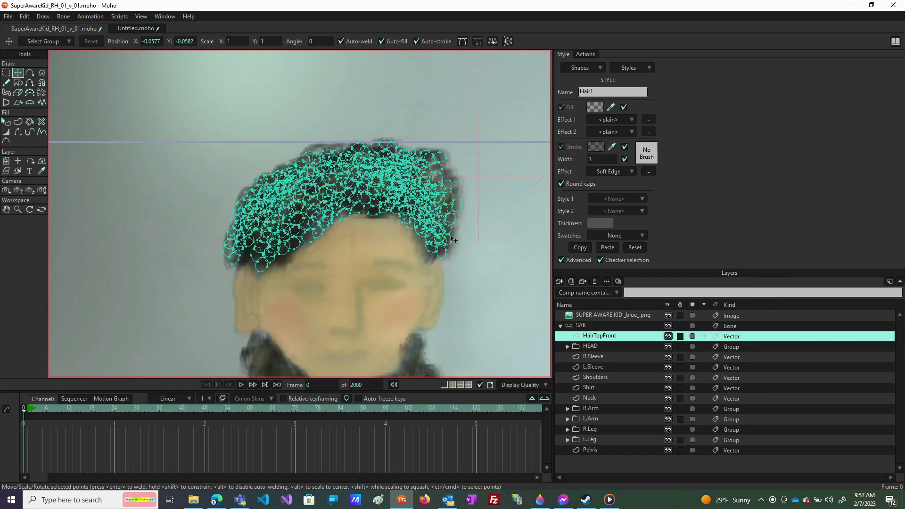
left_click_drag(465, 189, 438, 200)
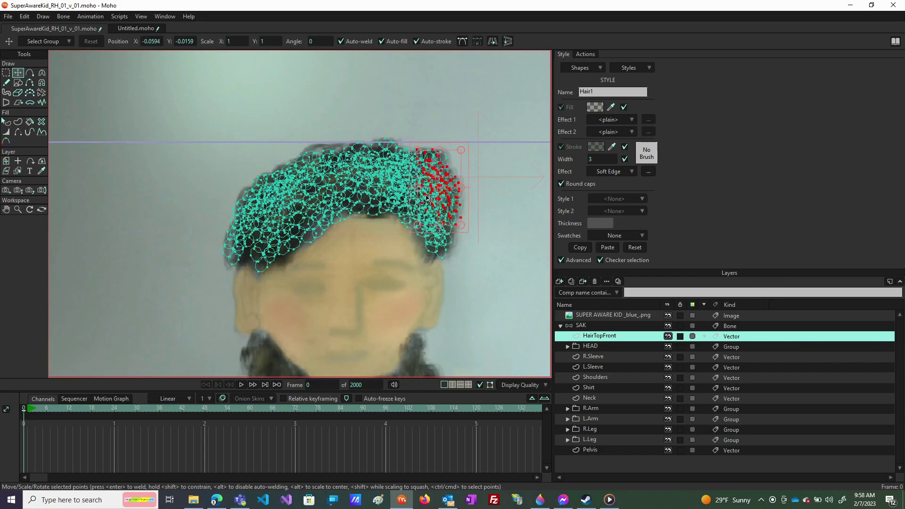
- Fill the remaining thin areas across the crown with copied curl clusters, starting left of centre
left_click_drag(444, 207, 329, 186)
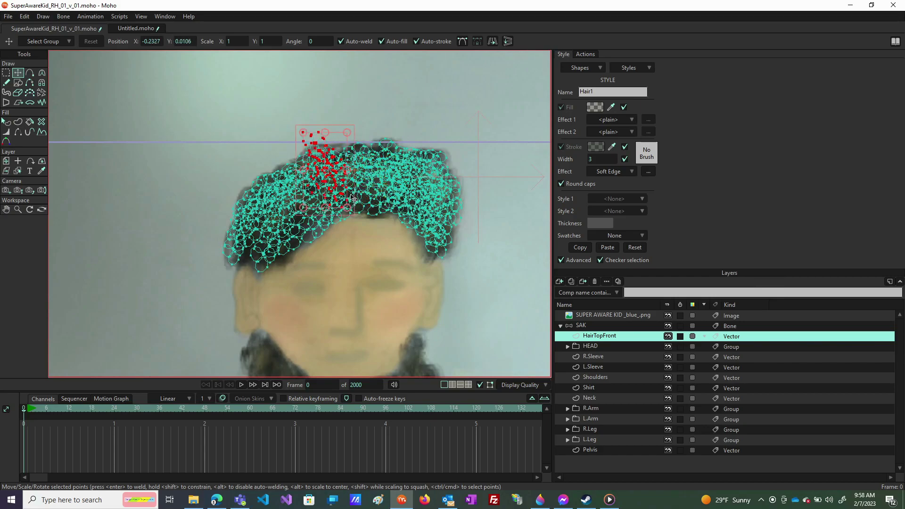
left_click_drag(354, 198, 332, 168)
left_click(398, 208)
- Hide the SUPER AWARE KID _blue_.png layer, render the current frame to inspect the fuller crown, and close the preview
scroll(397, 209, "down", 5)
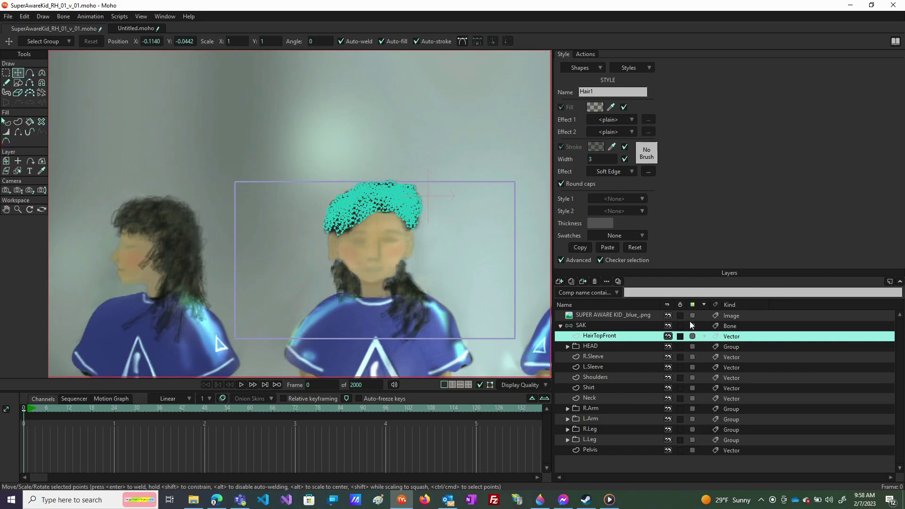
left_click(666, 315)
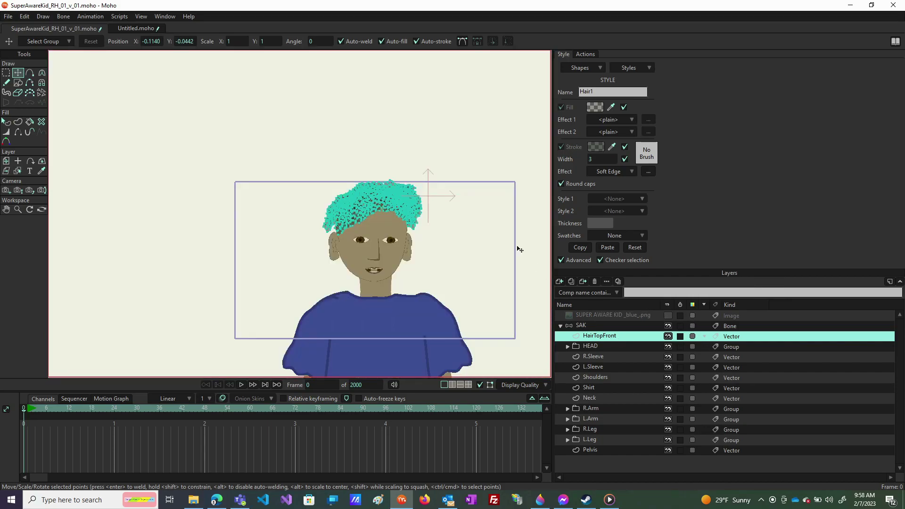
key("ctrl+r")
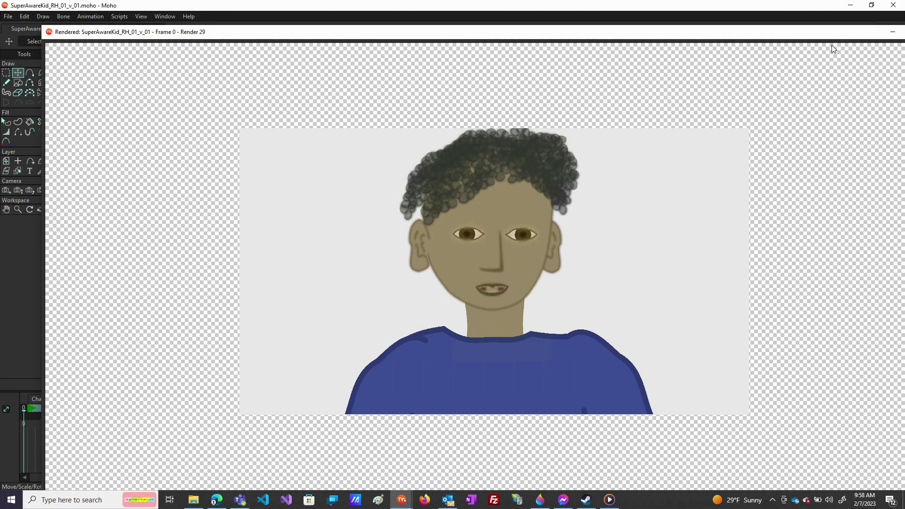
double_click(766, 31)
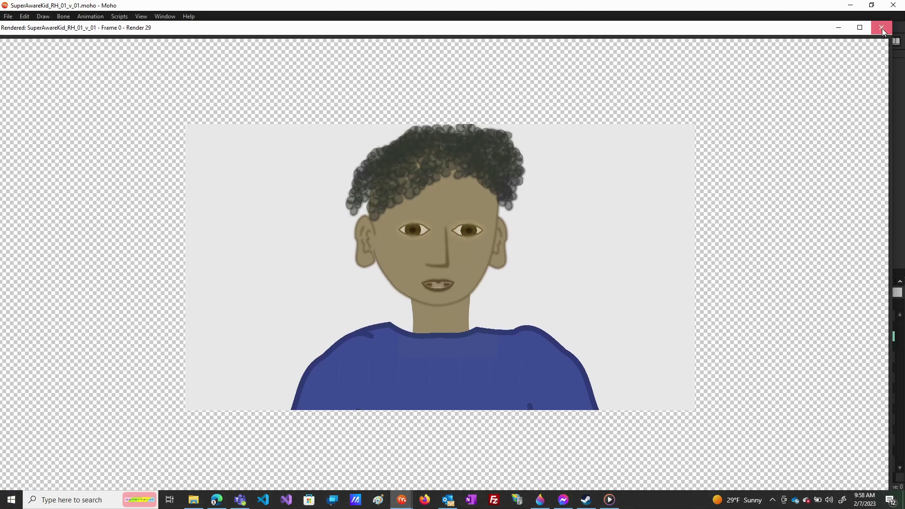
left_click(880, 28)
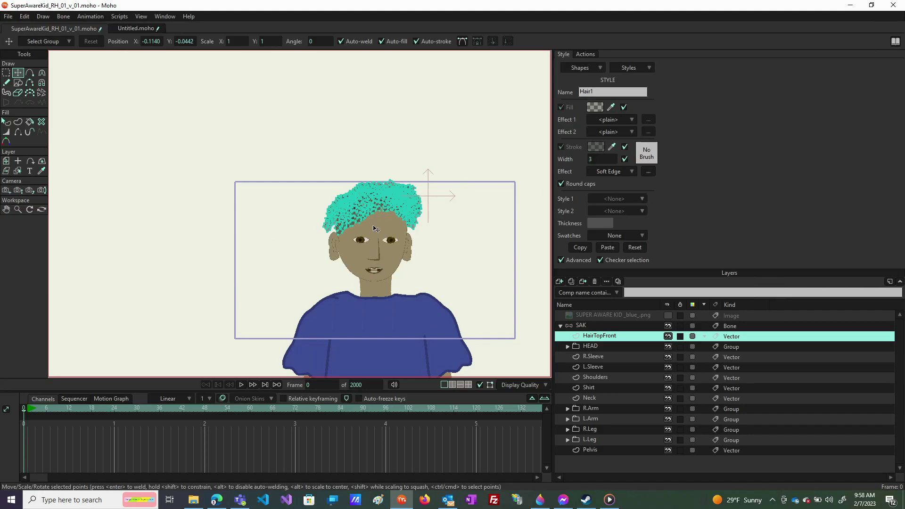
- Fill the sparse hair above the forehead with curl clusters copied from the right edge, rotating them to follow the hairline
scroll(390, 199, "up", 2)
scroll(390, 199, "up", 3)
scroll(390, 200, "down", 2)
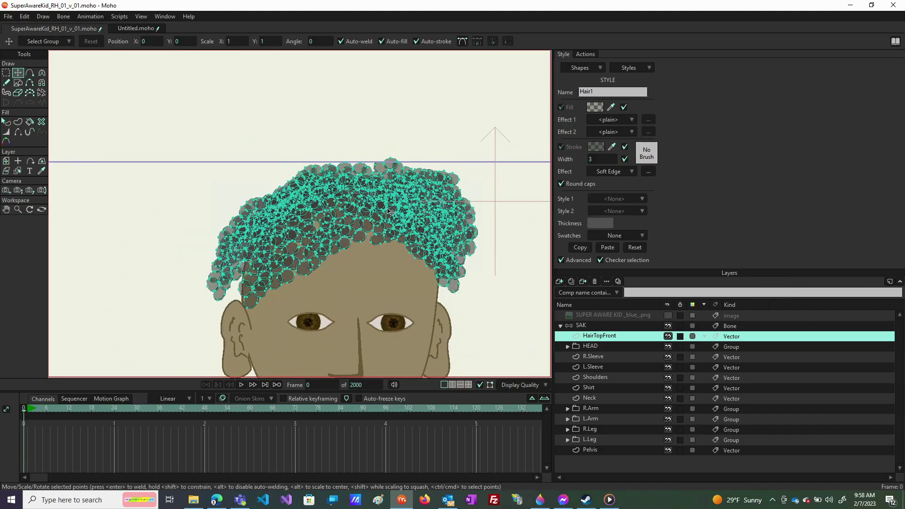
left_click_drag(410, 168, 465, 252)
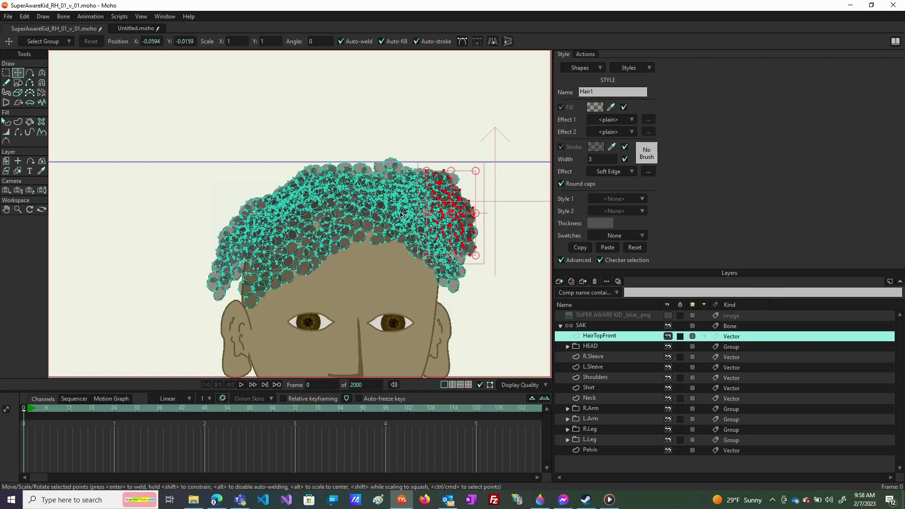
left_click_drag(419, 192, 361, 232)
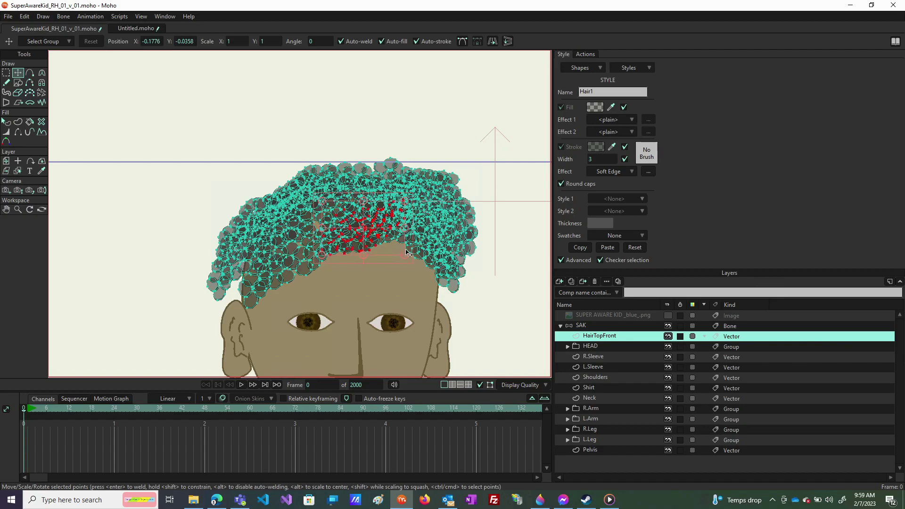
left_click_drag(406, 249, 332, 233)
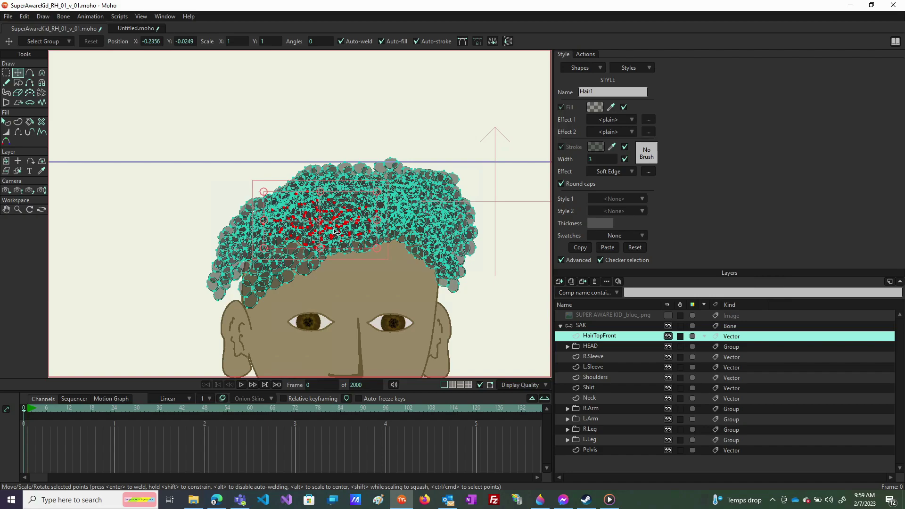
key("ctrl+z")
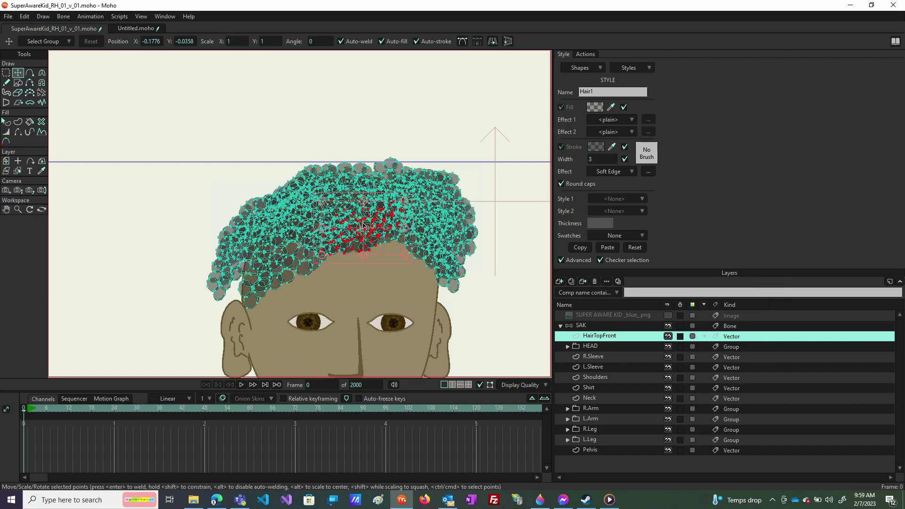
left_click_drag(377, 235, 307, 263)
left_click(433, 318)
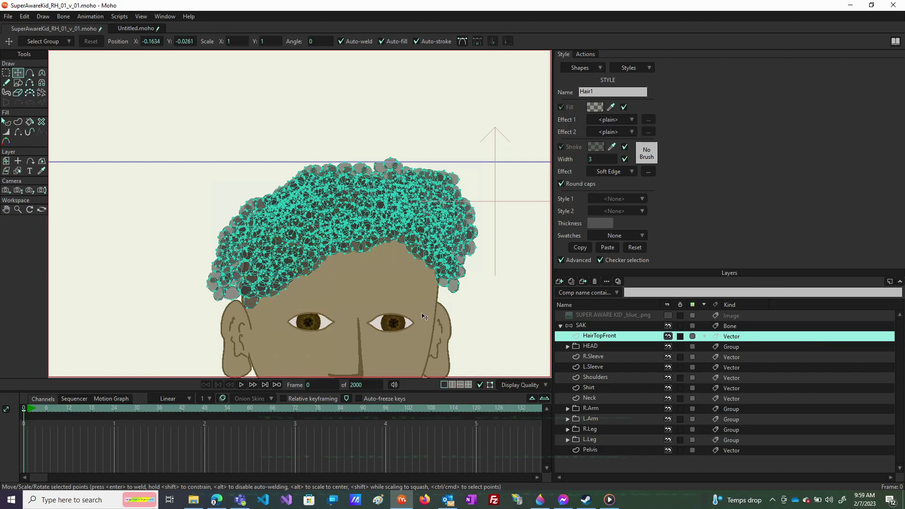
- Briefly show the reference image layer to compare it with the hair, then hide it again
scroll(413, 307, "down", 4)
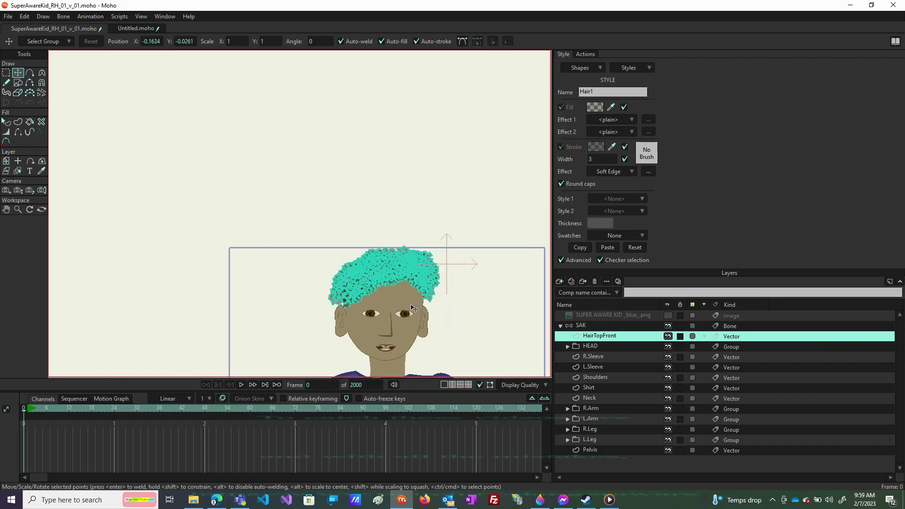
left_click(669, 315)
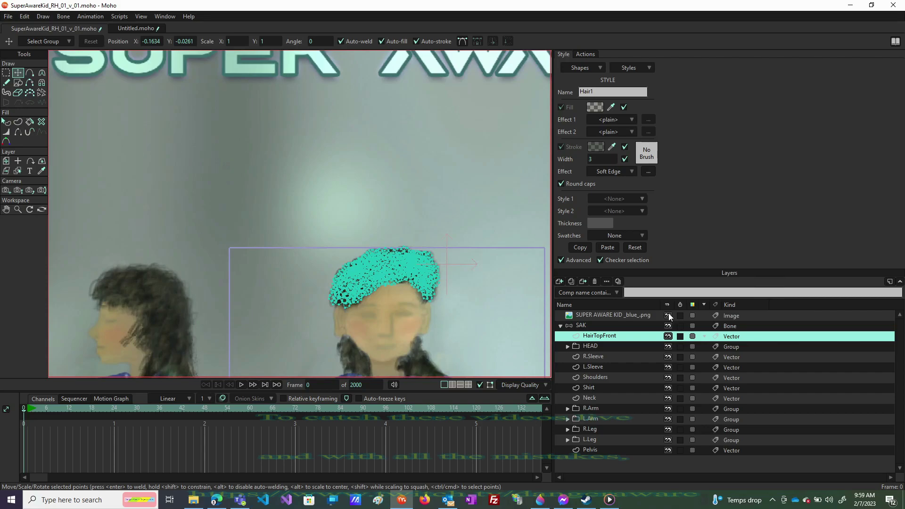
left_click(668, 315)
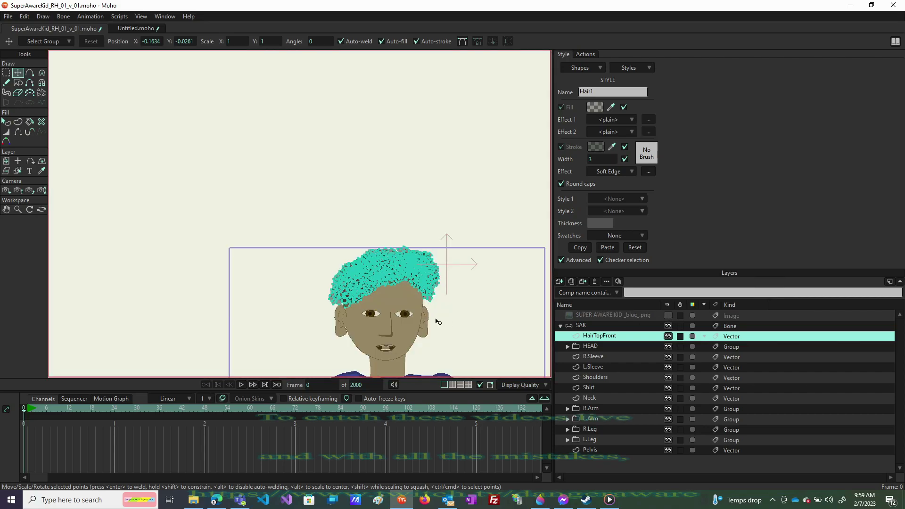
scroll(219, 254, "down", 3)
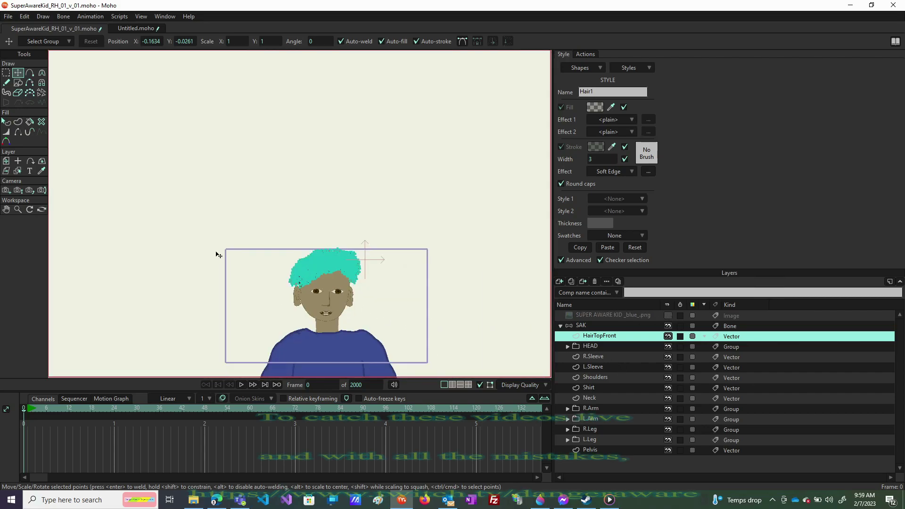
scroll(277, 251, "up", 3)
scroll(277, 251, "up", 1)
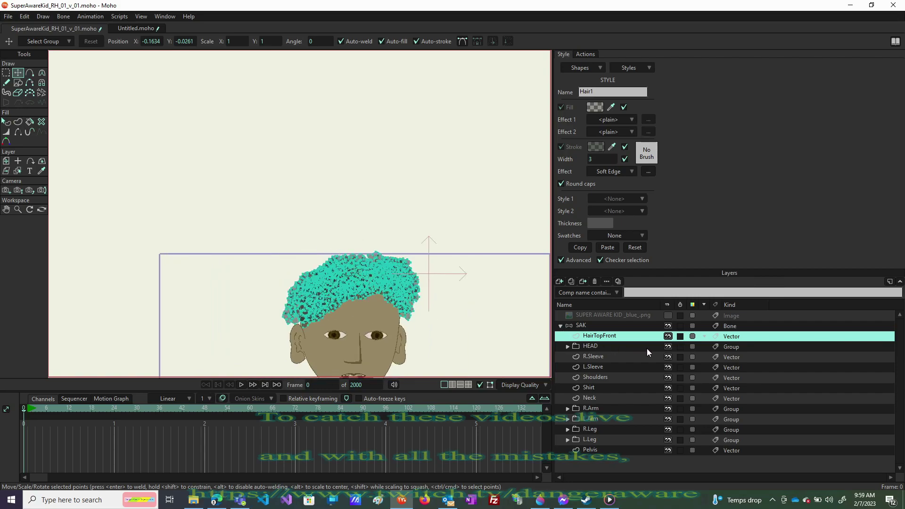
- Add a vector layer named HairTopBehind and move it directly below the HEAD group
left_click(560, 282)
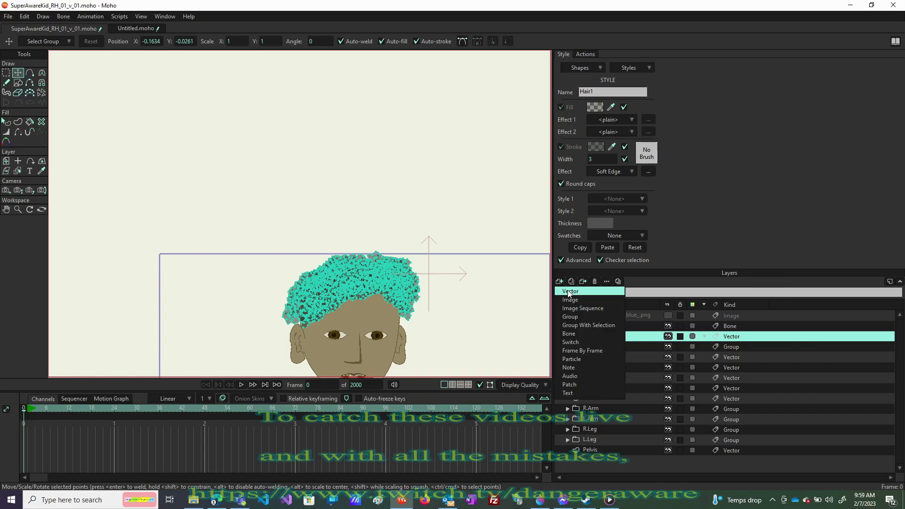
left_click(569, 291)
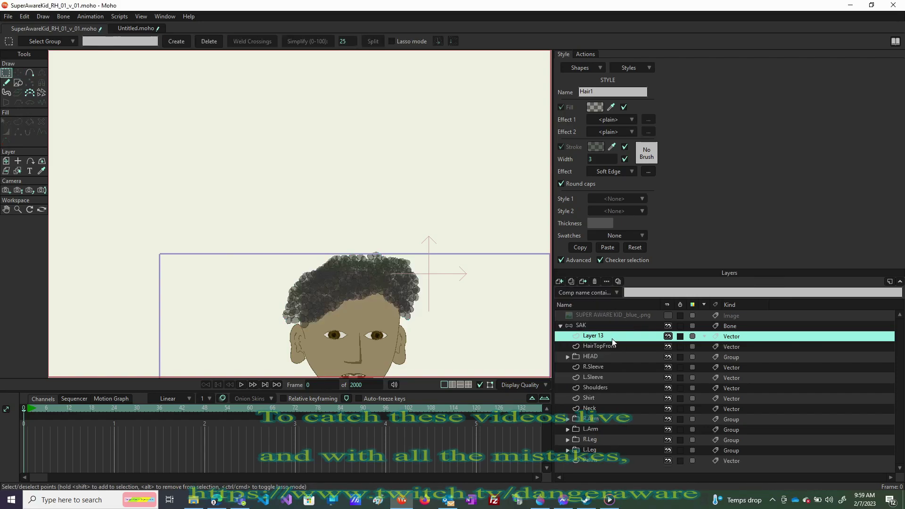
double_click(612, 337)
type("HairTopBehind")
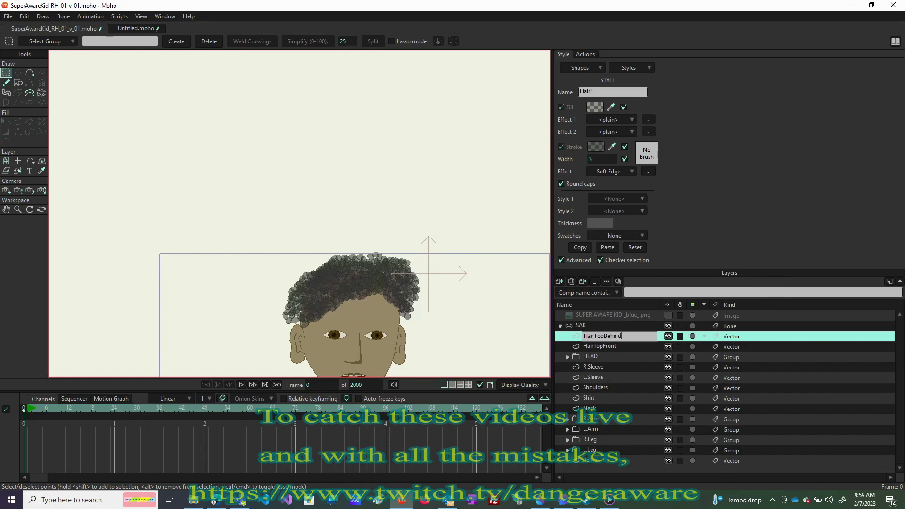
key("Return")
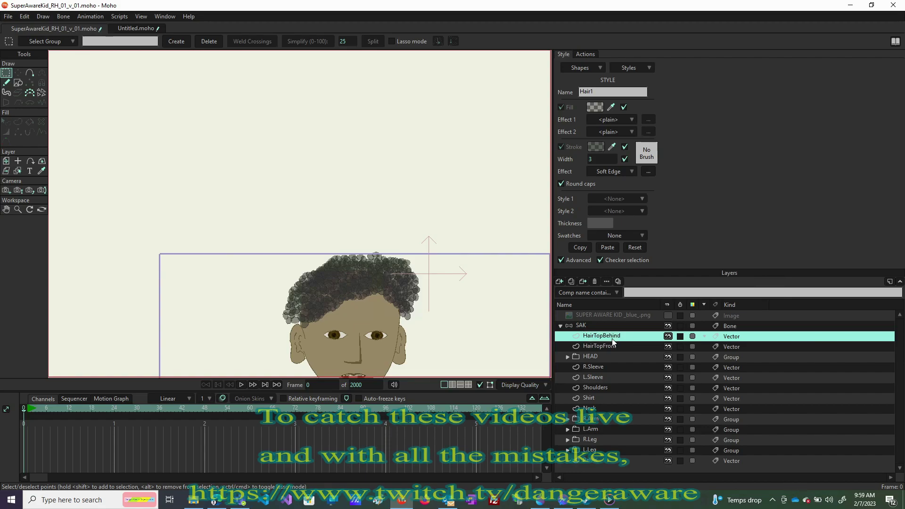
left_click_drag(638, 340, 623, 365)
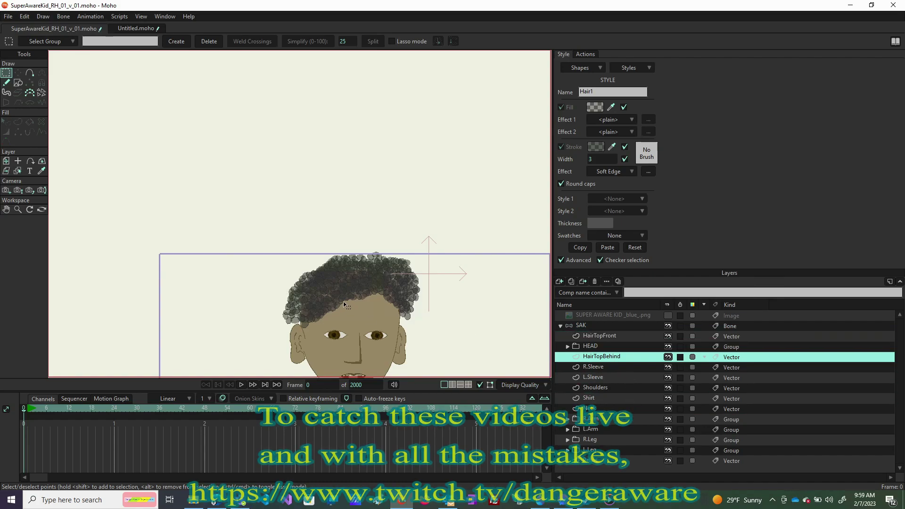
- On HairTopBehind, place copied curl clusters behind the front hair from the left temple up to the crown
key("t")
left_click_drag(346, 306, 317, 319)
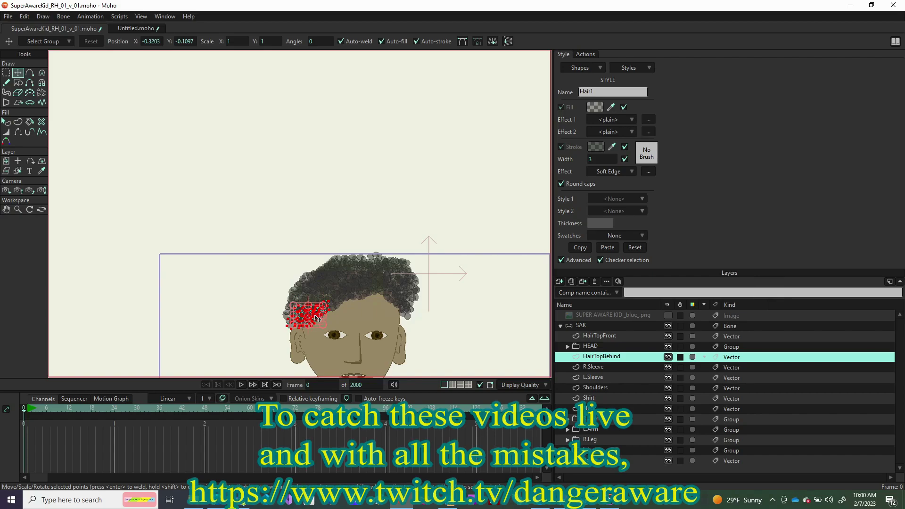
left_click_drag(317, 319, 357, 268)
key("ctrl+z")
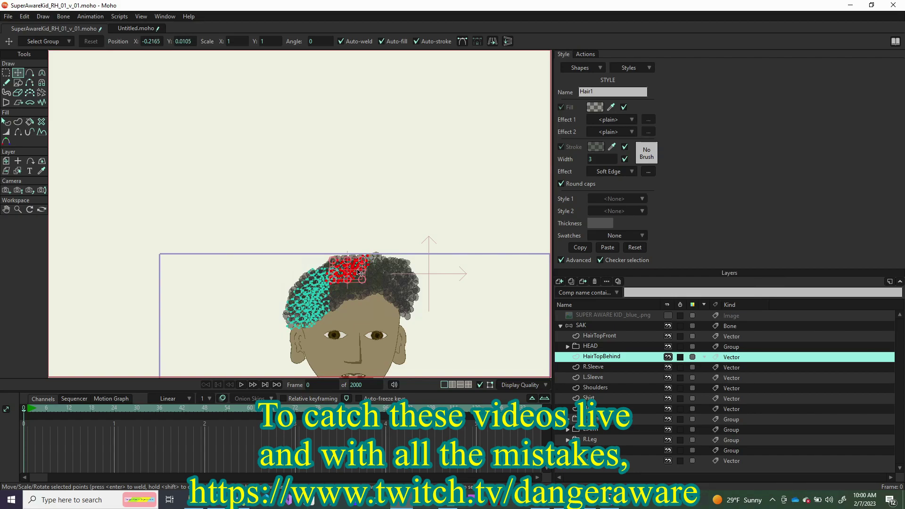
left_click(360, 272)
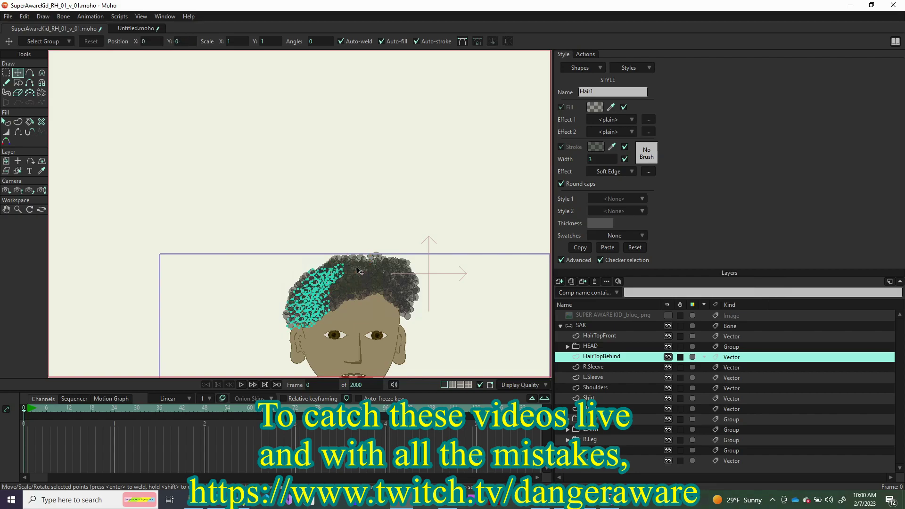
key("ctrl+z")
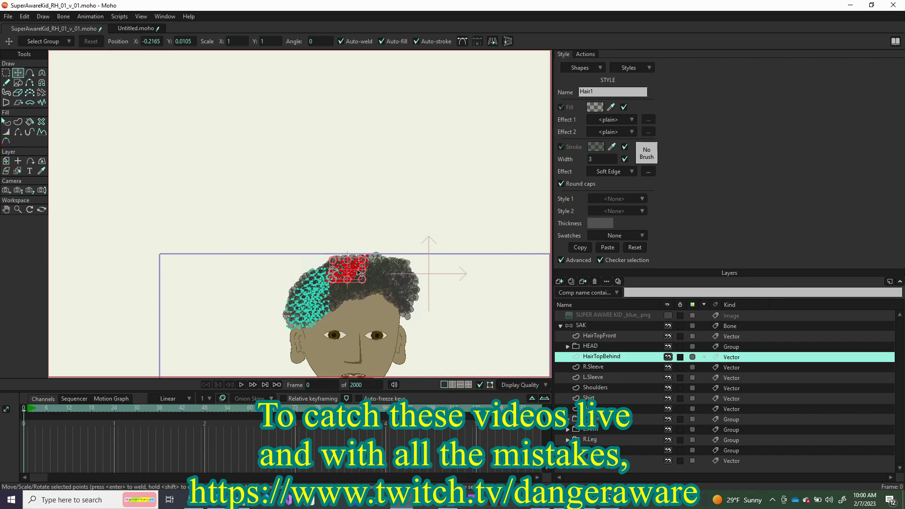
- Continue the HairTopBehind clusters across the crown and down to the right temple, rotating the lowest one, and render the frame
left_click_drag(359, 272, 401, 280)
mouse_move(386, 271)
left_mouse_down()
mouse_move(373, 276)
mouse_move(390, 279)
left_mouse_up()
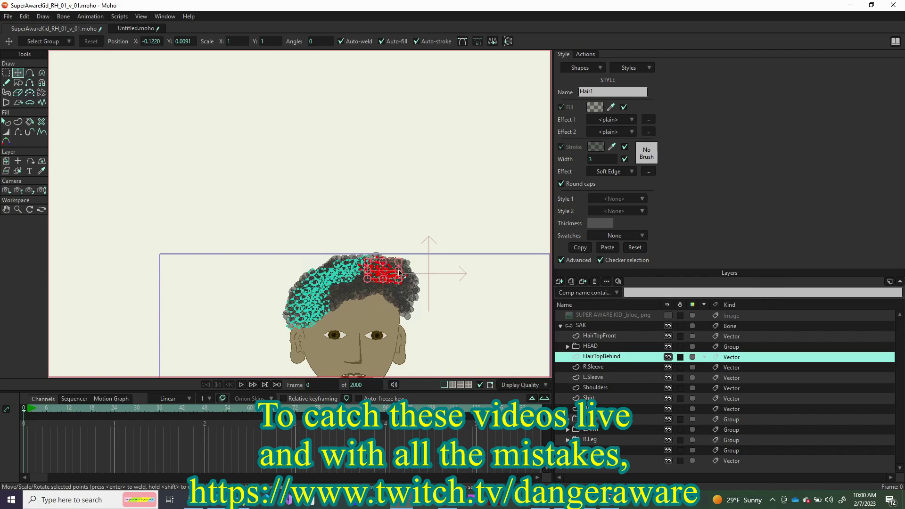
left_click_drag(394, 264, 404, 292)
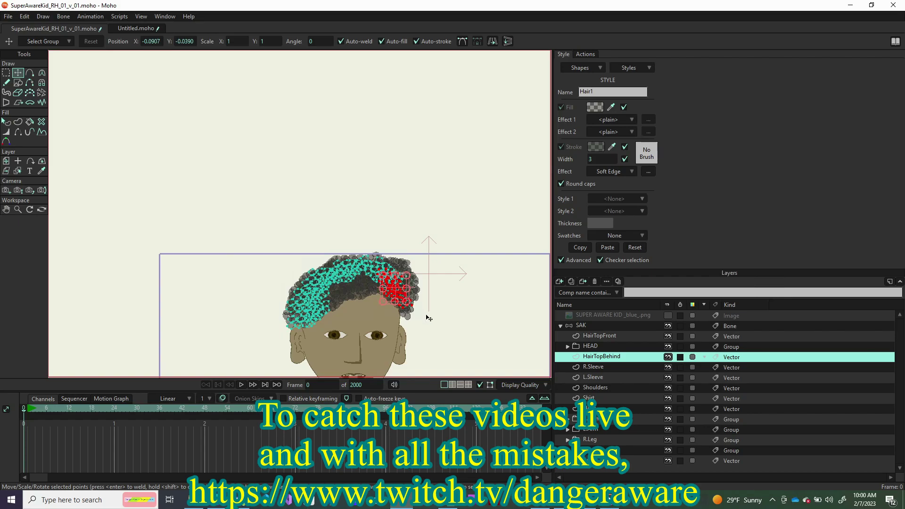
left_click_drag(412, 285, 466, 310)
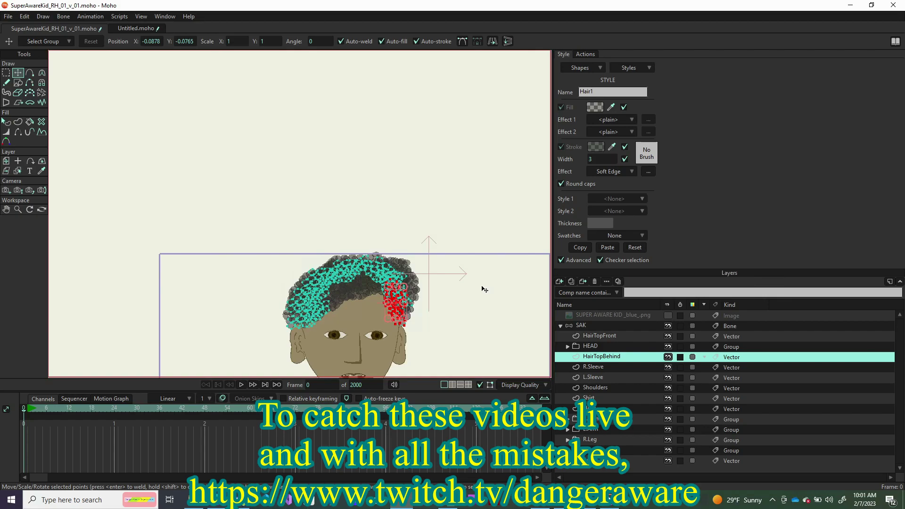
key("ctrl+r")
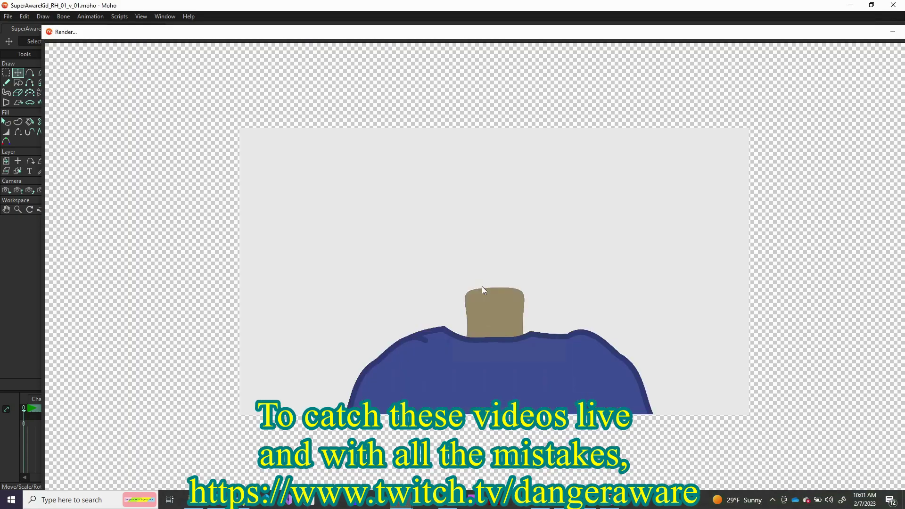
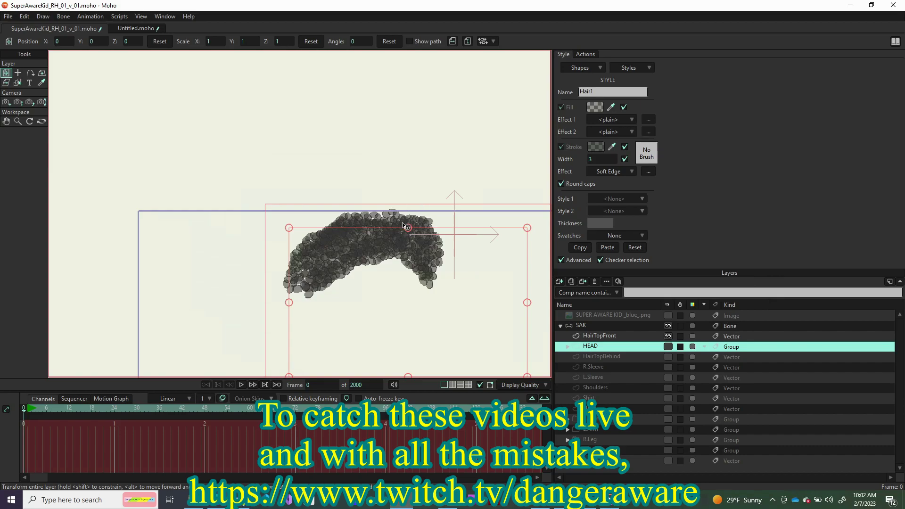
- Zoom the camera in to about a 3.7-degree vertical field of view and track it to centre the front hair in the frame
scroll(367, 250, "down", 5)
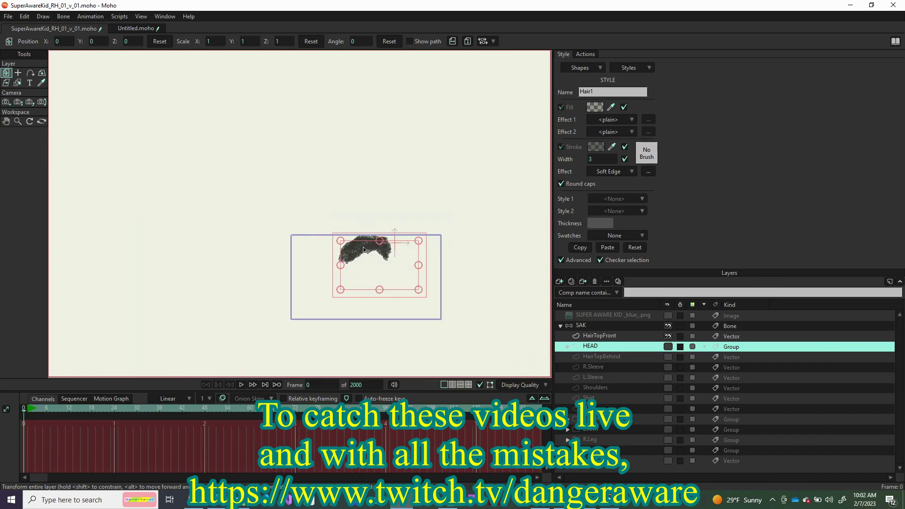
left_click(6, 102)
mouse_move(375, 276)
left_mouse_down()
mouse_move(375, 293)
mouse_move(379, 282)
left_mouse_up()
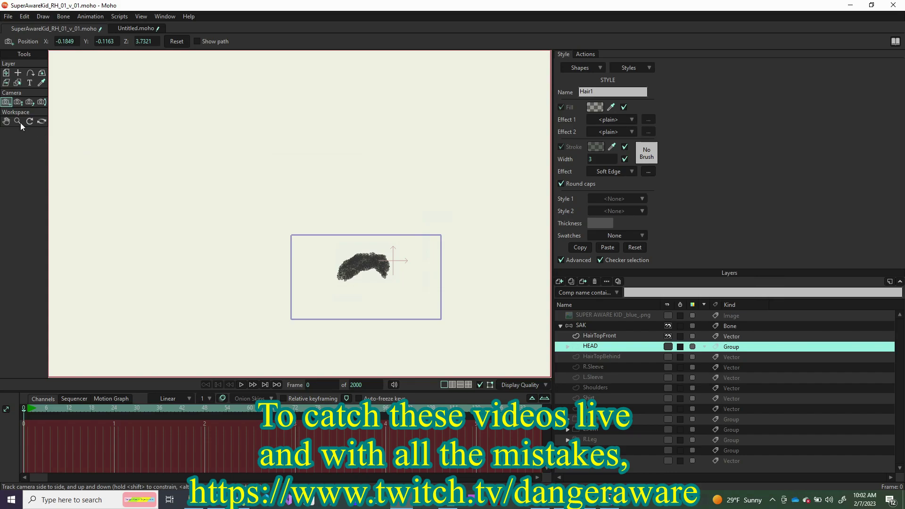
left_click(18, 101)
left_click_drag(394, 281, 403, 359)
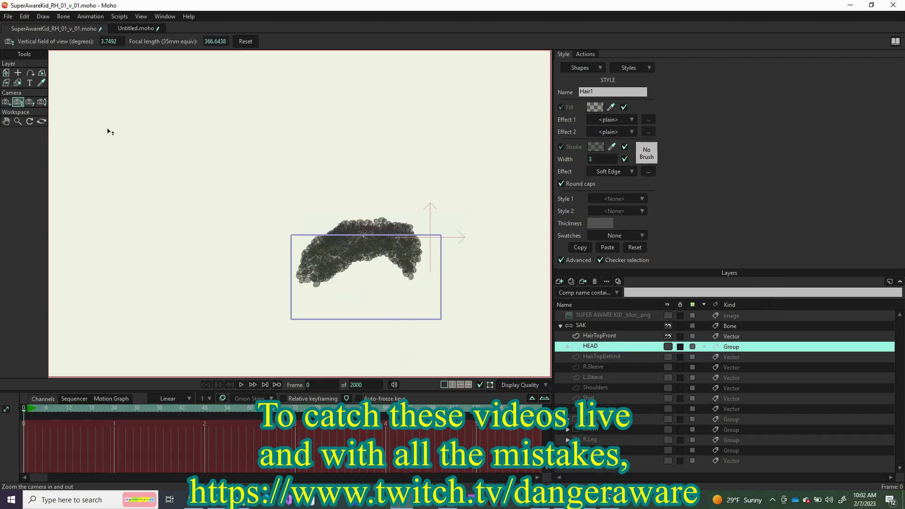
left_click(6, 102)
left_click_drag(374, 271, 373, 276)
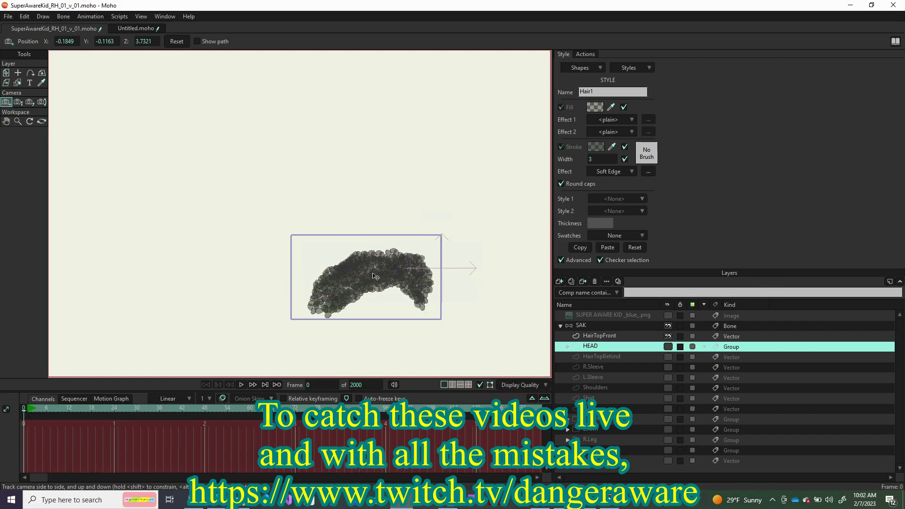
- Track the camera to about X -0.2072, Y -0.0382 to centre the front hair, and render frame 0
left_click_drag(374, 276, 376, 276)
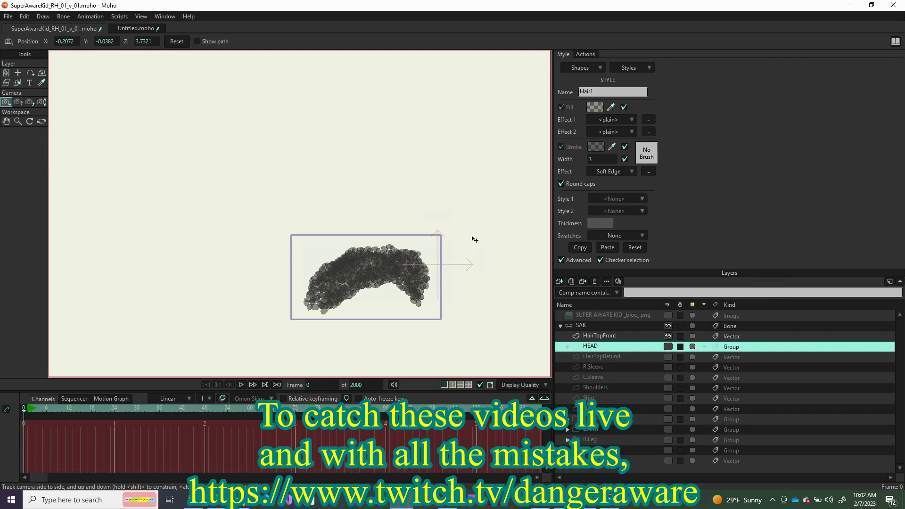
key("ctrl+r")
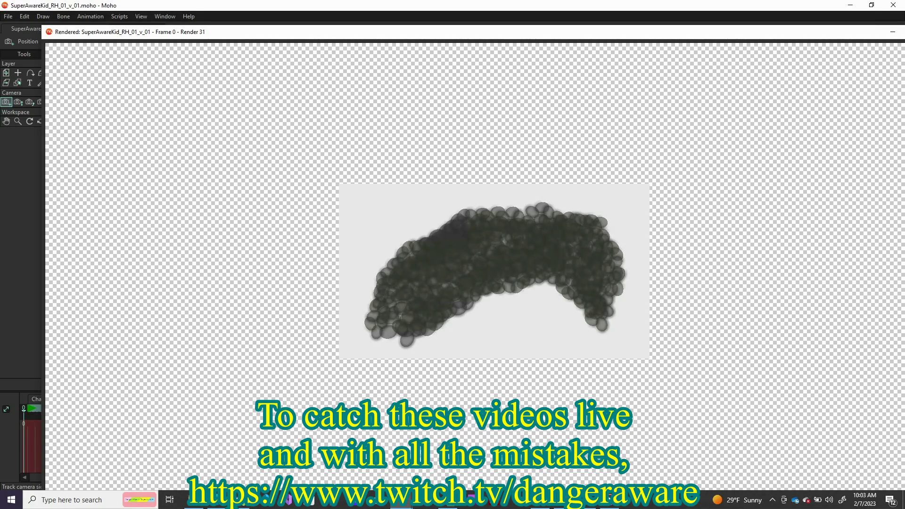
scroll(471, 258, "down", 2)
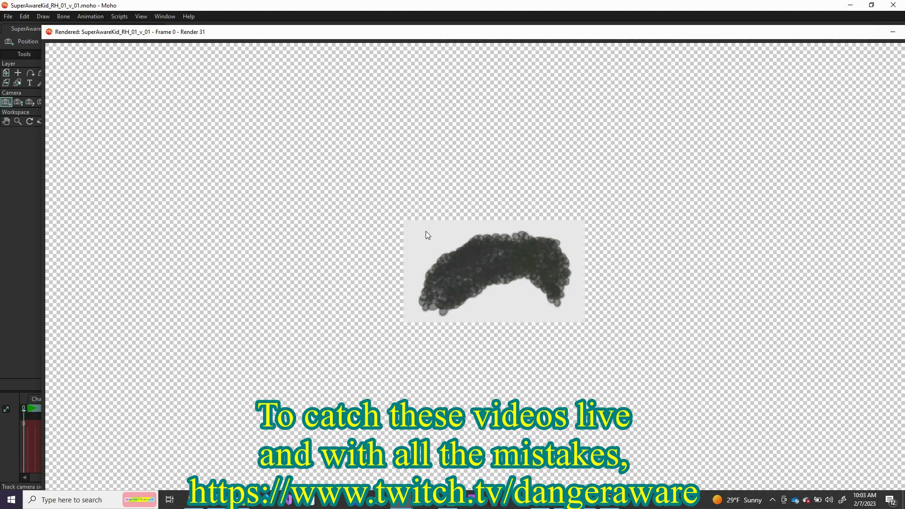
double_click(795, 32)
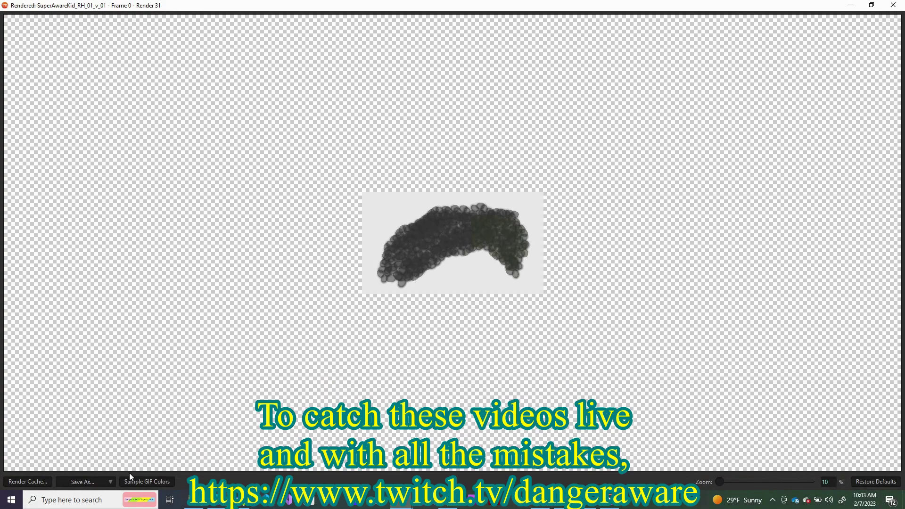
- Save the rendered front hair as a PNG named FrontTopHair in the Super Aware Kid folder and close the render
left_click(97, 483)
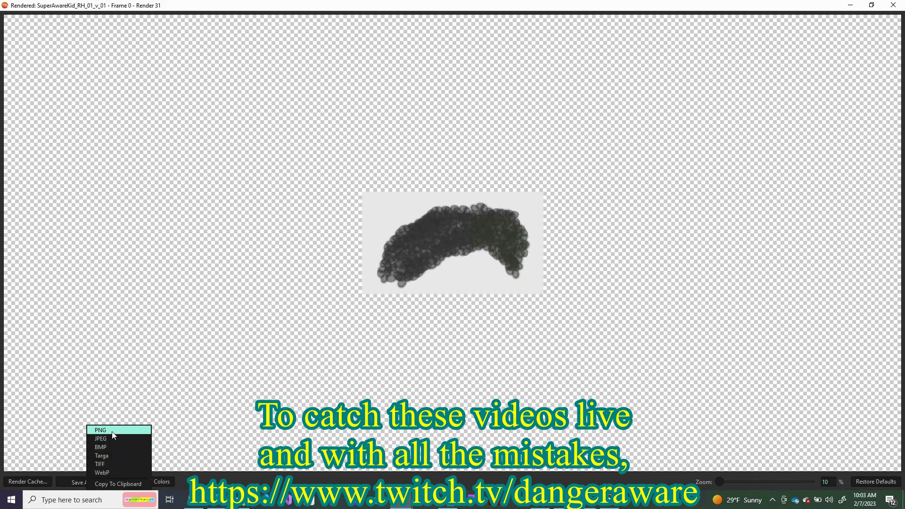
left_click(112, 432)
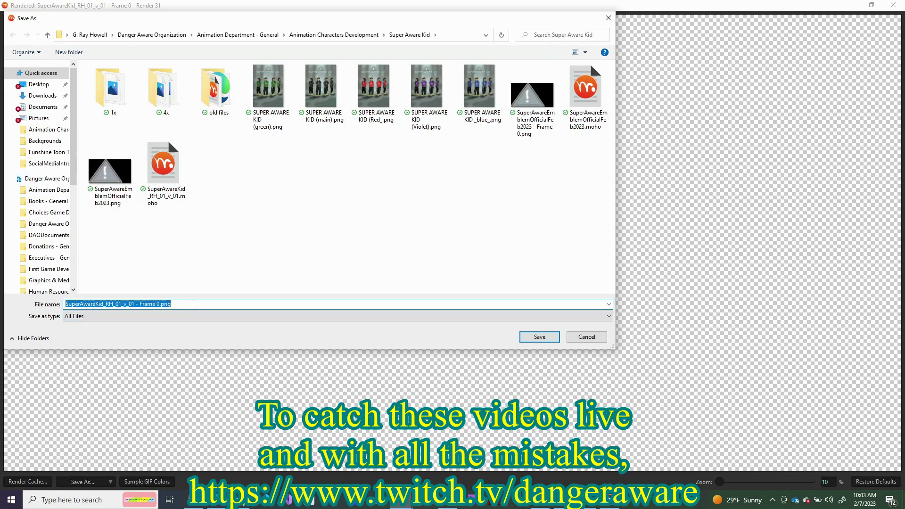
type("FrontTopHair")
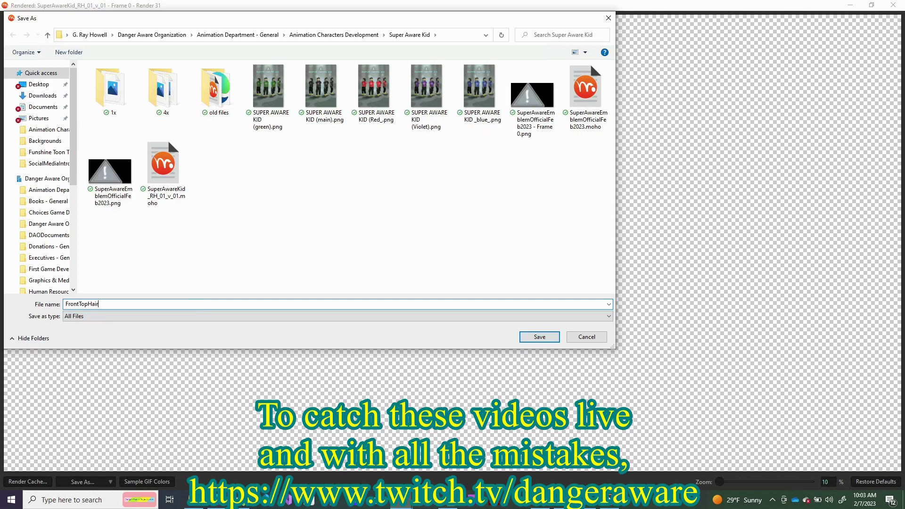
key("Return")
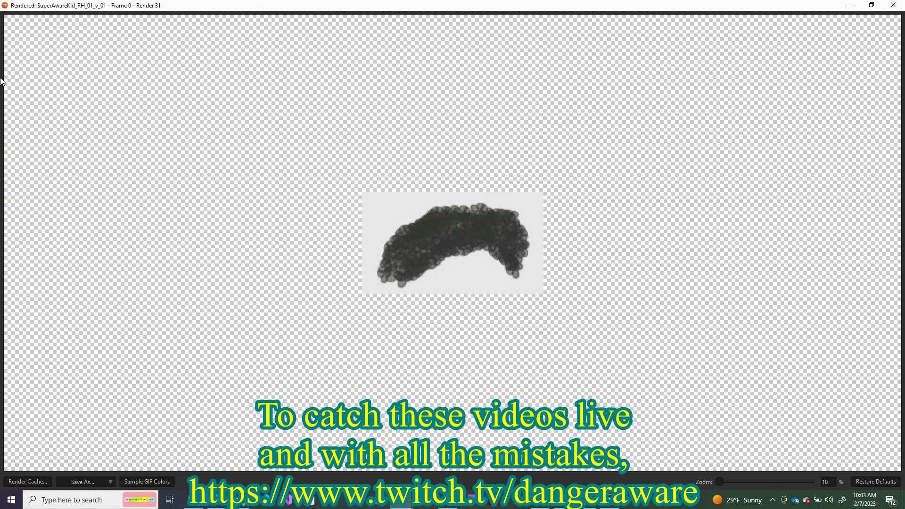
left_click(893, 5)
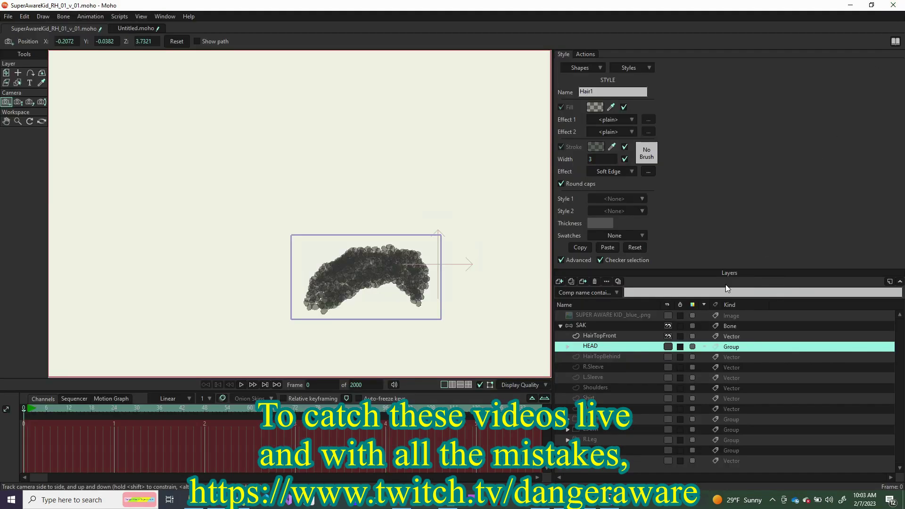
- Make the HEAD group, HairTopBehind and all the body layers below them visible again
left_click(667, 346)
left_click(667, 356)
left_click(668, 368)
left_click(668, 378)
left_click(668, 388)
left_click(668, 398)
left_click(668, 409)
left_click(668, 419)
left_click(668, 429)
left_click(668, 439)
left_click(667, 451)
left_click(667, 460)
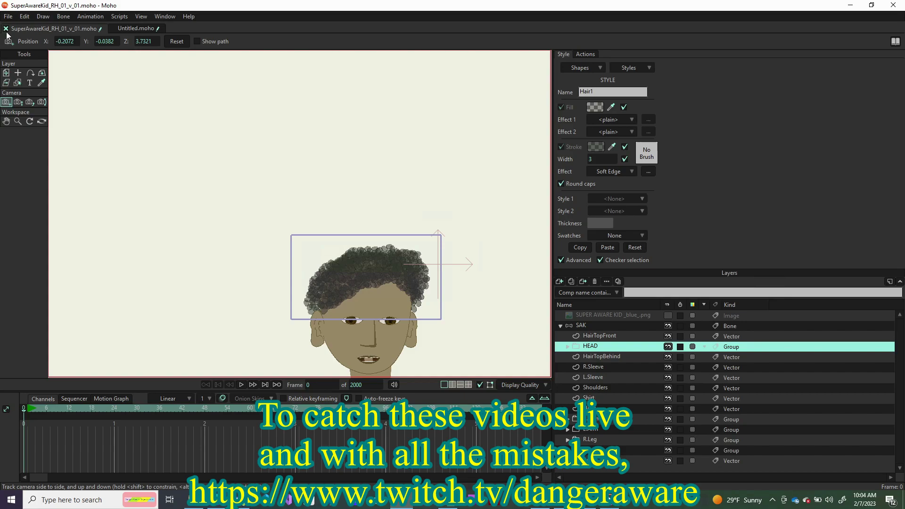
- Save the project as a new version named SuperAwareKid_RH_01_v_02.moho
left_click(8, 17)
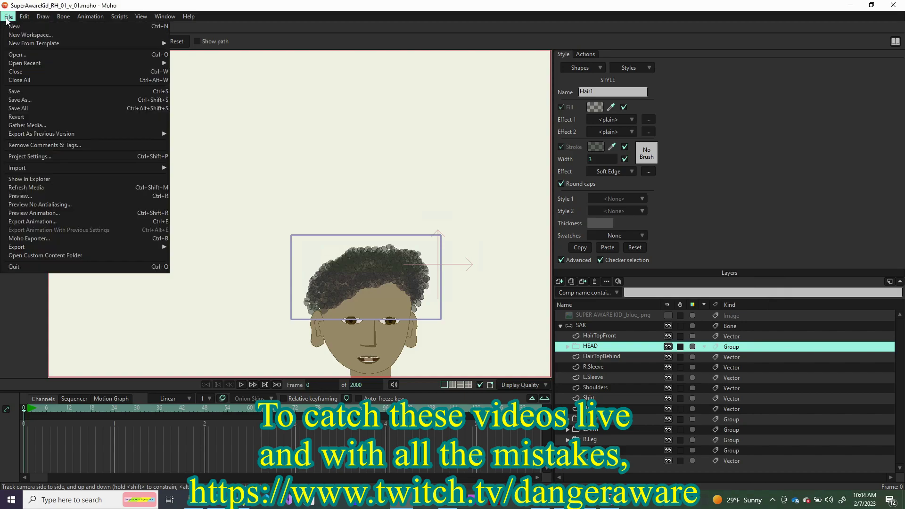
left_click(27, 101)
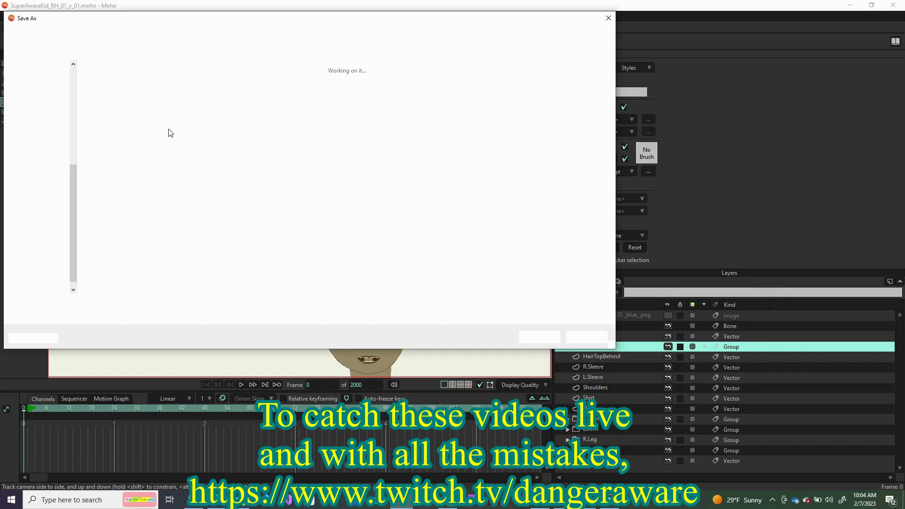
left_click(133, 304)
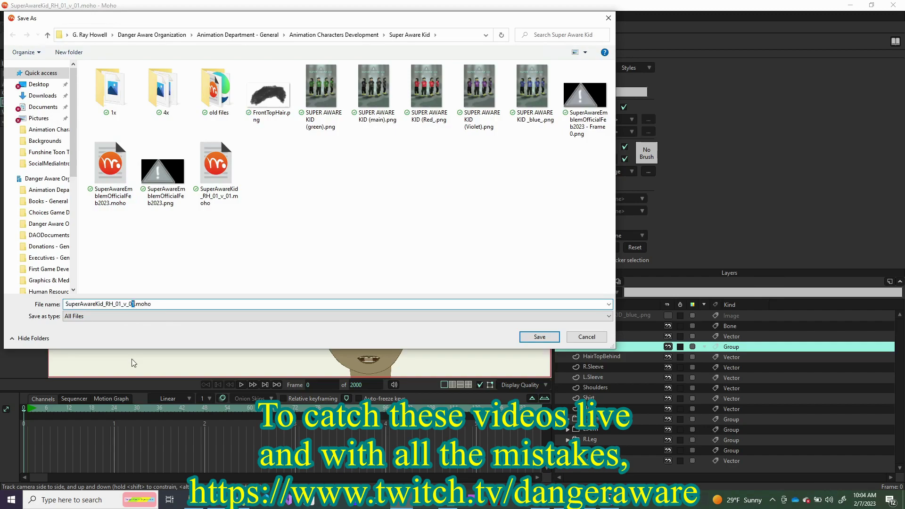
type("2")
left_click(534, 338)
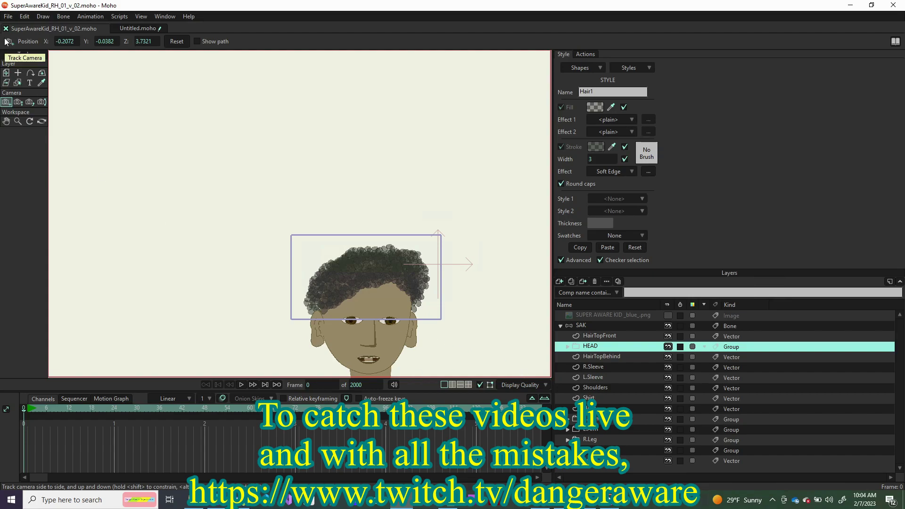
- Save another copy of the project as SuperAwareKid_RH_01_v_03.moho
left_click(8, 16)
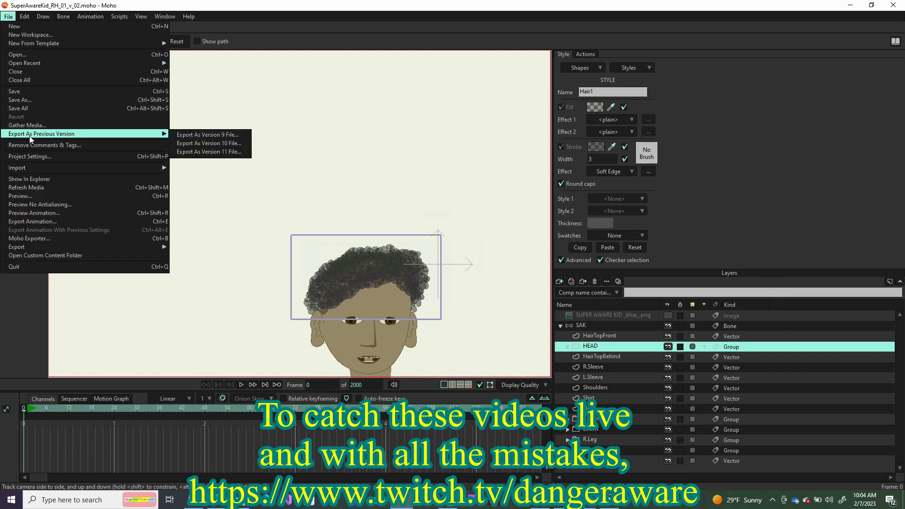
left_click(35, 104)
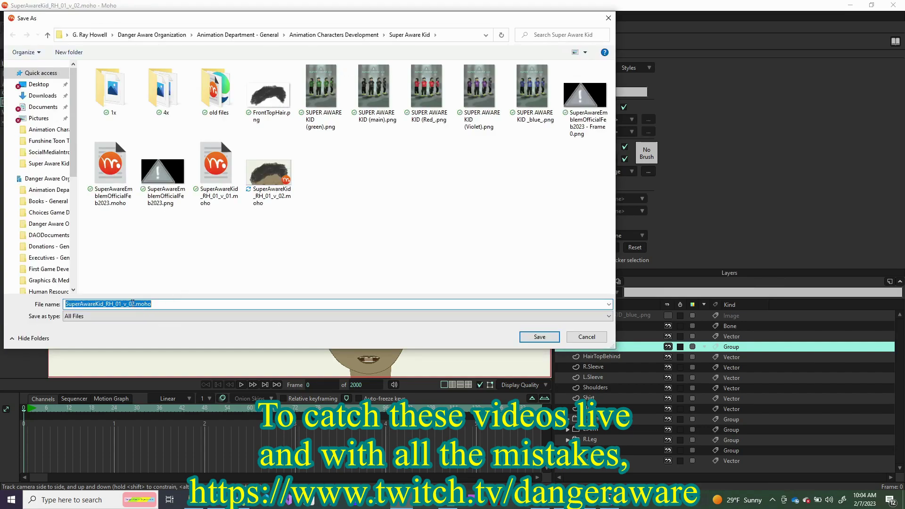
left_click(134, 304)
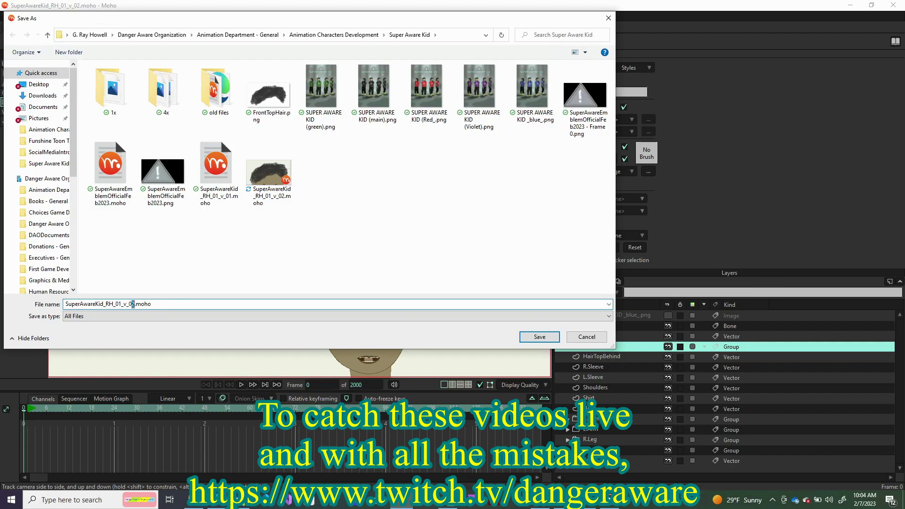
key("Delete")
type("3")
left_click(540, 337)
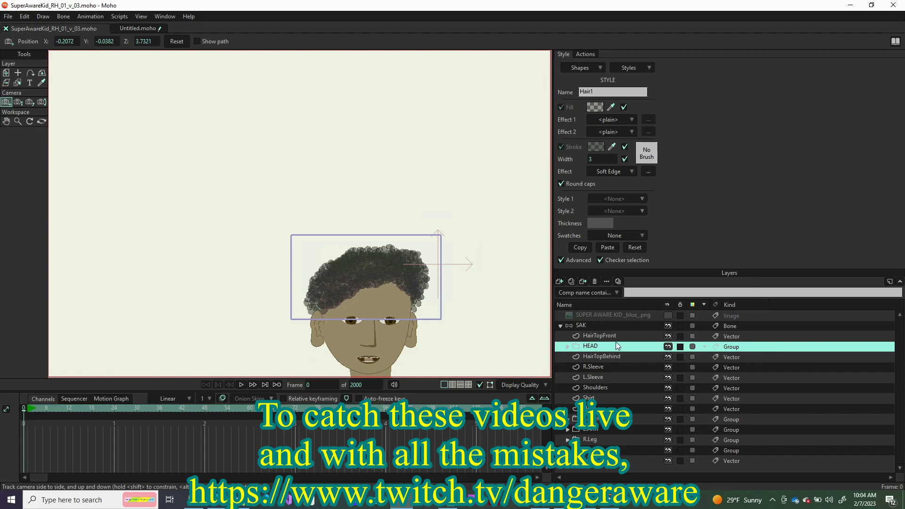
- Add FrontTopHair.png as an image layer directly above HairTopFront
left_click(615, 337)
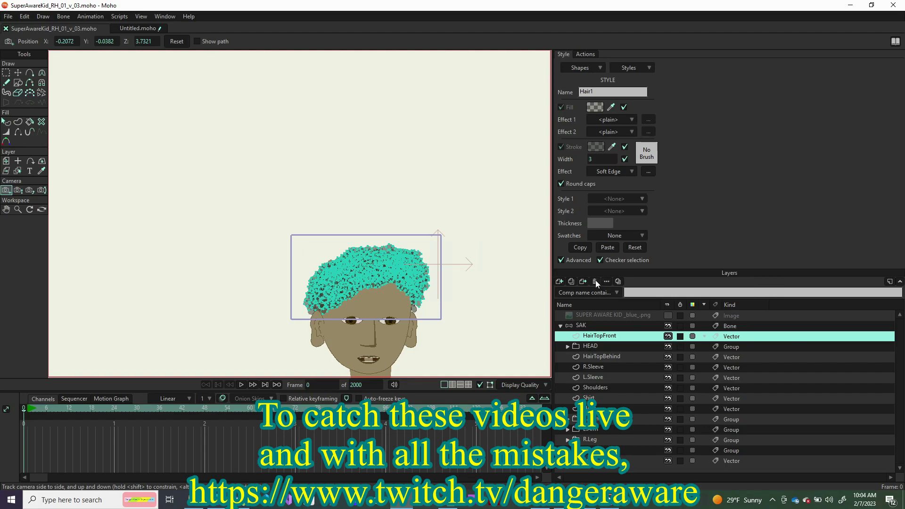
left_click(560, 282)
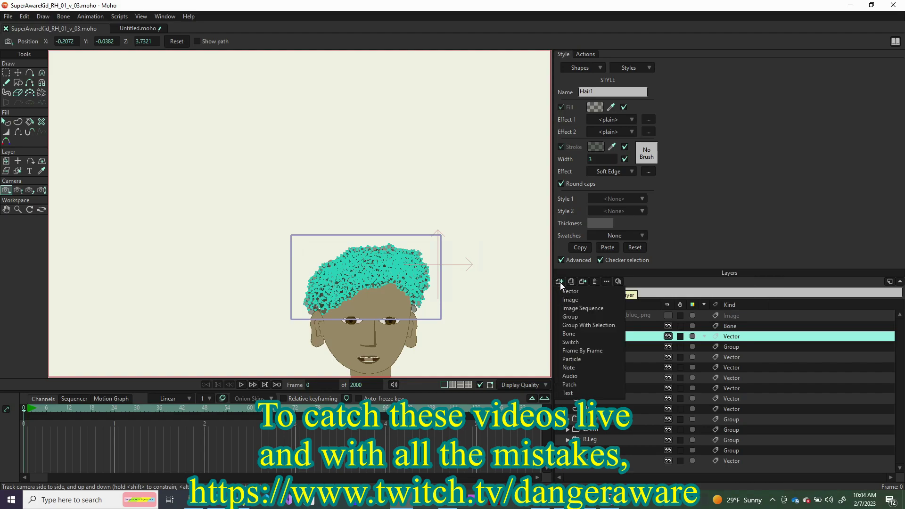
left_click(580, 301)
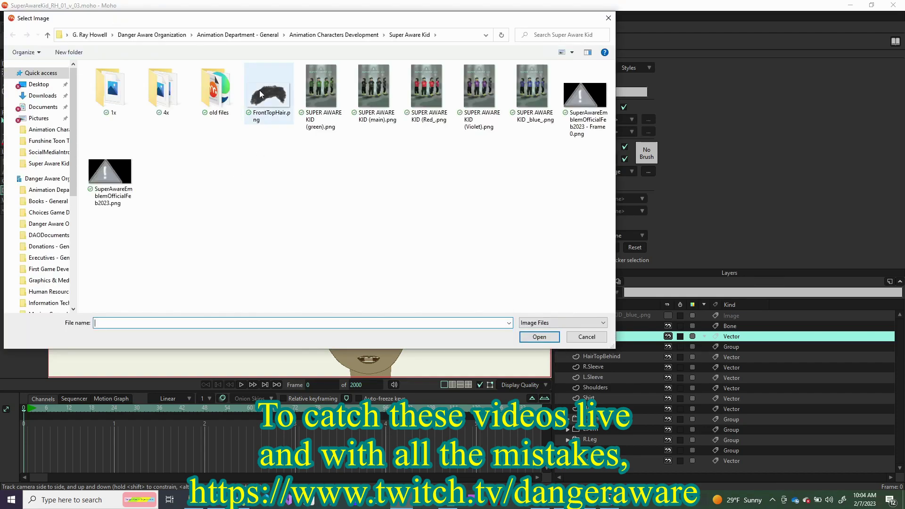
double_click(268, 98)
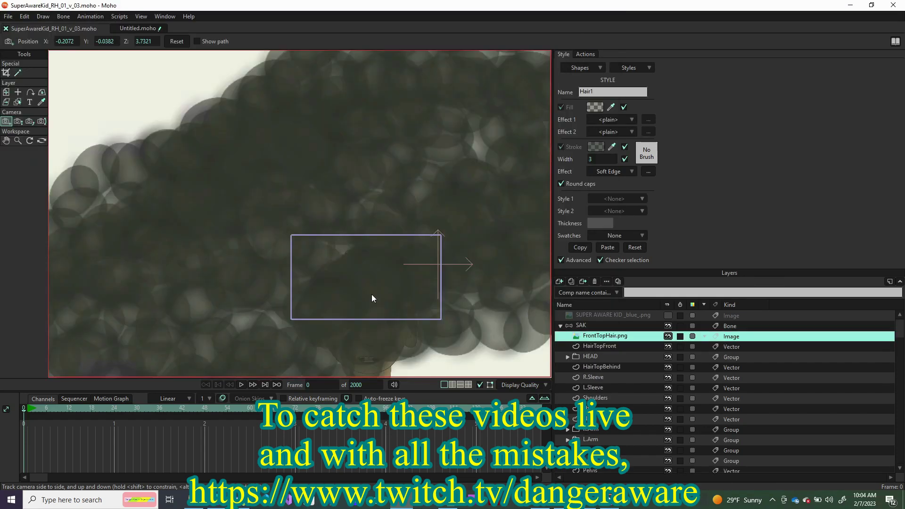
scroll(315, 231, "down", 3)
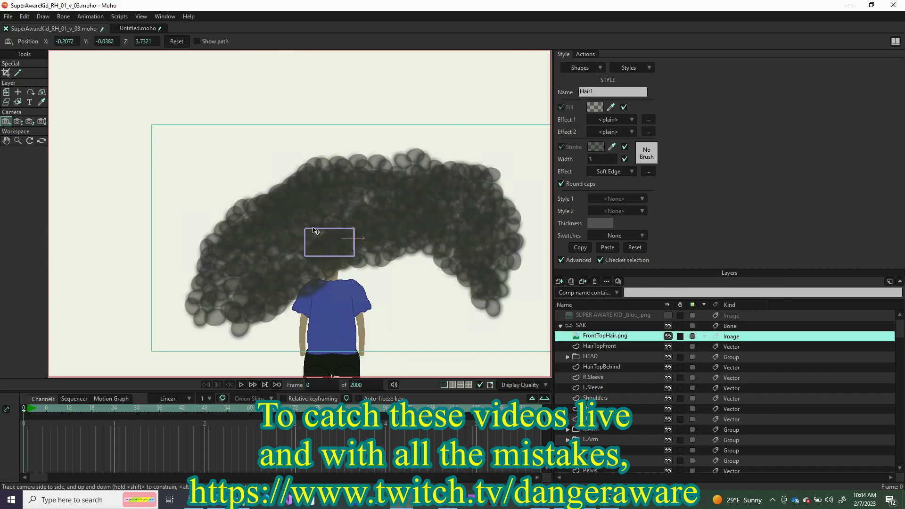
scroll(315, 231, "down", 3)
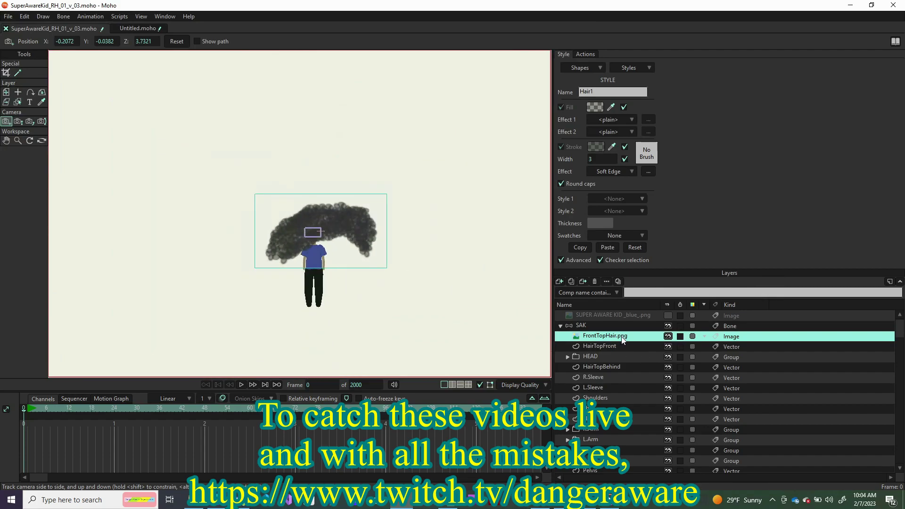
- Scale the FrontTopHair.png layer down to about 0.117 and move it over the vector hair on the head
left_click(6, 93)
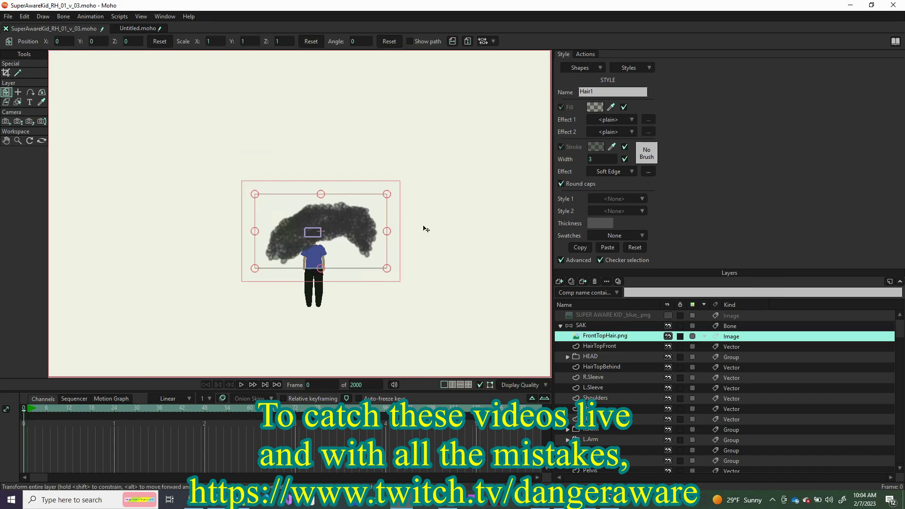
left_click_drag(386, 193, 324, 230)
scroll(324, 230, "up", 5)
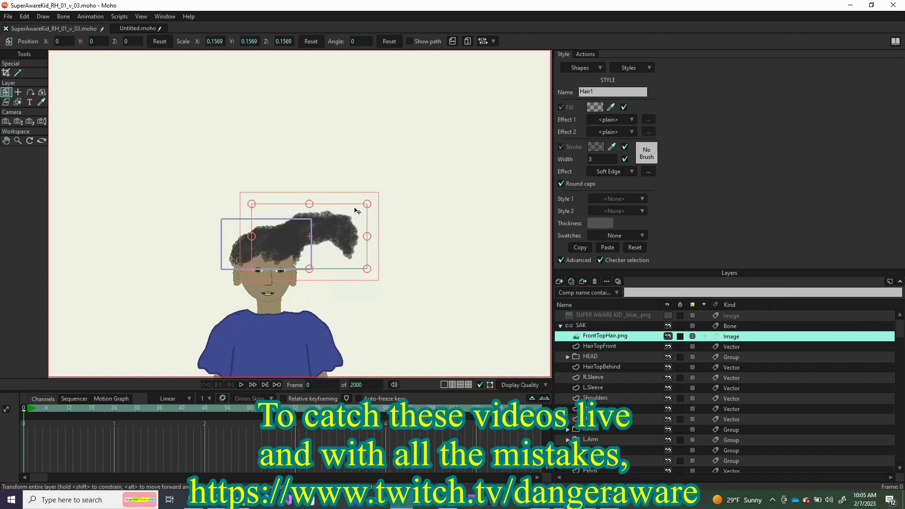
left_click_drag(367, 204, 300, 242)
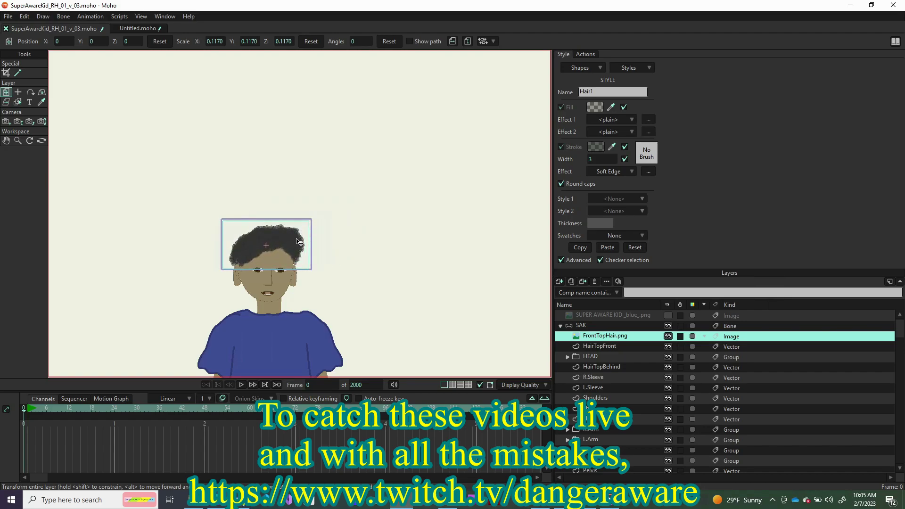
left_click_drag(299, 242, 300, 242)
scroll(299, 242, "up", 4)
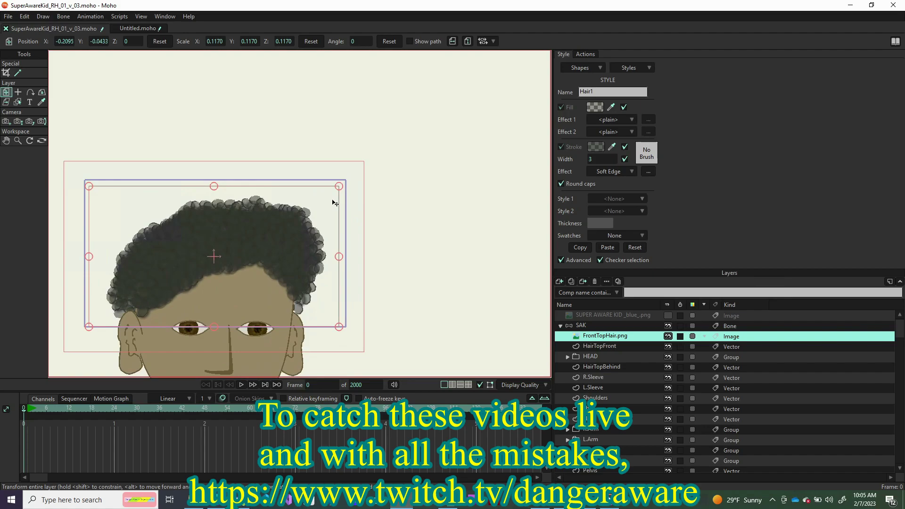
- Fine-tune the hair image over the vector hair to a scale of about 0.1229 and position of about X -0.2063, Y -0.0370
left_click_drag(339, 186, 347, 183)
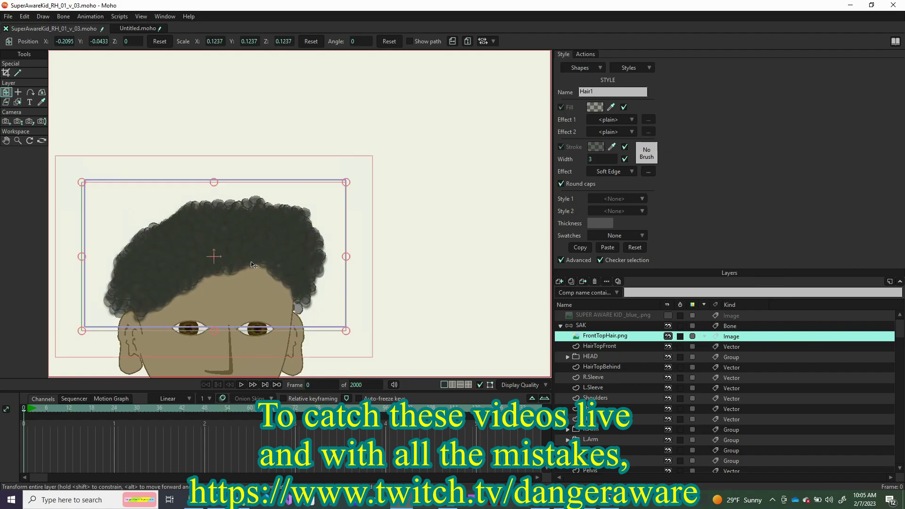
left_click_drag(248, 264, 252, 259)
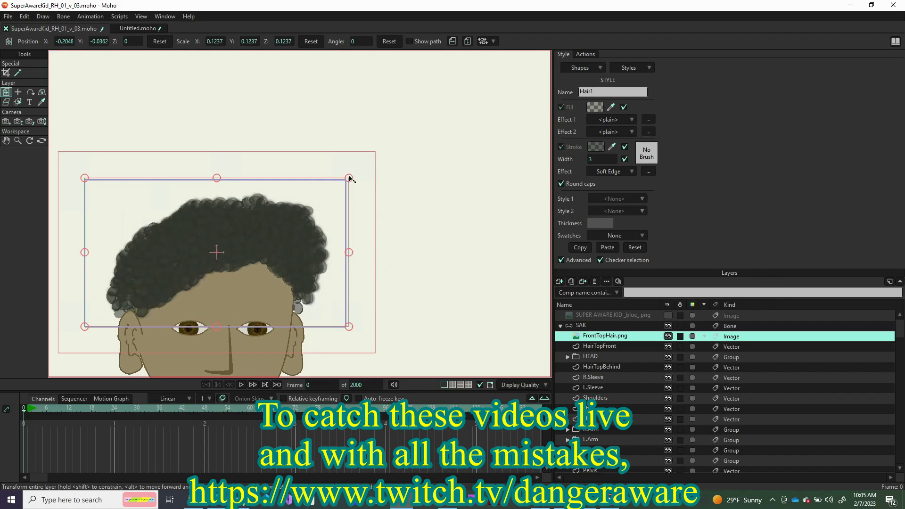
left_click_drag(350, 179, 346, 180)
left_click_drag(295, 222, 293, 223)
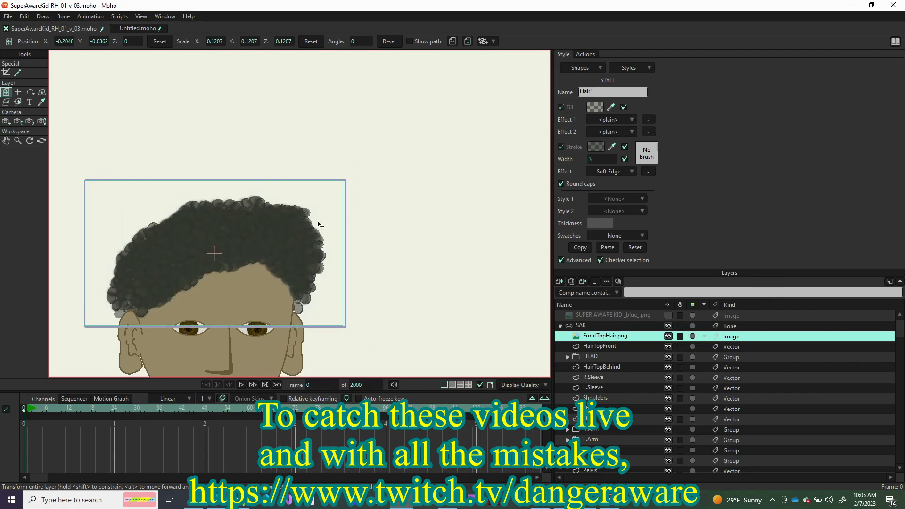
left_click_drag(346, 183, 348, 184)
left_click_drag(316, 225, 316, 226)
left_click_drag(316, 226, 319, 225)
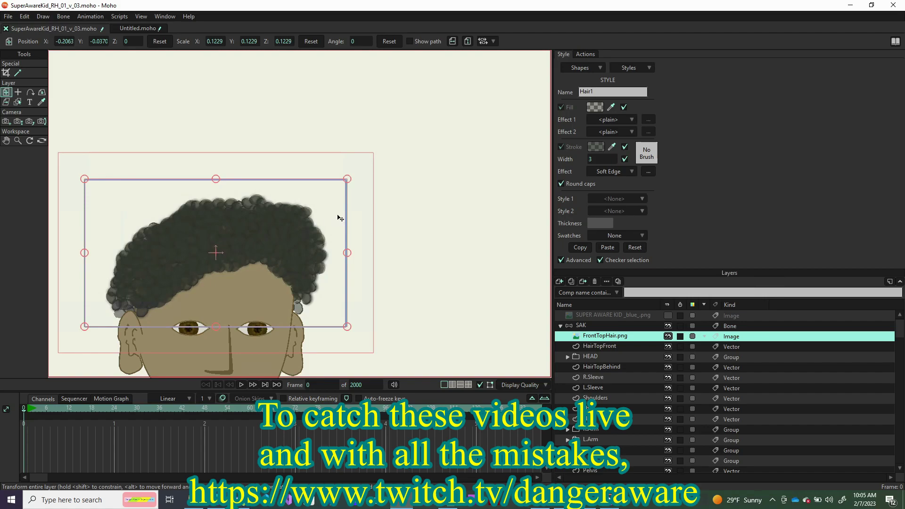
- Delete the HairTopFront vector layer, leaving the hair image in its place
left_click(638, 346)
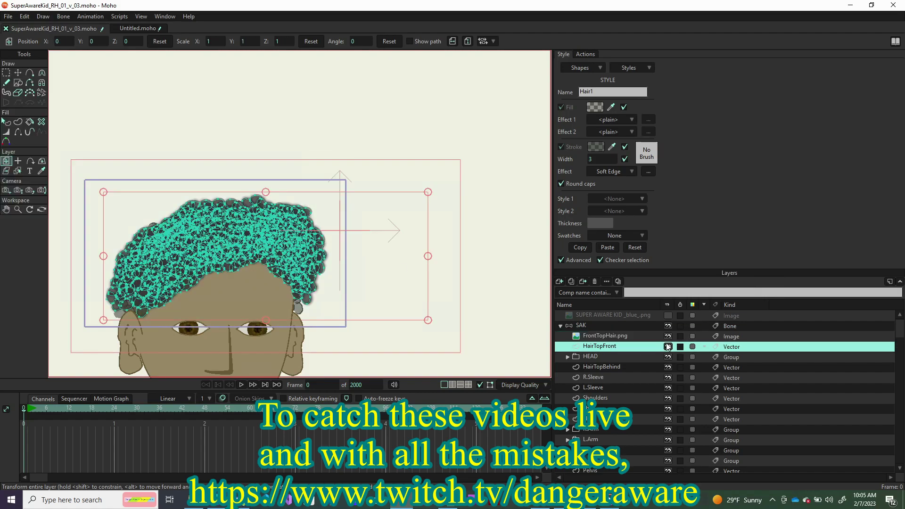
left_click(594, 281)
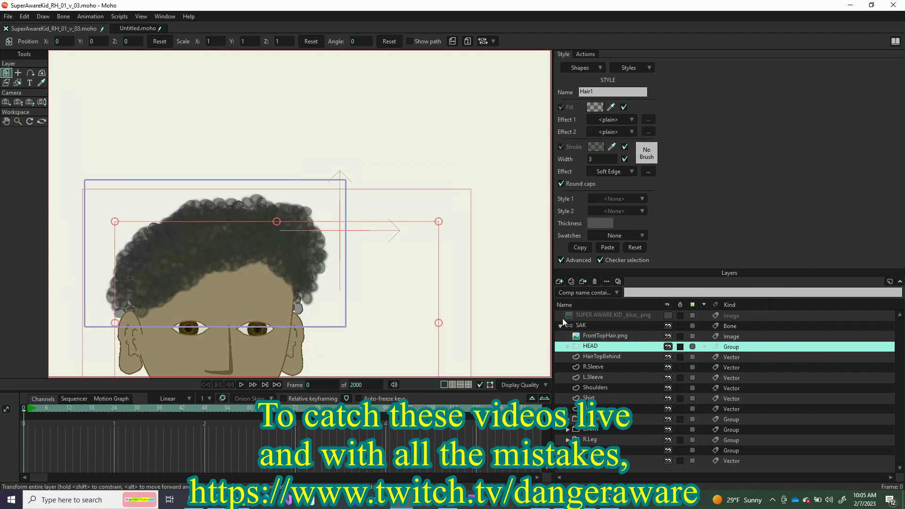
scroll(357, 315, "down", 2)
scroll(323, 269, "down", 2)
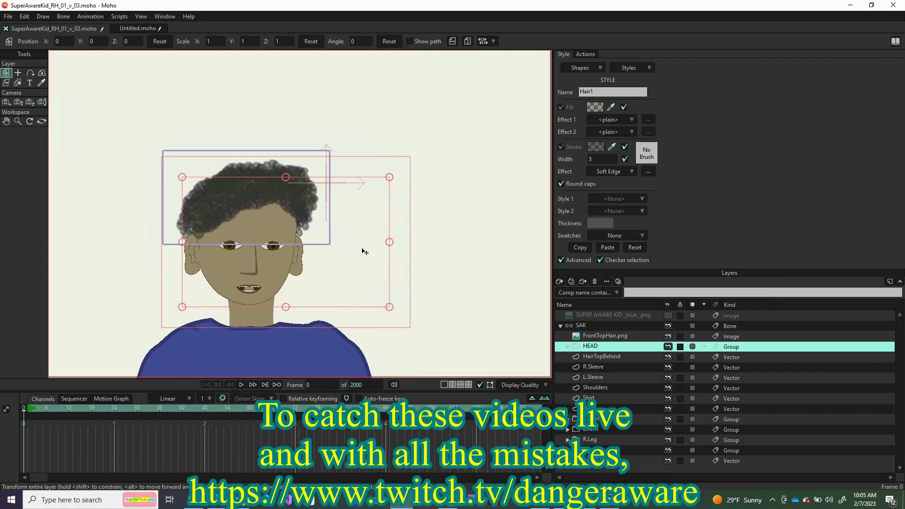
- Render the current frame to check how the hair image looks on the head, and close the preview
key("ctrl+r")
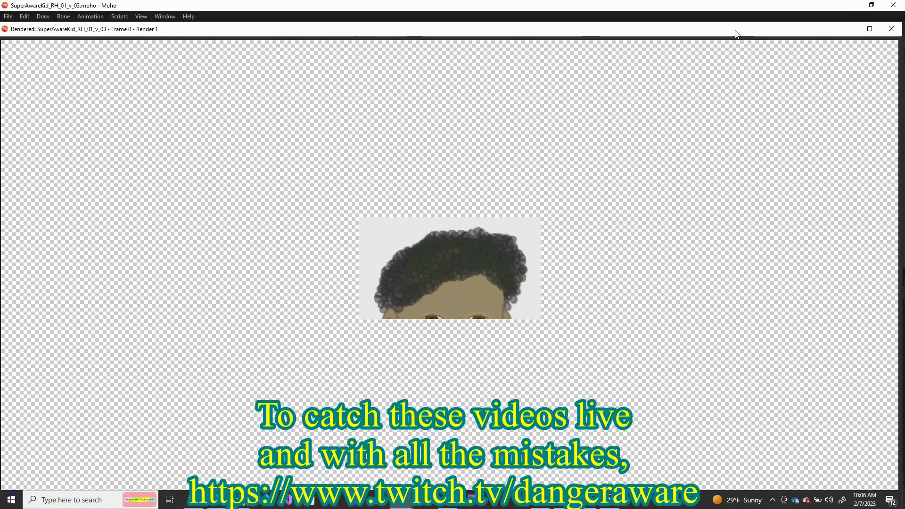
left_click(895, 29)
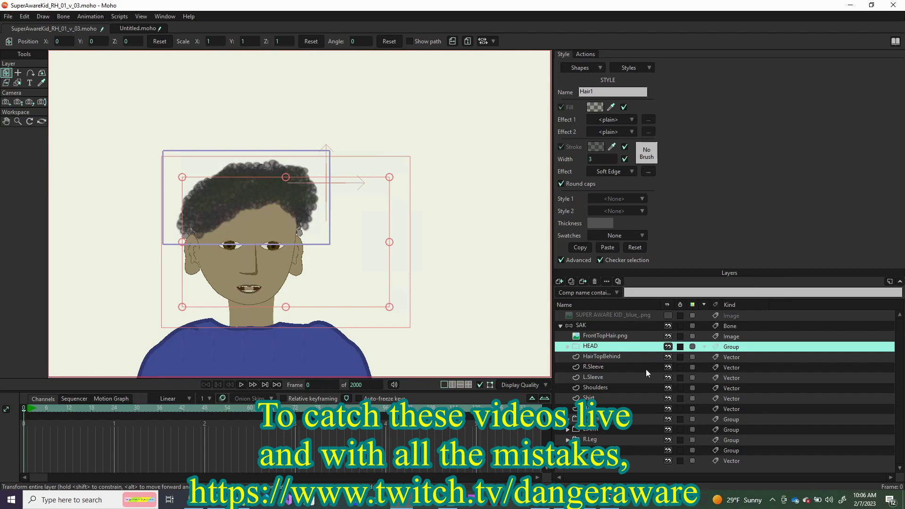
- Hide the HEAD and FrontTopHair.png layers and track the camera to about X -0.1972, Y -0.0582 to frame the back hair
left_click(667, 347)
left_click(668, 336)
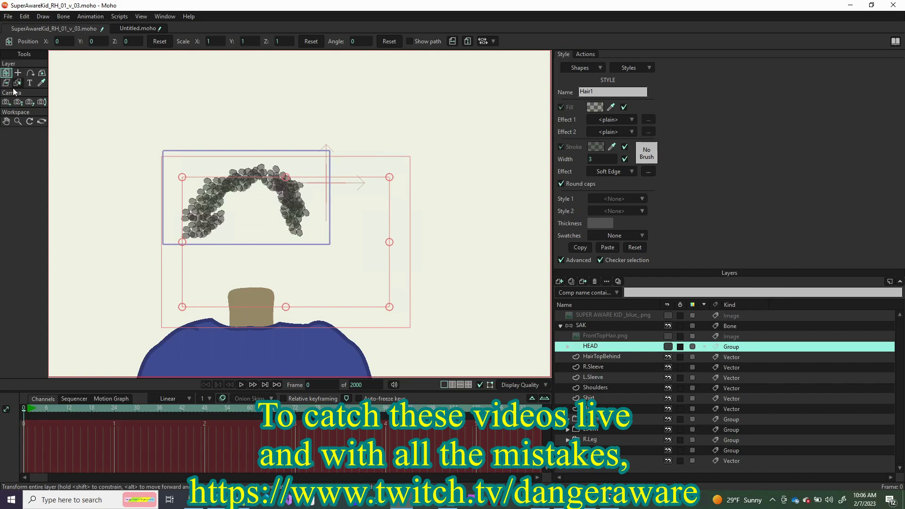
left_click(6, 102)
left_click_drag(286, 227, 403, 207)
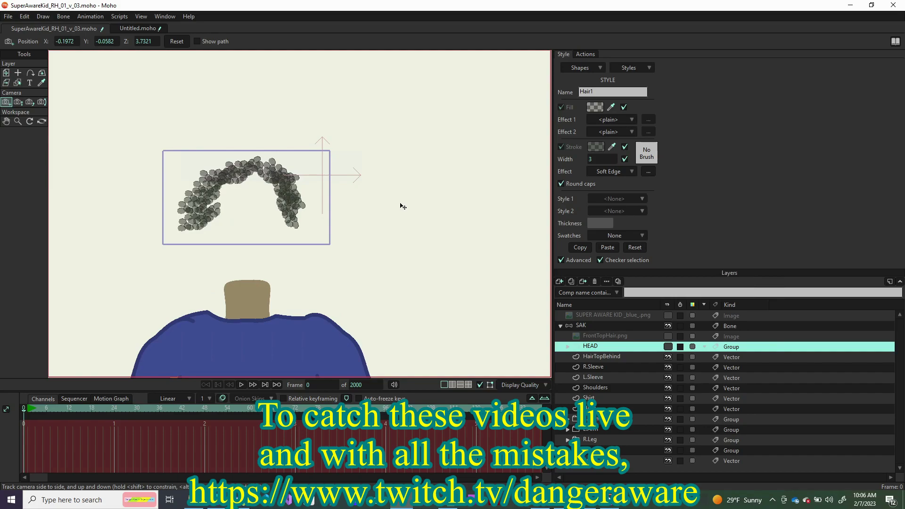
- Render a test of the back hair on its own and close the render window
key("ctrl+r")
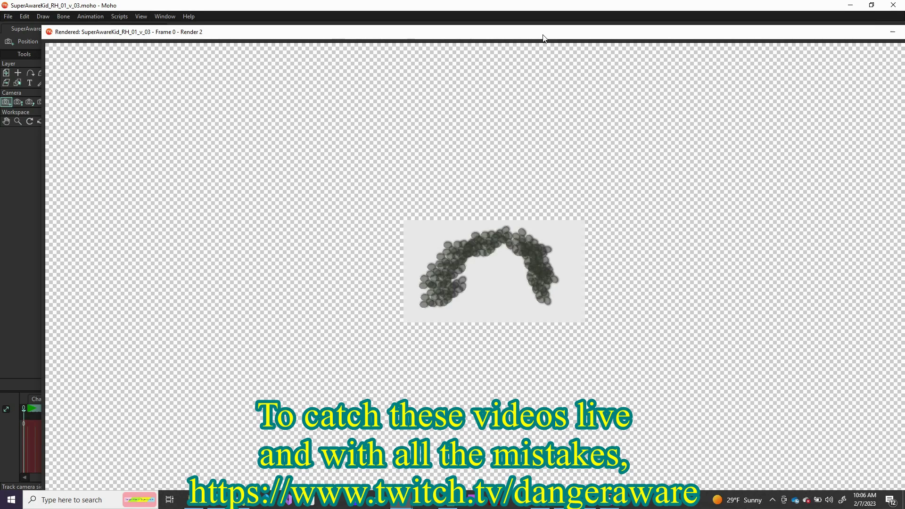
left_click_drag(757, 34, 723, 37)
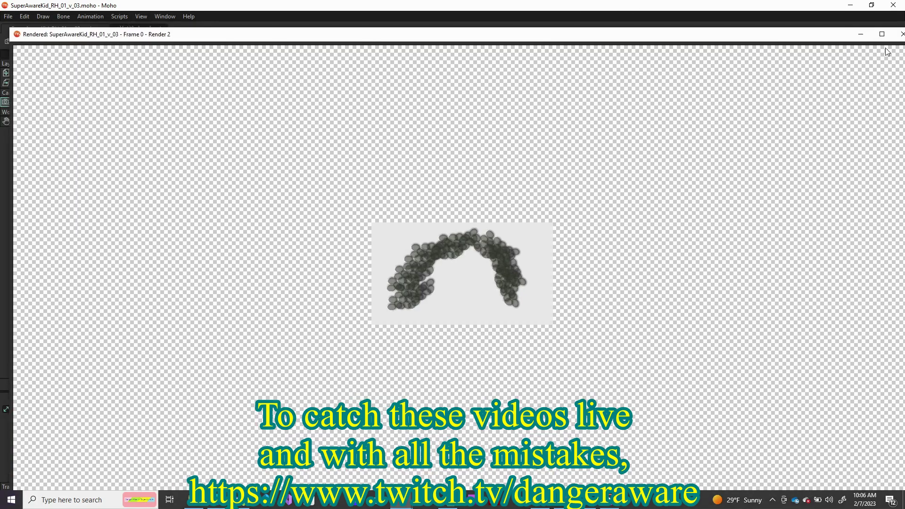
left_click(902, 34)
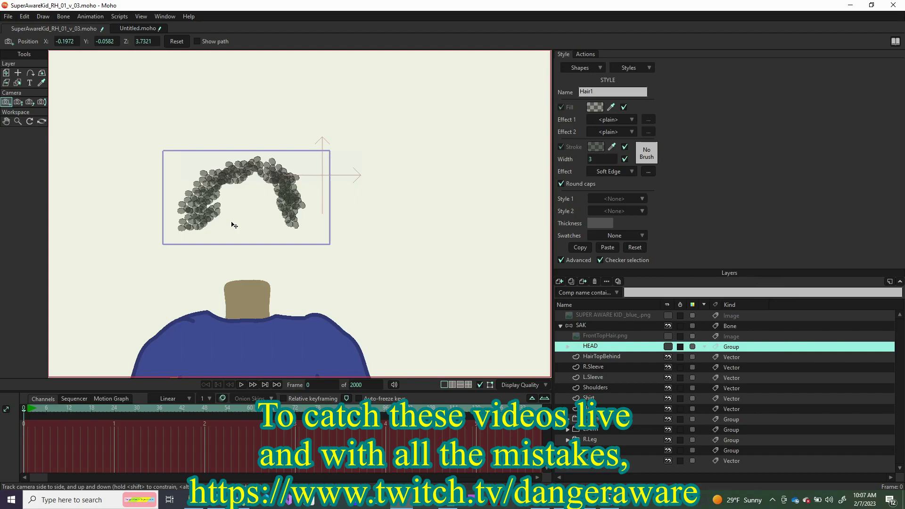
- Render the back hair again and reposition and resize the render window so its save options are reachable
key("ctrl+r")
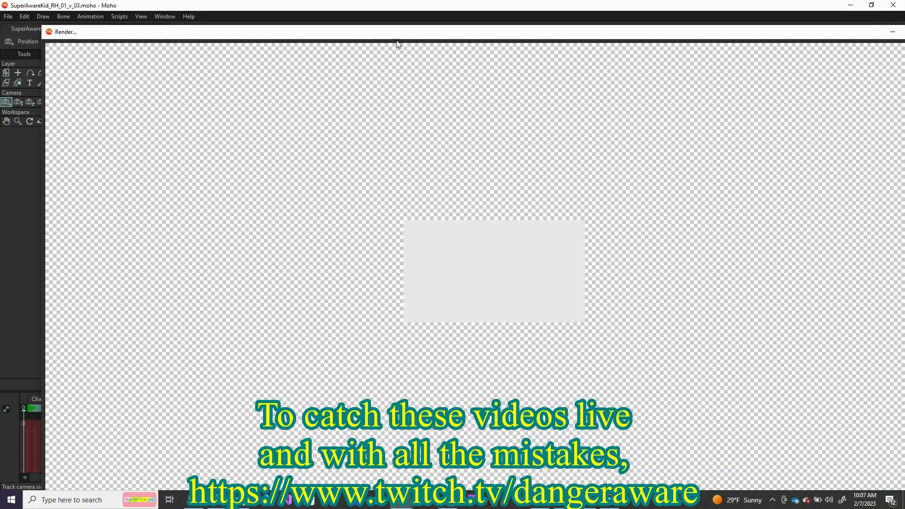
double_click(359, 33)
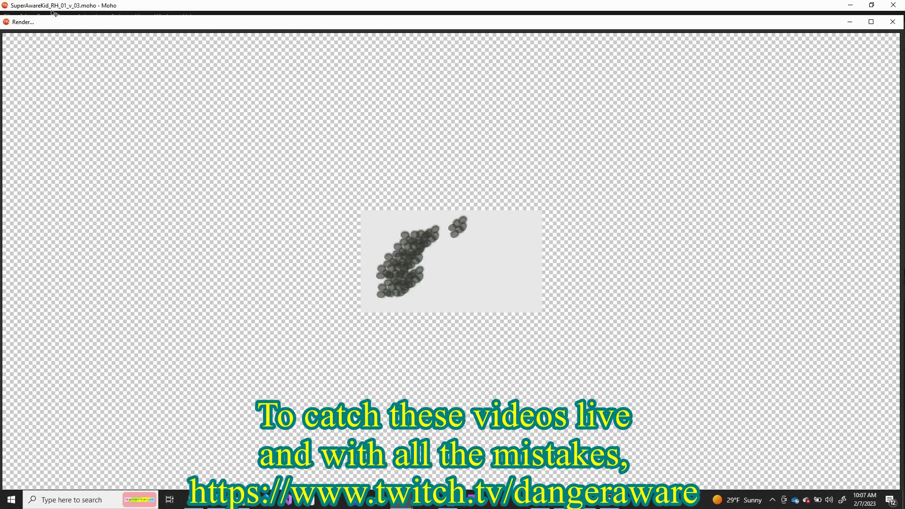
left_click_drag(51, 16, 172, 70)
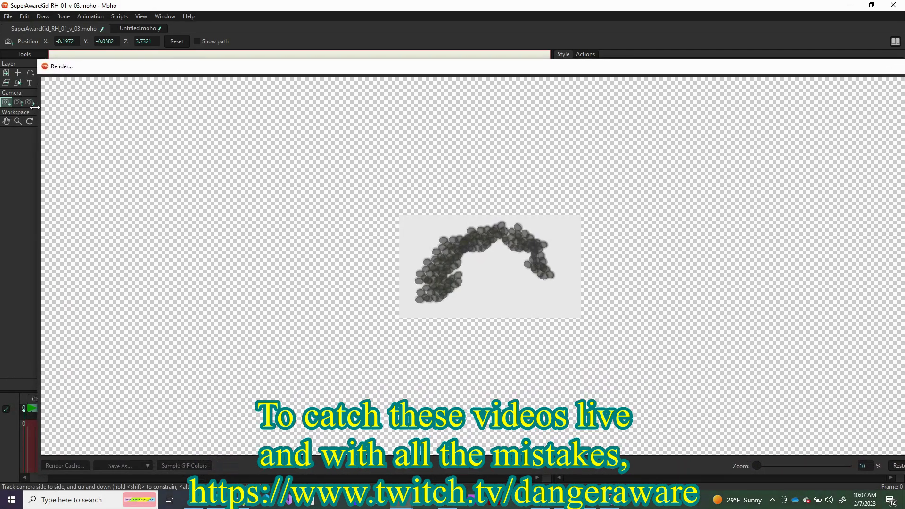
left_click_drag(40, 113, 63, 113)
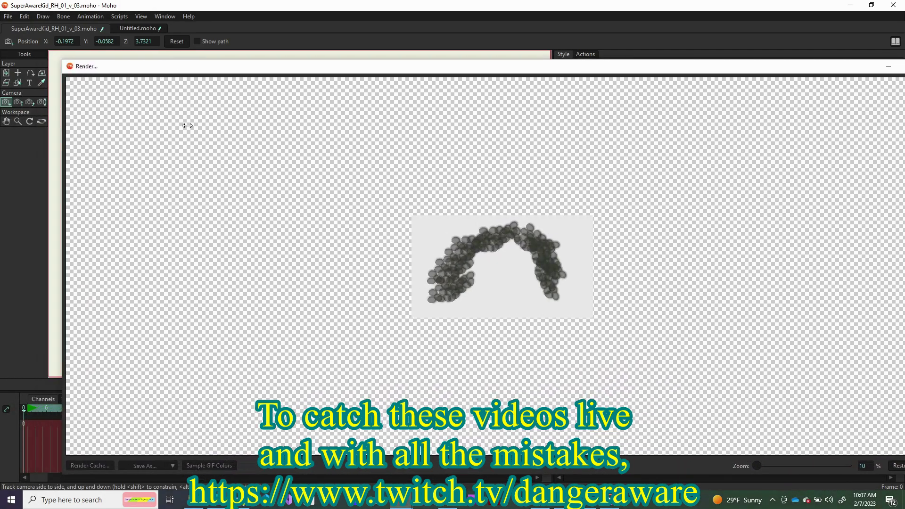
left_click_drag(181, 334, 179, 466)
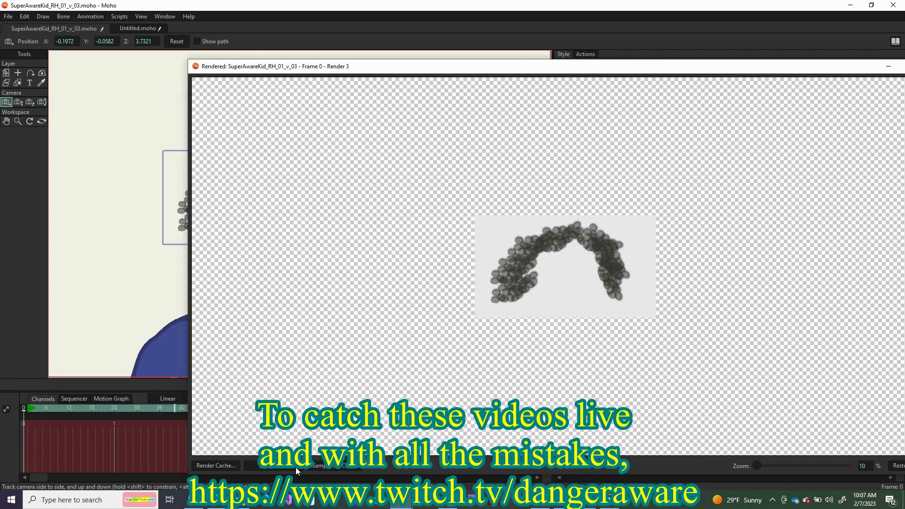
- Save the rendered back hair as BackTopHair.png in the Super Aware Kid folder and close the render window
left_click(296, 467)
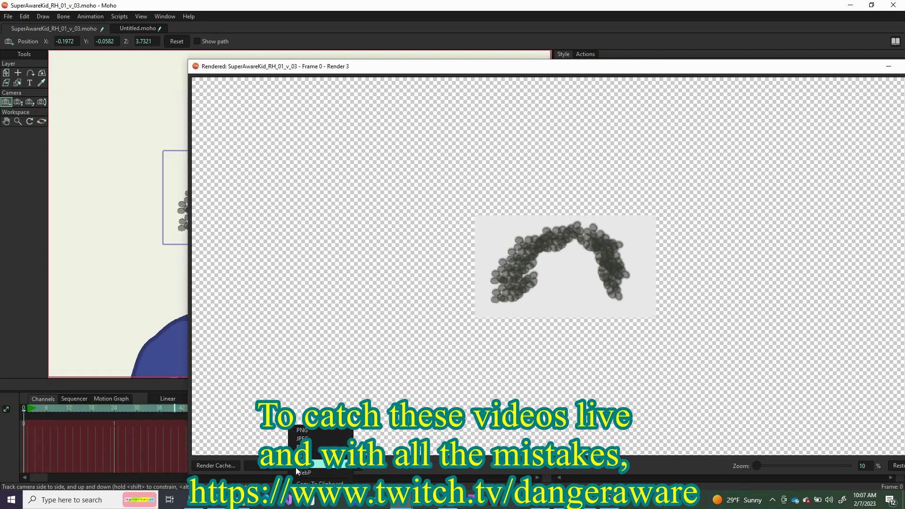
left_click(307, 428)
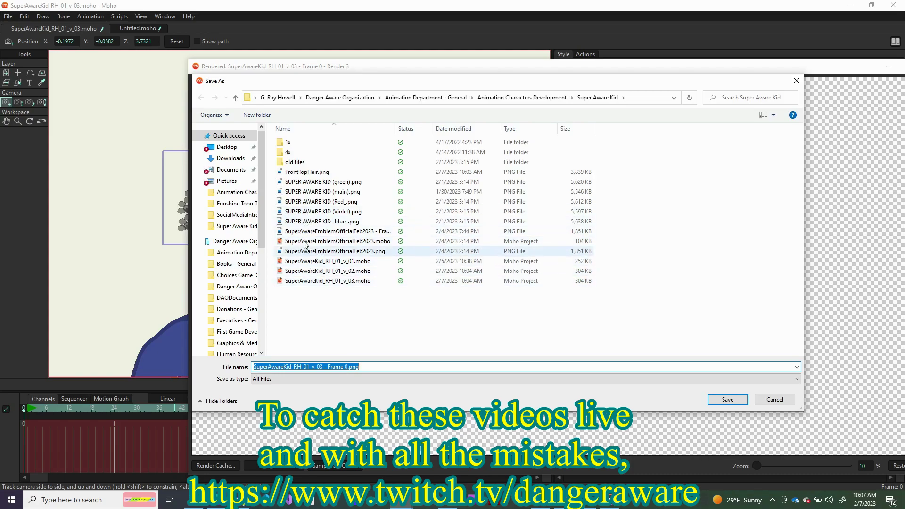
left_click(302, 172)
left_click(266, 367)
left_click_drag(269, 366, 218, 367)
type("B")
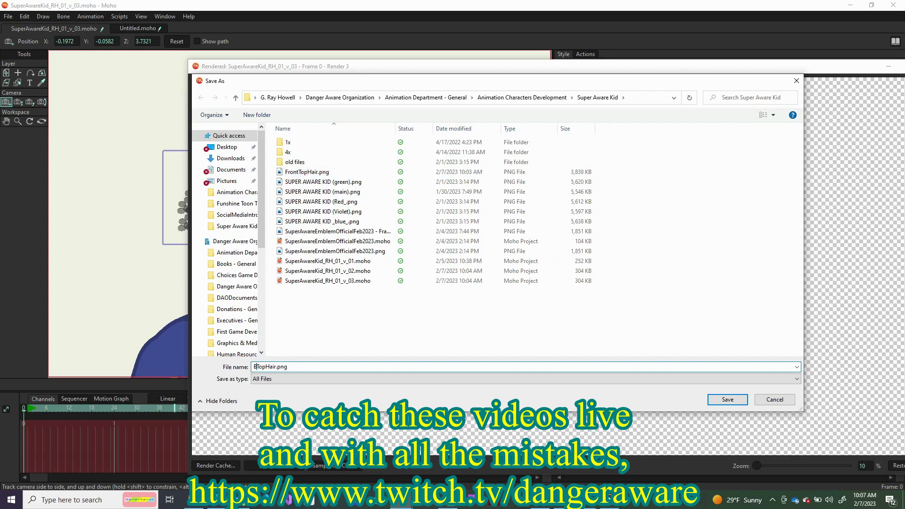
type("ack")
left_click(722, 400)
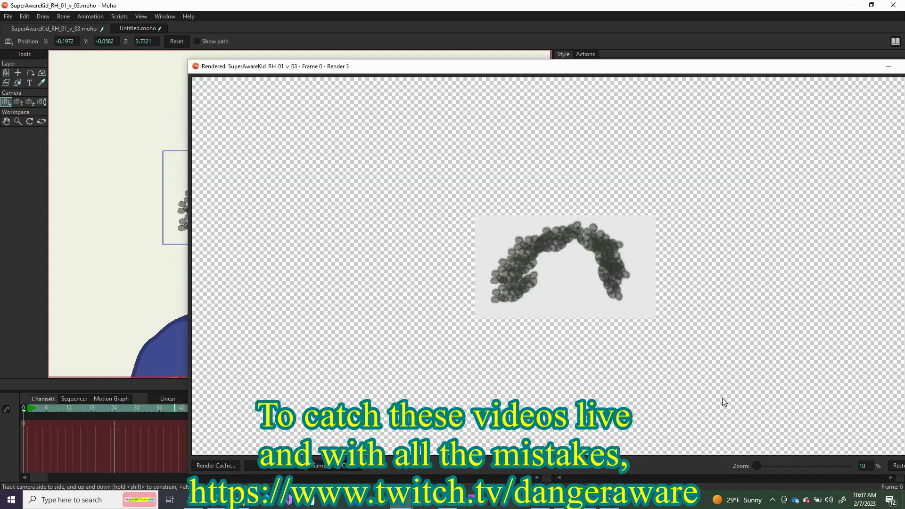
left_click_drag(860, 71, 750, 51)
left_click(819, 47)
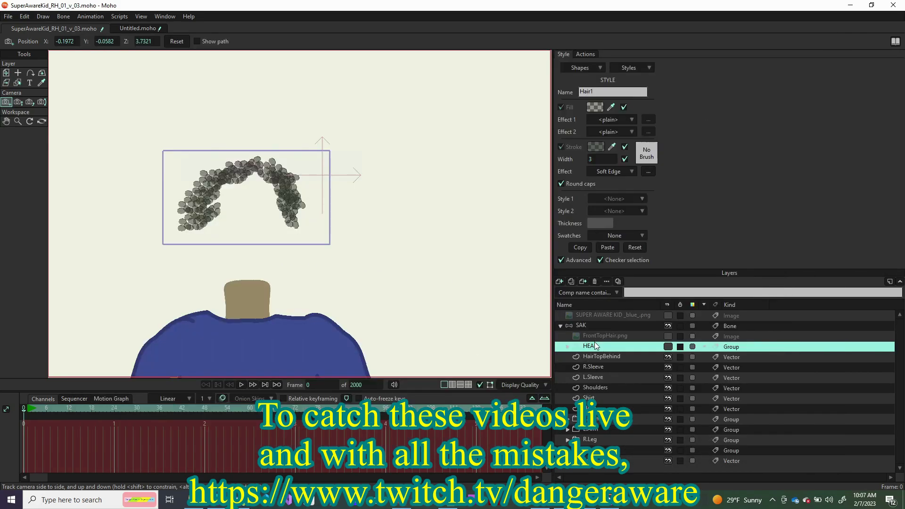
- Show the blue reference image and add a vector layer named HairBottomBehind directly above the HEAD group
left_click(666, 316)
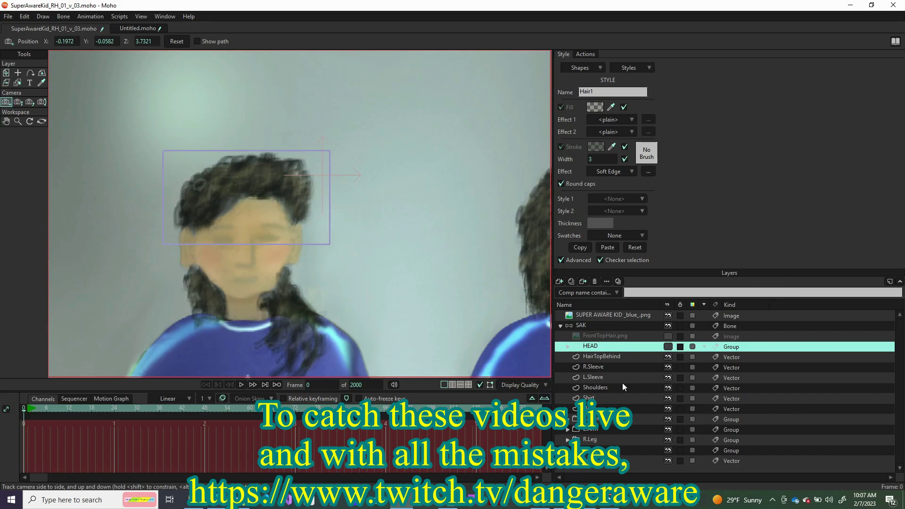
left_click(559, 283)
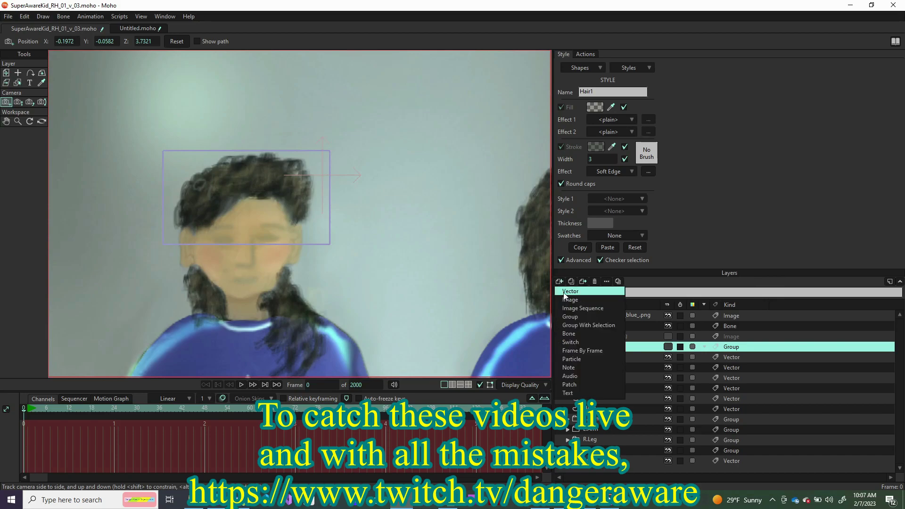
left_click(563, 292)
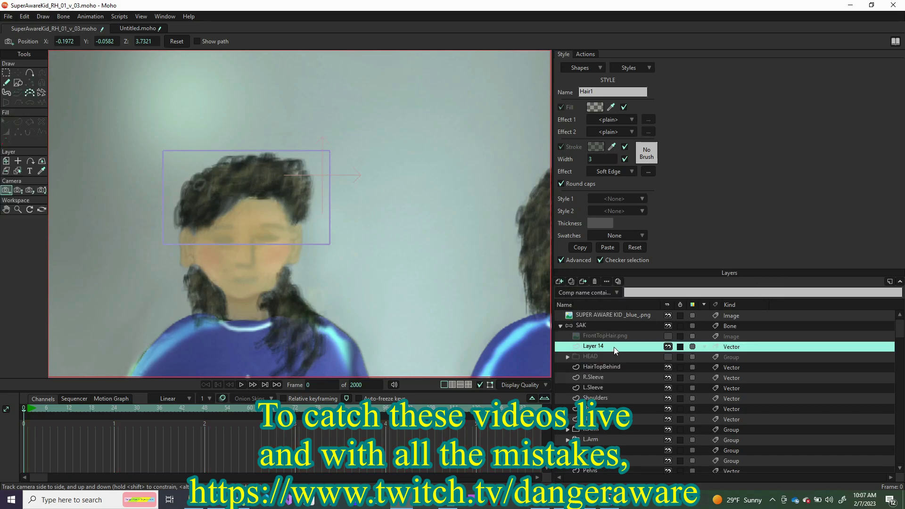
double_click(614, 347)
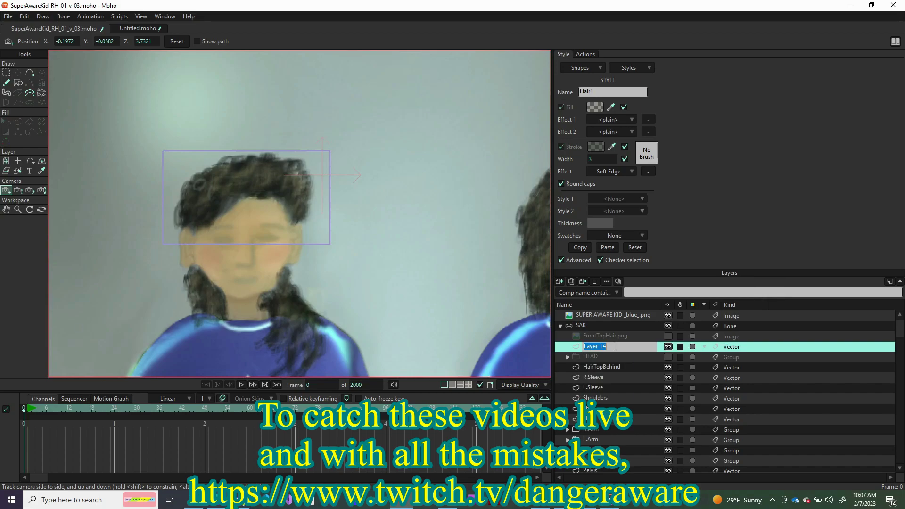
type("HairBot")
type("tomBehind")
key("Return")
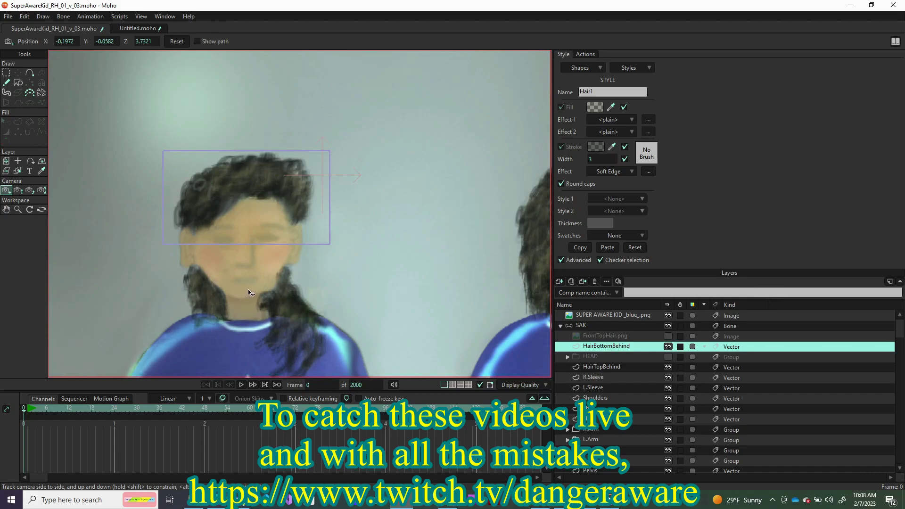
- Paste the curl cluster into HairBottomBehind and move it onto the reference's lower hair beside the neck, at about X -0.1410, Y -0.3429
key("ctrl+a")
key("t")
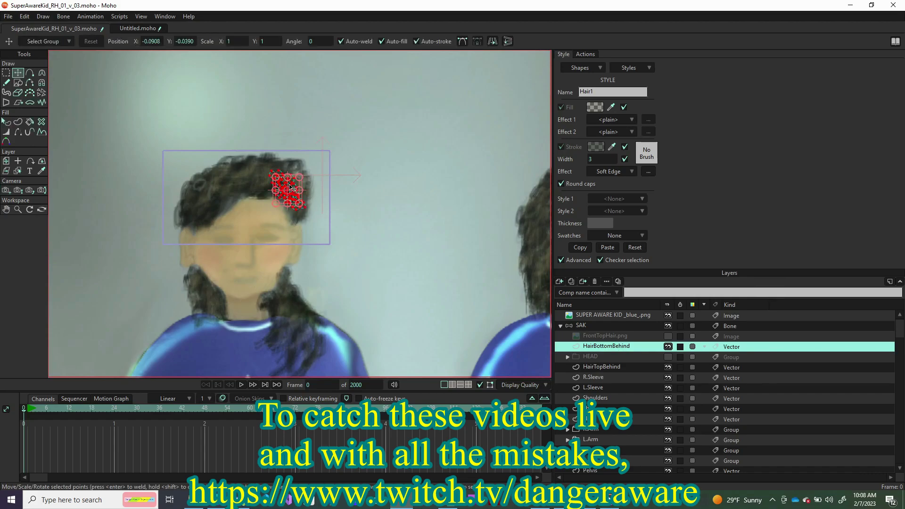
left_click_drag(297, 189, 285, 311)
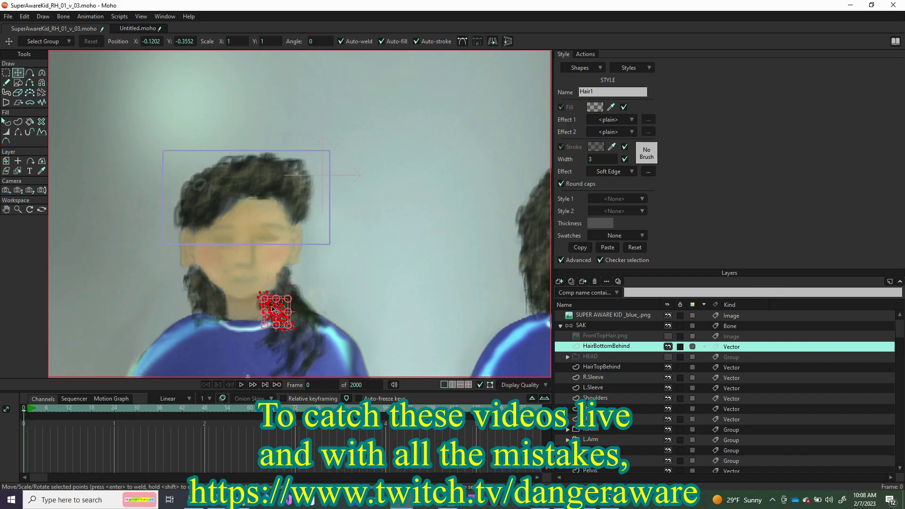
left_click_drag(278, 312, 271, 307)
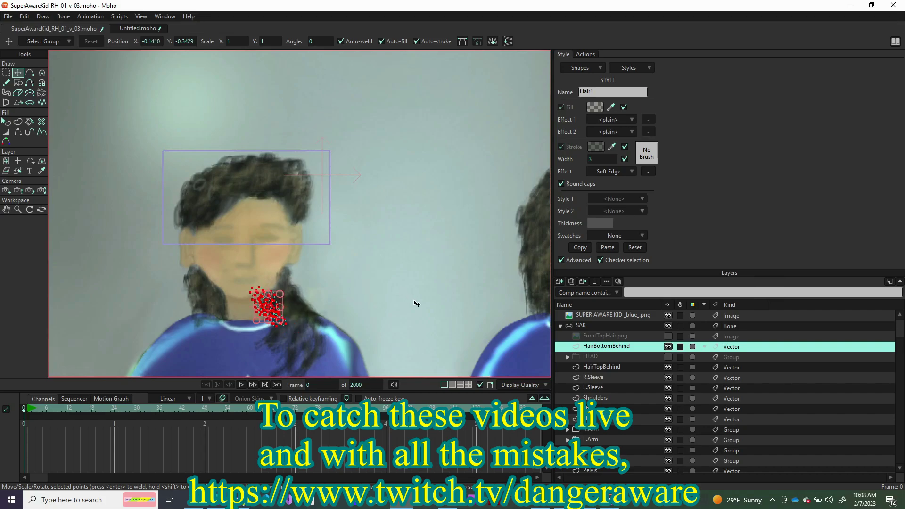
- Make the FrontTopHair.png and HEAD layers visible again and reselect HairBottomBehind
left_click(612, 335)
left_click(667, 357)
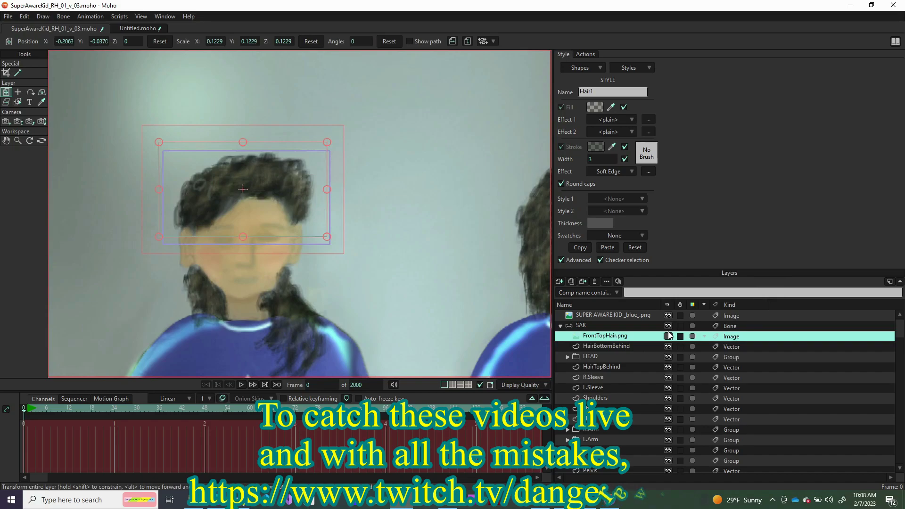
left_click(631, 347)
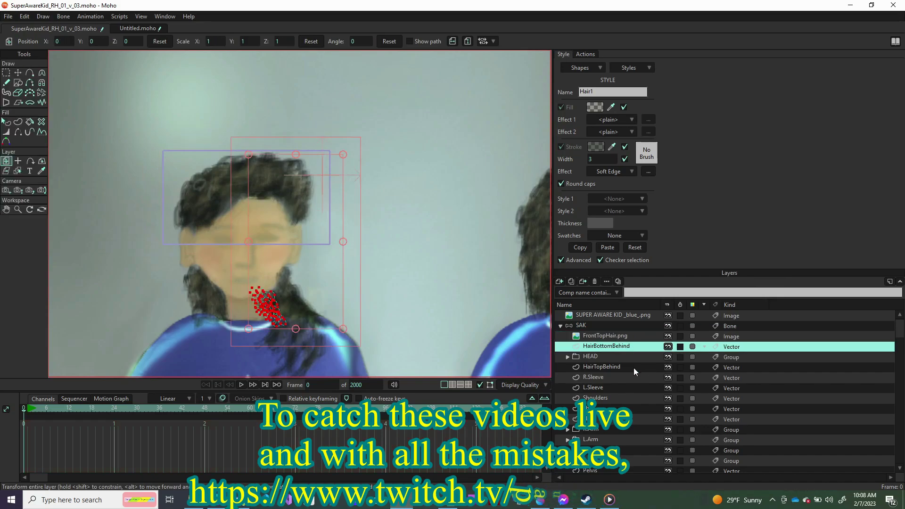
- Add BackTopHair.png as an image layer directly above HairTopBehind
left_click(629, 366)
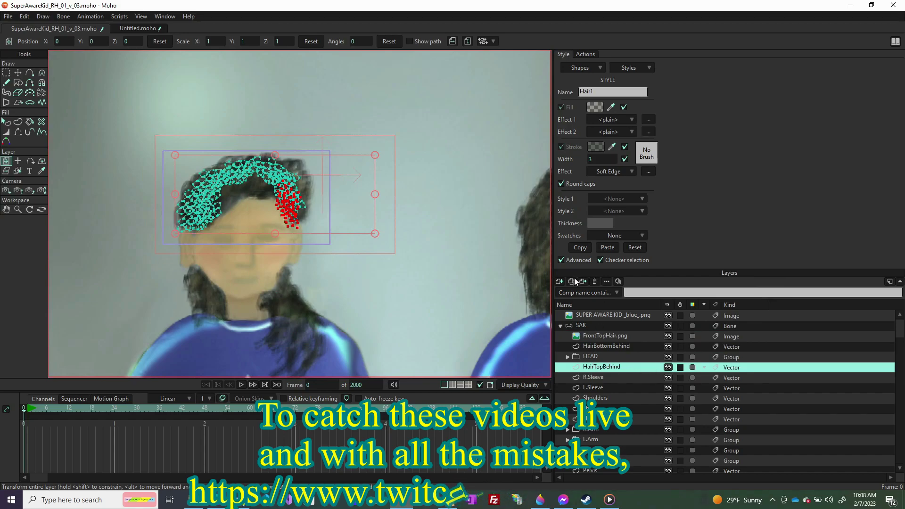
left_click(559, 282)
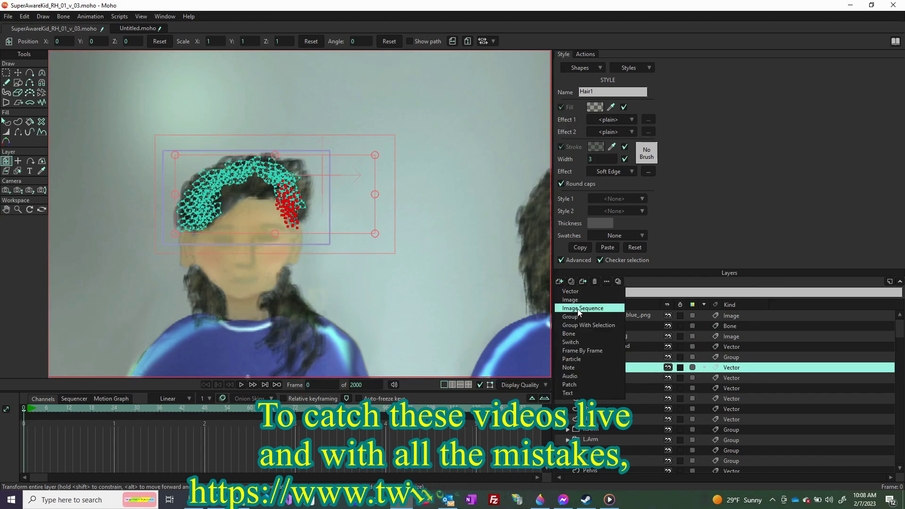
left_click(575, 301)
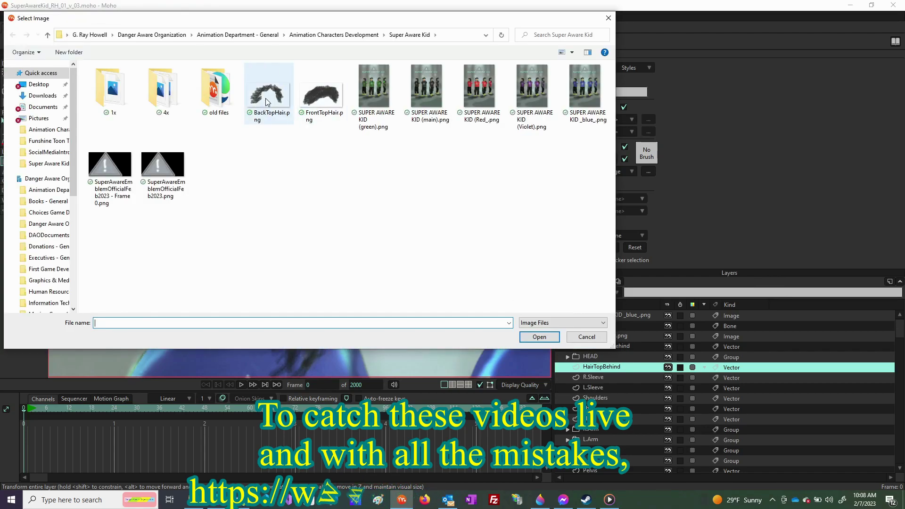
key("Escape")
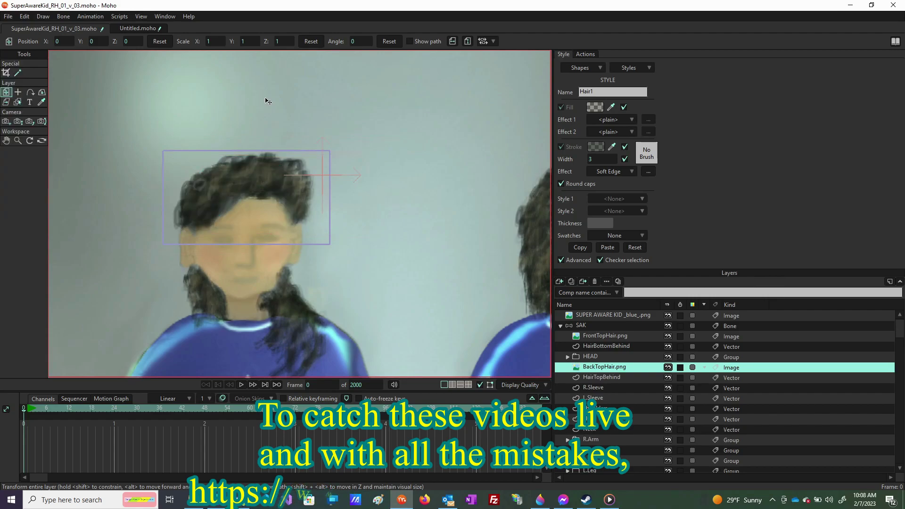
- Hide the blue reference image and move BackTopHair.png around the character, to about X 0.1153, Y -0.1442
scroll(270, 108, "down", 10)
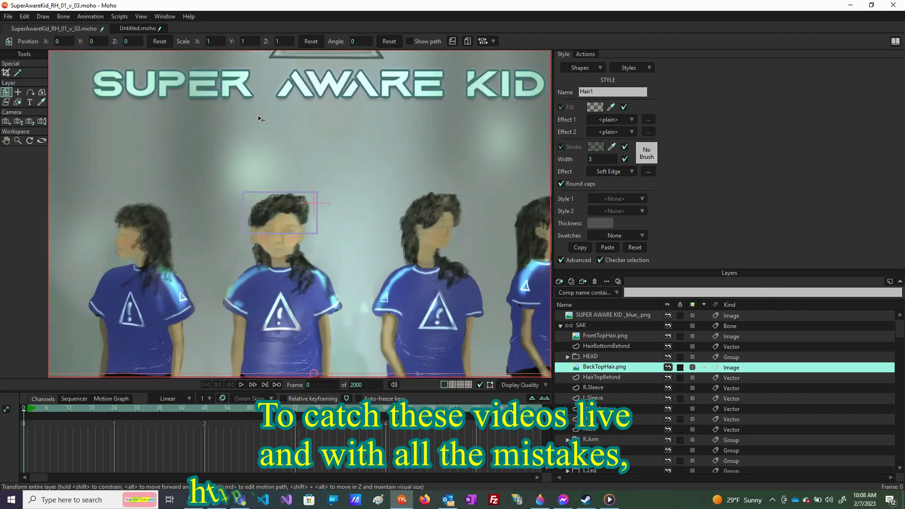
scroll(258, 115, "up", 2)
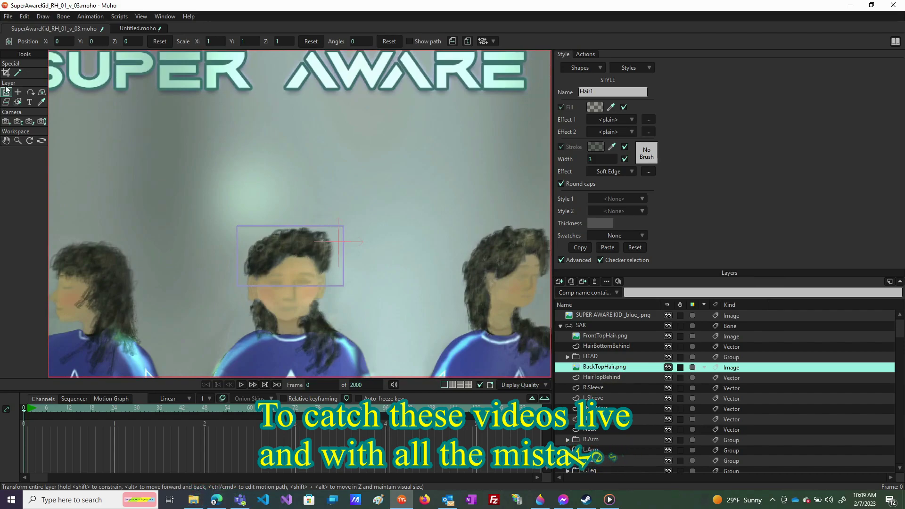
scroll(400, 166, "down", 10)
scroll(400, 166, "down", 3)
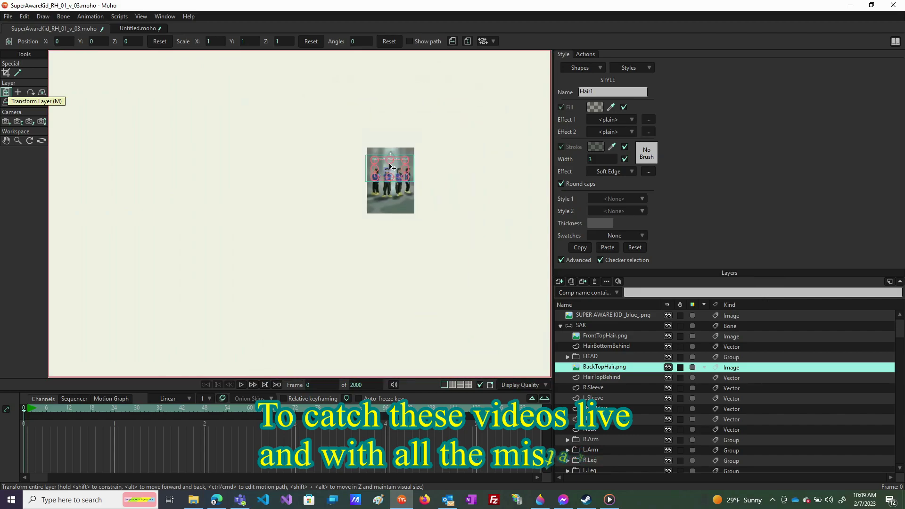
scroll(396, 160, "up", 12)
scroll(395, 160, "down", 5)
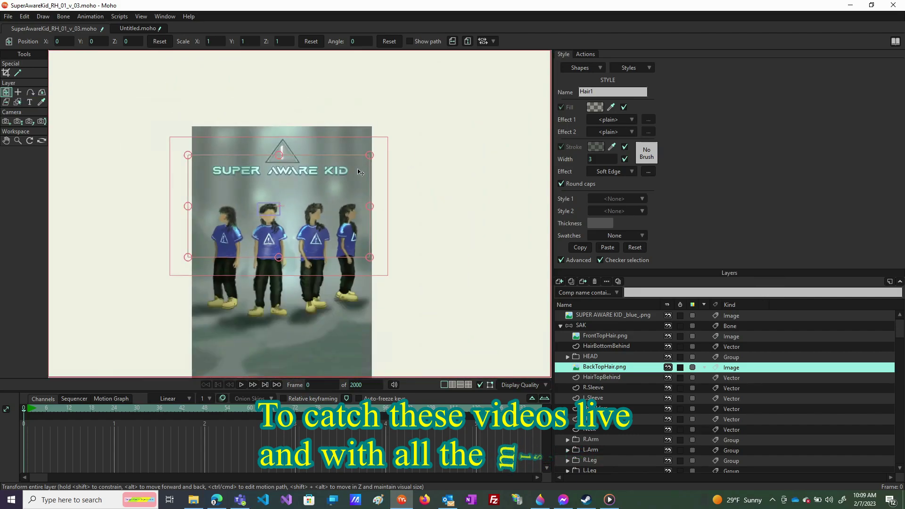
left_click_drag(302, 194, 402, 203)
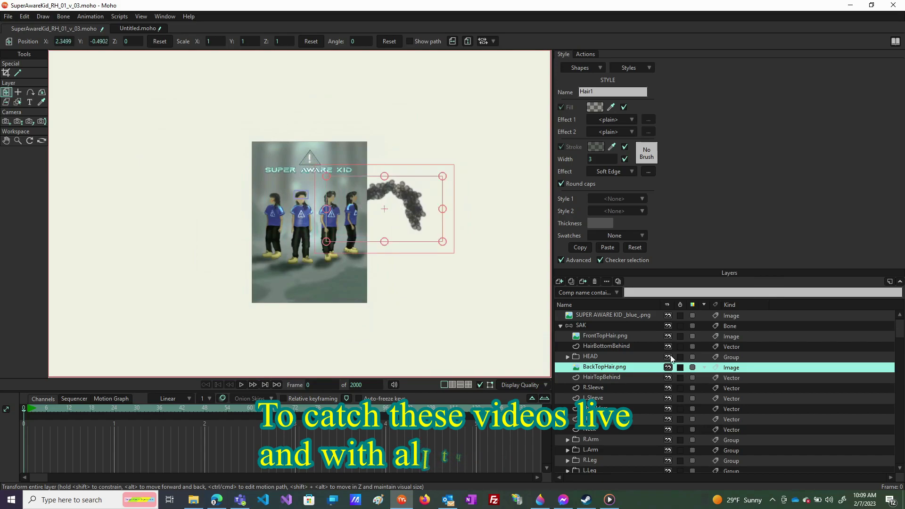
left_click(667, 316)
left_click_drag(361, 232, 286, 230)
scroll(297, 204, "up", 5)
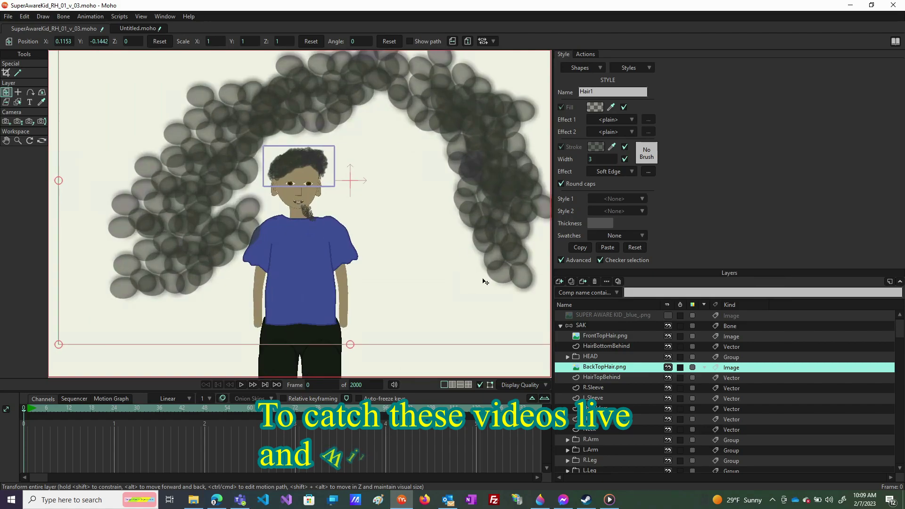
scroll(422, 247, "down", 3)
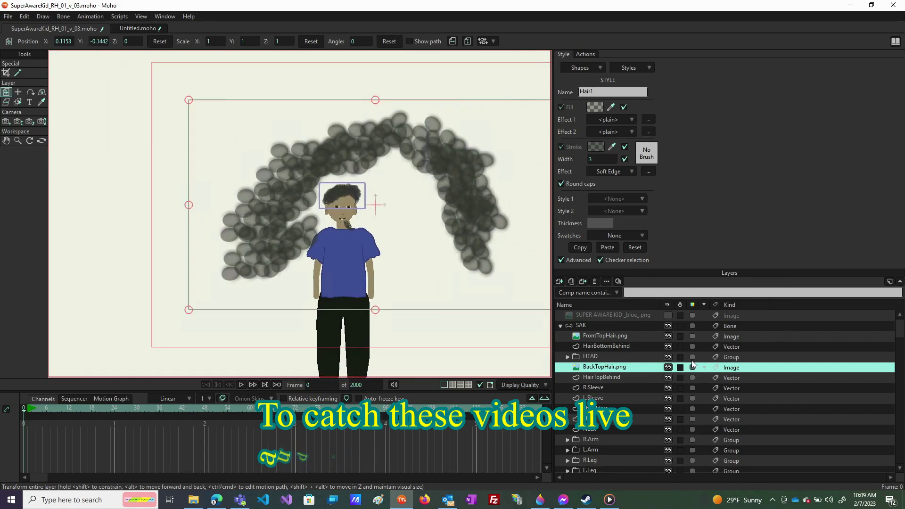
- With FrontTopHair.png and HEAD hidden, scale BackTopHair.png to about 0.1219 and align it over the HairTopBehind curls at about X -0.1966, Y -0.0578
left_click(668, 336)
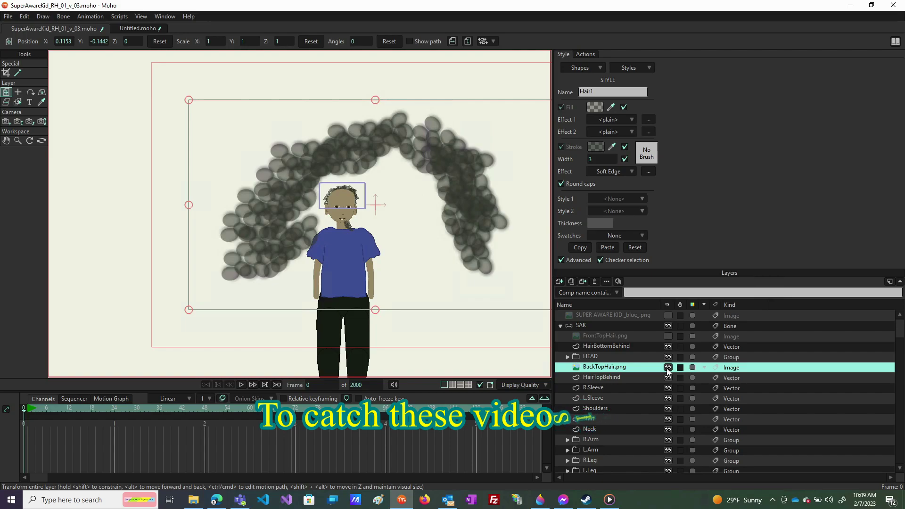
left_click(668, 356)
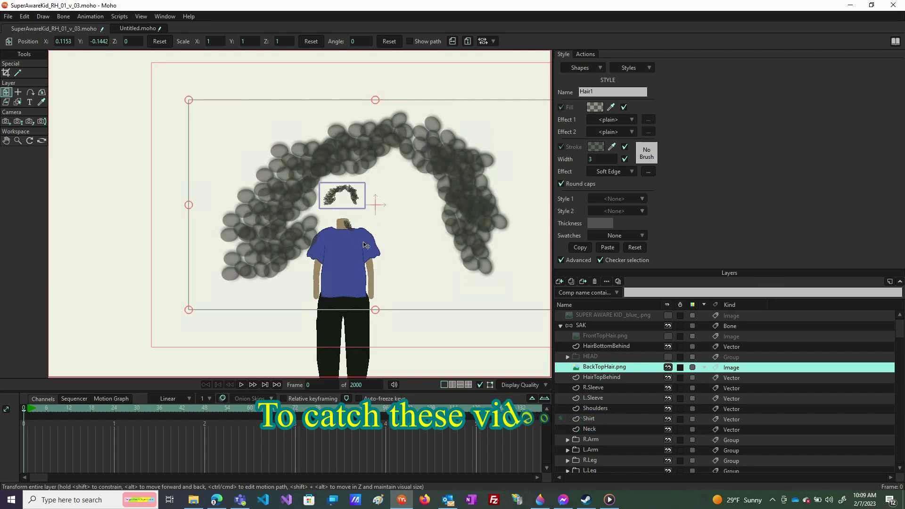
left_click_drag(189, 310, 350, 228)
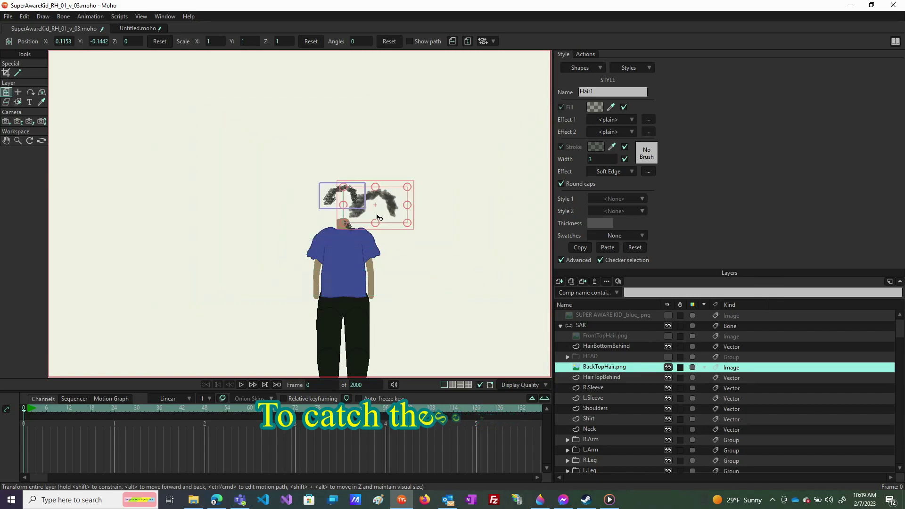
scroll(370, 209, "up", 4)
left_click_drag(500, 259, 457, 243)
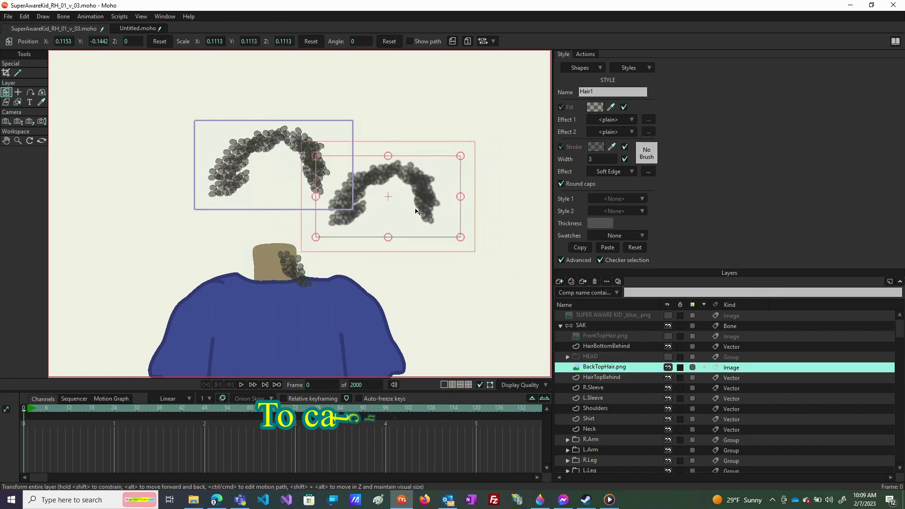
left_click_drag(418, 212, 288, 173)
left_click_drag(348, 206, 352, 213)
left_click_drag(278, 184, 279, 183)
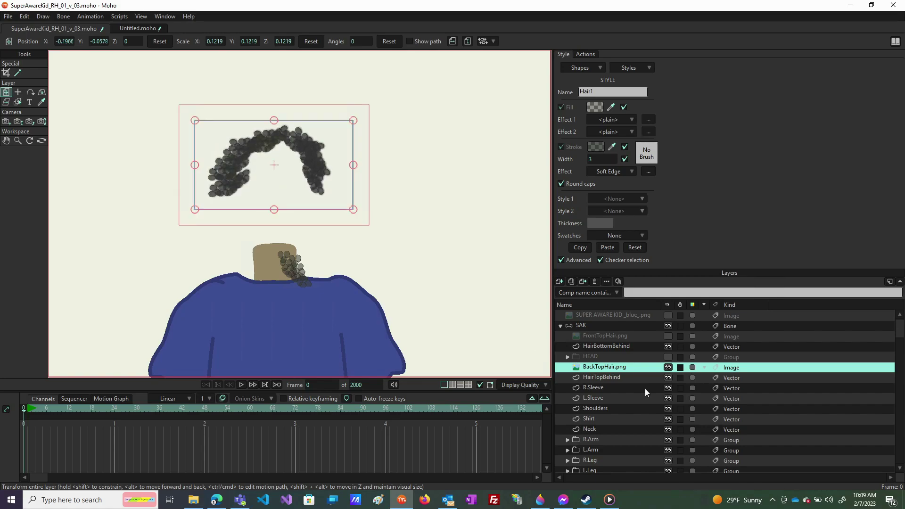
- Delete the HairTopBehind vector layer and make the HEAD group and FrontTopHair.png visible again
left_click(635, 378)
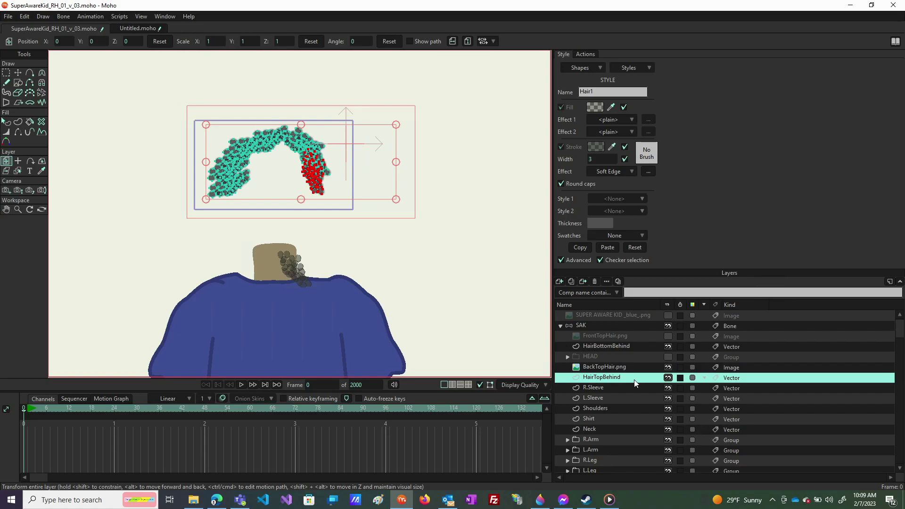
left_click(594, 281)
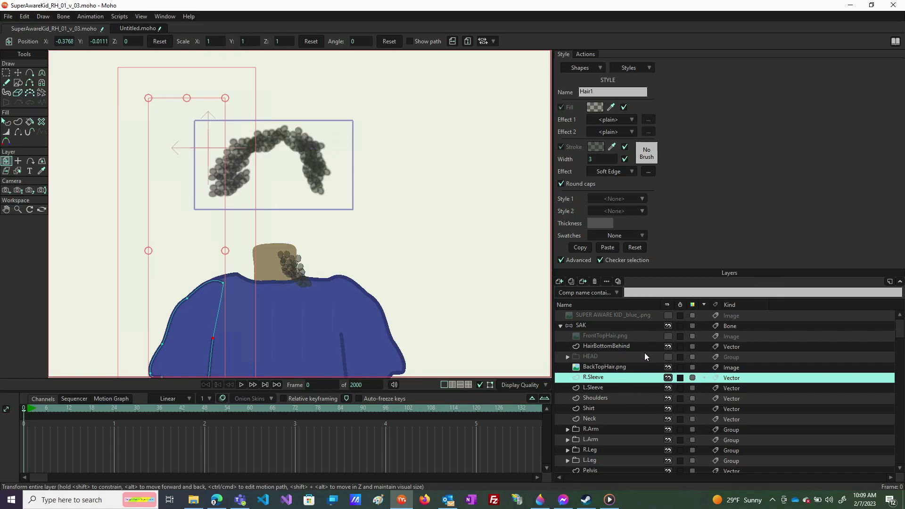
left_click(668, 357)
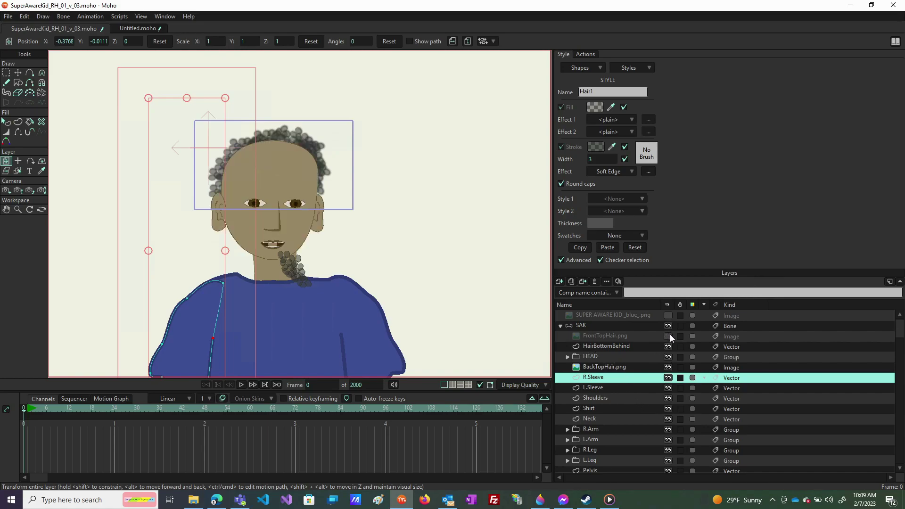
left_click(667, 336)
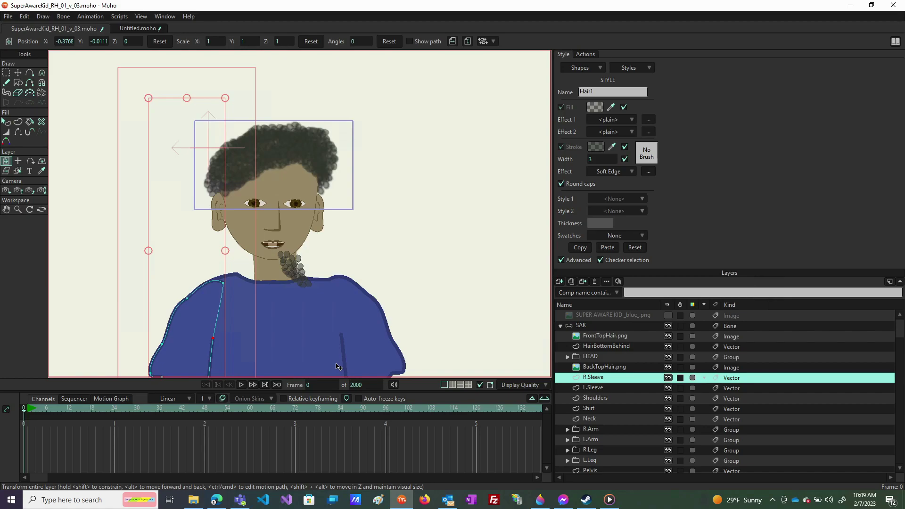
- Render the current frame to check the front and back hair images around the head
key("ctrl+r")
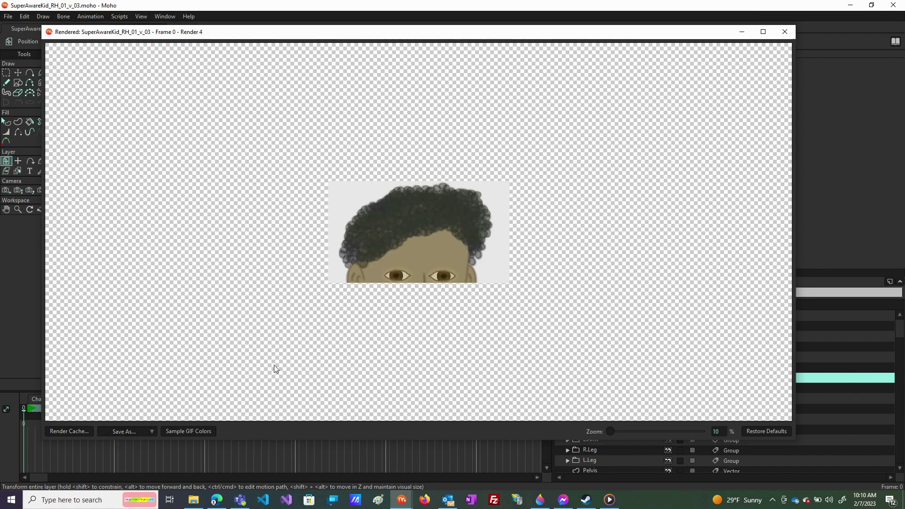
left_click(785, 32)
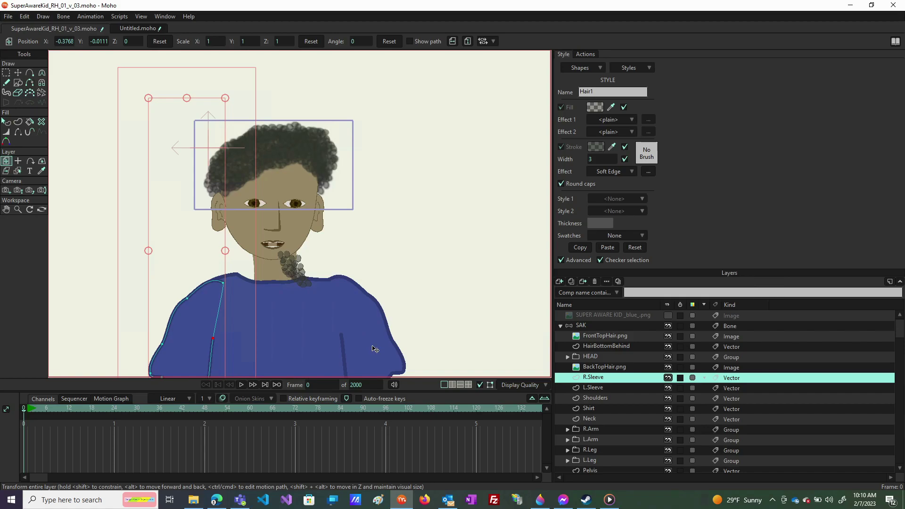
- Reorder the layers so that HairBottomBehind sits below HEAD, with Neck directly between them
left_click(614, 349)
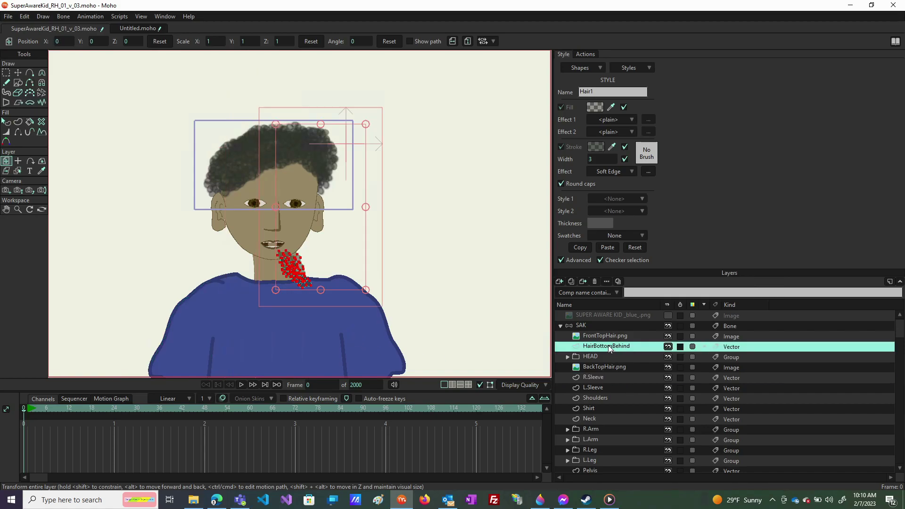
left_click_drag(609, 354, 609, 369)
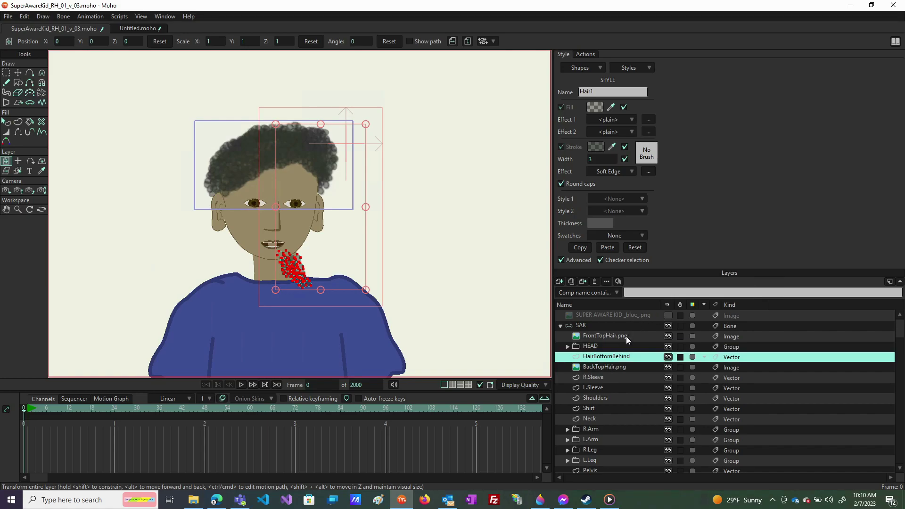
left_click(606, 335)
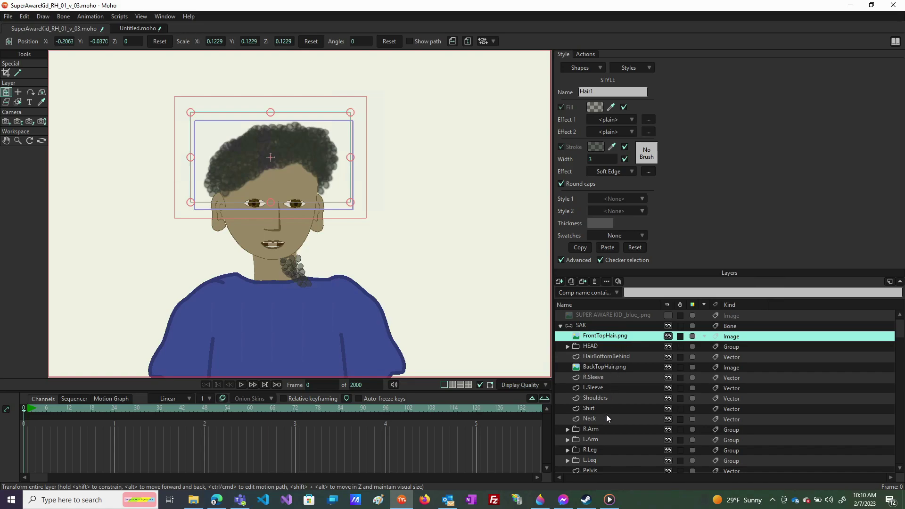
left_click_drag(604, 420, 599, 351)
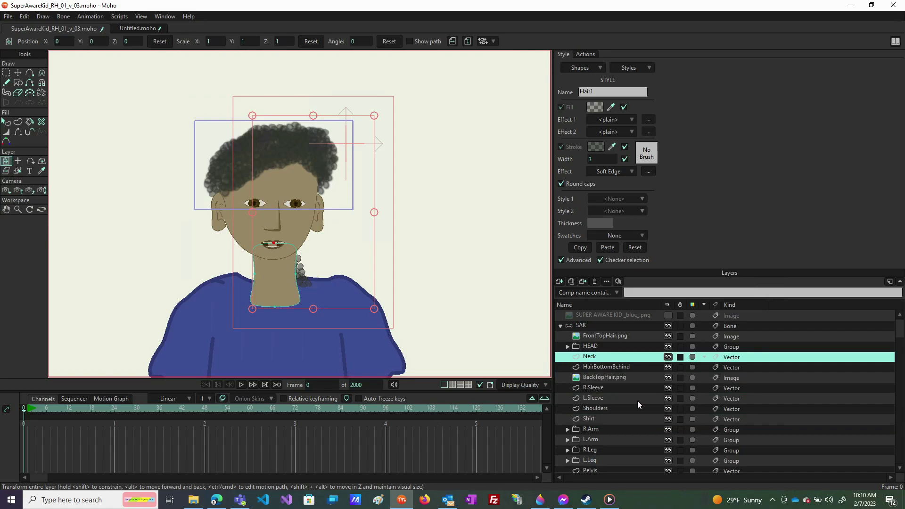
- Show the blue reference image and place another curl cluster in HairBottomBehind, slightly above the first, at about X -0.1213, Y -0.3160
left_click(672, 314)
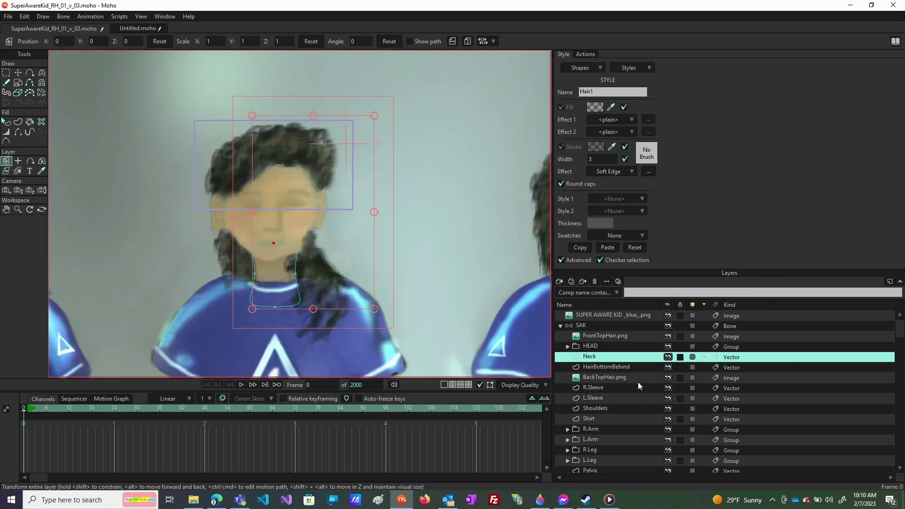
left_click(603, 367)
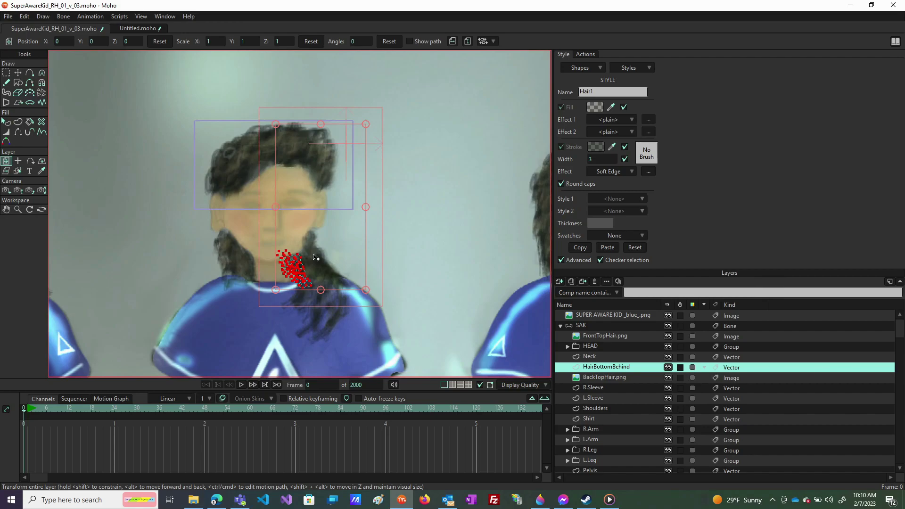
key("t")
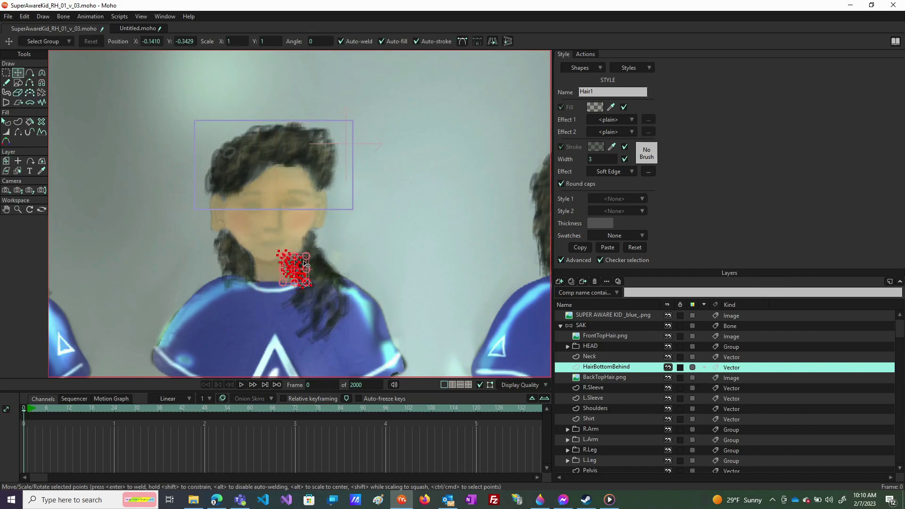
left_click_drag(305, 267, 319, 255)
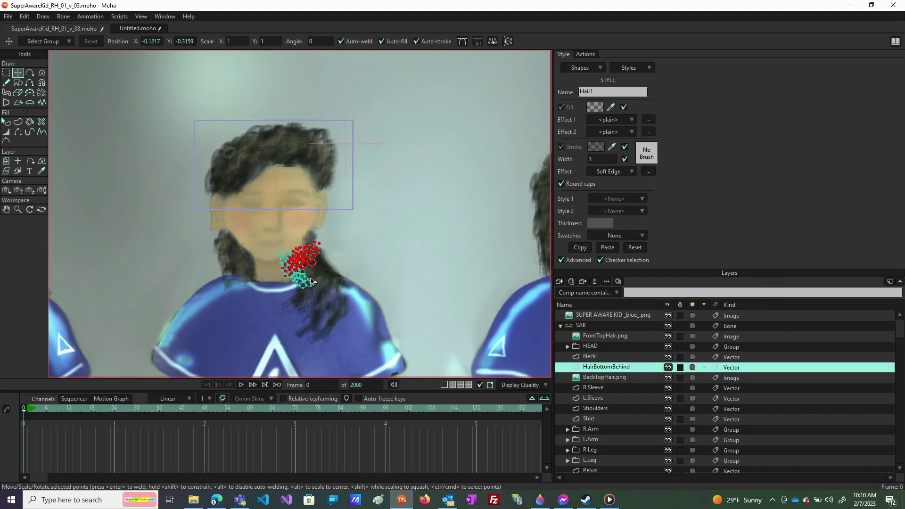
left_click(255, 287)
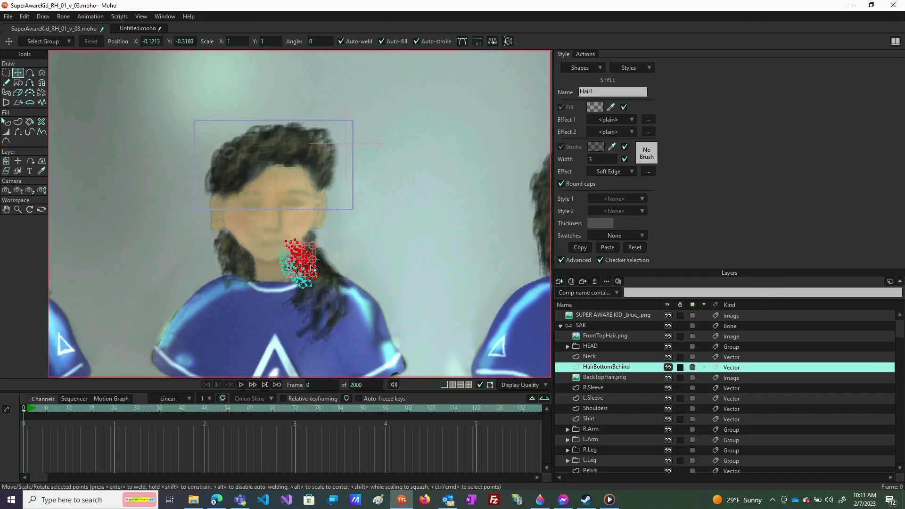
- Paste more curl clusters into HairBottomBehind and build them up from the neck toward the character's left ear, ending at about X -0.1181, Y -0.2726
key("ctrl+z")
key("ctrl+z")
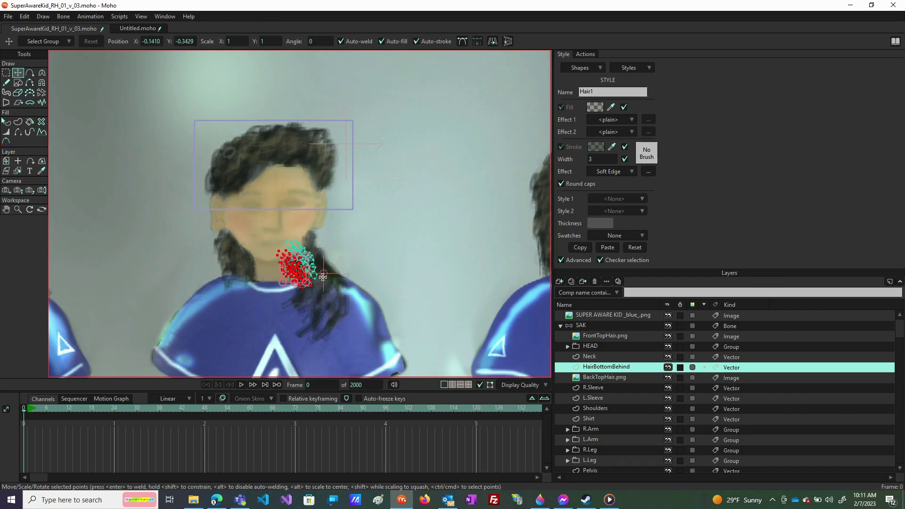
left_click_drag(304, 283, 302, 254)
left_click(303, 253)
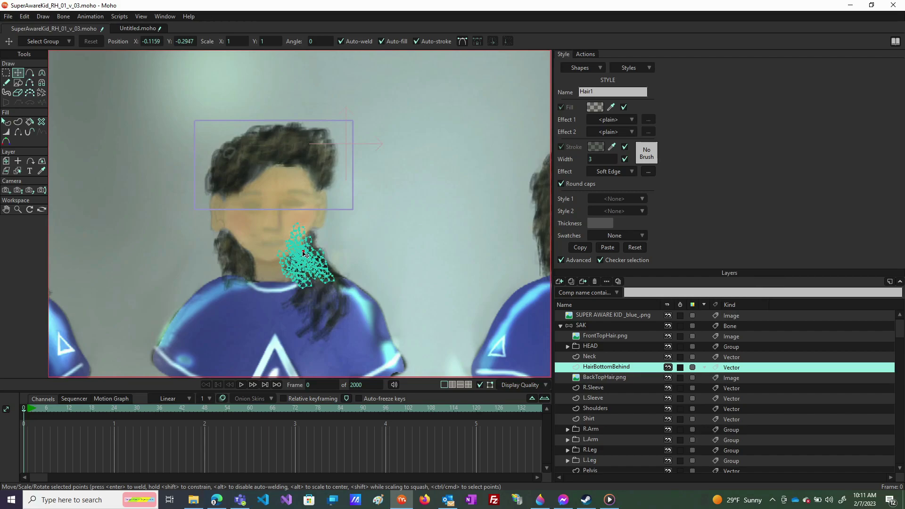
key("ctrl+z")
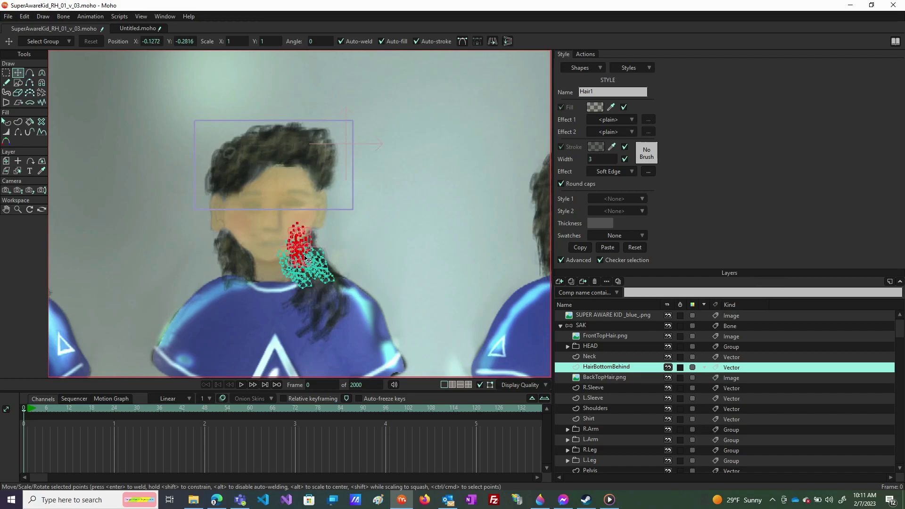
left_click_drag(307, 258, 311, 252)
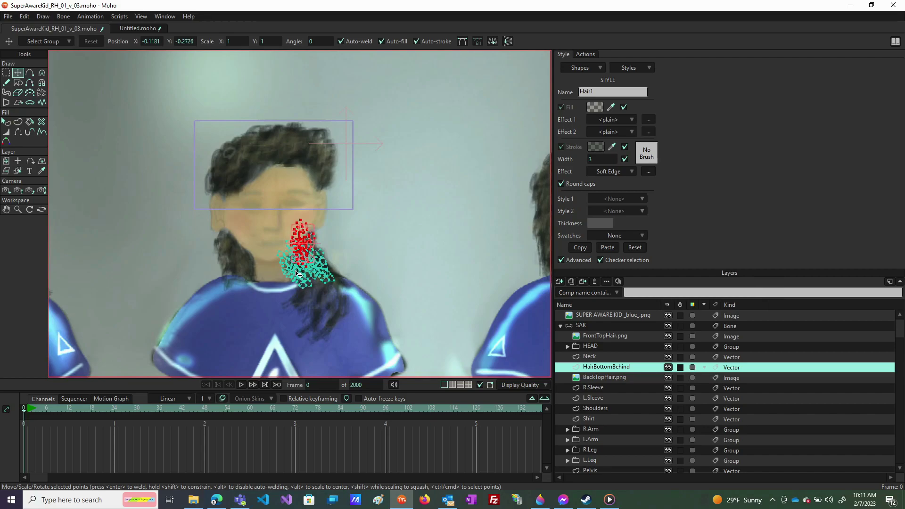
- Paste and arrange curl clusters over the reference hair on the character's right side of the neck, ending at about X -0.3083, Y -0.3428
left_click_drag(306, 260, 253, 272)
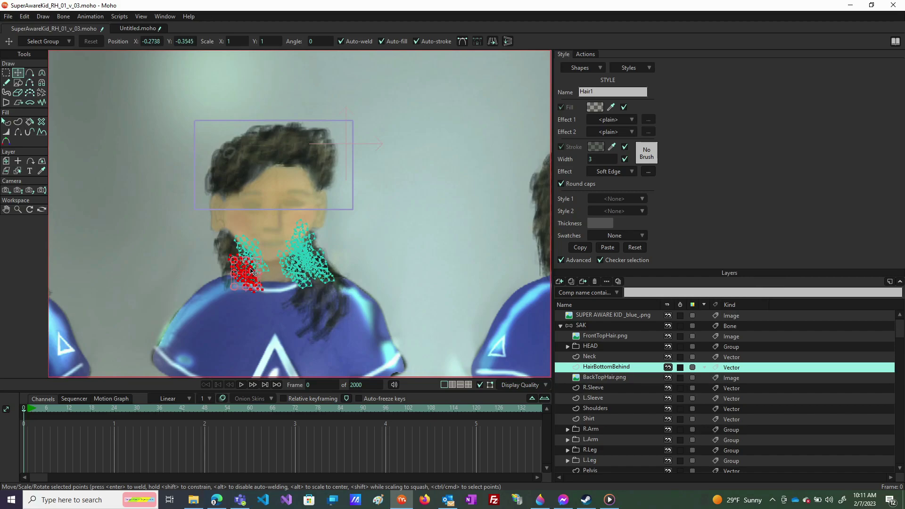
key("ctrl+z")
left_click_drag(265, 253, 243, 253)
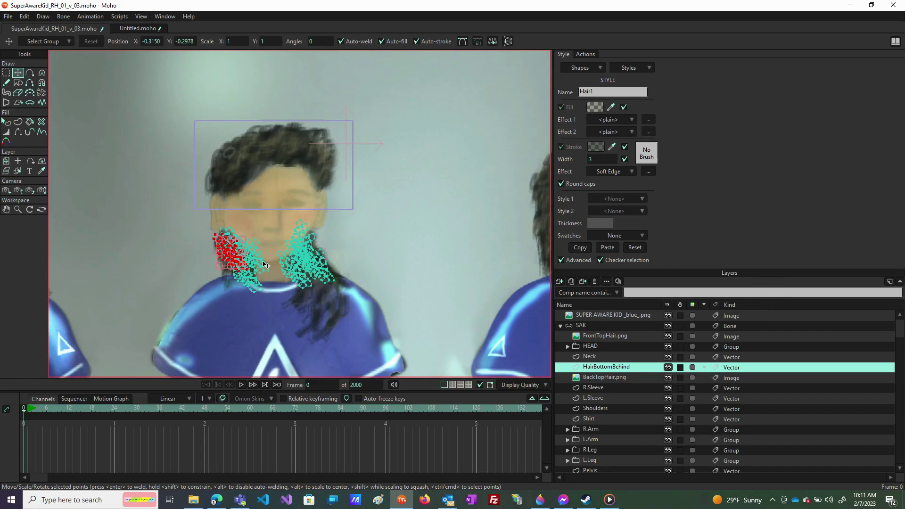
key("ctrl+z")
left_click_drag(266, 252, 238, 268)
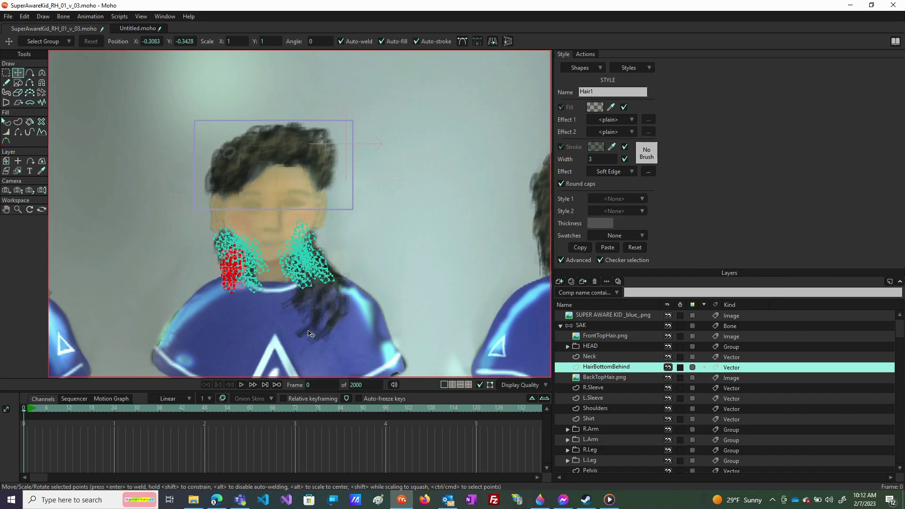
scroll(221, 233, "up", 5)
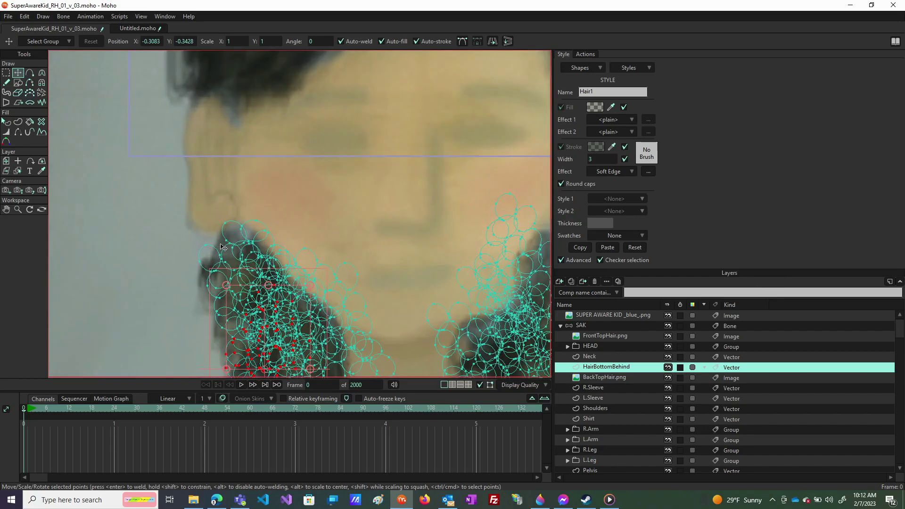
- Paste curl clusters along the outer edge of the hair on the character's right side, ending at about X -0.3398, Y -0.3185
left_click(209, 246)
left_click_drag(210, 245, 226, 298)
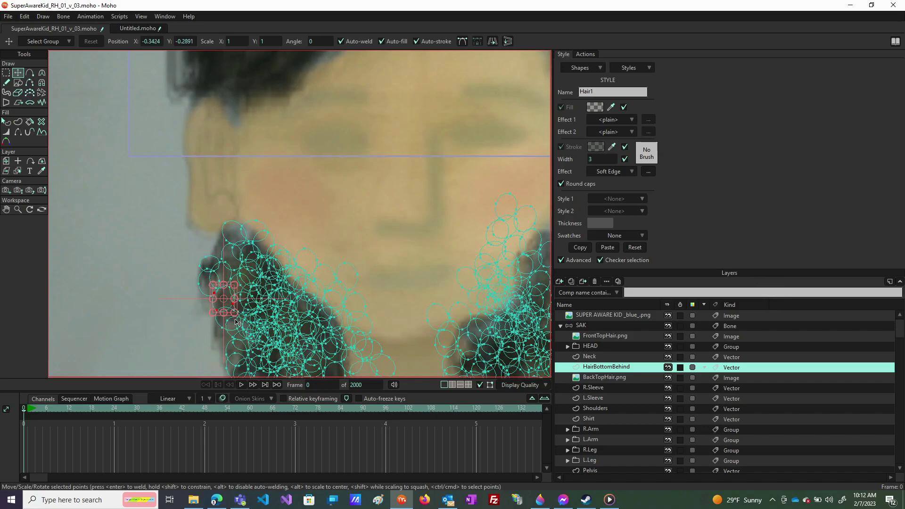
scroll(238, 283, "down", 3)
left_click(245, 261)
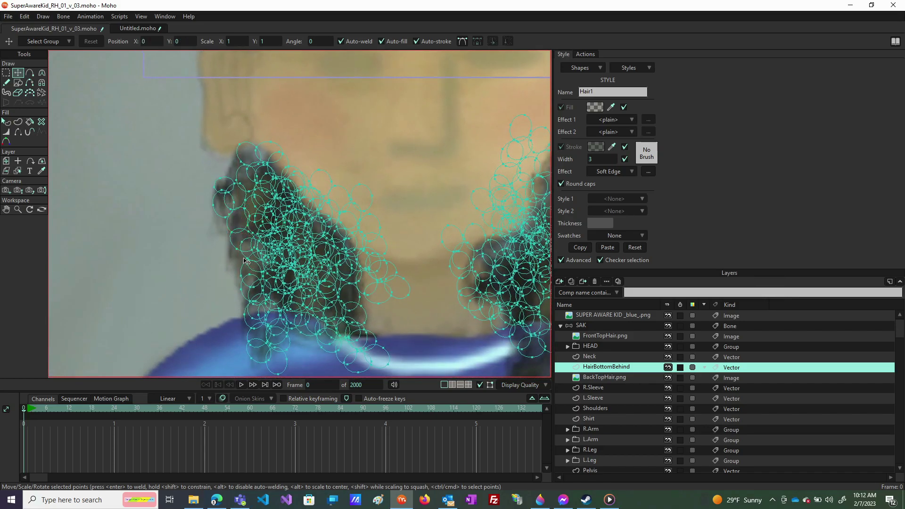
left_click_drag(230, 235, 235, 255)
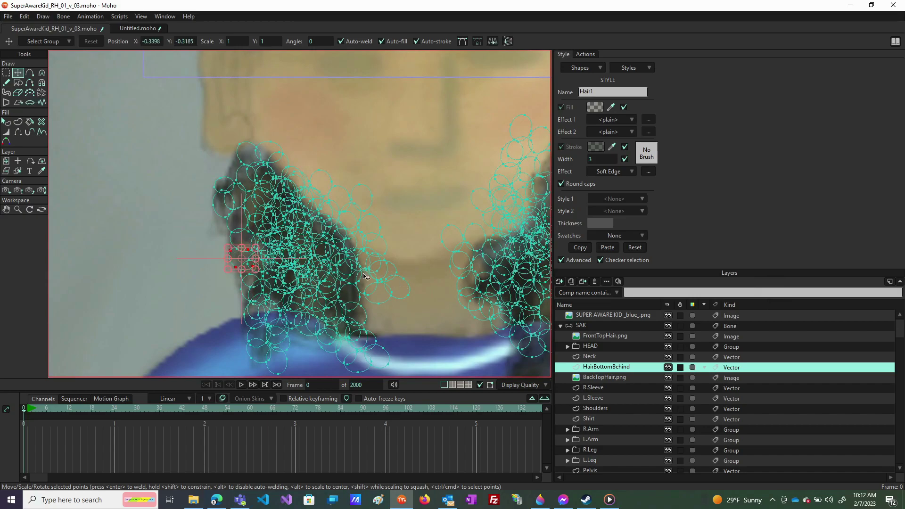
- Add curl clusters to the outer edge of the hair below the character's left ear, ending at about X -0.0960, Y -0.2668
scroll(377, 266, "down", 3)
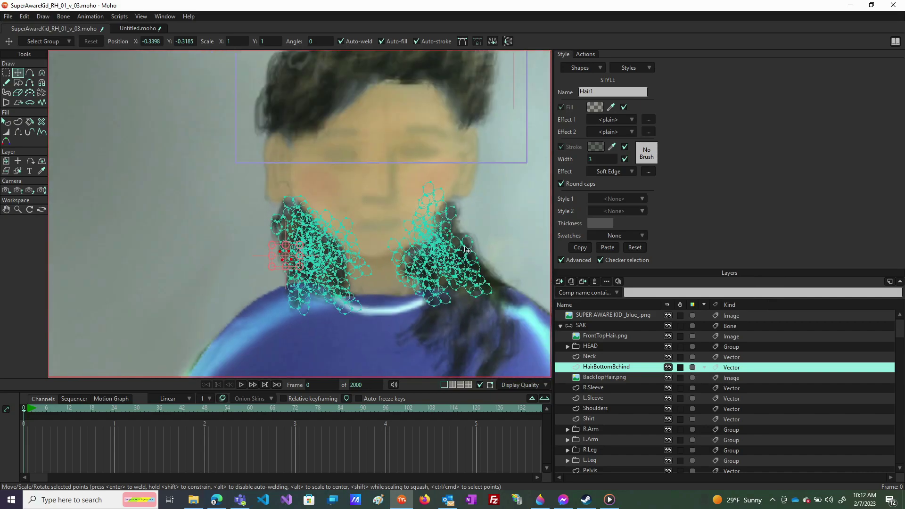
scroll(479, 222, "up", 4)
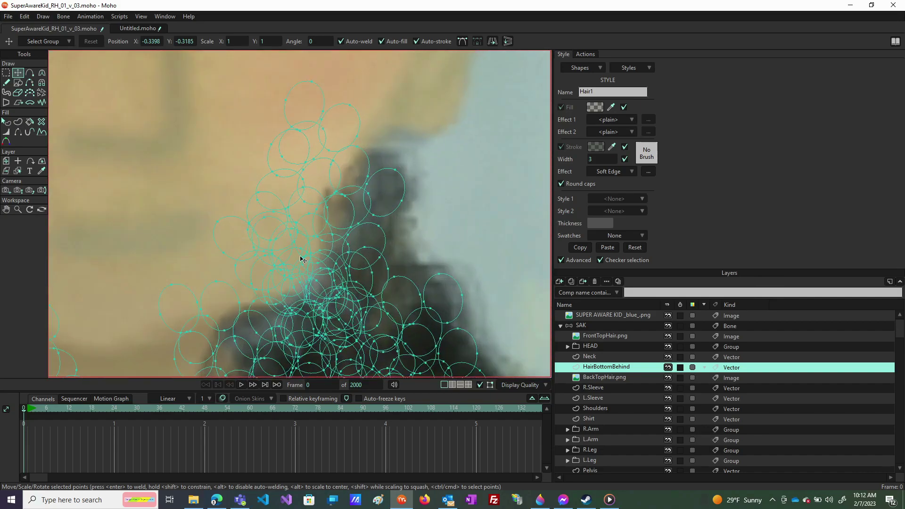
left_click_drag(294, 260, 255, 221)
left_click_drag(278, 249, 398, 260)
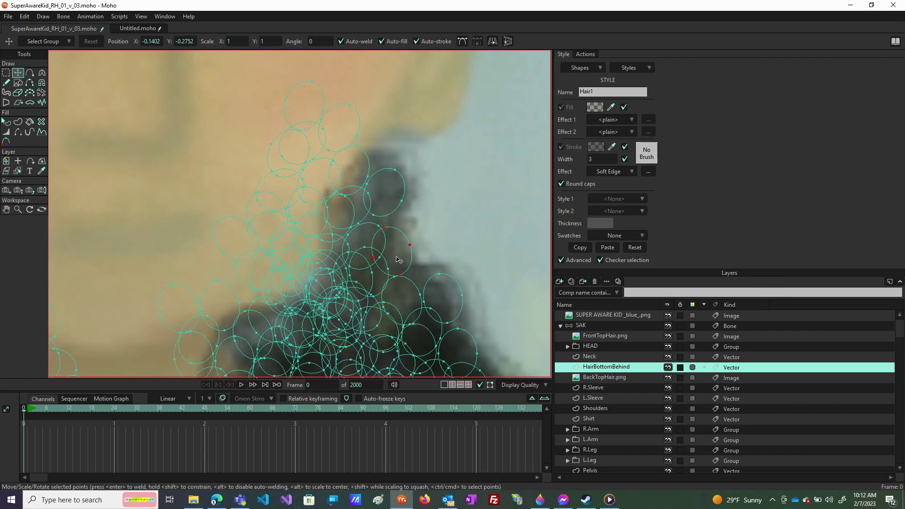
double_click(294, 305)
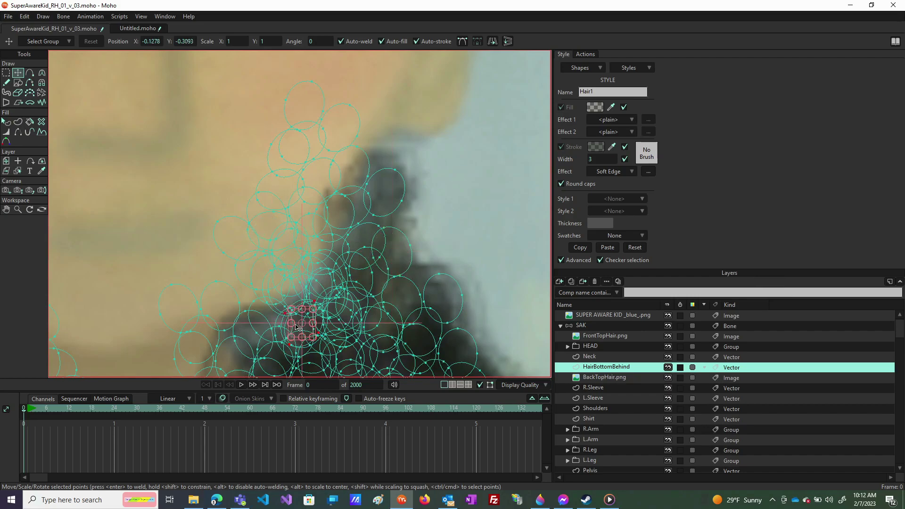
left_click_drag(300, 323, 375, 196)
scroll(347, 285, "down", 2)
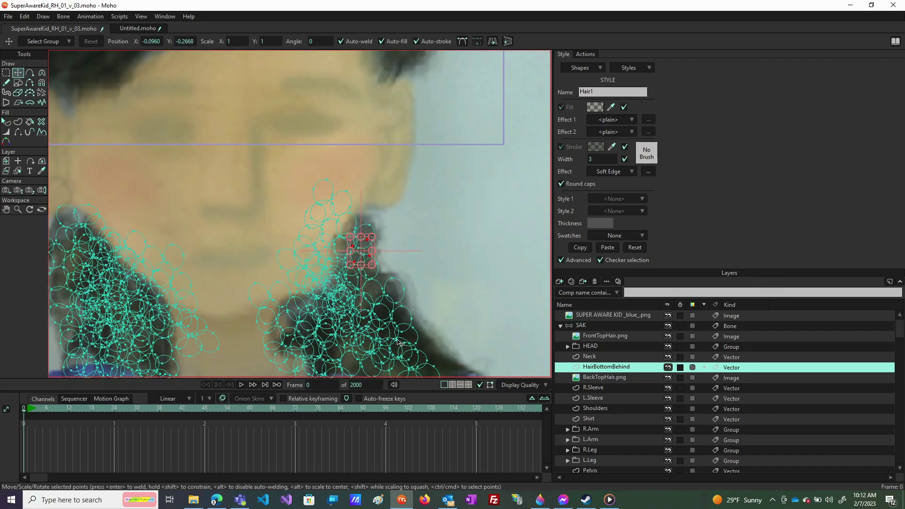
- Hide the SUPER AWARE KID _blue_.png reference layer and render a preview of the current frame
left_click(668, 316)
scroll(300, 196, "down", 2)
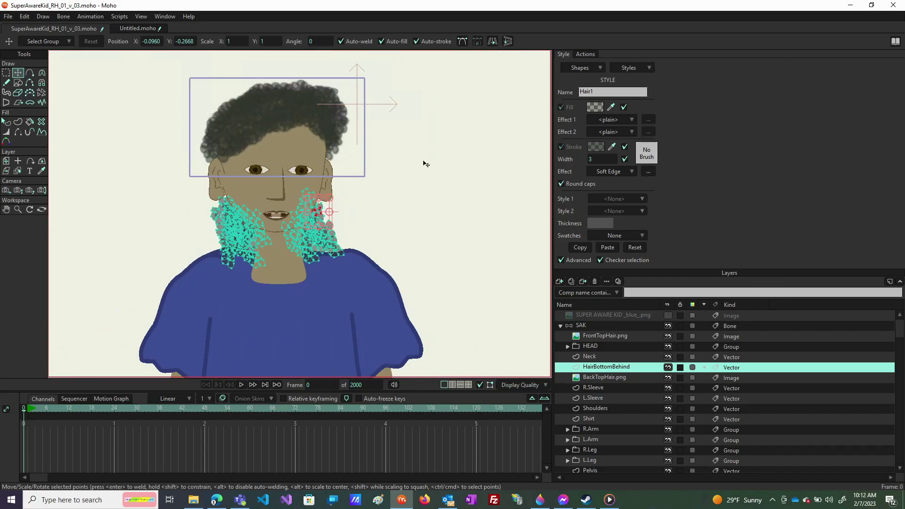
key("ctrl+r")
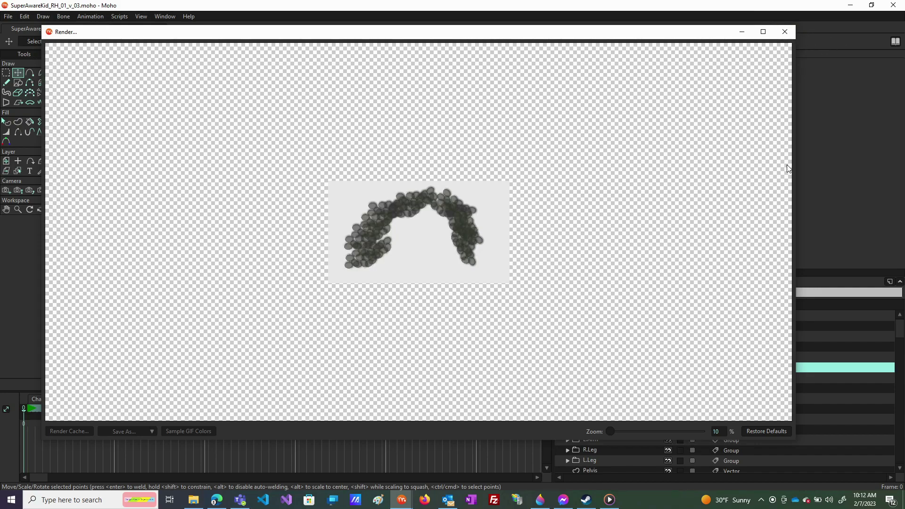
left_click(393, 447)
left_click(110, 140)
- Save the project file
left_click(8, 17)
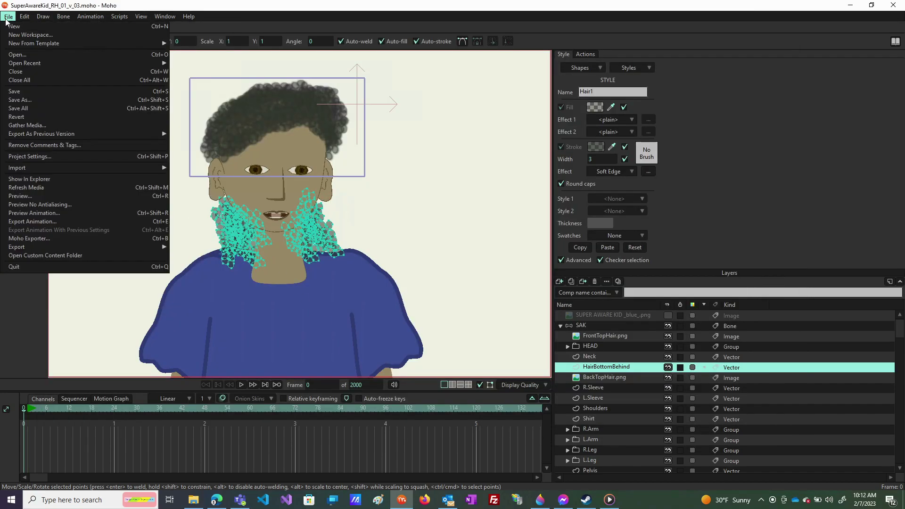
left_click(21, 92)
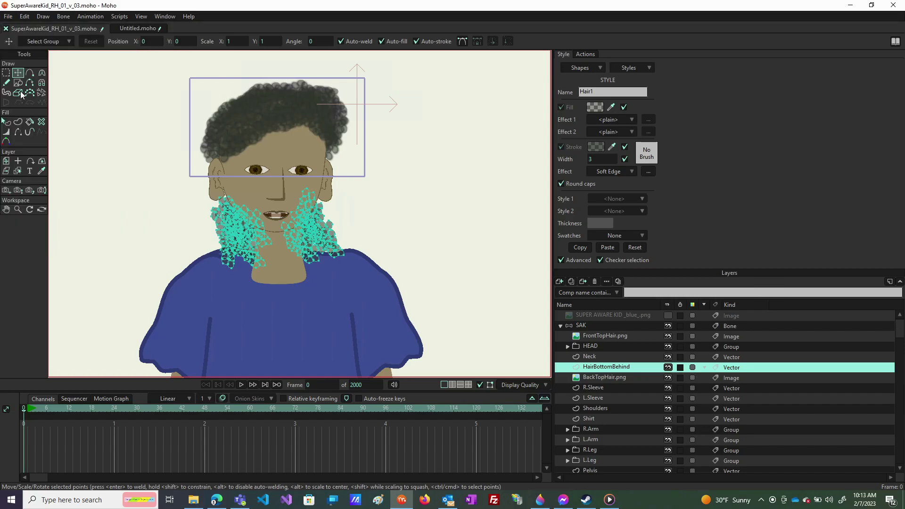
- Select all curls in HairBottomBehind and paste slightly offset duplicates over them to thicken the hair, ending at about X -0.2017, Y -0.3241
scroll(246, 208, "up", 2)
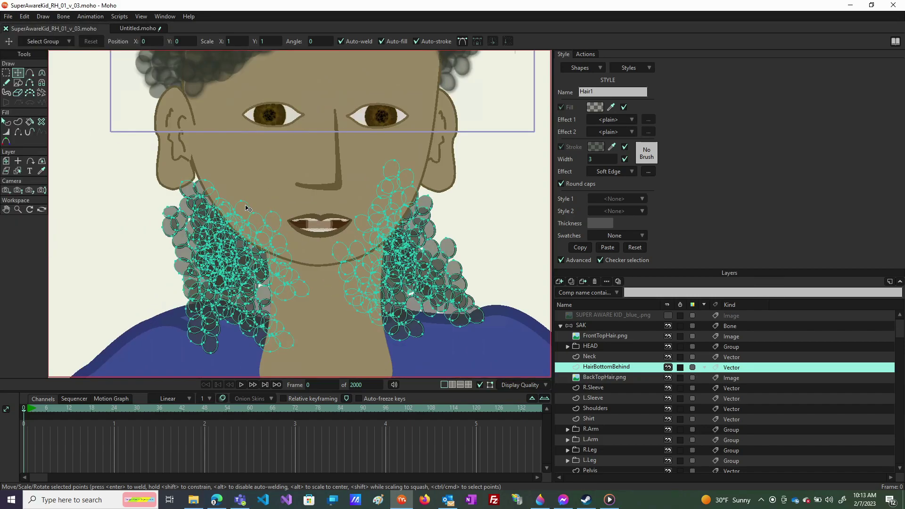
scroll(246, 208, "down", 2)
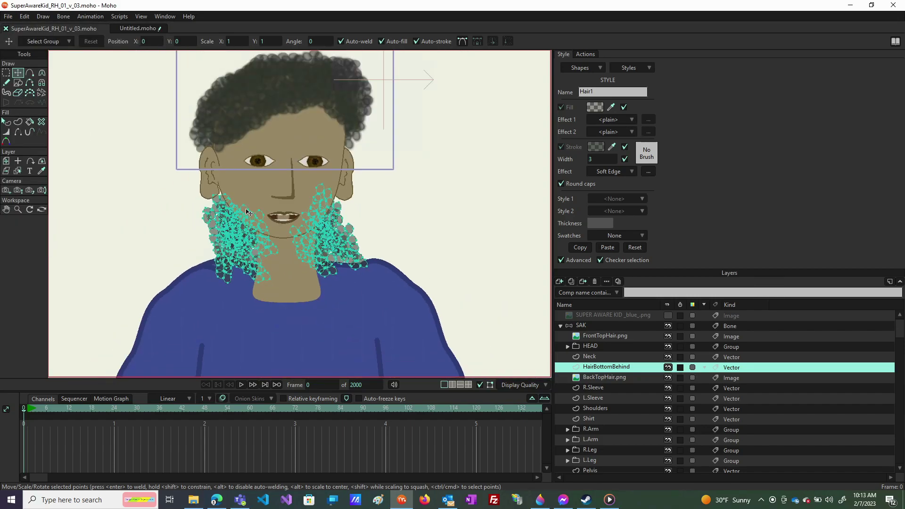
scroll(246, 211, "up", 1)
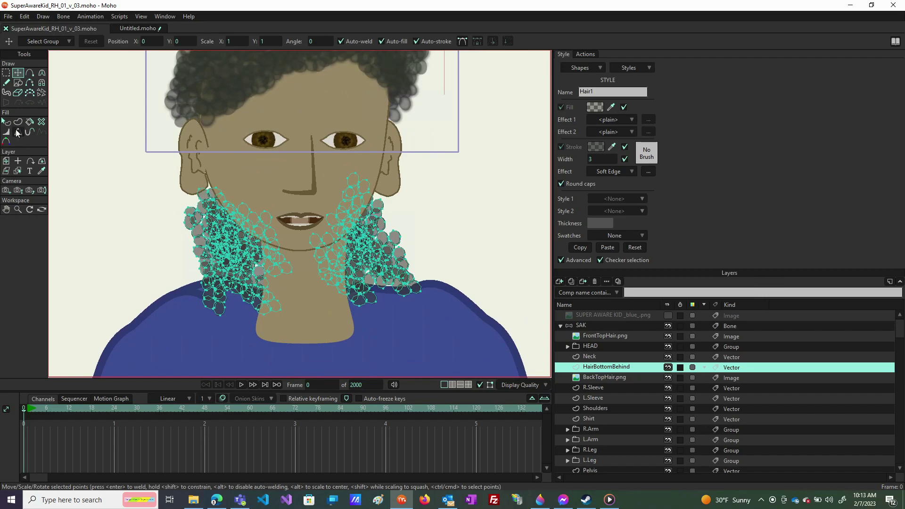
left_click(6, 74)
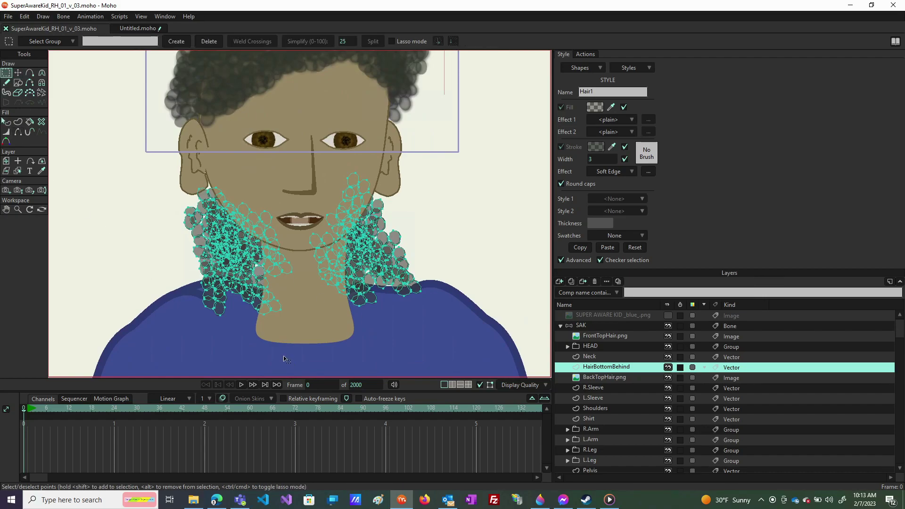
left_click_drag(128, 162, 466, 337)
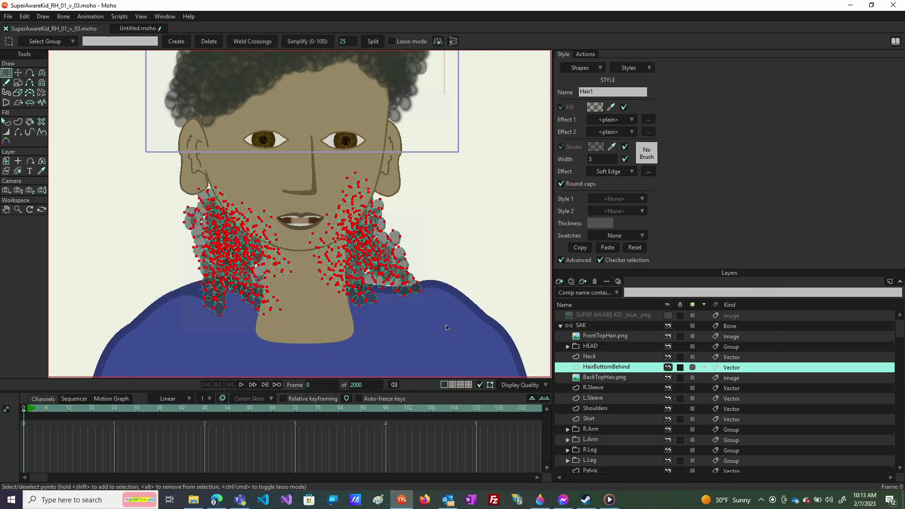
key("t")
left_click_drag(307, 289, 312, 293)
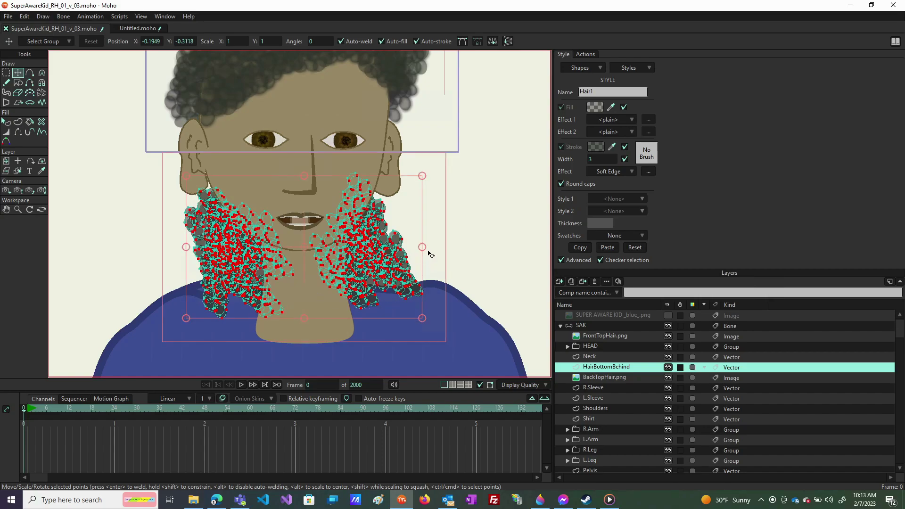
left_click_drag(435, 235, 434, 222)
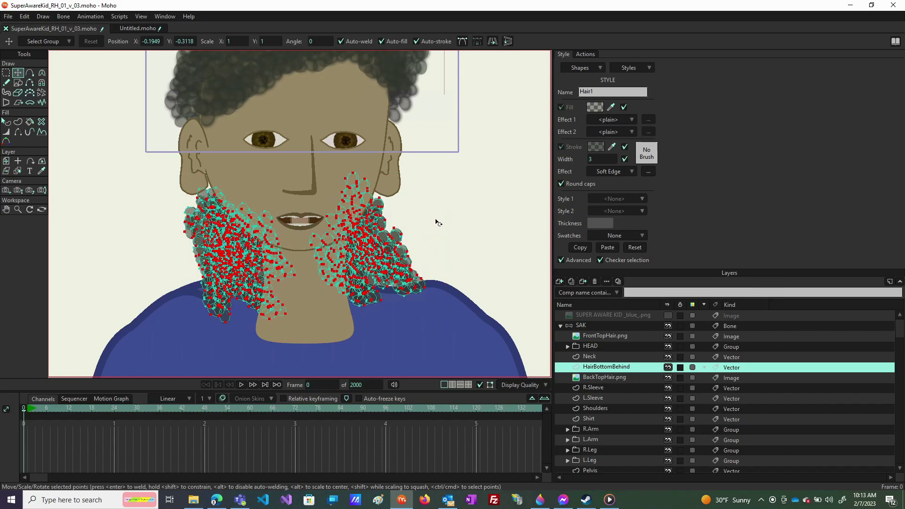
mouse_move(364, 260)
left_mouse_down()
mouse_move(356, 267)
mouse_move(380, 267)
left_mouse_up()
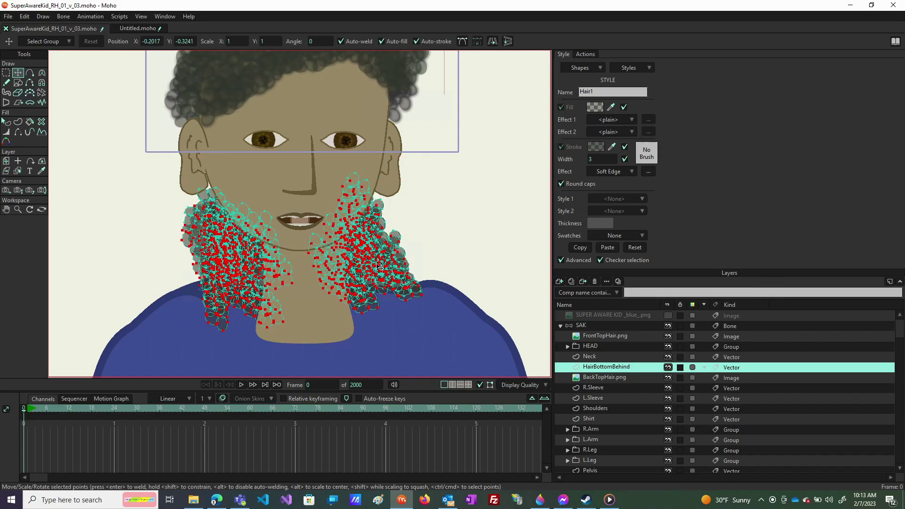
left_click(459, 219)
- Track the camera down to about Y -0.3097 to frame the lower hair, and render a preview of the frame
scroll(337, 203, "down", 3)
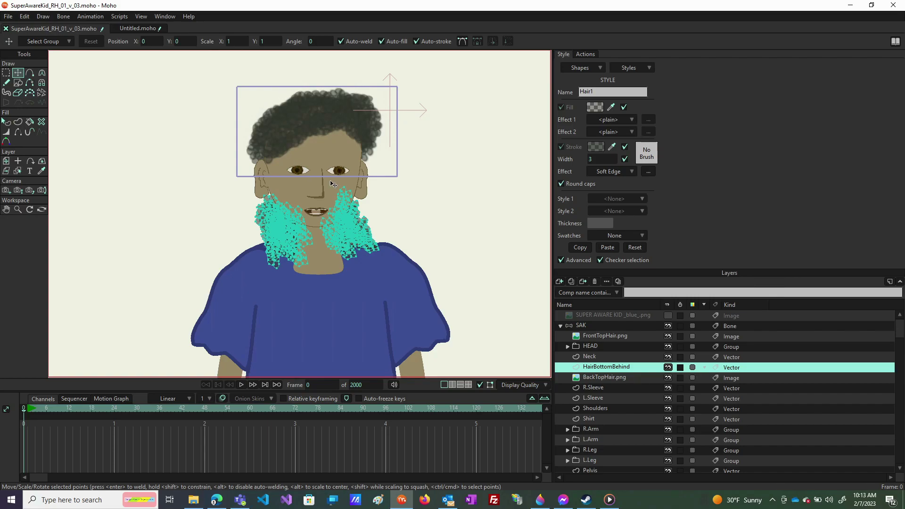
left_click(6, 190)
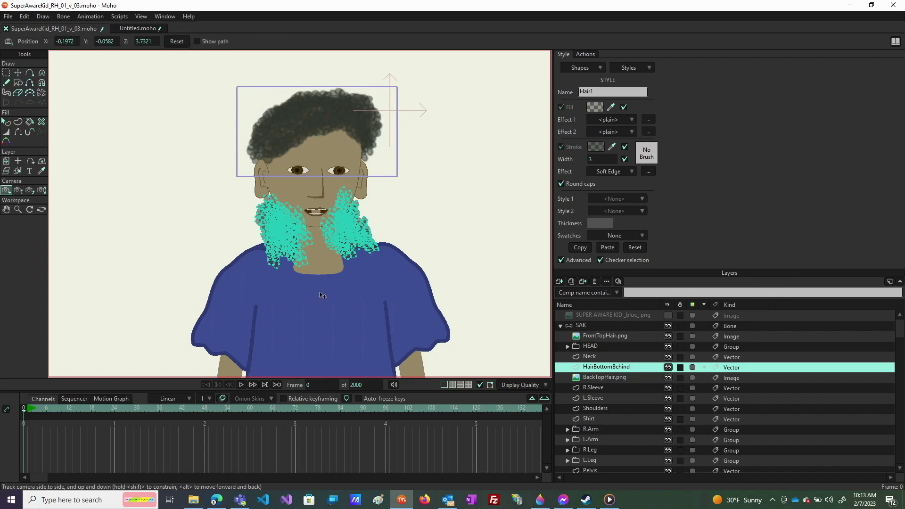
left_click_drag(324, 295, 323, 282)
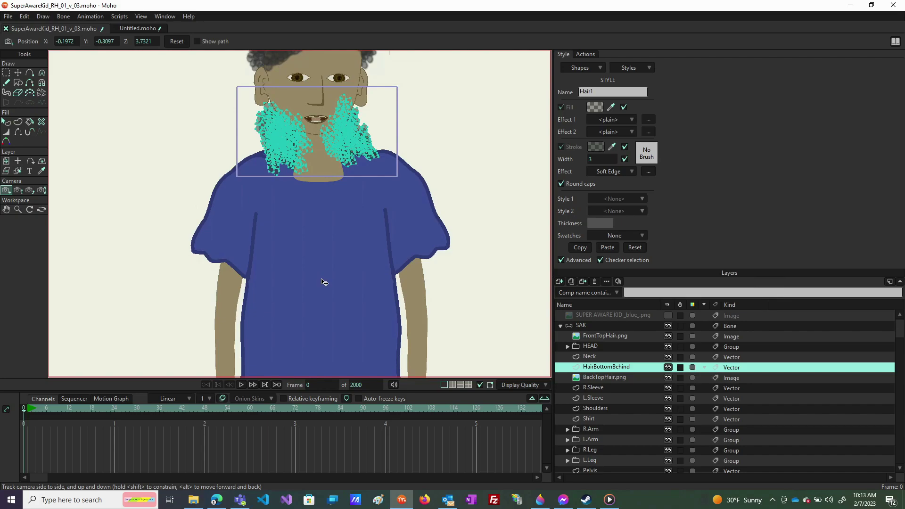
key("ctrl+r")
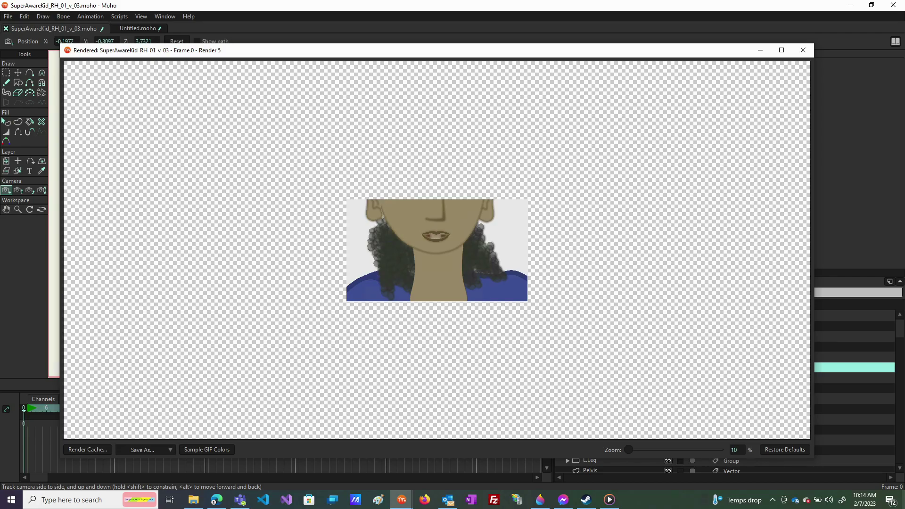
left_click(804, 50)
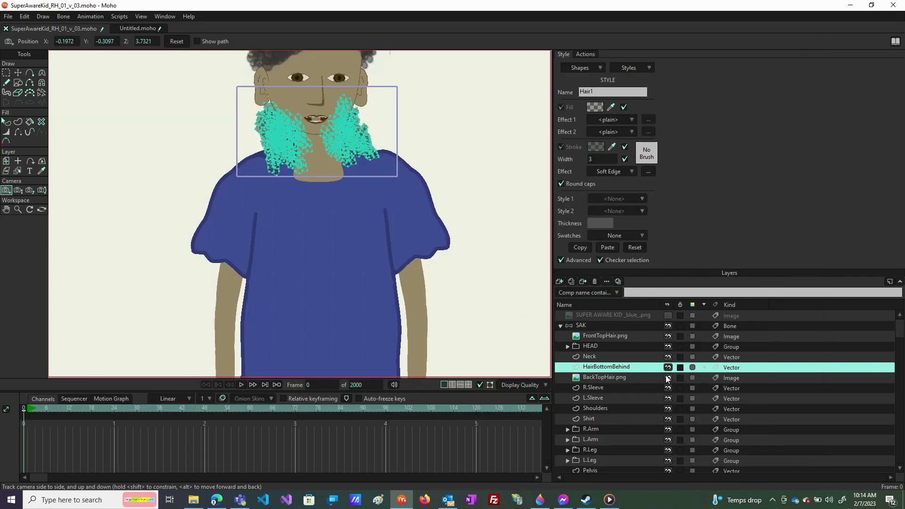
- Hide the Neck, HEAD, Shoulders, L.Sleeve, R.Sleeve, R.Arm and L.Arm layers to isolate the lower hair within the camera frame
left_click(668, 357)
left_click(667, 347)
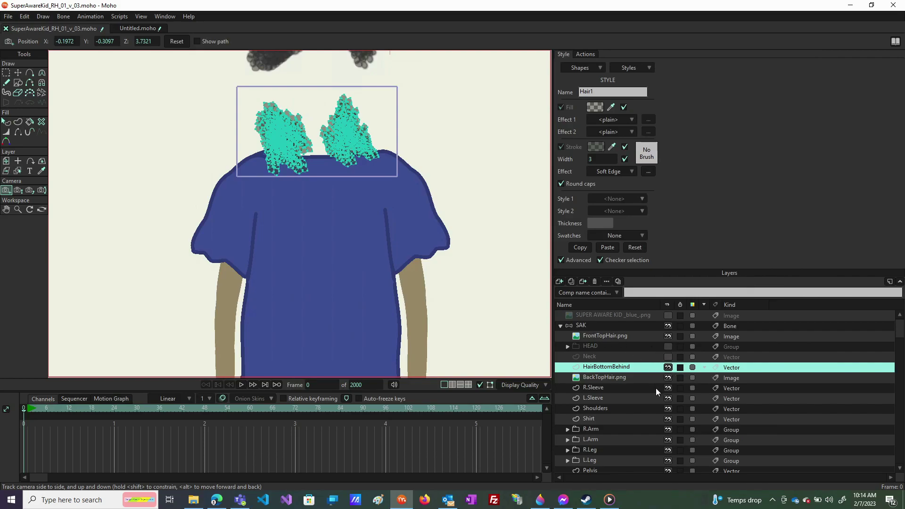
left_click(669, 409)
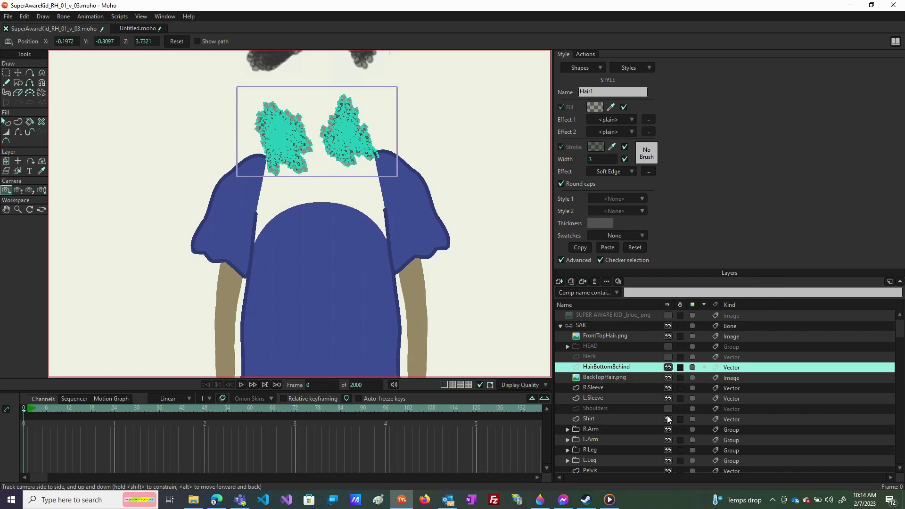
left_click(668, 398)
left_click(668, 388)
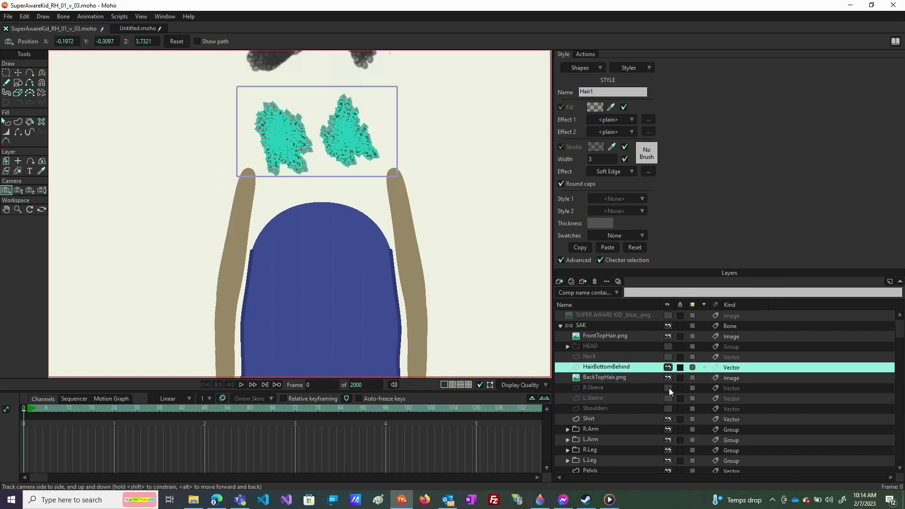
left_click(671, 430)
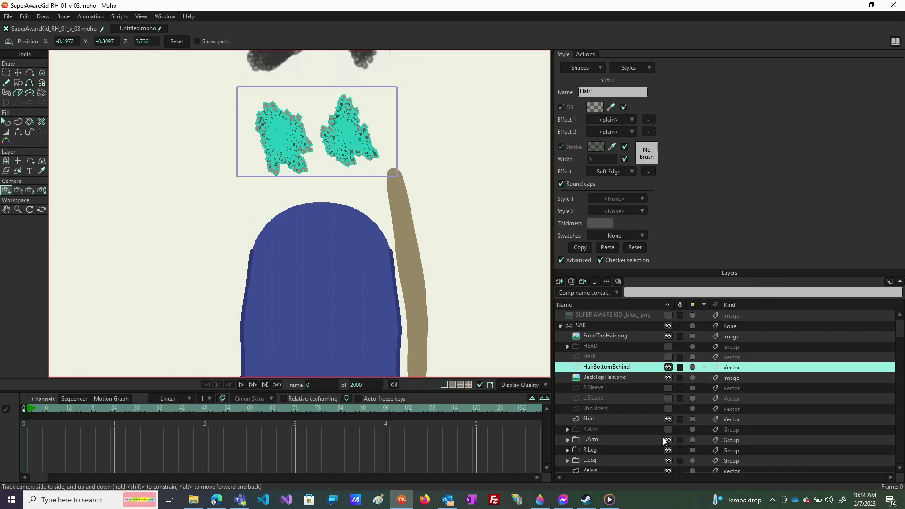
left_click(669, 440)
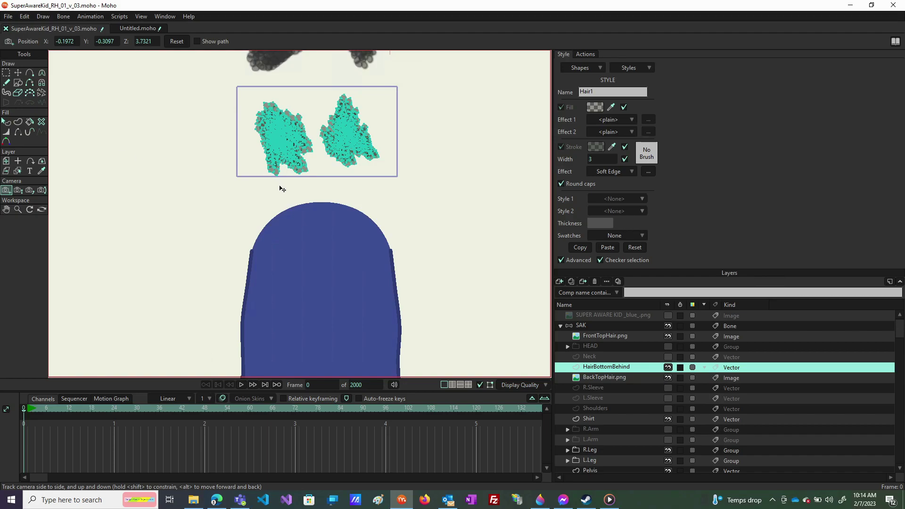
- Render the current frame of the lower hair and save it as the PNG image BackLowHair.png
key("ctrl+r")
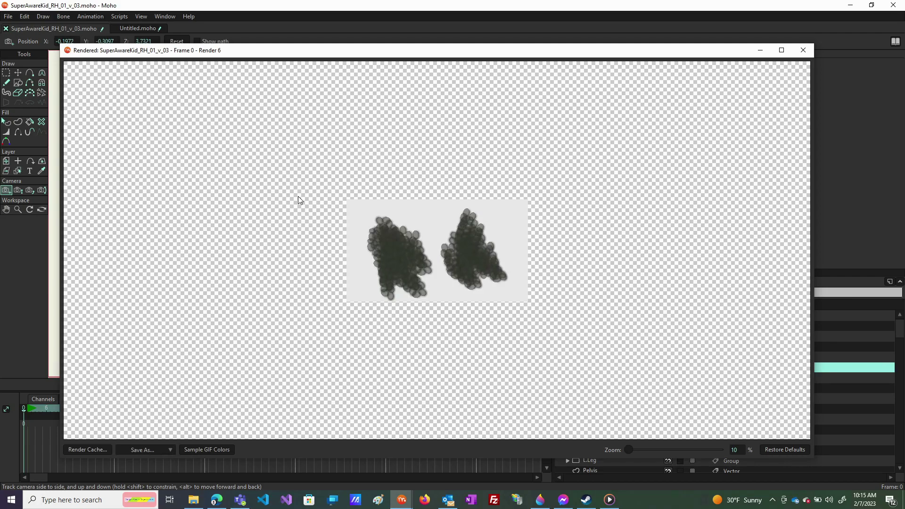
left_click(170, 450)
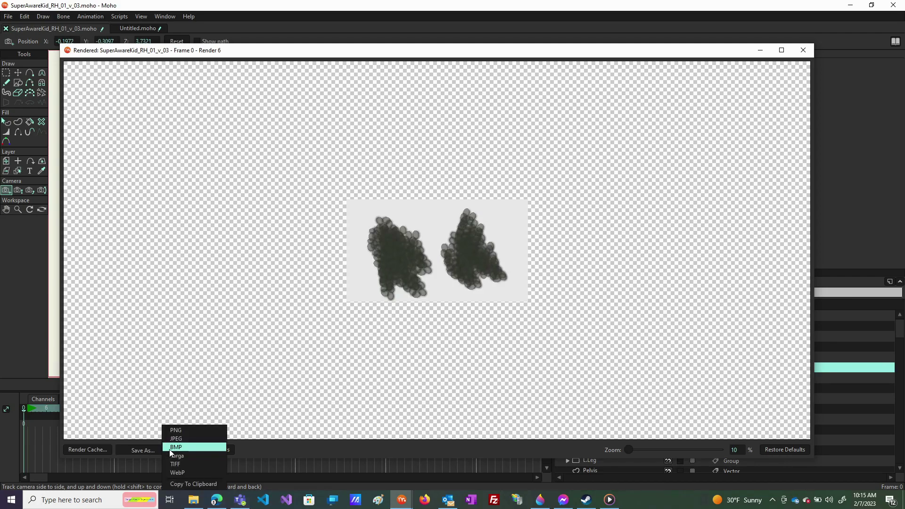
left_click(184, 430)
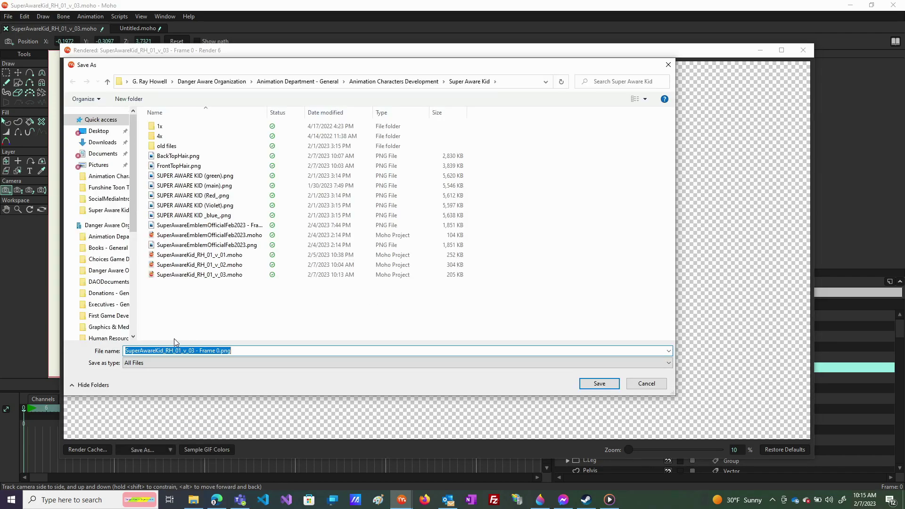
left_click(172, 156)
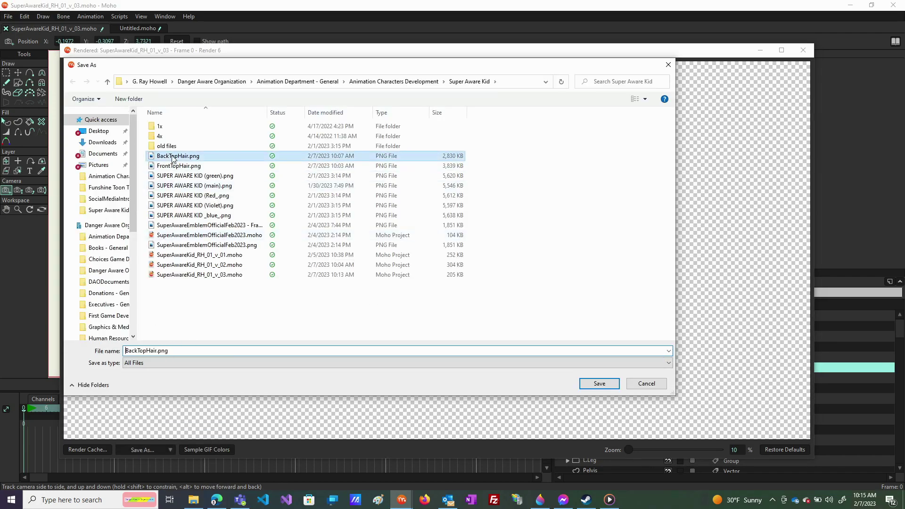
double_click(140, 351)
left_click_drag(138, 351, 147, 351)
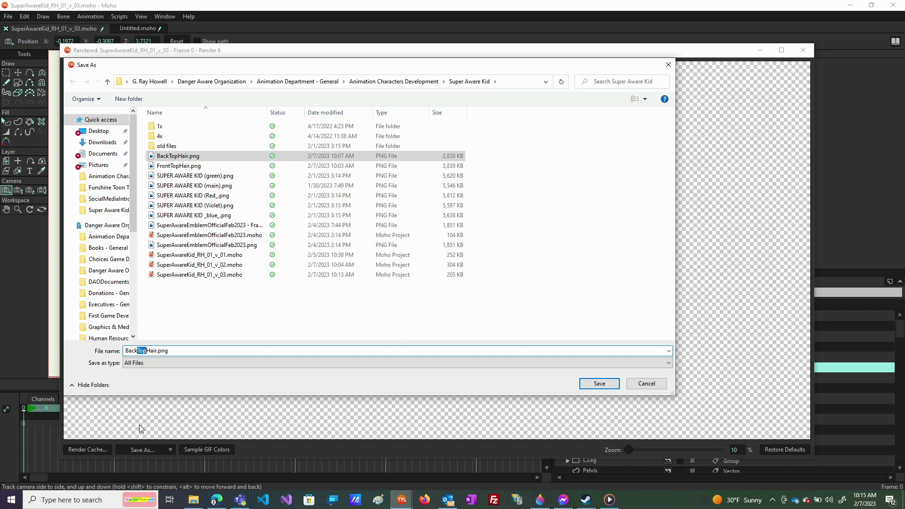
type("Low")
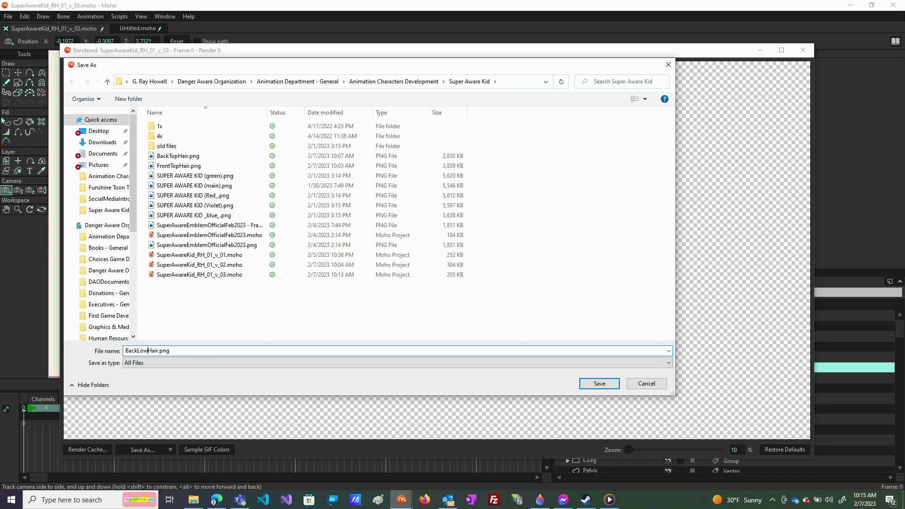
key("Return")
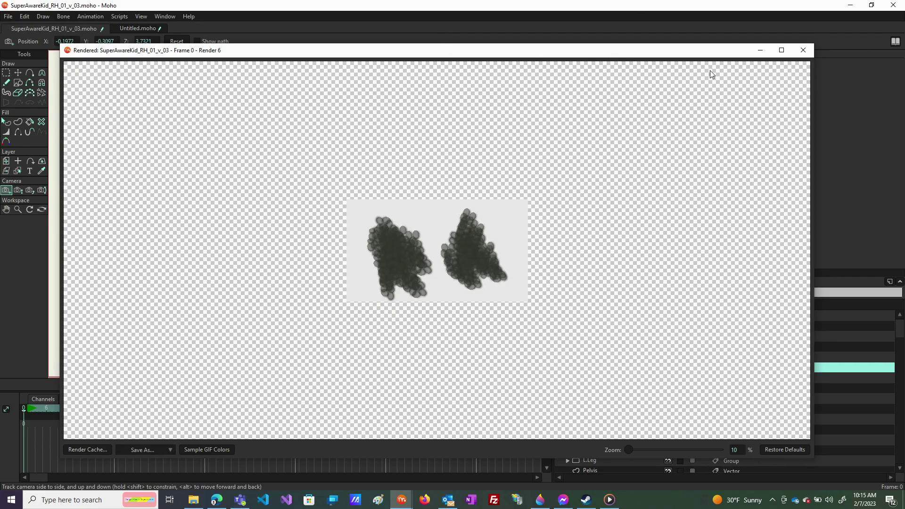
left_click(804, 51)
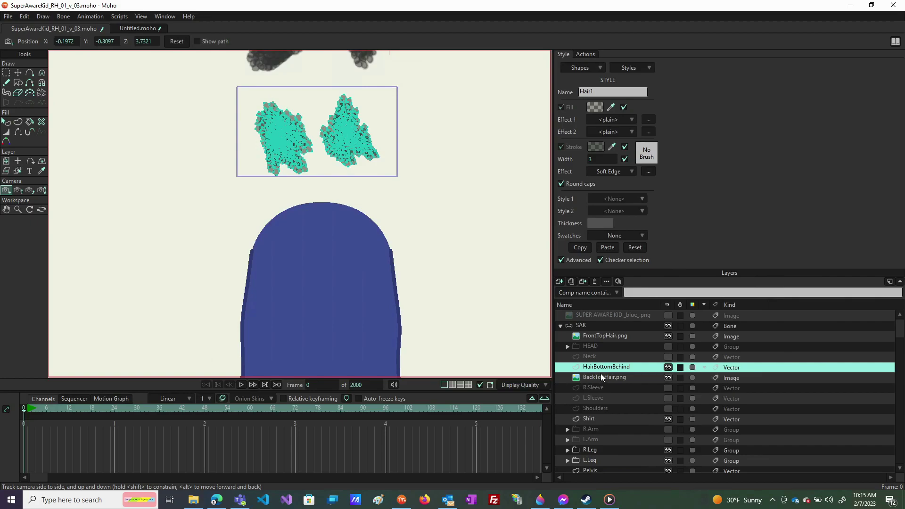
- Add BackLowHair.png as an image layer directly above HairBottomBehind
left_click(560, 282)
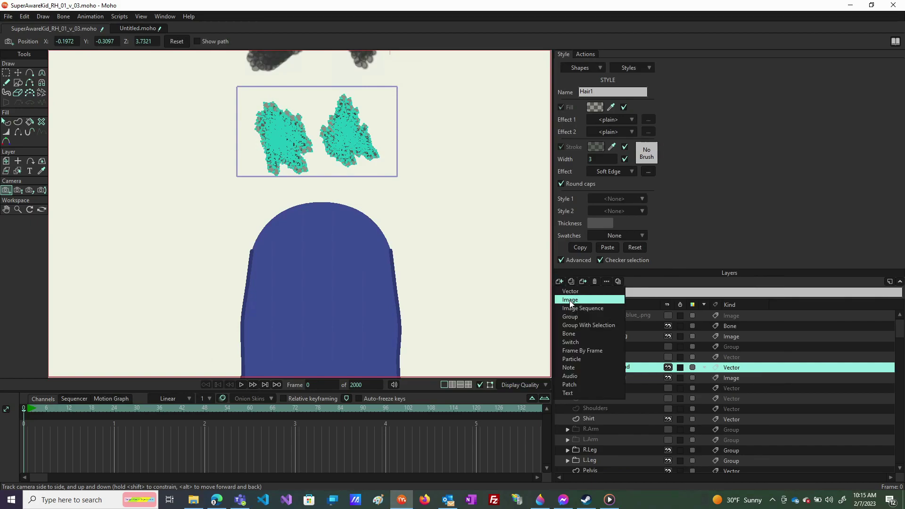
left_click(569, 301)
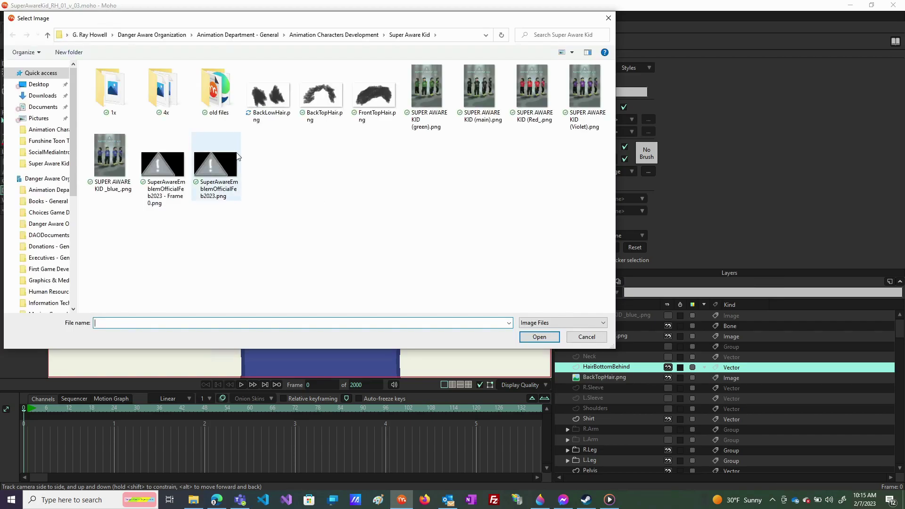
double_click(276, 101)
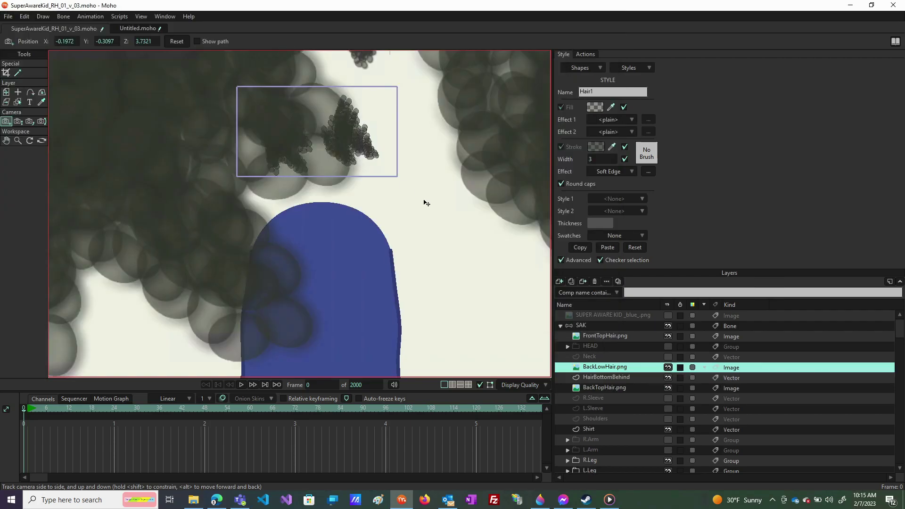
- Scale the BackLowHair.png layer down to 0.12 and move it over the vector hair, at about X -0.1942, Y -0.3117
scroll(434, 201, "down", 5)
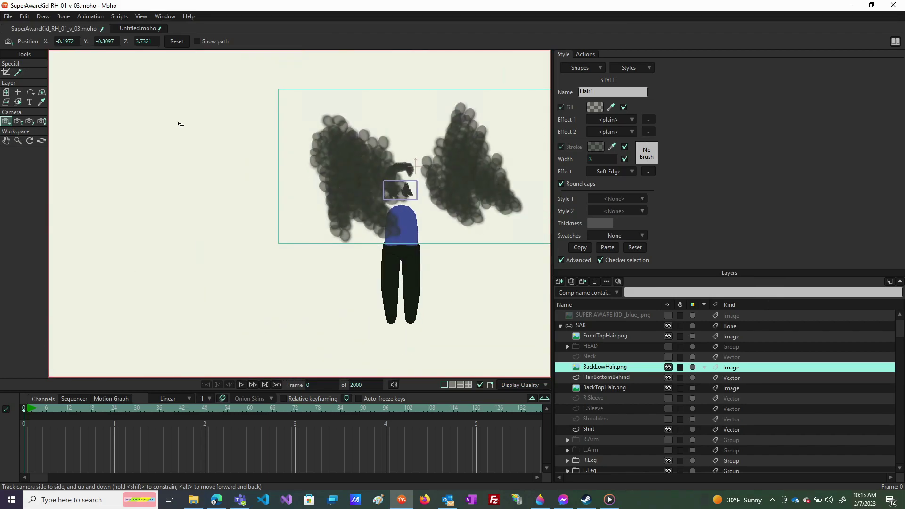
left_click(6, 93)
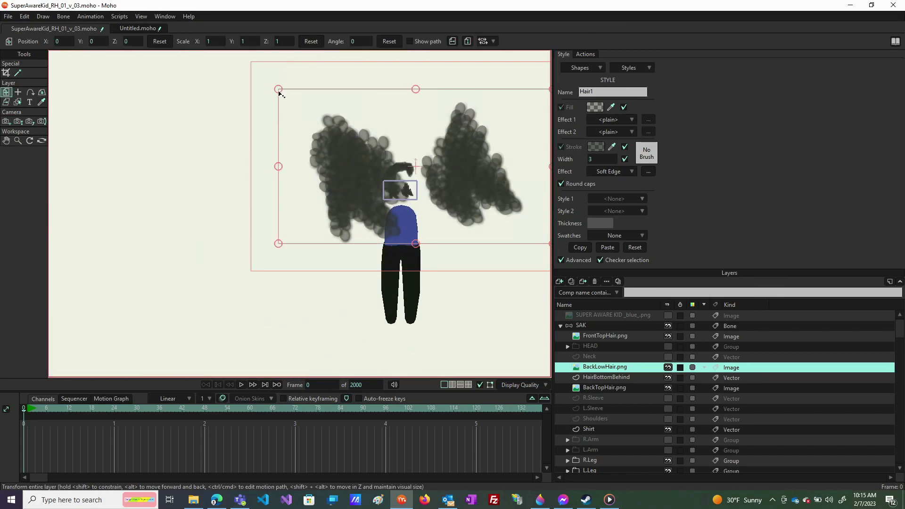
left_click_drag(279, 89, 396, 143)
scroll(396, 143, "up", 5)
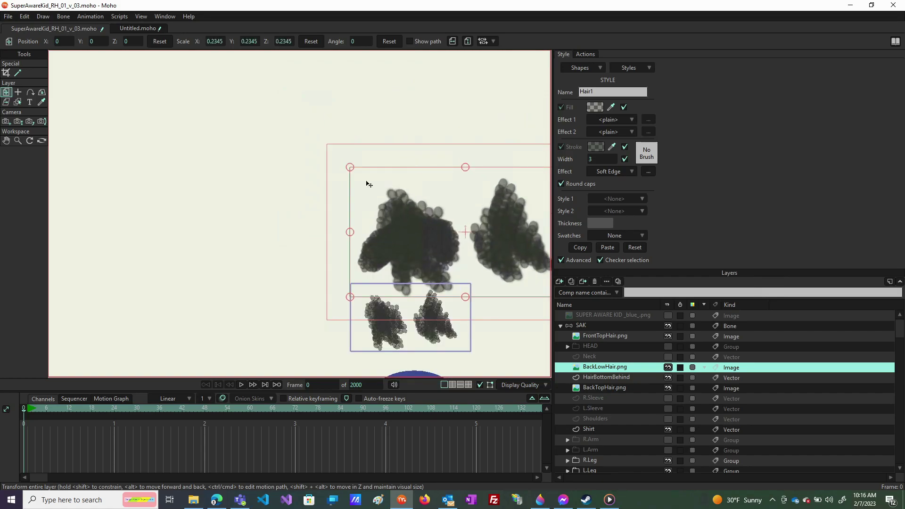
left_click_drag(350, 167, 396, 193)
left_click_drag(513, 238, 456, 323)
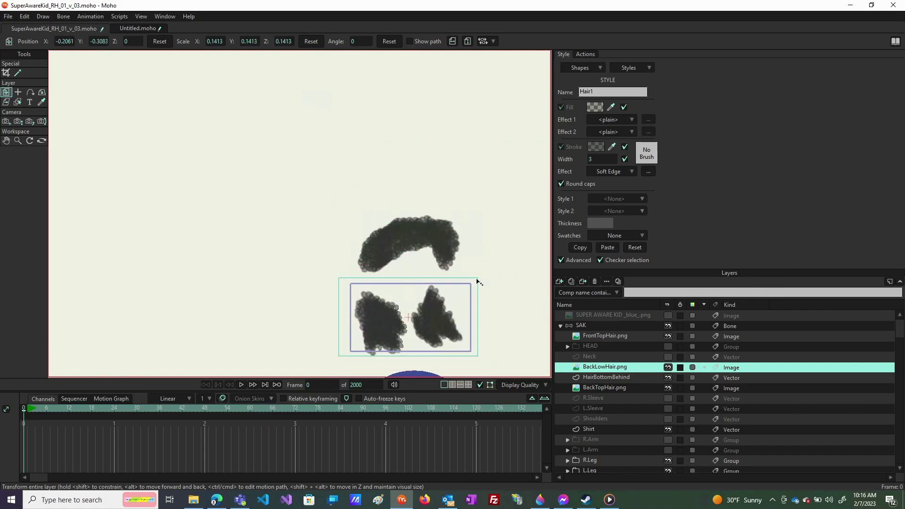
left_click_drag(443, 304, 428, 320)
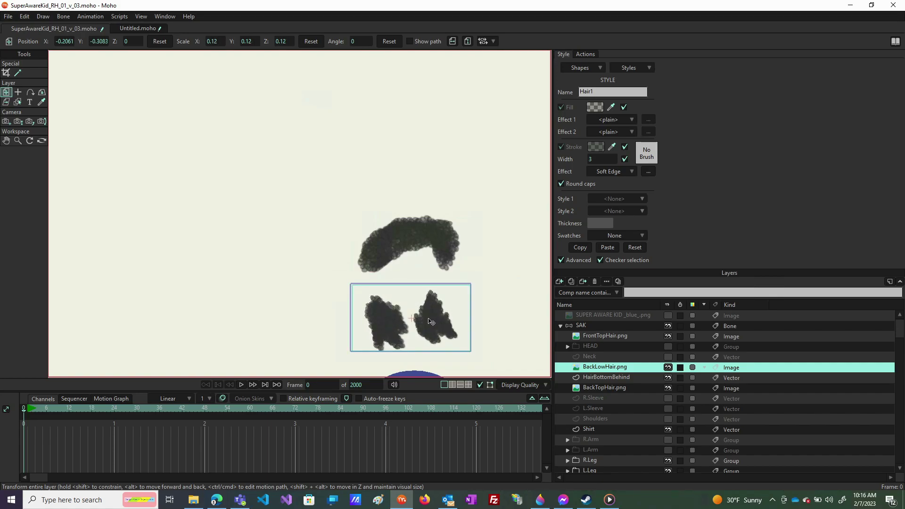
- Fine-tune BackLowHair.png to the camera frame, at scale 0.1225 and position about X -0.1977, Y -0.3096
scroll(430, 321, "up", 5)
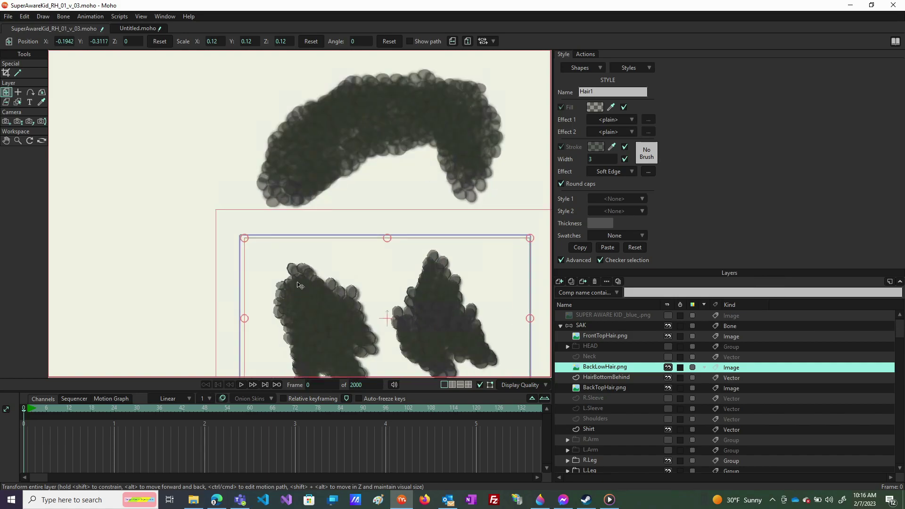
left_click_drag(245, 240, 242, 244)
scroll(261, 236, "down", 3)
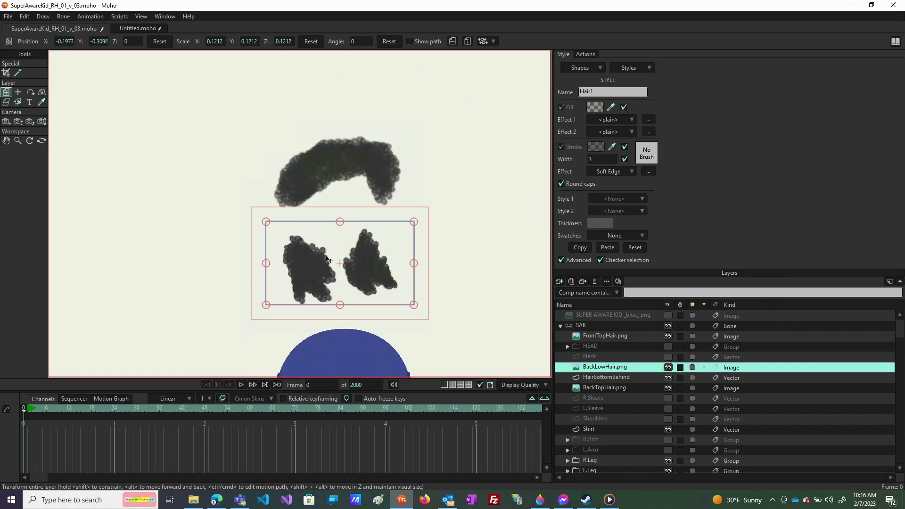
scroll(424, 325, "up", 3)
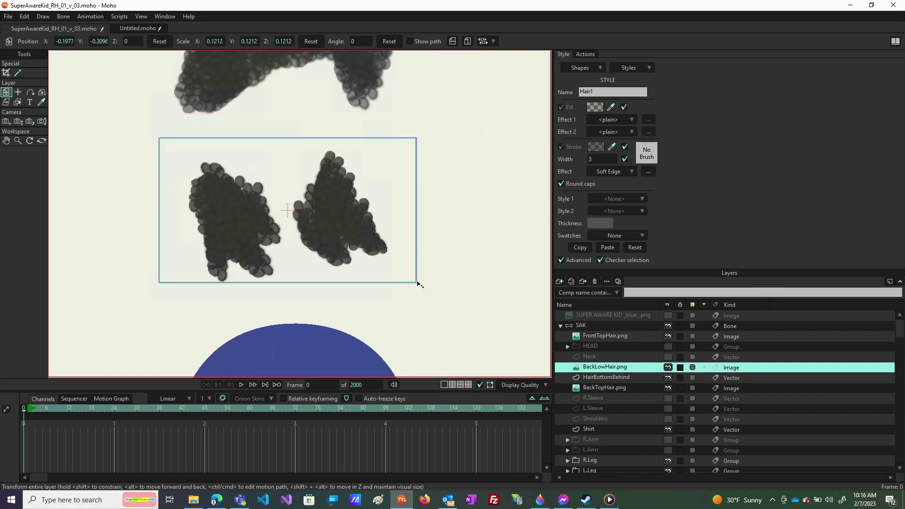
left_click_drag(420, 286, 418, 282)
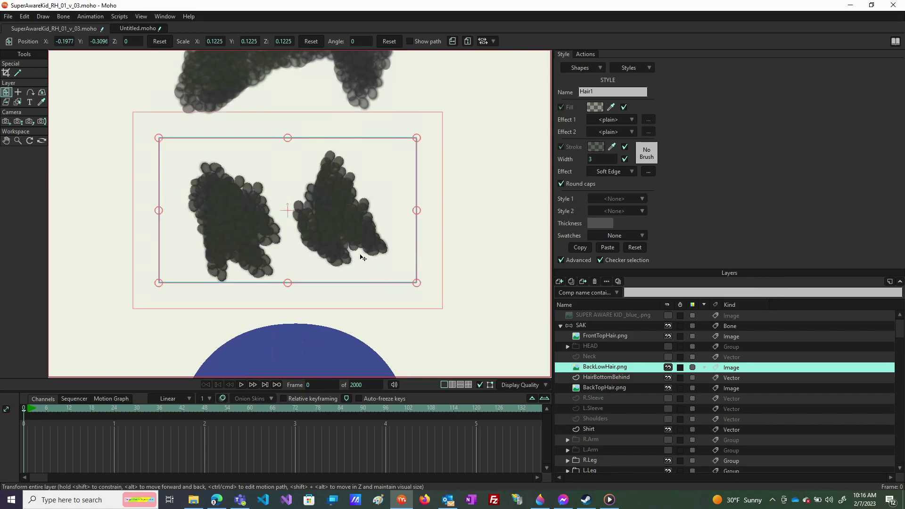
- Try to delete all vector curls in the HairBottomBehind layer
left_click(644, 377)
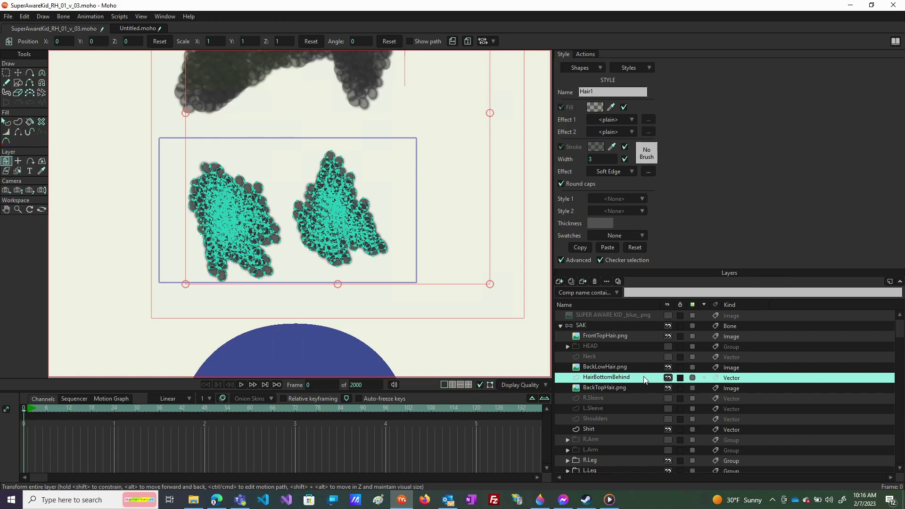
left_click(5, 74)
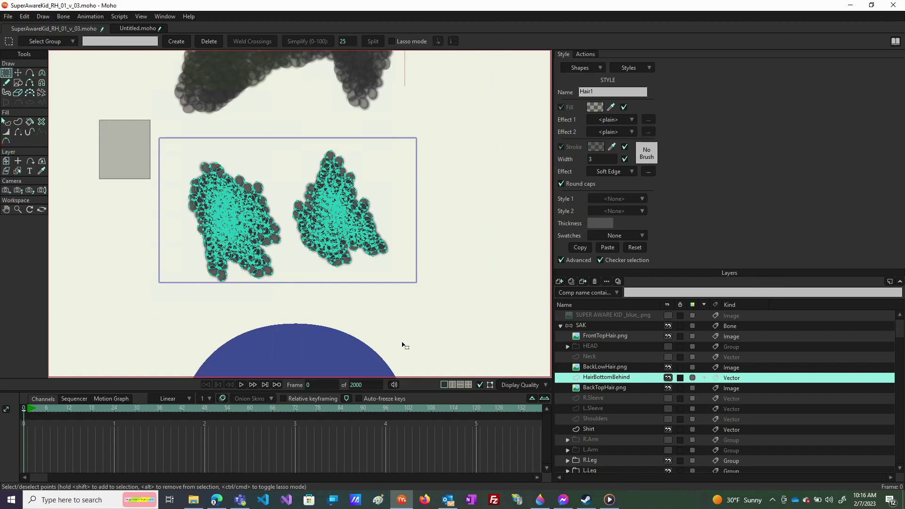
key("ctrl+a")
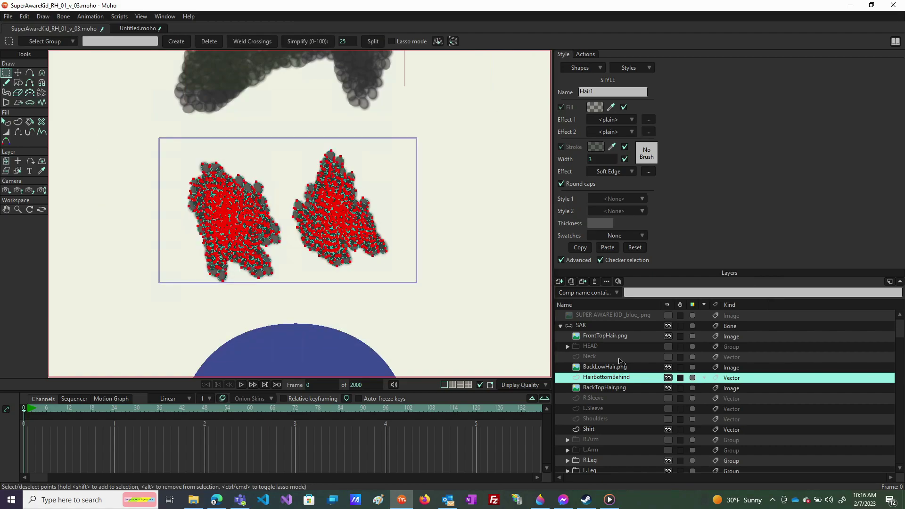
key("Delete")
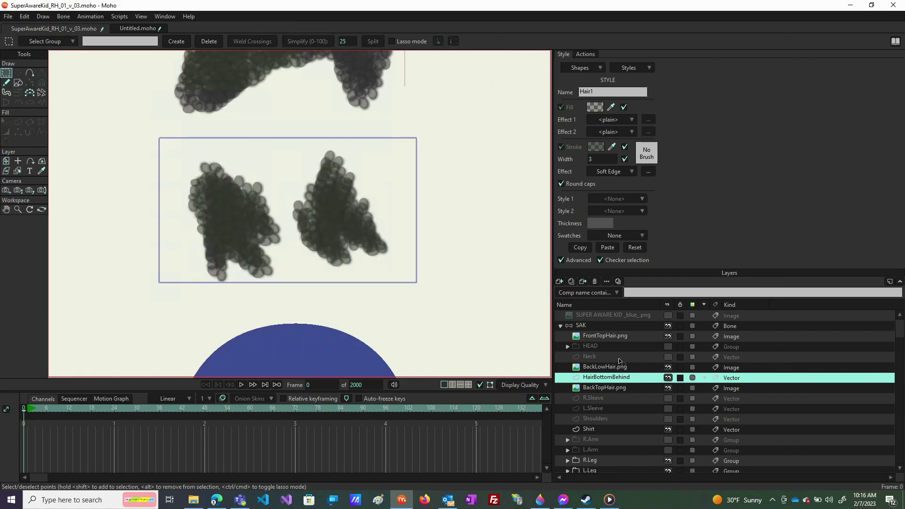
key("ctrl+z")
key("t")
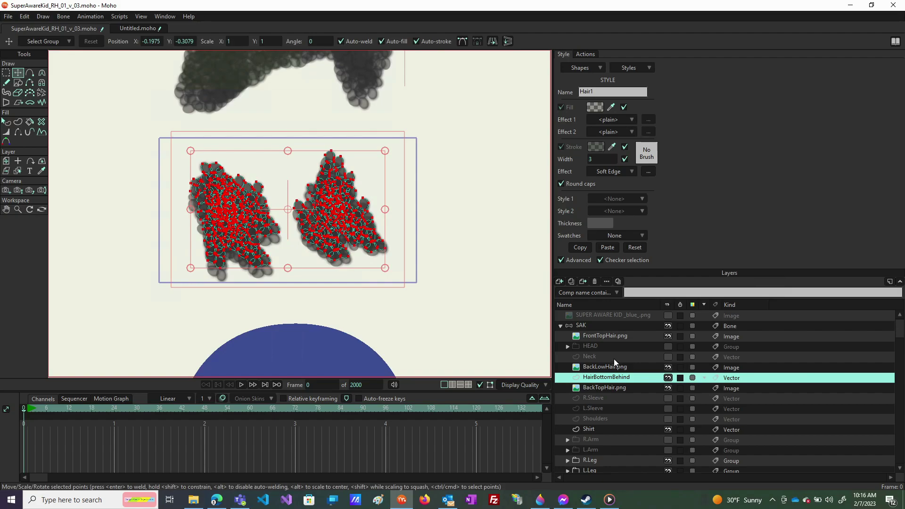
key("Delete")
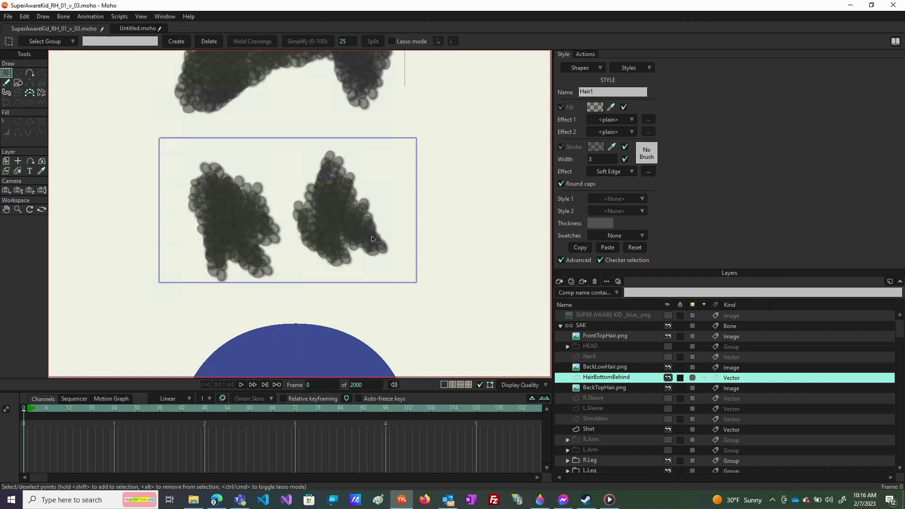
scroll(367, 228, "up", 2)
scroll(367, 228, "up", 1)
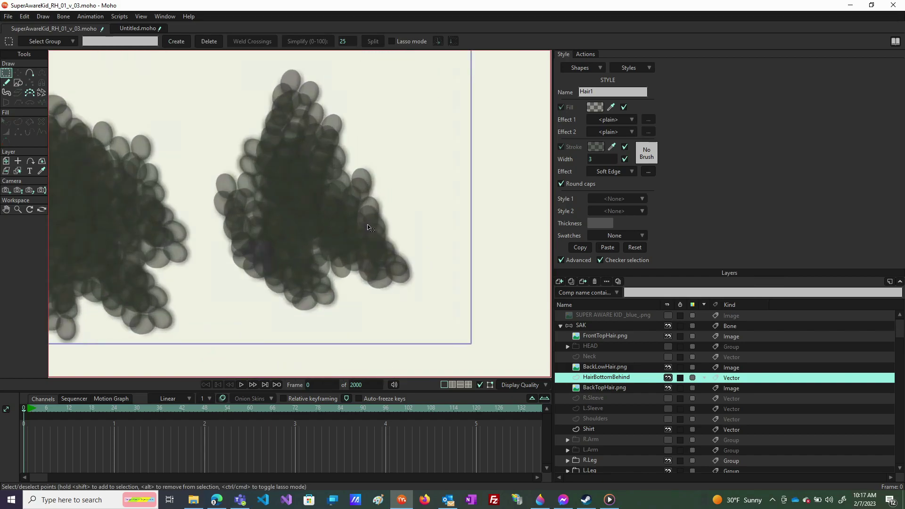
- Select the entire left curl cluster in HairBottomBehind and delete it
key("ctrl+a")
key("t")
scroll(369, 228, "down", 3)
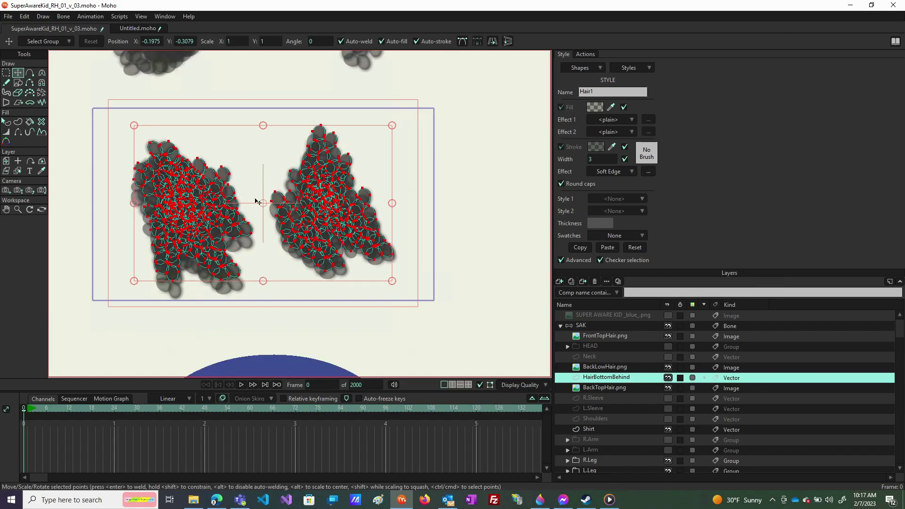
left_click(6, 74)
left_click_drag(106, 131, 256, 323)
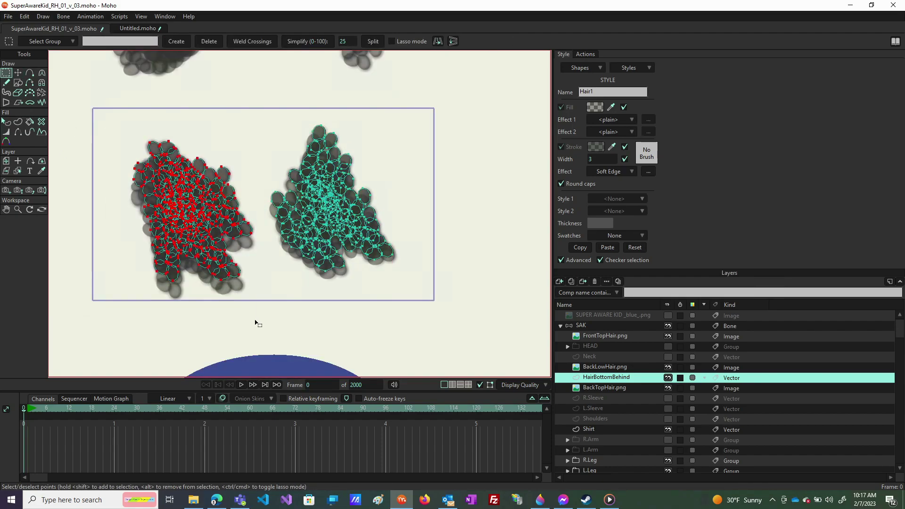
key("Delete")
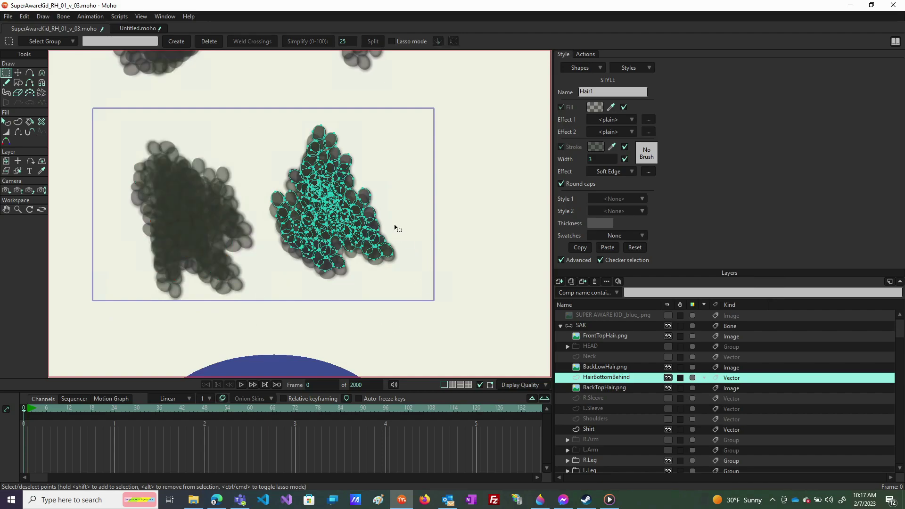
- Delete the inner curls of the right cluster in HairBottomBehind, keeping only the curls around its outer edge
left_click_drag(359, 228, 306, 181)
key("Delete")
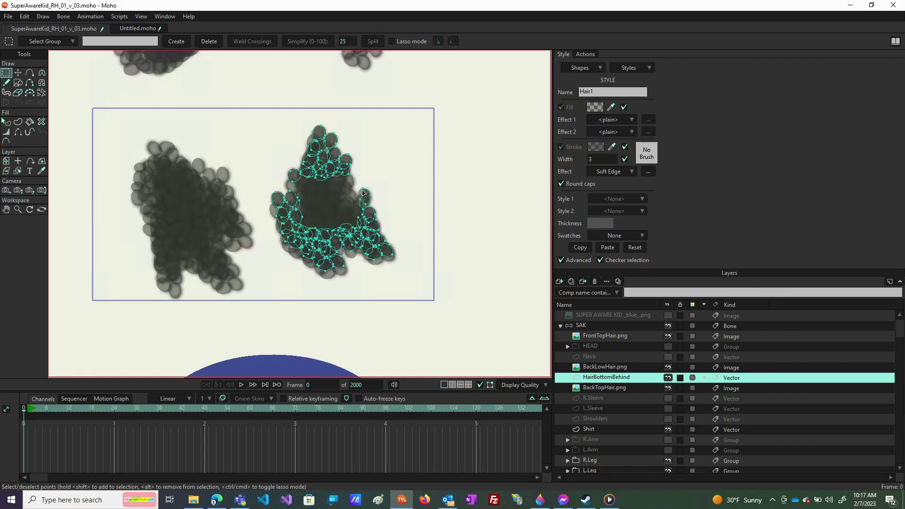
scroll(323, 170, "up", 3)
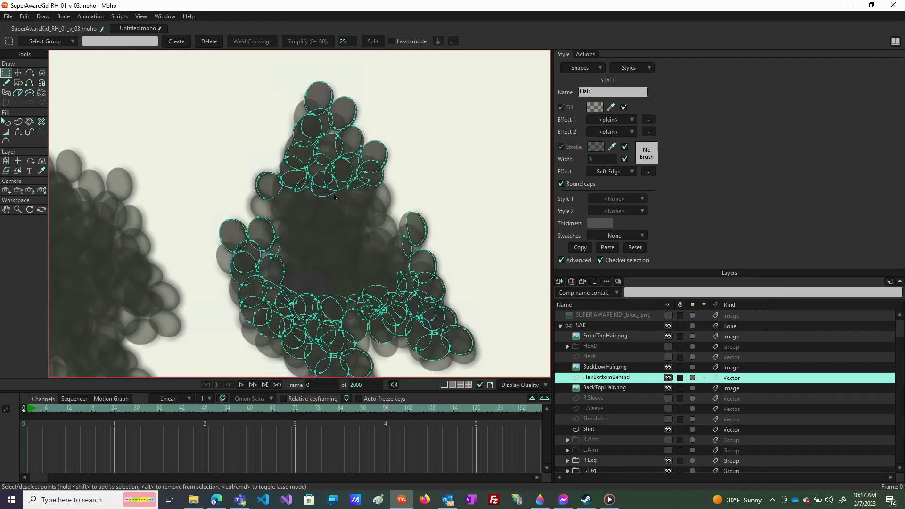
left_click(334, 197)
key("Delete")
left_click_drag(286, 289, 352, 346)
key("Delete")
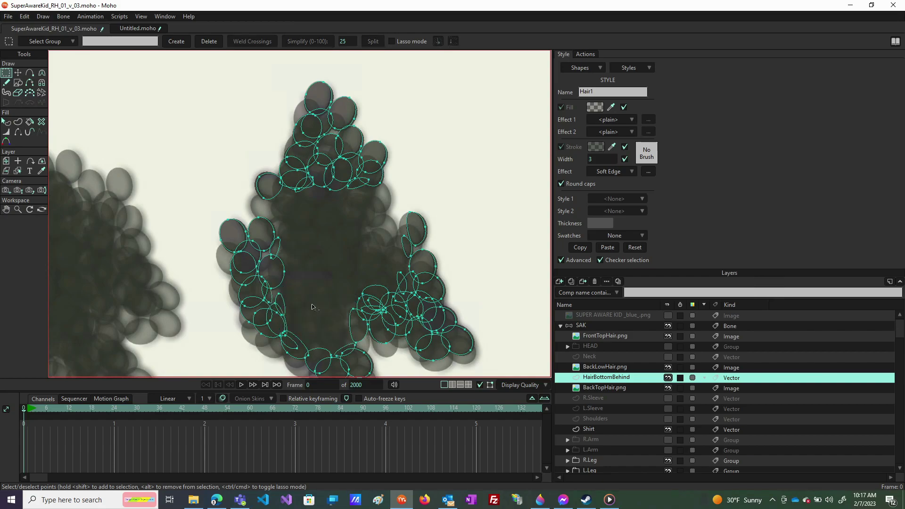
left_click_drag(353, 258, 401, 320)
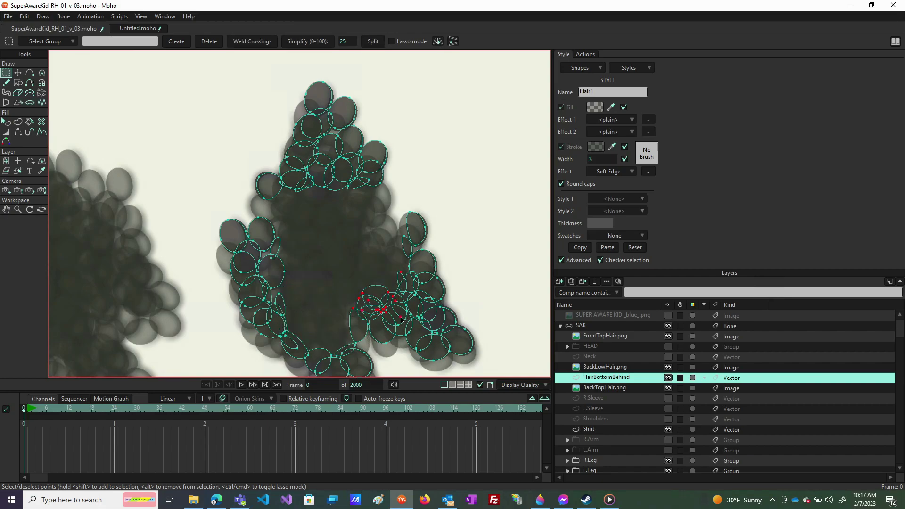
key("Delete")
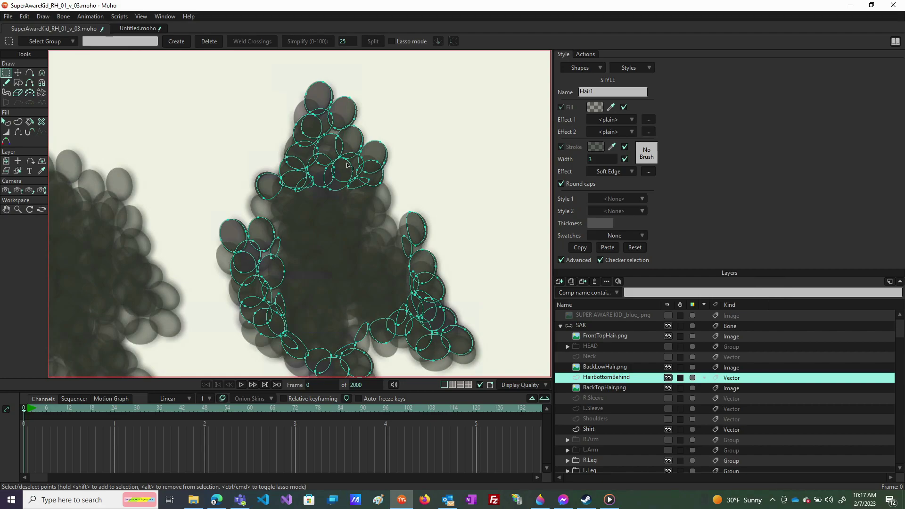
- Hide the HairBottomBehind layer and compare the lower hair with and without its vector edge curls
scroll(347, 165, "down", 3)
scroll(345, 165, "up", 1)
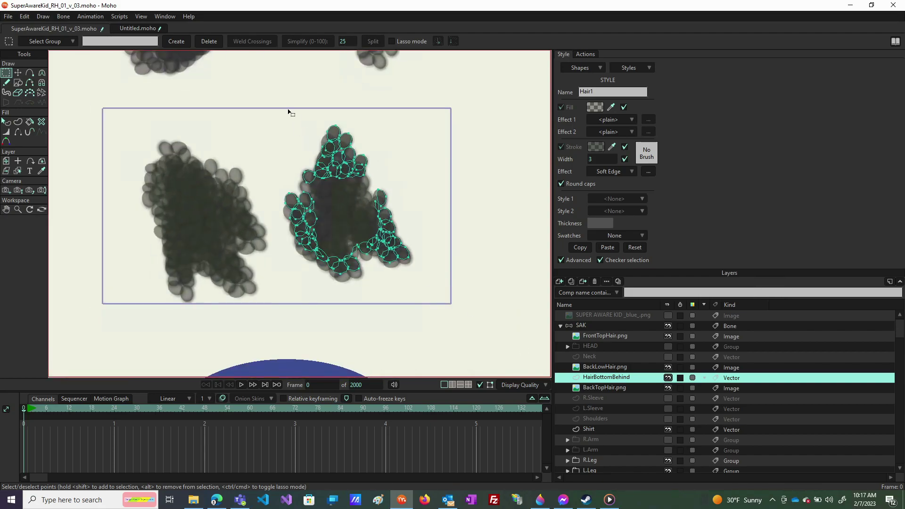
scroll(301, 118, "up", 3)
scroll(302, 118, "down", 2)
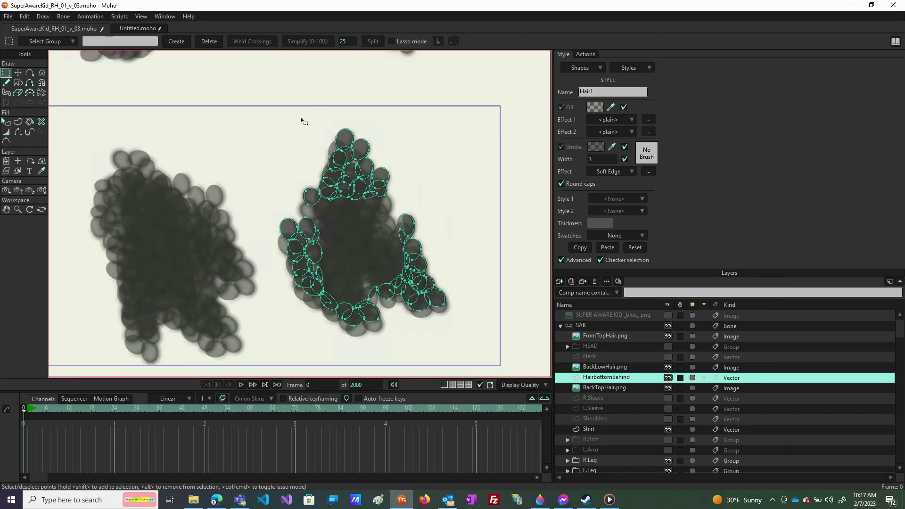
left_click(668, 377)
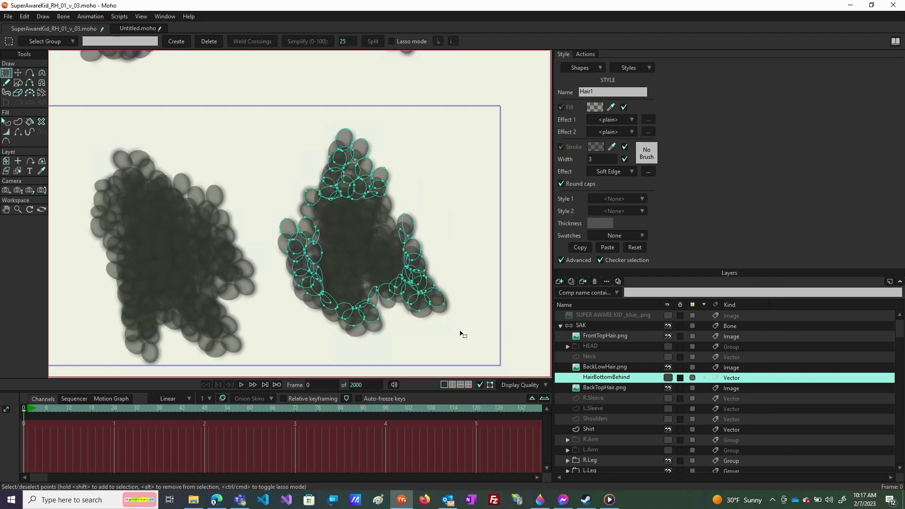
left_click(645, 389)
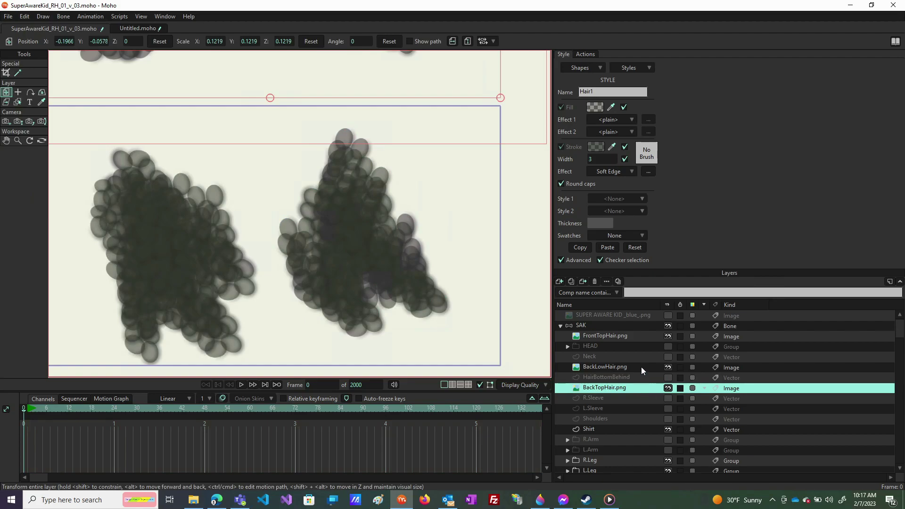
left_click(641, 378)
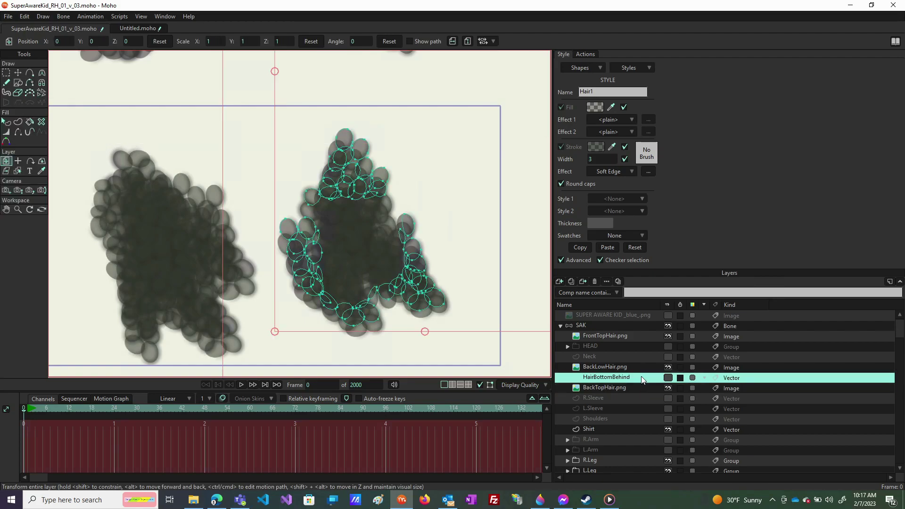
left_click(637, 388)
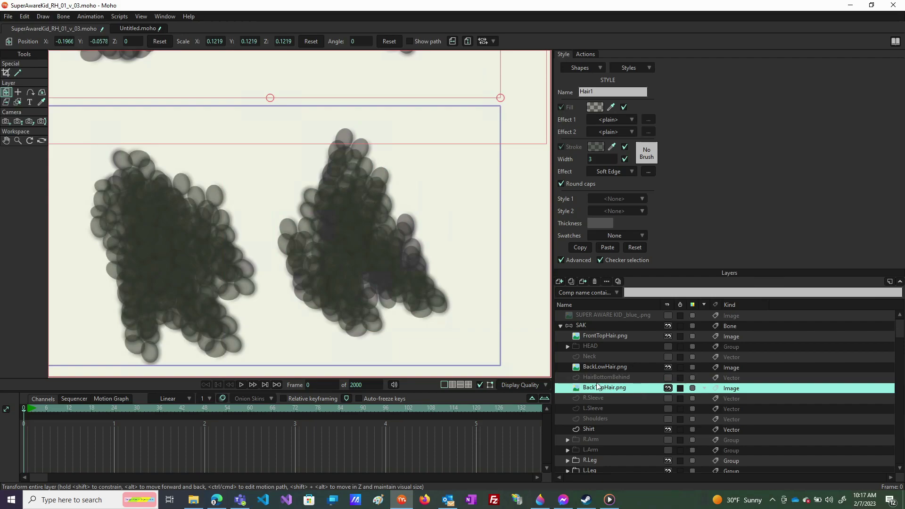
scroll(285, 208, "down", 3)
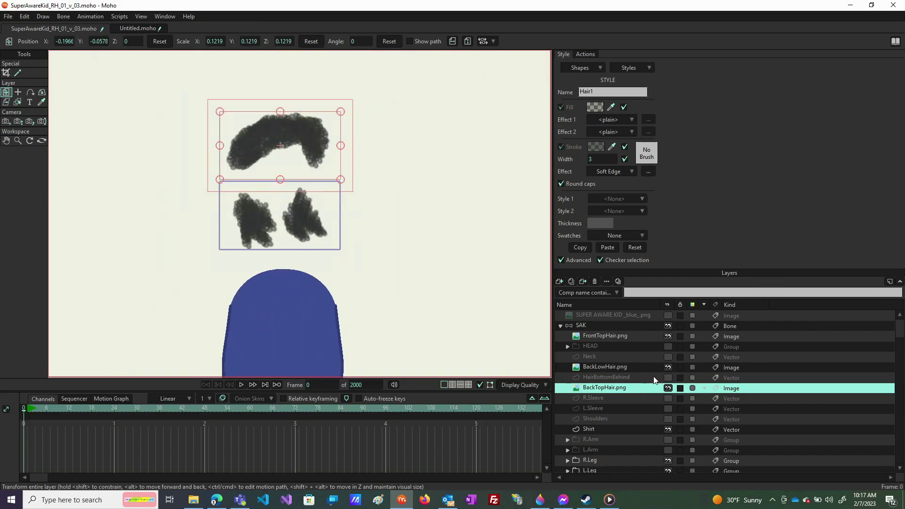
- Make the HairBottomBehind, Neck, HEAD, Shoulders, arm and sleeve layers visible
left_click(668, 377)
left_click(668, 358)
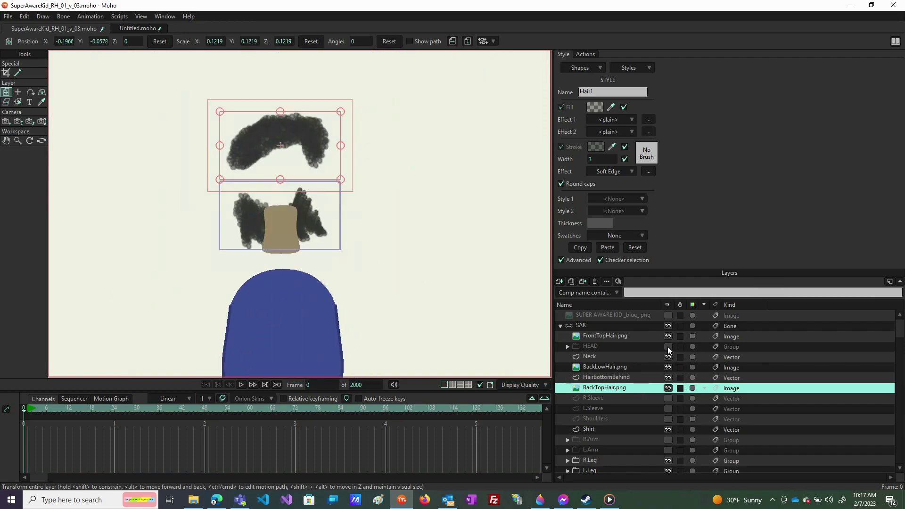
left_click(668, 346)
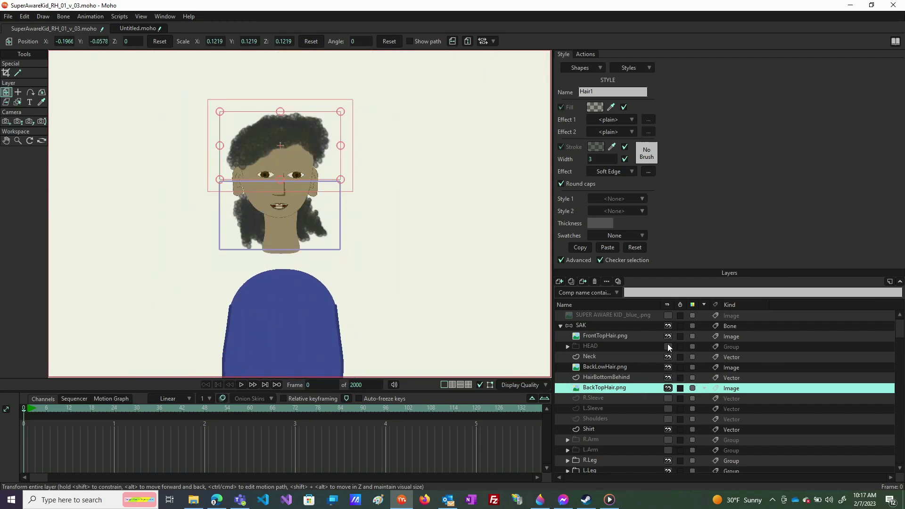
left_click(668, 449)
left_click(668, 439)
left_click(668, 419)
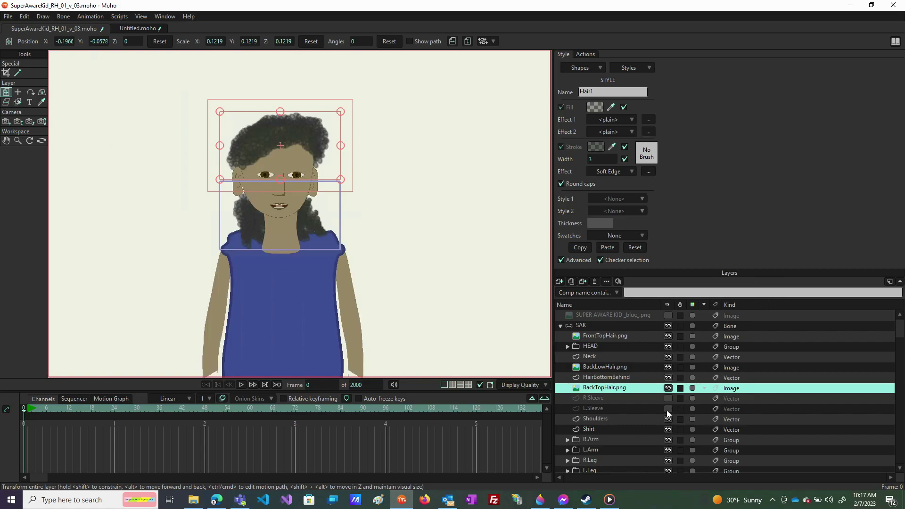
left_click(667, 409)
left_click(668, 398)
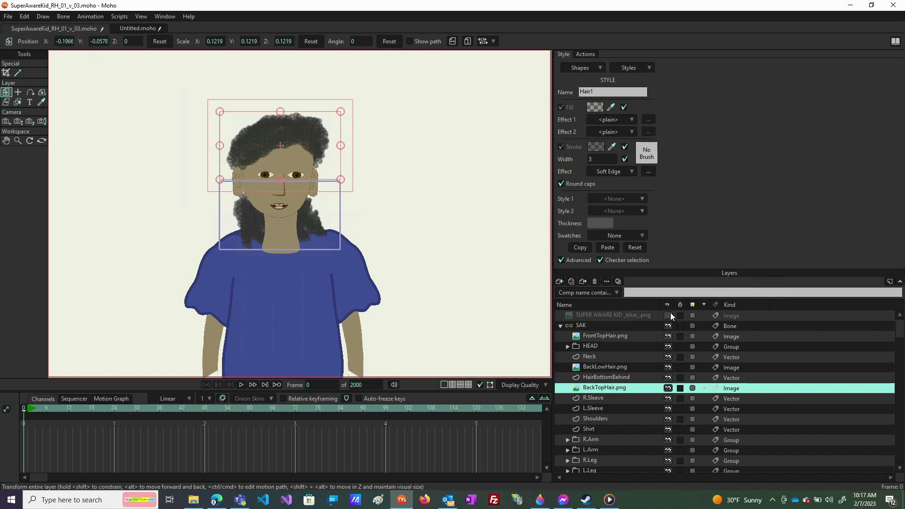
scroll(319, 304, "down", 1)
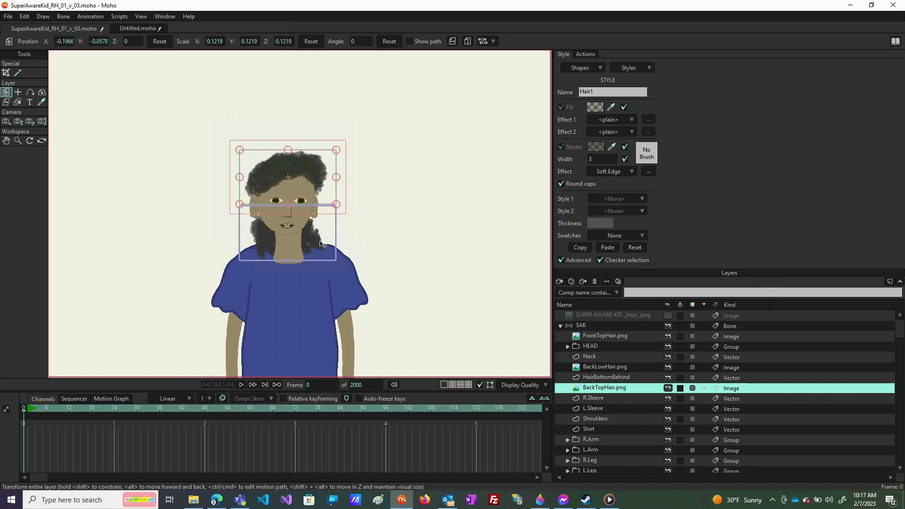
- Move the Shoulders layer directly above Neck in the SAK layer order
scroll(351, 241, "up", 3)
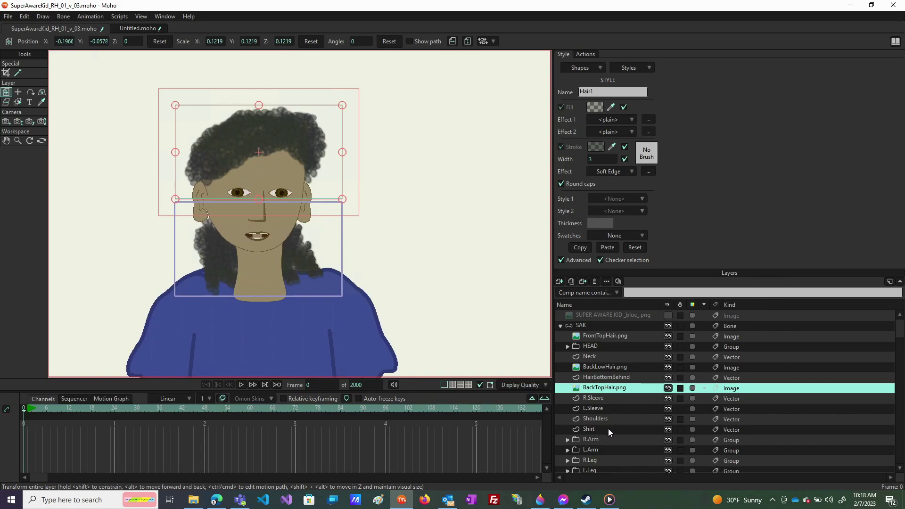
mouse_move(606, 420)
left_mouse_down()
mouse_move(607, 346)
mouse_move(606, 367)
left_mouse_up()
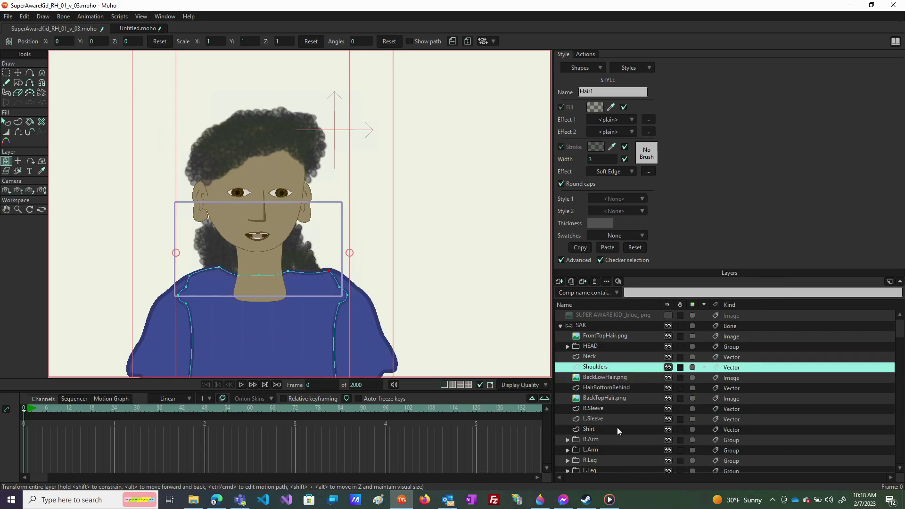
left_click_drag(602, 367, 602, 356)
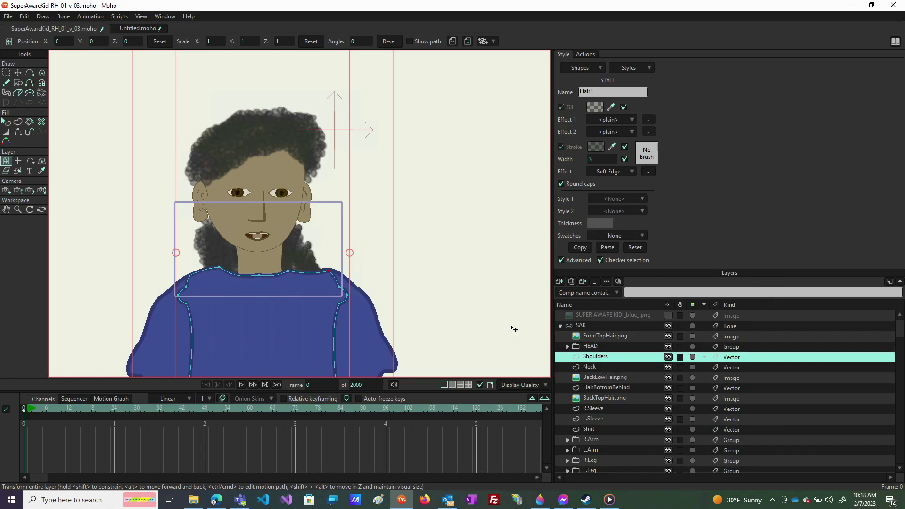
scroll(499, 321, "down", 3)
scroll(500, 324, "up", 3)
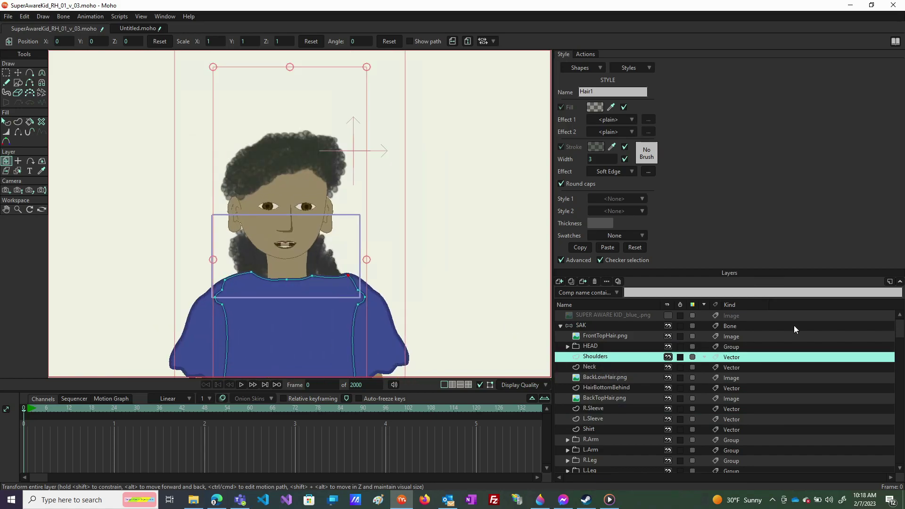
- Toggle the SUPER AWARE KID _blue_.png reference on and off to compare the character's hair with the painted original
left_click(668, 315)
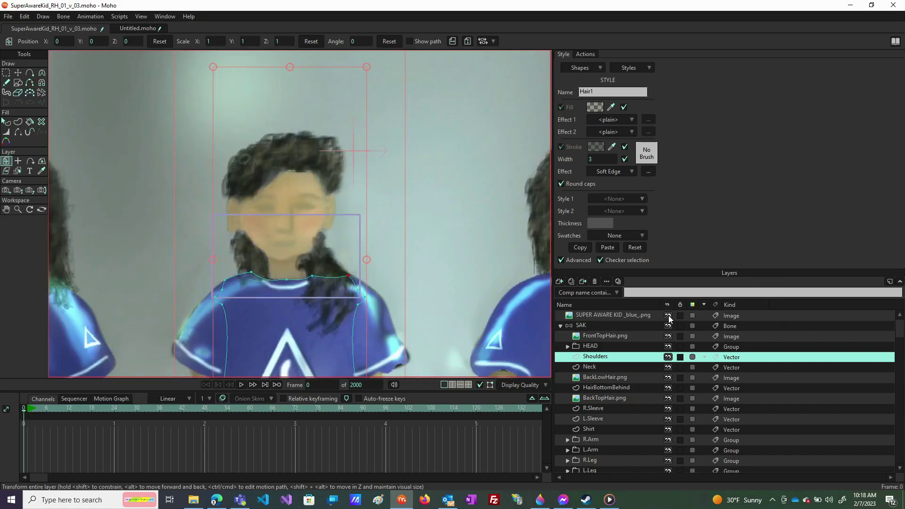
left_click(669, 315)
left_click(668, 315)
left_click(668, 315)
left_click(668, 316)
left_click(668, 316)
left_click(669, 315)
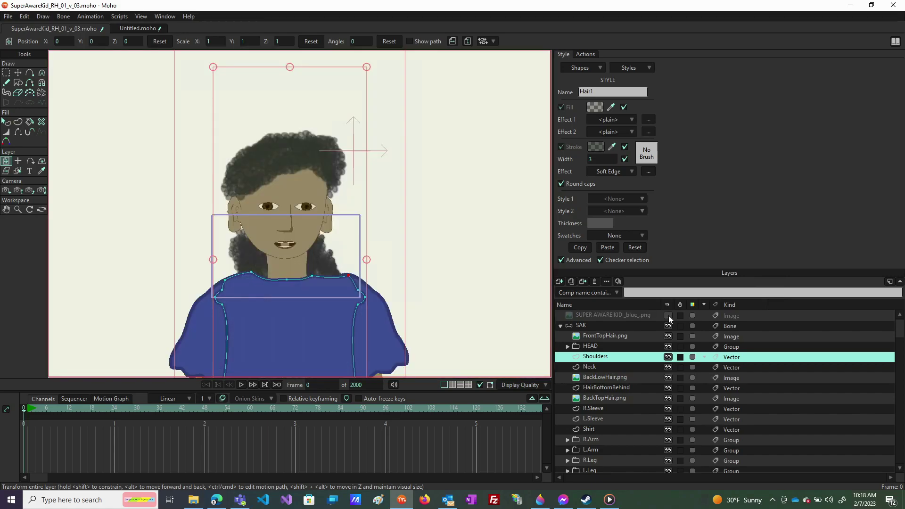
left_click(668, 315)
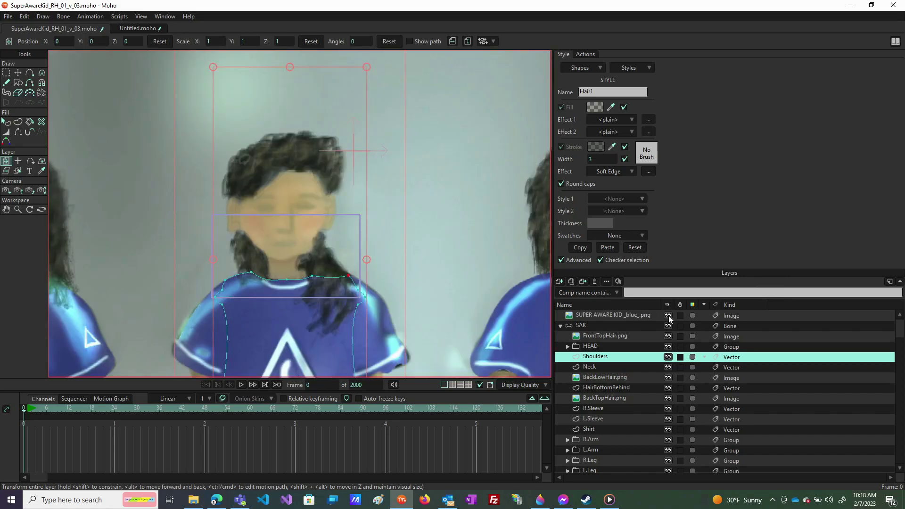
left_click(668, 315)
left_click(668, 316)
left_click(668, 316)
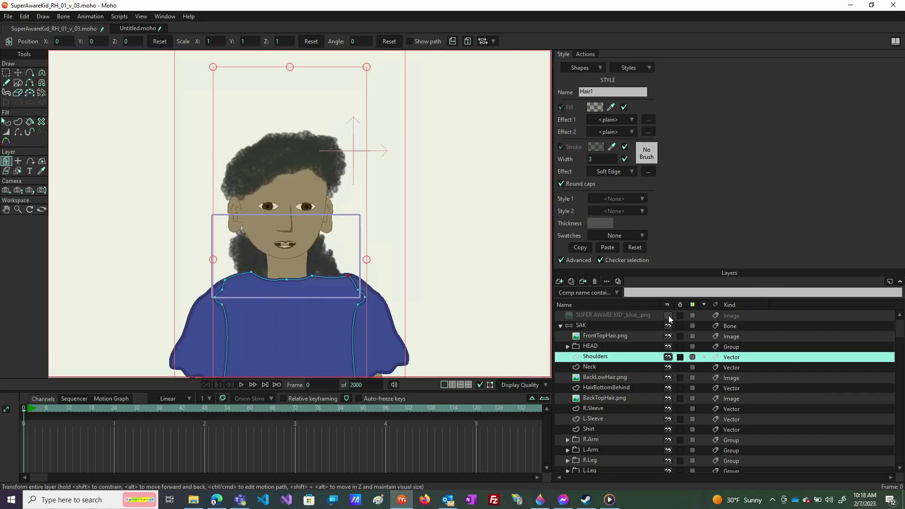
left_click(668, 315)
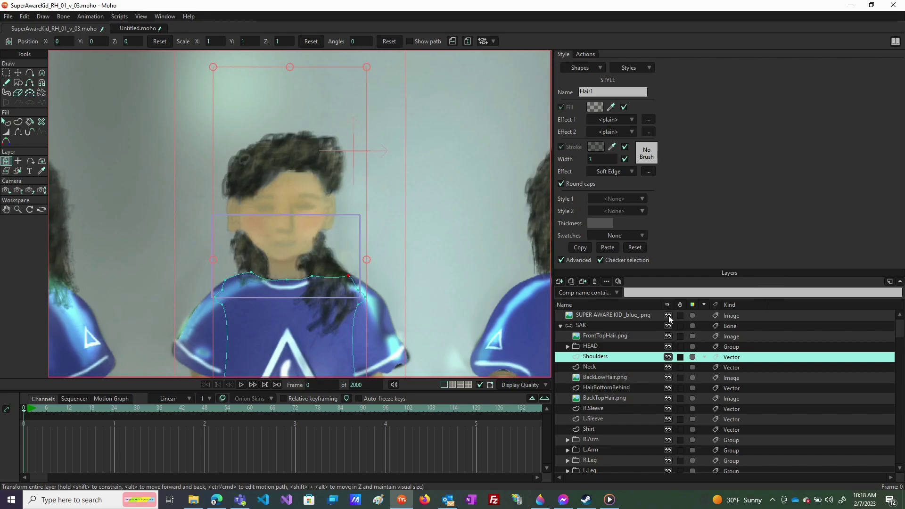
left_click(668, 317)
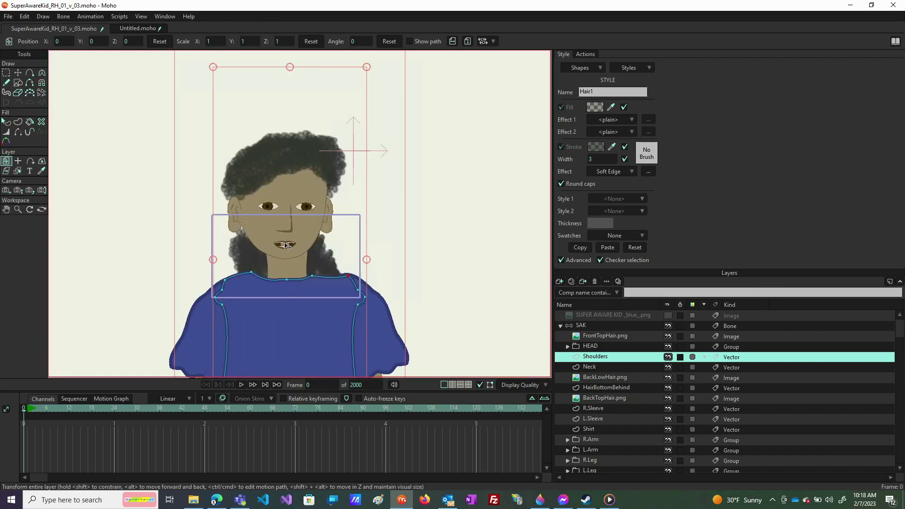
scroll(292, 248, "down", 2)
scroll(378, 228, "down", 1)
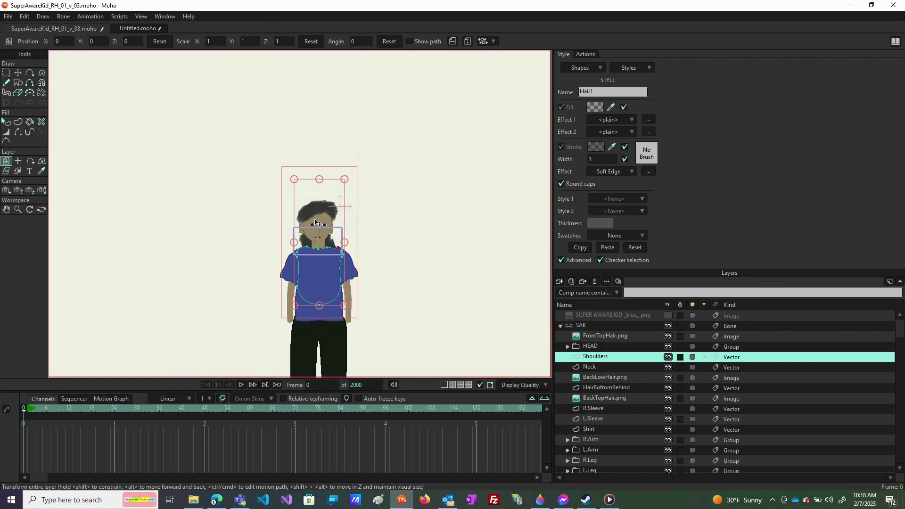
scroll(316, 219, "up", 3)
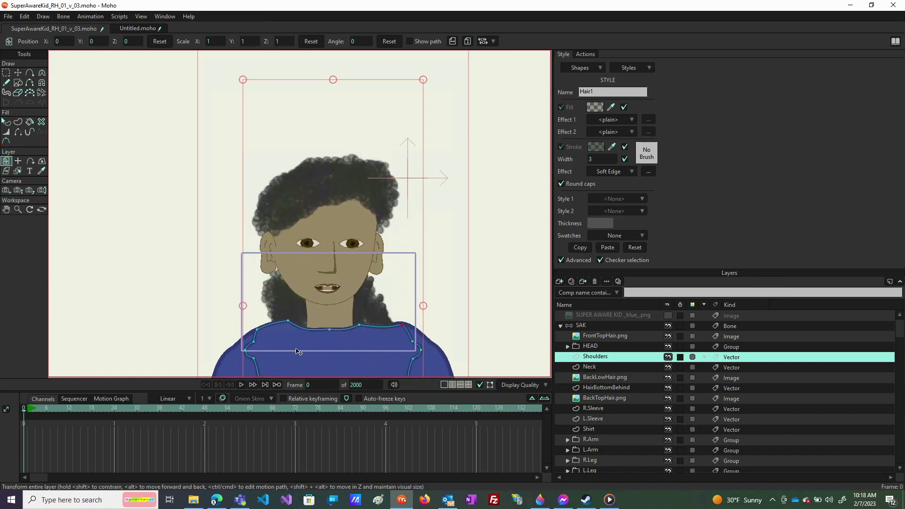
- Try to bring the HairBottomBehind curls in front of the shirt by placing their layer directly above Shoulders
scroll(398, 323, "down", 2)
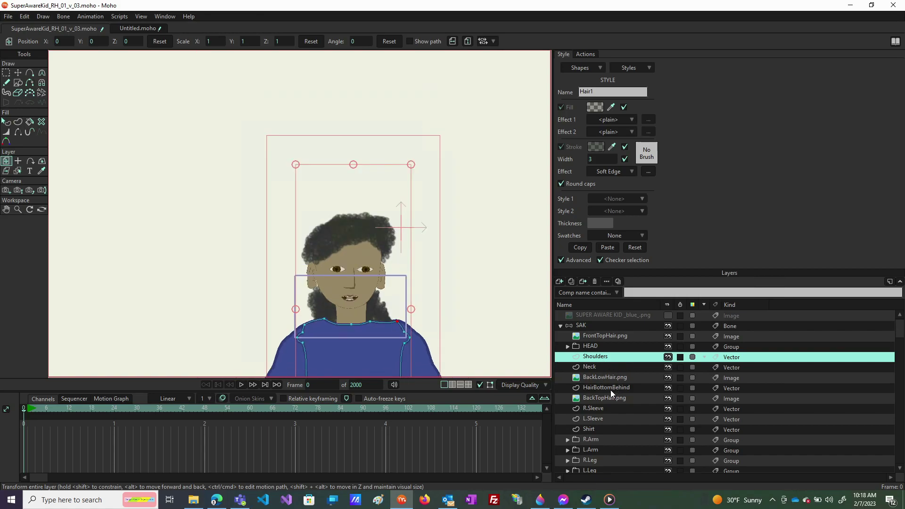
left_click_drag(609, 386, 608, 356)
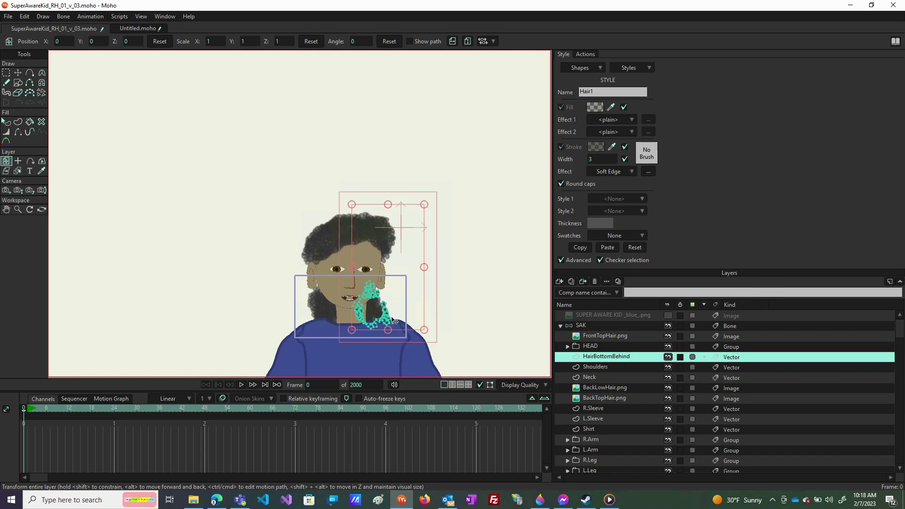
scroll(394, 319, "up", 3)
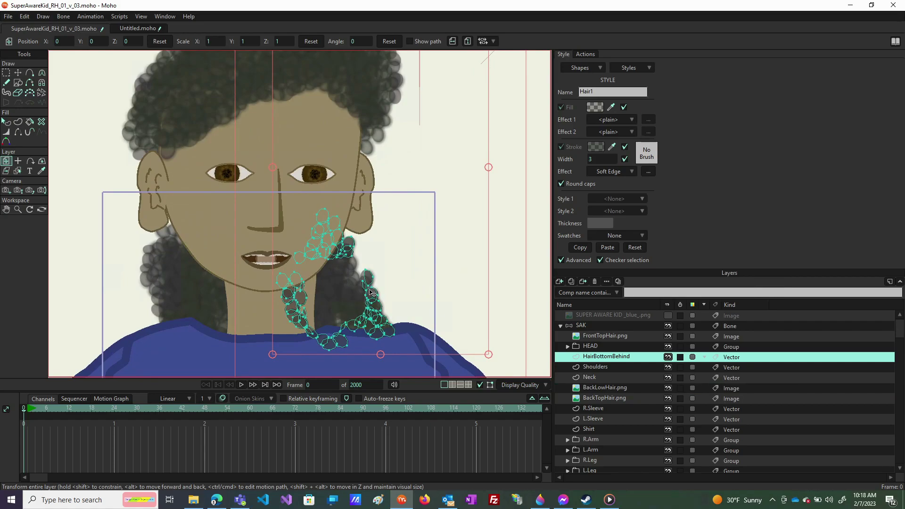
key("t")
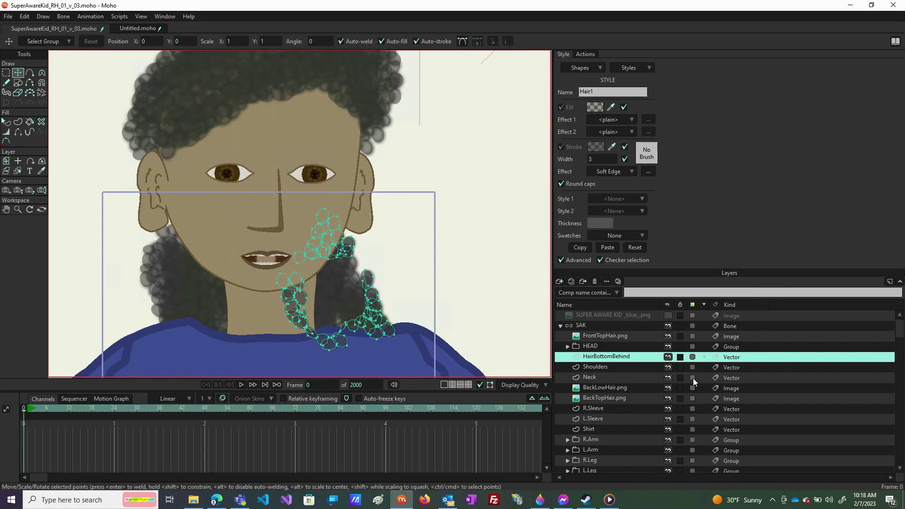
- Hide HairBottomBehind and reorder the layers, placing it between R.Sleeve and L.Sleeve and BackLowHair.png directly above Shoulders
left_click(668, 358)
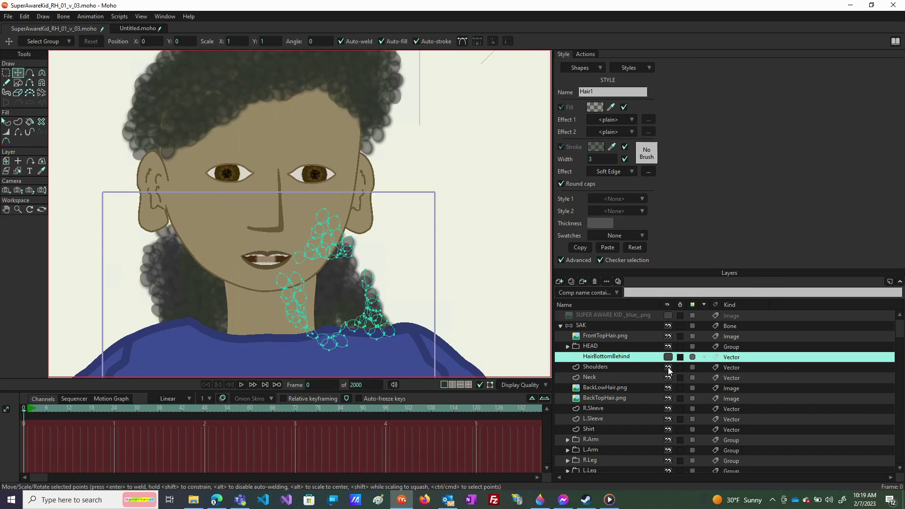
left_click_drag(643, 368, 637, 414)
left_click_drag(619, 378, 620, 357)
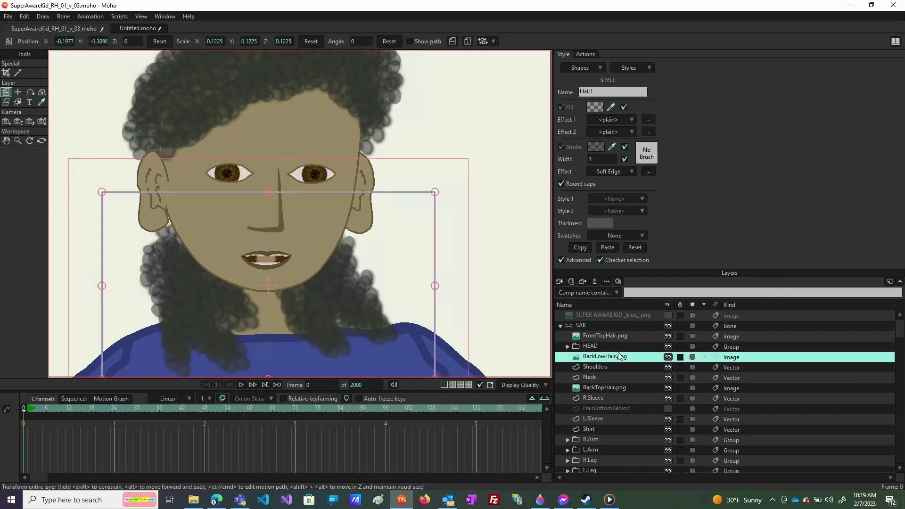
scroll(356, 310, "down", 3)
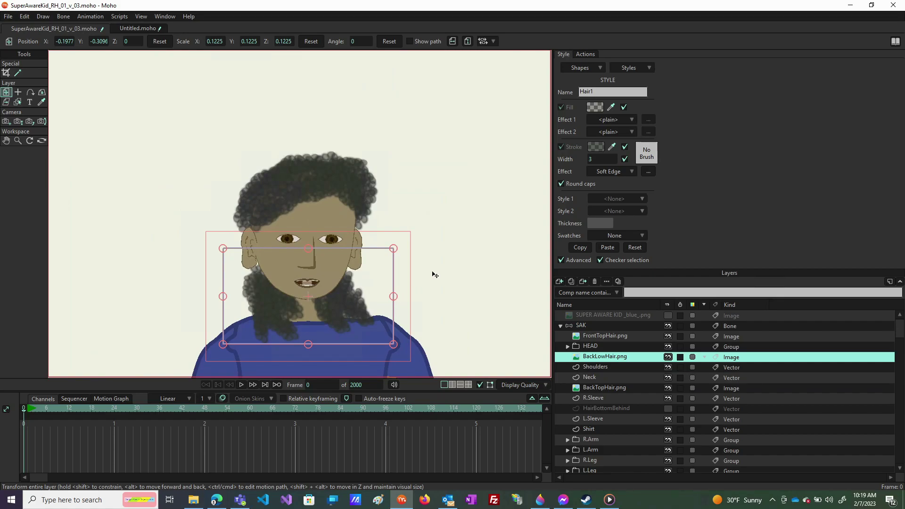
- Render a preview of the current frame, close it, and inspect the character's hair at different distances
key("ctrl+r")
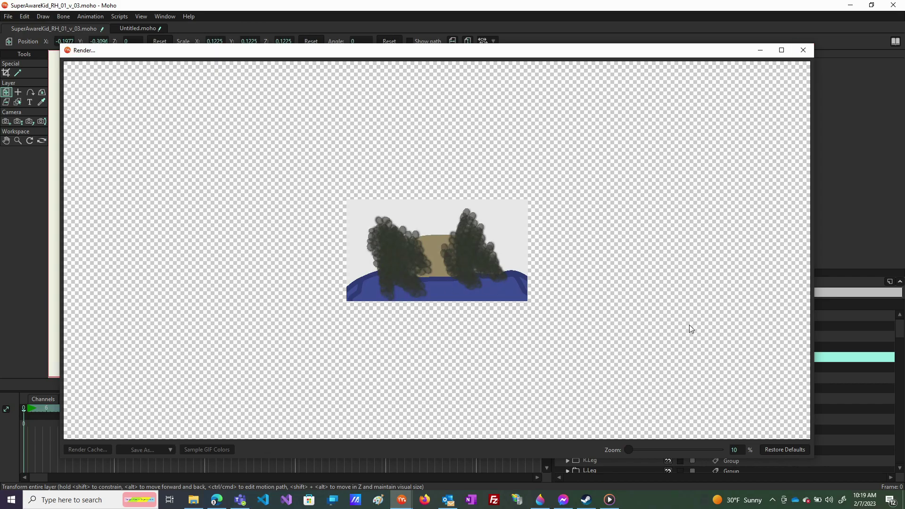
key("Escape")
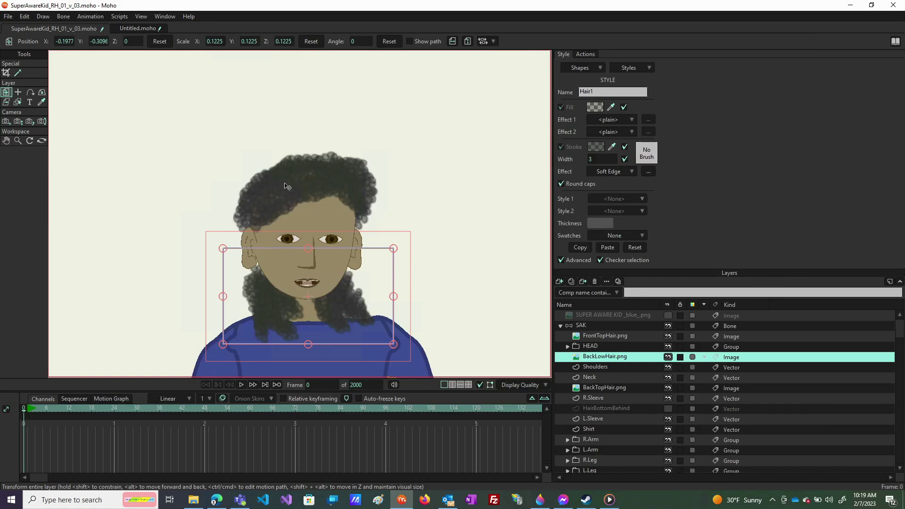
scroll(431, 206, "down", 2)
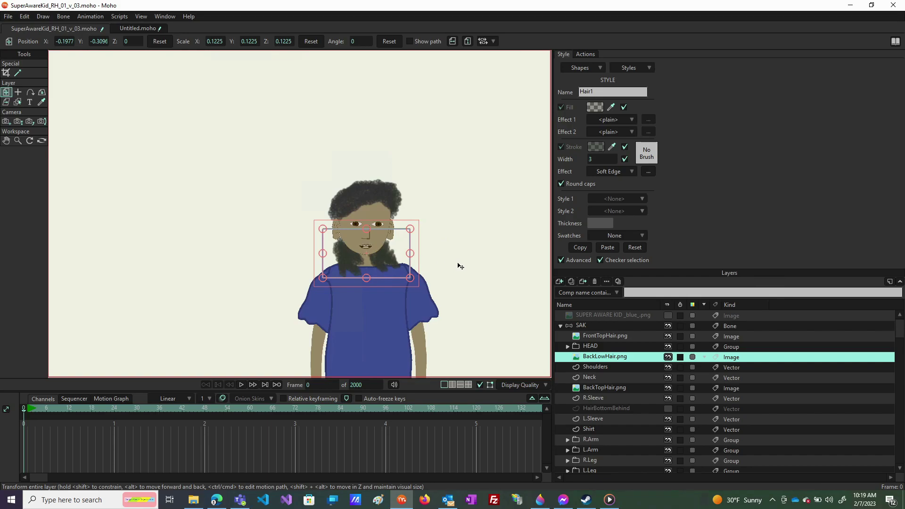
scroll(458, 270, "down", 3)
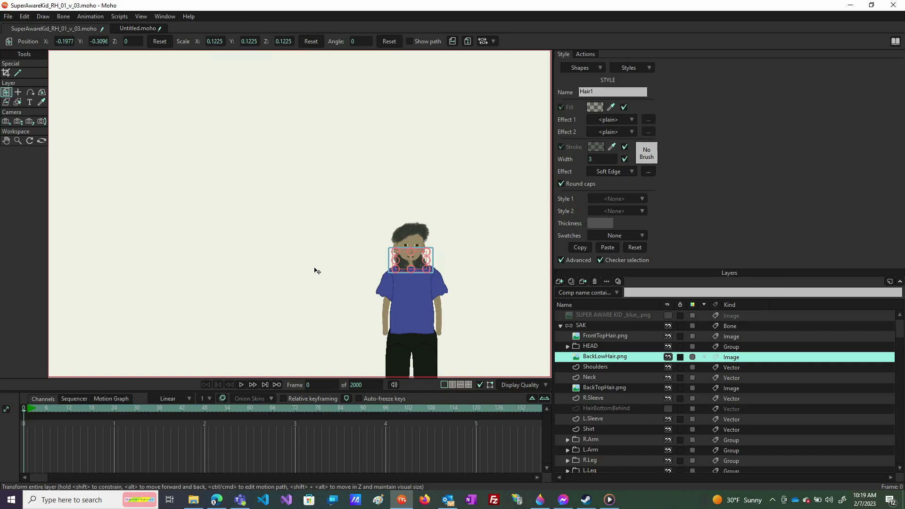
scroll(478, 317, "up", 4)
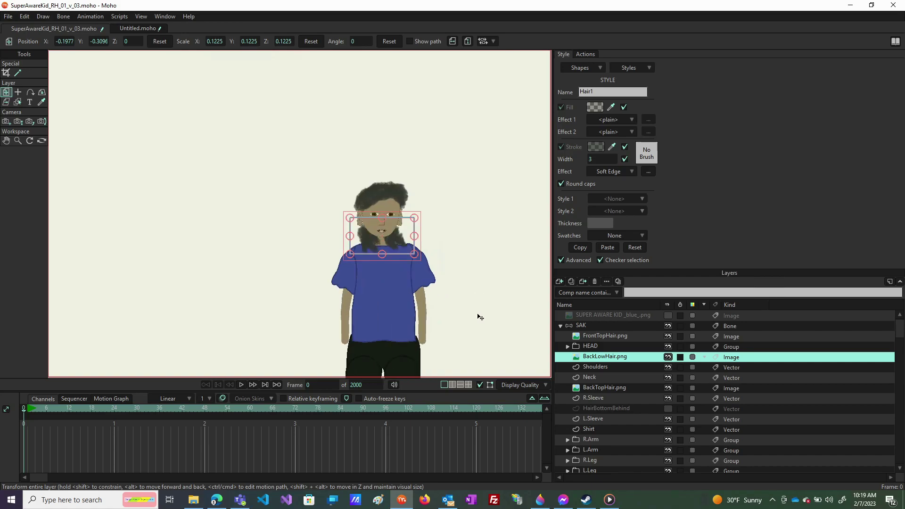